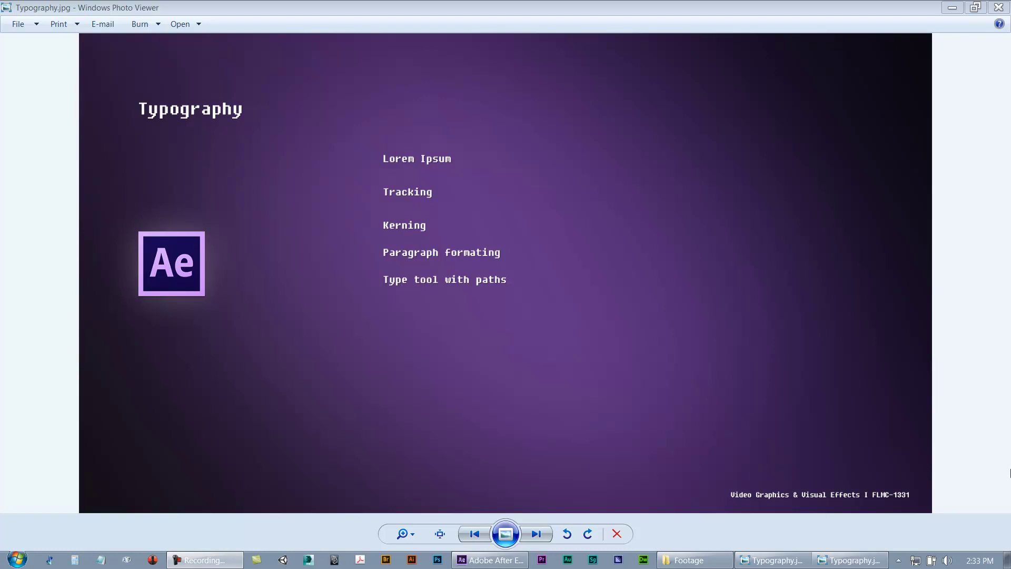
Step: Close the Typography and Cheese & Crackers reference images and bring After Effects forward
{"action": "left_click", "coordinate": [999, 8]}
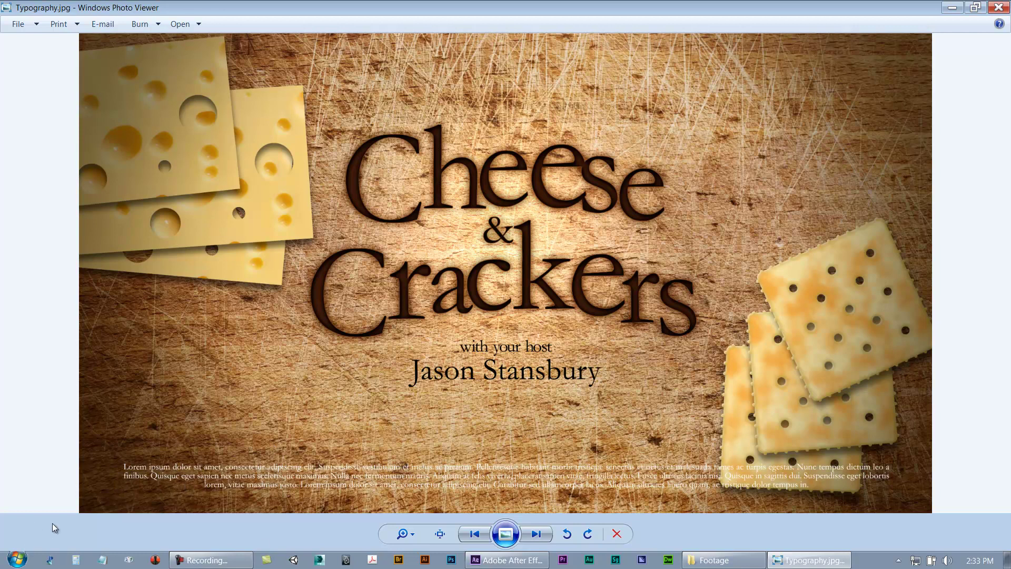
{"action": "left_click", "coordinate": [1008, 7]}
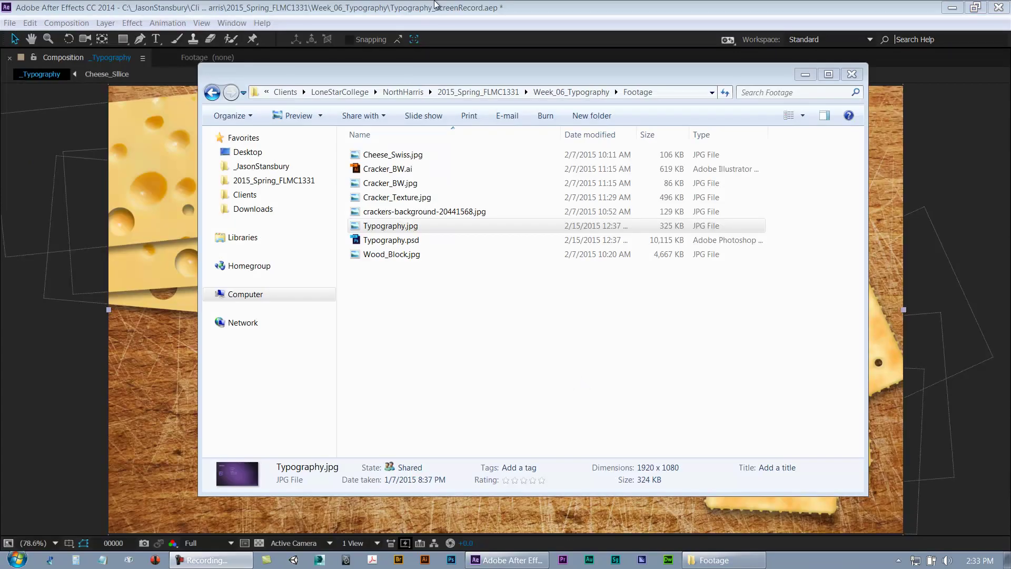
{"action": "left_click", "coordinate": [435, 5]}
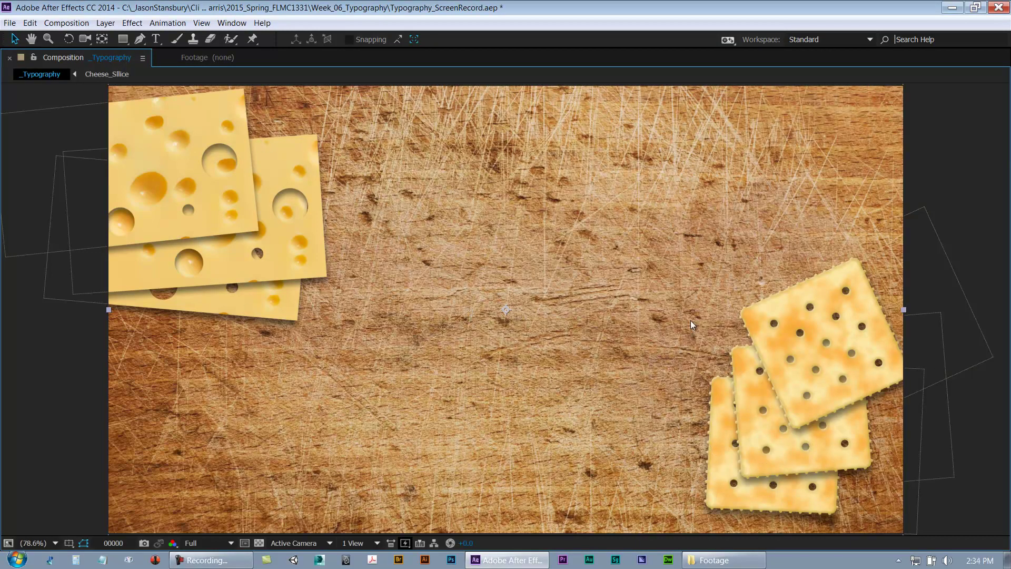
Step: Restore the full panel layout and select the _Typography composition
{"action": "key", "text": "grave"}
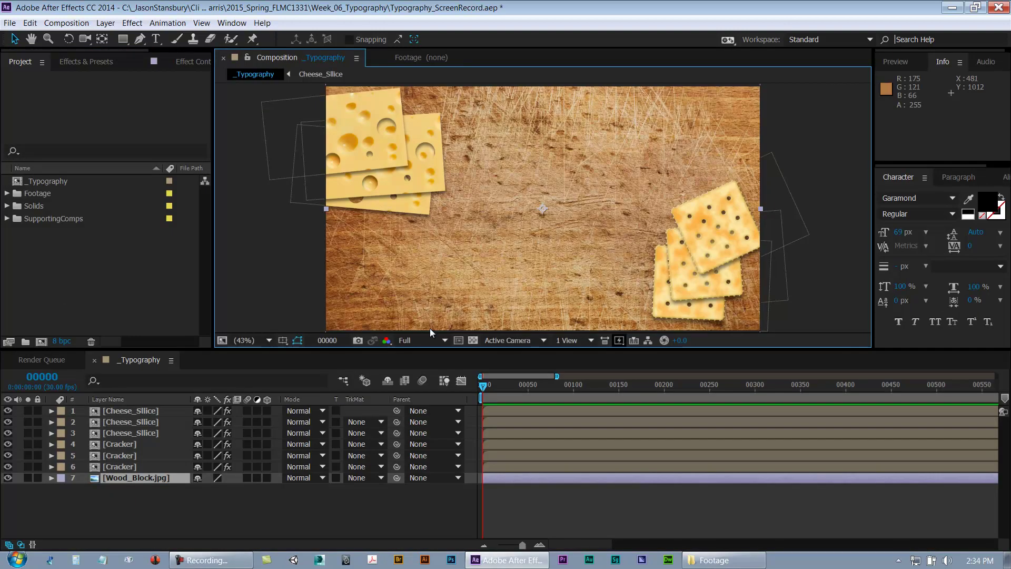
{"action": "left_click", "coordinate": [63, 517]}
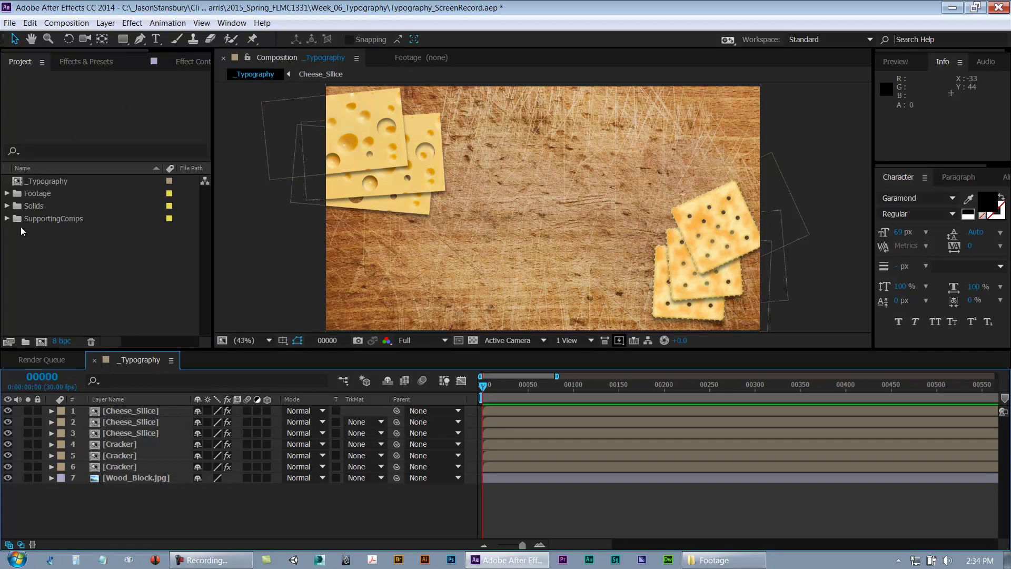
{"action": "left_click", "coordinate": [47, 182]}
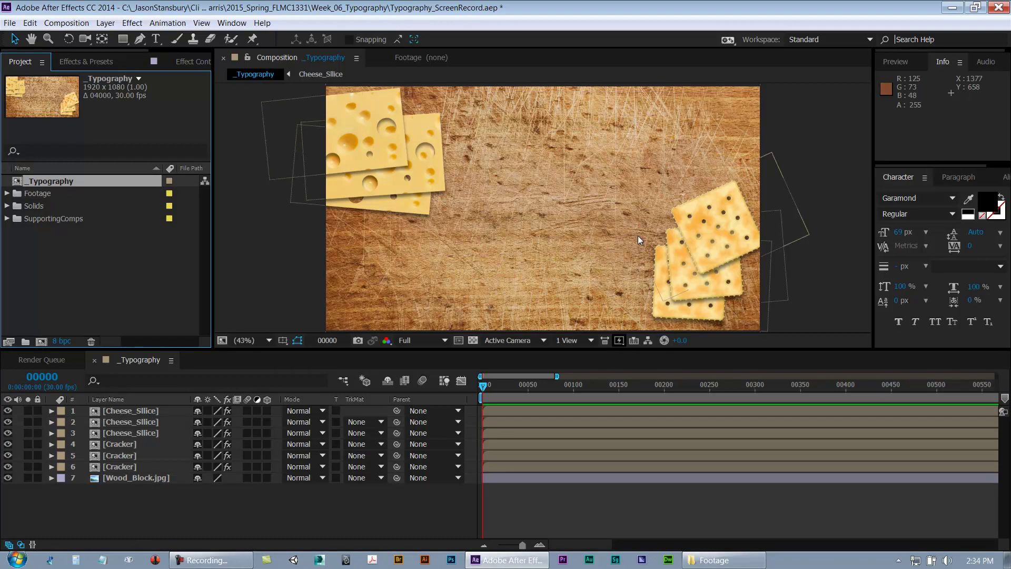
{"action": "key", "text": "grave"}
{"action": "key", "text": "grave"}
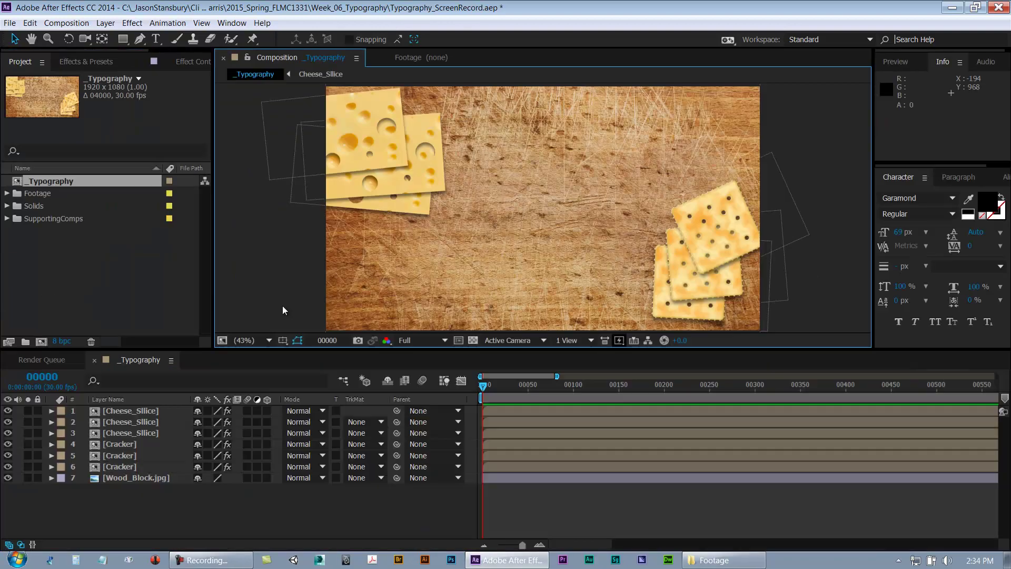
Step: Hide all seven layers of _Typography so the viewer turns black
{"action": "left_click", "coordinate": [107, 408]}
{"action": "left_click_drag", "start_coordinate": [7, 410], "coordinate": [11, 492]}
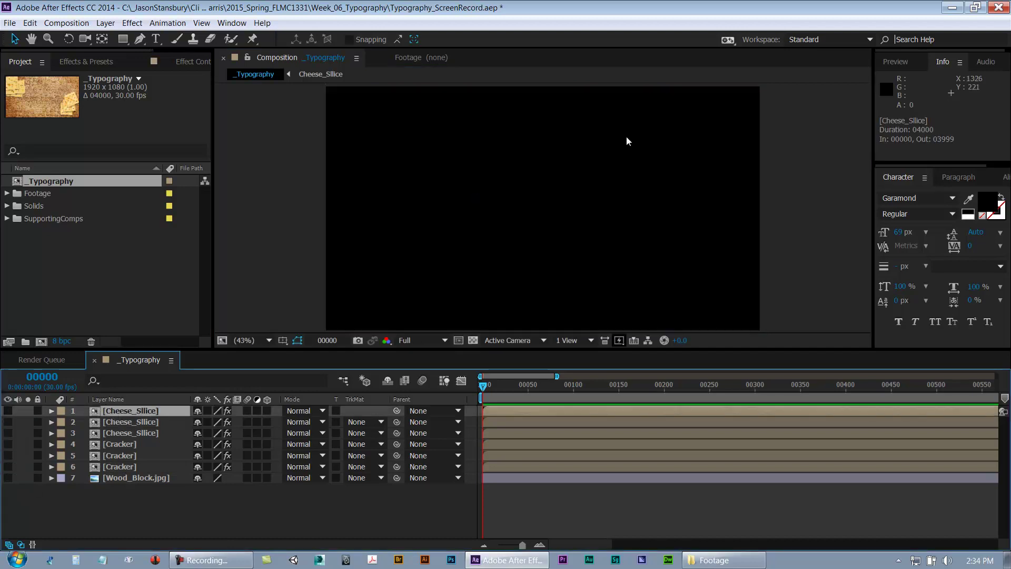
{"action": "left_click_drag", "start_coordinate": [8, 410], "coordinate": [8, 478]}
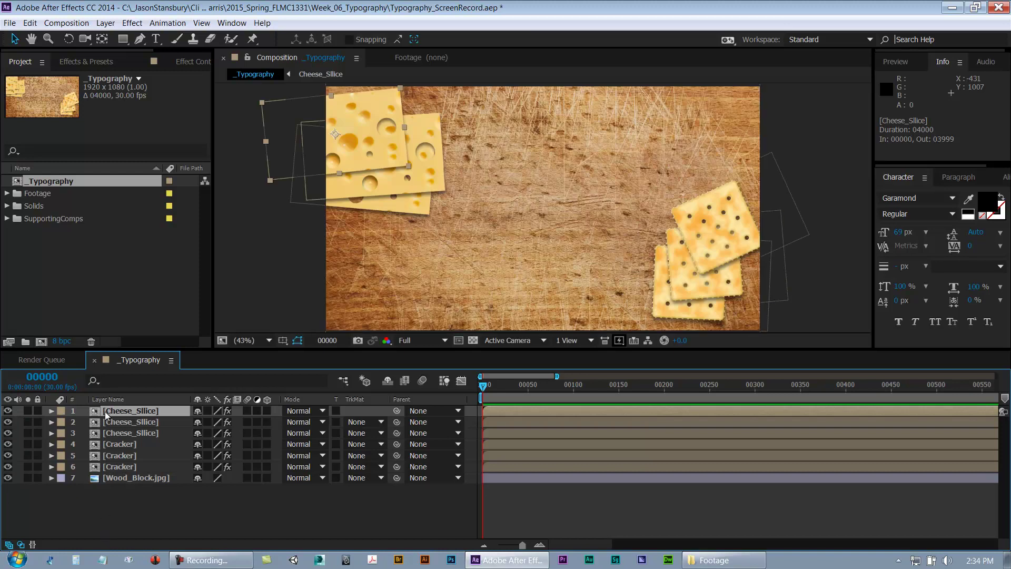
{"action": "left_click", "coordinate": [122, 419]}
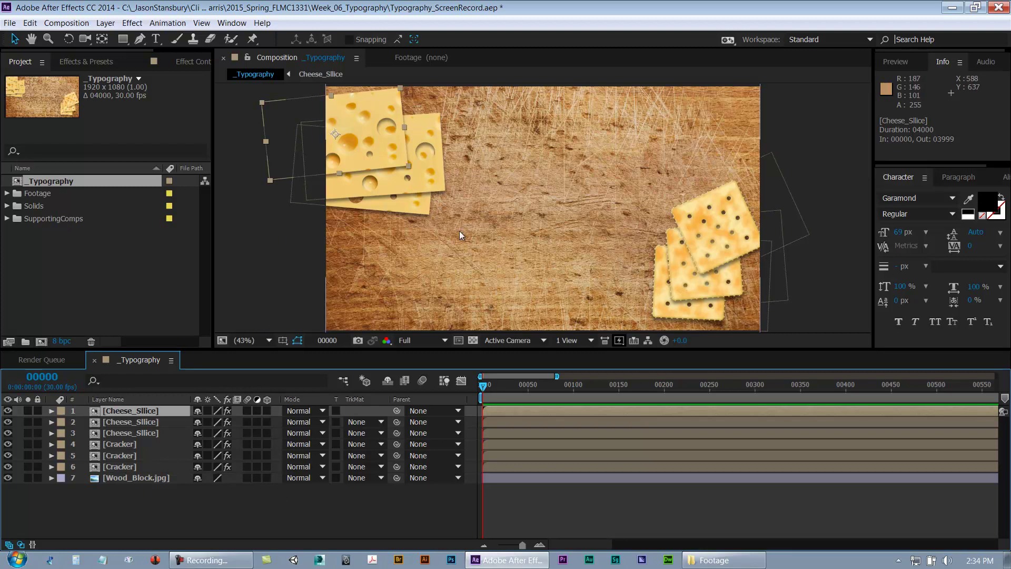
{"action": "left_click_drag", "start_coordinate": [8, 411], "coordinate": [10, 506]}
Step: Save the project and add a Garamond 69 px text layer reading 'Typing is fun'
{"action": "key", "text": "ctrl+s"}
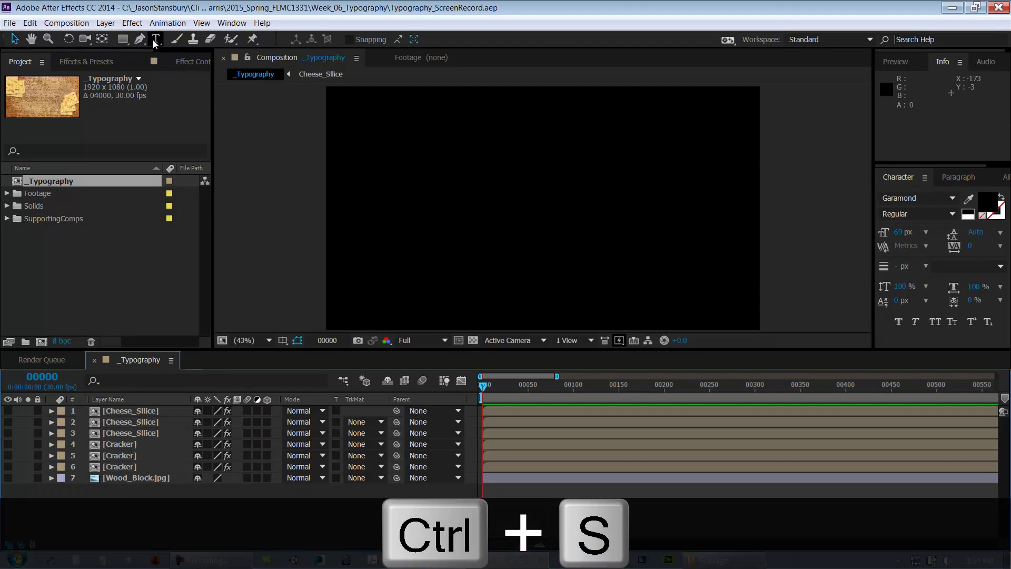
{"action": "mouse_move", "coordinate": [155, 42]}
{"action": "left_mouse_down"}
{"action": "mouse_move", "coordinate": [193, 54]}
{"action": "mouse_move", "coordinate": [191, 42]}
{"action": "mouse_move", "coordinate": [156, 43]}
{"action": "left_mouse_up"}
{"action": "left_click", "coordinate": [484, 174]}
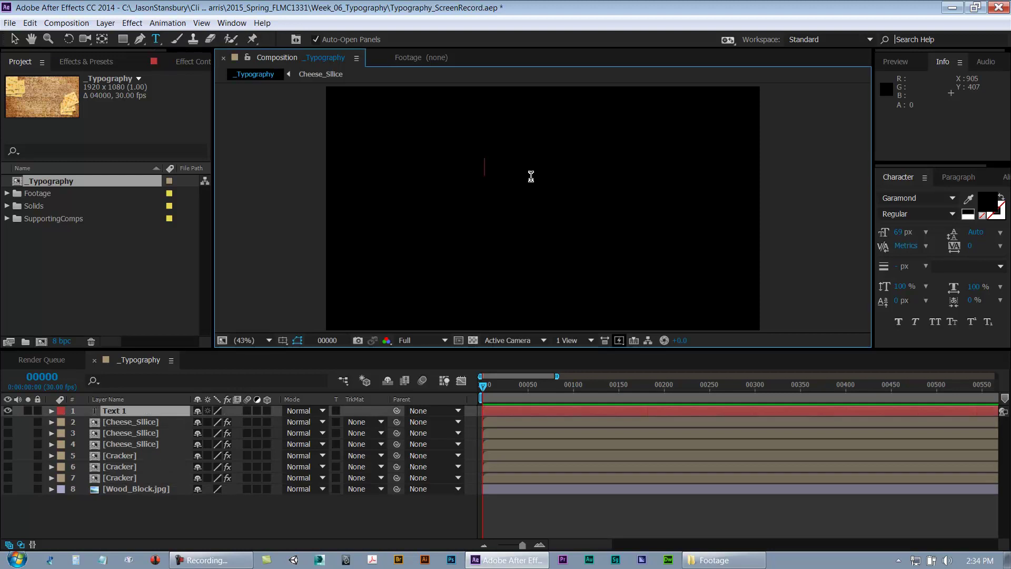
{"action": "type", "text": "Typography"}
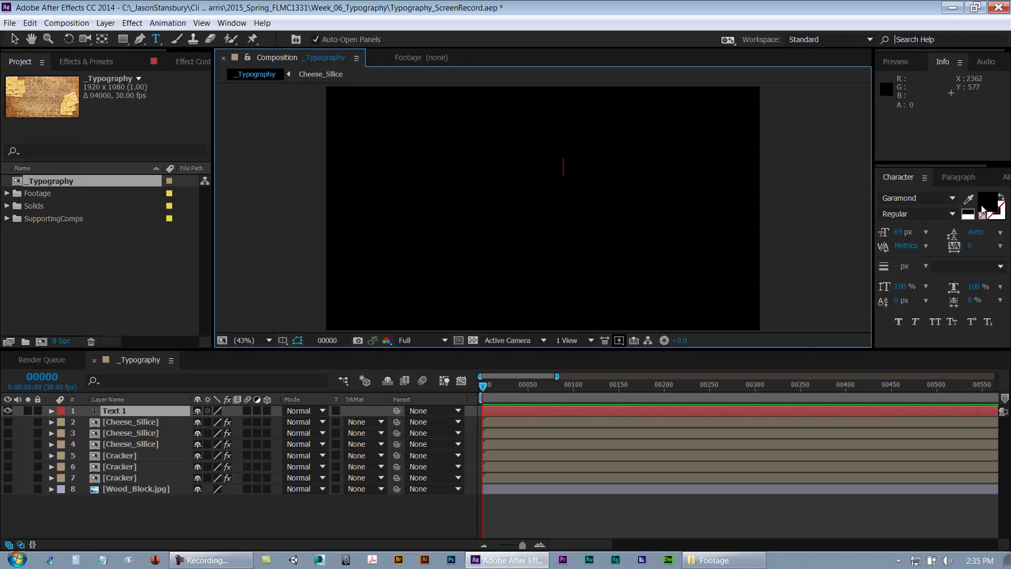
{"action": "left_click", "coordinate": [15, 39]}
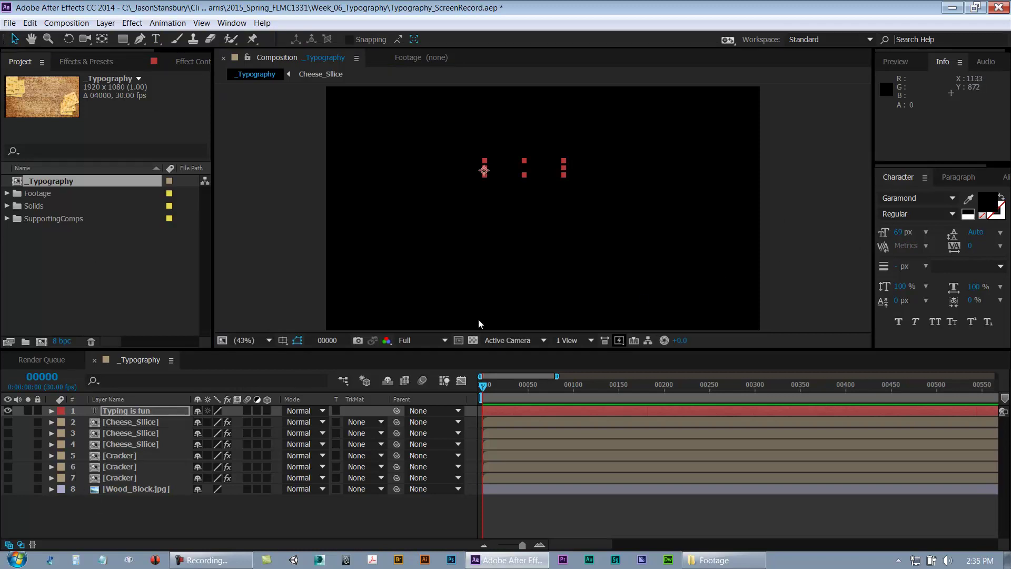
{"action": "left_click", "coordinate": [137, 516]}
{"action": "left_click", "coordinate": [121, 413]}
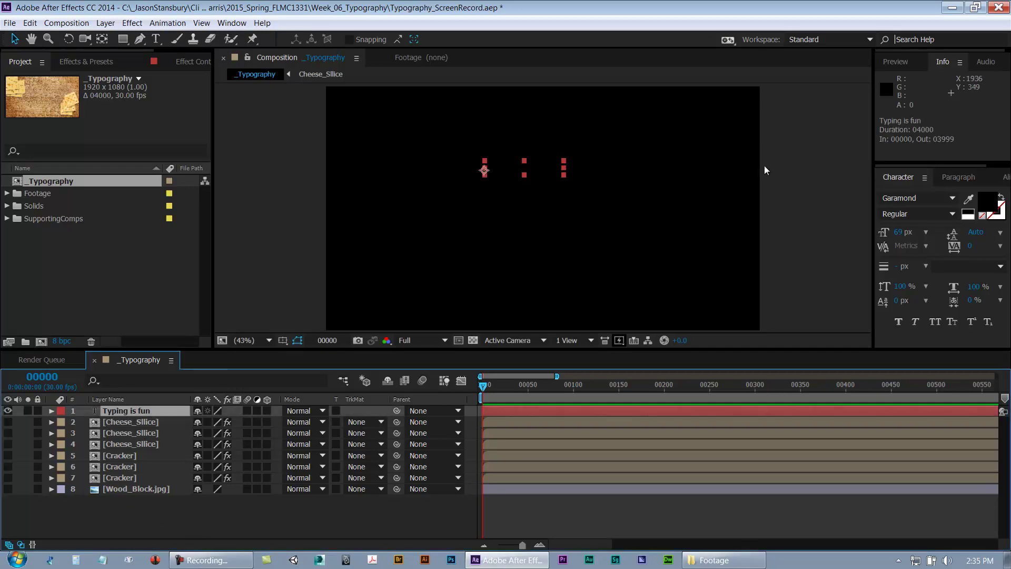
Step: Toggle the text fill between white and black and try a blue hue
{"action": "left_click", "coordinate": [968, 217]}
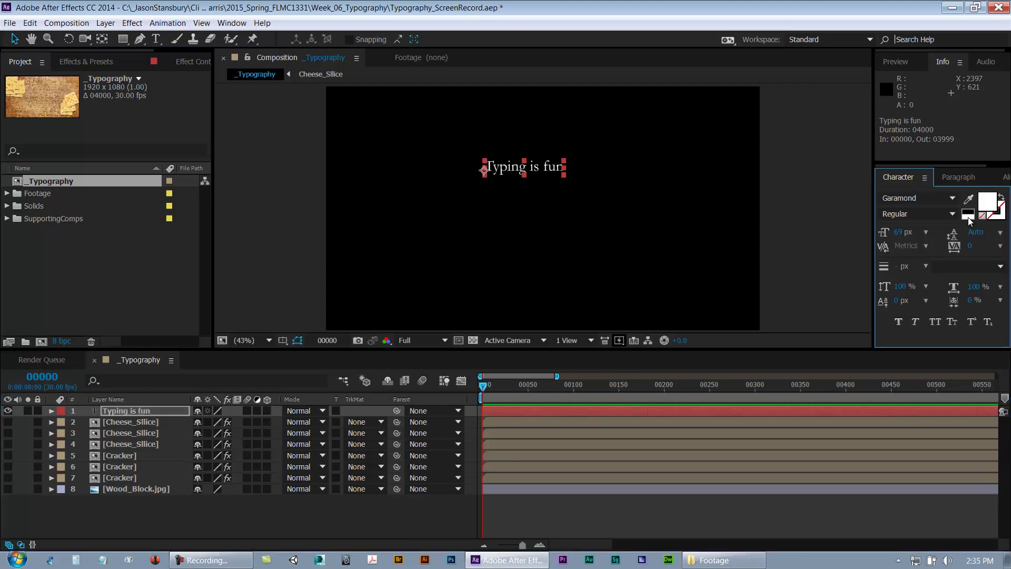
{"action": "left_click", "coordinate": [968, 217]}
{"action": "left_click", "coordinate": [970, 219]}
{"action": "left_click", "coordinate": [982, 200]}
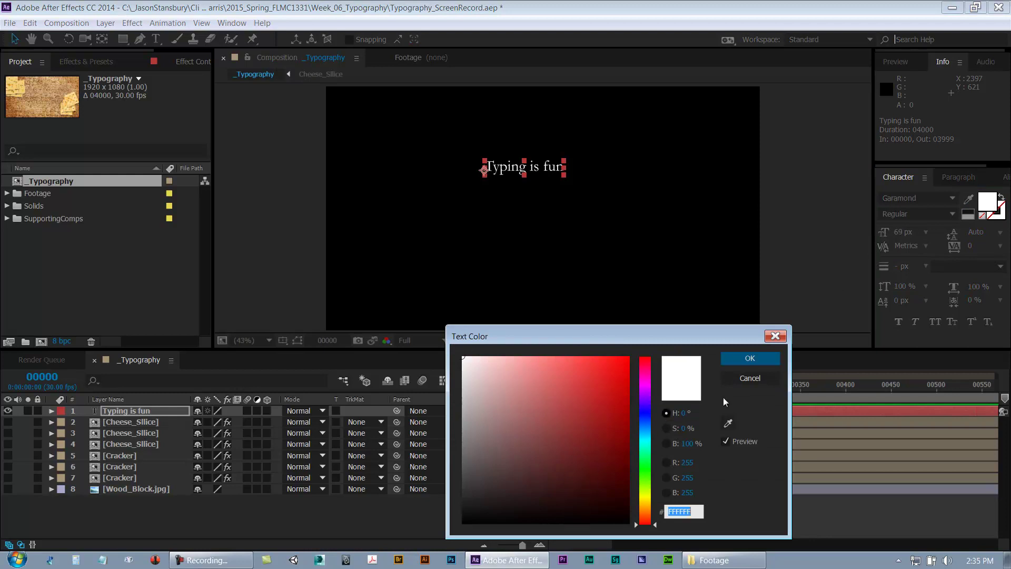
{"action": "left_click", "coordinate": [646, 410]}
{"action": "left_click", "coordinate": [753, 360]}
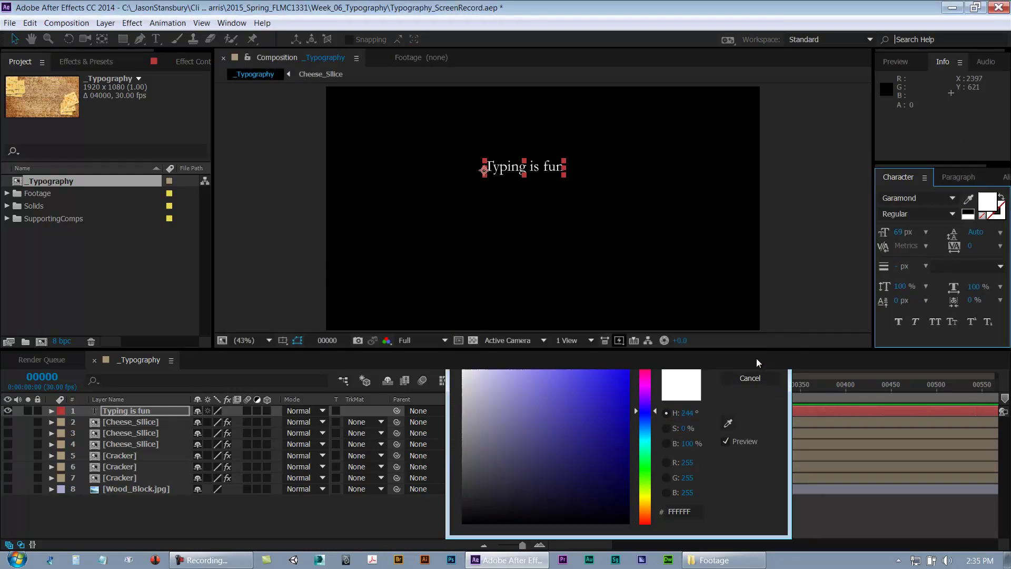
{"action": "left_click", "coordinate": [100, 515]}
{"action": "left_click", "coordinate": [127, 410]}
Step: Set the 'Typing is fun' fill to near-white FBFBFB in Text Color and apply it
{"action": "left_click", "coordinate": [985, 206]}
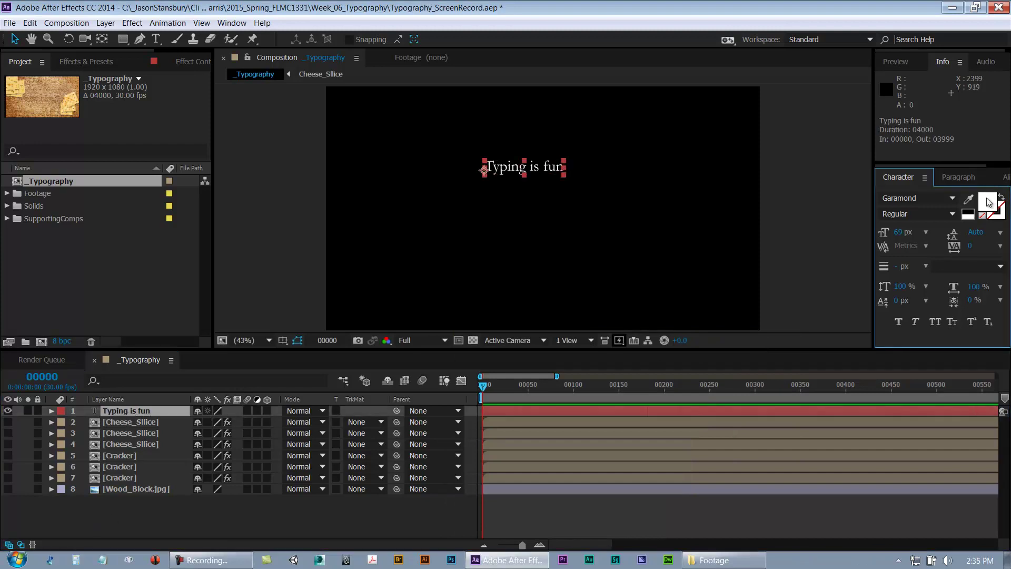
{"action": "left_click", "coordinate": [646, 413]}
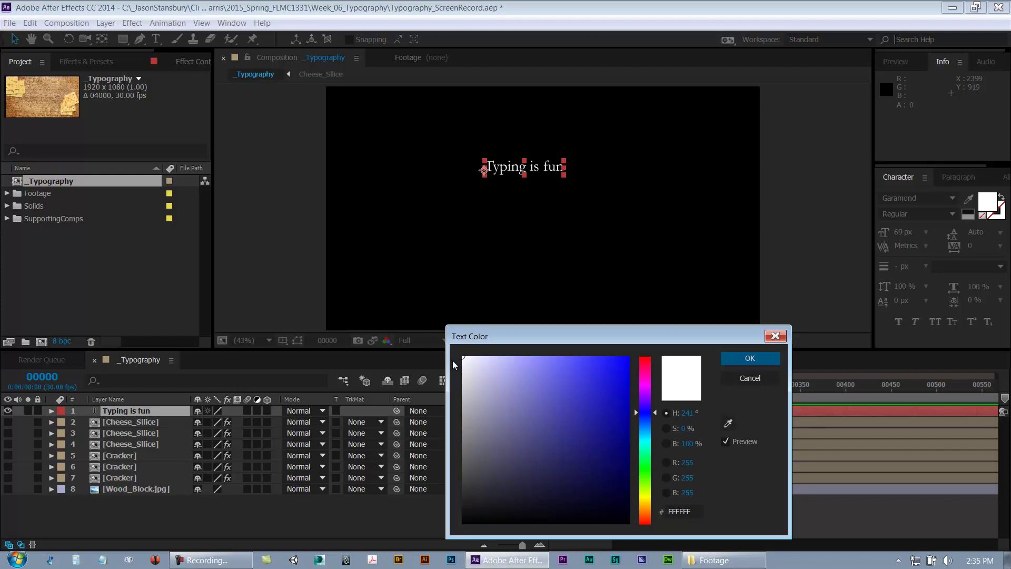
{"action": "left_click", "coordinate": [606, 380]}
{"action": "left_click", "coordinate": [635, 357]}
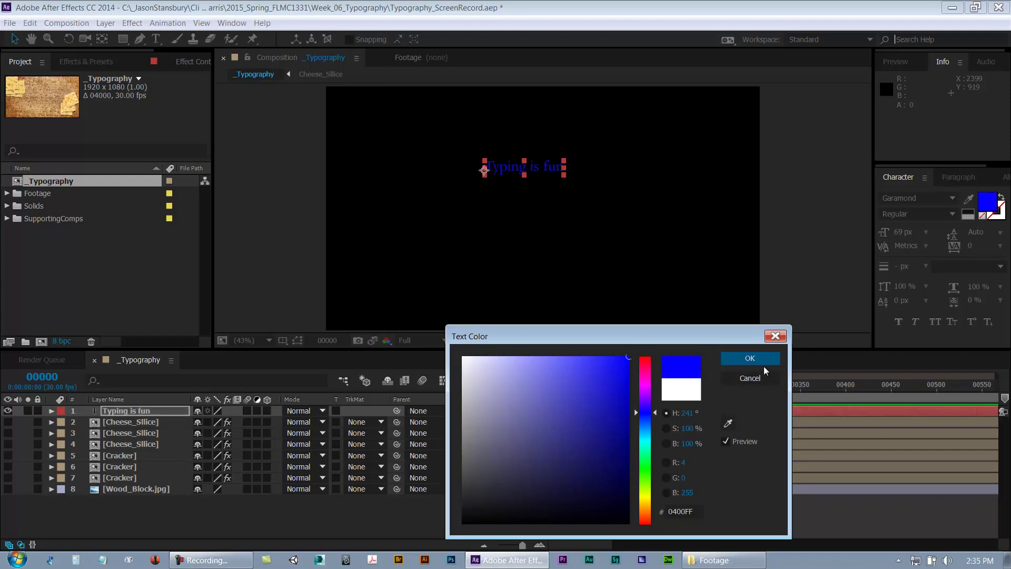
{"action": "mouse_move", "coordinate": [632, 357]}
{"action": "left_mouse_down"}
{"action": "mouse_move", "coordinate": [594, 375]}
{"action": "mouse_move", "coordinate": [430, 358]}
{"action": "left_mouse_up"}
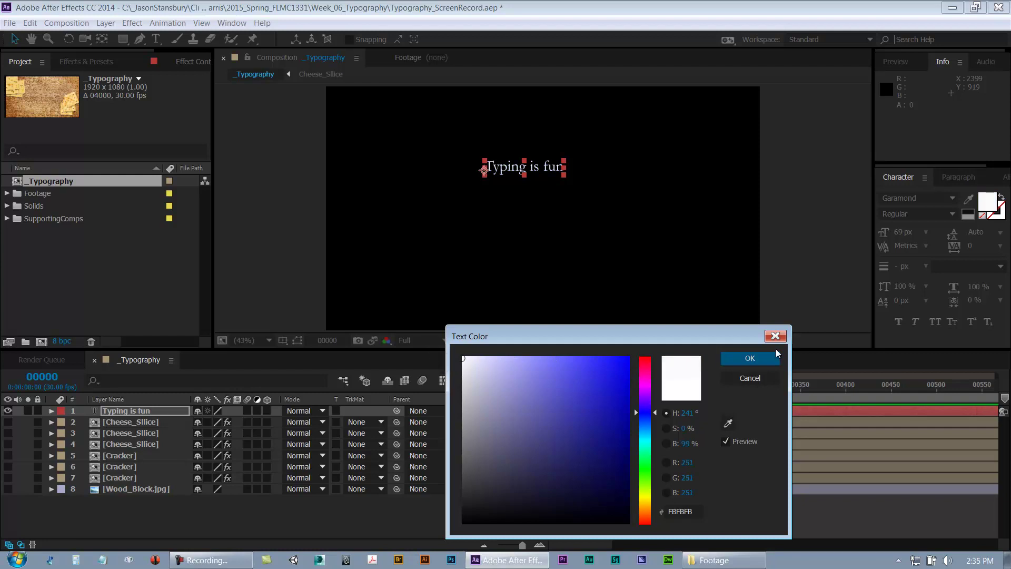
{"action": "left_click", "coordinate": [749, 358]}
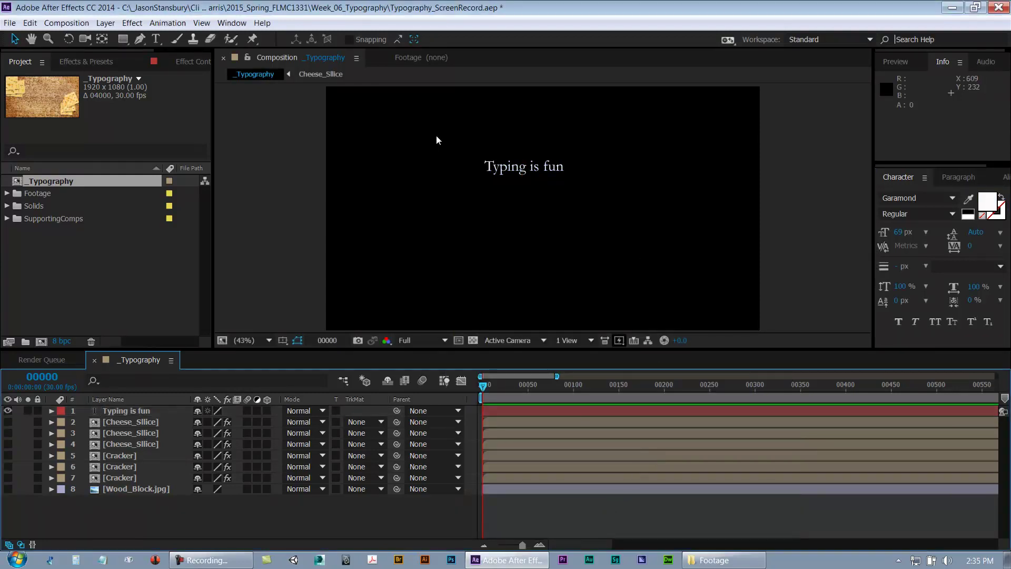
Step: Save, then replace 'is fun' with 'horizontal' so the title reads 'Typing horizontal'
{"action": "key", "text": "ctrl+s"}
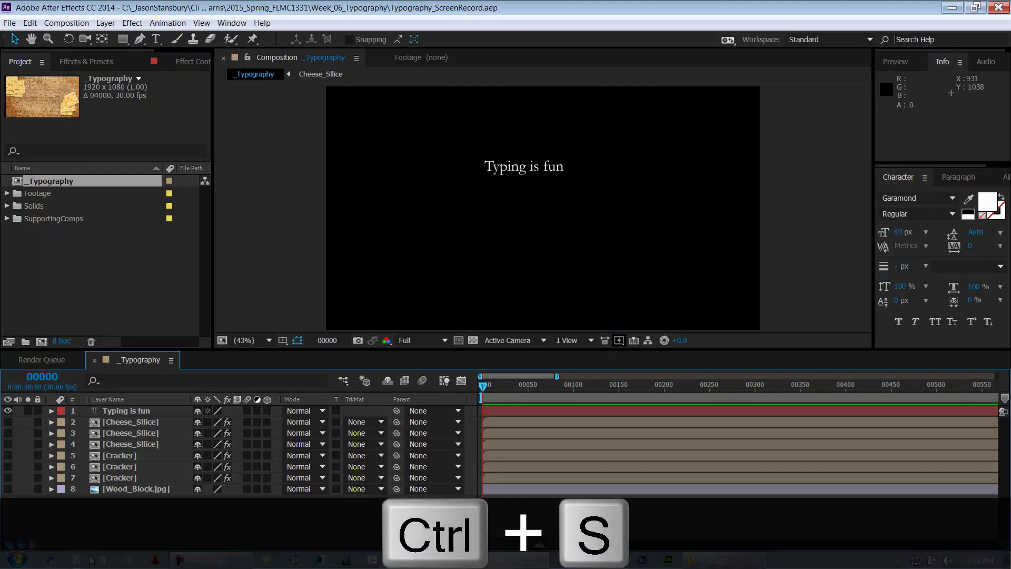
{"action": "left_click", "coordinate": [497, 168]}
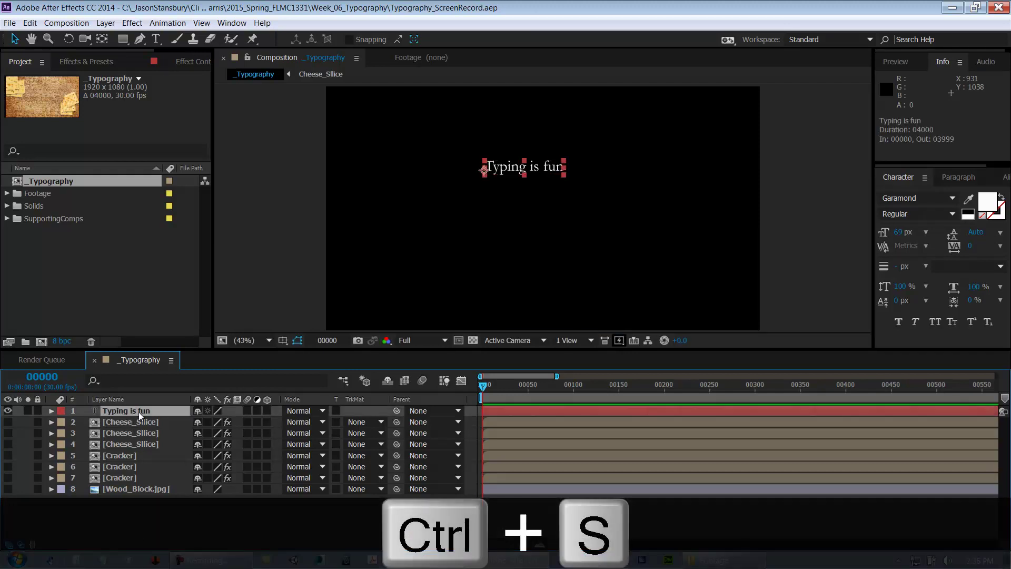
{"action": "double_click", "coordinate": [500, 169]}
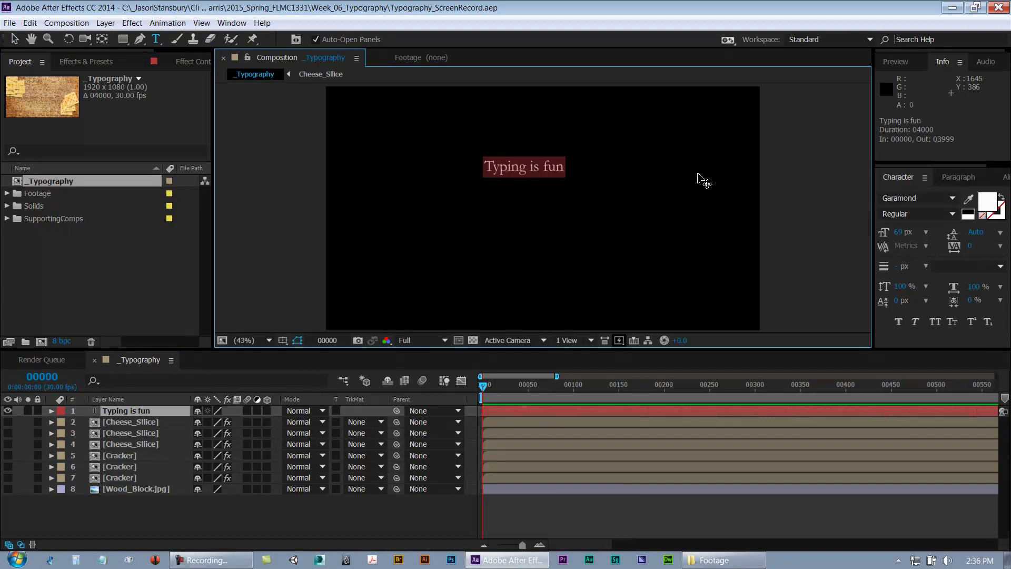
{"action": "left_click_drag", "start_coordinate": [529, 166], "coordinate": [785, 194]}
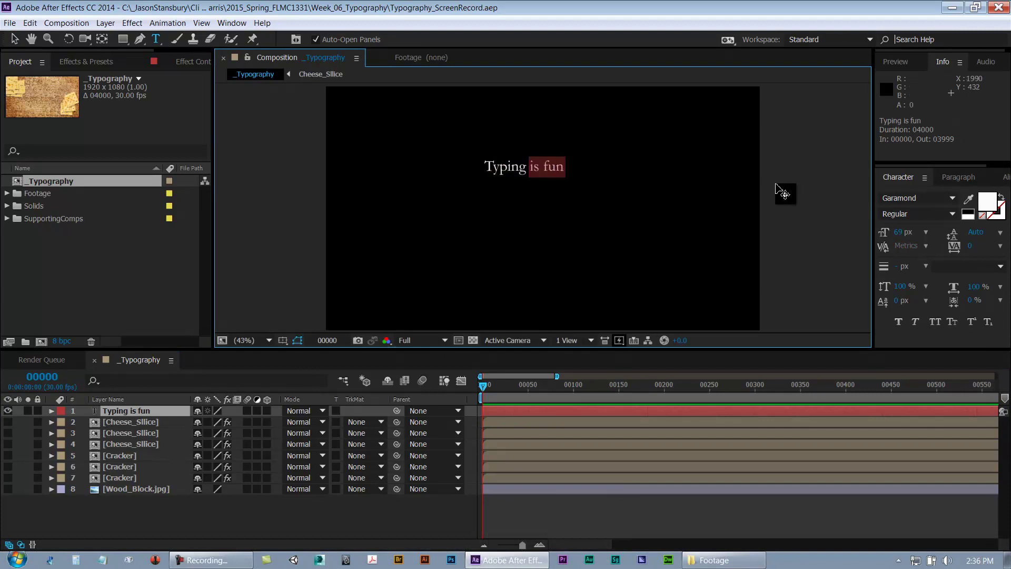
{"action": "type", "text": "horixon"}
{"action": "key", "text": "BackSpace"}
{"action": "key", "text": "BackSpace"}
{"action": "key", "text": "BackSpace"}
{"action": "type", "text": "zontal"}
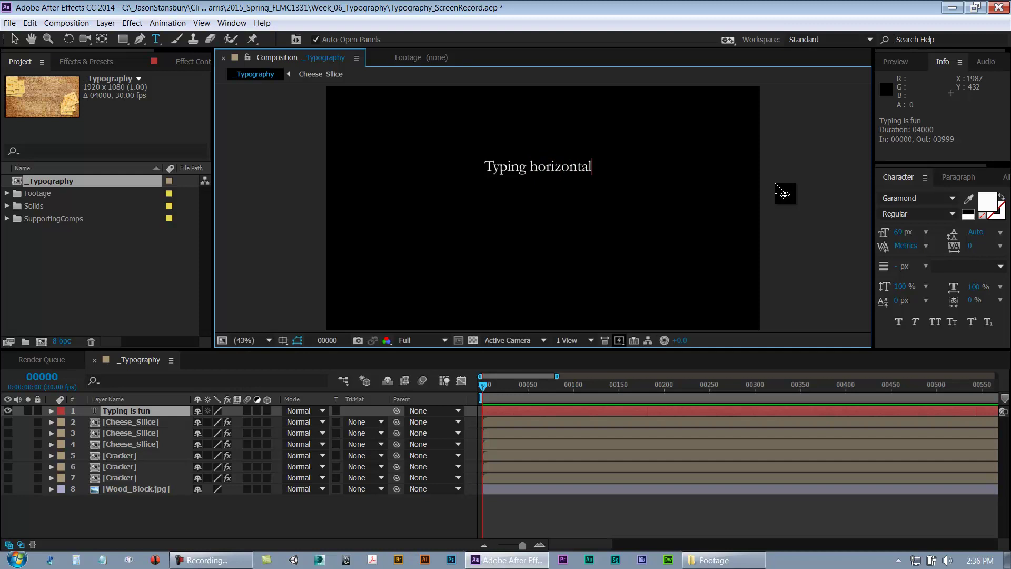
{"action": "left_click", "coordinate": [151, 524]}
{"action": "left_click", "coordinate": [139, 410]}
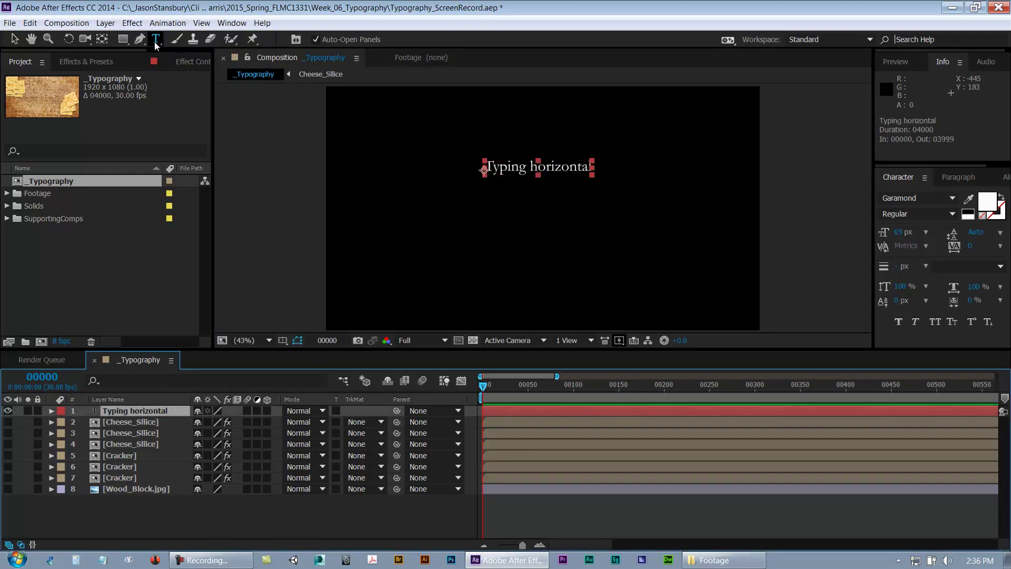
{"action": "left_click", "coordinate": [86, 516]}
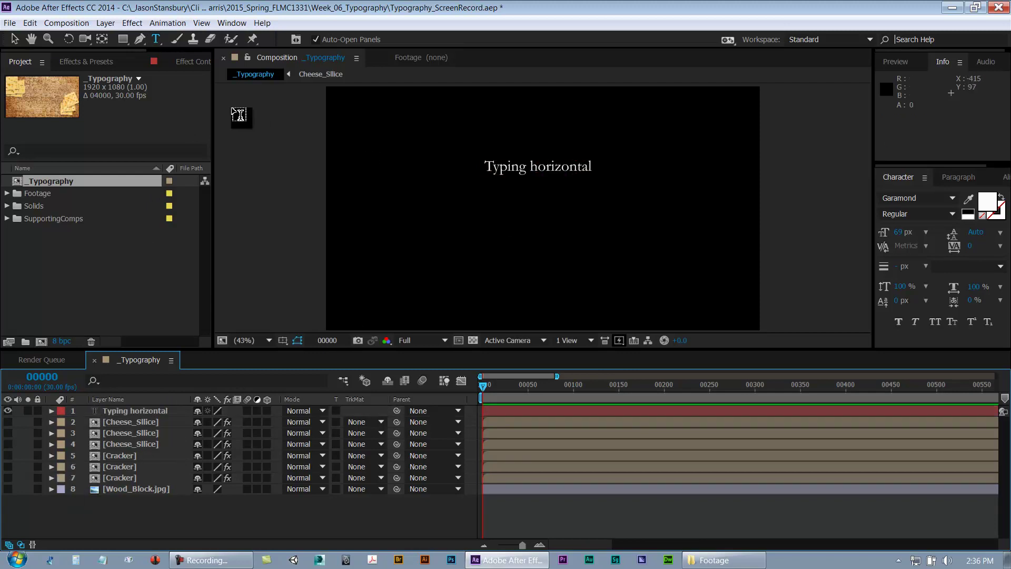
Step: Add a vertical 'Typing vertical' text layer and move it up in the comp
{"action": "left_click", "coordinate": [155, 38]}
{"action": "left_click", "coordinate": [202, 54]}
{"action": "left_click", "coordinate": [409, 172]}
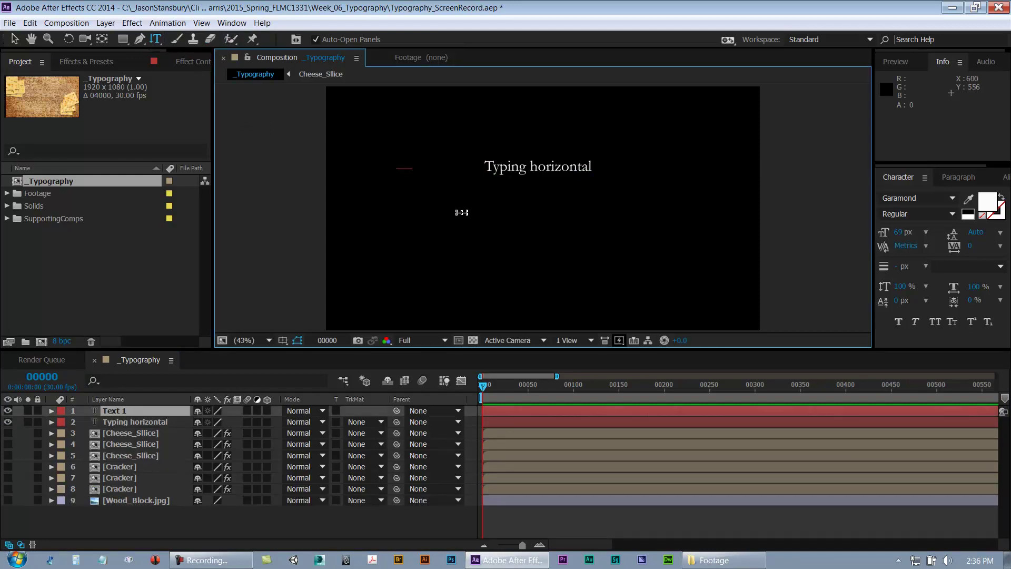
{"action": "type", "text": "Typingvert"}
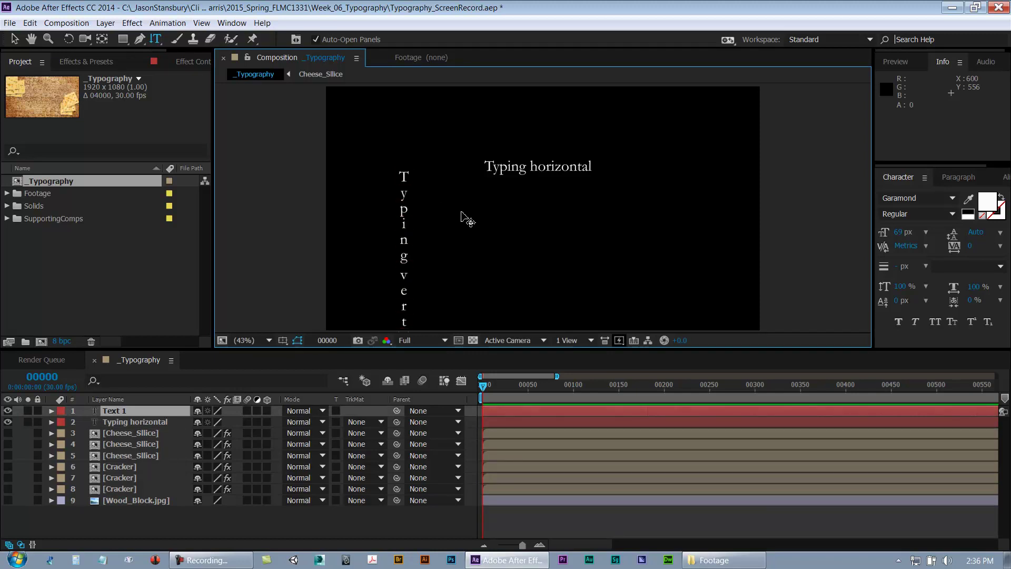
{"action": "left_click", "coordinate": [15, 38]}
{"action": "left_click_drag", "start_coordinate": [406, 197], "coordinate": [407, 126]}
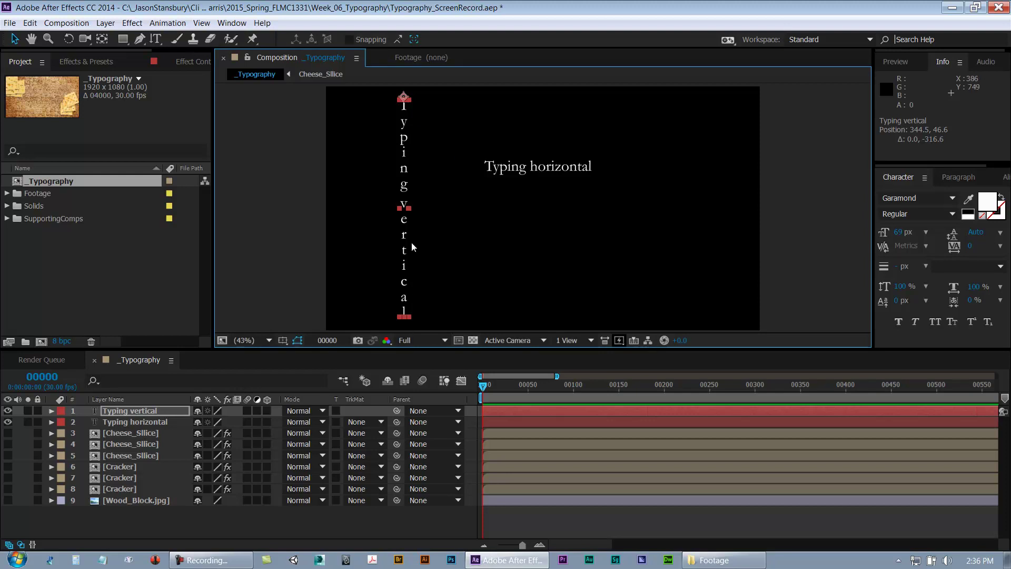
Step: Try a line break before 'vertical' in the vertical text, then undo it
{"action": "double_click", "coordinate": [404, 196]}
{"action": "left_click", "coordinate": [403, 198]}
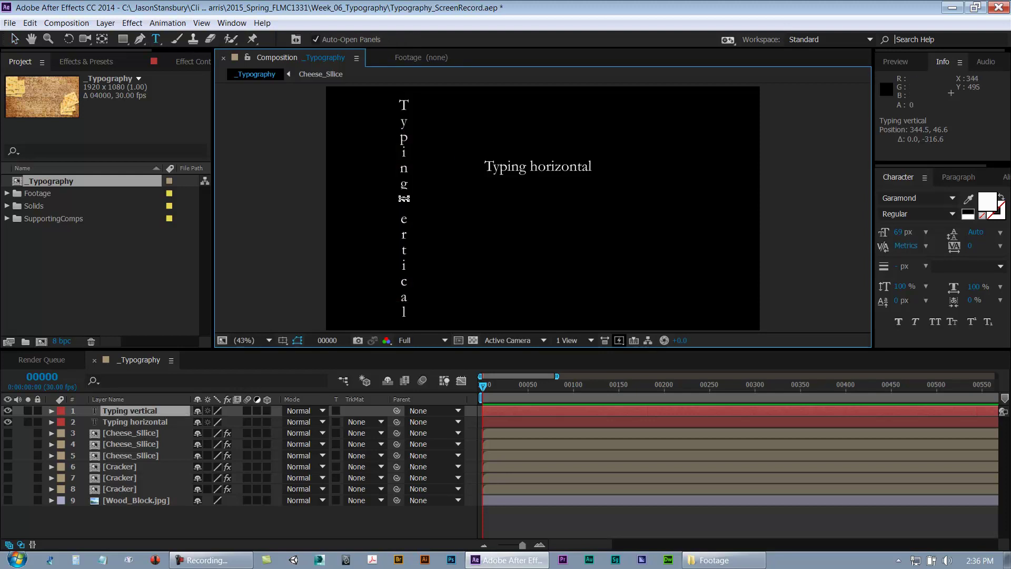
{"action": "left_click_drag", "start_coordinate": [403, 200], "coordinate": [416, 365]}
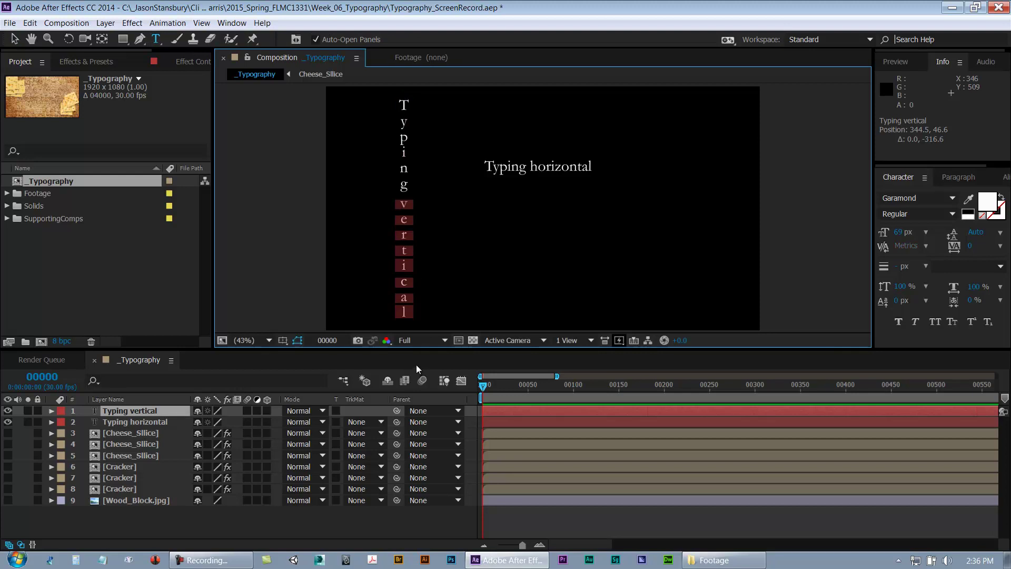
{"action": "key", "text": "Left"}
{"action": "key", "text": "Return"}
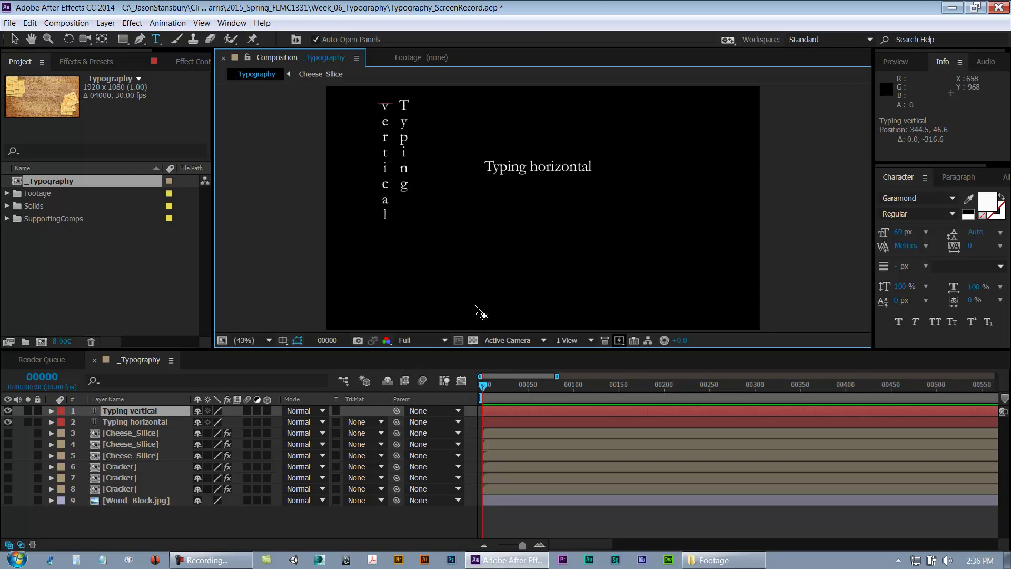
{"action": "key", "text": "ctrl+z"}
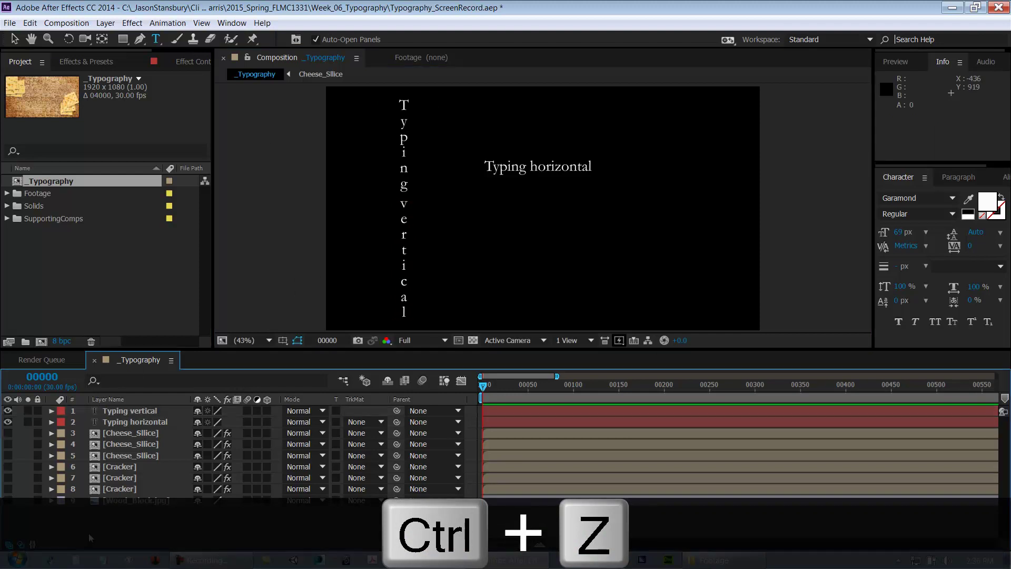
Step: Delete the Typing vertical layer and save the project
{"action": "left_click", "coordinate": [123, 420]}
{"action": "left_click", "coordinate": [125, 410]}
{"action": "key", "text": "Delete"}
{"action": "left_click", "coordinate": [124, 409]}
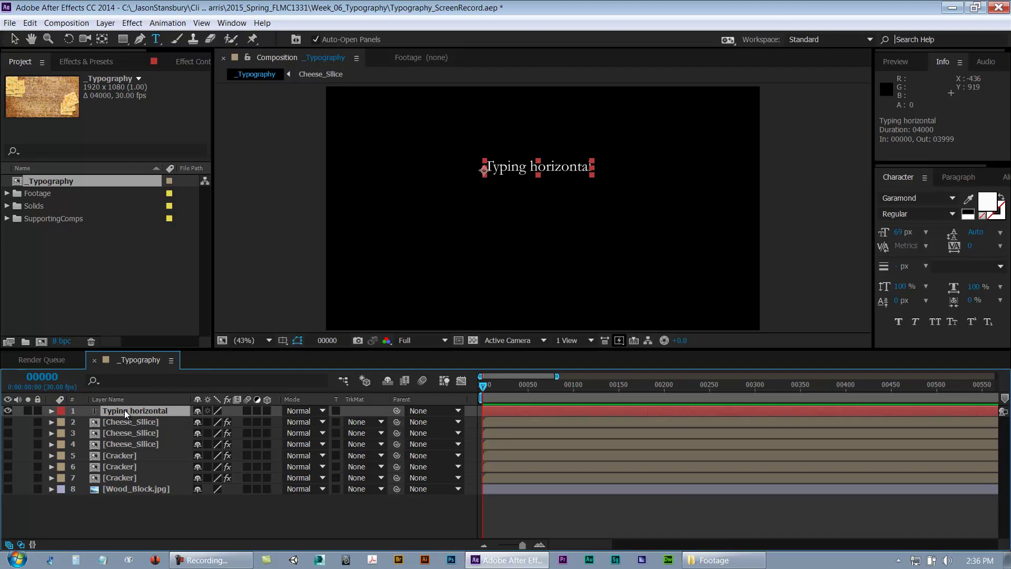
{"action": "left_click", "coordinate": [78, 526]}
{"action": "key", "text": "ctrl+s"}
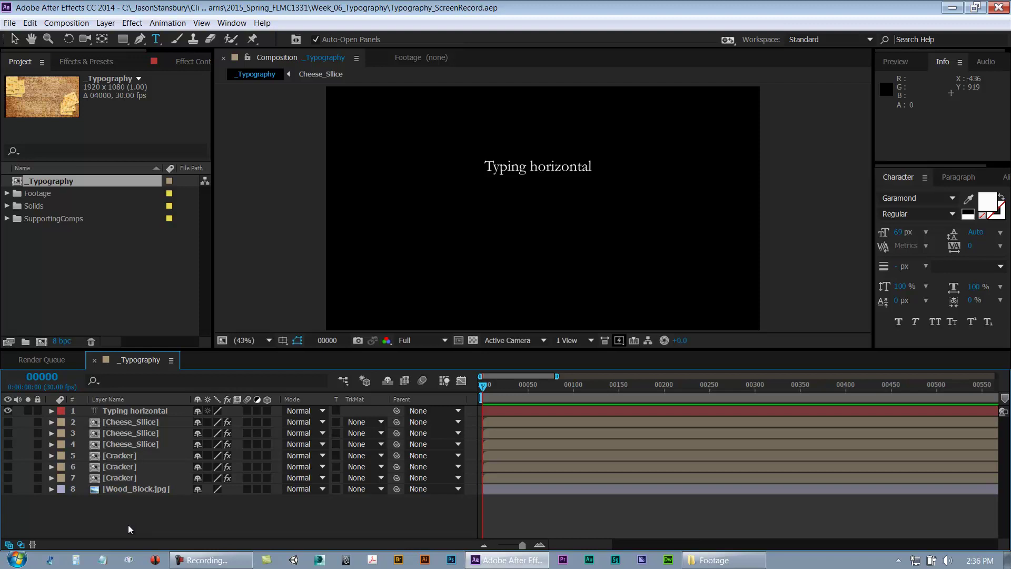
Step: Add an 'asdfadsf' text layer and move it beside 'Typing horizontal' at 402.7, 358.4
{"action": "left_click", "coordinate": [118, 410]}
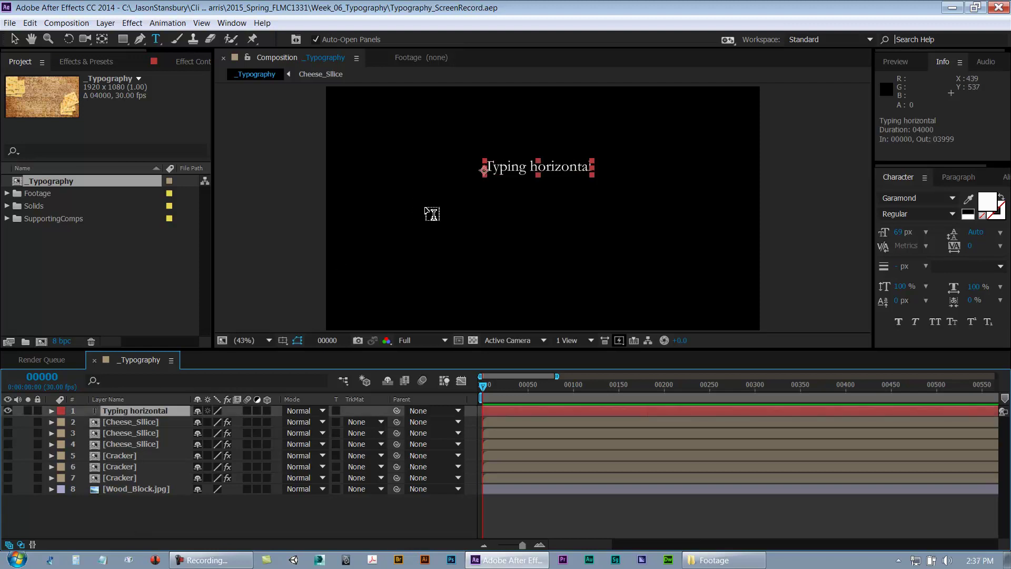
{"action": "left_click", "coordinate": [106, 532]}
{"action": "left_click", "coordinate": [132, 411]}
{"action": "left_click", "coordinate": [156, 40]}
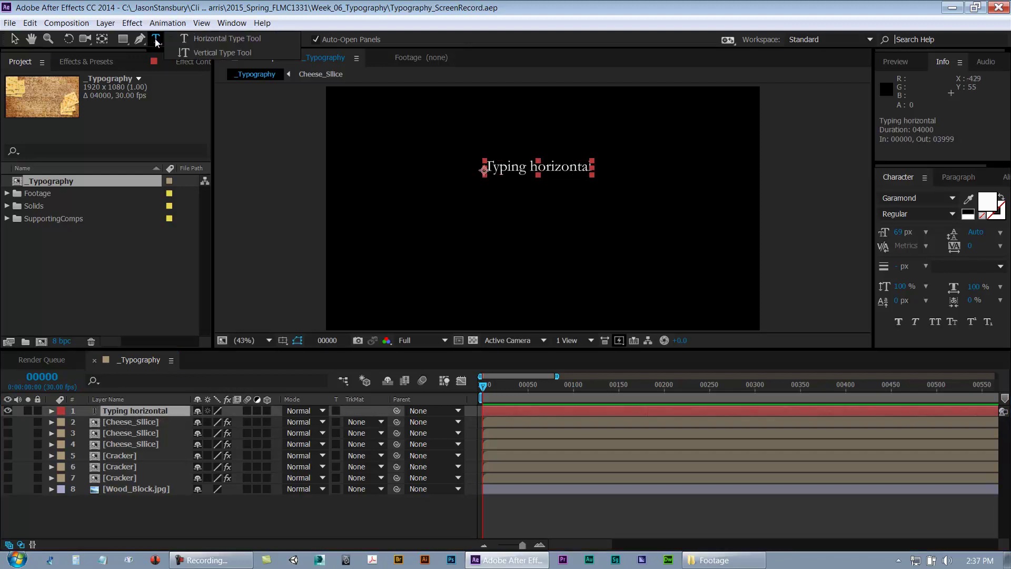
{"action": "left_click", "coordinate": [196, 39]}
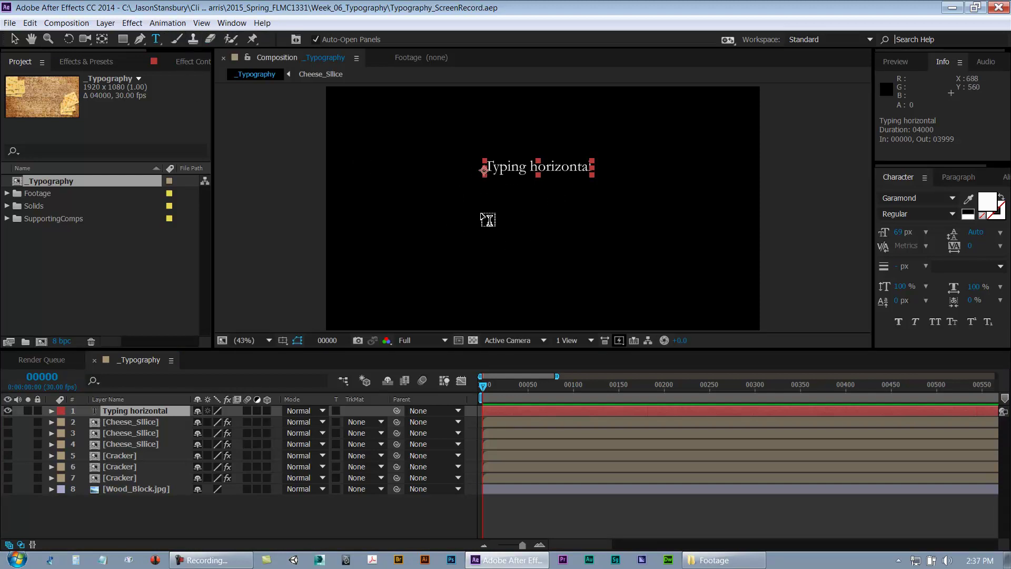
{"action": "left_click", "coordinate": [429, 217]}
{"action": "type", "text": "asdfadsf"}
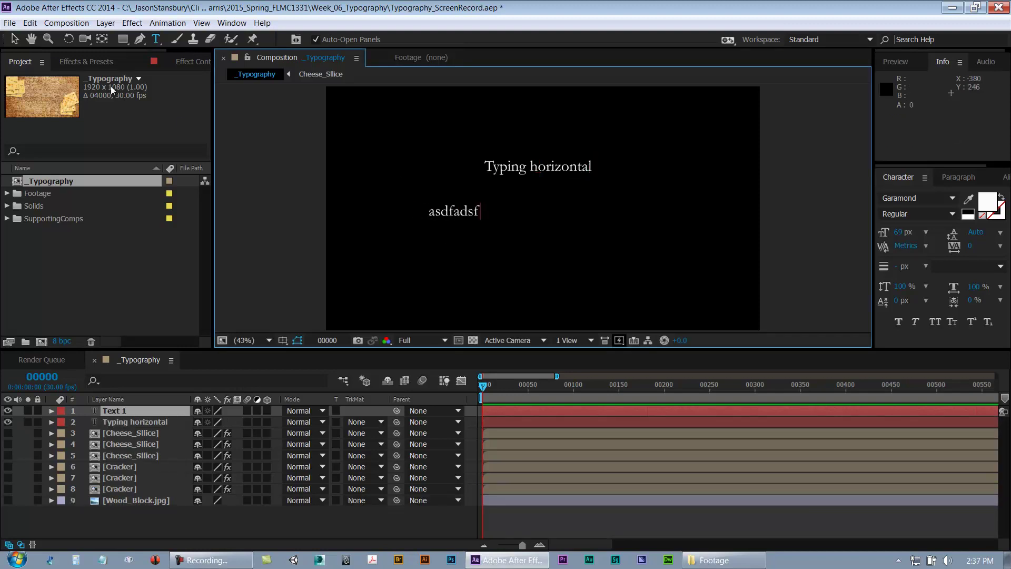
{"action": "left_click", "coordinate": [20, 39]}
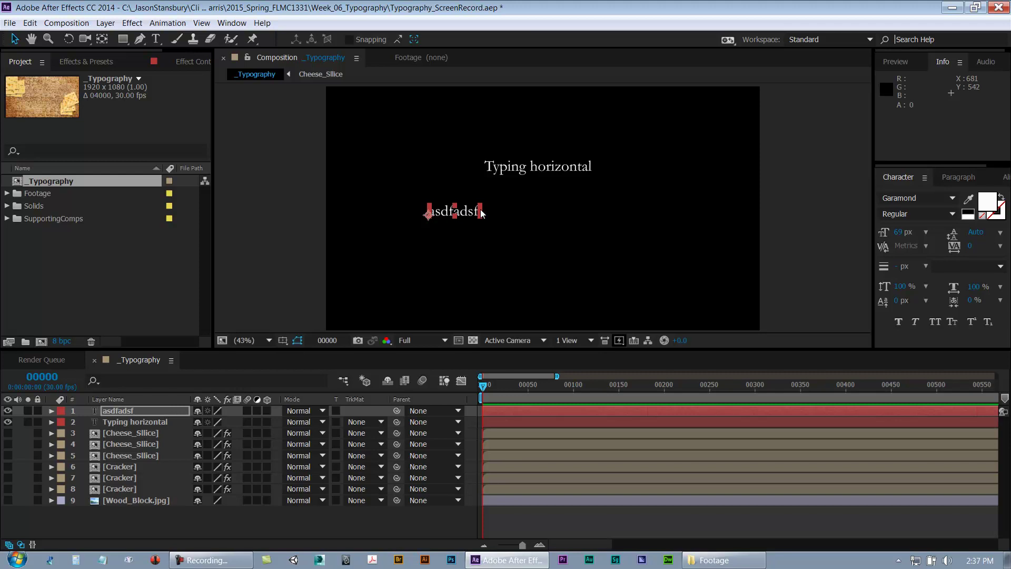
{"action": "left_click_drag", "start_coordinate": [445, 211], "coordinate": [434, 163]}
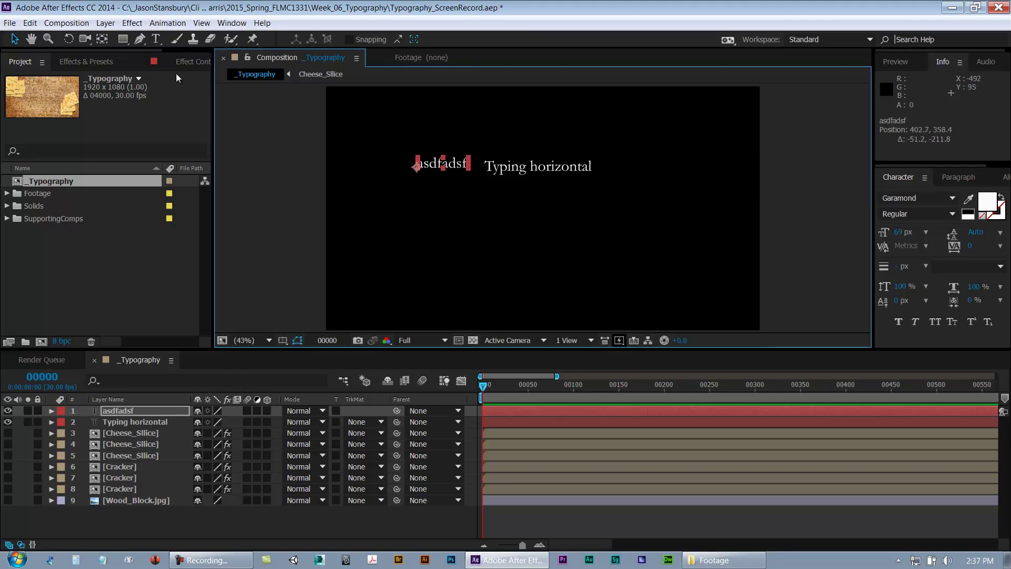
{"action": "left_click", "coordinate": [157, 39]}
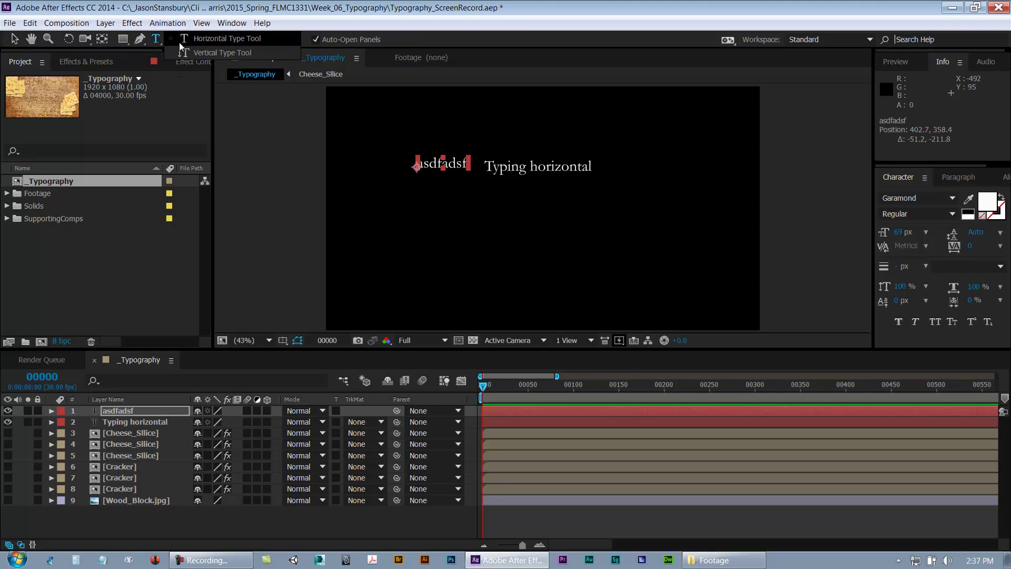
{"action": "left_click", "coordinate": [181, 42]}
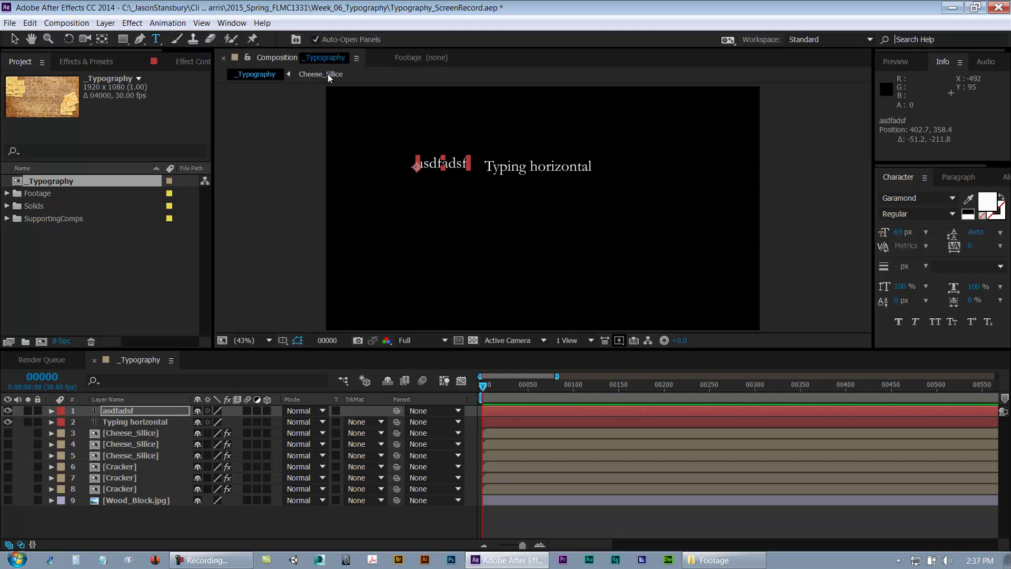
Step: Draw a paragraph text box below the titles and fill it with placeholder gibberish
{"action": "left_click_drag", "start_coordinate": [409, 215], "coordinate": [678, 299]}
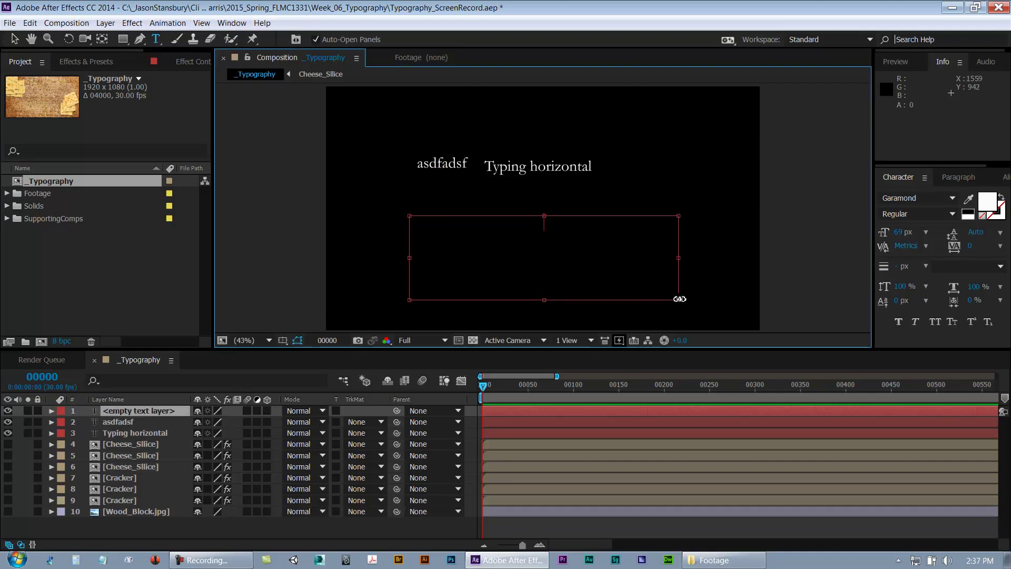
{"action": "type", "text": "A"}
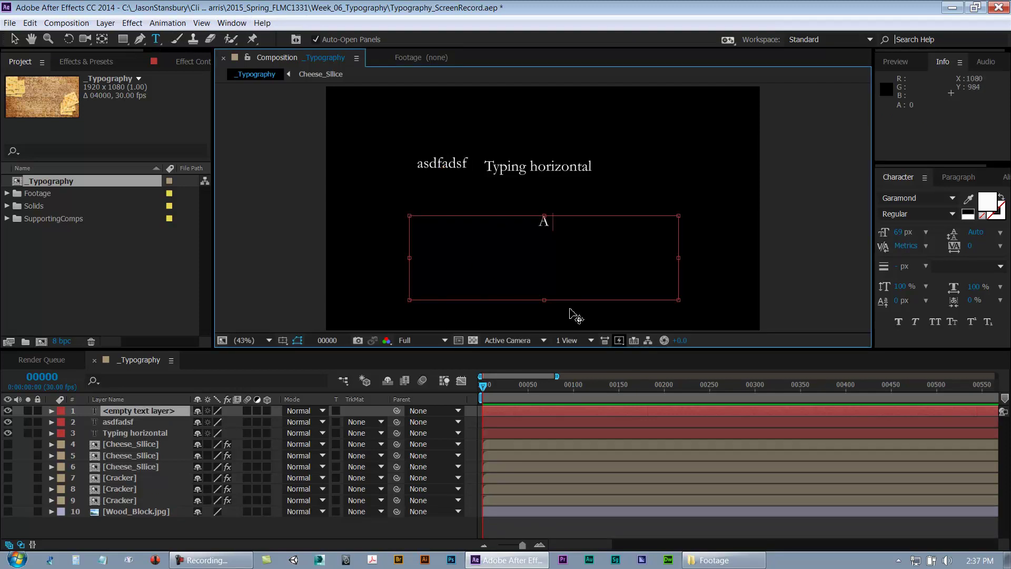
{"action": "type", "text": "SDSDasdf;lkj a;lksdf ;las"}
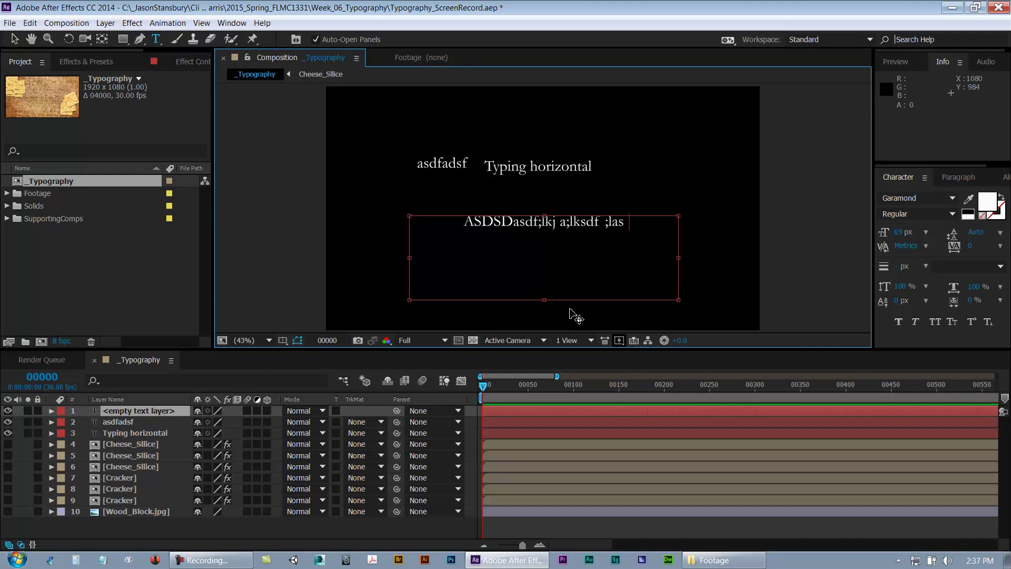
{"action": "type", "text": "d;flka;dlkfj;alsdkjf;ajd;oofia;sief;iaes;ifa;ief ;oiajes;ifaef"}
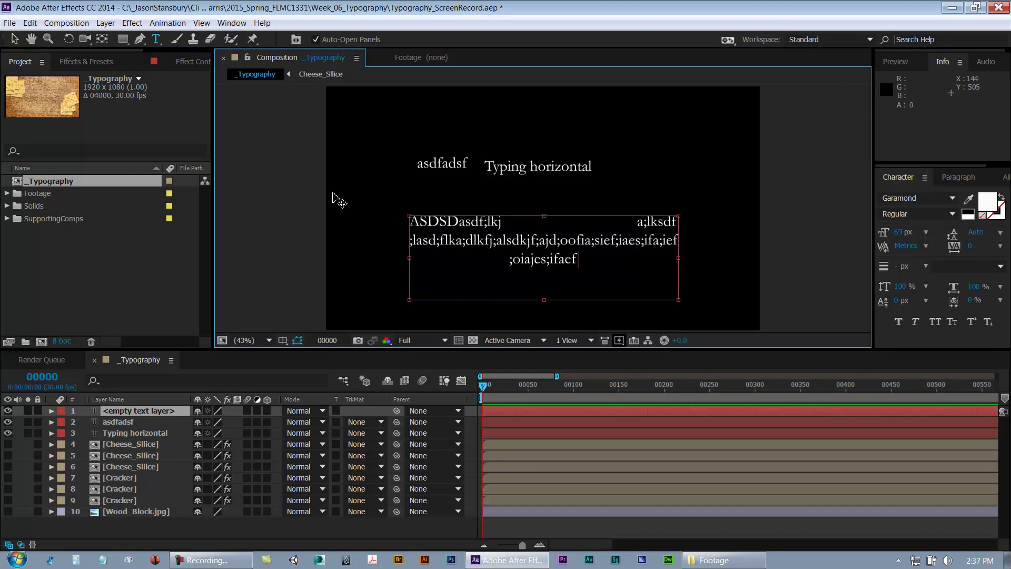
{"action": "left_click", "coordinate": [15, 39]}
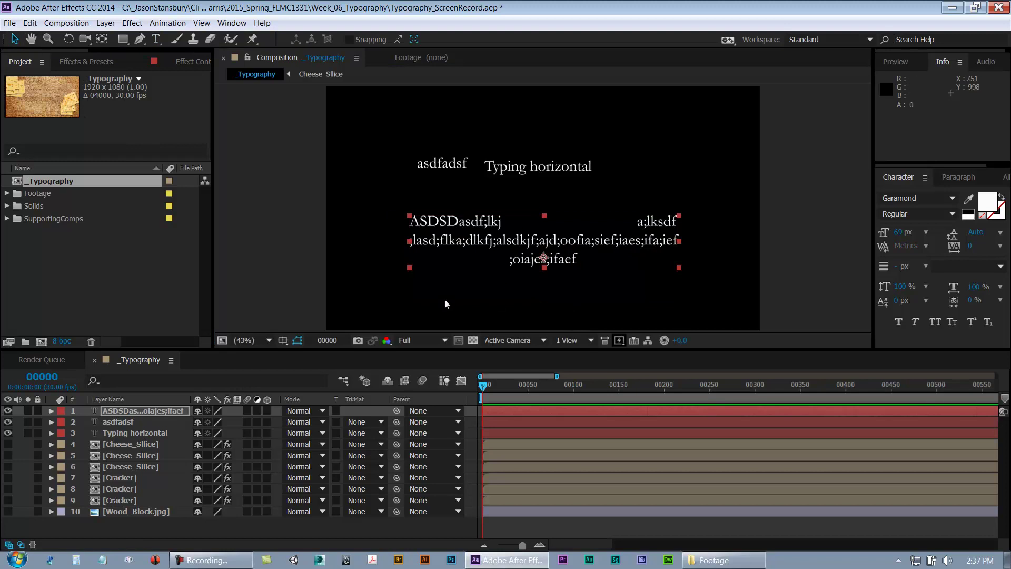
{"action": "double_click", "coordinate": [429, 242]}
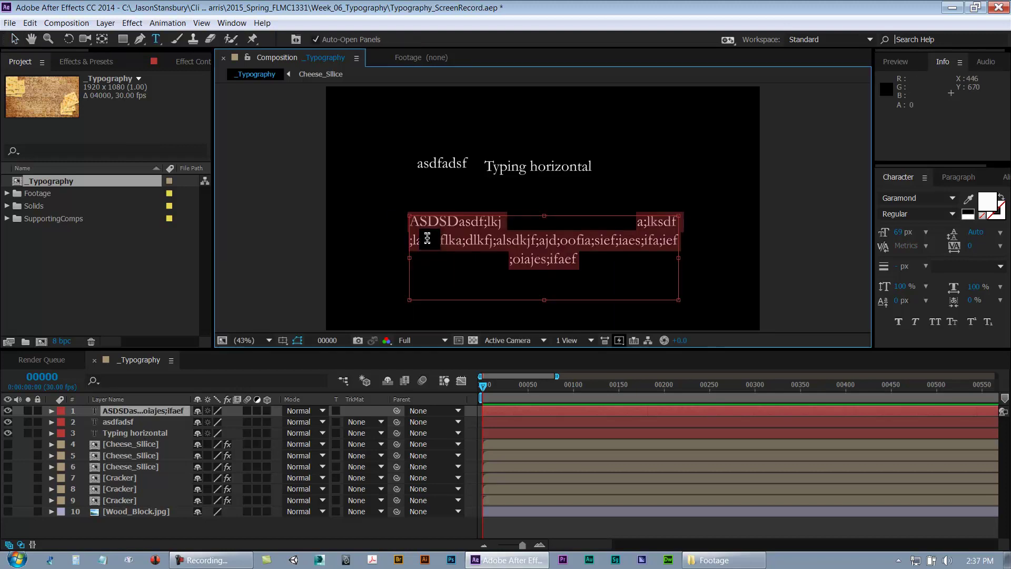
{"action": "left_click", "coordinate": [138, 532]}
Step: Delete the paragraph, 'asdfadsf' and 'Typing horizontal' text layers, then save
{"action": "left_click", "coordinate": [150, 410]}
{"action": "key", "text": "Delete"}
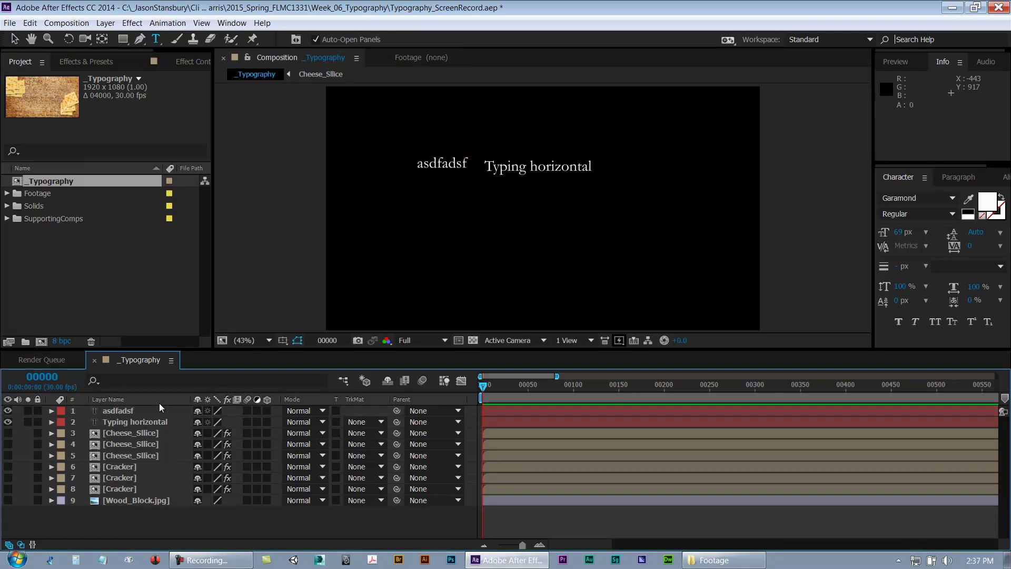
{"action": "left_click", "coordinate": [142, 413]}
{"action": "key", "text": "Delete"}
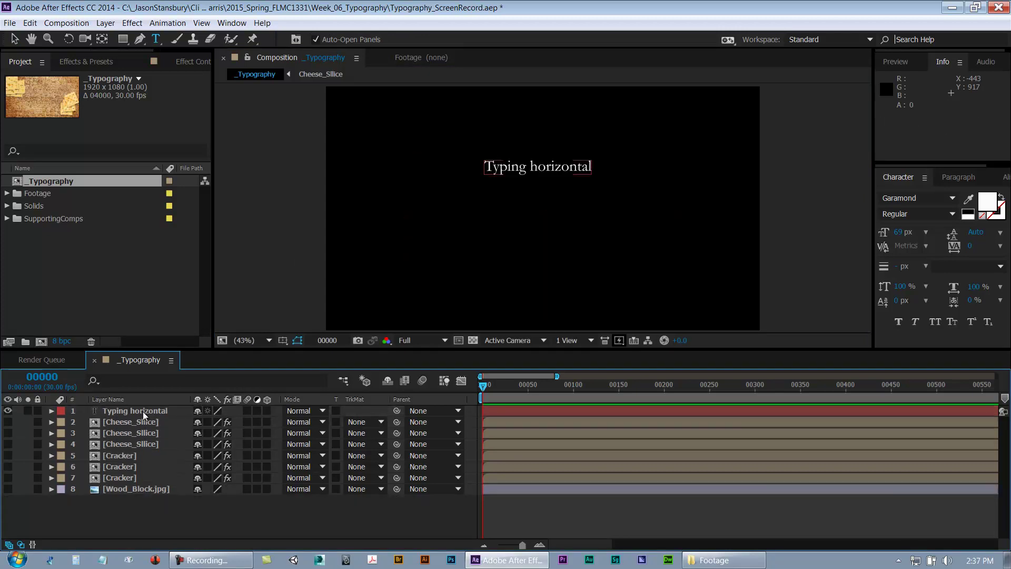
{"action": "left_click", "coordinate": [143, 412]}
{"action": "key", "text": "Delete"}
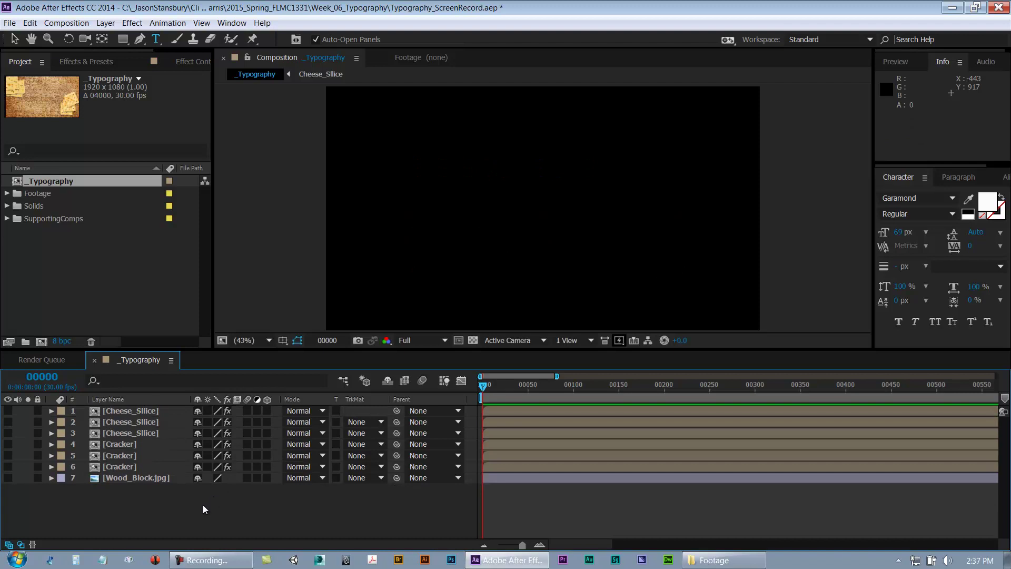
{"action": "key", "text": "ctrl+s"}
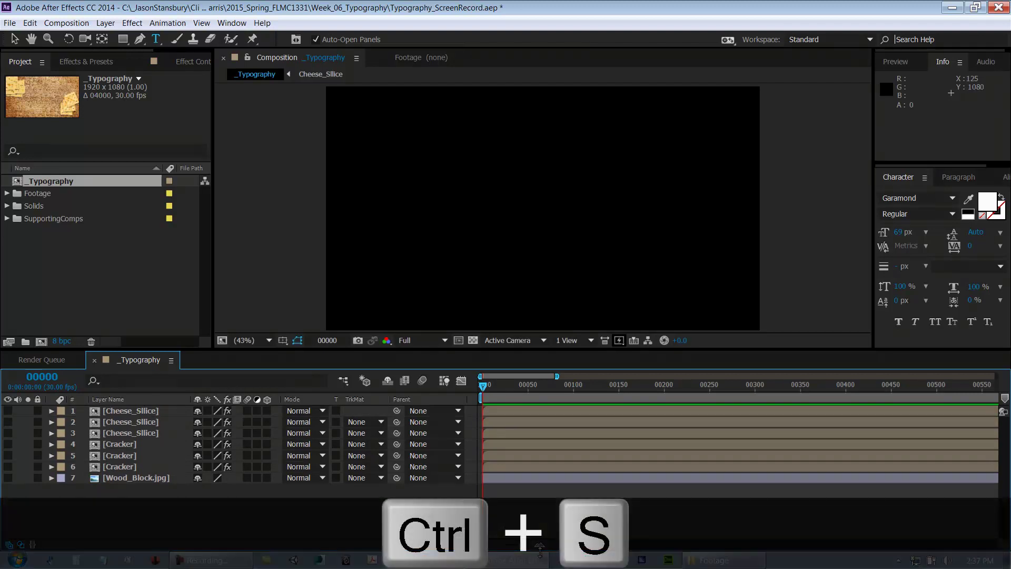
Step: Open Week_06_Typography's Resources folder, widen the Name column, and launch the Lorem Ipsum shortcut
{"action": "left_click", "coordinate": [720, 564]}
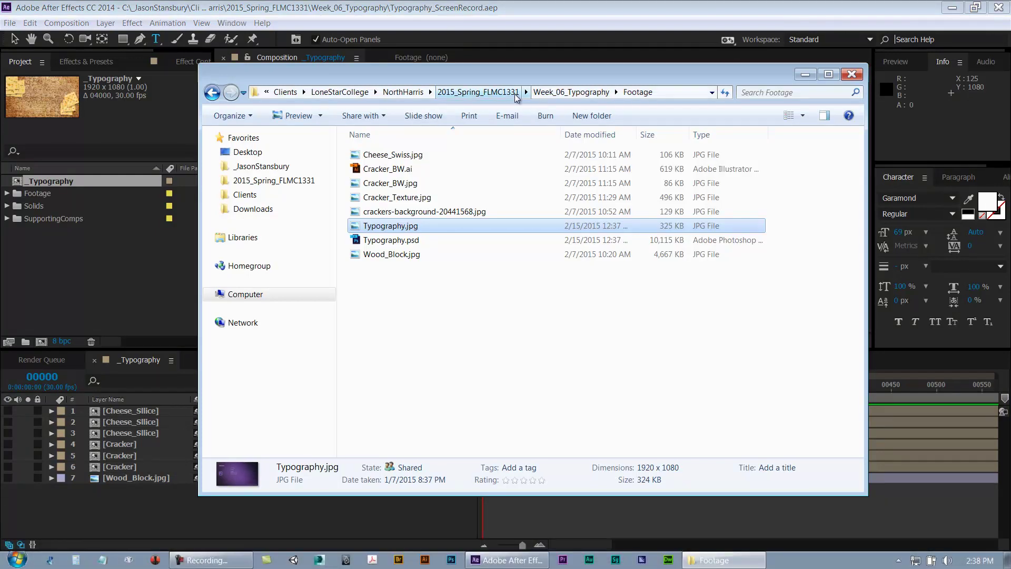
{"action": "left_click", "coordinate": [564, 96]}
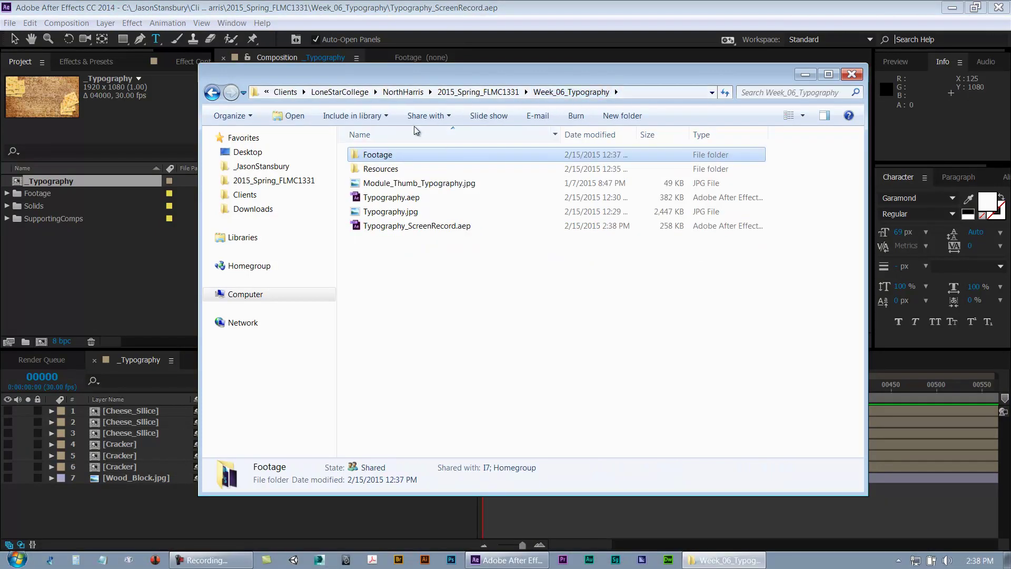
{"action": "left_click", "coordinate": [372, 172]}
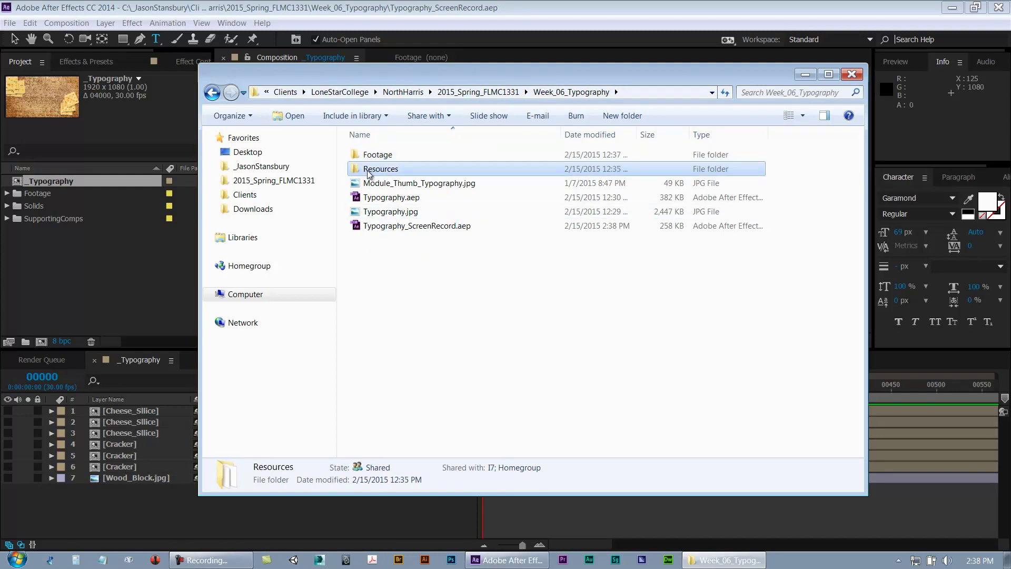
{"action": "double_click", "coordinate": [368, 171]}
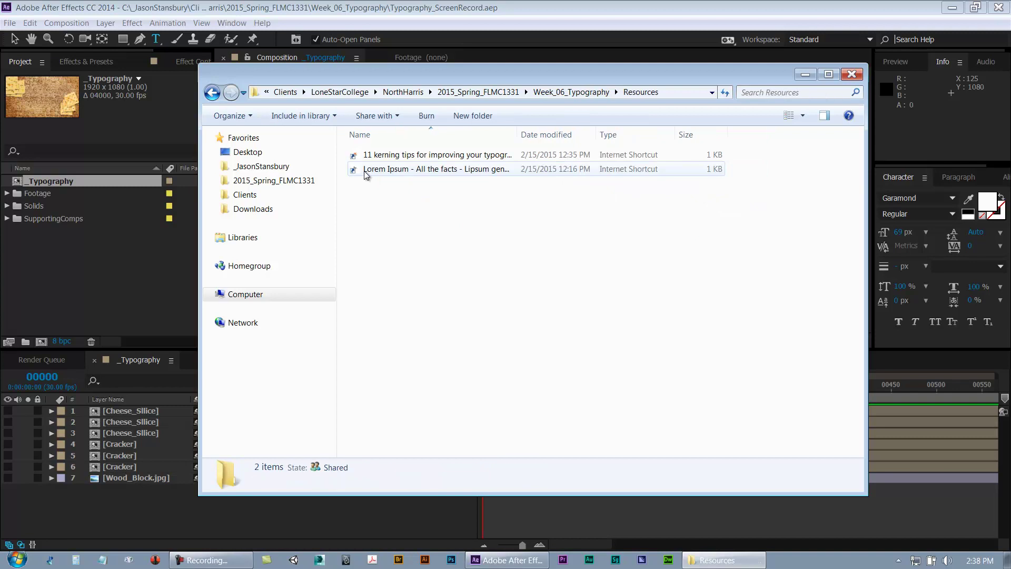
{"action": "left_click", "coordinate": [398, 158]}
{"action": "left_click_drag", "start_coordinate": [517, 134], "coordinate": [599, 138]}
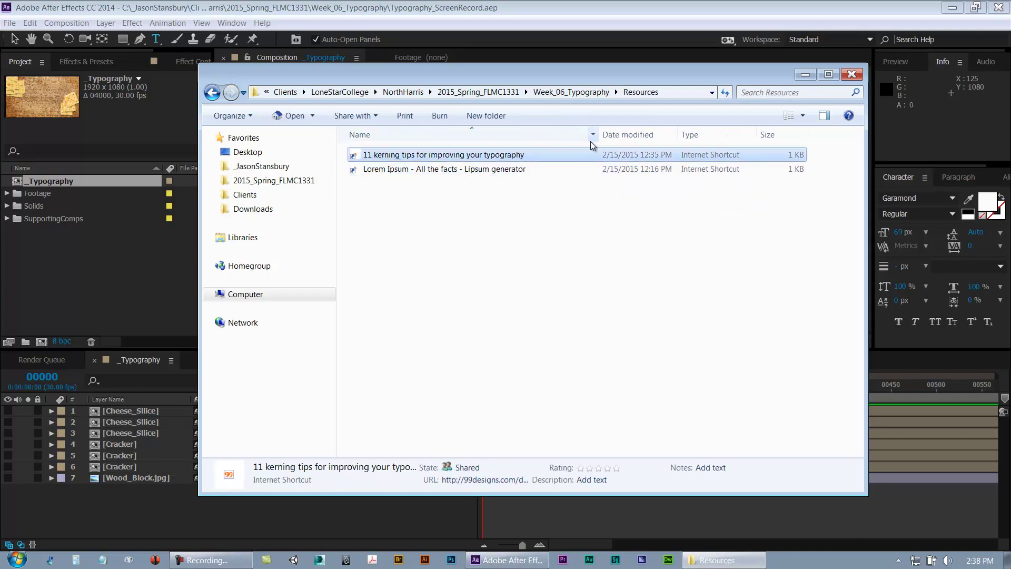
{"action": "double_click", "coordinate": [381, 172]}
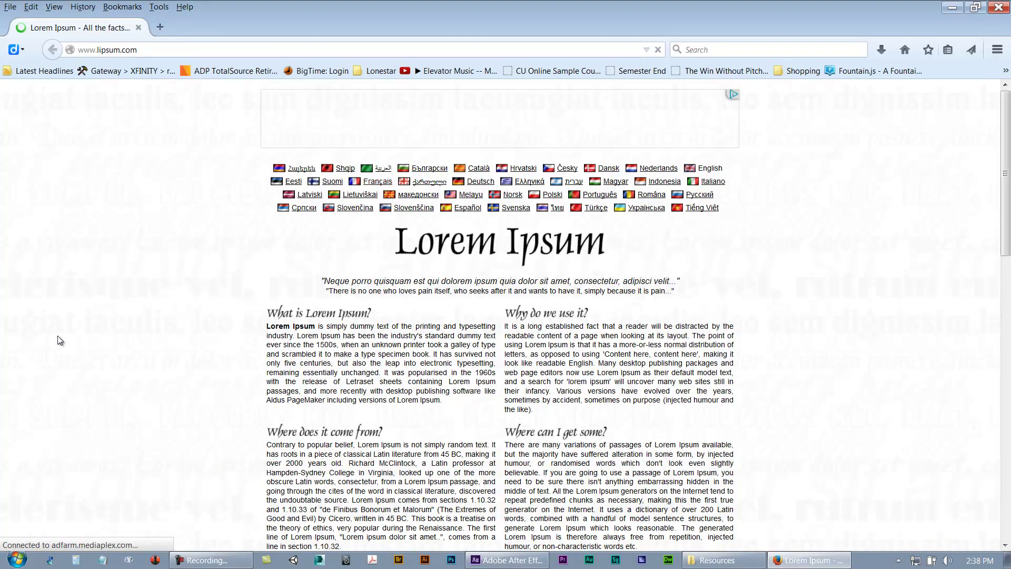
Step: Generate five paragraphs of Lorem Ipsum on Lipsum.com
{"action": "scroll", "coordinate": [72, 354], "scroll_direction": "down", "scroll_amount": 4}
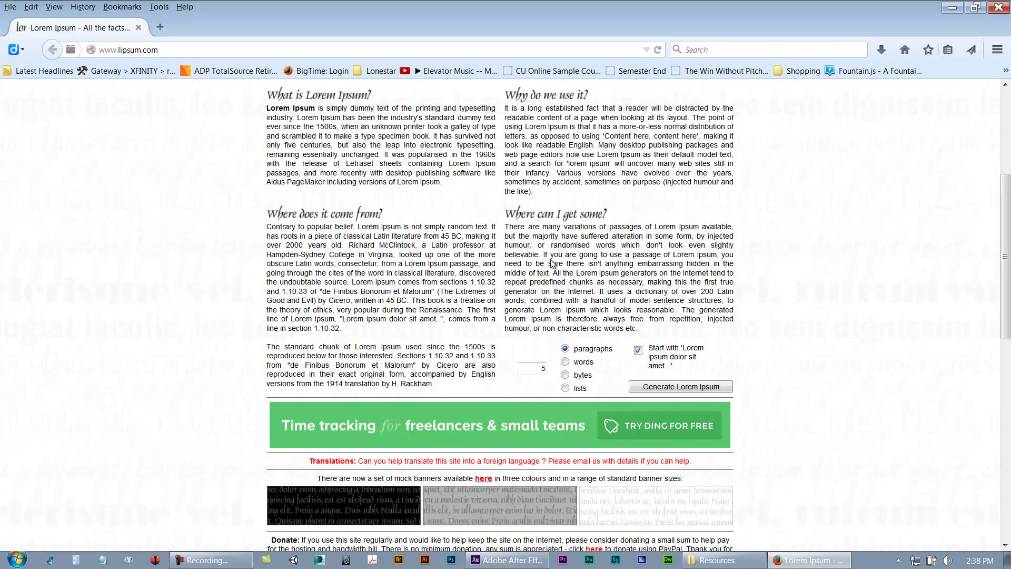
{"action": "scroll", "coordinate": [267, 207], "scroll_direction": "up", "scroll_amount": 4}
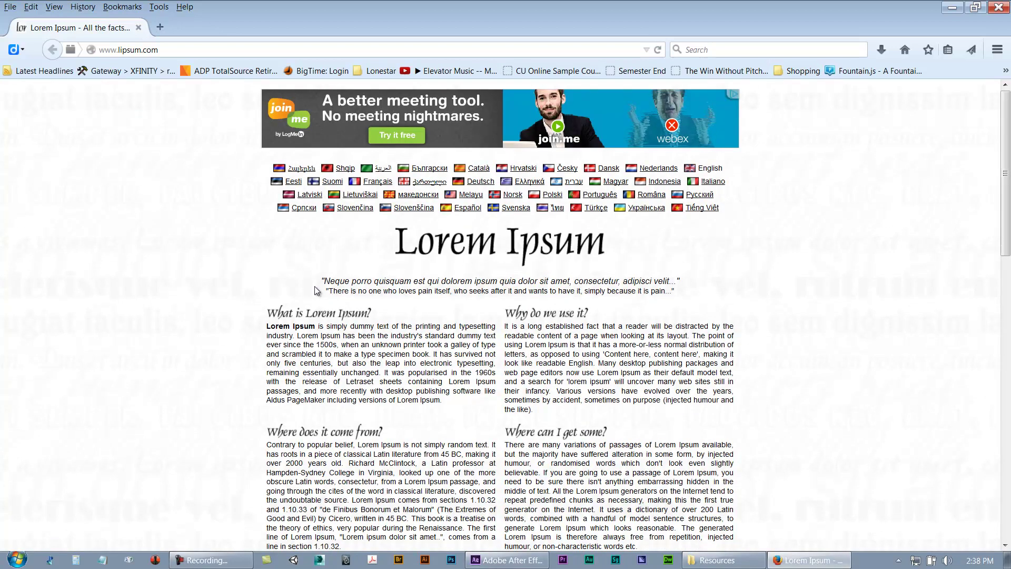
{"action": "scroll", "coordinate": [314, 288], "scroll_direction": "down", "scroll_amount": 3}
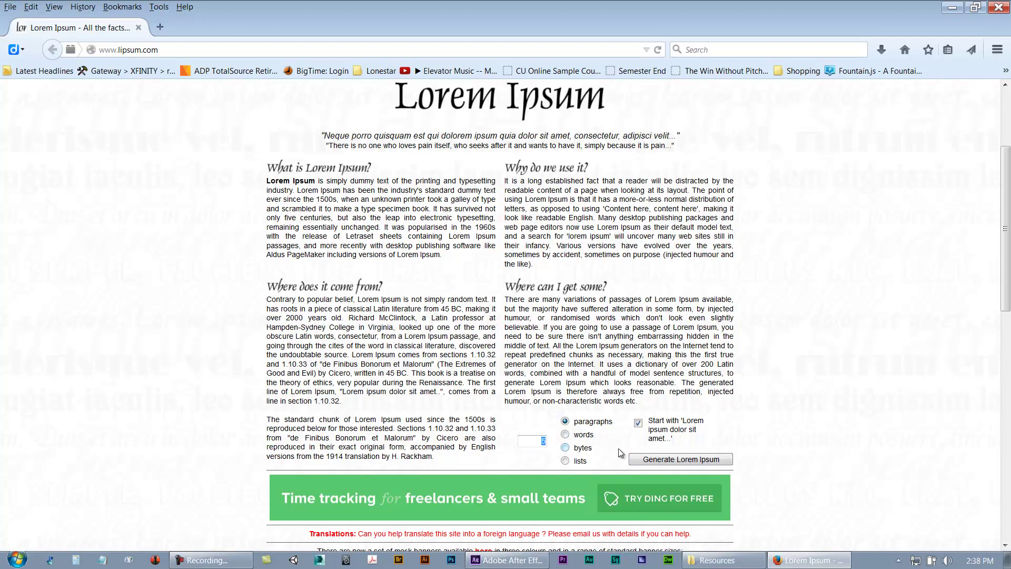
{"action": "left_click", "coordinate": [540, 442]}
{"action": "left_click", "coordinate": [651, 460]}
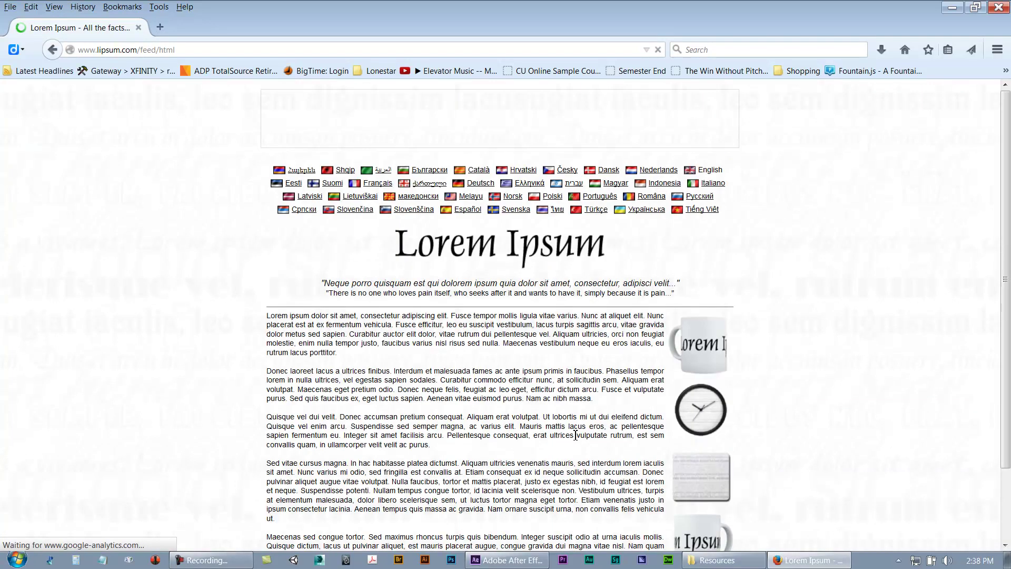
Step: Copy the first generated paragraph and return to After Effects
{"action": "scroll", "coordinate": [498, 372], "scroll_direction": "down", "scroll_amount": 3}
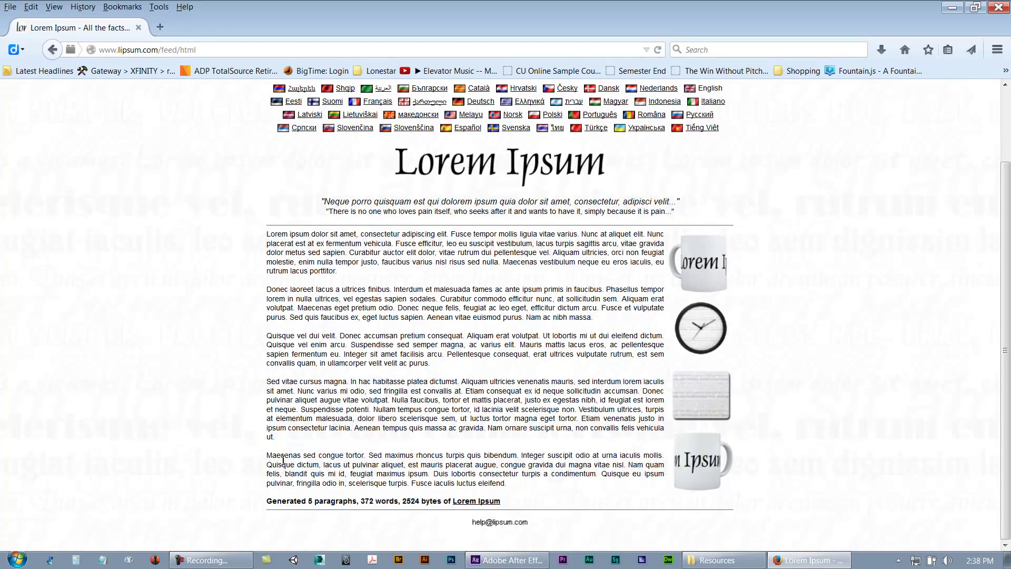
{"action": "left_click_drag", "start_coordinate": [267, 240], "coordinate": [473, 402]}
{"action": "left_click", "coordinate": [263, 319]}
{"action": "left_click_drag", "start_coordinate": [269, 235], "coordinate": [347, 272]}
{"action": "key", "text": "ctrl+c"}
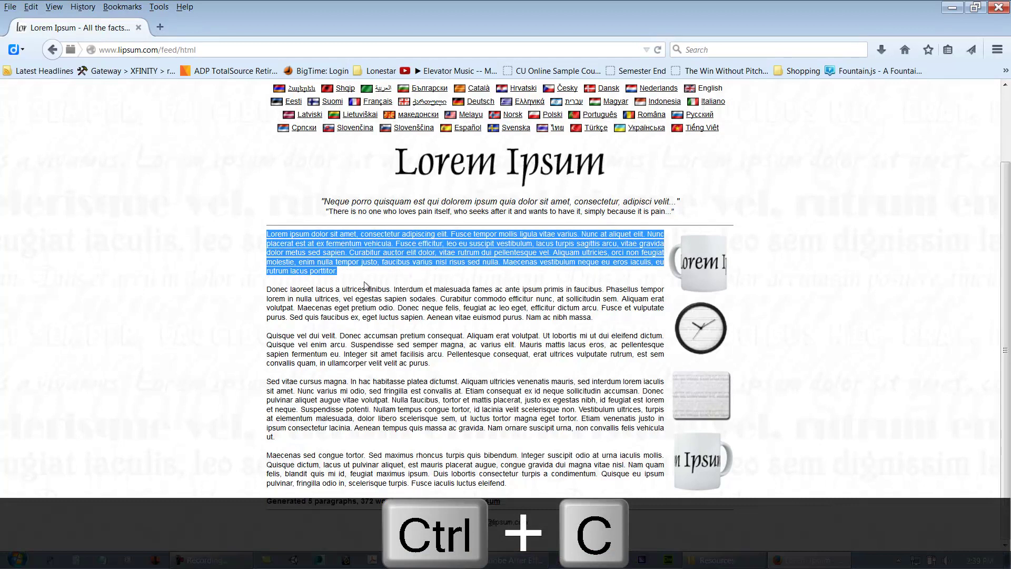
{"action": "left_click", "coordinate": [351, 269]}
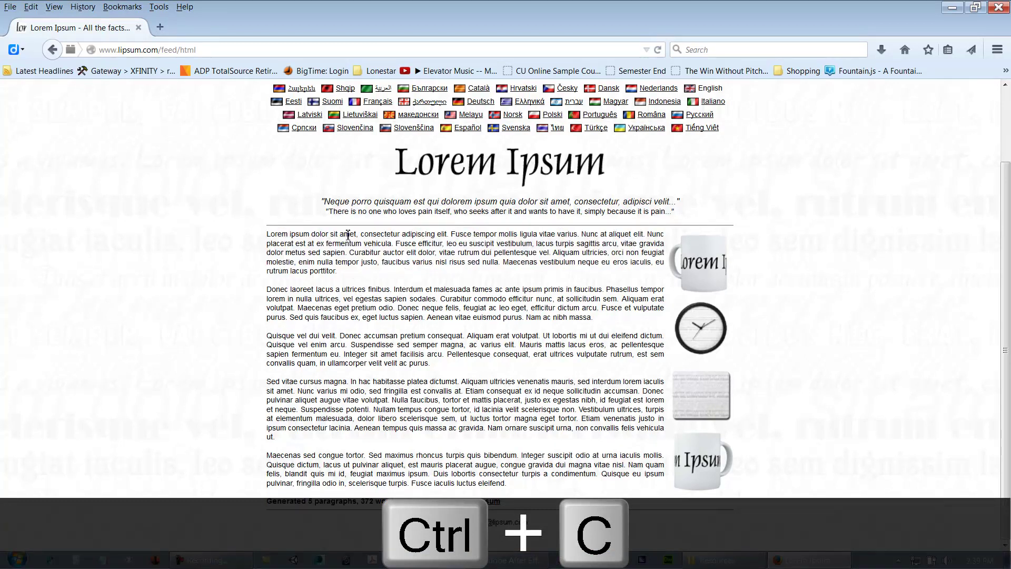
{"action": "left_click", "coordinate": [513, 561]}
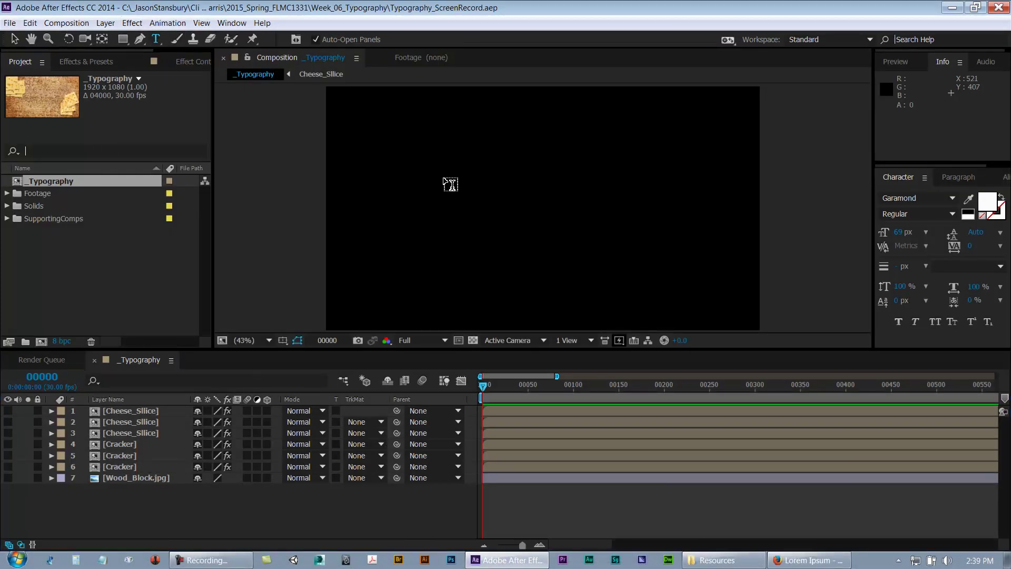
{"action": "left_click", "coordinate": [445, 178]}
{"action": "key", "text": "ctrl+c"}
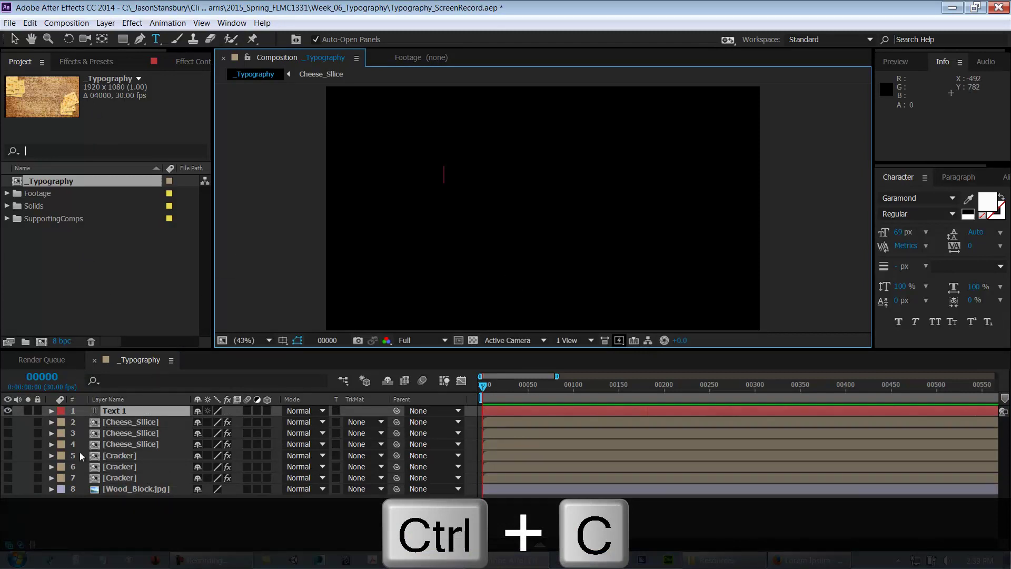
{"action": "left_click", "coordinate": [14, 38]}
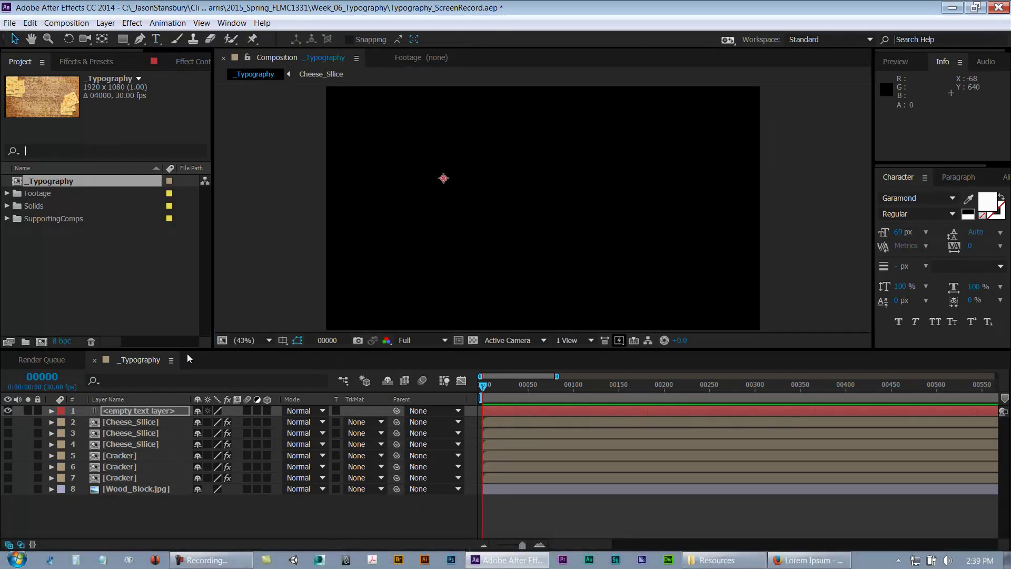
{"action": "left_click", "coordinate": [134, 411]}
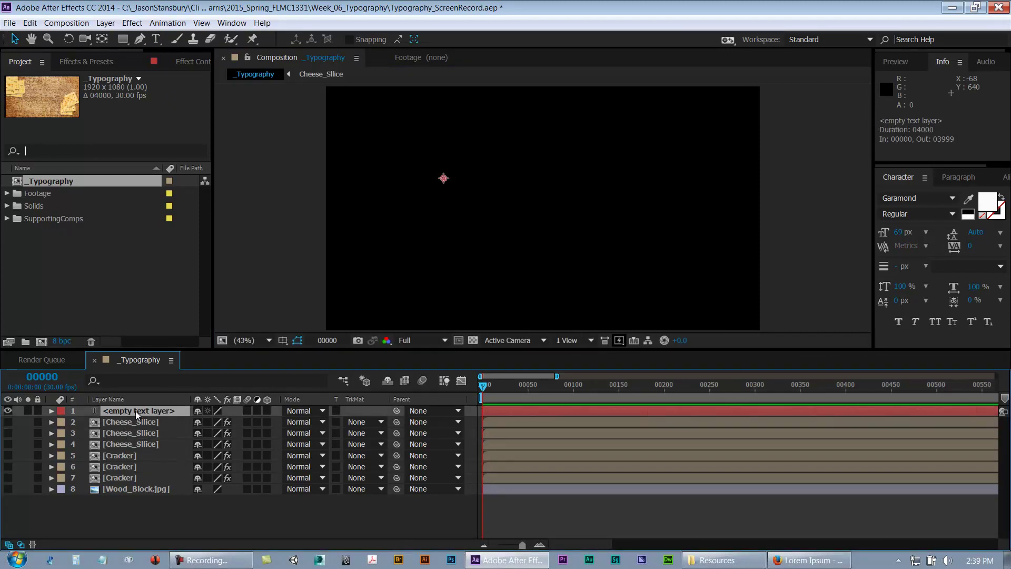
{"action": "key", "text": "Delete"}
Step: Recopy Lipsum.com's first paragraph and go back to After Effects for text entry
{"action": "left_click", "coordinate": [782, 563]}
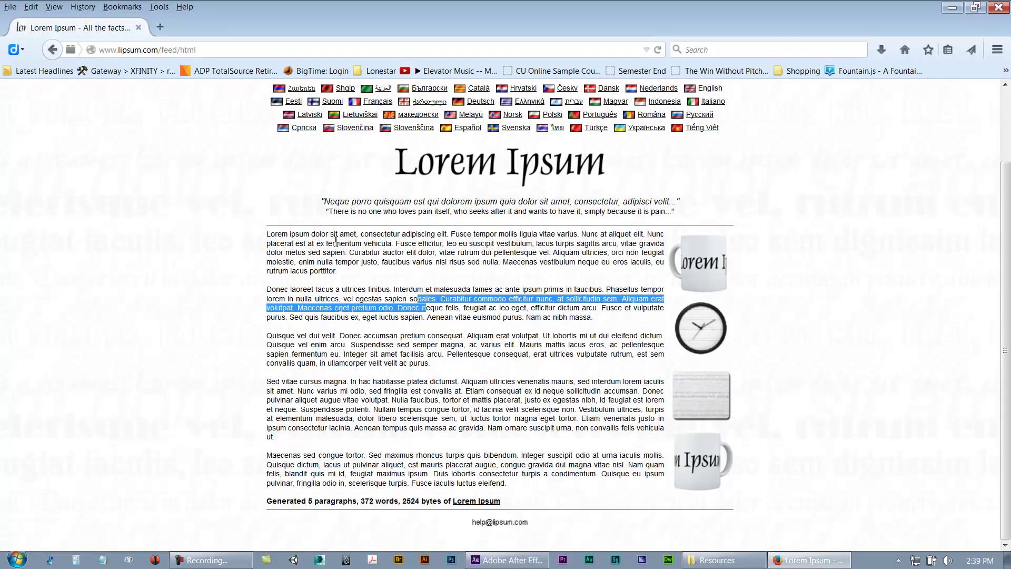
{"action": "left_click_drag", "start_coordinate": [266, 235], "coordinate": [340, 272]}
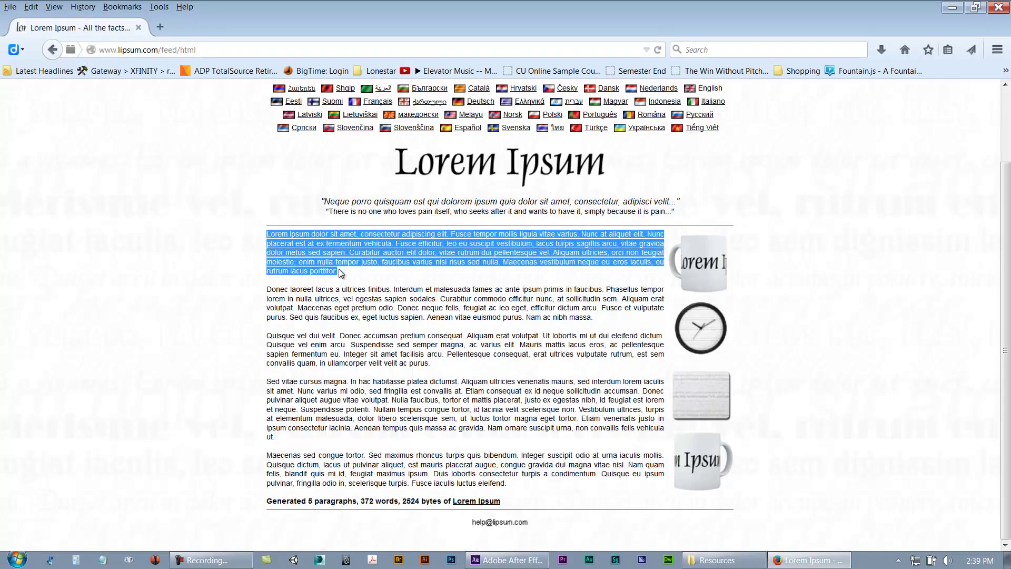
{"action": "key", "text": "ctrl+c"}
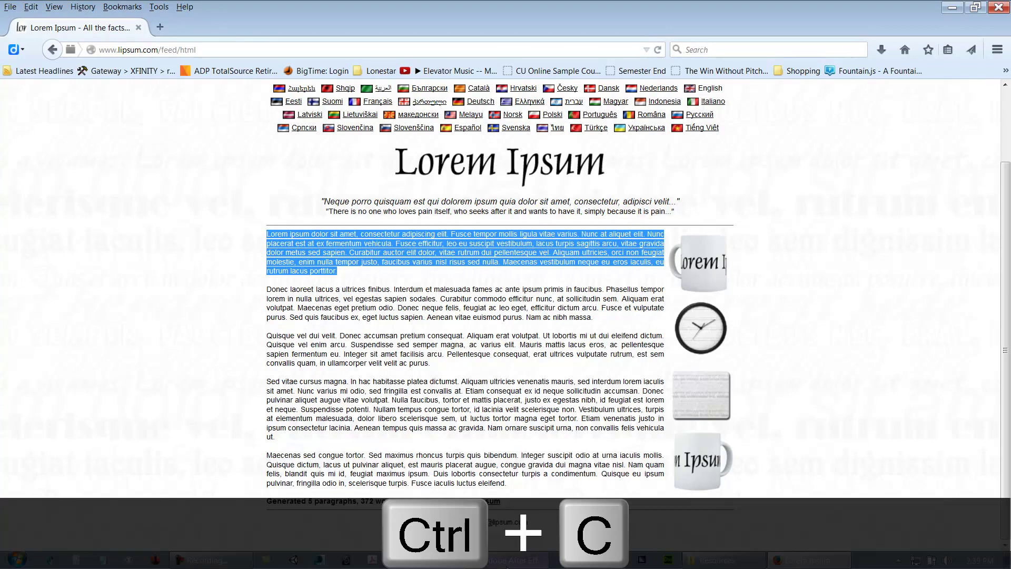
{"action": "left_click", "coordinate": [507, 561]}
{"action": "left_click", "coordinate": [156, 38]}
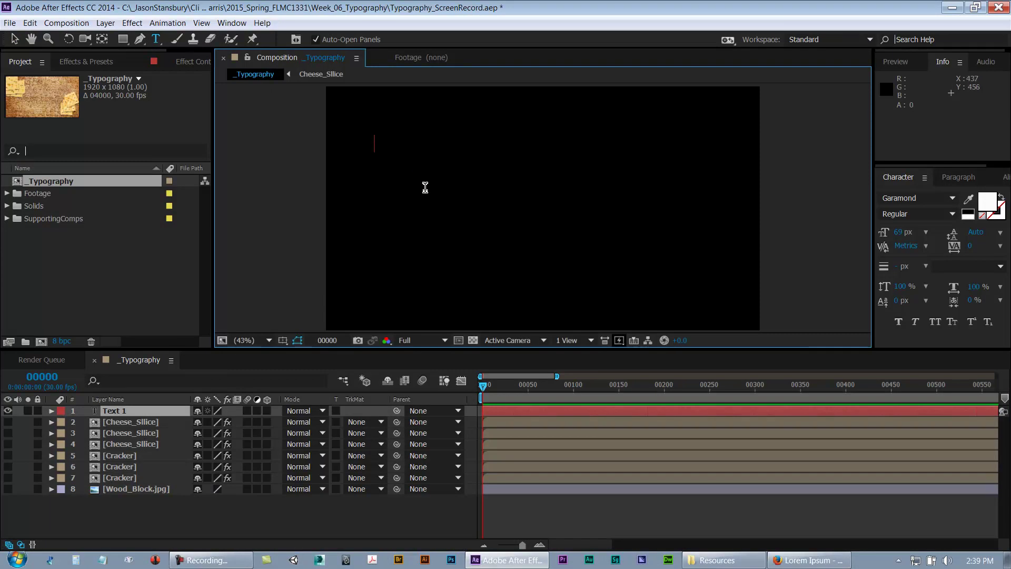
Step: Paste the Lorem Ipsum paragraph as a single-line text layer and zoom out
{"action": "key", "text": "ctrl+v"}
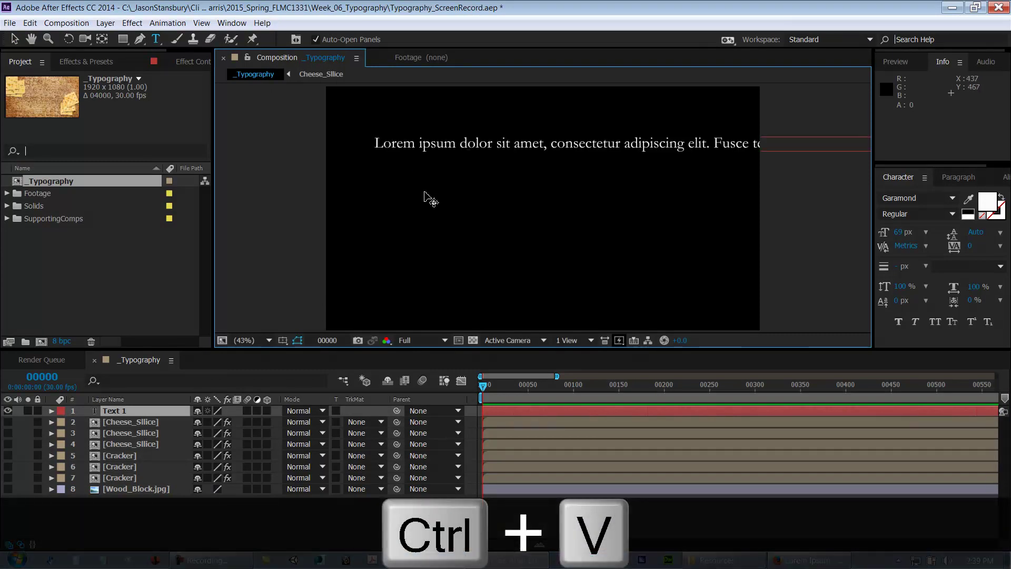
{"action": "left_click", "coordinate": [14, 39]}
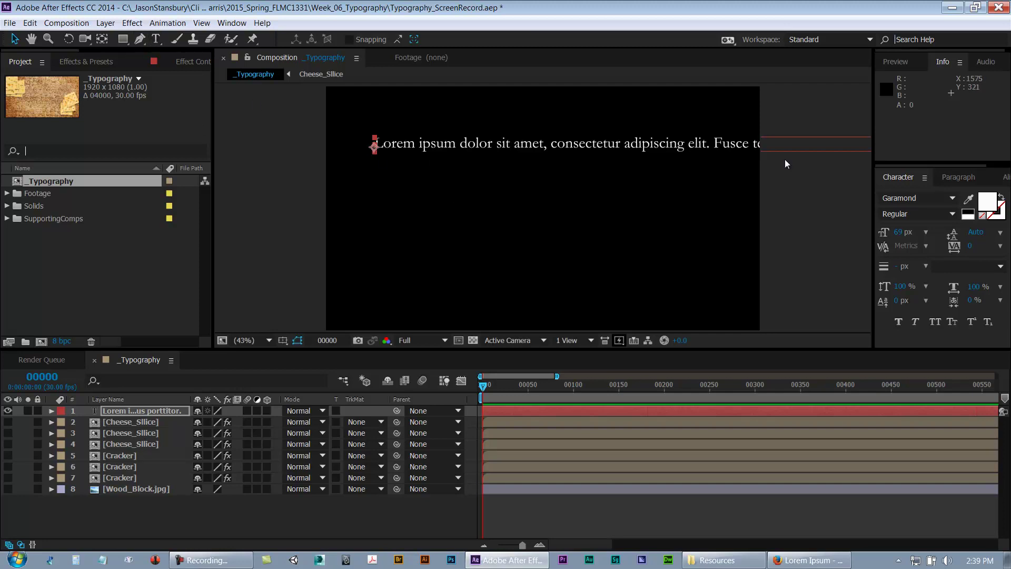
{"action": "key", "text": "comma"}
{"action": "key", "text": "comma"}
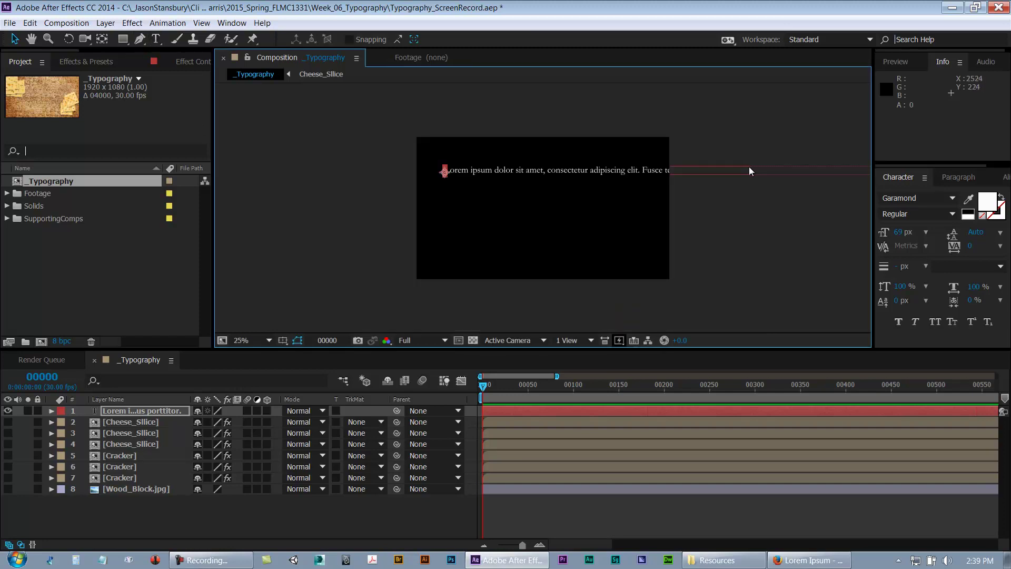
{"action": "key", "text": "comma"}
Step: Pan and zoom to inspect the line overrunning the frame, ending at Fit
{"action": "key", "text": "h"}
{"action": "left_click_drag", "start_coordinate": [675, 216], "coordinate": [443, 204]}
{"action": "key", "text": "v"}
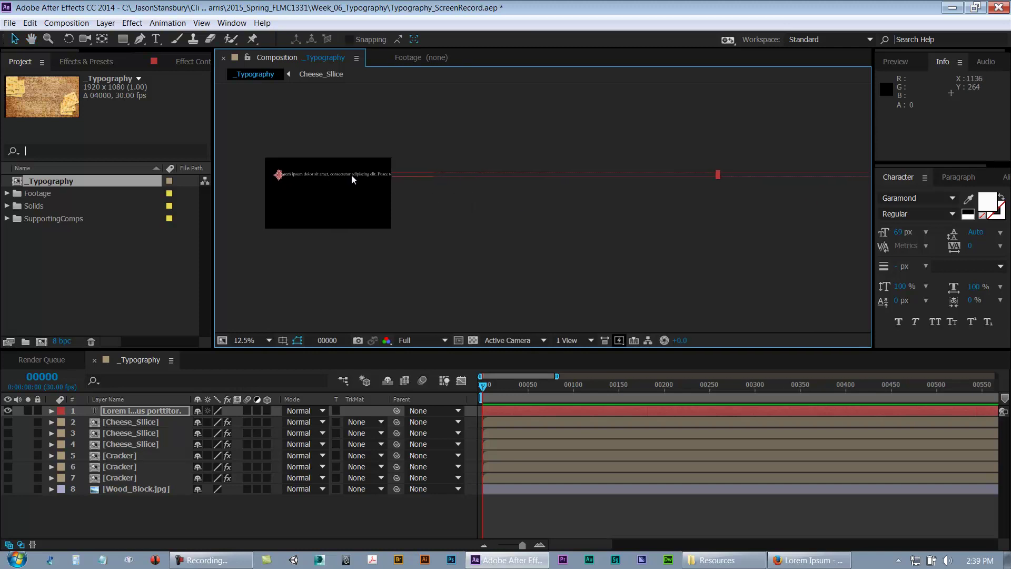
{"action": "left_click_drag", "start_coordinate": [772, 168], "coordinate": [808, 196]}
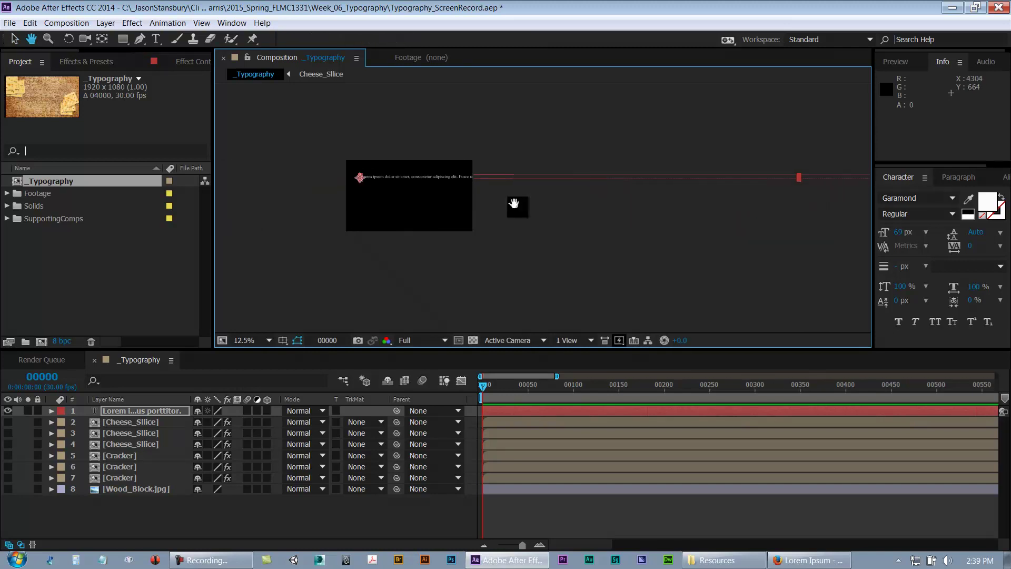
{"action": "key", "text": "period"}
{"action": "key", "text": "period"}
{"action": "key", "text": "h"}
{"action": "left_click_drag", "start_coordinate": [470, 210], "coordinate": [589, 235]}
{"action": "key", "text": "v"}
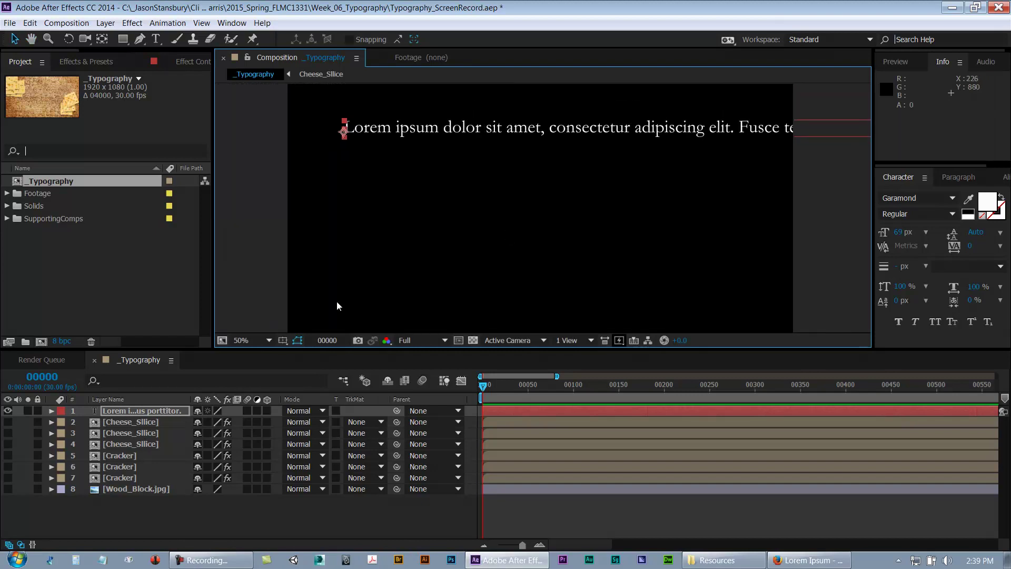
{"action": "left_click", "coordinate": [250, 339]}
{"action": "left_click", "coordinate": [287, 145]}
{"action": "key", "text": "h"}
{"action": "mouse_move", "coordinate": [454, 219]}
{"action": "left_mouse_down"}
{"action": "mouse_move", "coordinate": [427, 217]}
{"action": "mouse_move", "coordinate": [456, 219]}
{"action": "left_mouse_up"}
Step: Delete the single-line Lorem ipsum text layer
{"action": "key", "text": "v"}
{"action": "left_click", "coordinate": [250, 340]}
{"action": "key", "text": "Escape"}
{"action": "left_click", "coordinate": [125, 411]}
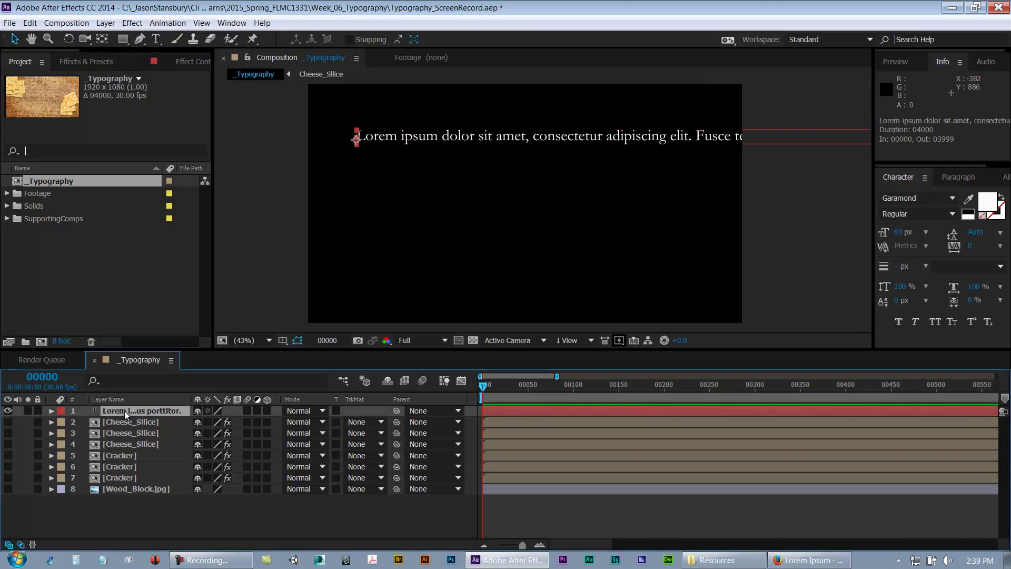
{"action": "key", "text": "Delete"}
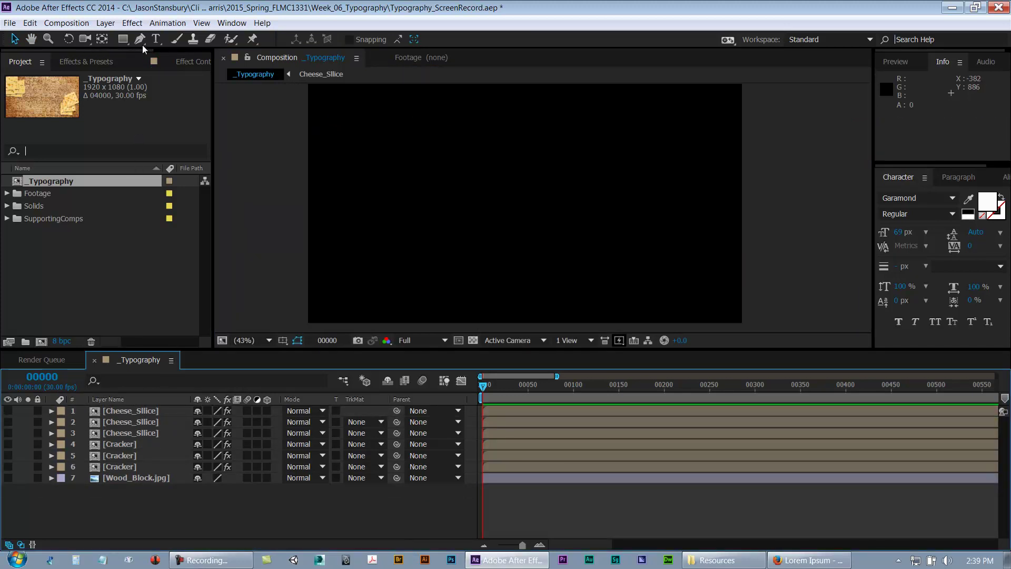
Step: Paste the paragraph into a new paragraph text box and nudge it lower
{"action": "left_click", "coordinate": [156, 40]}
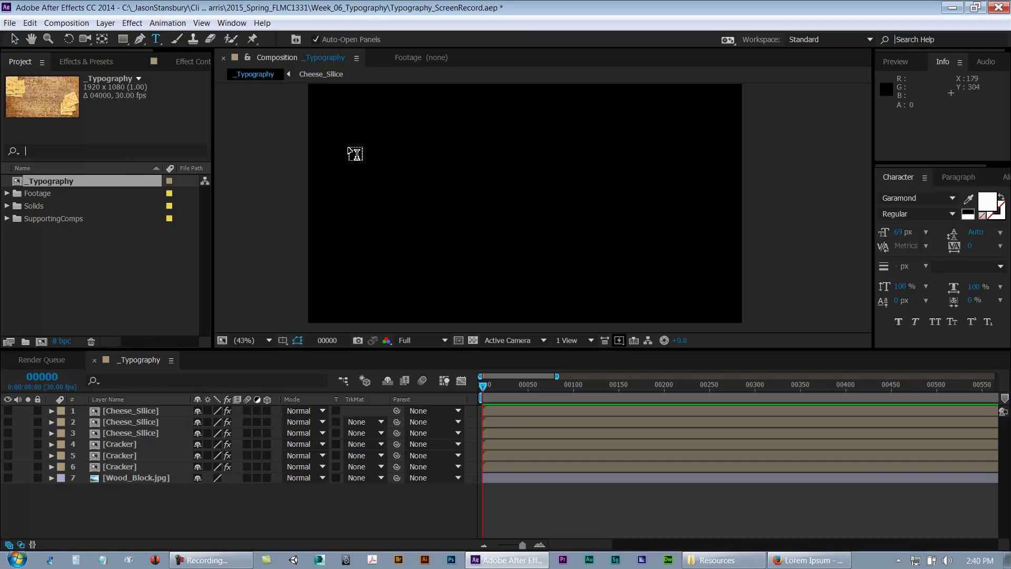
{"action": "left_click_drag", "start_coordinate": [352, 159], "coordinate": [690, 287]}
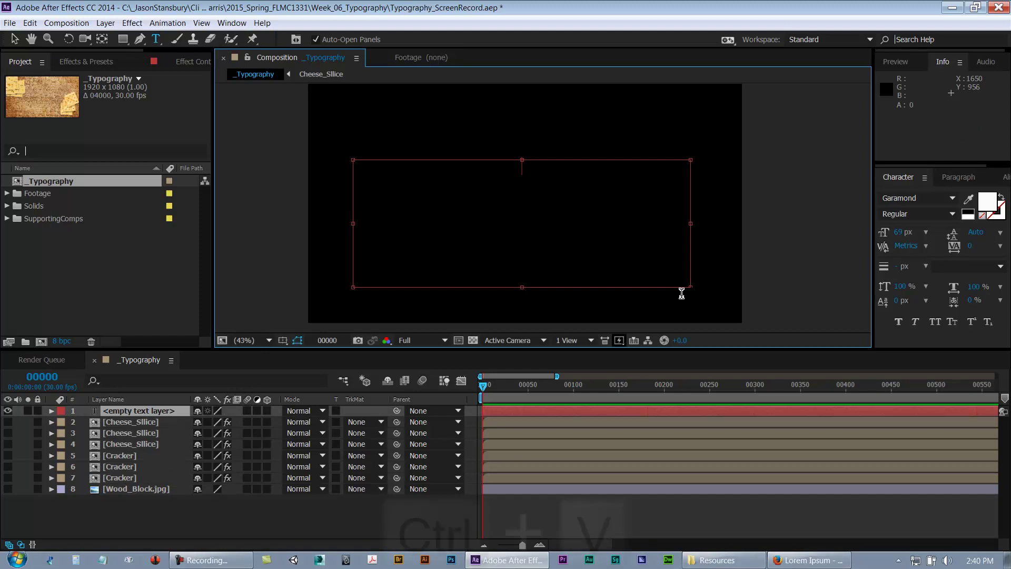
{"action": "key", "text": "ctrl+v"}
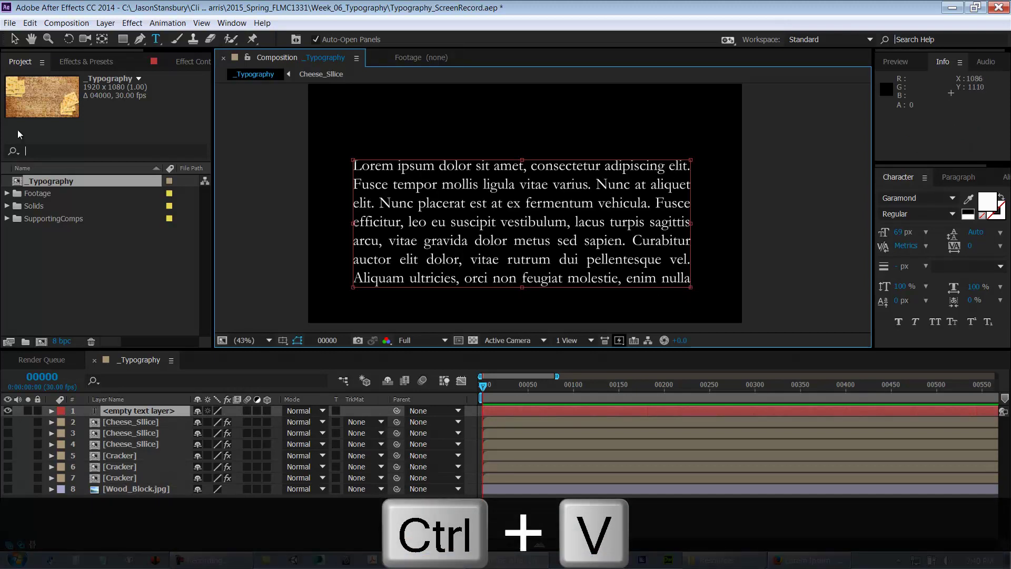
{"action": "left_click", "coordinate": [14, 39]}
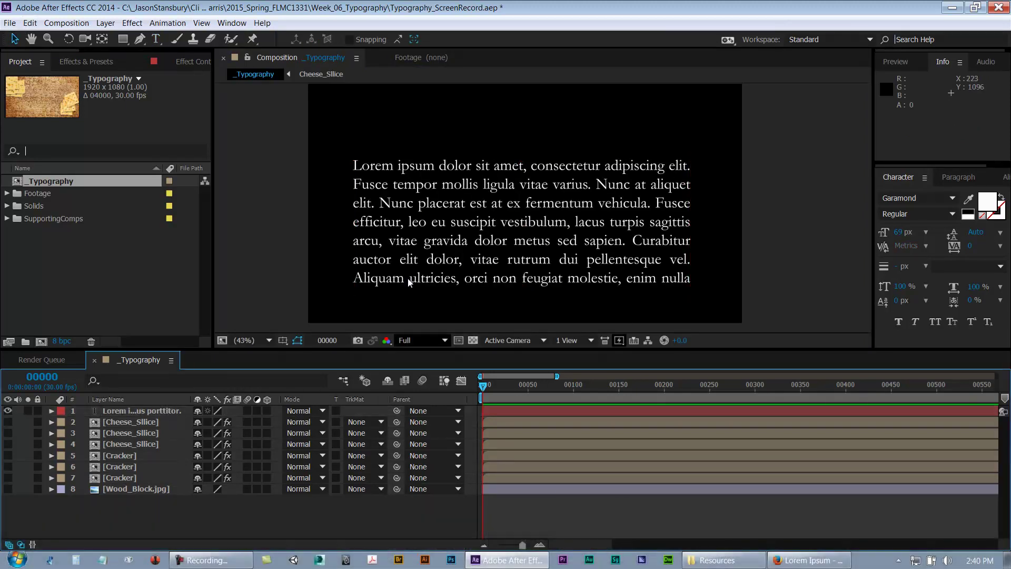
{"action": "left_click", "coordinate": [560, 293]}
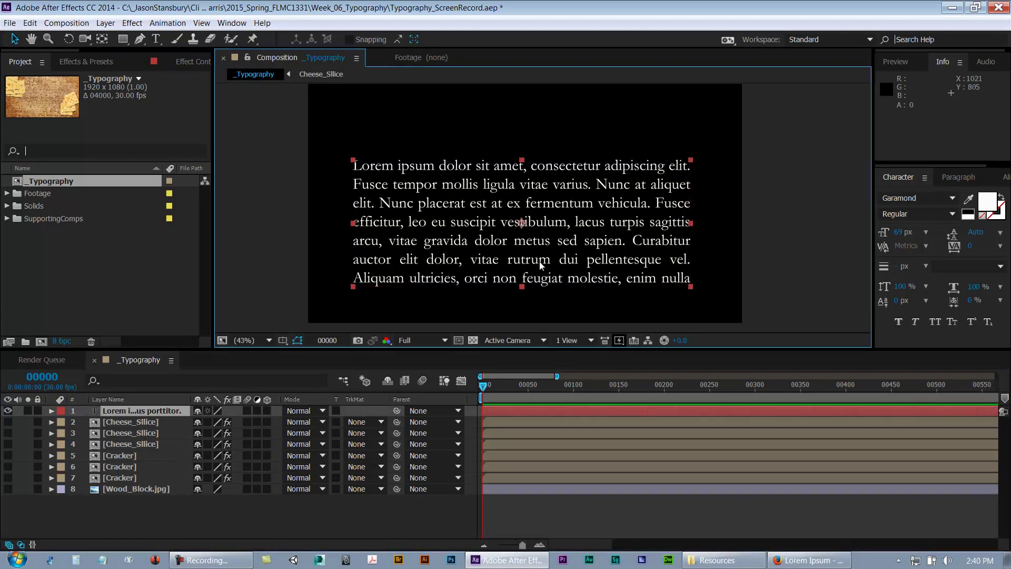
{"action": "left_click", "coordinate": [127, 463]}
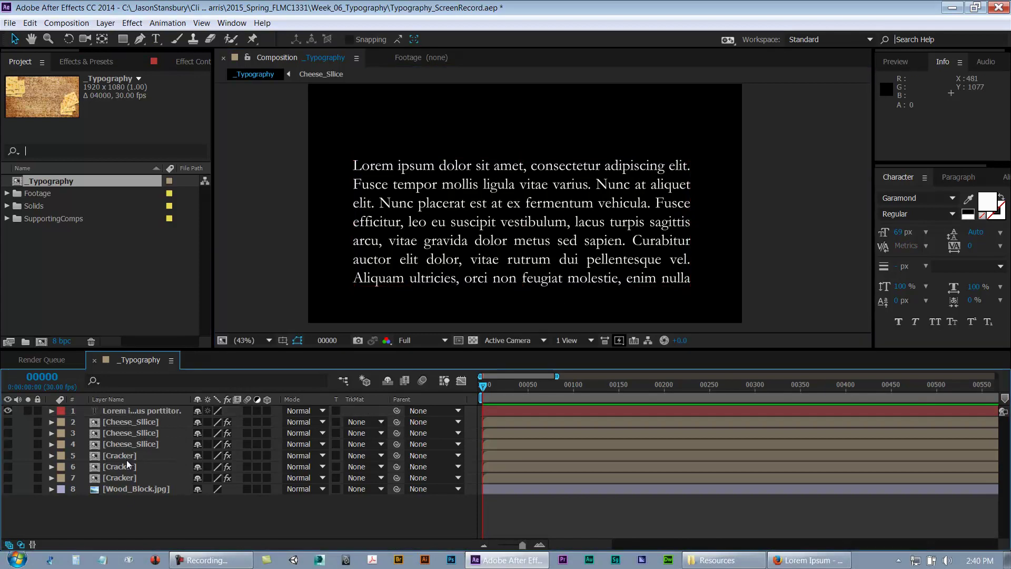
{"action": "left_click", "coordinate": [126, 414]}
{"action": "left_click_drag", "start_coordinate": [540, 209], "coordinate": [539, 226]}
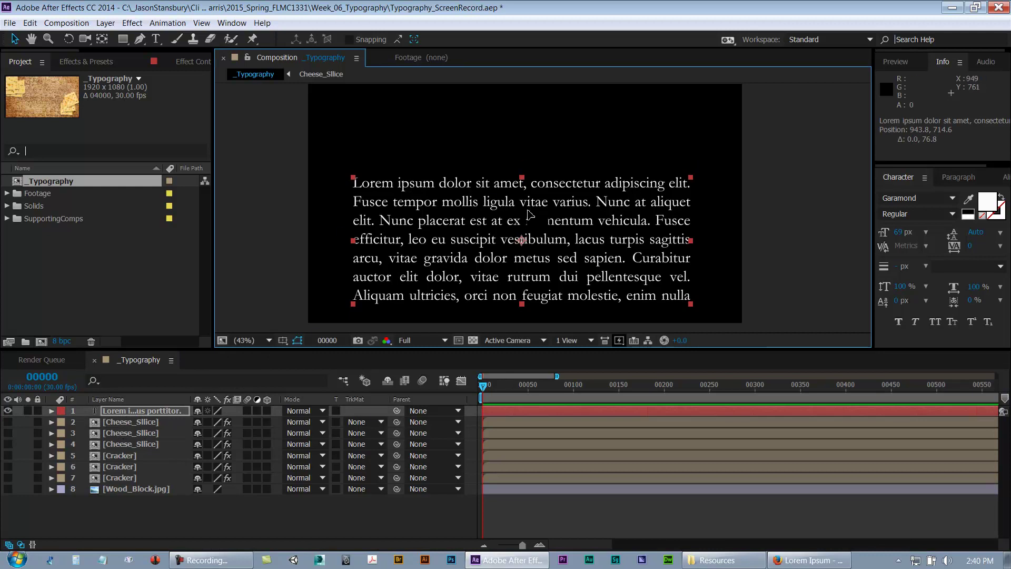
Step: Move the paragraph box up to the comp's vertical centre (943.8, 484.1) and reselect it
{"action": "left_click_drag", "start_coordinate": [525, 237], "coordinate": [526, 185]}
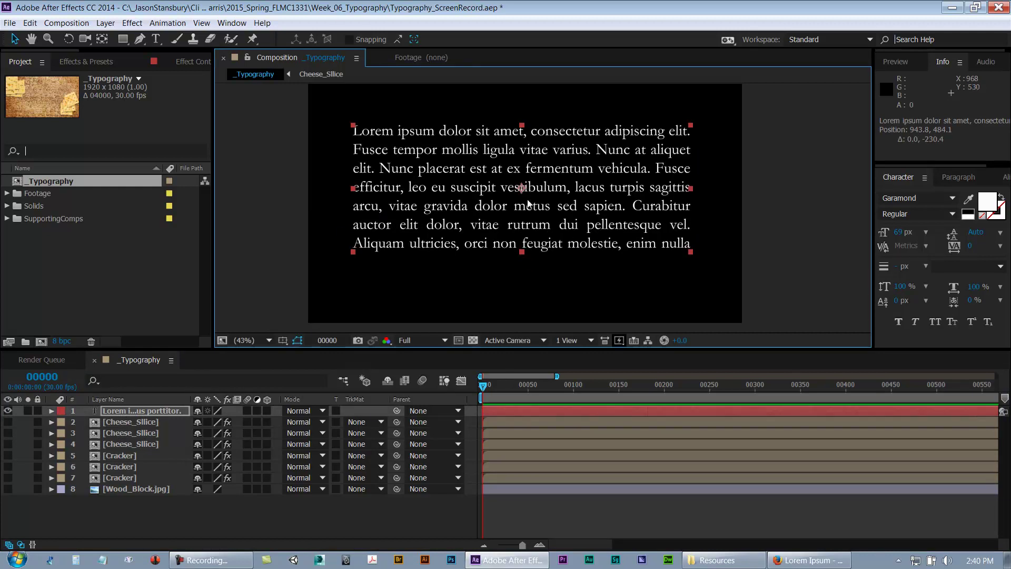
{"action": "key", "text": "comma"}
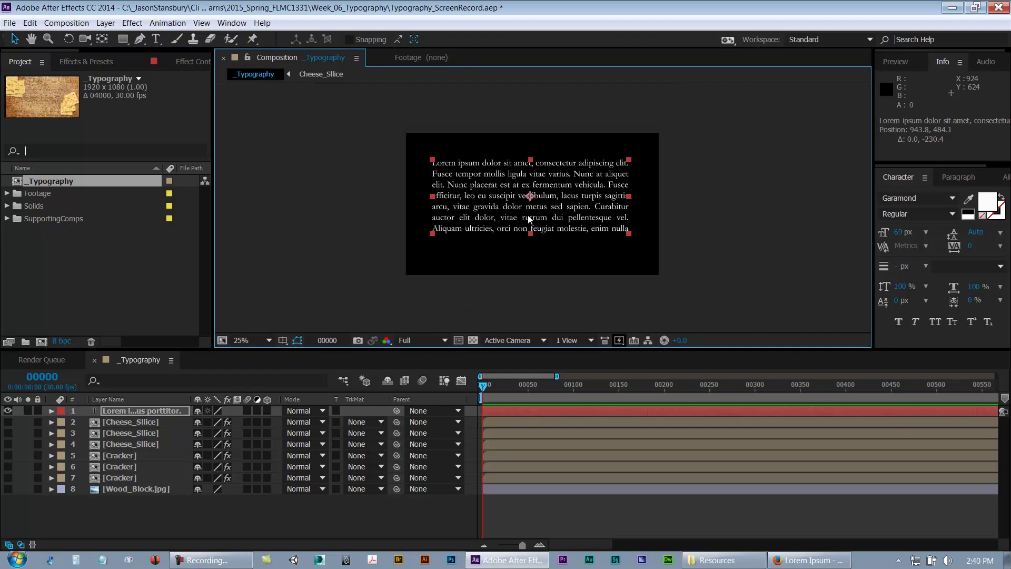
{"action": "key", "text": "period"}
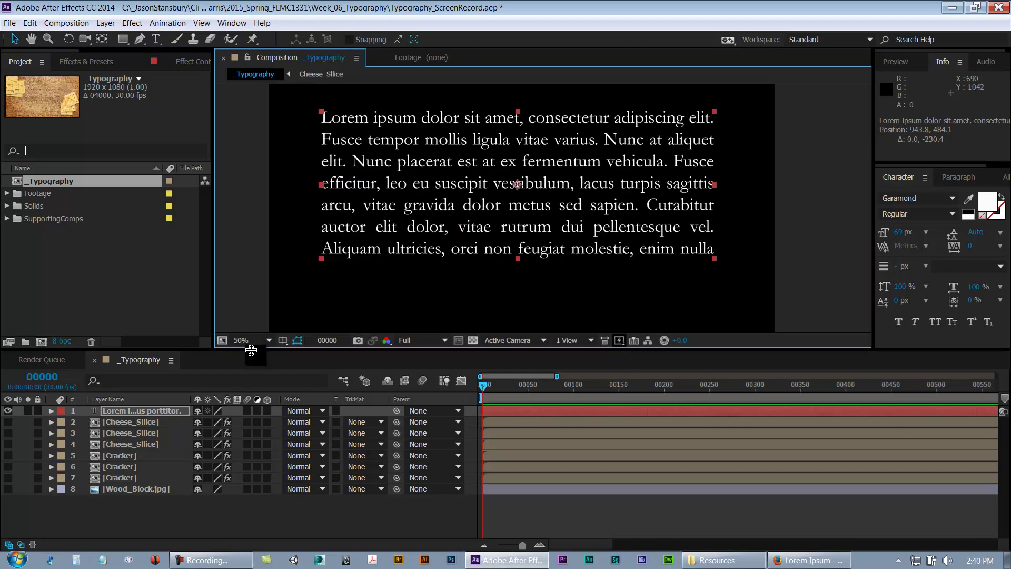
{"action": "left_click_drag", "start_coordinate": [253, 346], "coordinate": [252, 407]}
{"action": "key", "text": "space"}
{"action": "left_click_drag", "start_coordinate": [411, 238], "coordinate": [434, 290]}
{"action": "left_click", "coordinate": [118, 481]}
{"action": "left_click", "coordinate": [122, 476]}
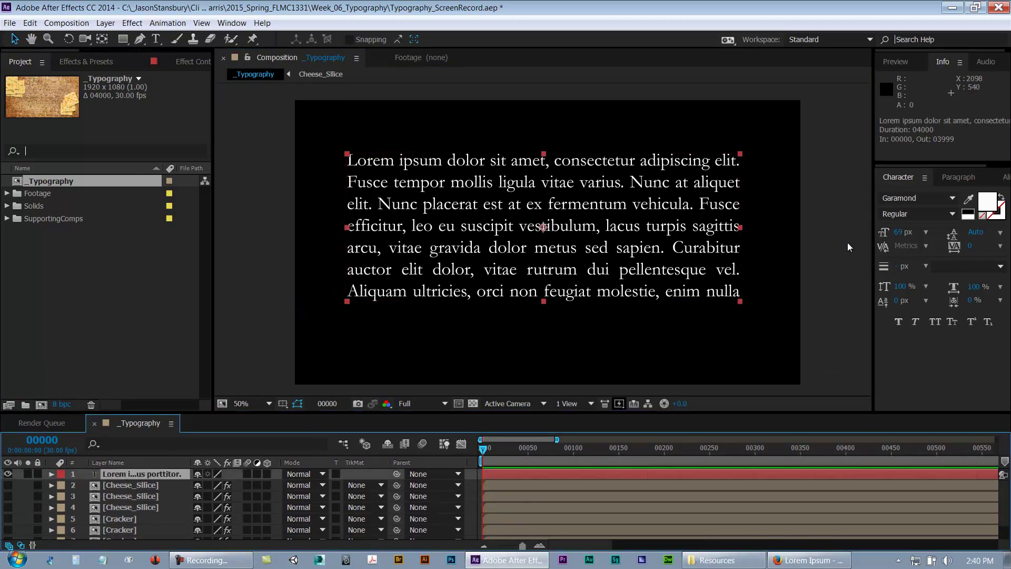
Step: Set the Lorem ipsum font size to 40 px and left-align the paragraph
{"action": "mouse_move", "coordinate": [900, 238]}
{"action": "left_mouse_down"}
{"action": "mouse_move", "coordinate": [889, 239]}
{"action": "mouse_move", "coordinate": [900, 239]}
{"action": "left_mouse_up"}
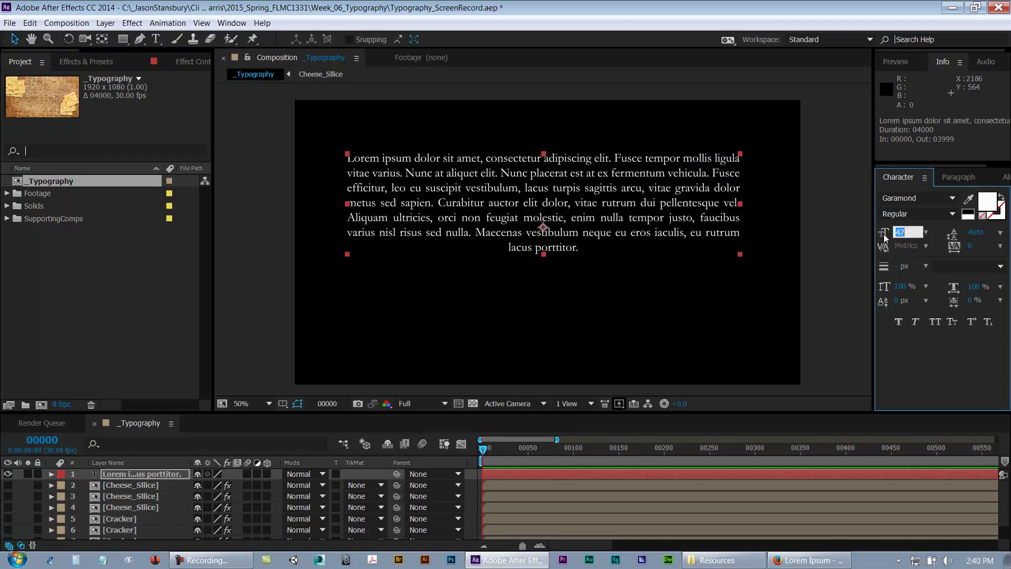
{"action": "mouse_move", "coordinate": [899, 233]}
{"action": "left_mouse_down"}
{"action": "mouse_move", "coordinate": [926, 230]}
{"action": "mouse_move", "coordinate": [895, 234]}
{"action": "left_mouse_up"}
{"action": "left_click", "coordinate": [895, 235]}
{"action": "type", "text": "40"}
{"action": "key", "text": "Return"}
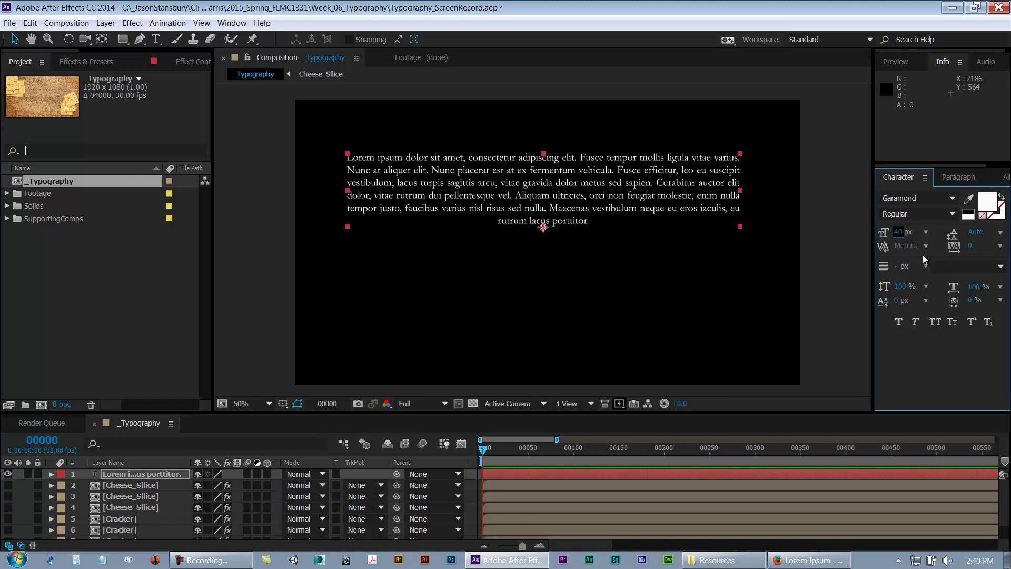
{"action": "left_click", "coordinate": [958, 179]}
{"action": "left_click", "coordinate": [885, 198]}
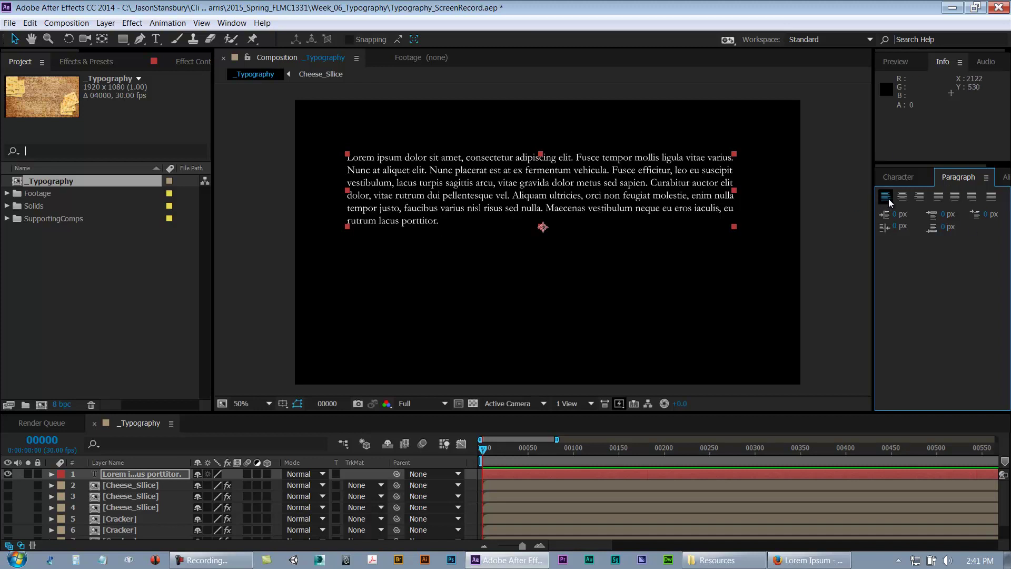
{"action": "left_click", "coordinate": [902, 198]}
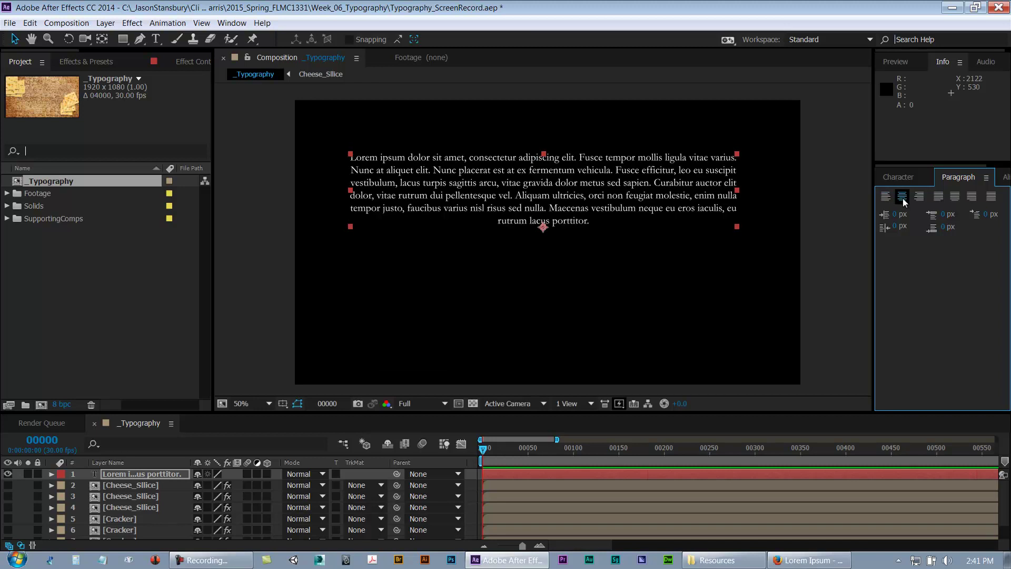
{"action": "left_click", "coordinate": [919, 198]}
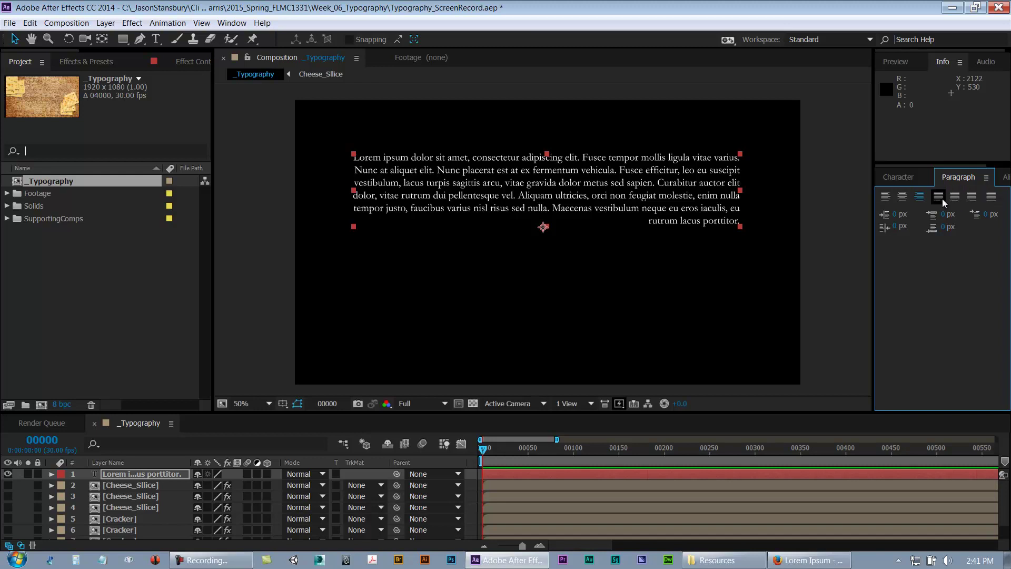
{"action": "left_click", "coordinate": [940, 198]}
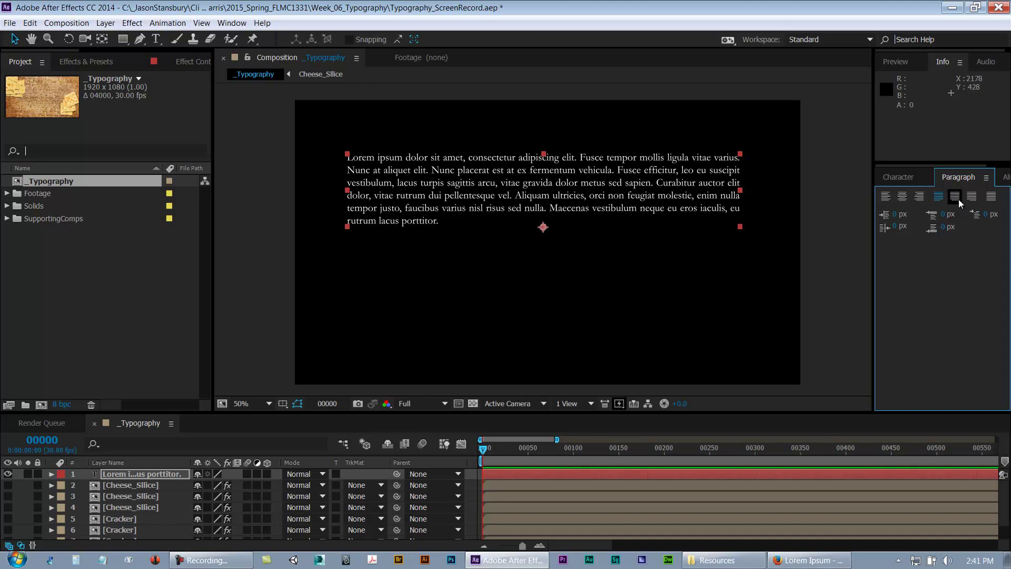
{"action": "left_click", "coordinate": [888, 198]}
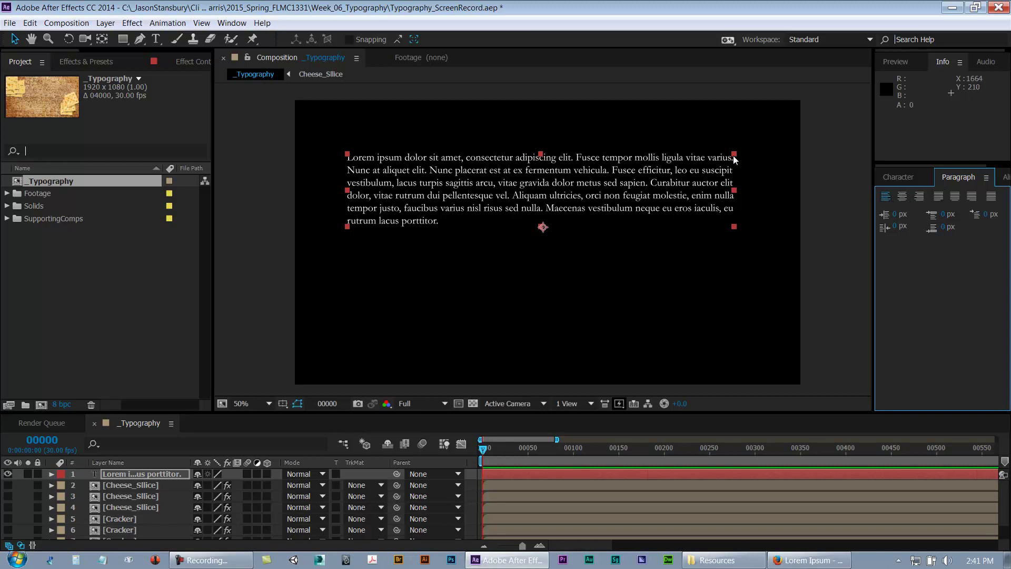
Step: Insert a line break after 'elit' in the paragraph text
{"action": "double_click", "coordinate": [719, 181]}
{"action": "left_click", "coordinate": [729, 182]}
{"action": "left_click", "coordinate": [740, 188]}
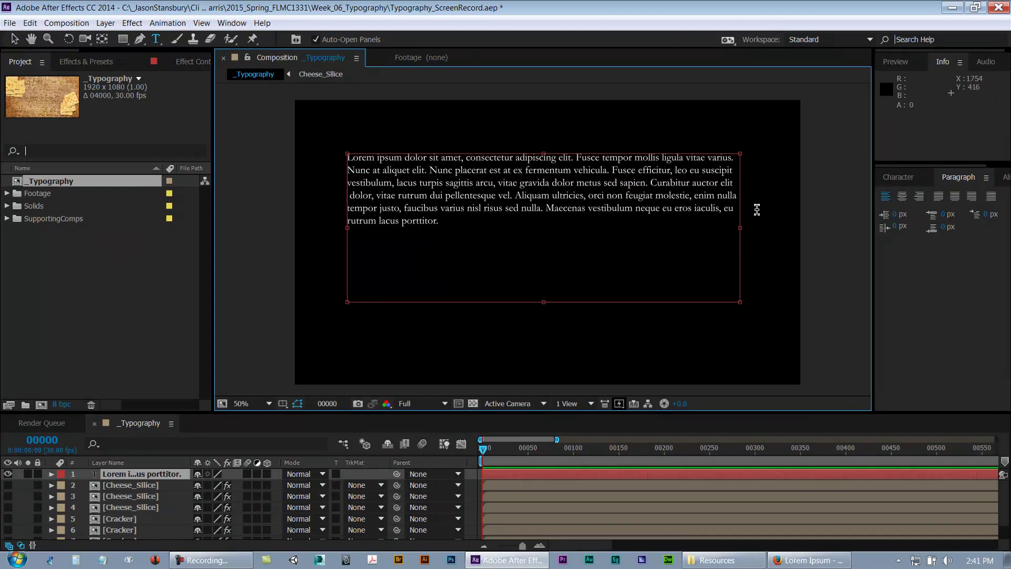
{"action": "key", "text": "Return"}
{"action": "key", "text": "Return"}
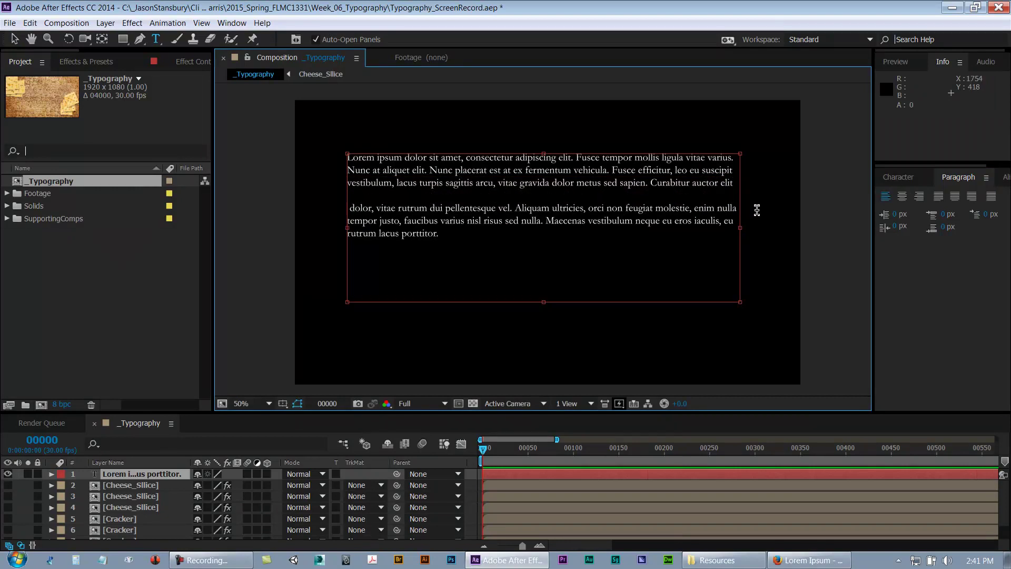
{"action": "key", "text": "BackSpace"}
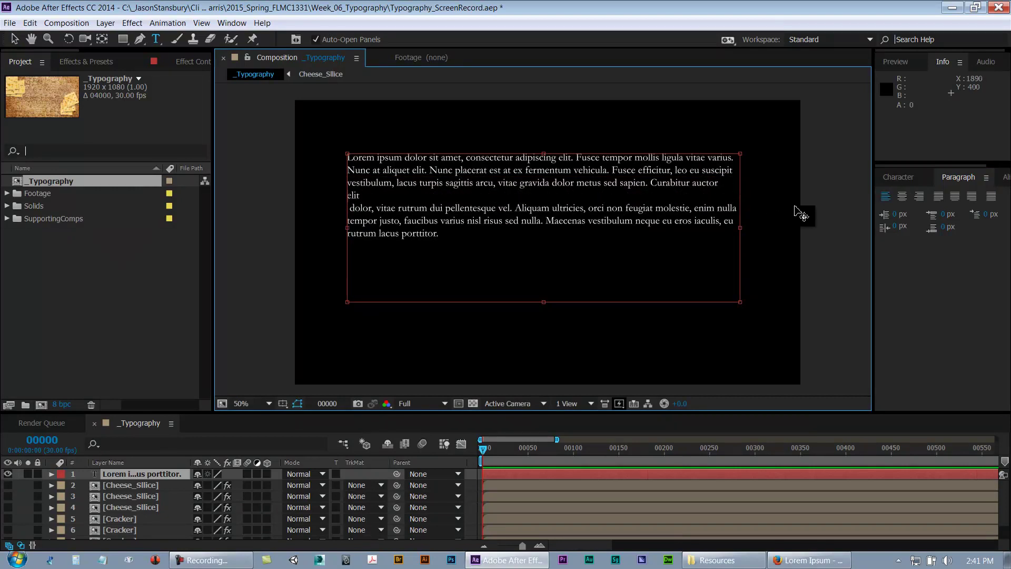
{"action": "left_click", "coordinate": [16, 39]}
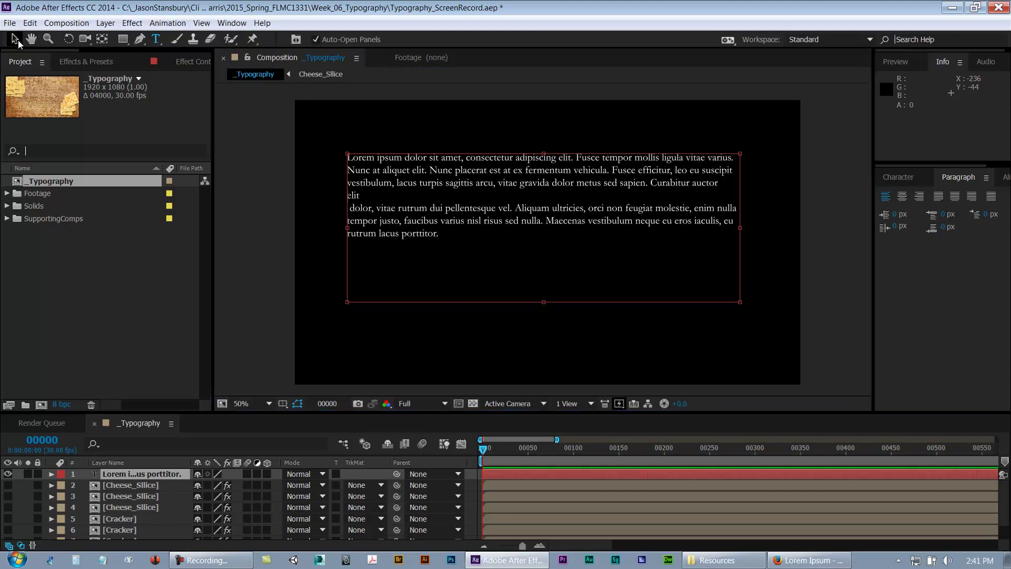
{"action": "left_click", "coordinate": [16, 40]}
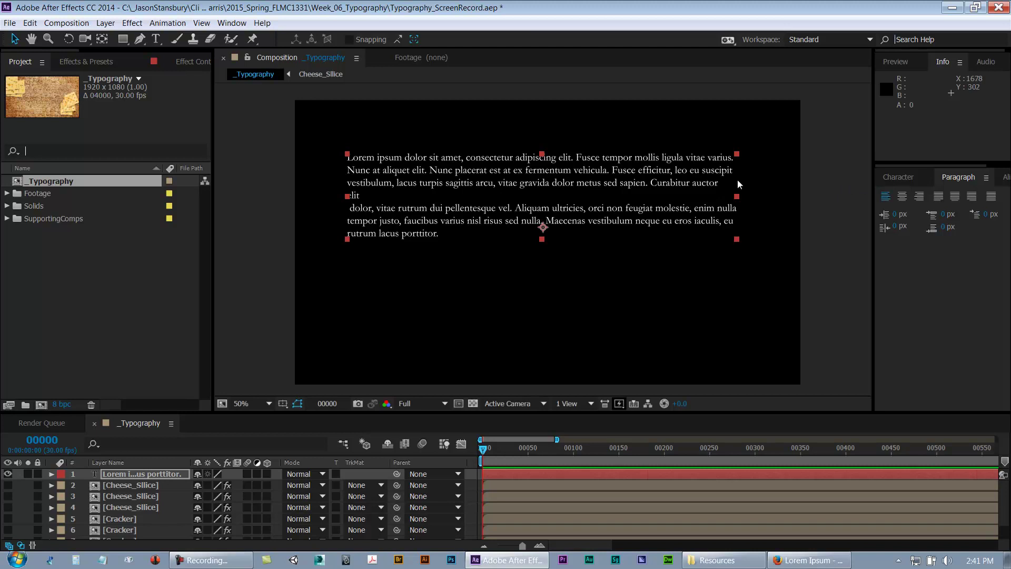
Step: Try centre and right alignment, then return to left alignment
{"action": "left_click", "coordinate": [901, 198]}
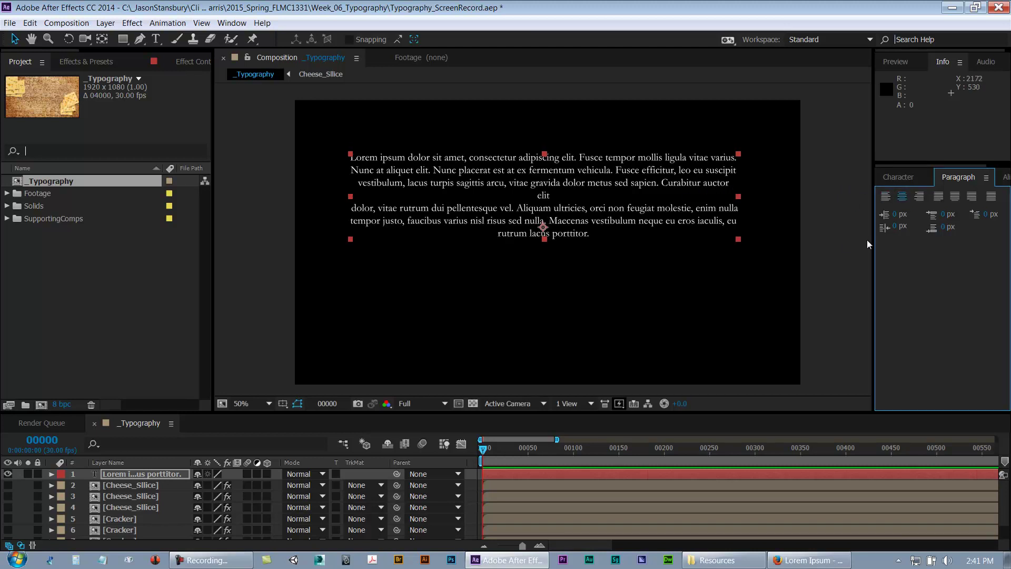
{"action": "left_click", "coordinate": [919, 196]}
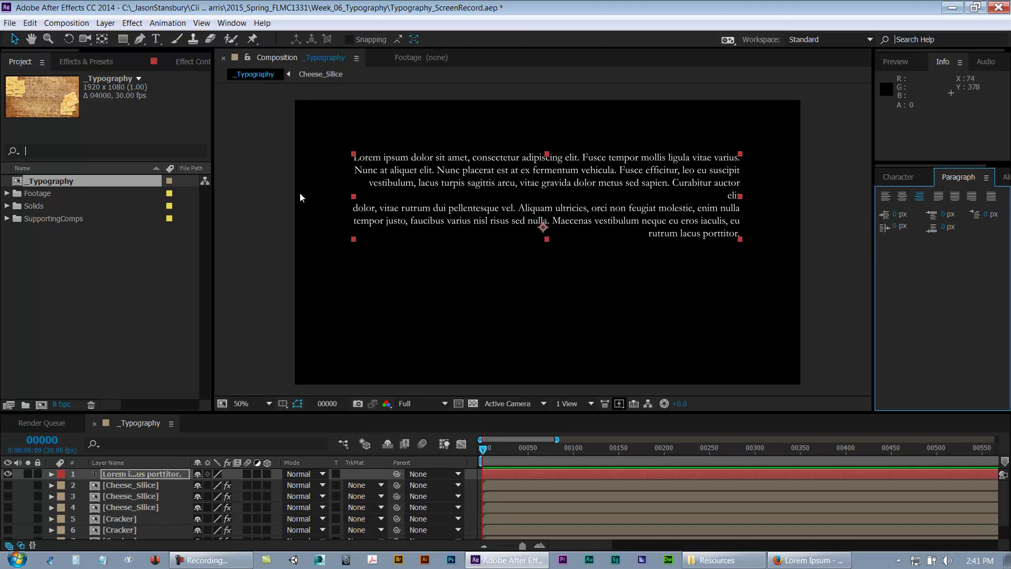
{"action": "left_click", "coordinate": [886, 199]}
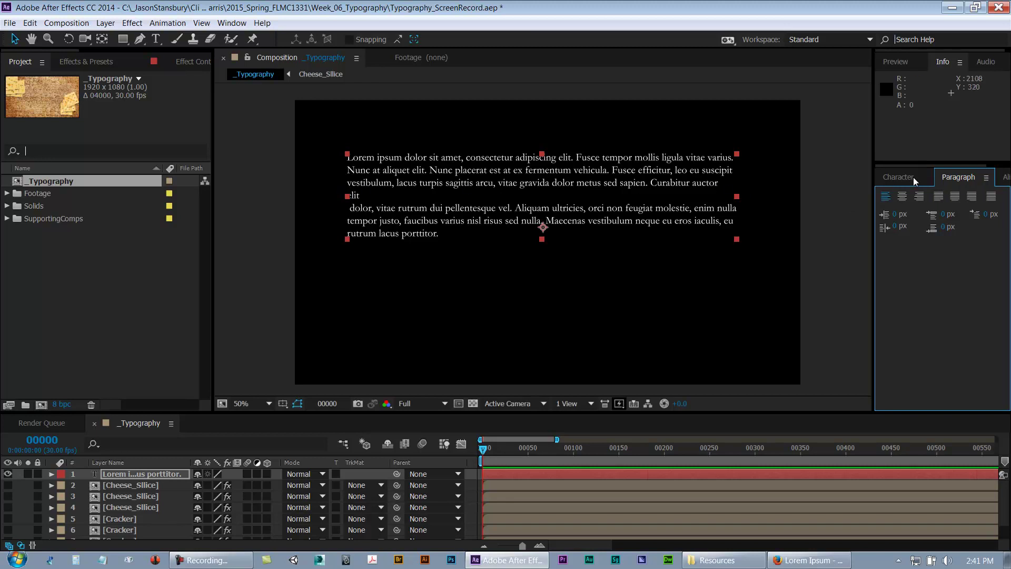
Step: Compare the justify options and settle on Justify Last Line Left
{"action": "left_click", "coordinate": [939, 198]}
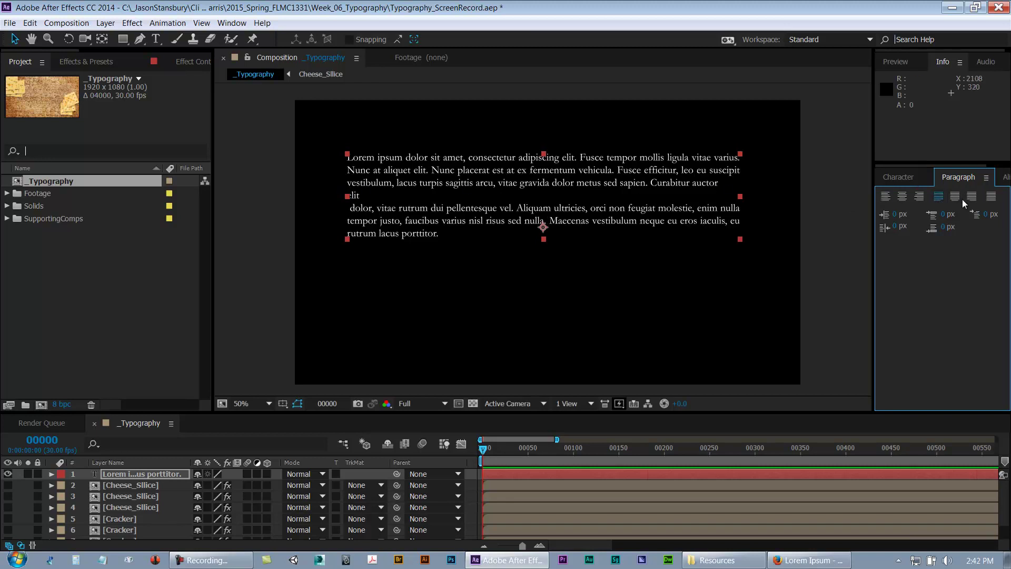
{"action": "left_click", "coordinate": [955, 198]}
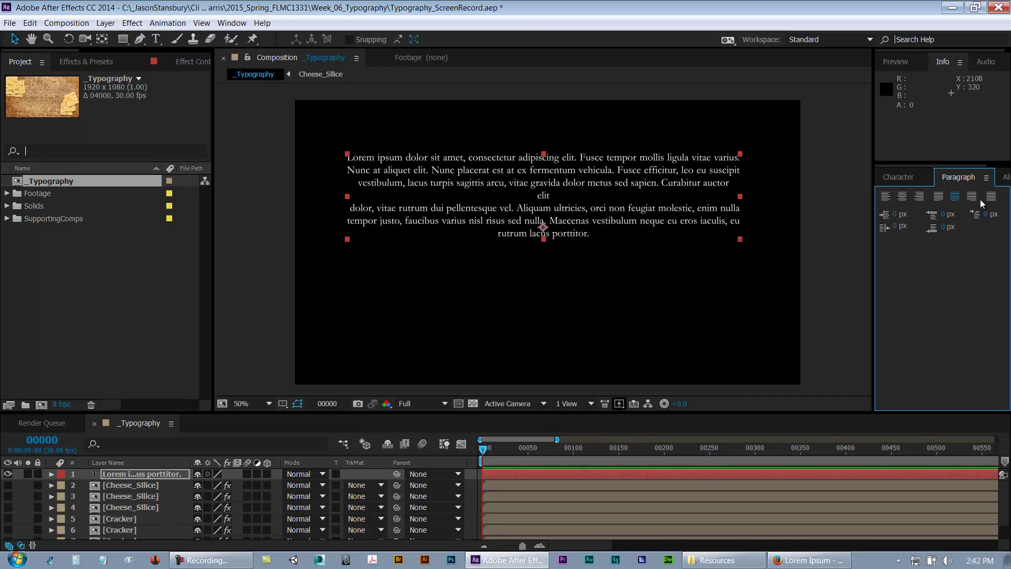
{"action": "left_click", "coordinate": [974, 199]}
{"action": "left_click", "coordinate": [992, 201]}
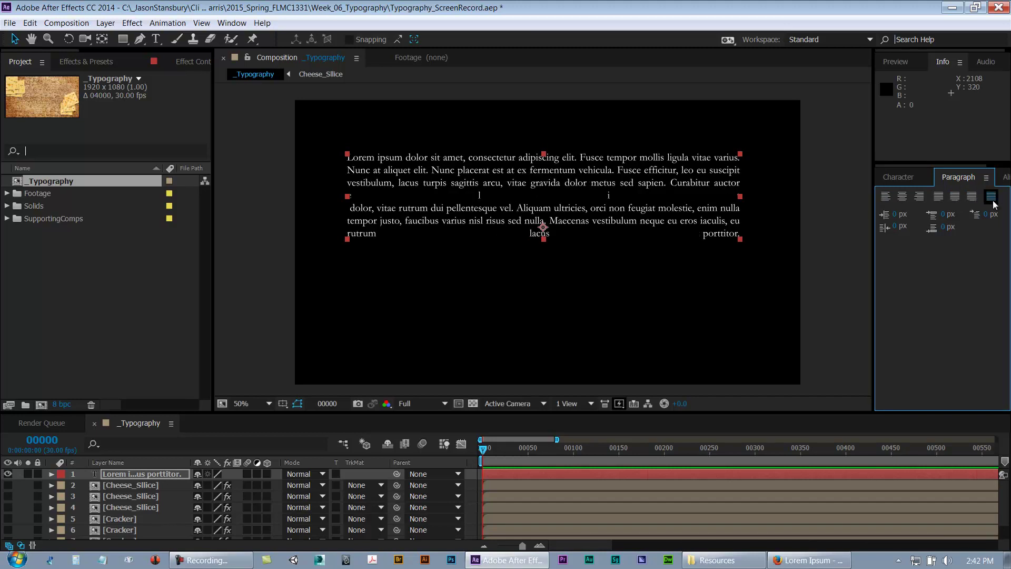
{"action": "left_click", "coordinate": [972, 197]}
{"action": "left_click", "coordinate": [954, 197]}
{"action": "left_click", "coordinate": [939, 198]}
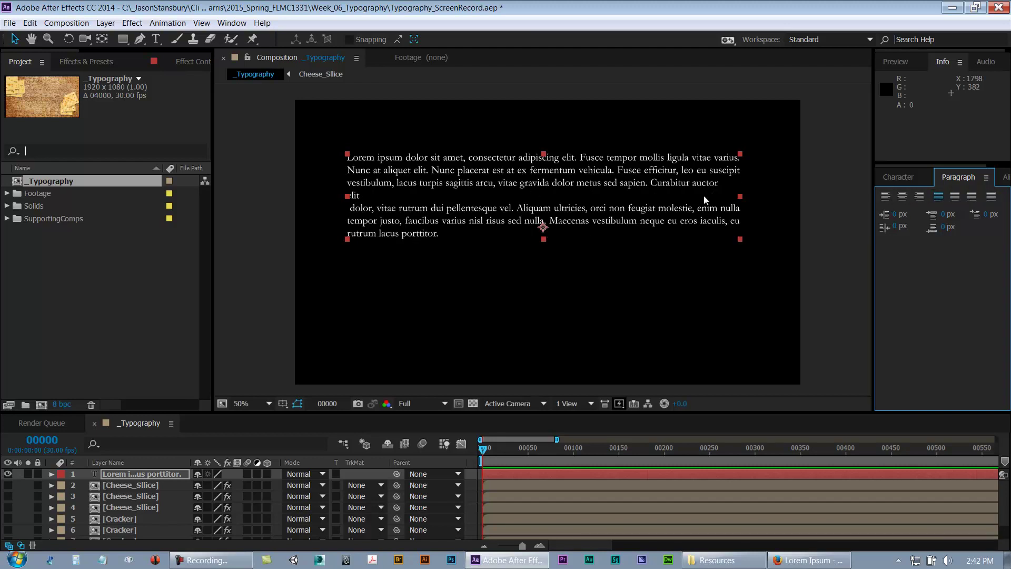
{"action": "double_click", "coordinate": [351, 197]}
Step: Rejoin 'elit' onto the auctor line and compare left versus justified alignment
{"action": "left_click", "coordinate": [350, 197]}
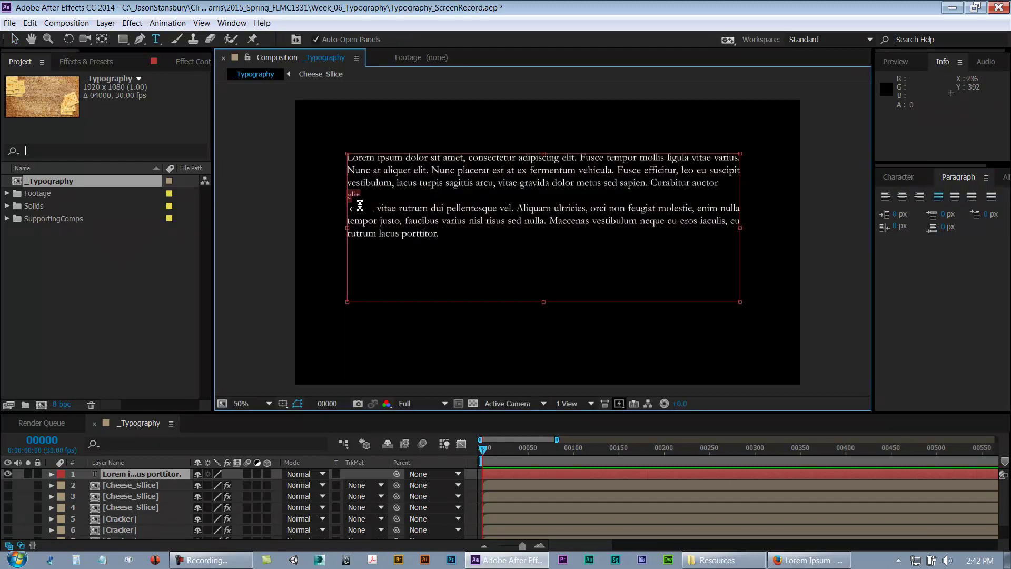
{"action": "key", "text": "BackSpace"}
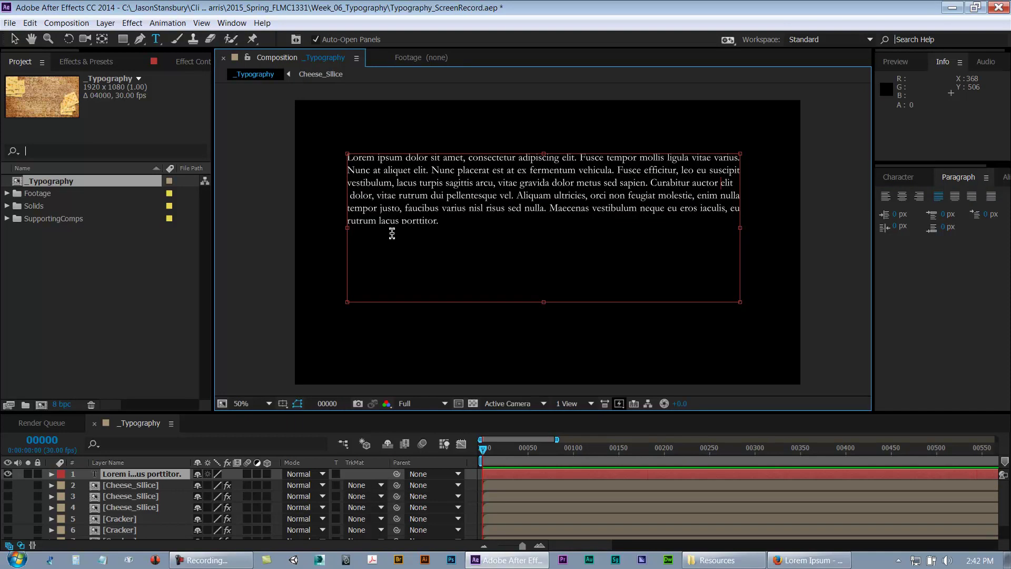
{"action": "left_click", "coordinate": [885, 200]}
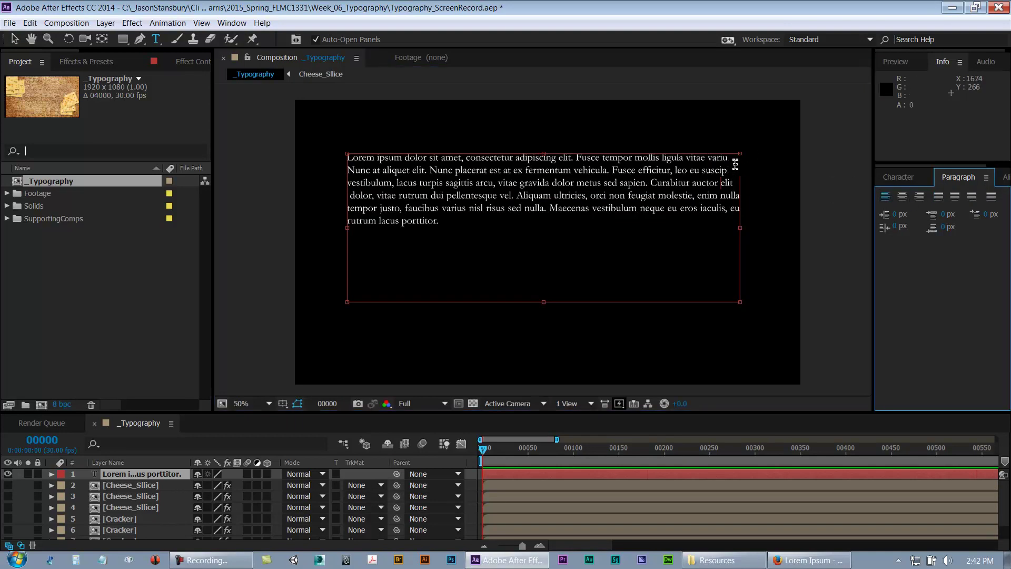
{"action": "left_click", "coordinate": [940, 197]}
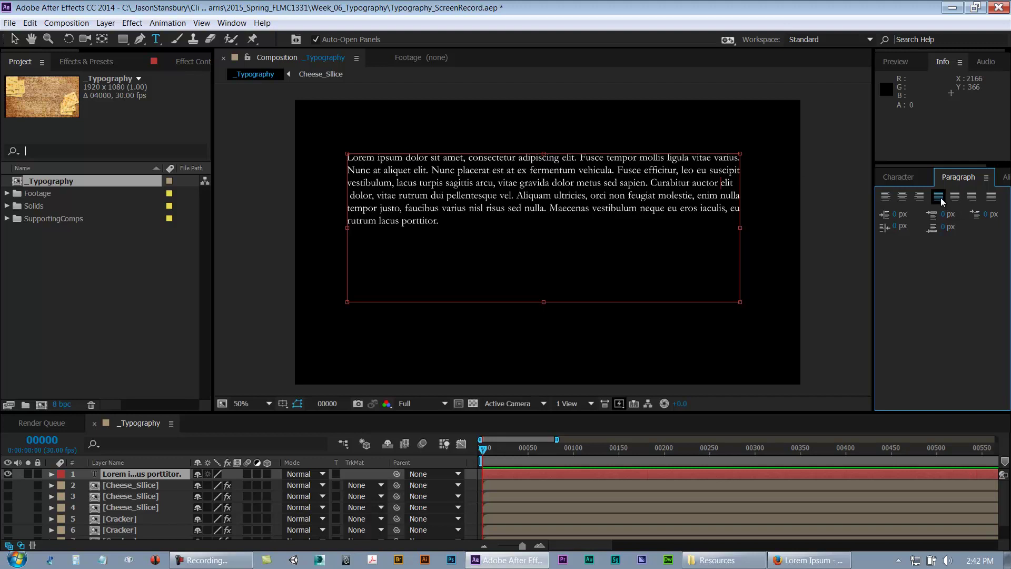
{"action": "left_click", "coordinate": [890, 197]}
Step: Widen the text box and cycle through justify, centre and left alignments
{"action": "mouse_move", "coordinate": [739, 229]}
{"action": "left_mouse_down"}
{"action": "mouse_move", "coordinate": [782, 228]}
{"action": "mouse_move", "coordinate": [745, 228]}
{"action": "mouse_move", "coordinate": [758, 231]}
{"action": "left_mouse_up"}
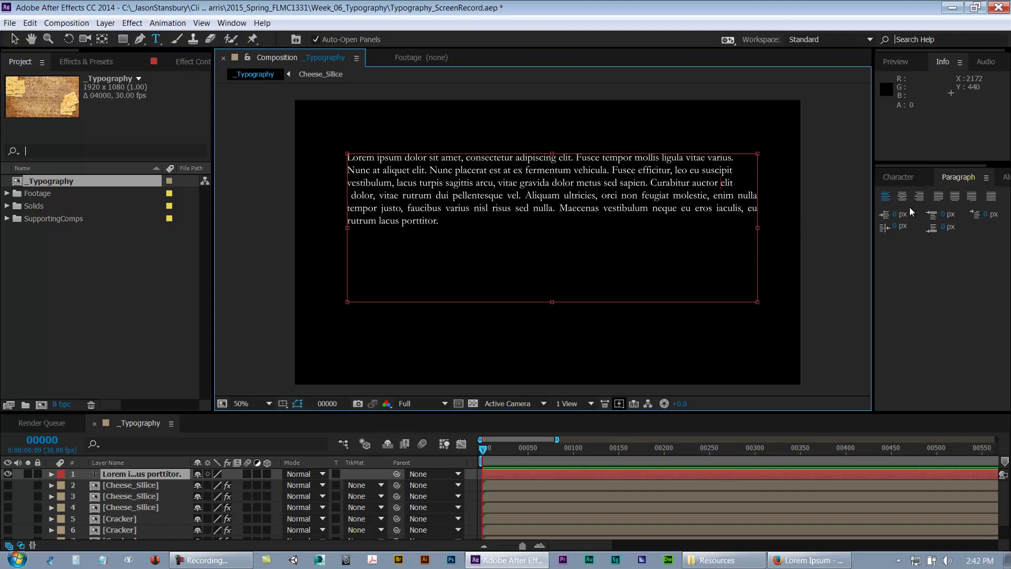
{"action": "left_click", "coordinate": [972, 196]}
{"action": "left_click", "coordinate": [990, 198]}
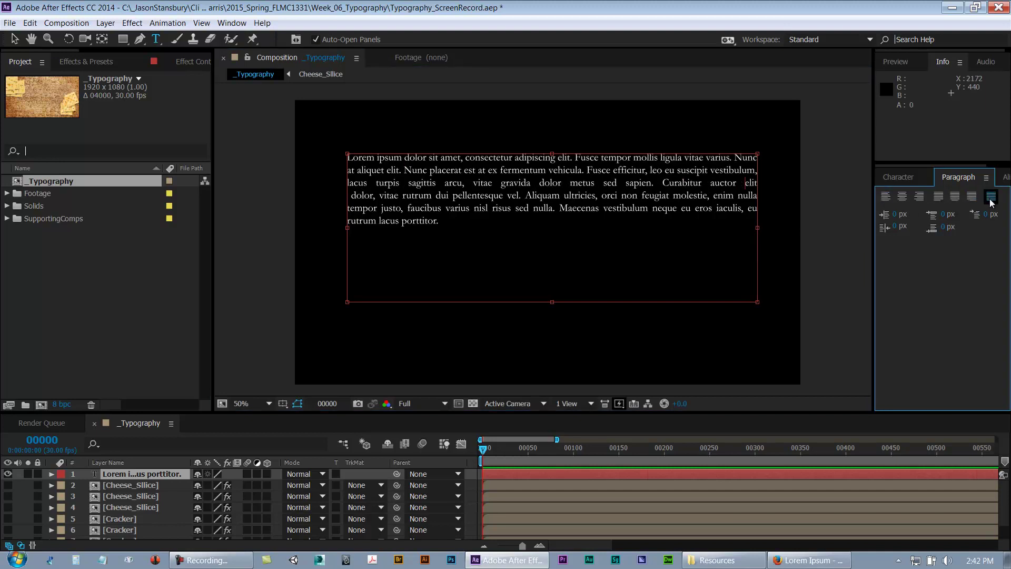
{"action": "left_click", "coordinate": [955, 196]}
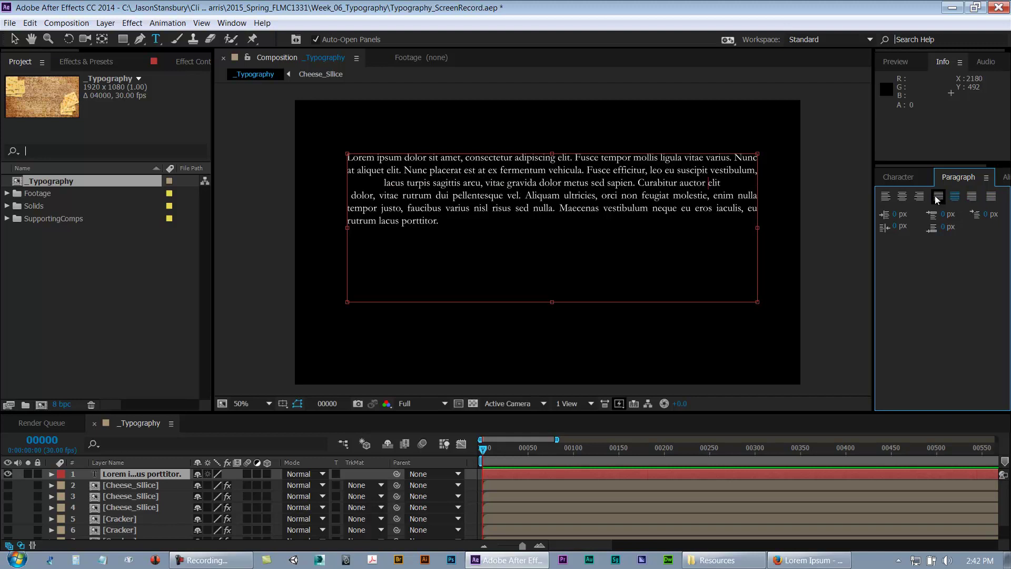
{"action": "left_click", "coordinate": [937, 198]}
{"action": "left_click", "coordinate": [901, 198]}
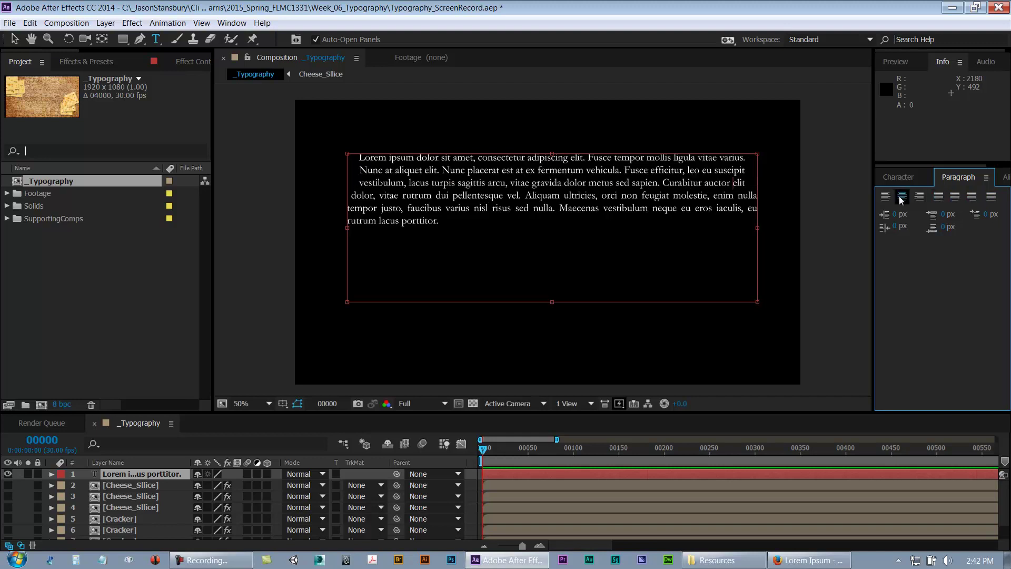
{"action": "left_click", "coordinate": [886, 198]}
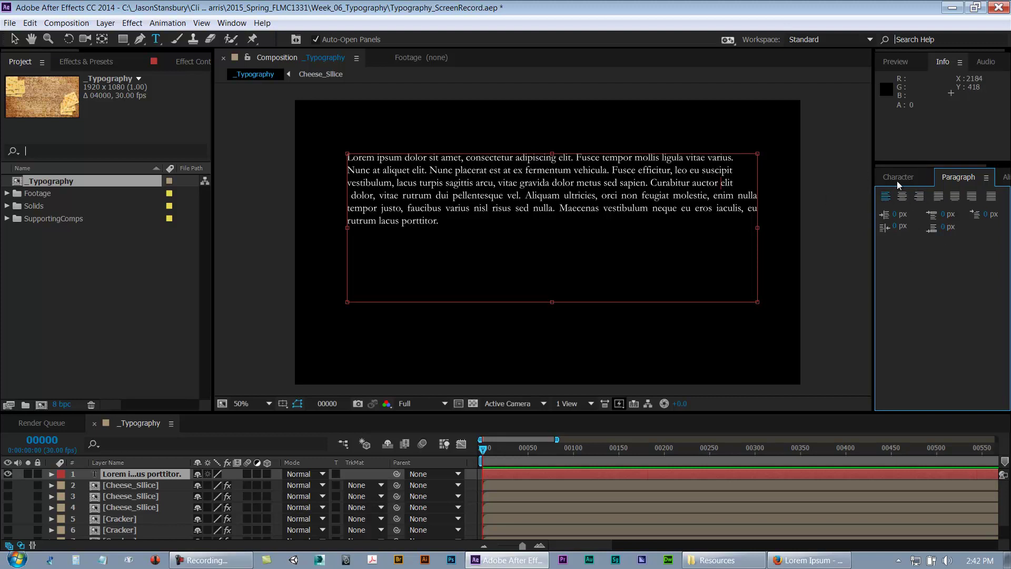
Step: Make the text box narrower and taller, reflowing to nine lines, then exit editing
{"action": "left_click", "coordinate": [894, 179]}
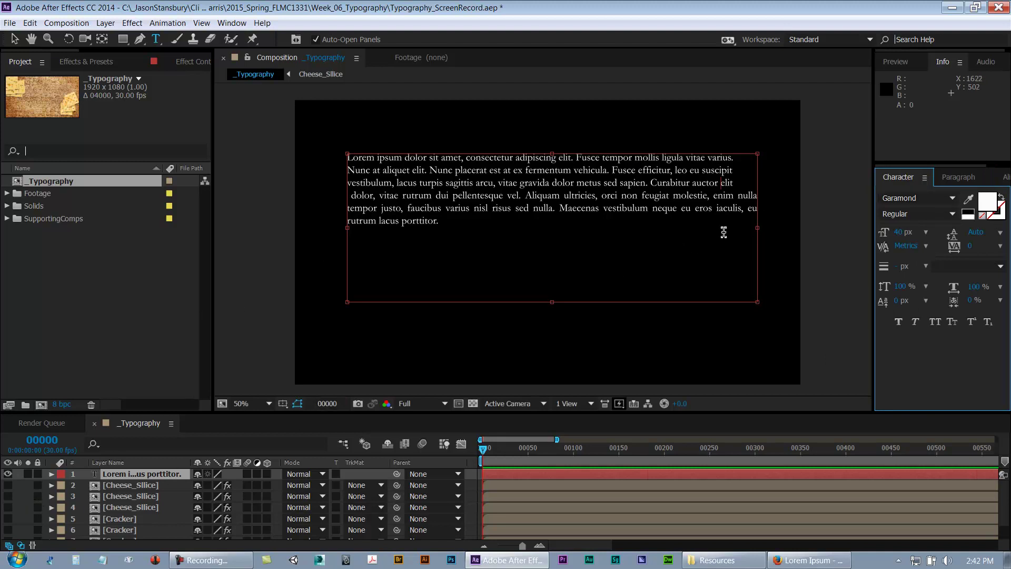
{"action": "left_click_drag", "start_coordinate": [757, 229], "coordinate": [672, 240]}
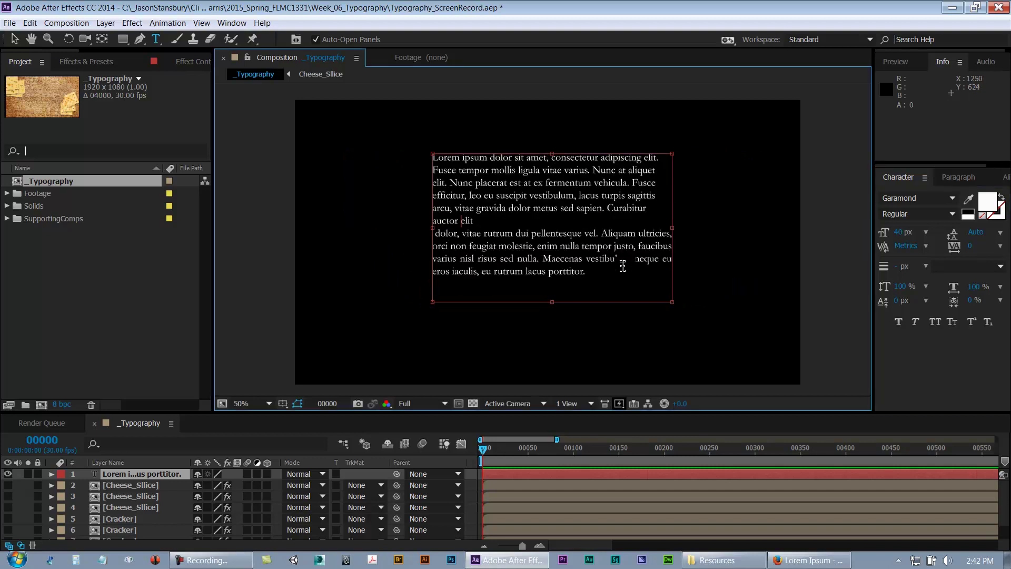
{"action": "left_click_drag", "start_coordinate": [553, 356], "coordinate": [552, 358]}
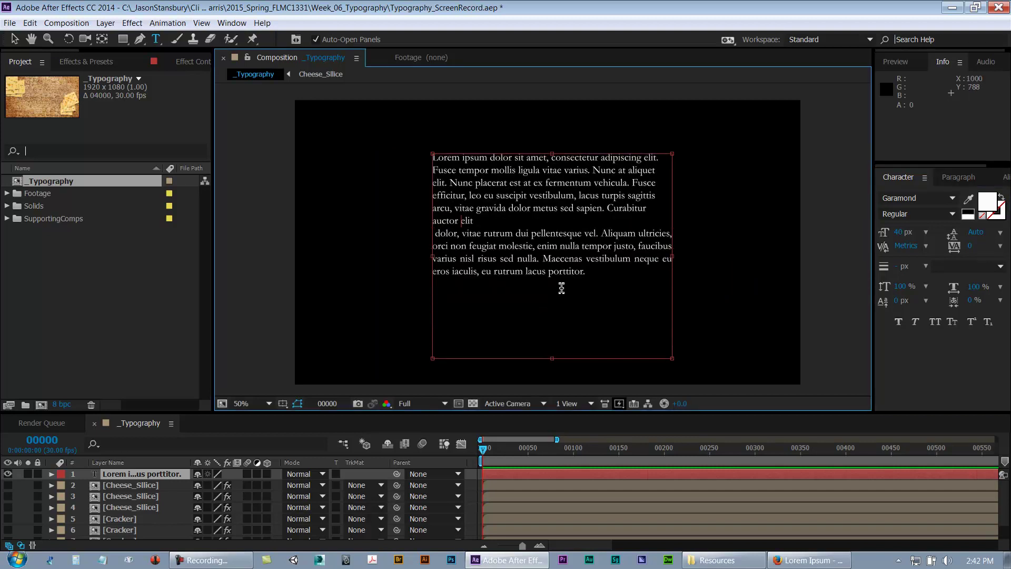
{"action": "left_click_drag", "start_coordinate": [552, 154], "coordinate": [551, 125]}
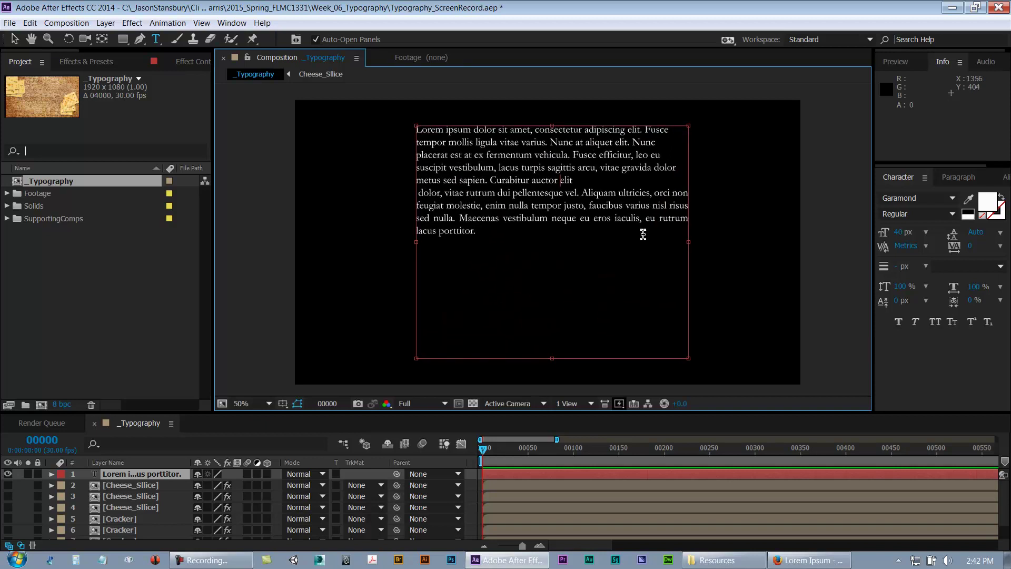
{"action": "left_click", "coordinate": [70, 264]}
{"action": "key", "text": "Escape"}
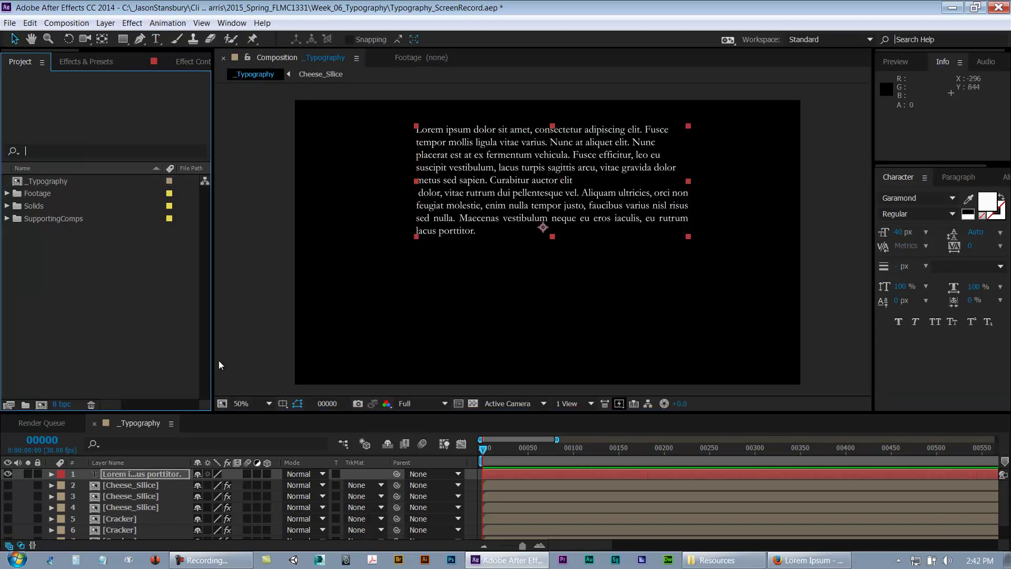
{"action": "key", "text": "v"}
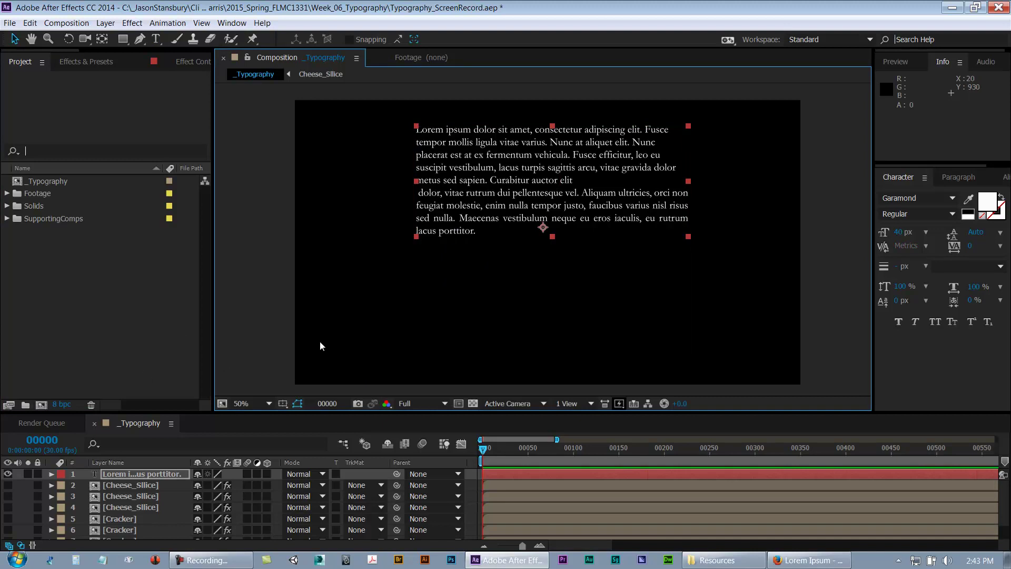
Step: Hide the Lorem ipsum layer and add a new 'Alignment tools' text layer
{"action": "left_click", "coordinate": [8, 473]}
{"action": "left_click", "coordinate": [157, 40]}
{"action": "left_click", "coordinate": [533, 242]}
{"action": "type", "text": "lignment too"}
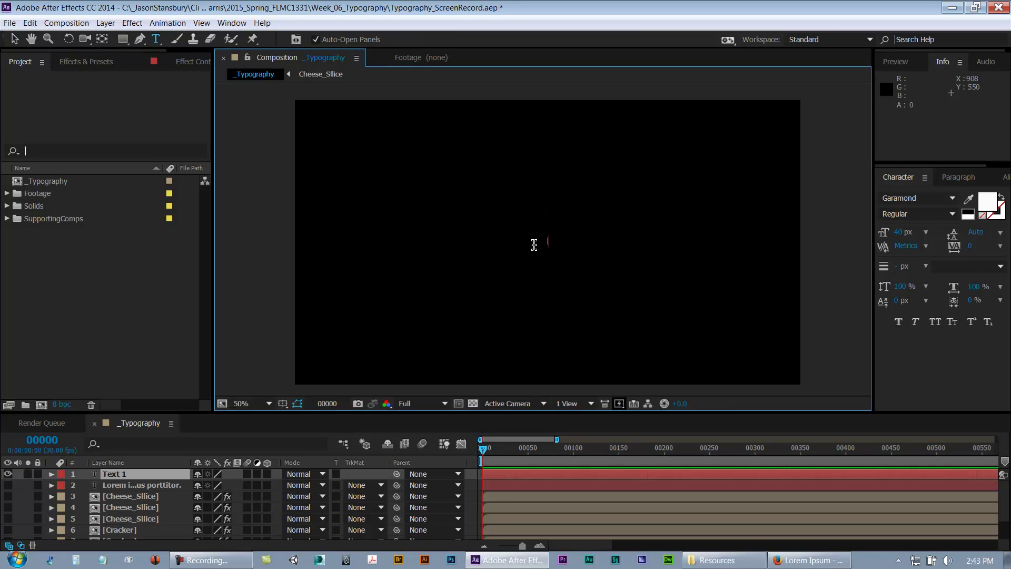
{"action": "type", "text": "ls"}
{"action": "left_click", "coordinate": [121, 261]}
Step: Move the 'Alignment tools' text up and left to position 554, 372
{"action": "left_click", "coordinate": [116, 476]}
{"action": "left_click", "coordinate": [15, 40]}
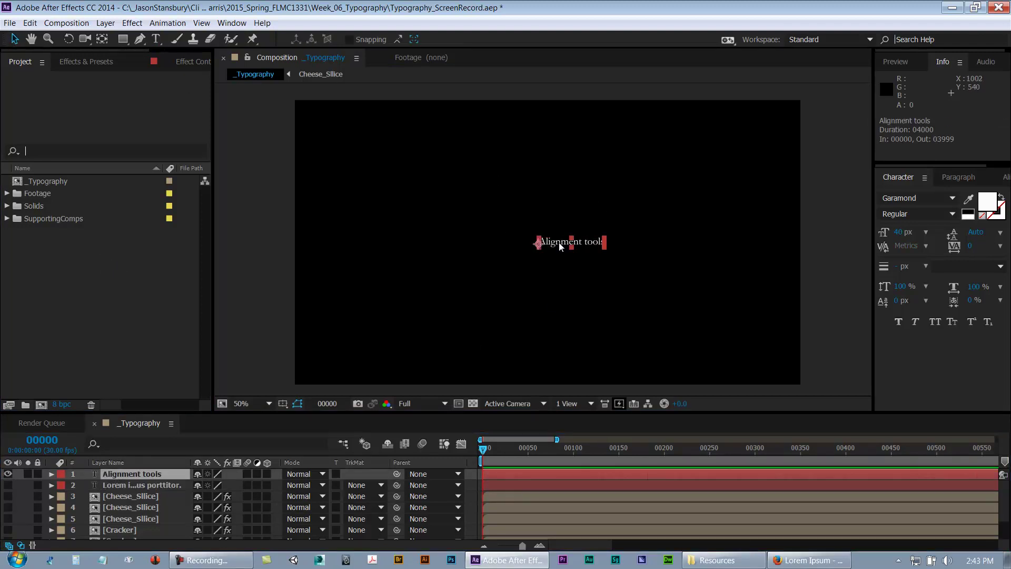
{"action": "left_click_drag", "start_coordinate": [568, 242], "coordinate": [469, 196]}
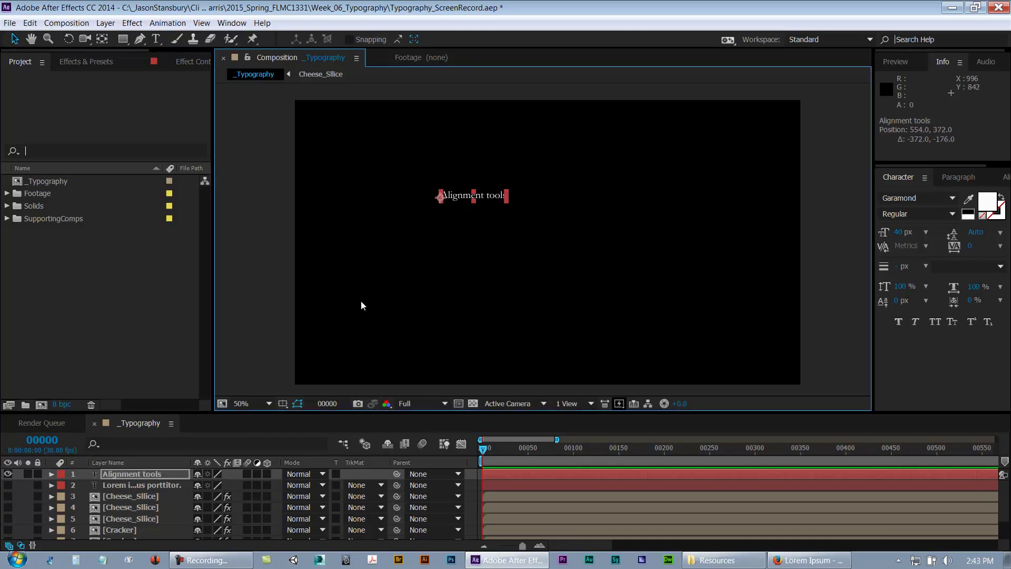
{"action": "left_click", "coordinate": [122, 484]}
{"action": "left_click", "coordinate": [124, 474]}
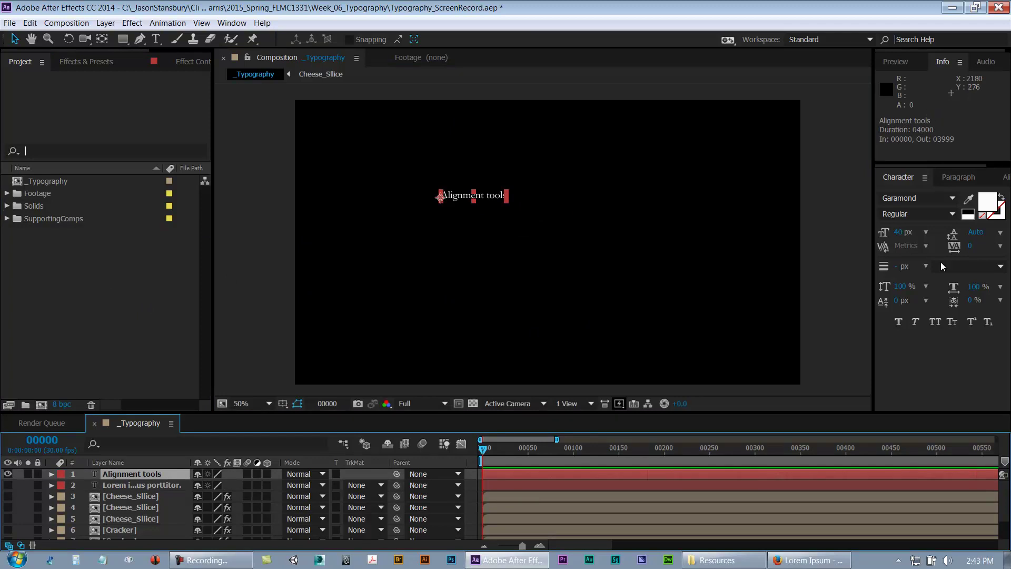
Step: Open the Align panel with Align Layers to set to Composition
{"action": "left_click", "coordinate": [248, 24]}
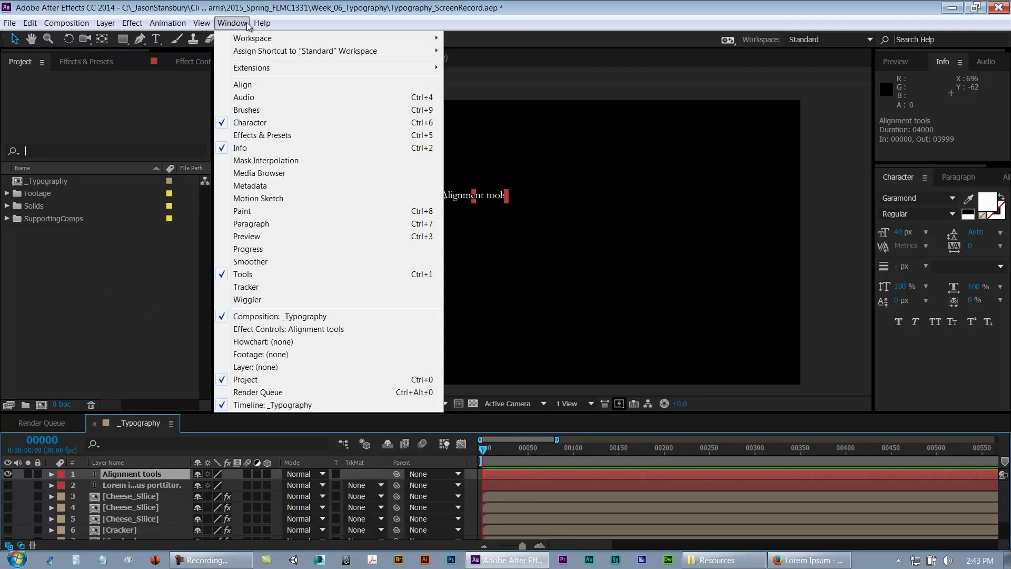
{"action": "left_click", "coordinate": [243, 85]}
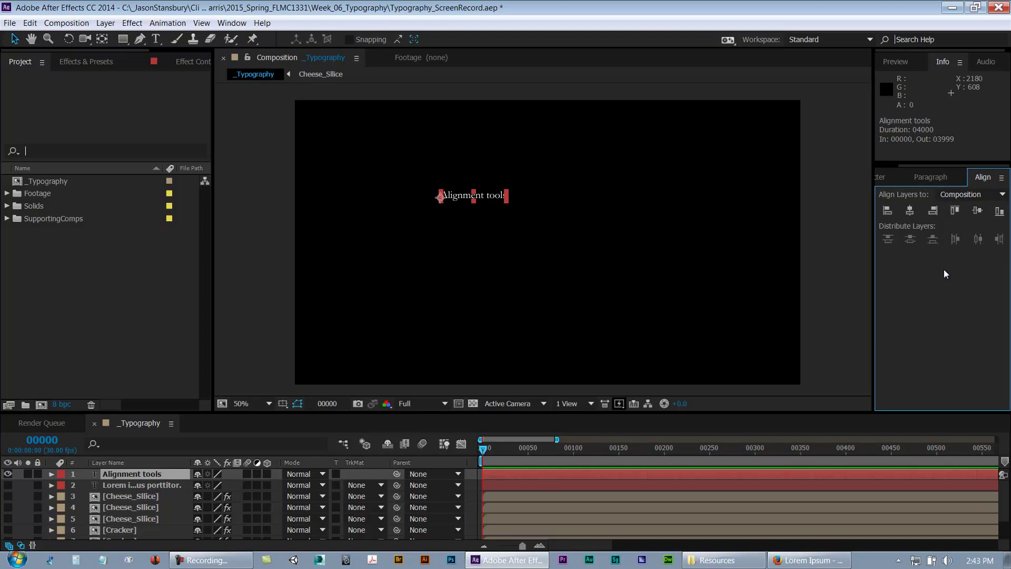
{"action": "left_click", "coordinate": [969, 194]}
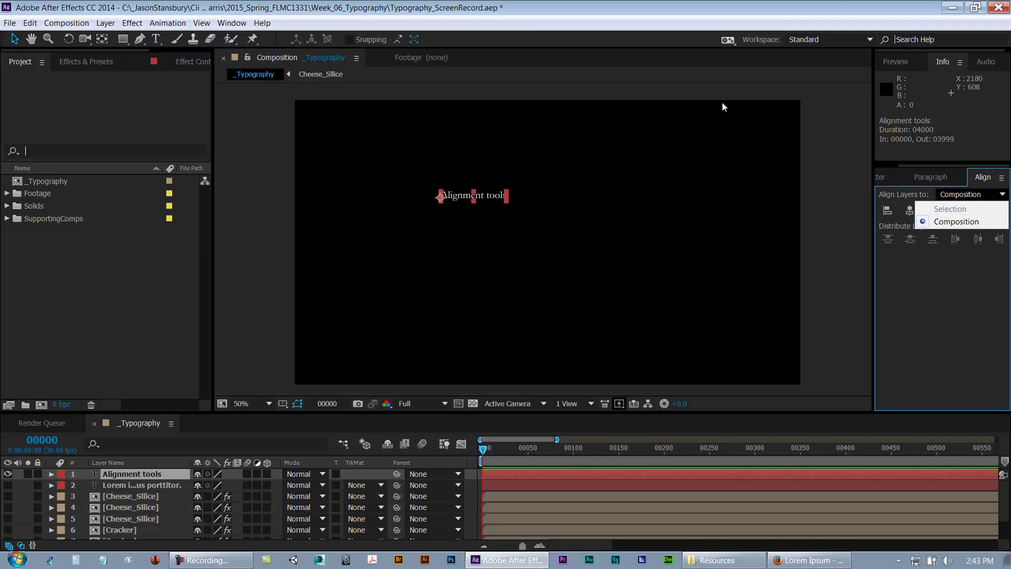
{"action": "left_click", "coordinate": [991, 295]}
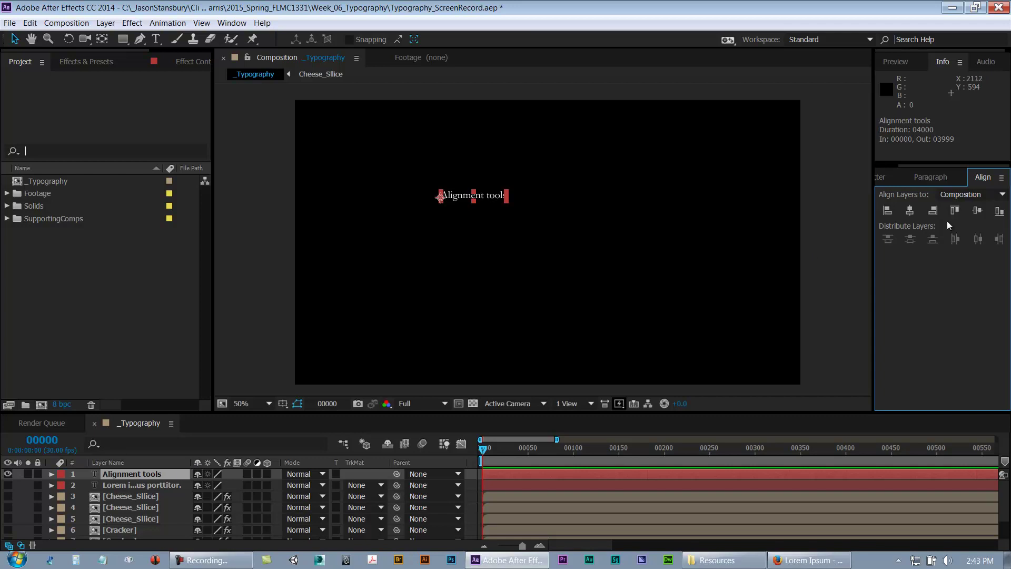
Step: Try the left, right, horizontal centre, top, bottom and vertical centre align buttons on the text
{"action": "left_click", "coordinate": [890, 211]}
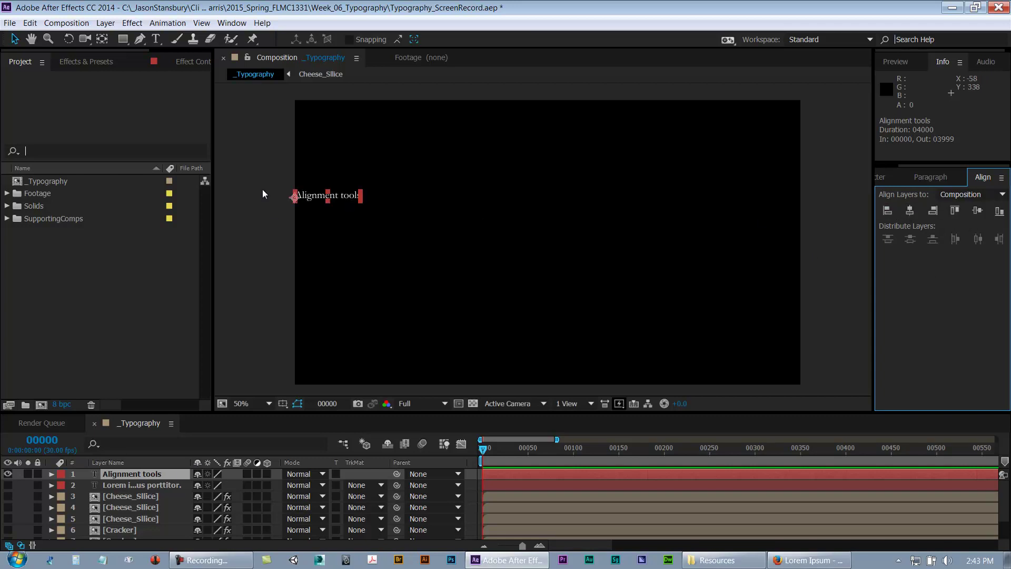
{"action": "left_click", "coordinate": [933, 211]}
{"action": "left_click", "coordinate": [909, 210]}
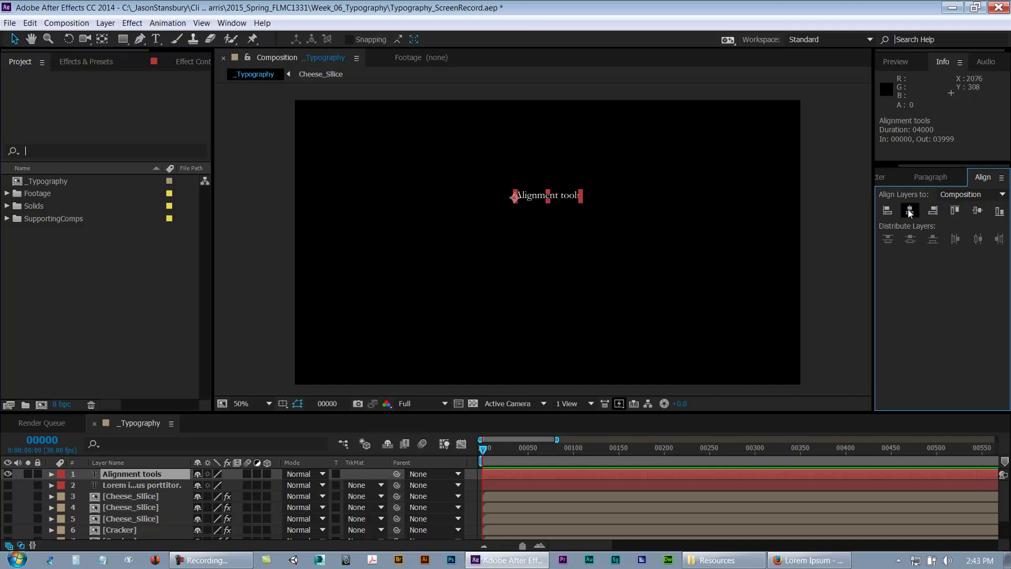
{"action": "left_click", "coordinate": [955, 214]}
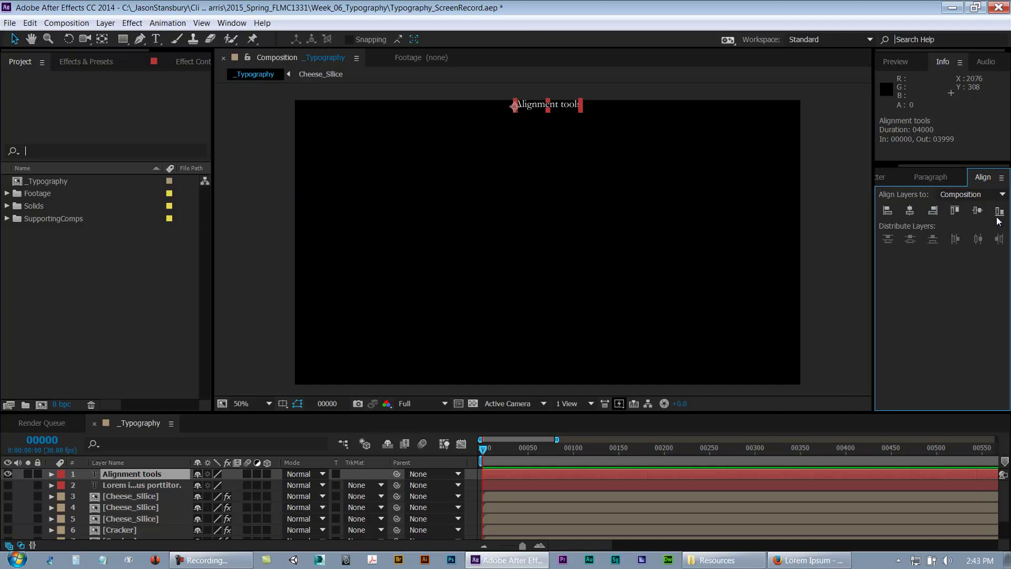
{"action": "left_click", "coordinate": [999, 212]}
{"action": "left_click", "coordinate": [977, 216]}
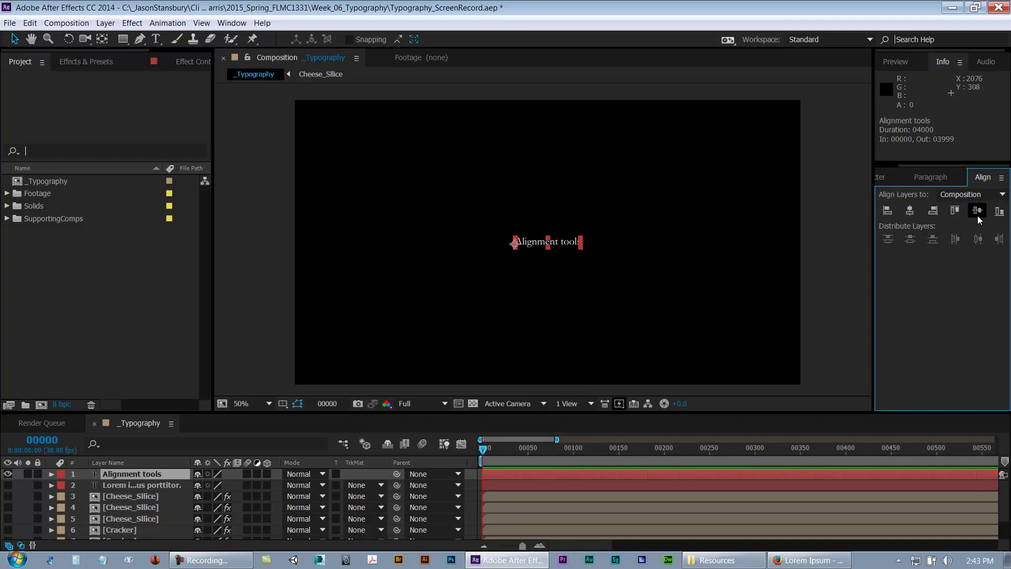
Step: Drag the text around against the safe guides, then centre it horizontally and vertically
{"action": "left_click_drag", "start_coordinate": [532, 244], "coordinate": [442, 191]}
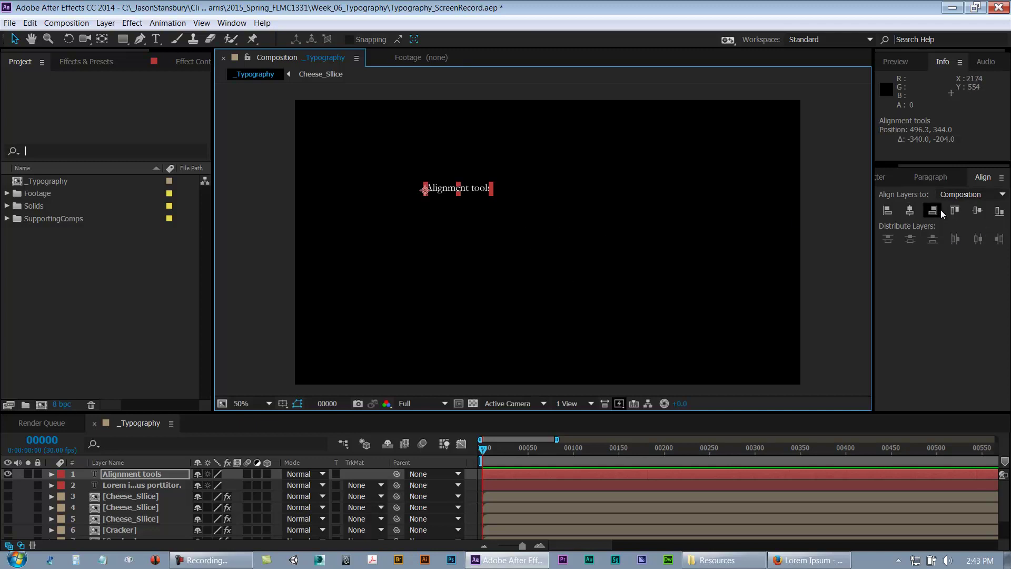
{"action": "left_click_drag", "start_coordinate": [460, 191], "coordinate": [452, 193]}
{"action": "key", "text": "apostrophe"}
{"action": "left_click_drag", "start_coordinate": [472, 196], "coordinate": [485, 171]}
{"action": "key", "text": "apostrophe"}
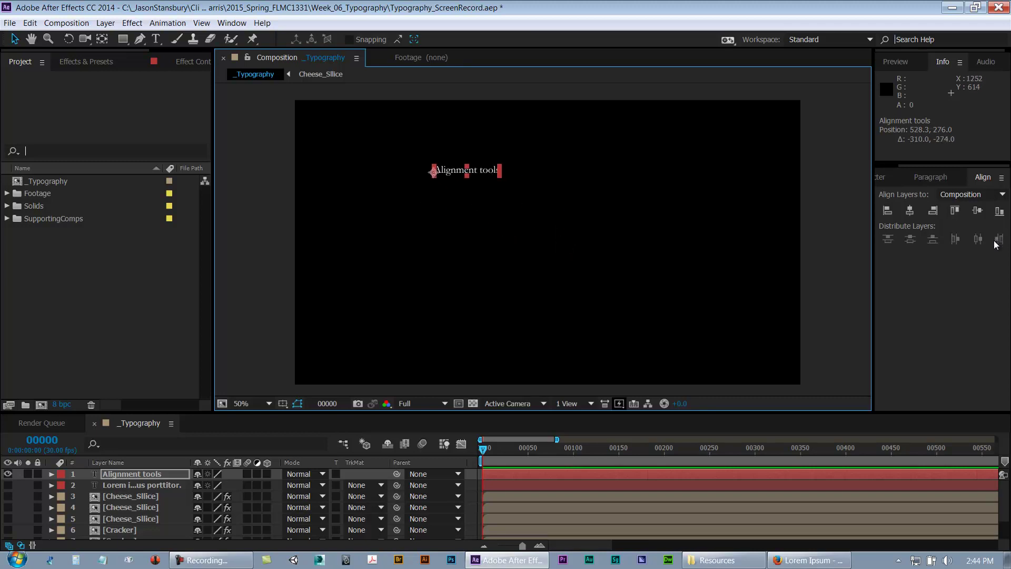
{"action": "left_click", "coordinate": [909, 211]}
{"action": "left_click", "coordinate": [977, 211]}
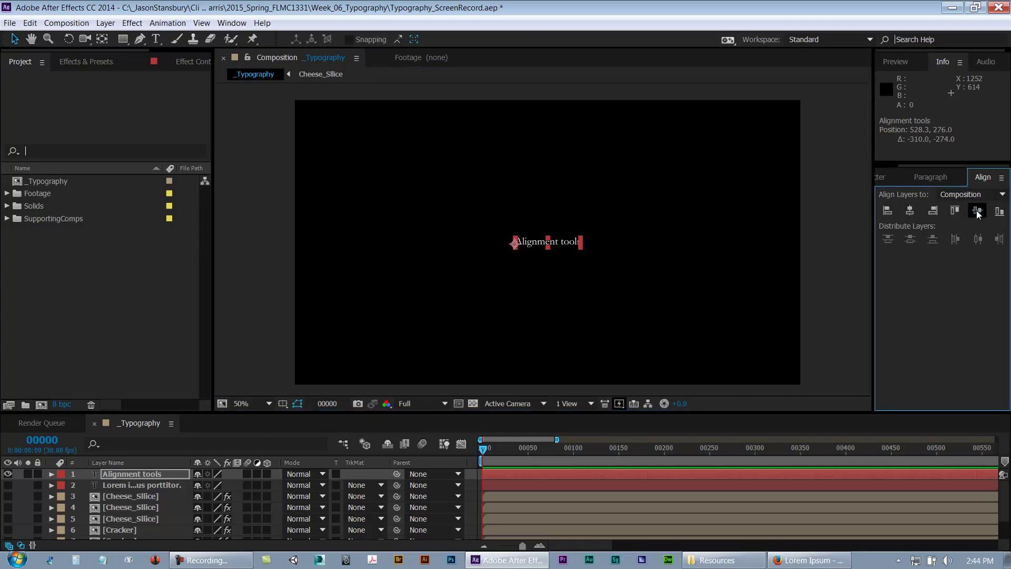
{"action": "left_click", "coordinate": [262, 302]}
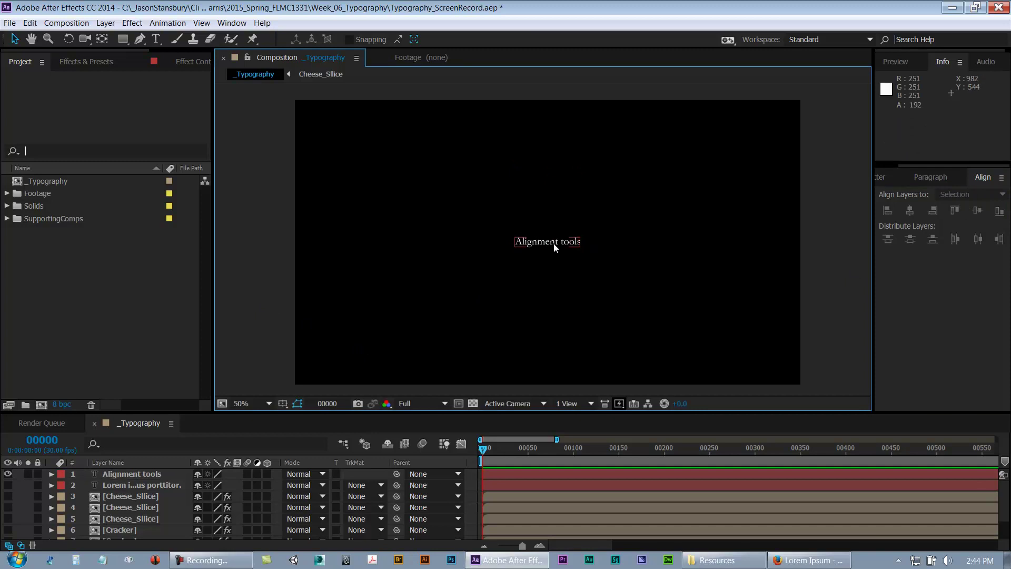
Step: Hide the Alignment tools layer and show and select the Lorem ipsum paragraph layer
{"action": "left_click", "coordinate": [9, 474]}
{"action": "left_click", "coordinate": [8, 485]}
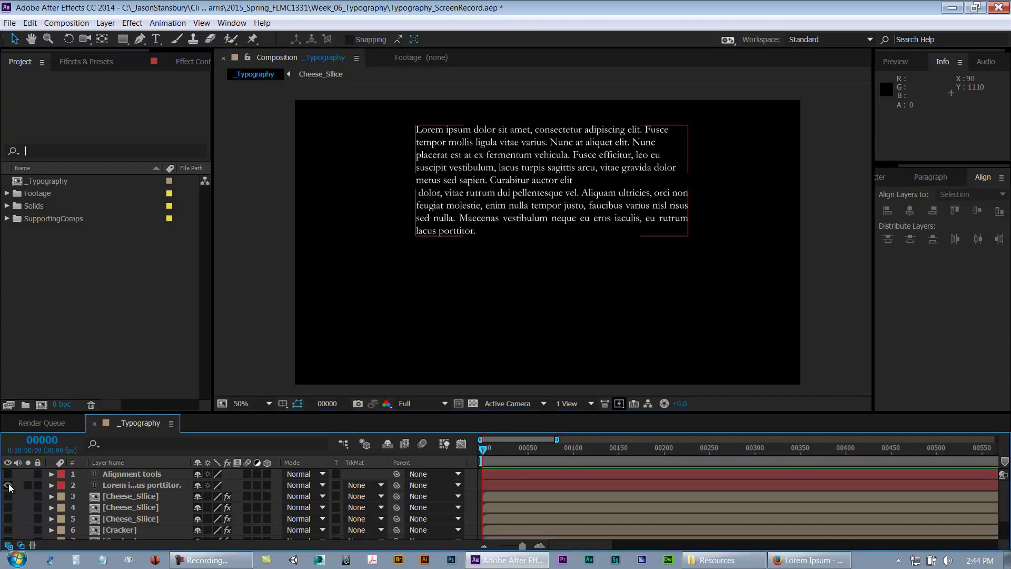
{"action": "left_click", "coordinate": [119, 485]}
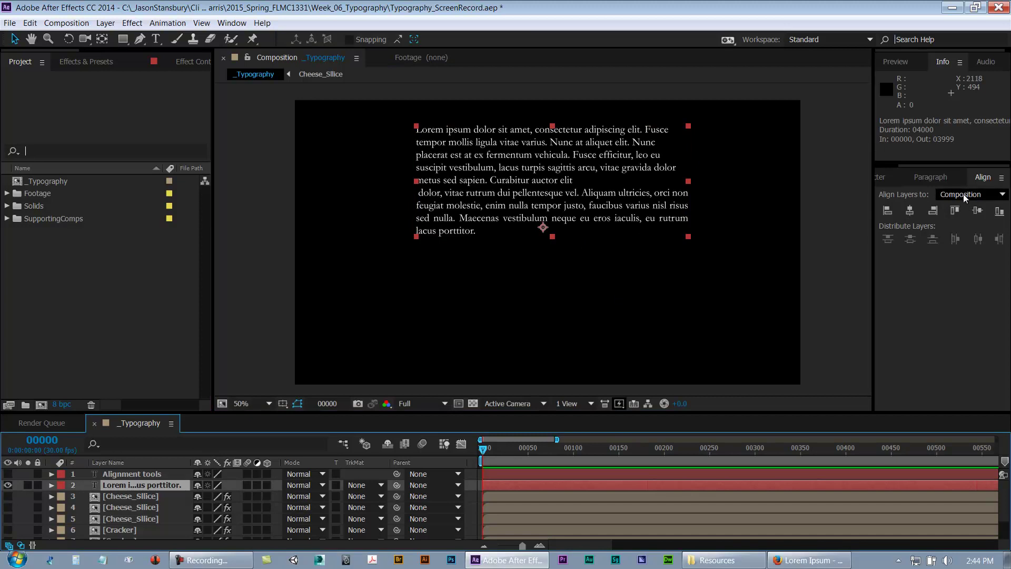
Step: Test left, right, bottom and top alignment, then centre the paragraph horizontally and vertically
{"action": "left_click", "coordinate": [894, 213]}
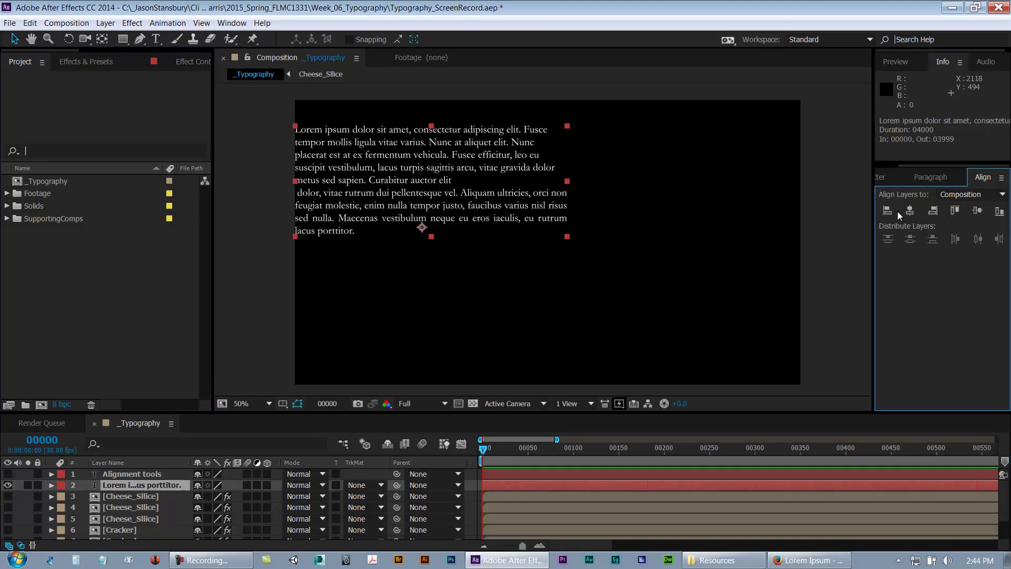
{"action": "left_click", "coordinate": [932, 211]}
{"action": "left_click", "coordinate": [999, 212]}
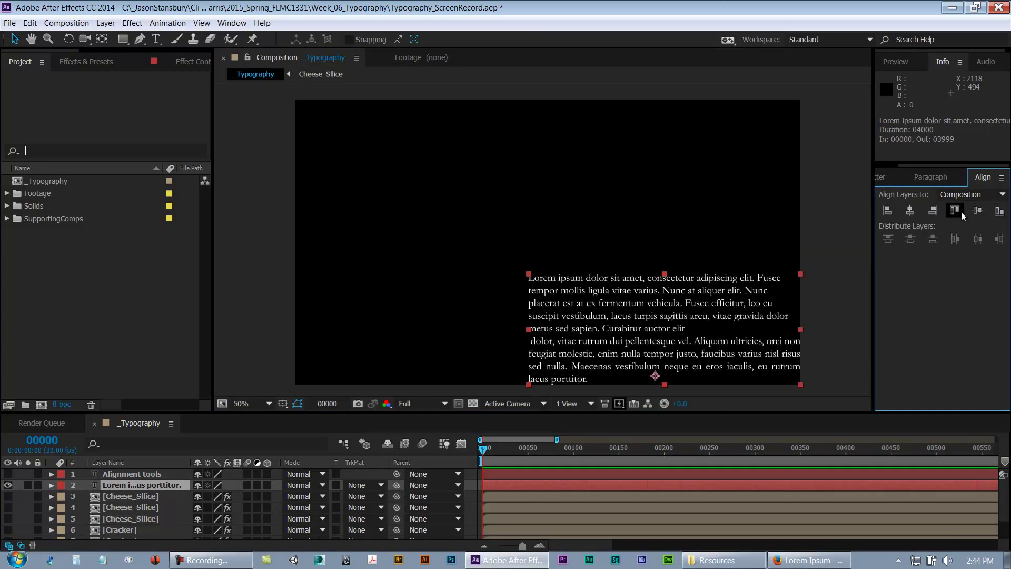
{"action": "left_click", "coordinate": [956, 211]}
{"action": "left_click", "coordinate": [910, 211]}
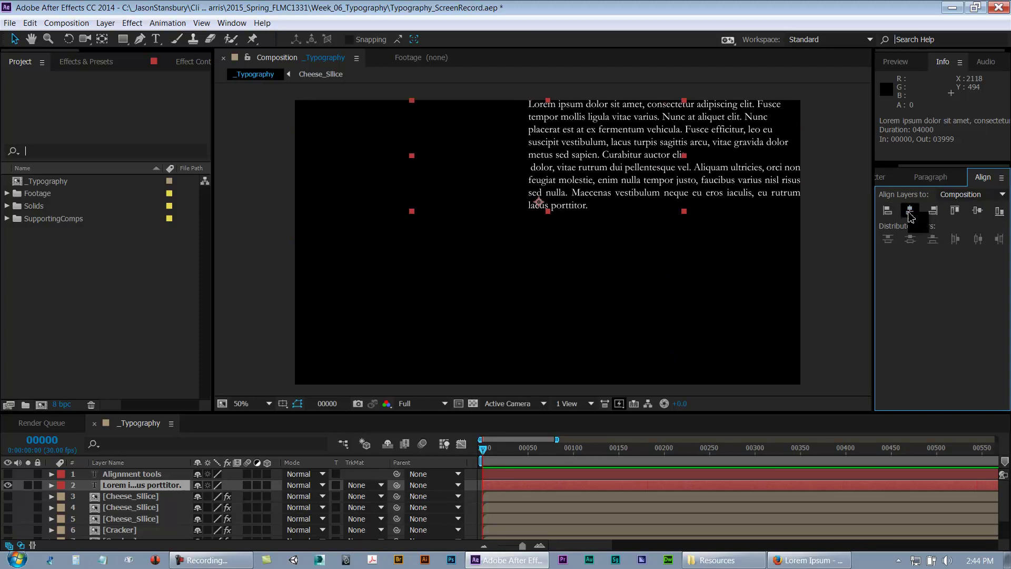
{"action": "left_click", "coordinate": [981, 210]}
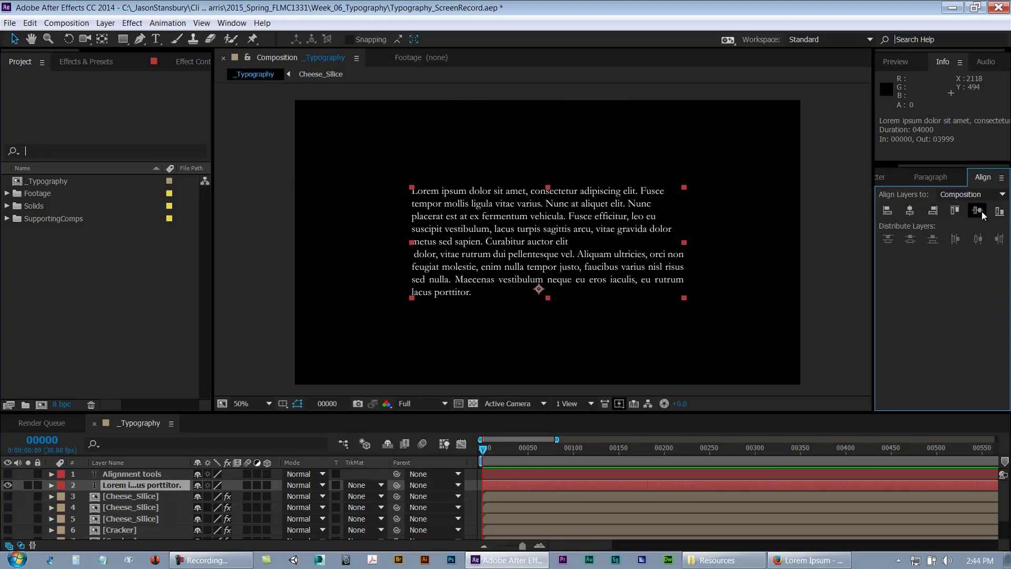
{"action": "left_click", "coordinate": [841, 241]}
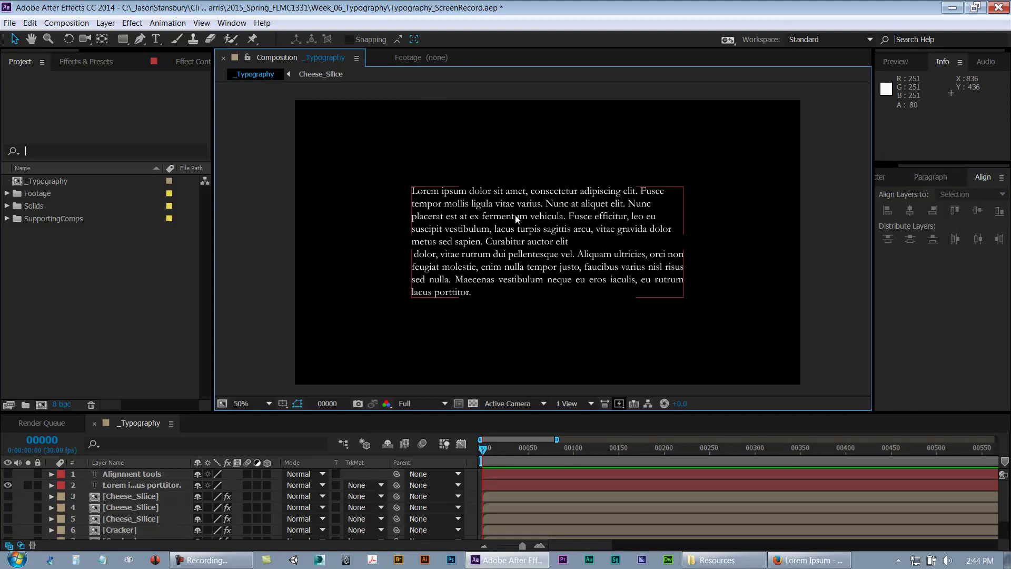
Step: Centre-justify the lines of the Lorem ipsum paragraph
{"action": "left_click", "coordinate": [567, 235]}
{"action": "left_click", "coordinate": [937, 180]}
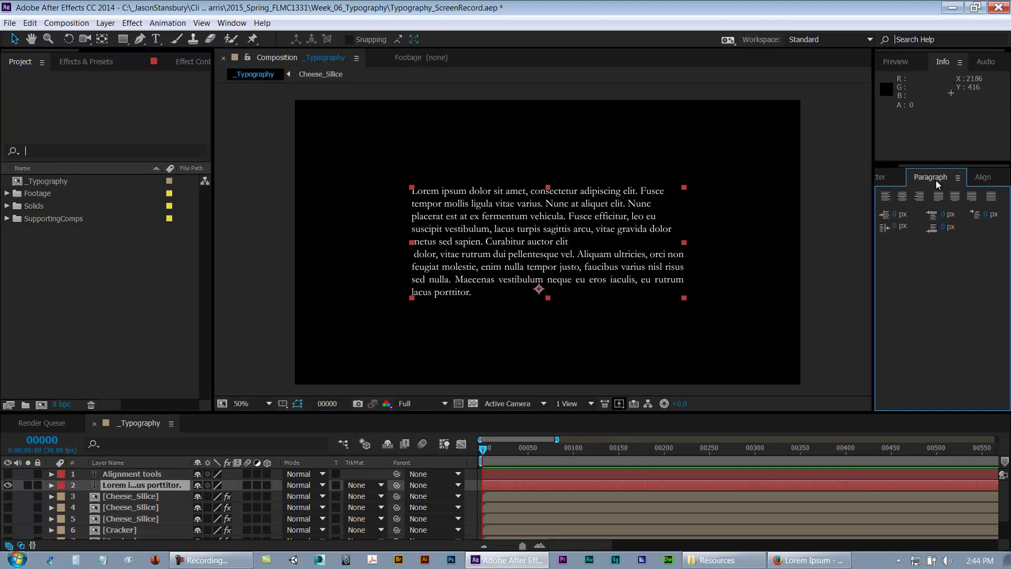
{"action": "left_click", "coordinate": [906, 196]}
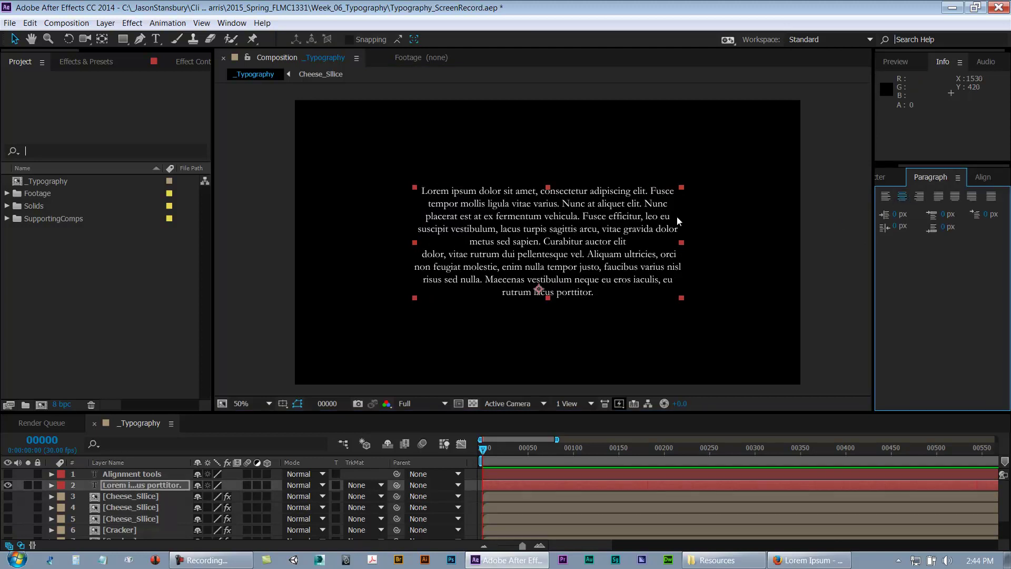
Step: Switch between Character and Paragraph settings, then select Alignment tools and hide the Lorem ipsum layer
{"action": "left_click", "coordinate": [885, 176]}
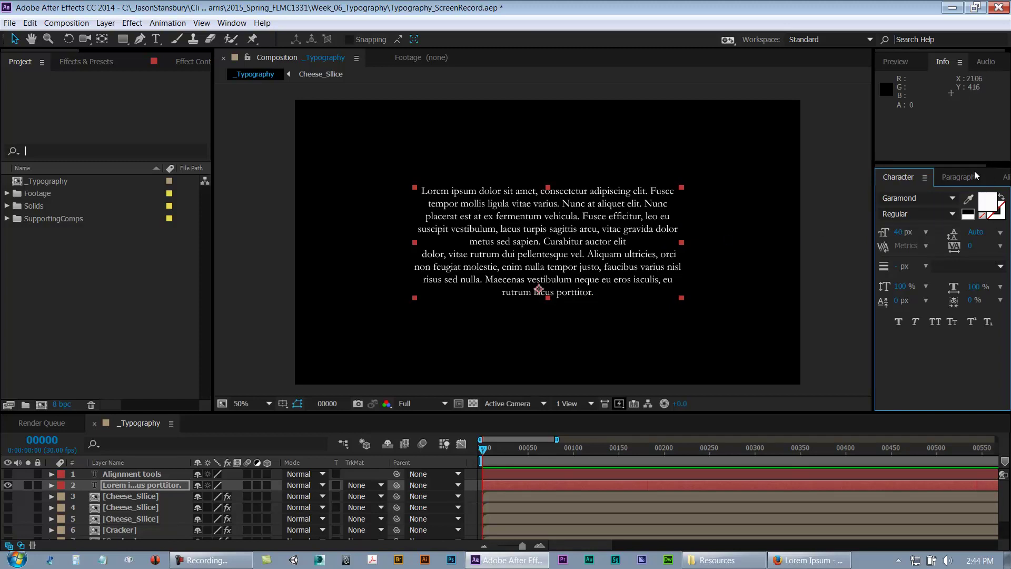
{"action": "left_click", "coordinate": [945, 181]}
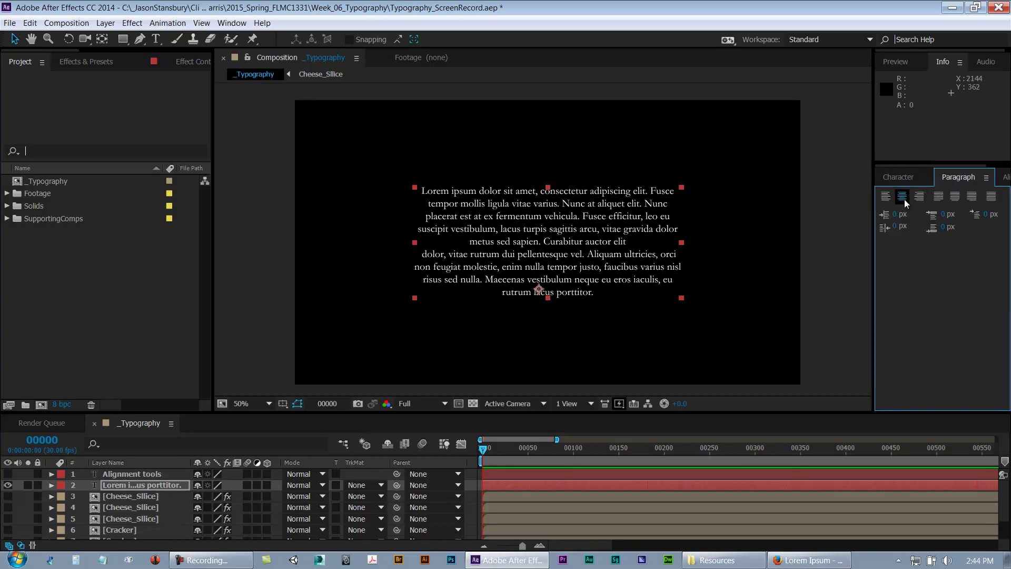
{"action": "left_click", "coordinate": [899, 178]}
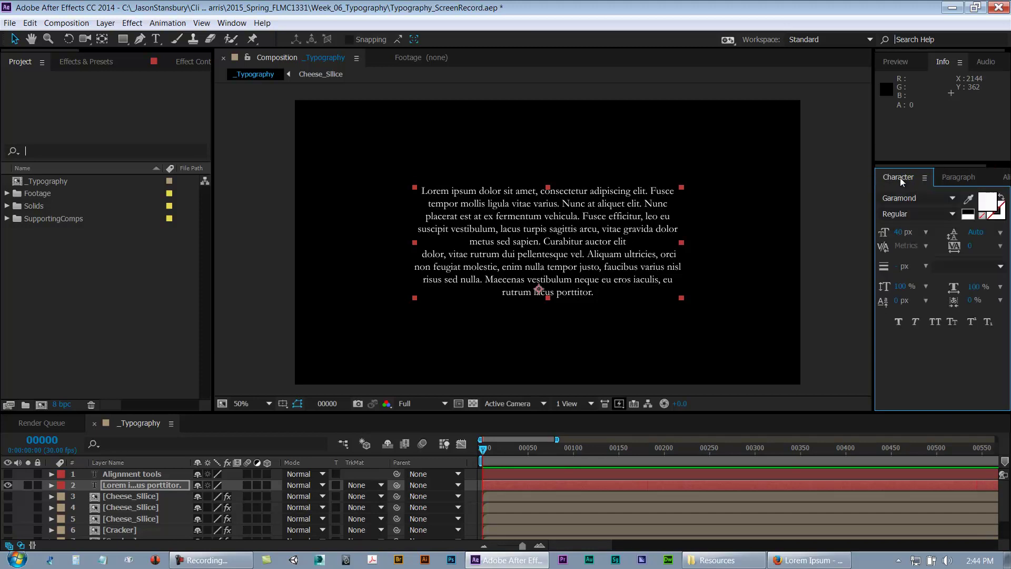
{"action": "left_click", "coordinate": [965, 179]}
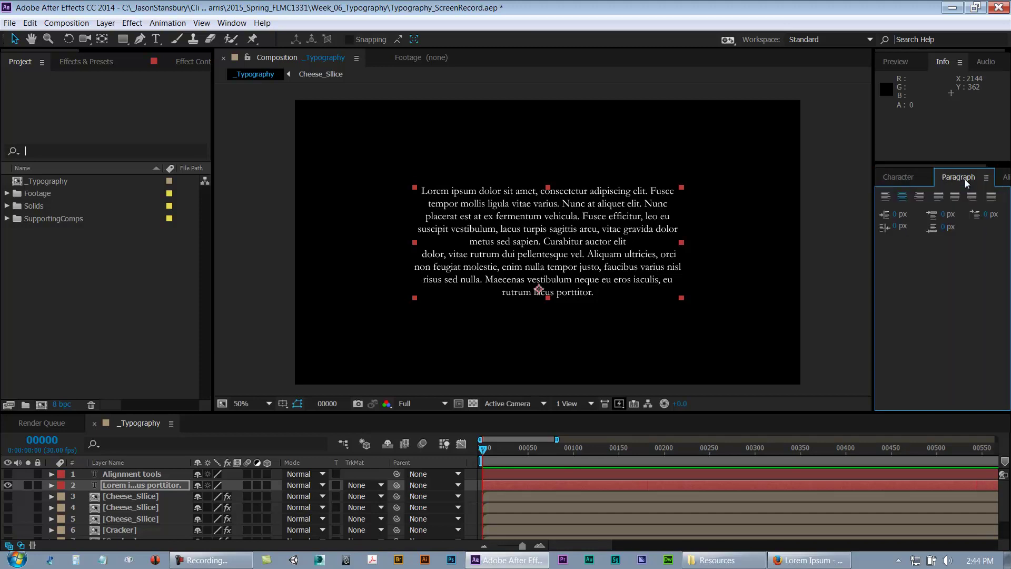
{"action": "left_click", "coordinate": [900, 178]}
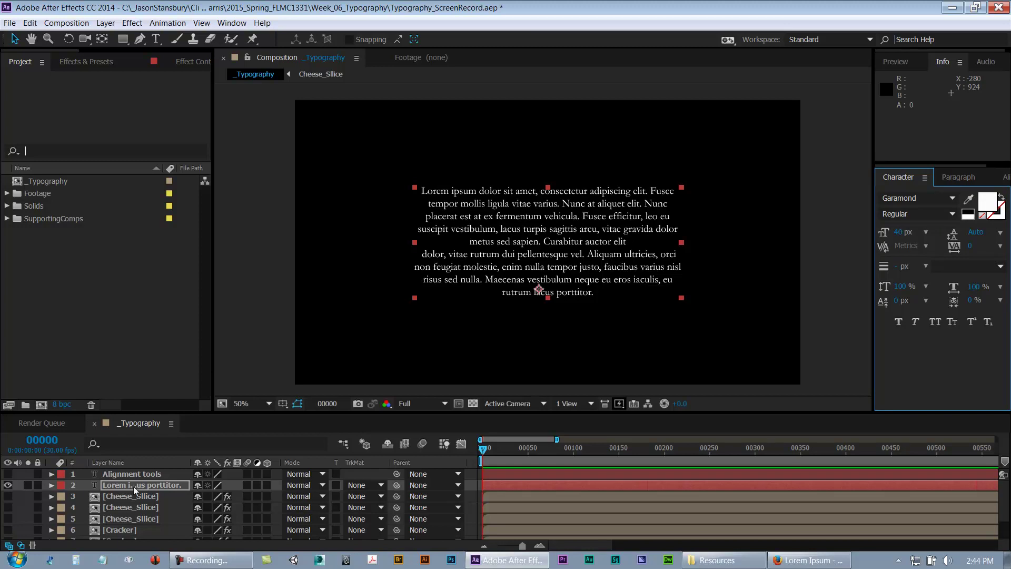
{"action": "left_click", "coordinate": [45, 477]}
{"action": "left_click", "coordinate": [8, 485]}
Step: Make the Alignment tools layer visible, select it, and zoom the view in and out
{"action": "left_click", "coordinate": [8, 474]}
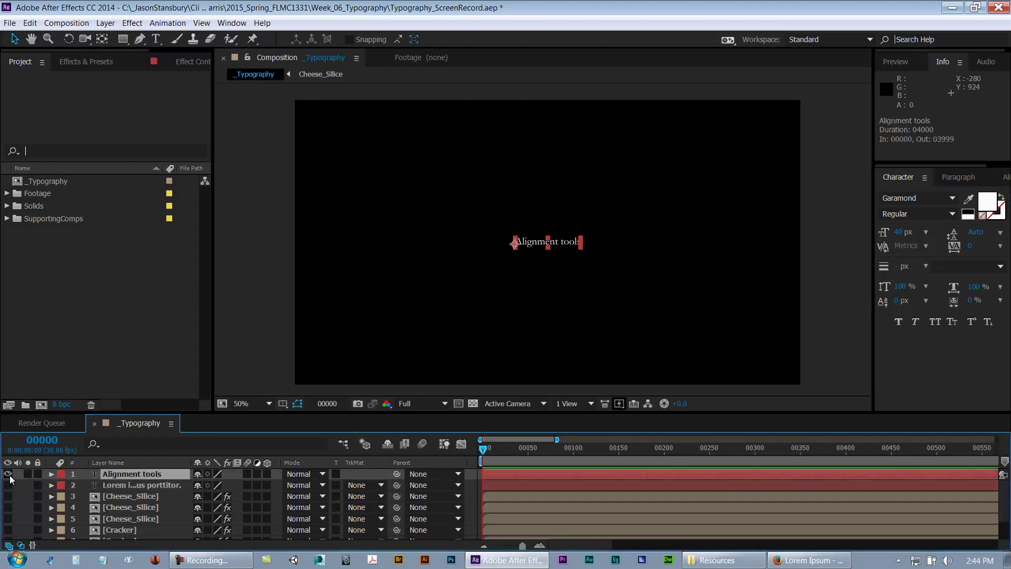
{"action": "left_click", "coordinate": [110, 485]}
{"action": "left_click", "coordinate": [110, 474]}
{"action": "key", "text": "period"}
{"action": "key", "text": "period"}
{"action": "key", "text": "period"}
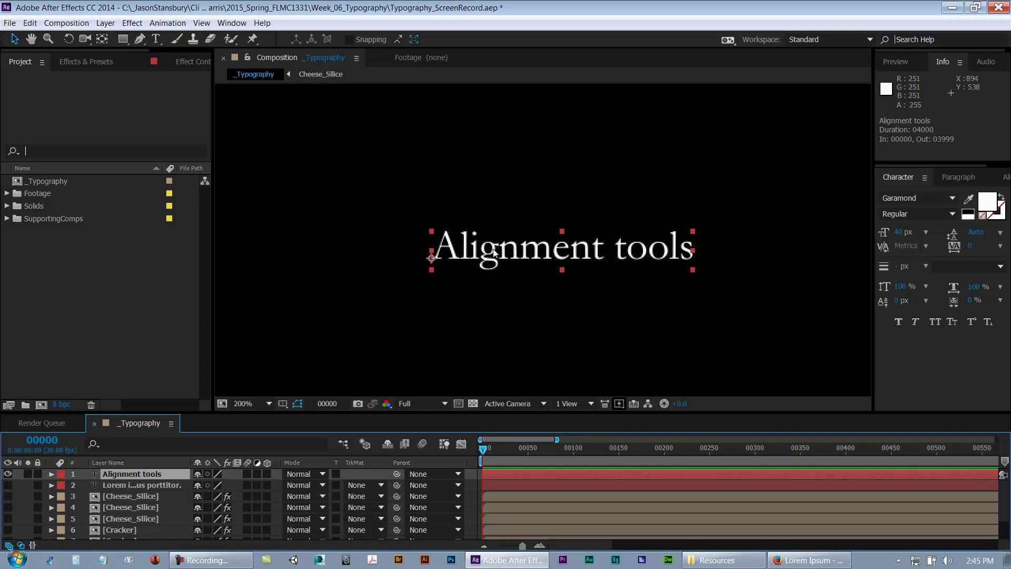
{"action": "key", "text": "comma"}
{"action": "key", "text": "comma"}
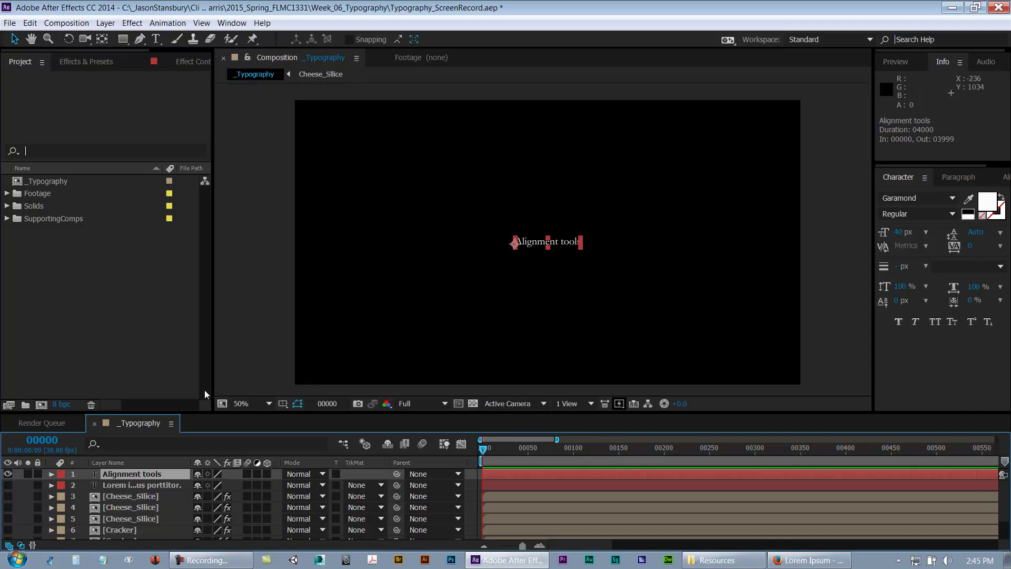
{"action": "left_click", "coordinate": [110, 485]}
{"action": "left_click", "coordinate": [119, 473]}
Step: Scrub the Alignment tools font size up and down and set the paragraph to Center Text
{"action": "left_click_drag", "start_coordinate": [899, 233], "coordinate": [925, 214]}
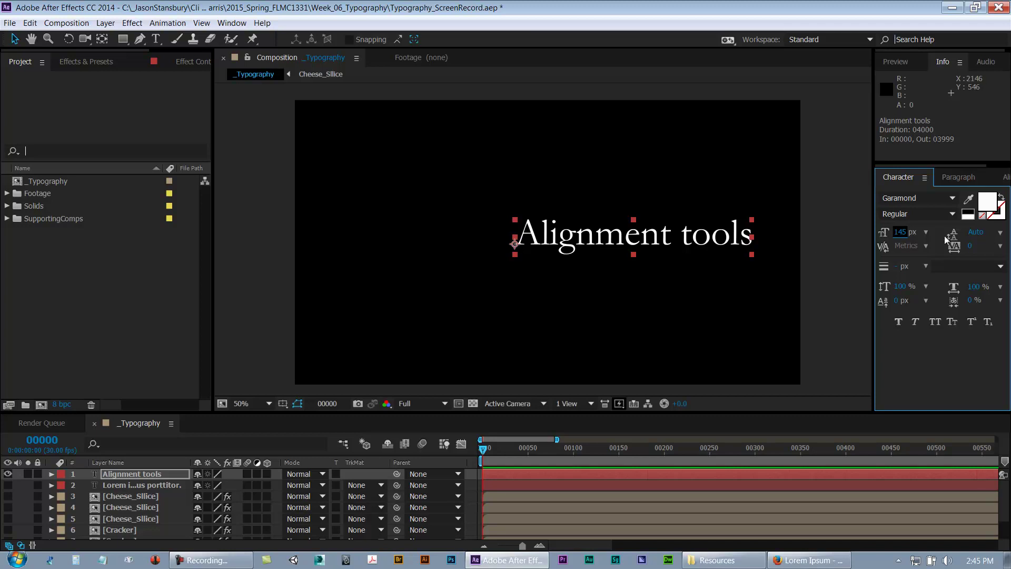
{"action": "mouse_move", "coordinate": [905, 230]}
{"action": "left_mouse_down"}
{"action": "mouse_move", "coordinate": [886, 242]}
{"action": "mouse_move", "coordinate": [903, 241]}
{"action": "mouse_move", "coordinate": [876, 242]}
{"action": "mouse_move", "coordinate": [906, 240]}
{"action": "left_mouse_up"}
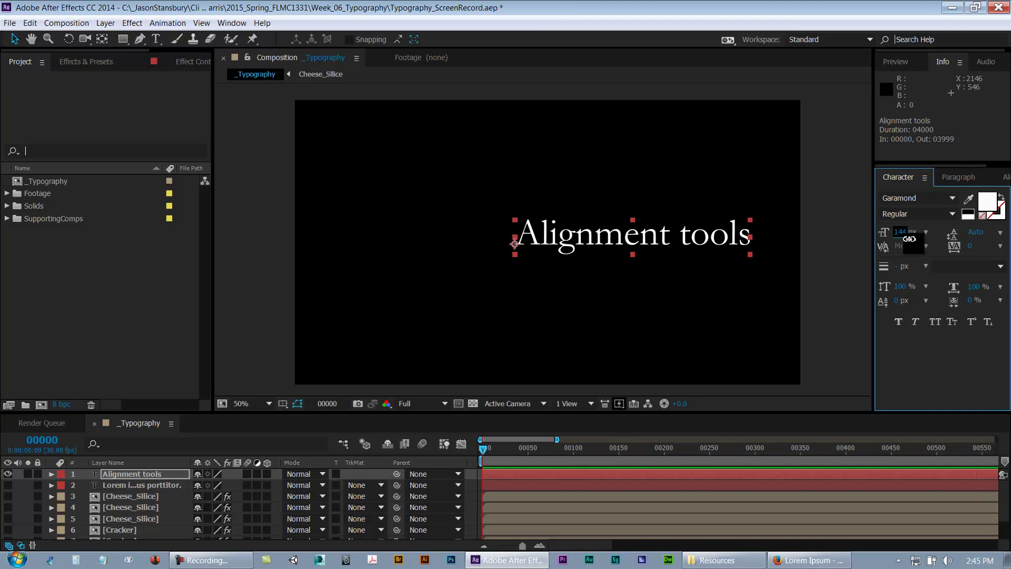
{"action": "left_click", "coordinate": [958, 178]}
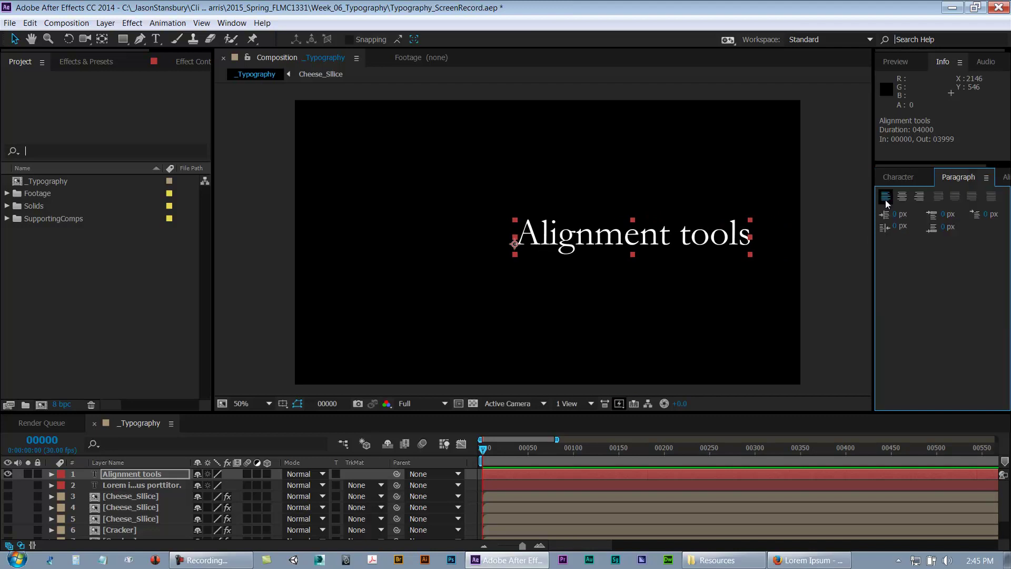
{"action": "left_click", "coordinate": [896, 178]}
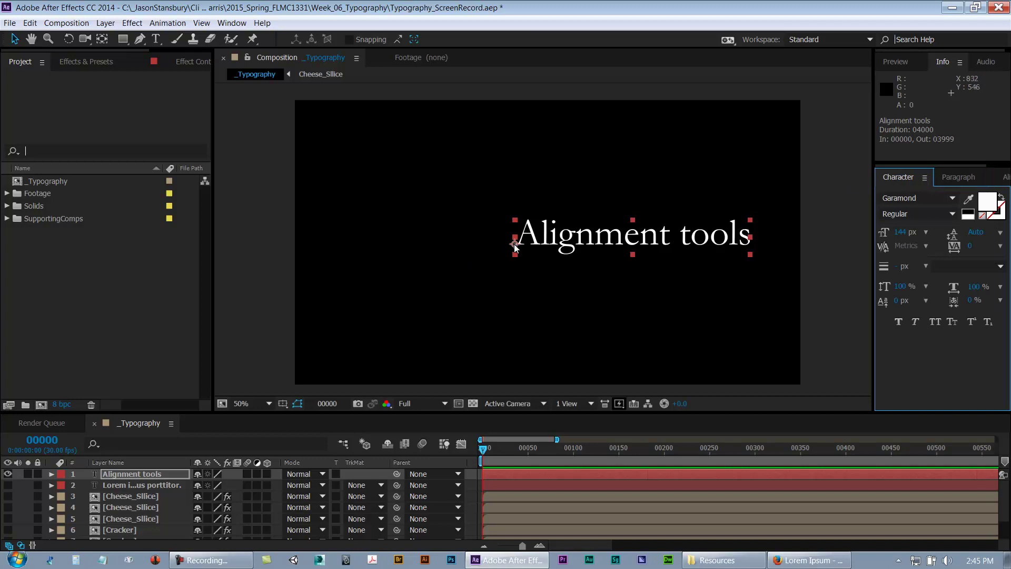
{"action": "left_click", "coordinate": [959, 178]}
{"action": "left_click", "coordinate": [901, 196]}
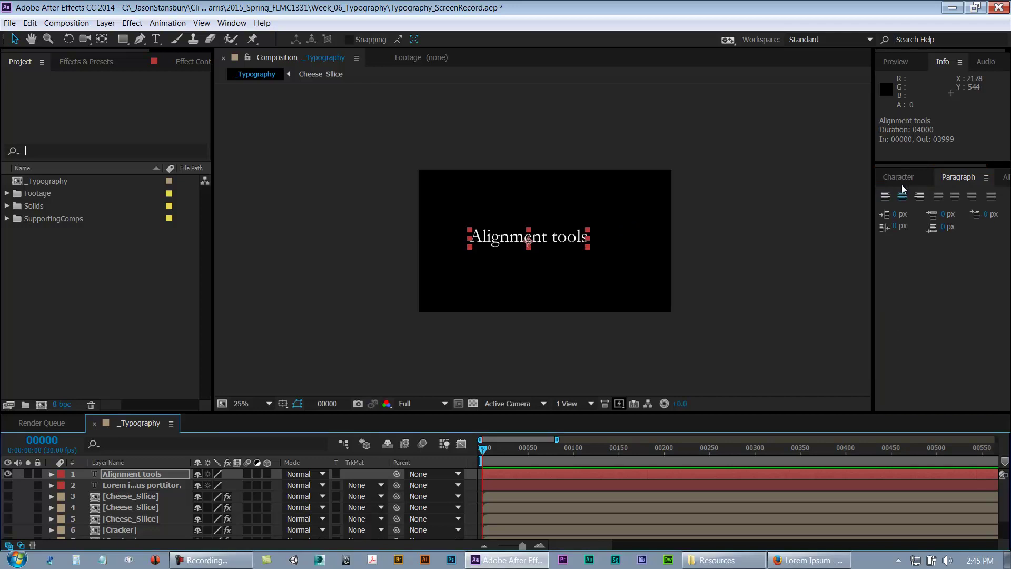
Step: Centre the text horizontally and vertically in the composition using the Align panel
{"action": "left_click", "coordinate": [232, 23]}
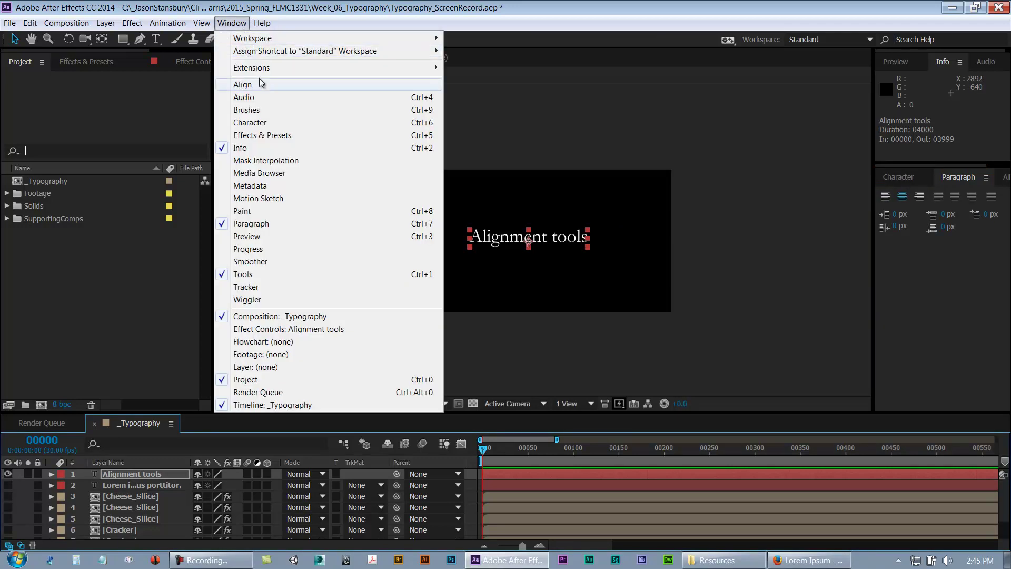
{"action": "left_click", "coordinate": [316, 86]}
{"action": "left_click", "coordinate": [910, 211]}
{"action": "left_click", "coordinate": [978, 210]}
Step: Shrink the text to 19 px, then undo the font size change
{"action": "left_click_drag", "start_coordinate": [920, 166], "coordinate": [868, 171]}
{"action": "left_click", "coordinate": [895, 177]}
{"action": "left_click_drag", "start_coordinate": [895, 236], "coordinate": [824, 261]}
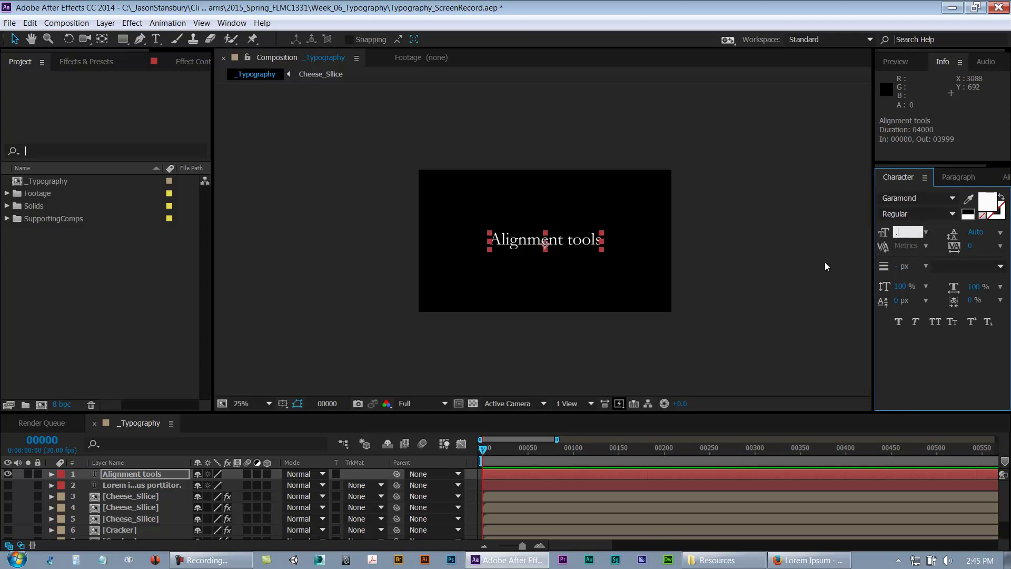
{"action": "left_click", "coordinate": [810, 266]}
{"action": "key", "text": "ctrl+z"}
{"action": "key", "text": "ctrl+z"}
{"action": "left_click", "coordinate": [801, 267]}
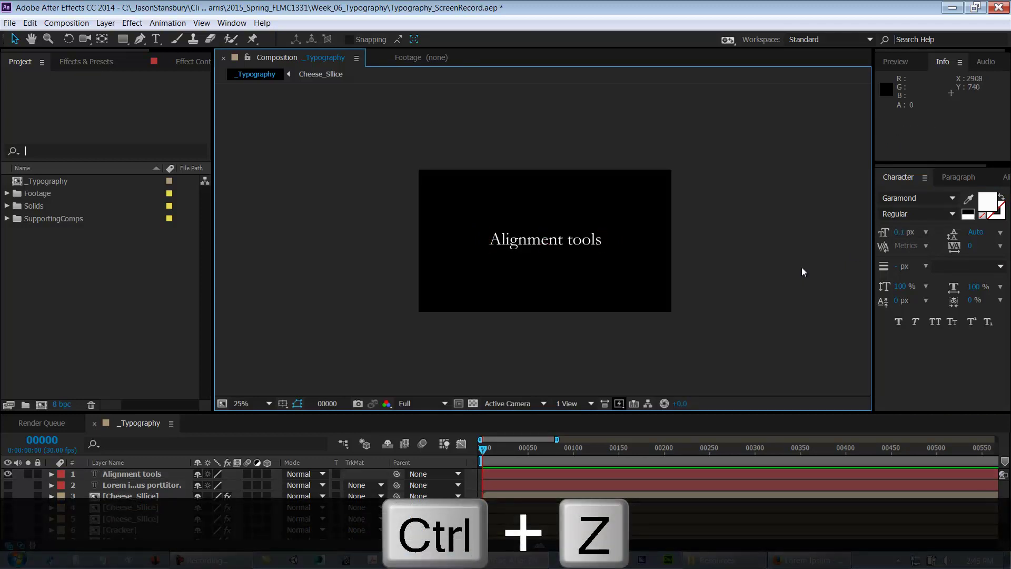
{"action": "key", "text": "period"}
Step: Select the Alignment tools layer and delete it
{"action": "left_click", "coordinate": [494, 242]}
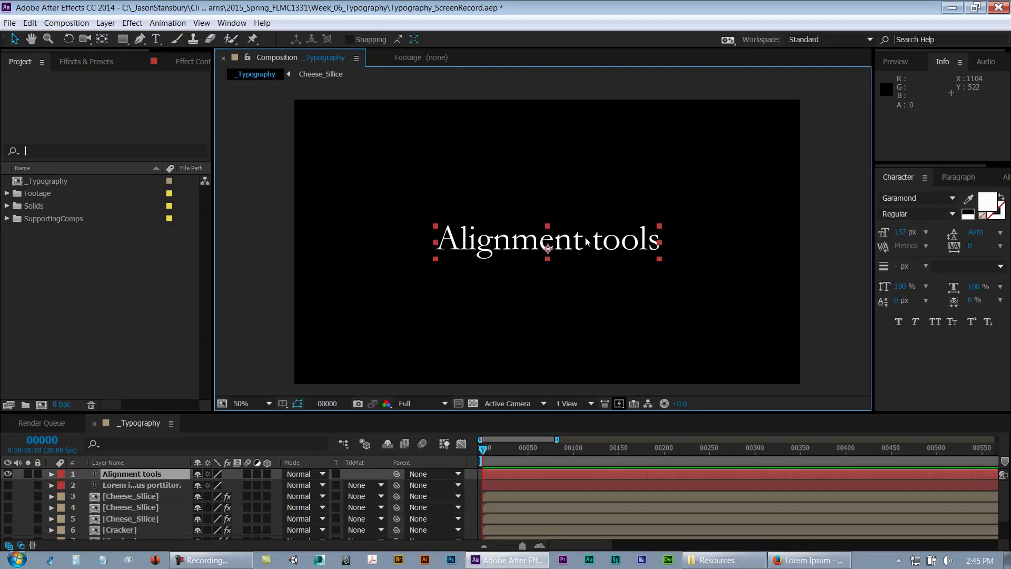
{"action": "left_click", "coordinate": [137, 486]}
{"action": "left_click", "coordinate": [143, 475]}
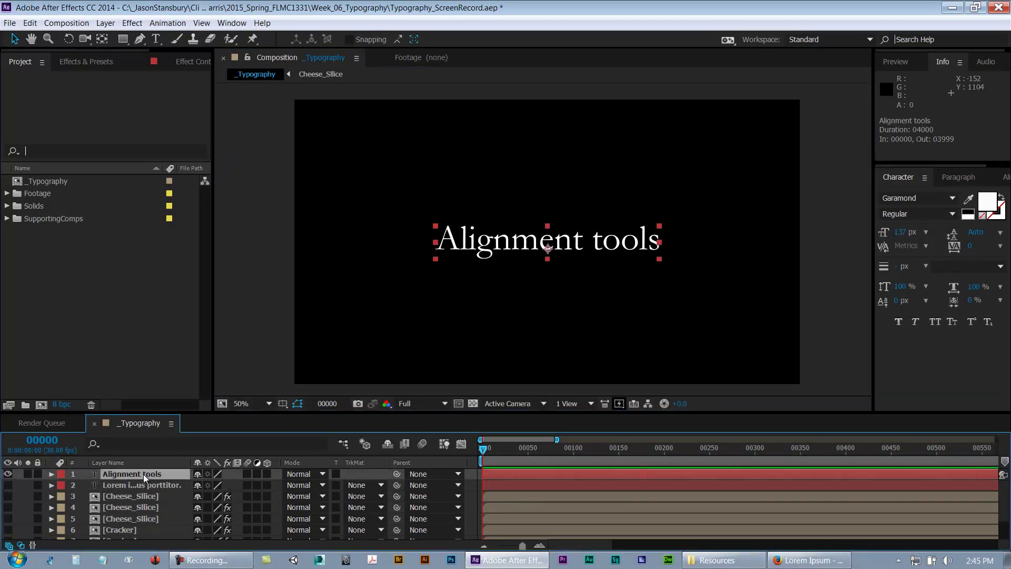
{"action": "key", "text": "Delete"}
Step: Create a text layer with a misspelled title, then delete that layer
{"action": "left_click", "coordinate": [156, 39]}
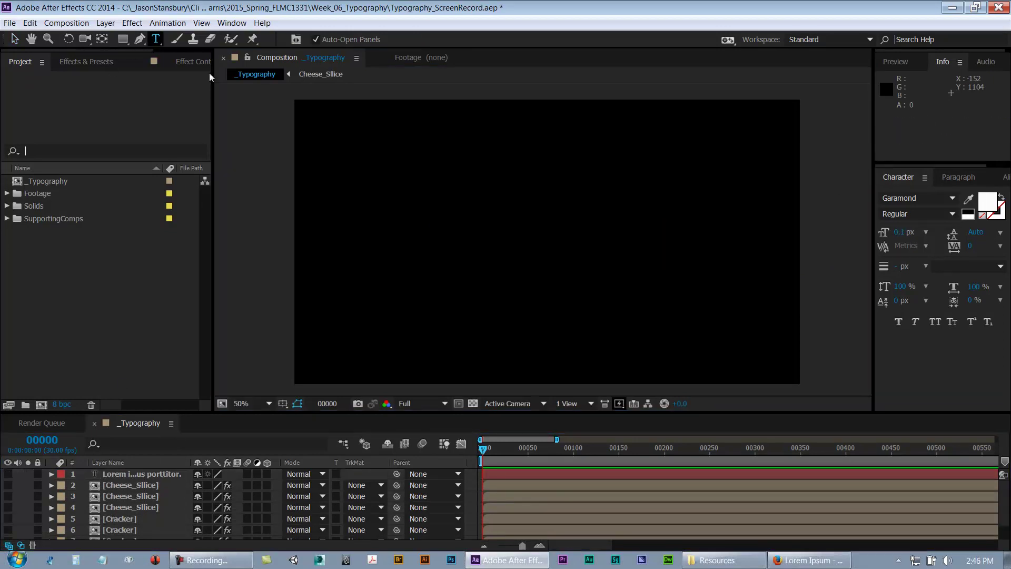
{"action": "left_click", "coordinate": [506, 249]}
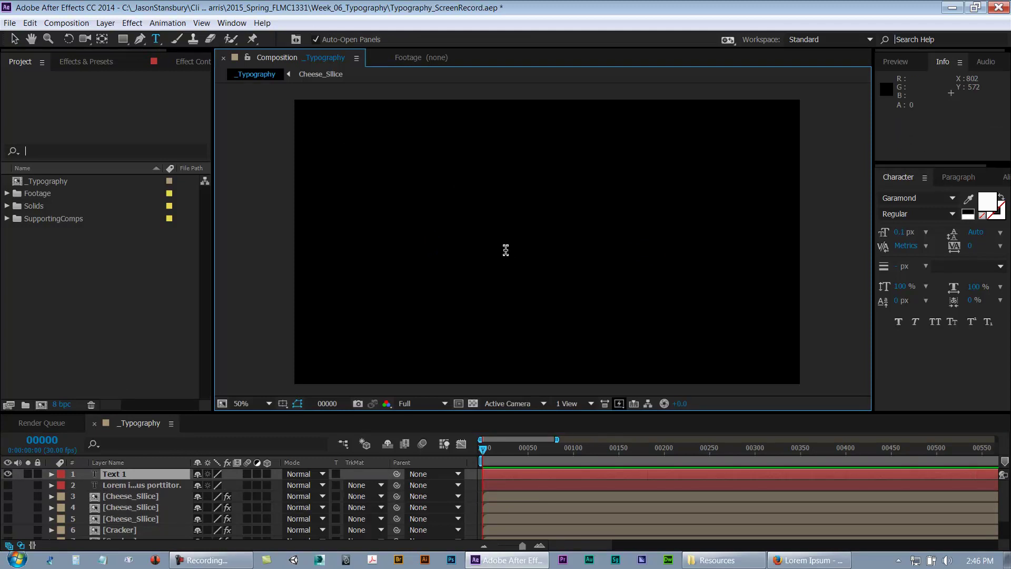
{"action": "left_click", "coordinate": [14, 39]}
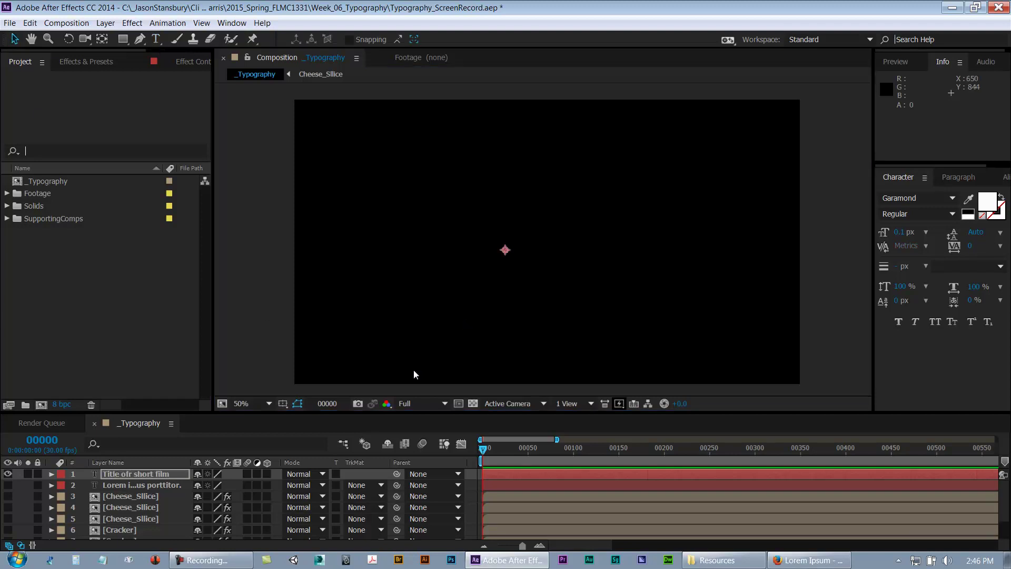
{"action": "left_click", "coordinate": [118, 475]}
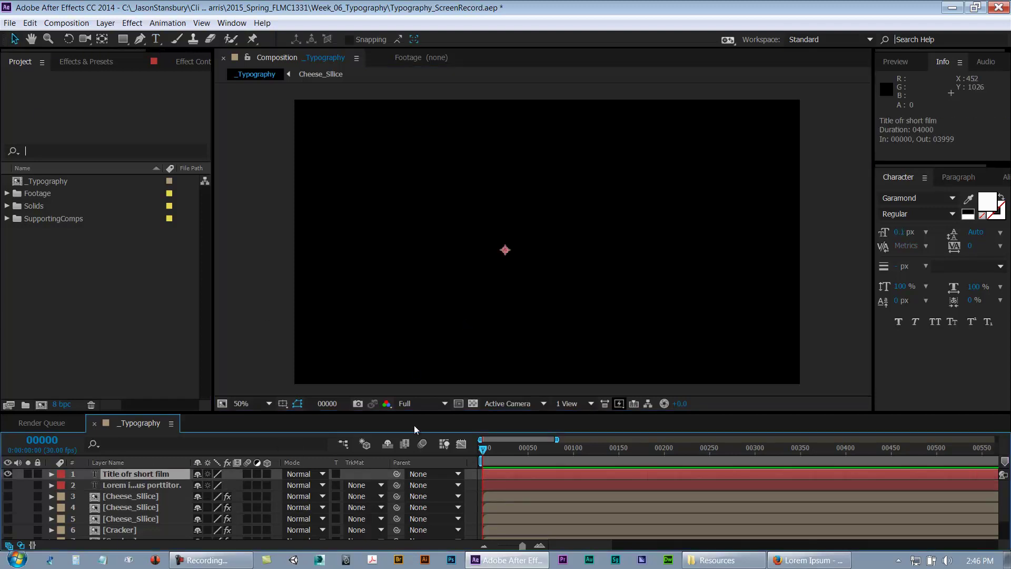
{"action": "key", "text": "Delete"}
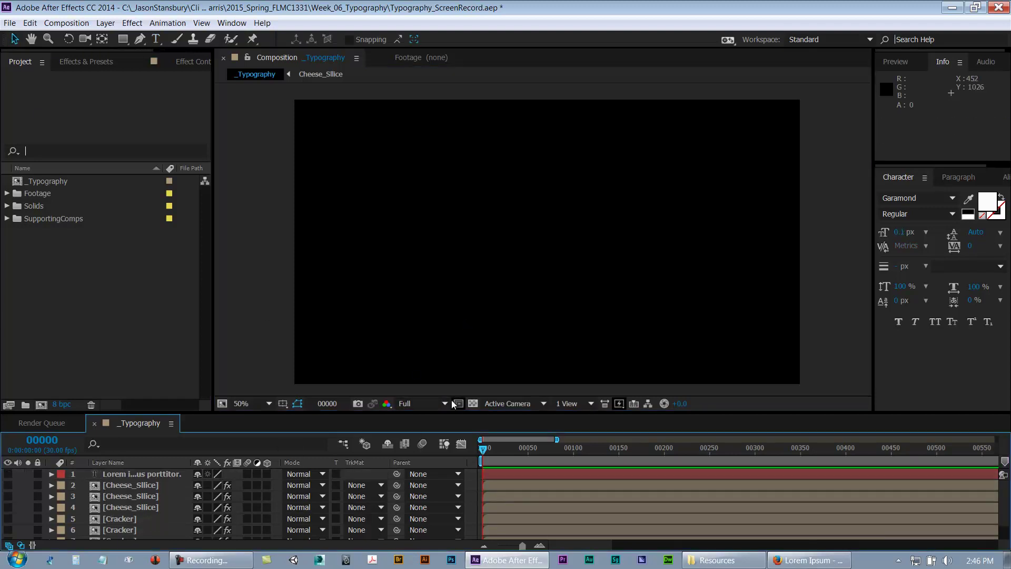
Step: Create a 'Title for short film' text layer with a white fill colour
{"action": "left_click", "coordinate": [155, 38]}
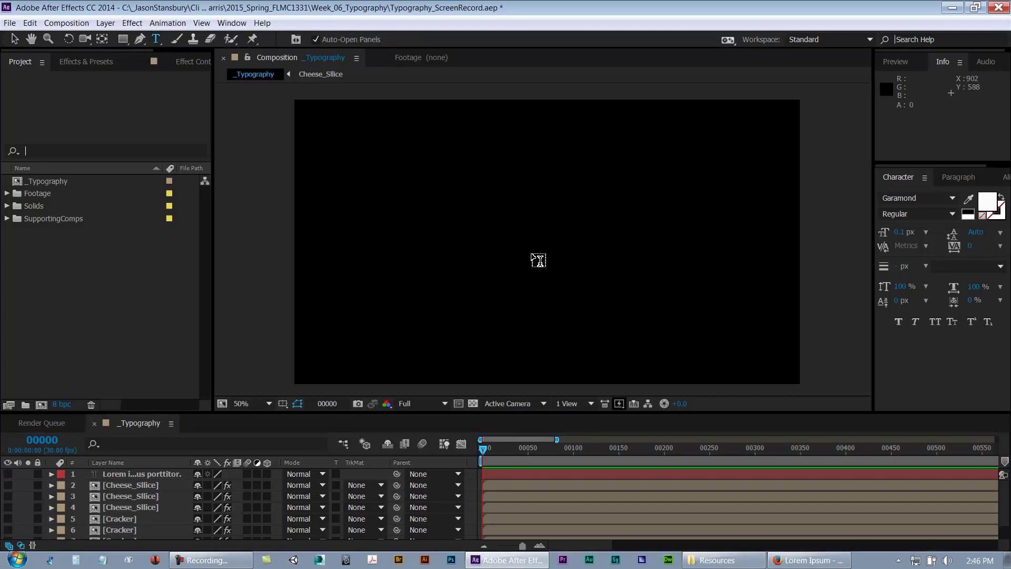
{"action": "left_click", "coordinate": [532, 252]}
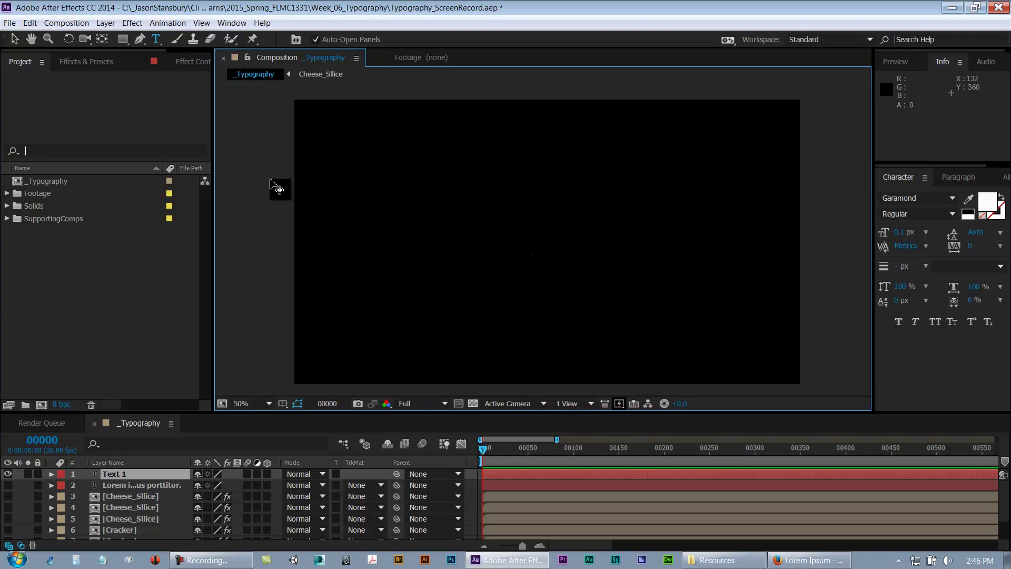
{"action": "left_click", "coordinate": [17, 41]}
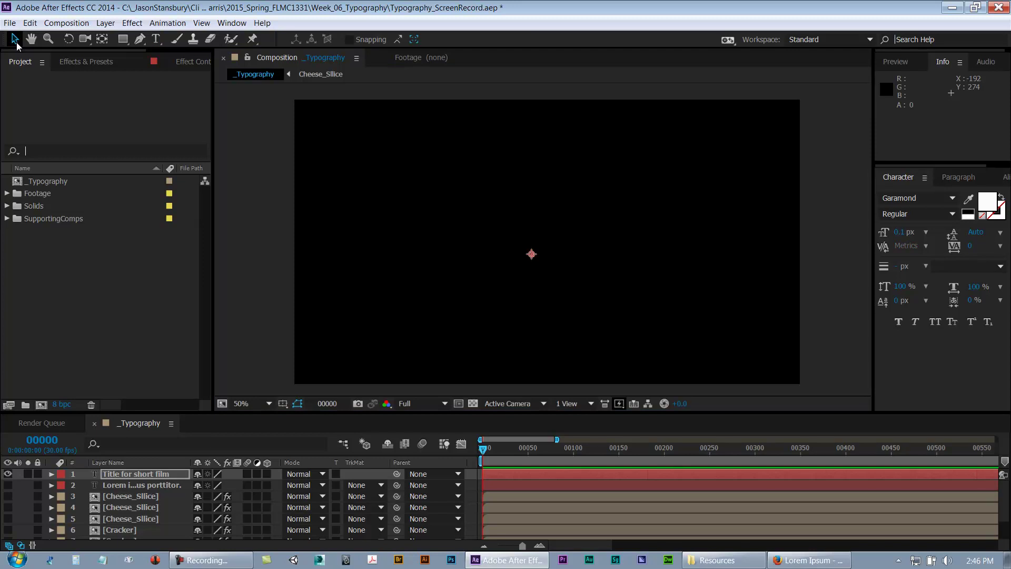
{"action": "left_click", "coordinate": [986, 200]}
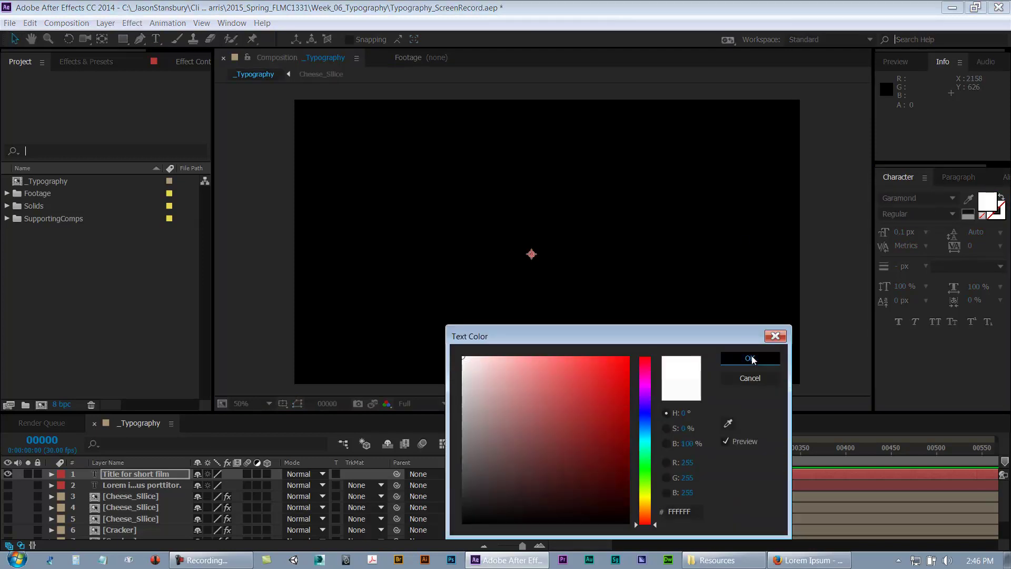
{"action": "key", "text": "Return"}
{"action": "left_click", "coordinate": [144, 474]}
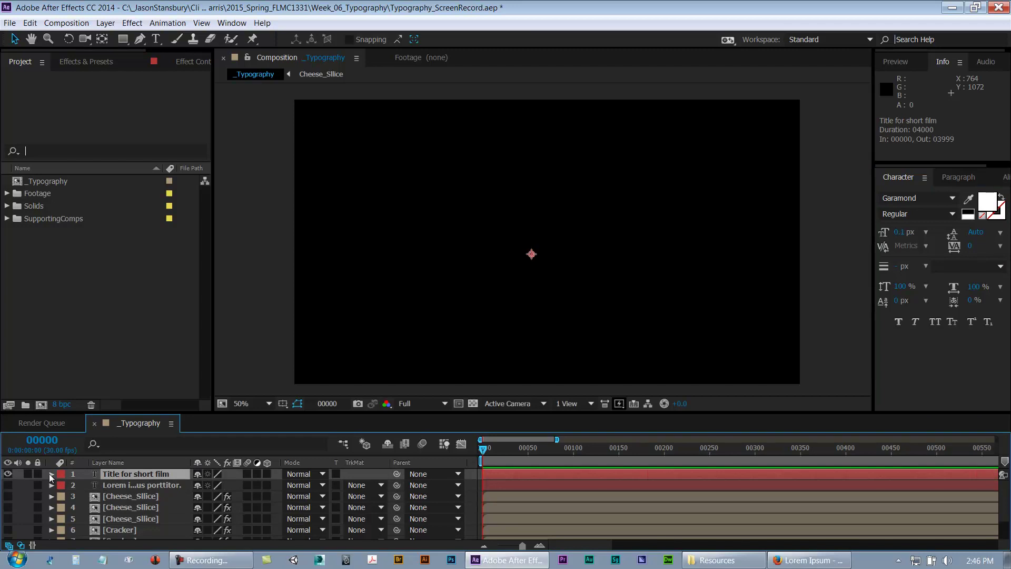
Step: Raise the title's font size to 78 px so it becomes visible
{"action": "left_click_drag", "start_coordinate": [899, 233], "coordinate": [932, 234]}
{"action": "left_click", "coordinate": [125, 485]}
{"action": "left_click", "coordinate": [136, 475]}
{"action": "left_click", "coordinate": [900, 232]}
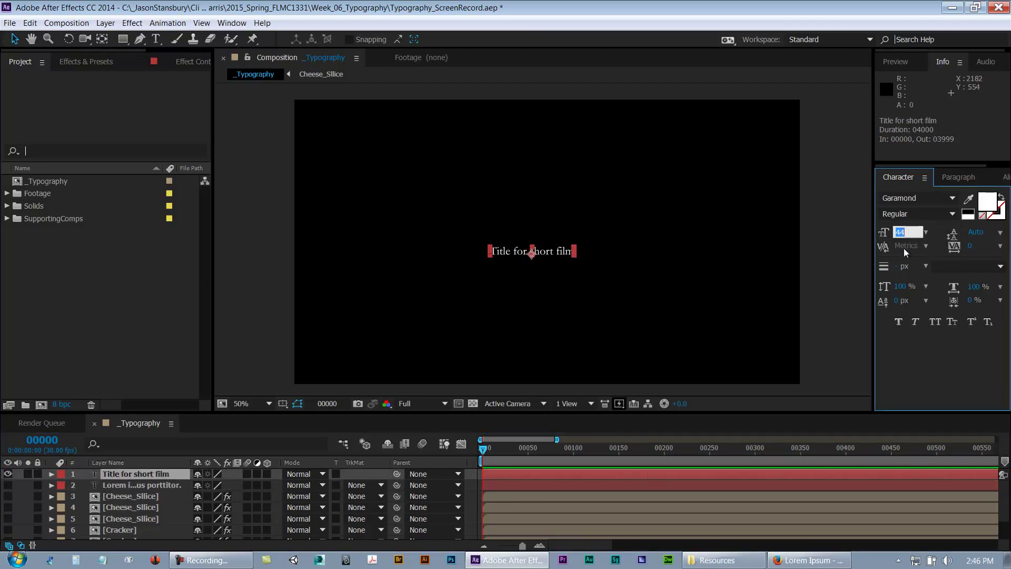
{"action": "key", "text": "Up"}
{"action": "key", "text": "Up"}
{"action": "key", "text": "Up"}
{"action": "key", "text": "Up"}
{"action": "key", "text": "Up"}
{"action": "key", "text": "Up"}
{"action": "key", "text": "Up"}
{"action": "key", "text": "Up"}
{"action": "key", "text": "Up"}
{"action": "key", "text": "Up"}
{"action": "key", "text": "Up"}
{"action": "key", "text": "Up"}
{"action": "key", "text": "Up"}
{"action": "key", "text": "Up"}
{"action": "key", "text": "Up"}
{"action": "key", "text": "Up"}
{"action": "key", "text": "Up"}
{"action": "key", "text": "Up"}
{"action": "key", "text": "Up"}
{"action": "key", "text": "Up"}
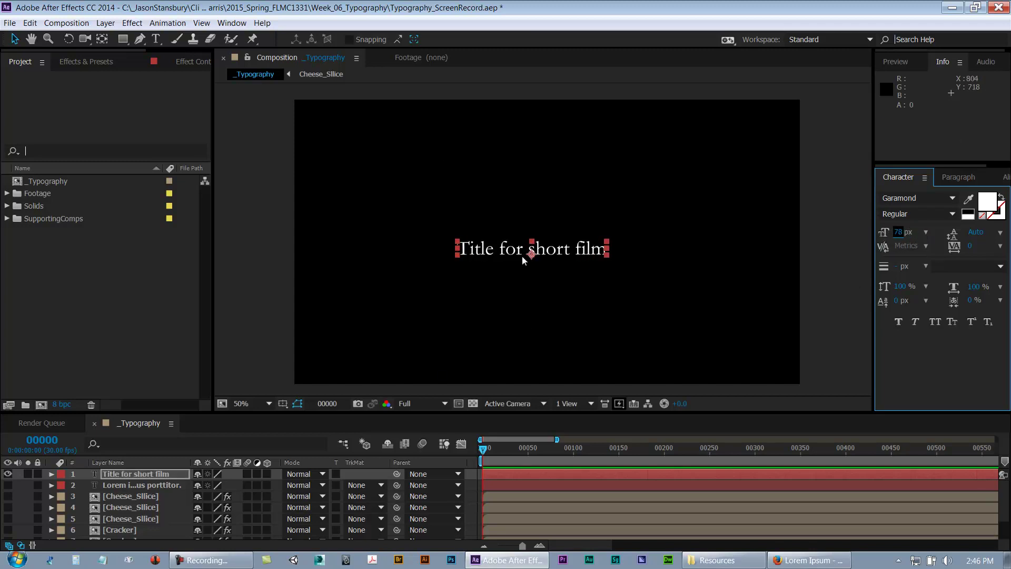
Step: Left-align the title and drag it to just below the composition's centre
{"action": "left_click_drag", "start_coordinate": [520, 244], "coordinate": [474, 214]}
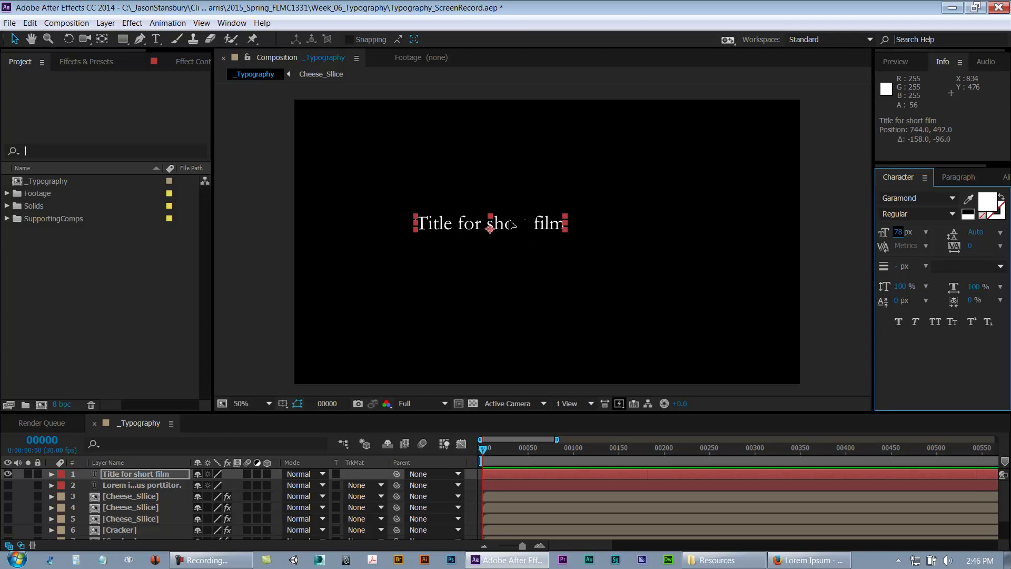
{"action": "left_click", "coordinate": [964, 177]}
{"action": "left_click", "coordinate": [886, 196]}
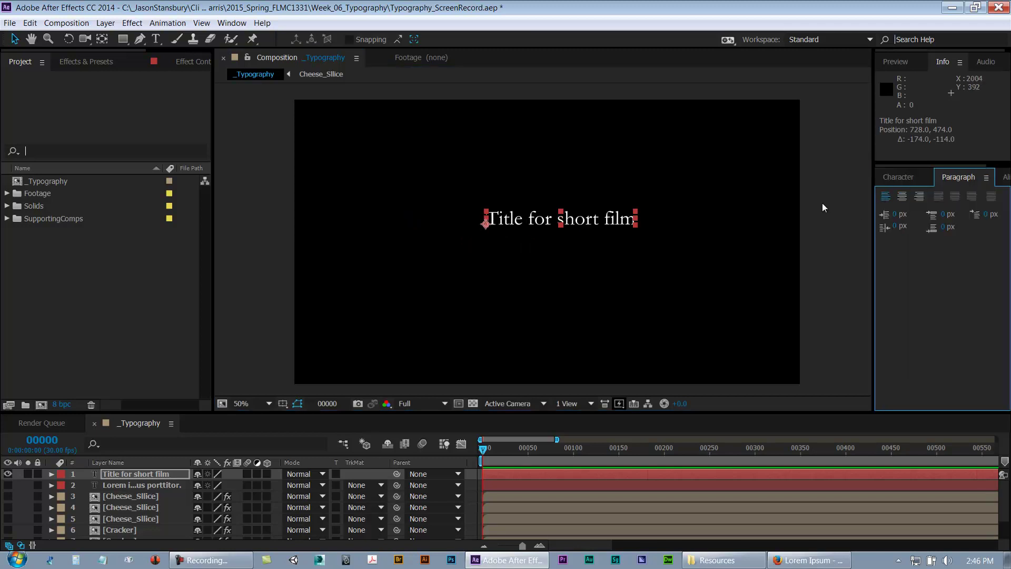
{"action": "left_click_drag", "start_coordinate": [587, 228], "coordinate": [571, 259]}
{"action": "left_click", "coordinate": [231, 23]}
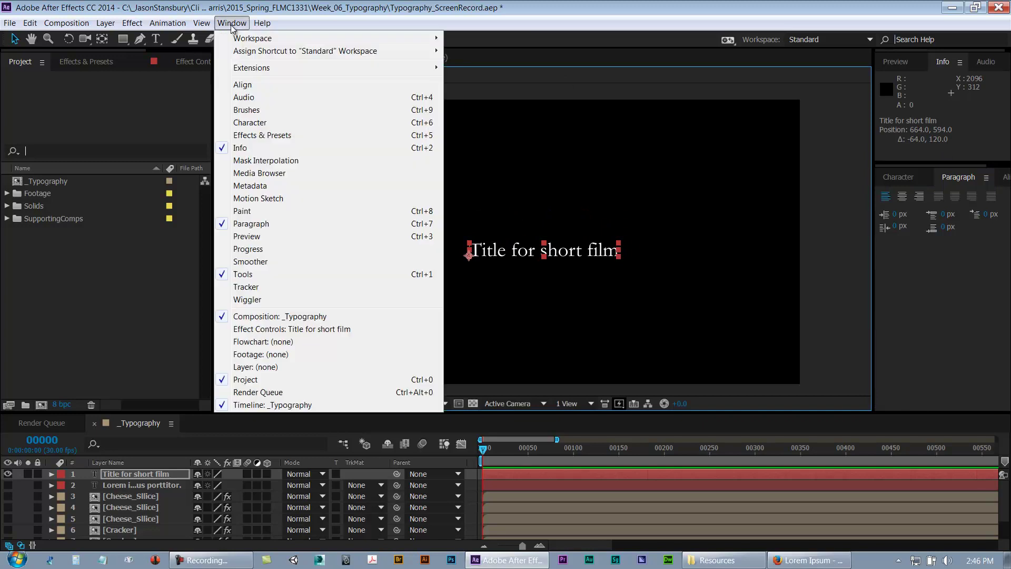
Step: Centre the title in the composition and enlarge its font from 124 to 140 px
{"action": "left_click", "coordinate": [274, 83]}
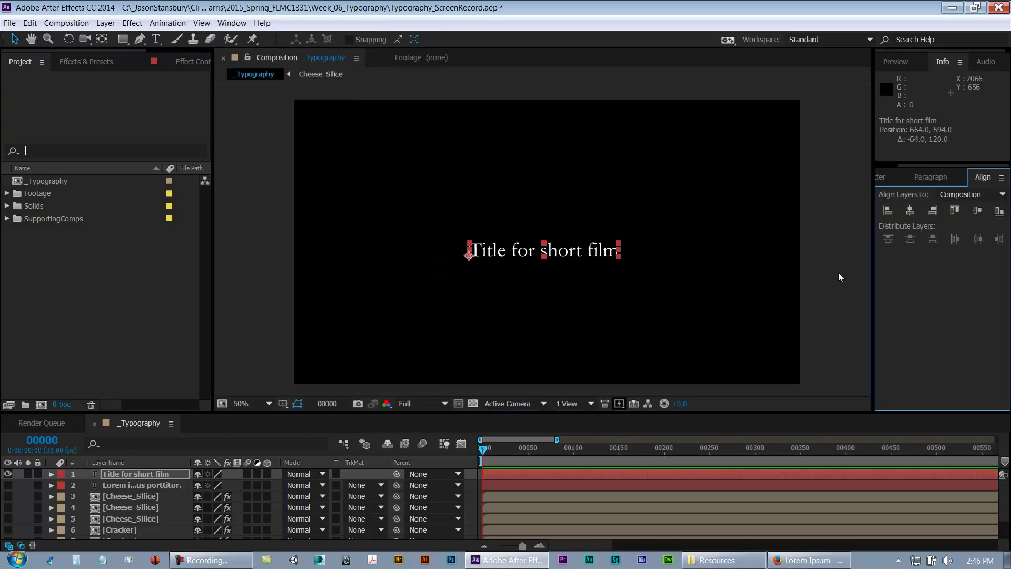
{"action": "left_click", "coordinate": [911, 210]}
{"action": "left_click", "coordinate": [971, 210]}
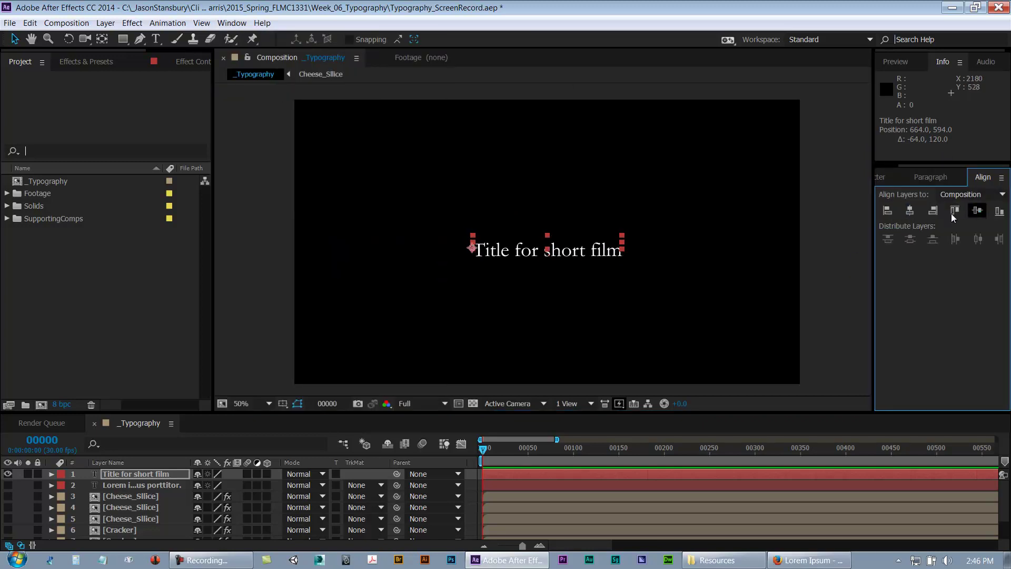
{"action": "left_click", "coordinate": [924, 178]}
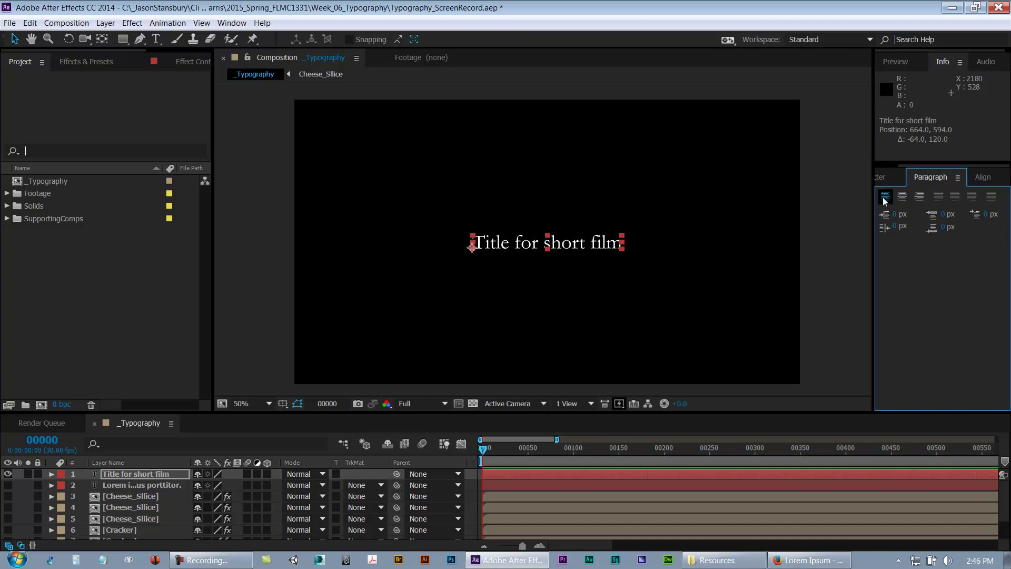
{"action": "left_click_drag", "start_coordinate": [905, 165], "coordinate": [861, 165]}
{"action": "left_click", "coordinate": [888, 178]}
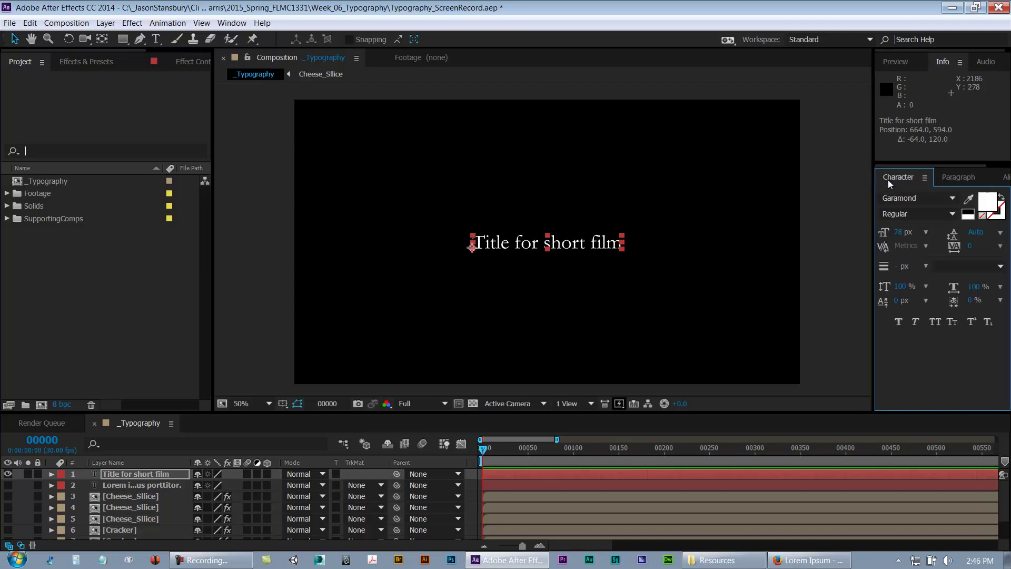
{"action": "left_click_drag", "start_coordinate": [901, 234], "coordinate": [925, 230]}
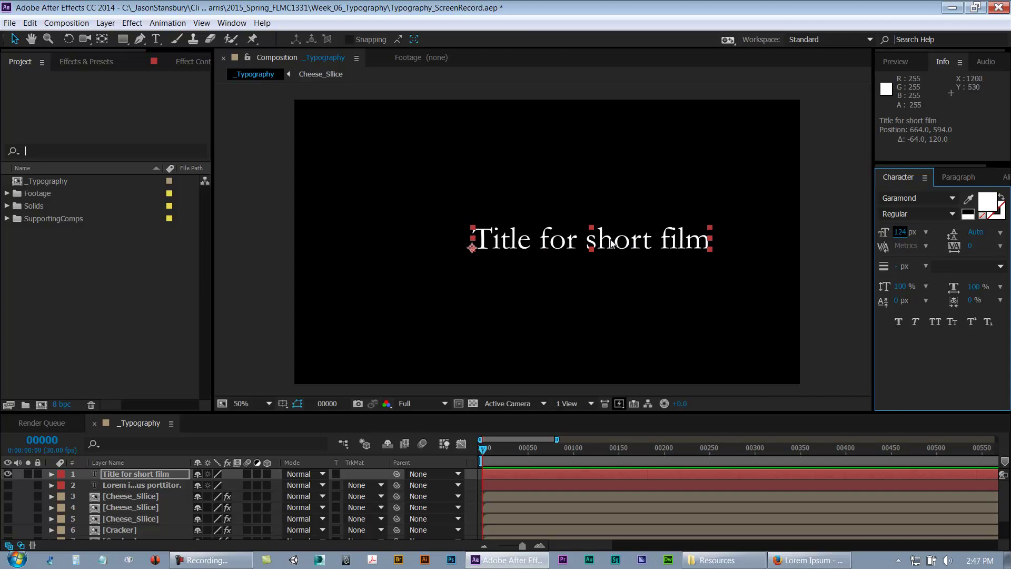
{"action": "mouse_move", "coordinate": [902, 233]}
{"action": "left_mouse_down"}
{"action": "mouse_move", "coordinate": [893, 232]}
{"action": "mouse_move", "coordinate": [915, 234]}
{"action": "left_mouse_up"}
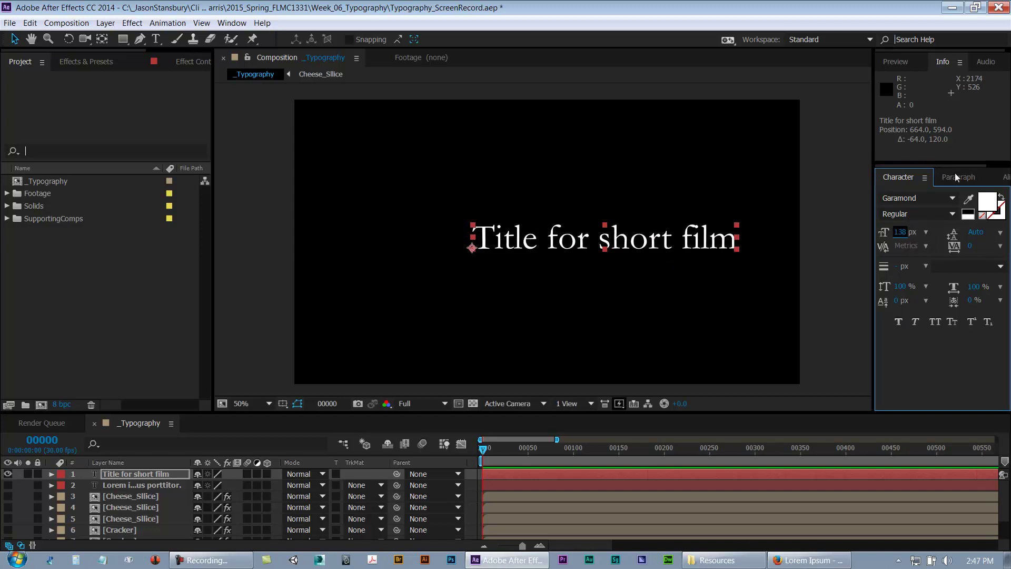
Step: Centre-align the title text, re-centre it horizontally, and scale its font size up
{"action": "left_click", "coordinate": [956, 176]}
{"action": "left_click", "coordinate": [903, 196]}
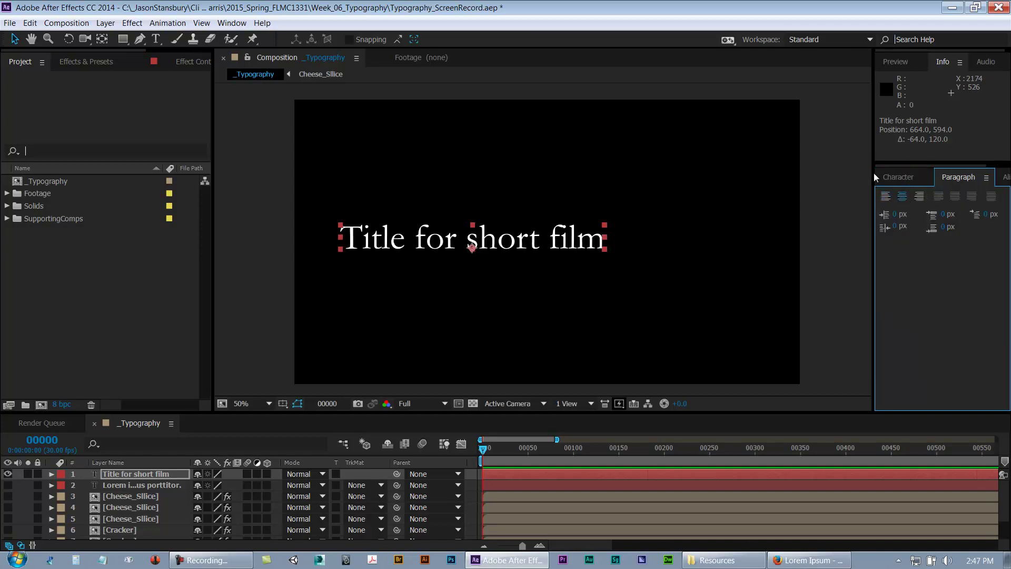
{"action": "left_click", "coordinate": [231, 23]}
{"action": "left_click", "coordinate": [271, 84]}
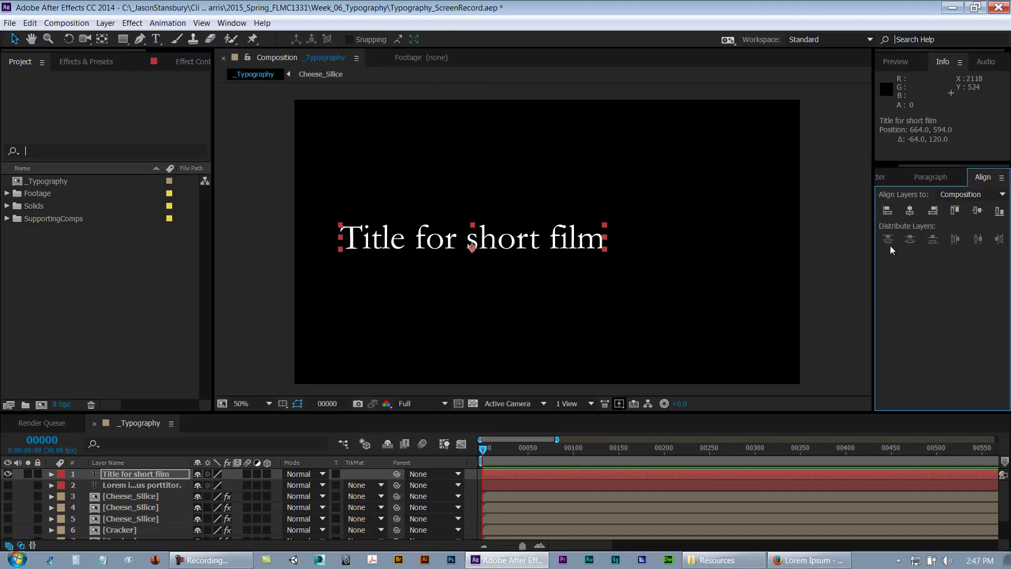
{"action": "left_click", "coordinate": [910, 211]}
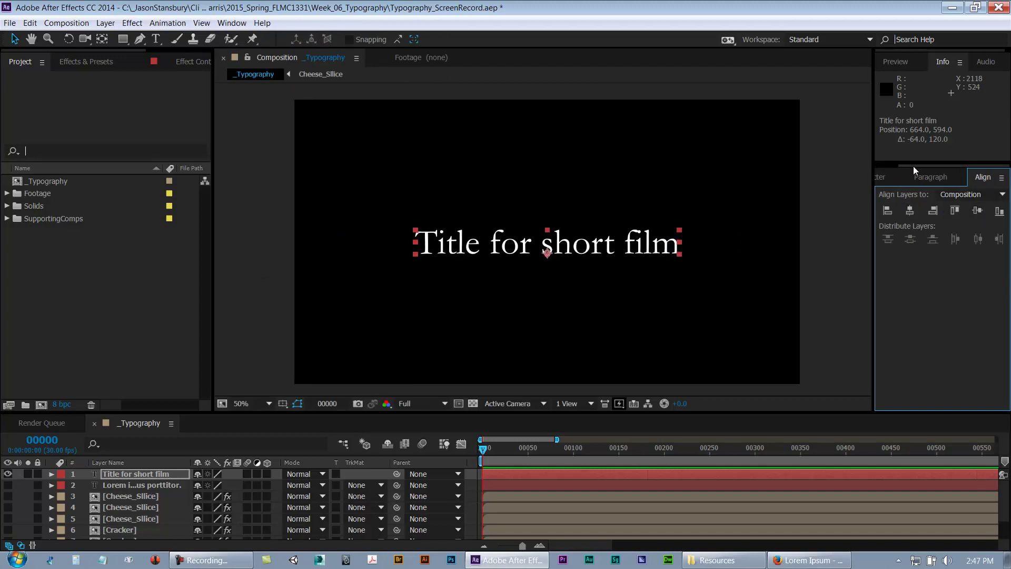
{"action": "left_click", "coordinate": [895, 179]}
{"action": "left_click_drag", "start_coordinate": [898, 231], "coordinate": [925, 231]}
Step: Set the title font size to 50, scrub it up to 115 px, and reselect the title layer
{"action": "left_click", "coordinate": [901, 232]}
{"action": "type", "text": "50"}
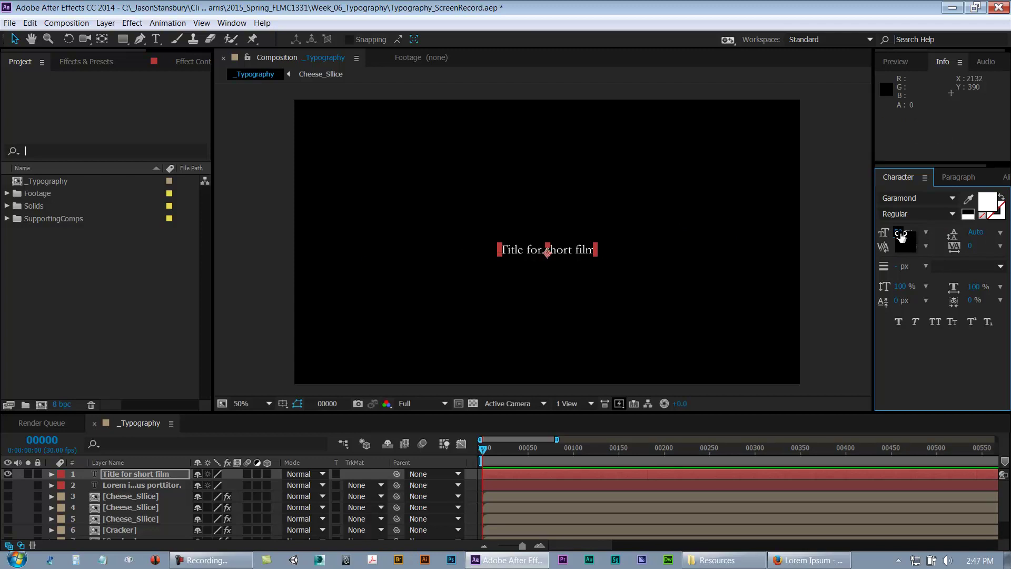
{"action": "left_click_drag", "start_coordinate": [900, 235], "coordinate": [939, 226]}
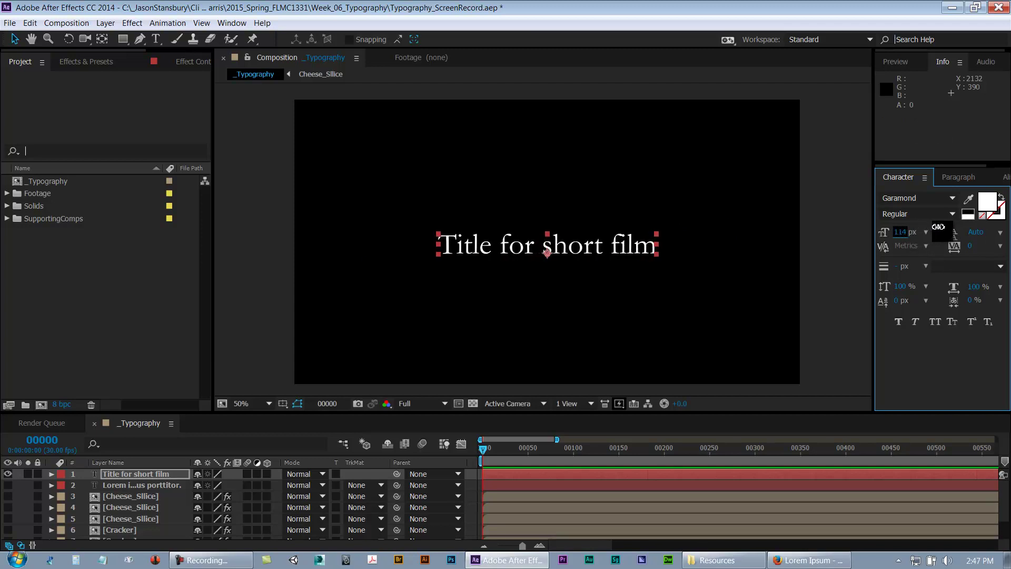
{"action": "left_click", "coordinate": [899, 234]}
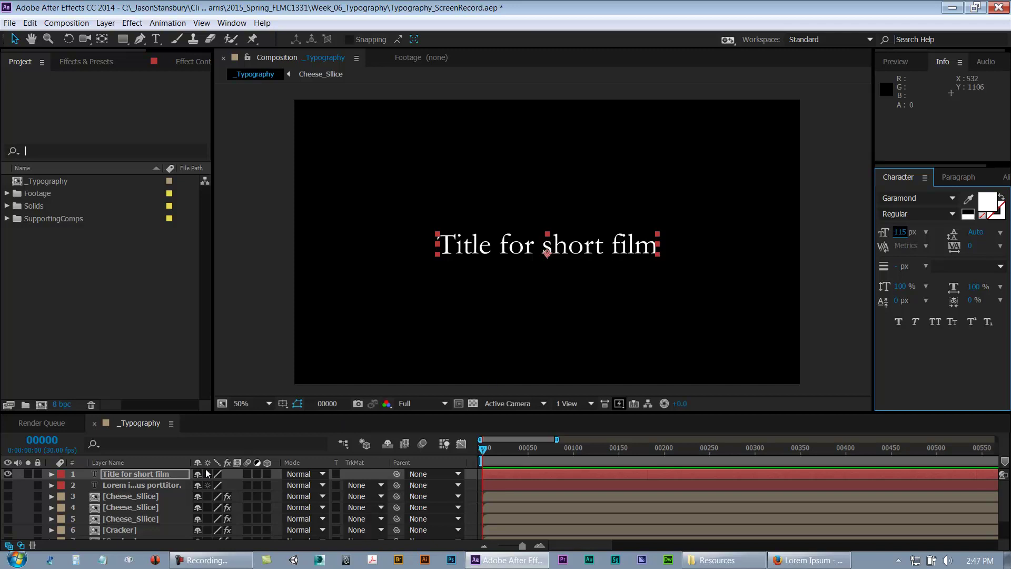
{"action": "left_click", "coordinate": [111, 484]}
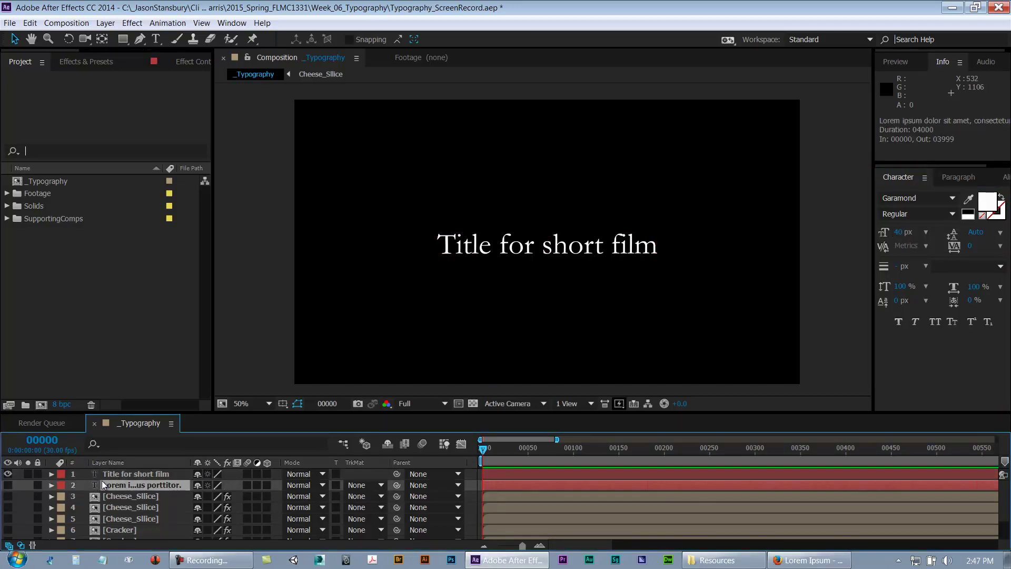
{"action": "left_click", "coordinate": [127, 474]}
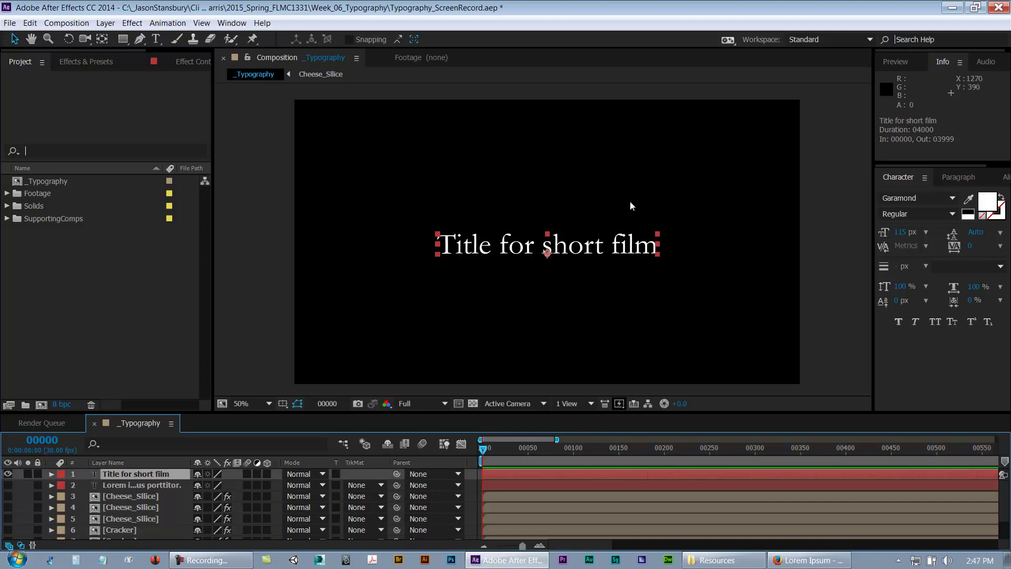
Step: Edit the title to read 'Short Film' by deleting 'Title for' and capitalising S and F
{"action": "double_click", "coordinate": [530, 244]}
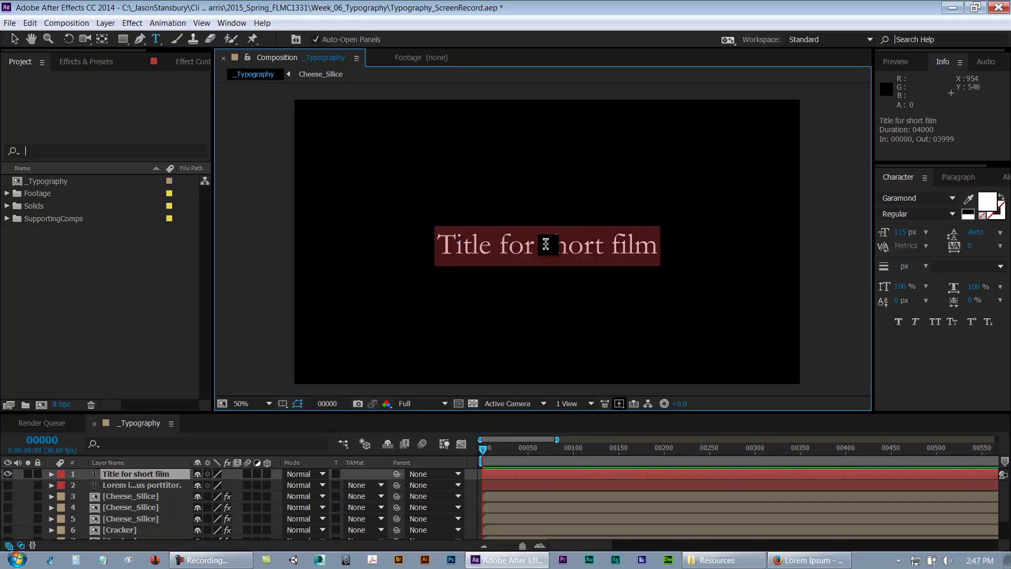
{"action": "left_click_drag", "start_coordinate": [543, 244], "coordinate": [388, 245]}
{"action": "key", "text": "BackSpace"}
{"action": "left_click_drag", "start_coordinate": [499, 255], "coordinate": [494, 250]}
{"action": "type", "text": "S"}
{"action": "left_click_drag", "start_coordinate": [558, 247], "coordinate": [576, 247]}
{"action": "type", "text": "F"}
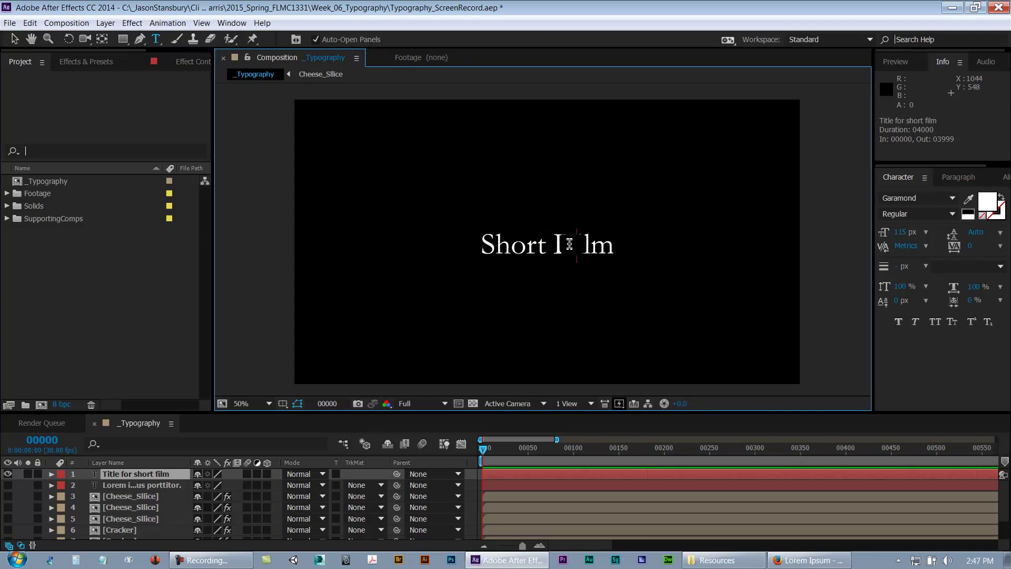
{"action": "left_click", "coordinate": [112, 481]}
Step: Select the Short Film layer, view it at full size, save the project, and browse the font list
{"action": "left_click", "coordinate": [137, 477]}
{"action": "key", "text": "/"}
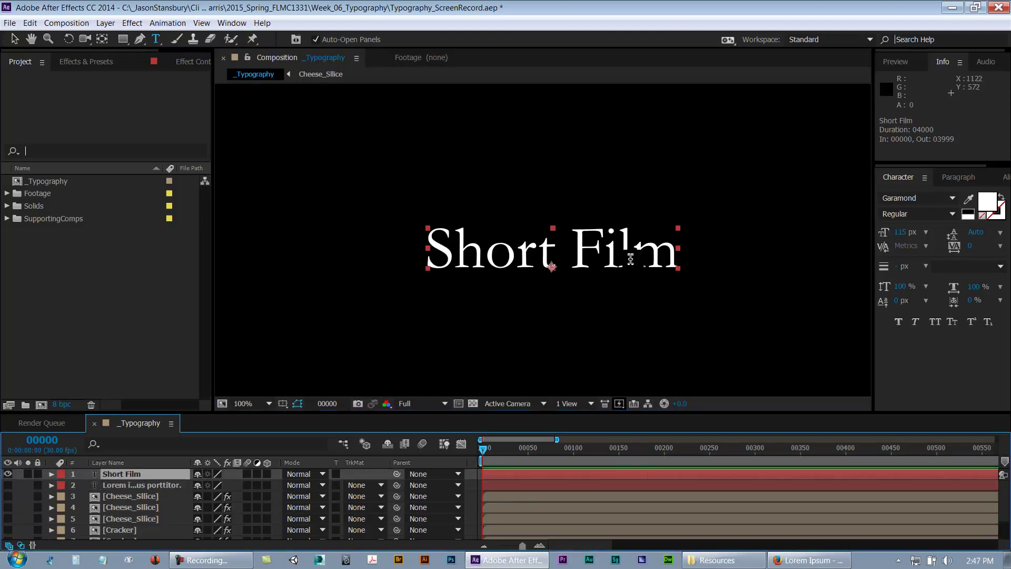
{"action": "left_click", "coordinate": [14, 39]}
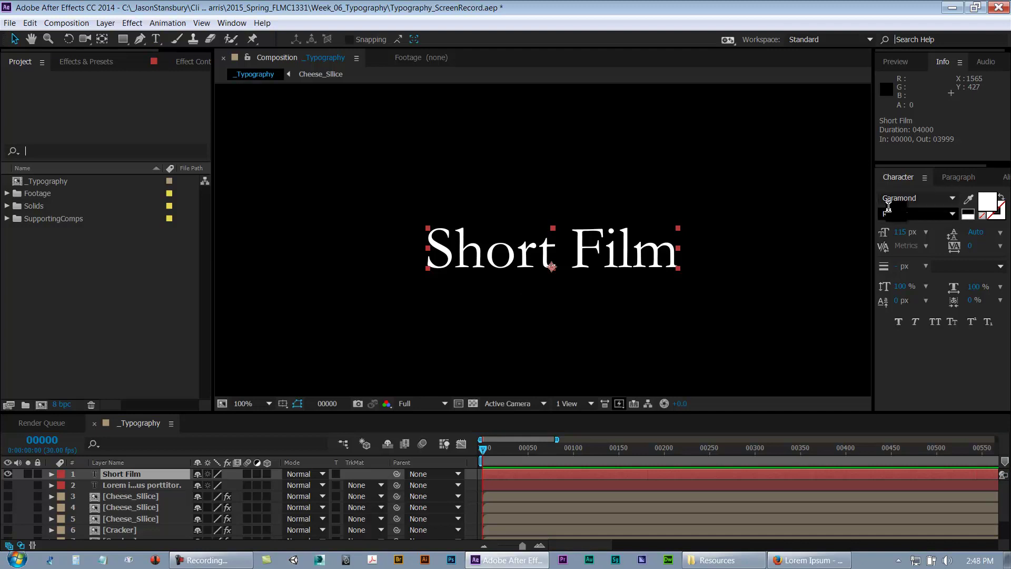
{"action": "key", "text": "ctrl+s"}
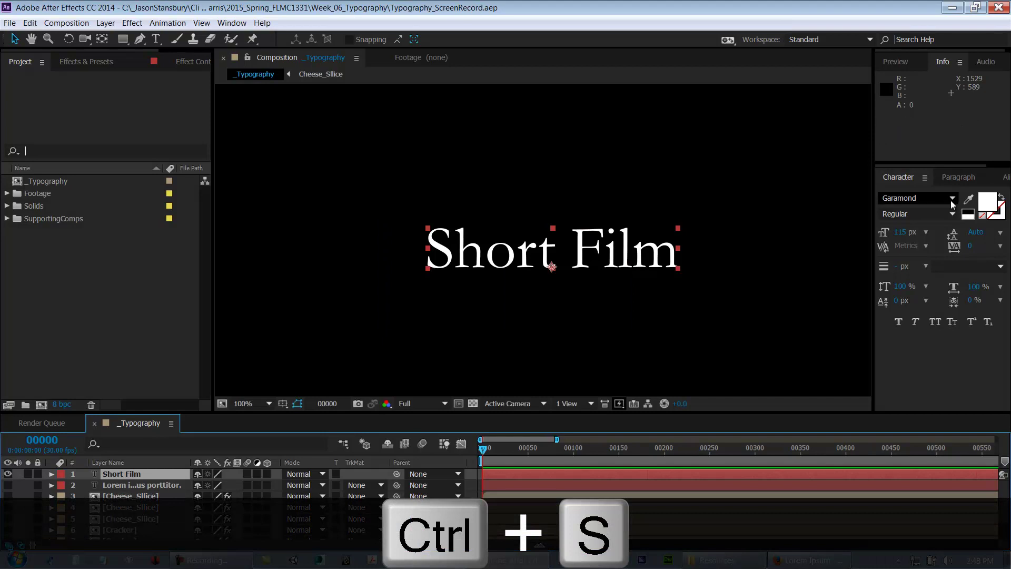
{"action": "left_click", "coordinate": [952, 199]}
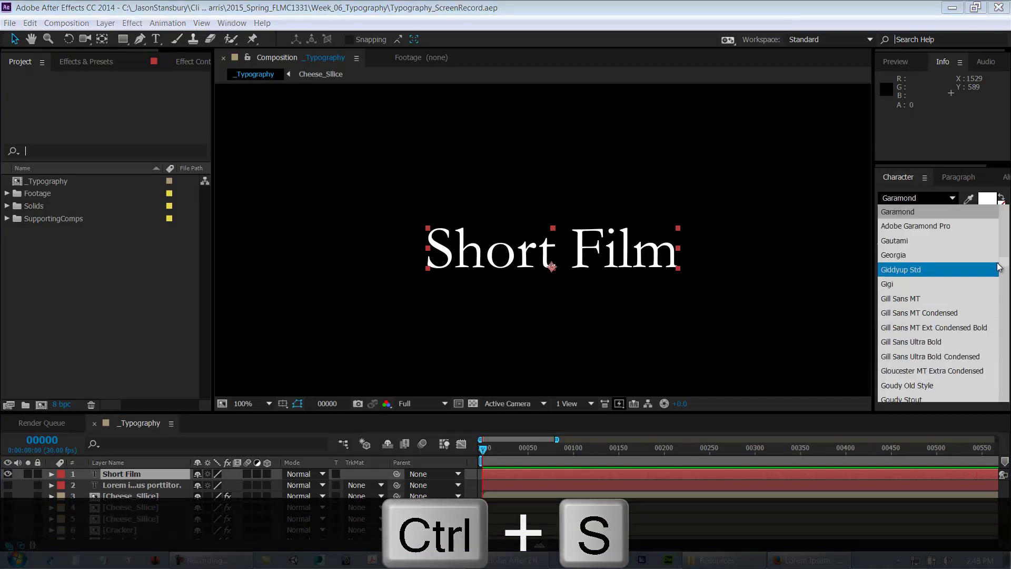
{"action": "scroll", "coordinate": [948, 316], "scroll_direction": "down", "scroll_amount": 15}
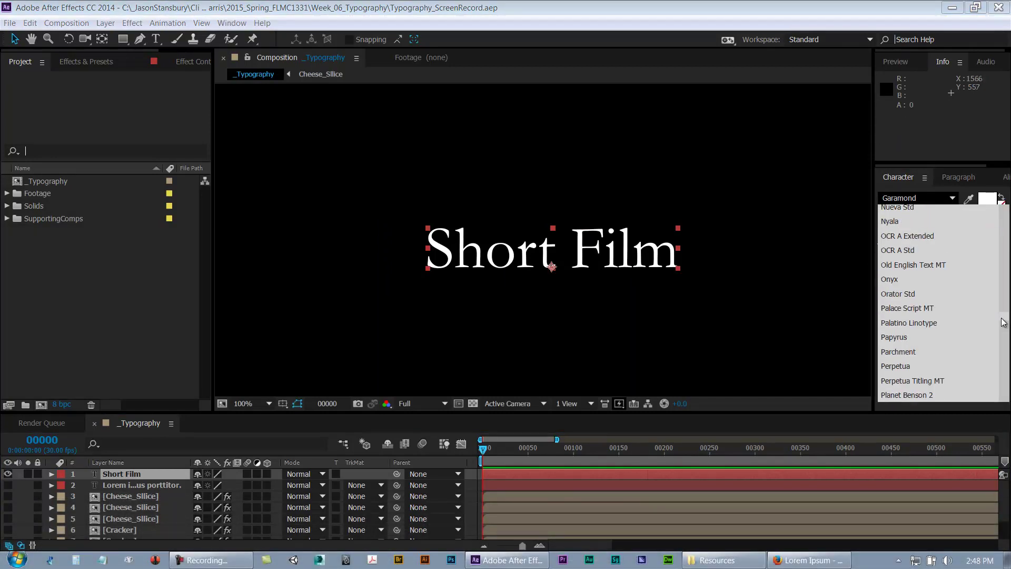
{"action": "scroll", "coordinate": [943, 252], "scroll_direction": "up", "scroll_amount": 20}
{"action": "left_click", "coordinate": [900, 154]}
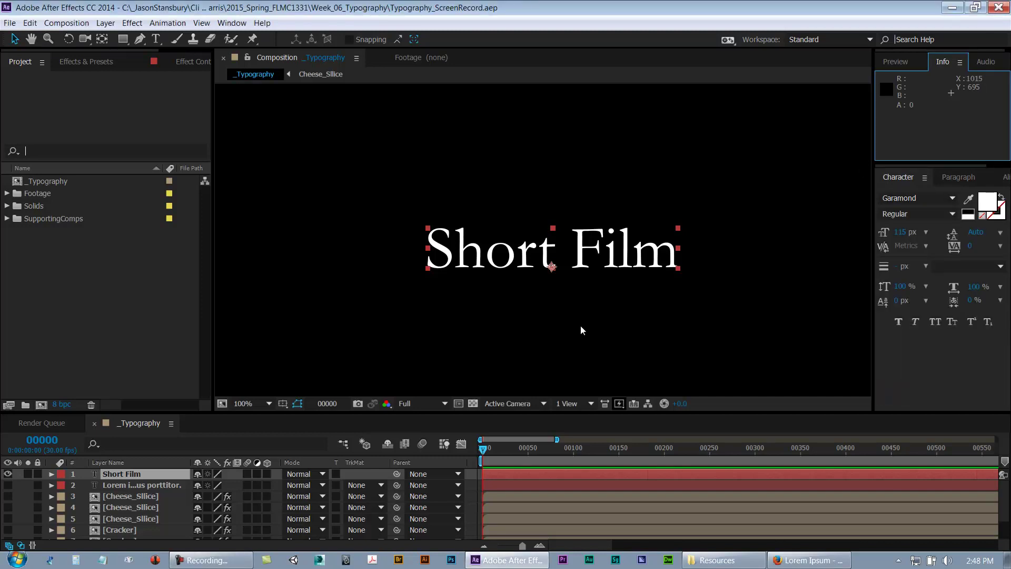
{"action": "key", "text": "ctrl+s"}
{"action": "key", "text": "h"}
{"action": "left_click_drag", "start_coordinate": [584, 317], "coordinate": [576, 316]}
{"action": "key", "text": "comma"}
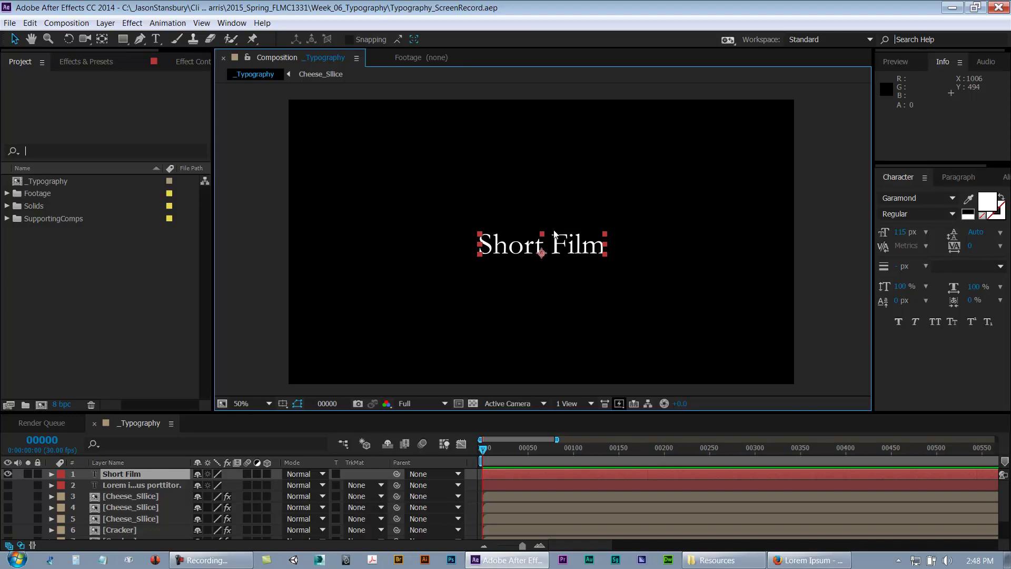
{"action": "key", "text": "period"}
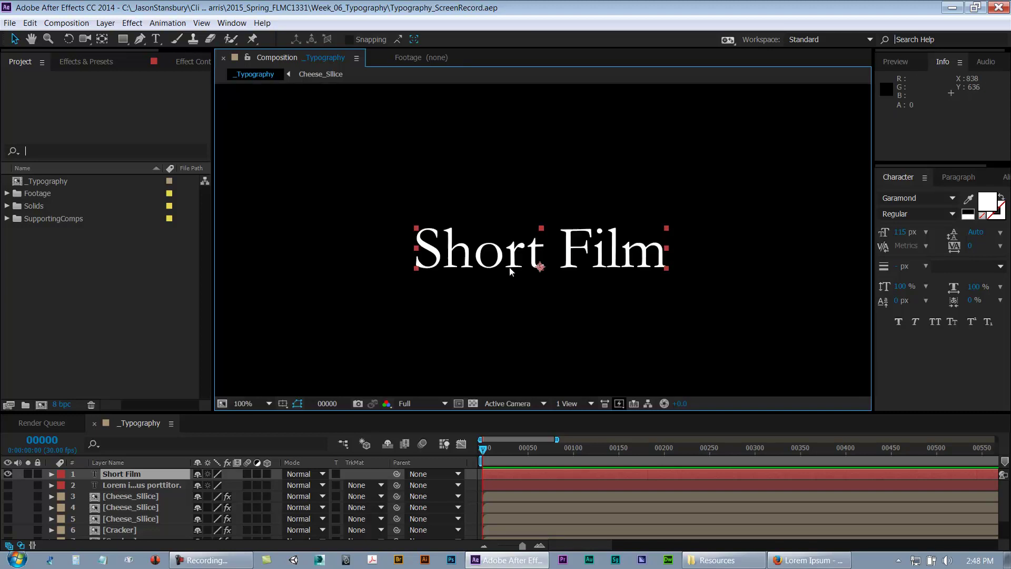
{"action": "key", "text": "comma"}
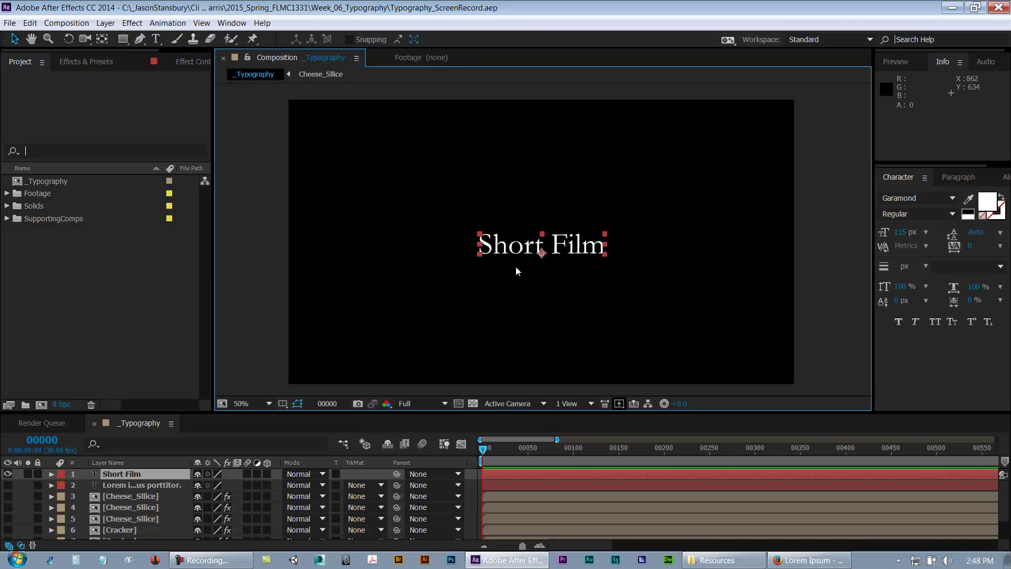
{"action": "key", "text": "period"}
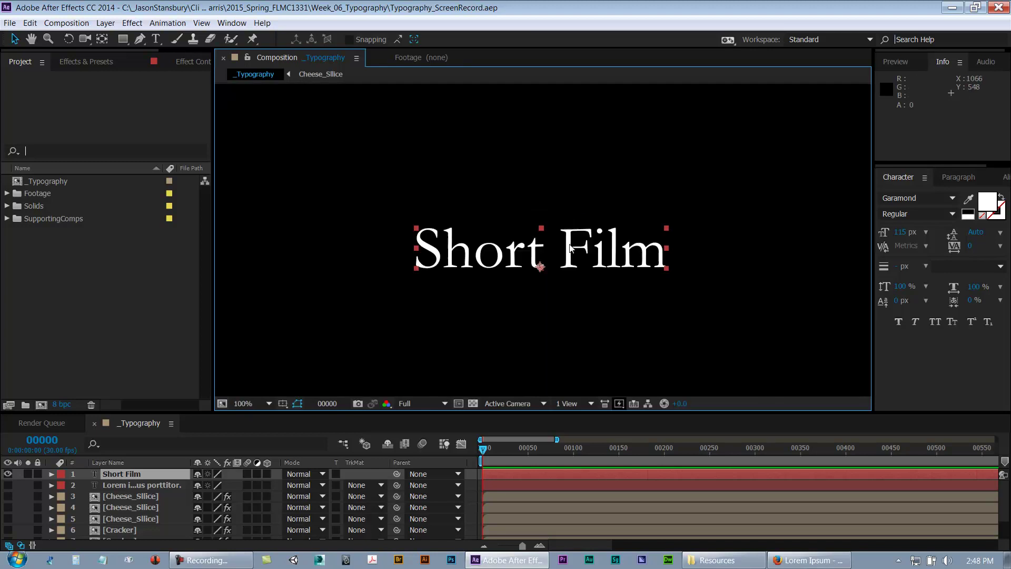
{"action": "left_click", "coordinate": [125, 472]}
{"action": "key", "text": "ctrl+s"}
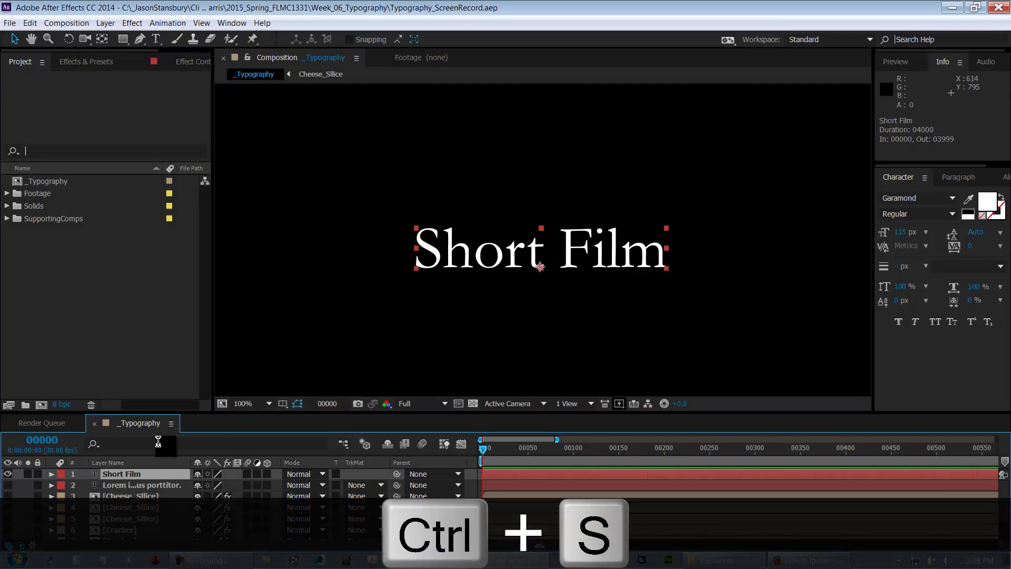
Step: Enter editing on the Short Film title and move the caret through its letters
{"action": "double_click", "coordinate": [445, 254]}
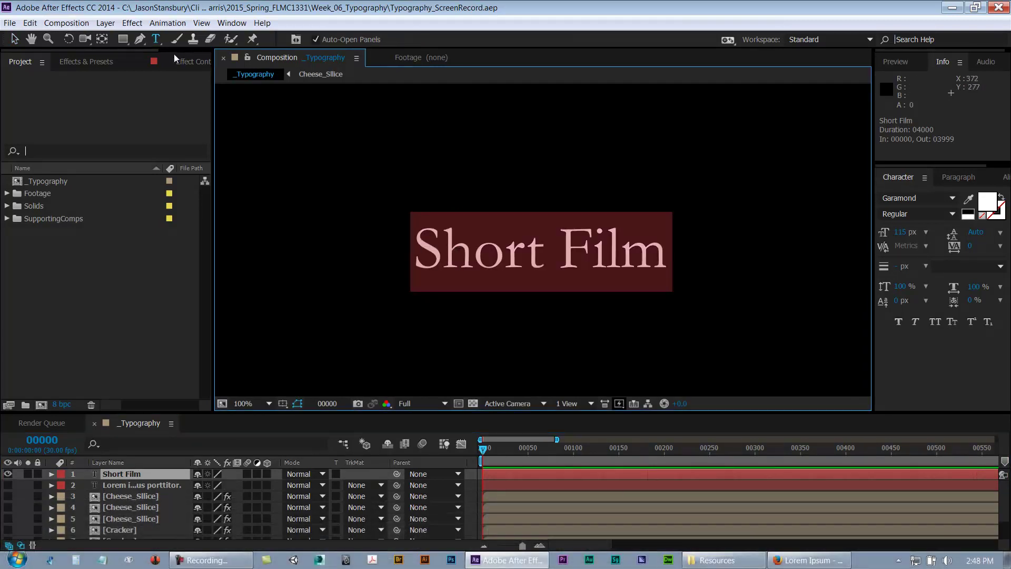
{"action": "left_click", "coordinate": [457, 266]}
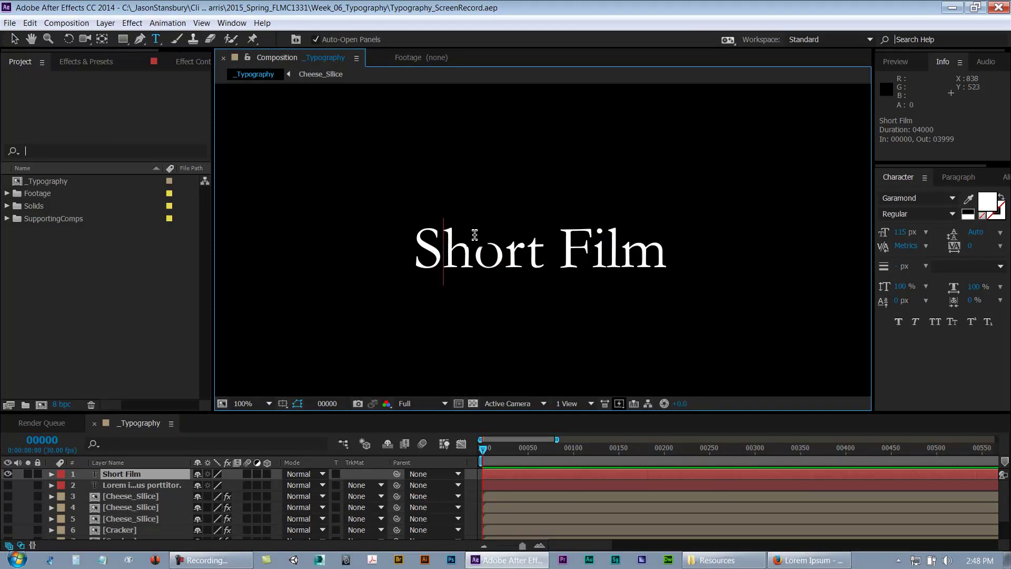
{"action": "key", "text": "Right"}
{"action": "key", "text": "Right"}
{"action": "key", "text": "Right"}
{"action": "key", "text": "Right"}
{"action": "key", "text": "Right"}
{"action": "key", "text": "Right"}
{"action": "left_click", "coordinate": [658, 267]}
{"action": "key", "text": "Left"}
{"action": "left_click", "coordinate": [447, 250]}
Step: Step the caret back and forth across the S–h, h–o and l–m pairs
{"action": "key", "text": "Right"}
{"action": "key", "text": "Right"}
{"action": "key", "text": "Left"}
{"action": "key", "text": "Left"}
{"action": "key", "text": "Right"}
{"action": "key", "text": "Right"}
{"action": "key", "text": "Right"}
{"action": "key", "text": "Right"}
{"action": "key", "text": "Right"}
{"action": "key", "text": "Right"}
{"action": "key", "text": "Right"}
{"action": "key", "text": "Right"}
{"action": "key", "text": "Right"}
{"action": "key", "text": "Left"}
{"action": "key", "text": "Left"}
{"action": "key", "text": "Left"}
{"action": "key", "text": "Left"}
{"action": "key", "text": "Left"}
{"action": "key", "text": "Left"}
{"action": "key", "text": "Left"}
{"action": "key", "text": "Left"}
{"action": "key", "text": "Left"}
{"action": "key", "text": "Right"}
{"action": "key", "text": "Left"}
{"action": "left_click", "coordinate": [476, 255]}
{"action": "key", "text": "Left"}
{"action": "key", "text": "Right"}
{"action": "key", "text": "Right"}
{"action": "key", "text": "Right"}
{"action": "key", "text": "Right"}
{"action": "key", "text": "Right"}
{"action": "key", "text": "Right"}
{"action": "key", "text": "Right"}
{"action": "key", "text": "Right"}
{"action": "key", "text": "Left"}
{"action": "key", "text": "Left"}
{"action": "key", "text": "Left"}
{"action": "key", "text": "Left"}
{"action": "key", "text": "Left"}
{"action": "key", "text": "Left"}
{"action": "key", "text": "Left"}
{"action": "key", "text": "Home"}
Step: Settle the caret between h and o, ready for kerning
{"action": "left_click", "coordinate": [477, 253]}
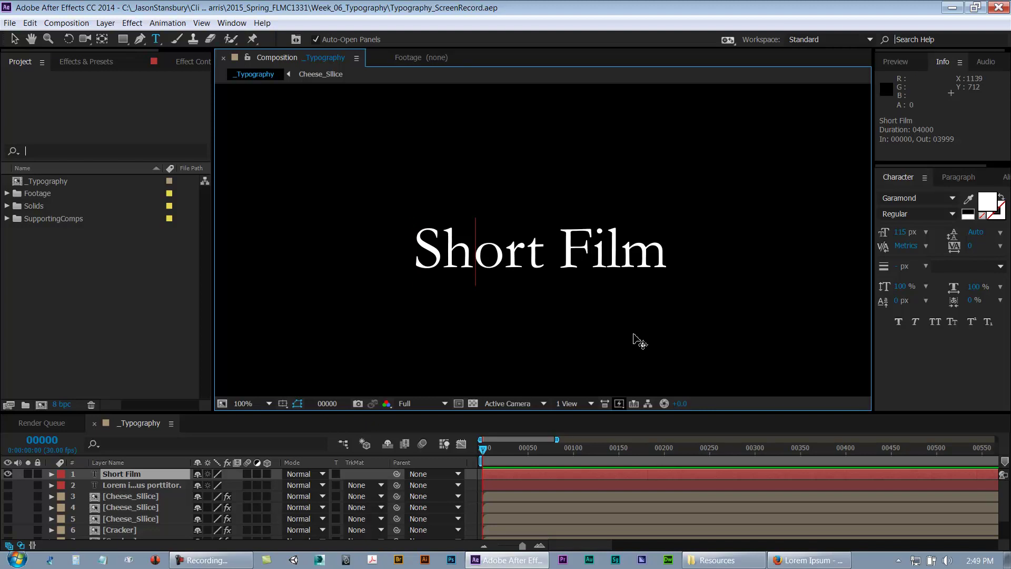
{"action": "key", "text": "Right"}
{"action": "key", "text": "Left"}
{"action": "key", "text": "Left"}
{"action": "key", "text": "Right"}
{"action": "key", "text": "Right"}
{"action": "key", "text": "Left"}
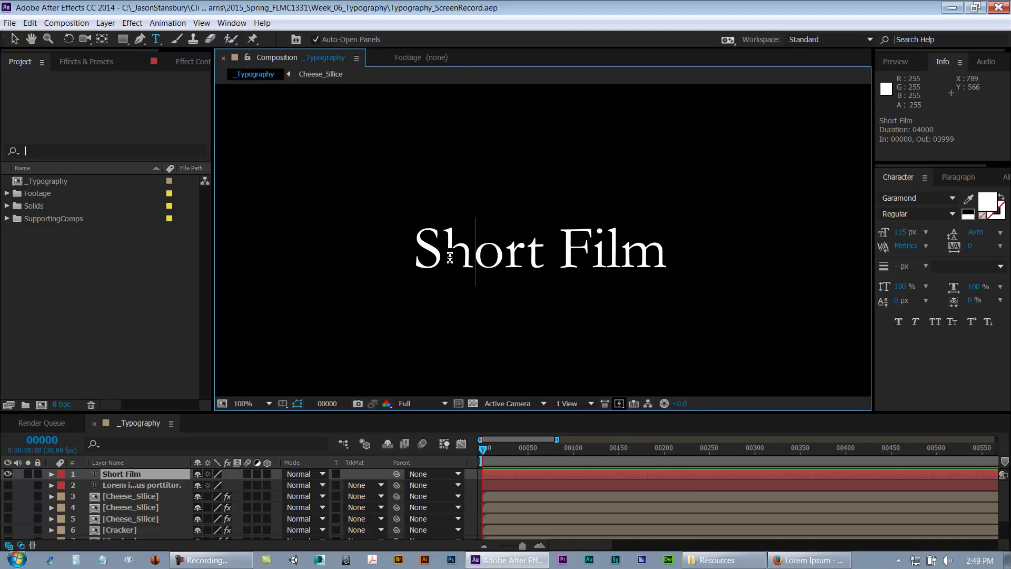
Step: Widen kerning on the h–o, o–r and r–t pairs, with r–t reaching 120
{"action": "key", "text": "alt+Left"}
{"action": "key", "text": "alt+Left"}
{"action": "key", "text": "alt+Left"}
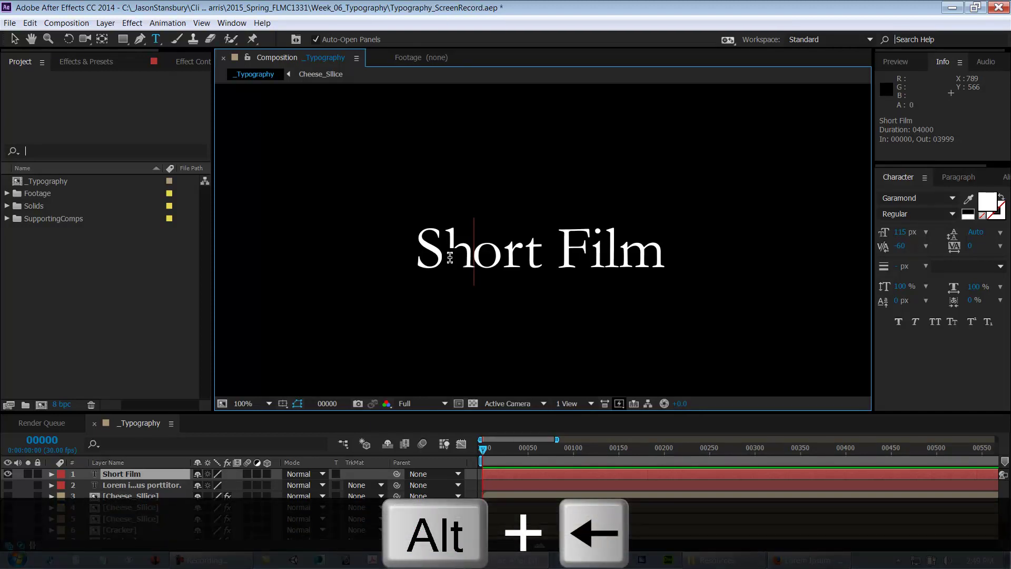
{"action": "key", "text": "alt+Right"}
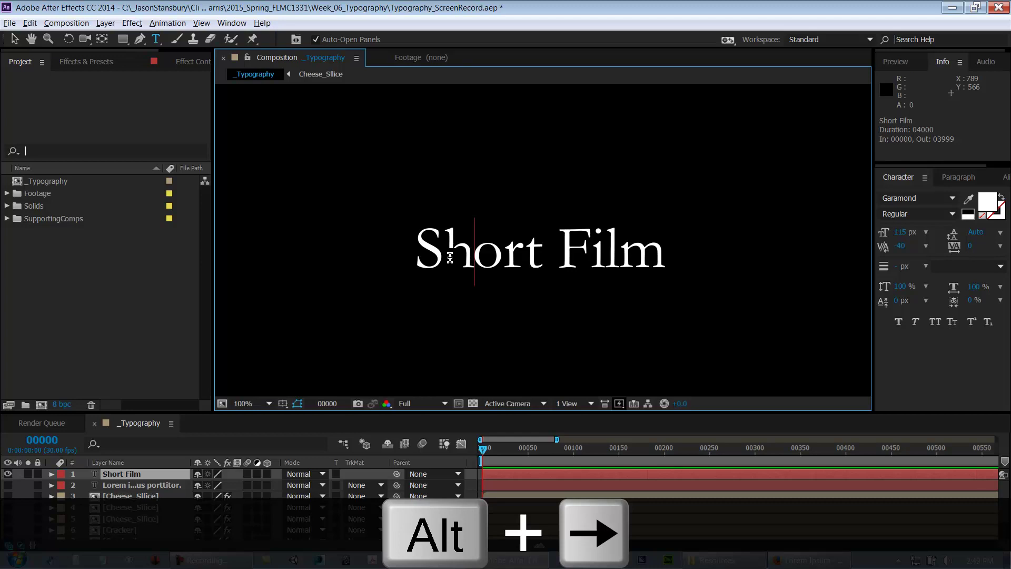
{"action": "key", "text": "alt+Right"}
{"action": "key", "text": "alt+Right"}
{"action": "key", "text": "alt+Right"}
{"action": "key", "text": "alt+Right"}
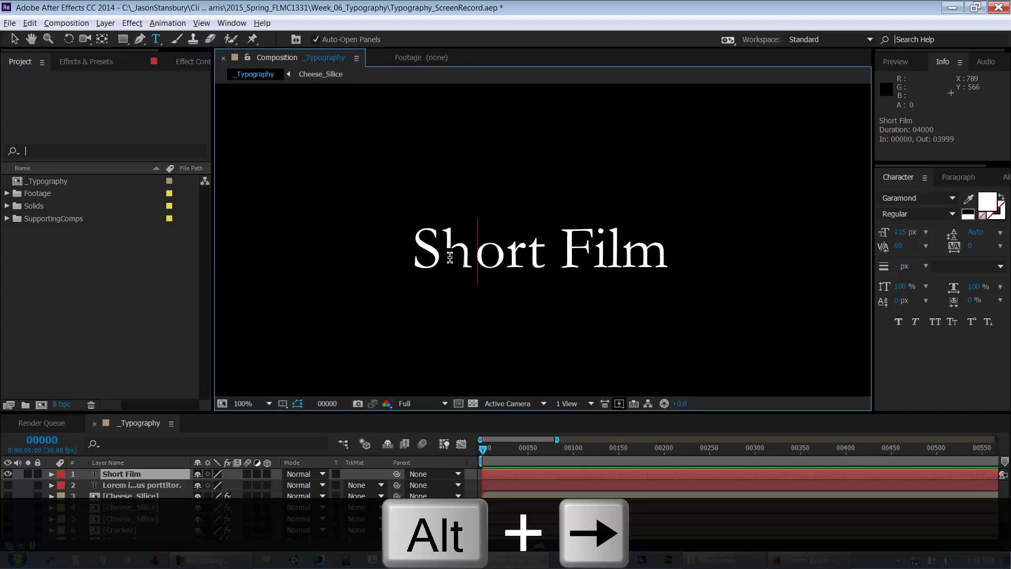
{"action": "key", "text": "alt+Right"}
{"action": "key", "text": "Right"}
{"action": "key", "text": "alt+Right"}
{"action": "key", "text": "alt+Right"}
{"action": "key", "text": "alt+Right"}
{"action": "key", "text": "alt+Right"}
{"action": "key", "text": "alt+Right"}
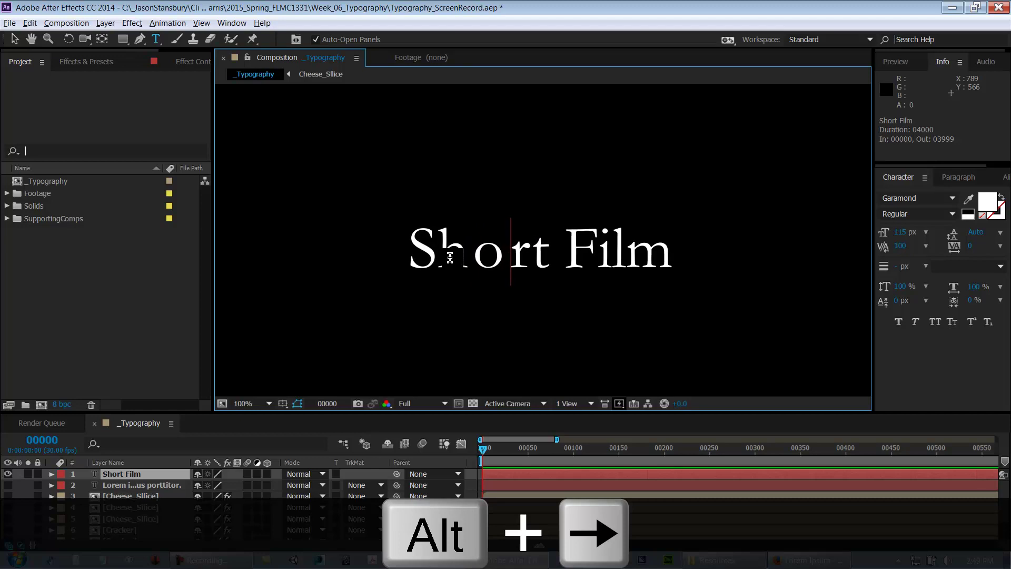
{"action": "key", "text": "Right"}
{"action": "key", "text": "alt+Right"}
{"action": "key", "text": "alt+Right"}
{"action": "key", "text": "alt+Right"}
{"action": "key", "text": "alt+Right"}
{"action": "key", "text": "alt+Right"}
{"action": "key", "text": "alt+Right"}
Step: Back out the latest kerning adjustments with Alt+Left and Ctrl+Z
{"action": "key", "text": "Left"}
{"action": "key", "text": "Left"}
{"action": "key", "text": "Left"}
{"action": "key", "text": "Left"}
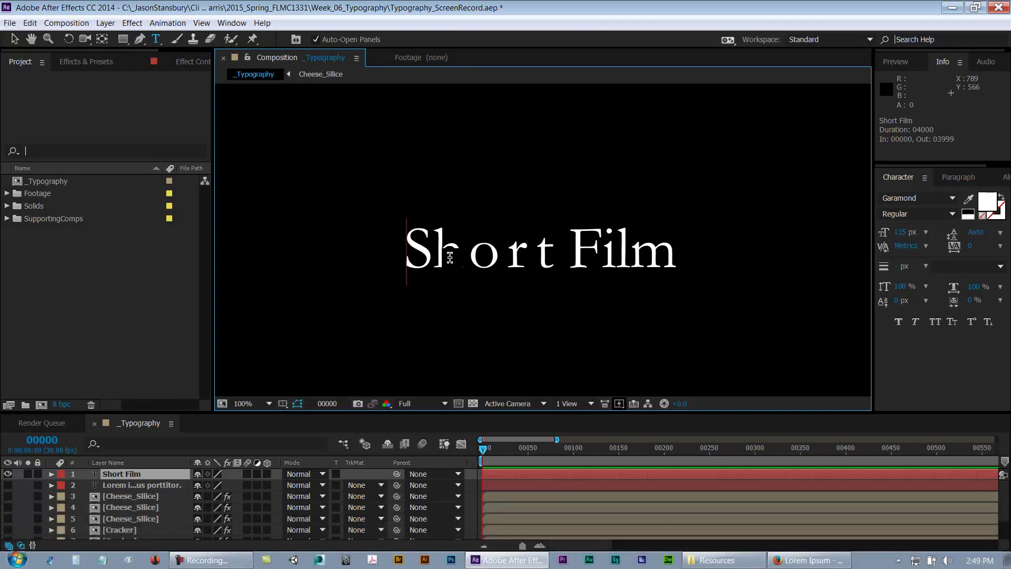
{"action": "key", "text": "Left"}
{"action": "key", "text": "alt+Left"}
{"action": "key", "text": "alt+Left"}
{"action": "key", "text": "ctrl+z"}
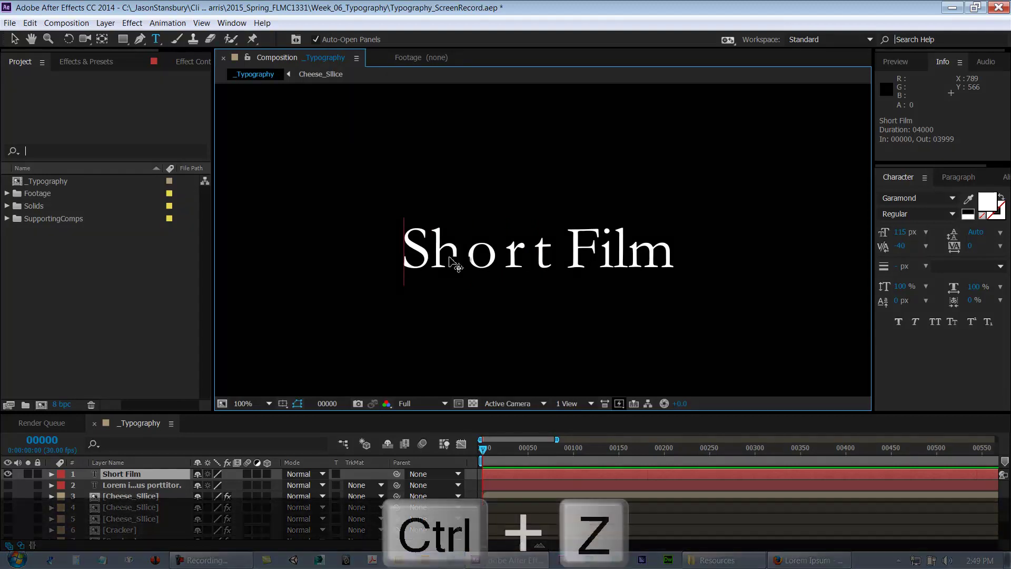
Step: Widen the S–h gap in several increments
{"action": "key", "text": "Right"}
{"action": "key", "text": "alt+Left"}
{"action": "key", "text": "alt+Right"}
{"action": "key", "text": "alt+Right"}
{"action": "key", "text": "alt+Right"}
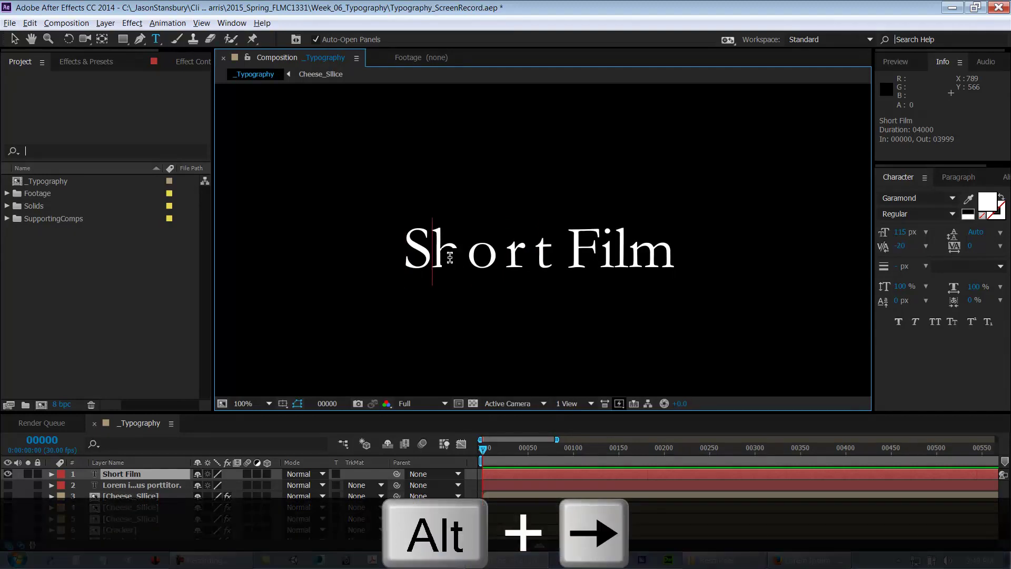
{"action": "key", "text": "alt+Right"}
{"action": "key", "text": "alt+Right"}
{"action": "key", "text": "alt+Right"}
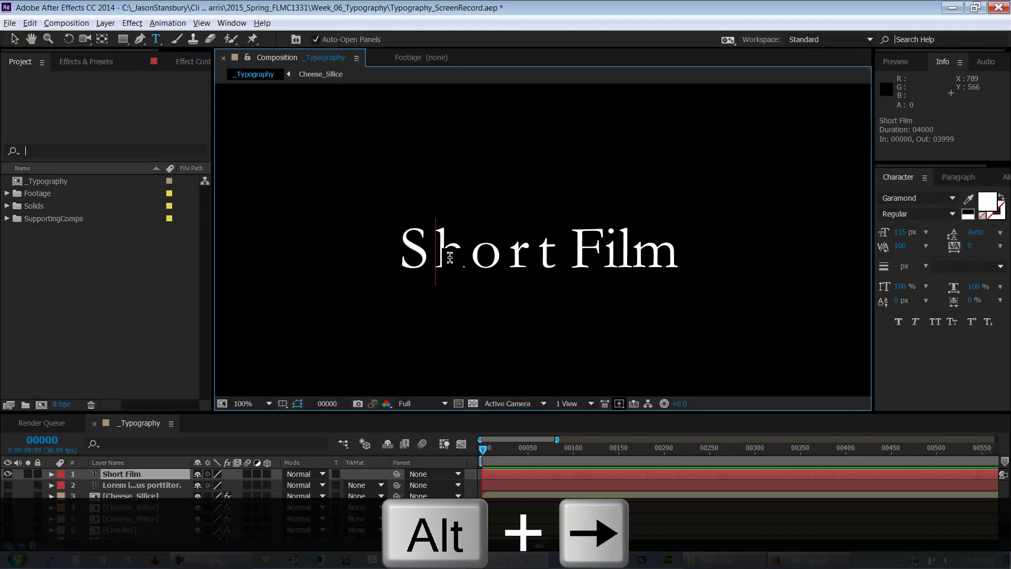
{"action": "left_click", "coordinate": [604, 250]}
Step: Widen the F–i and i–l spacing and finish editing the title
{"action": "key", "text": "alt+Right"}
{"action": "key", "text": "alt+Right"}
{"action": "key", "text": "alt+Right"}
{"action": "key", "text": "alt+Right"}
{"action": "key", "text": "alt+Right"}
{"action": "key", "text": "Right"}
{"action": "key", "text": "alt+Right"}
{"action": "key", "text": "alt+Right"}
{"action": "key", "text": "alt+Right"}
{"action": "key", "text": "alt+Right"}
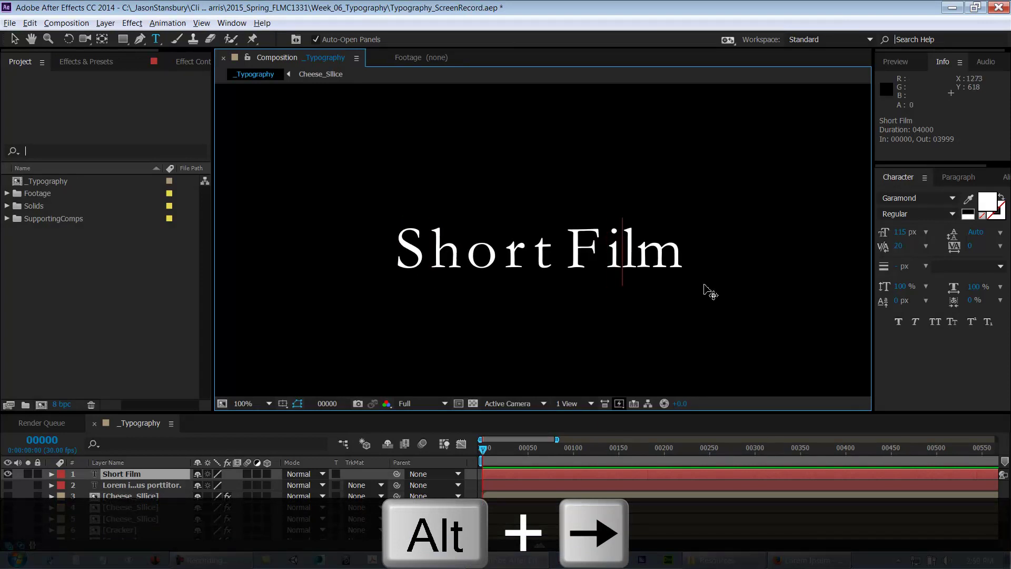
{"action": "key", "text": "alt+Right"}
{"action": "key", "text": "alt+Right"}
{"action": "key", "text": "alt+Right"}
{"action": "key", "text": "alt+Right"}
{"action": "key", "text": "alt+Right"}
{"action": "key", "text": "alt+Right"}
{"action": "key", "text": "alt+Right"}
{"action": "key", "text": "alt+Right"}
{"action": "key", "text": "alt+Right"}
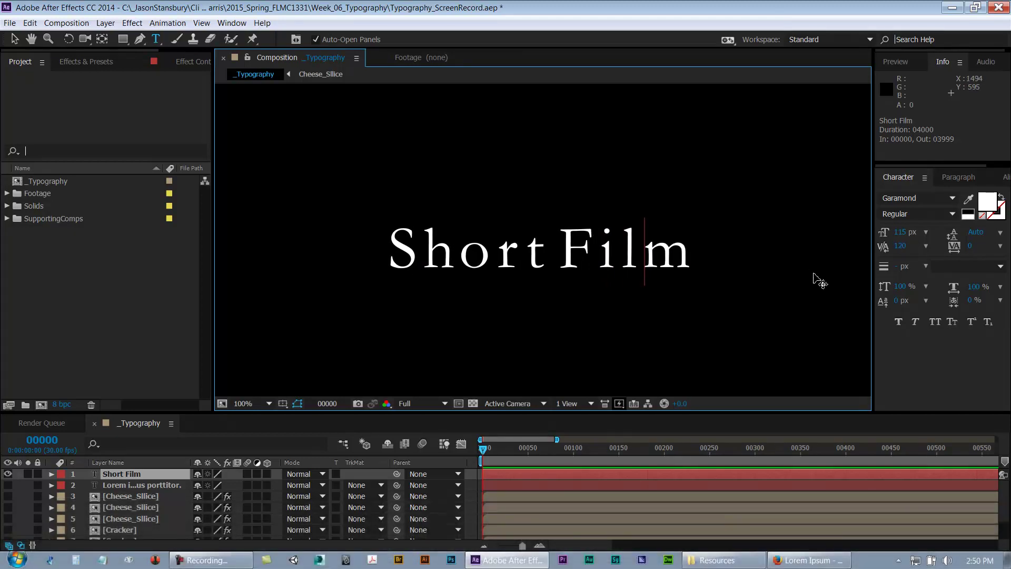
{"action": "left_click", "coordinate": [14, 39]}
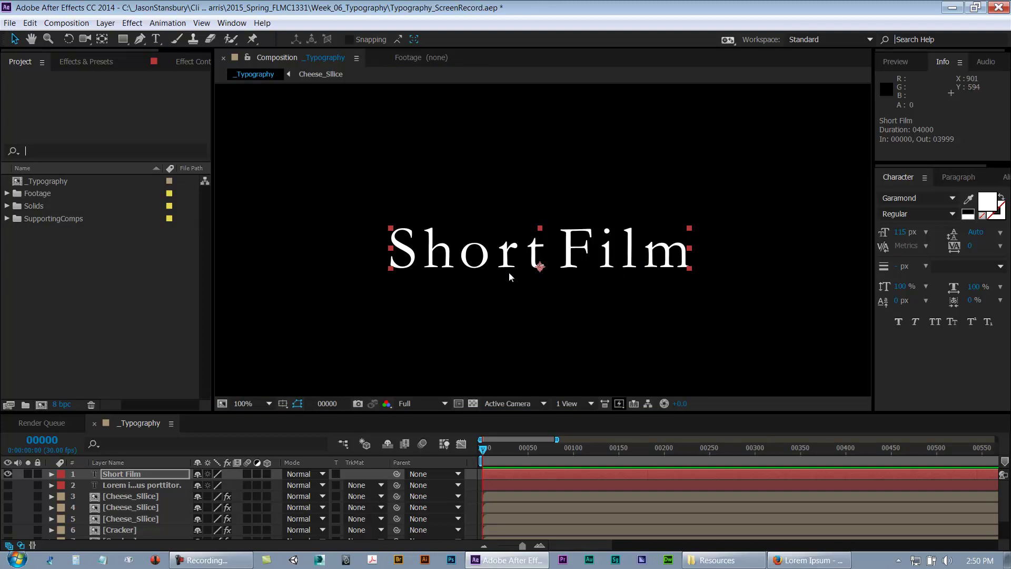
Step: Re-enter the title and tighten the i–l and l–m letter pairs
{"action": "left_click", "coordinate": [647, 260]}
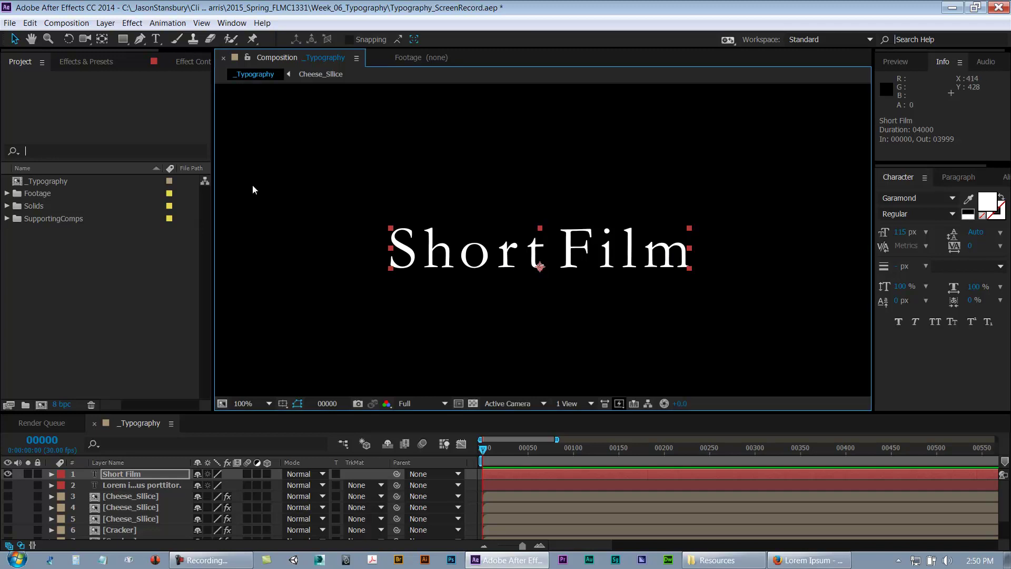
{"action": "left_click", "coordinate": [156, 38]}
{"action": "left_click", "coordinate": [645, 253]}
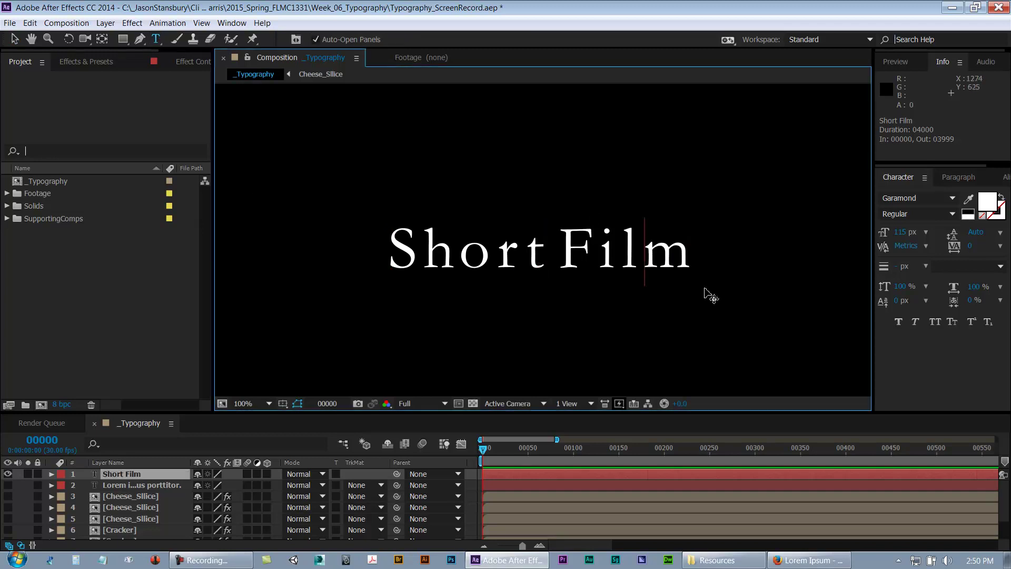
{"action": "key", "text": "Left"}
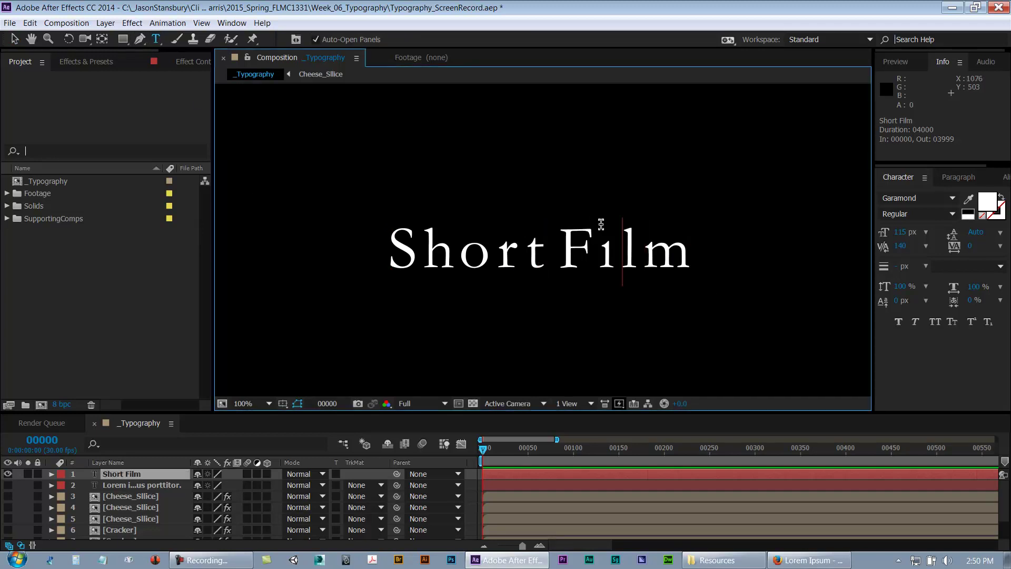
{"action": "key", "text": "alt+Left"}
{"action": "key", "text": "alt+Left"}
{"action": "key", "text": "alt+Left"}
{"action": "key", "text": "alt+Left"}
{"action": "key", "text": "alt+Left"}
{"action": "key", "text": "alt+Left"}
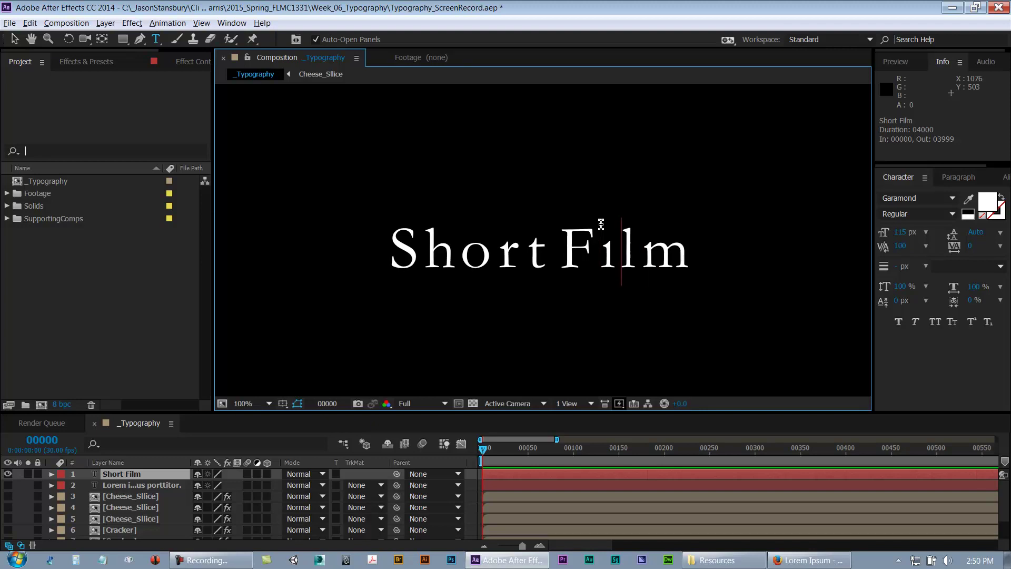
{"action": "key", "text": "Right"}
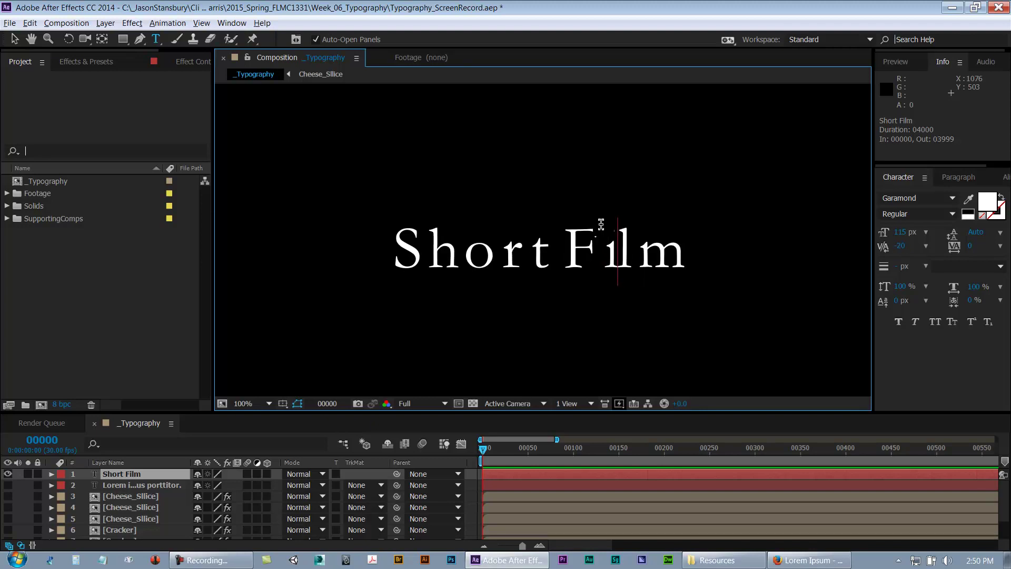
{"action": "key", "text": "alt+Left"}
{"action": "key", "text": "alt+Left"}
{"action": "key", "text": "alt+Left"}
{"action": "key", "text": "alt+Left"}
Step: Tighten F–i, the Short–Film word gap, and set o–r spacing to 20
{"action": "key", "text": "alt+Left"}
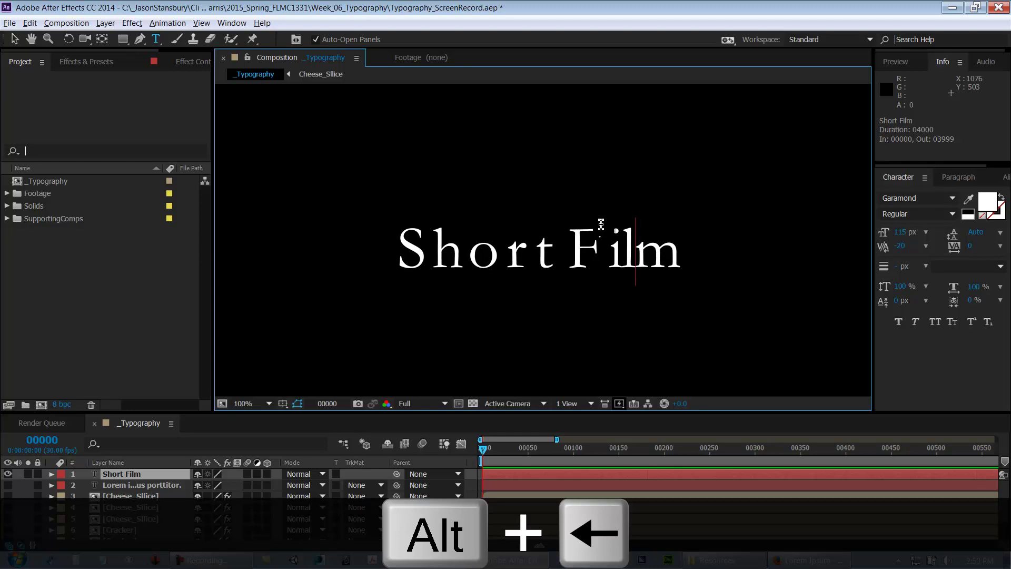
{"action": "key", "text": "Left"}
{"action": "key", "text": "Left"}
{"action": "key", "text": "alt+Left"}
{"action": "key", "text": "alt+Left"}
{"action": "key", "text": "alt+Left"}
{"action": "key", "text": "alt+Left"}
{"action": "key", "text": "alt+Left"}
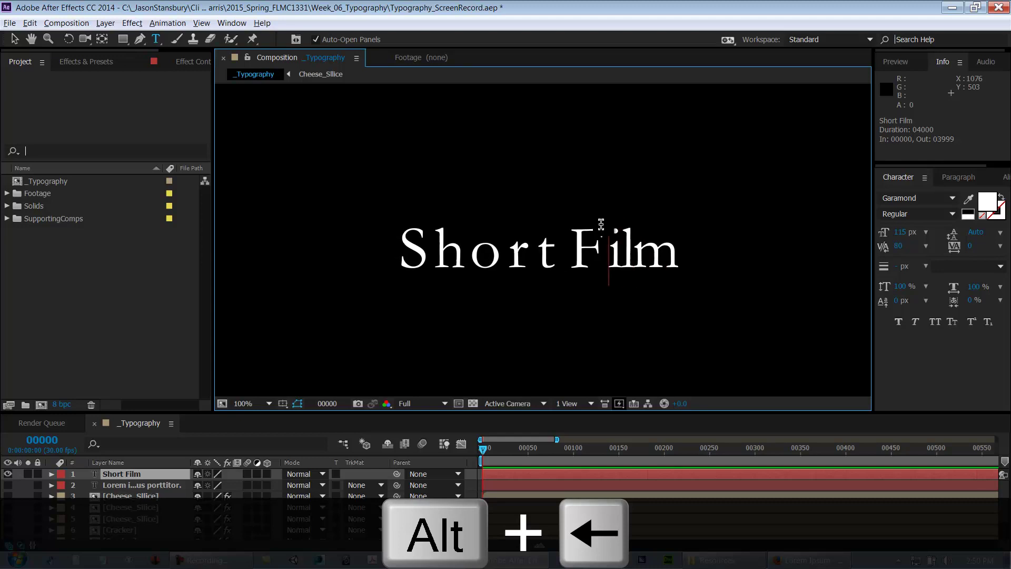
{"action": "key", "text": "alt+Left"}
{"action": "key", "text": "alt+Left"}
{"action": "key", "text": "alt+Left"}
{"action": "key", "text": "alt+Left"}
{"action": "key", "text": "alt+Left"}
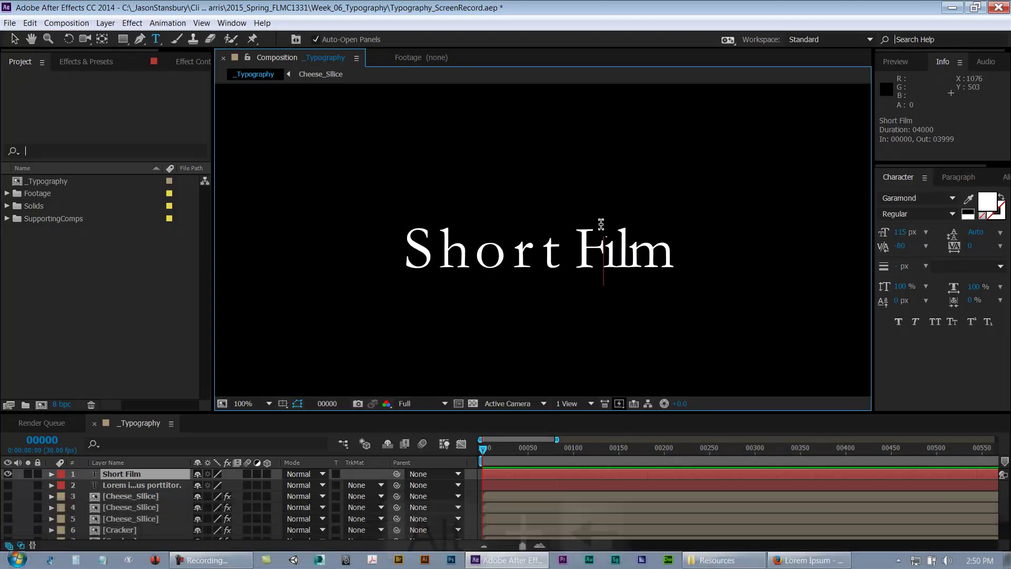
{"action": "key", "text": "Left"}
{"action": "key", "text": "Left"}
{"action": "key", "text": "alt+Left"}
{"action": "key", "text": "alt+Left"}
{"action": "key", "text": "alt+Left"}
{"action": "key", "text": "alt+Left"}
{"action": "key", "text": "alt+Left"}
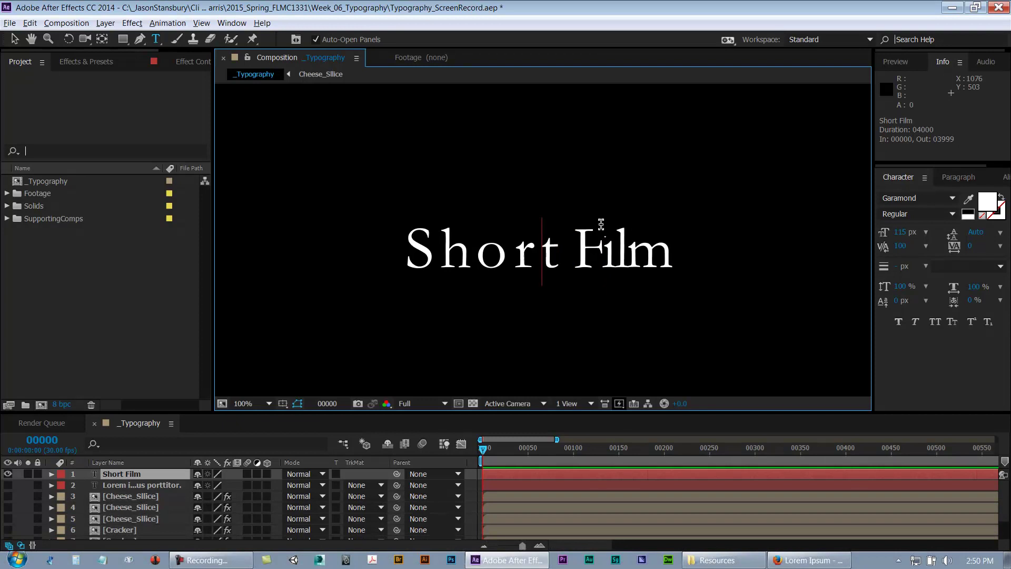
{"action": "key", "text": "alt+Left"}
{"action": "key", "text": "Left"}
{"action": "key", "text": "Left"}
{"action": "key", "text": "alt+Left"}
{"action": "key", "text": "alt+Left"}
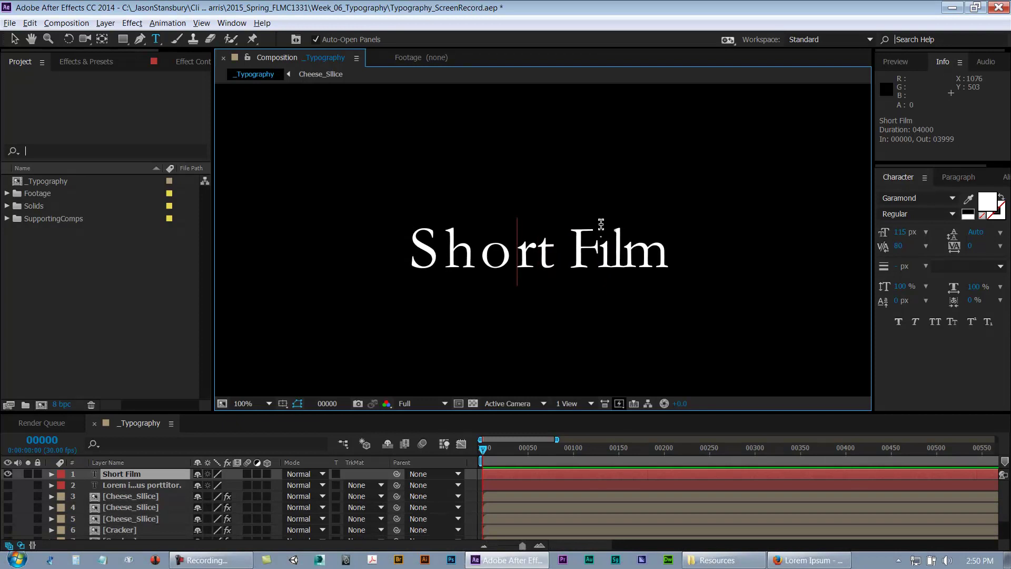
{"action": "key", "text": "alt+Left"}
{"action": "key", "text": "alt+Left"}
{"action": "key", "text": "alt+Left"}
{"action": "key", "text": "alt+Left"}
{"action": "key", "text": "alt+Left"}
{"action": "key", "text": "alt+Left"}
{"action": "key", "text": "alt+Left"}
{"action": "key", "text": "alt+Left"}
{"action": "key", "text": "alt+Left"}
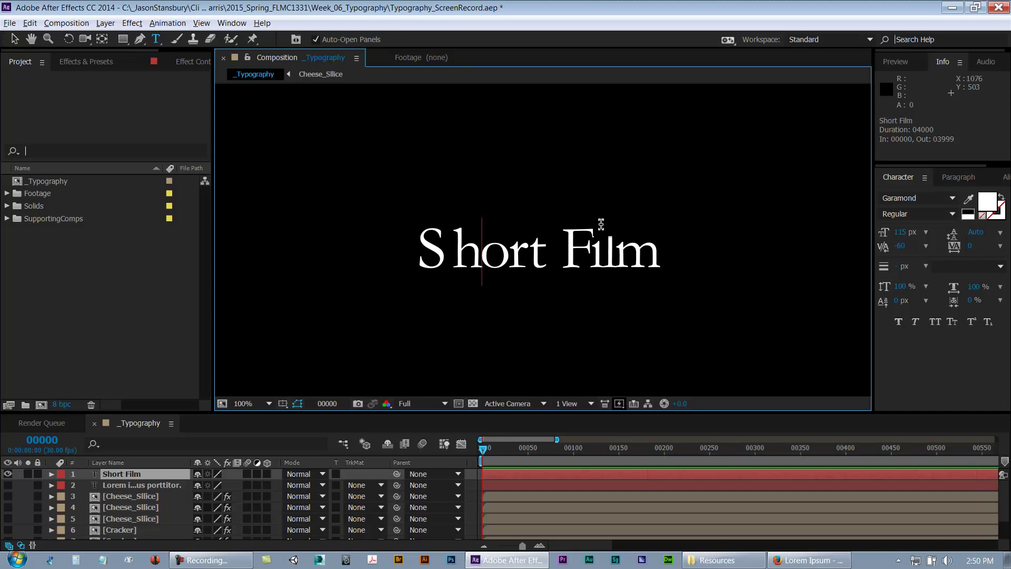
Step: Tighten the S–h gap to -20, then loosen it slightly
{"action": "key", "text": "Left"}
{"action": "key", "text": "alt+Right"}
{"action": "key", "text": "alt+Right"}
{"action": "key", "text": "alt+Left"}
{"action": "key", "text": "alt+Left"}
{"action": "key", "text": "alt+Left"}
{"action": "key", "text": "alt+Left"}
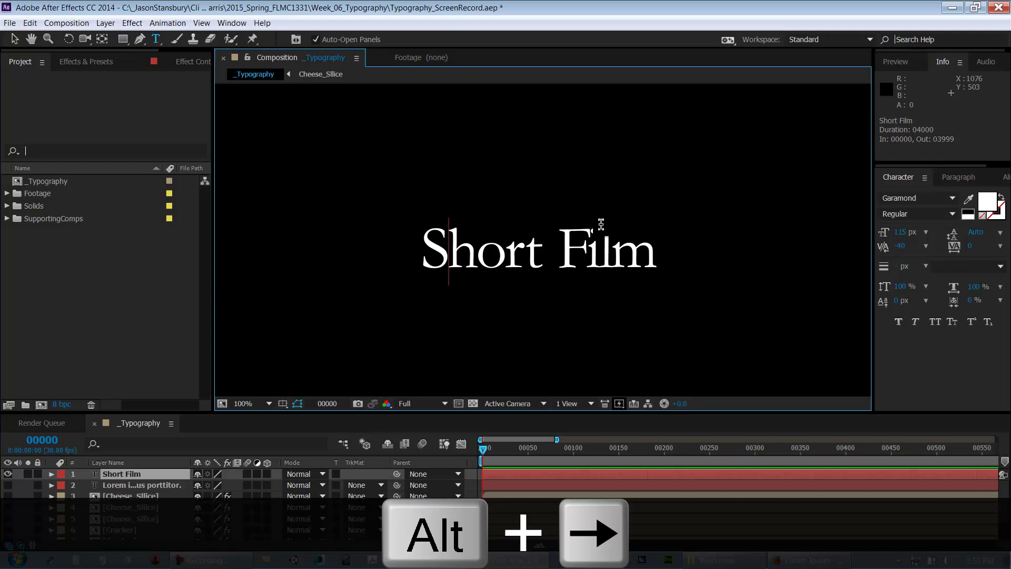
{"action": "key", "text": "alt+Right"}
Step: Fine-tune the h–o and o–r pairs and widen i–l and l–m slightly
{"action": "key", "text": "Right"}
{"action": "key", "text": "Right"}
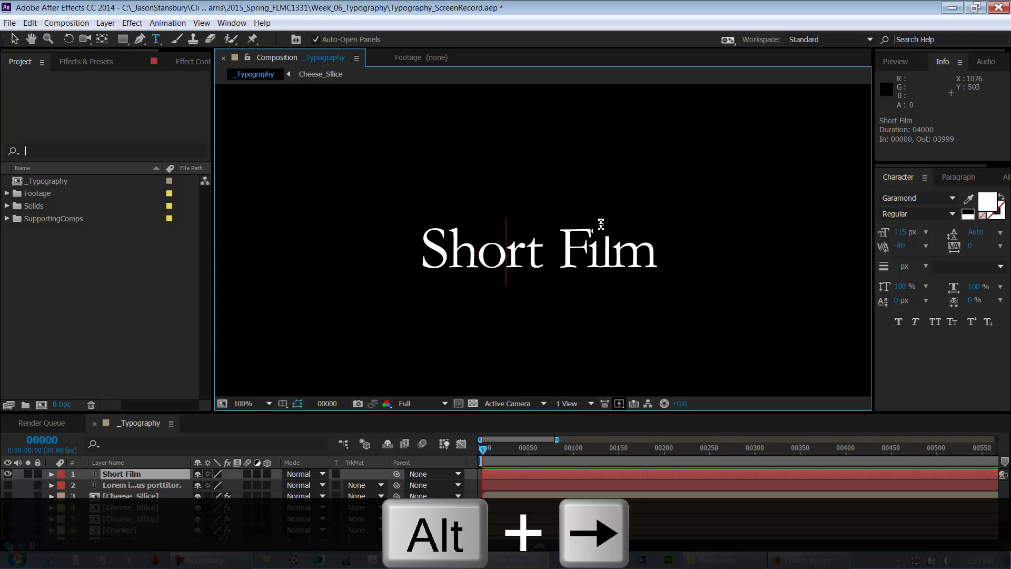
{"action": "key", "text": "alt+Right"}
{"action": "key", "text": "Right"}
{"action": "key", "text": "Right"}
{"action": "key", "text": "Right"}
{"action": "key", "text": "Right"}
{"action": "key", "text": "Right"}
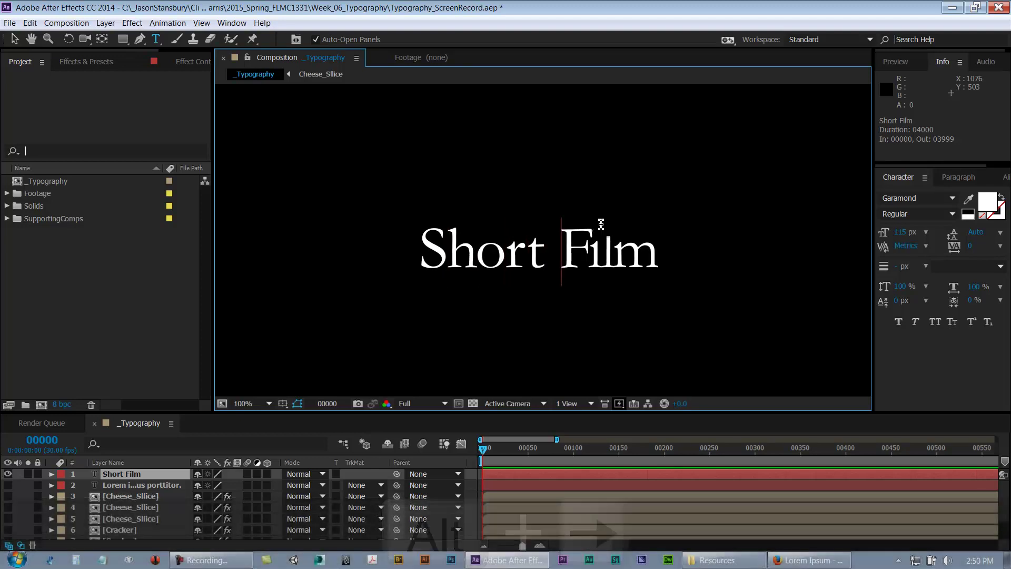
{"action": "key", "text": "alt+Right"}
{"action": "key", "text": "alt+Right"}
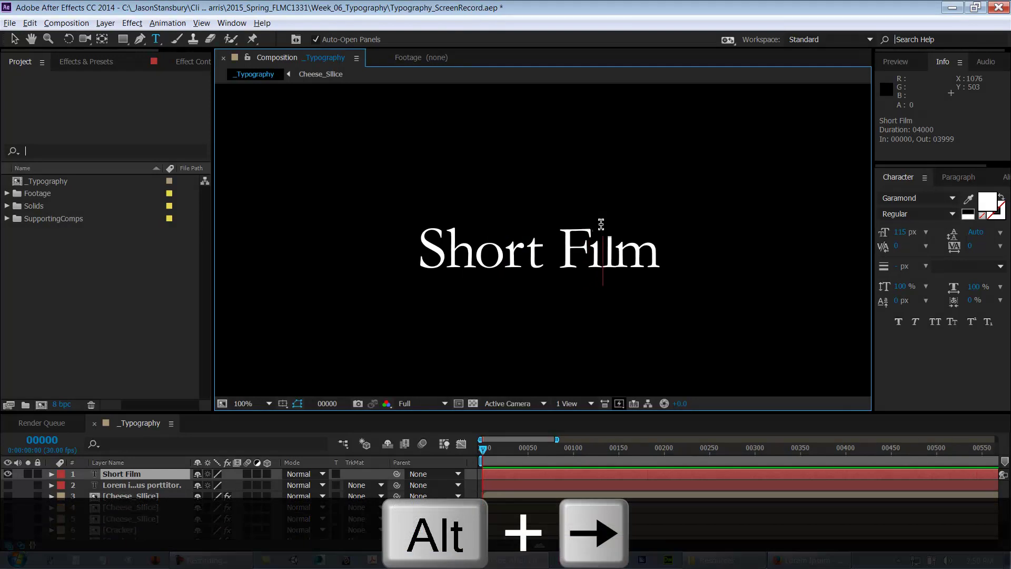
{"action": "key", "text": "Right"}
{"action": "key", "text": "alt+Right"}
{"action": "key", "text": "alt+Right"}
{"action": "key", "text": "alt+Right"}
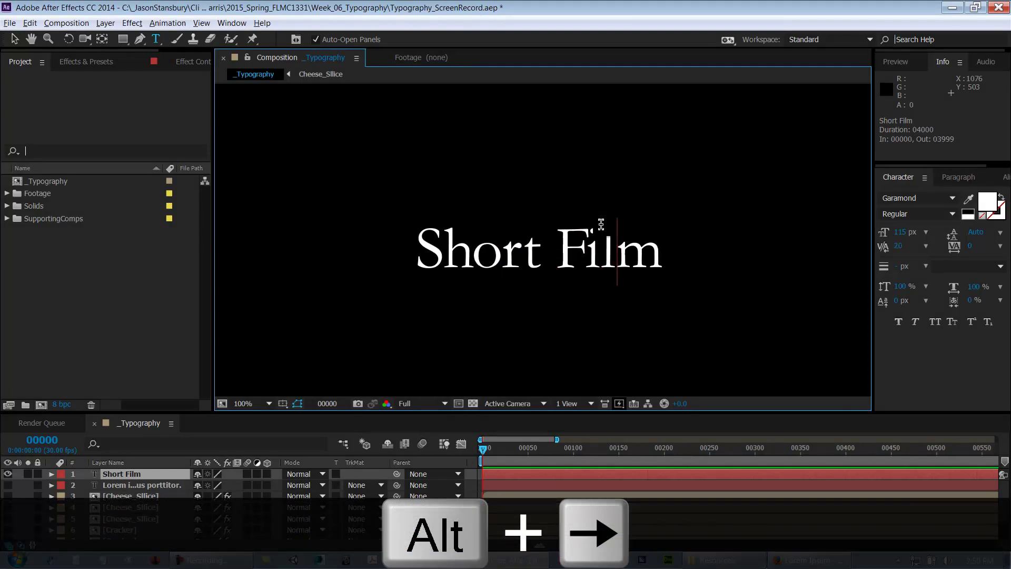
Step: Leave text editing, deselect all layers with F2, and return to the Selection tool
{"action": "left_click", "coordinate": [45, 294]}
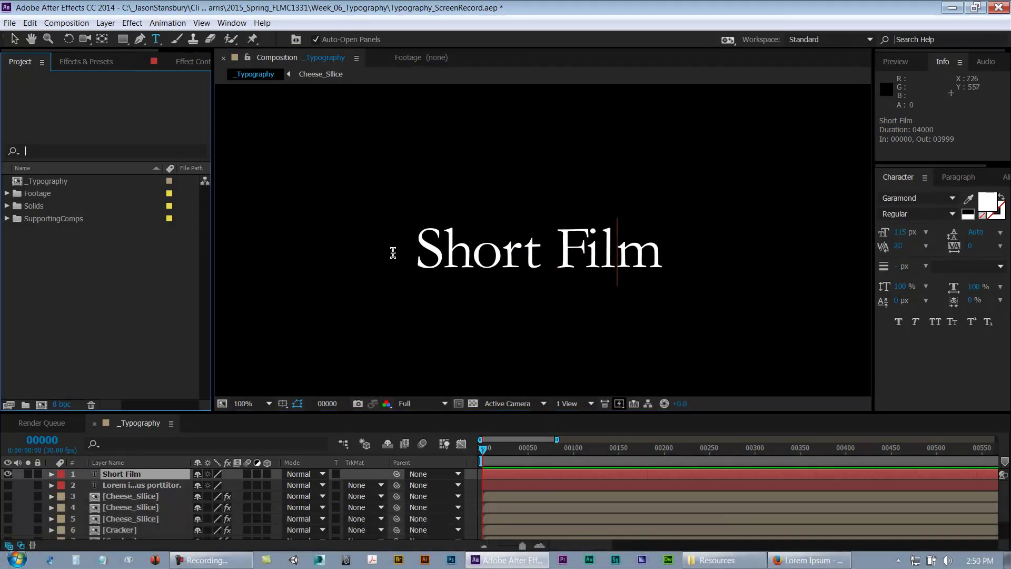
{"action": "left_click", "coordinate": [129, 488]}
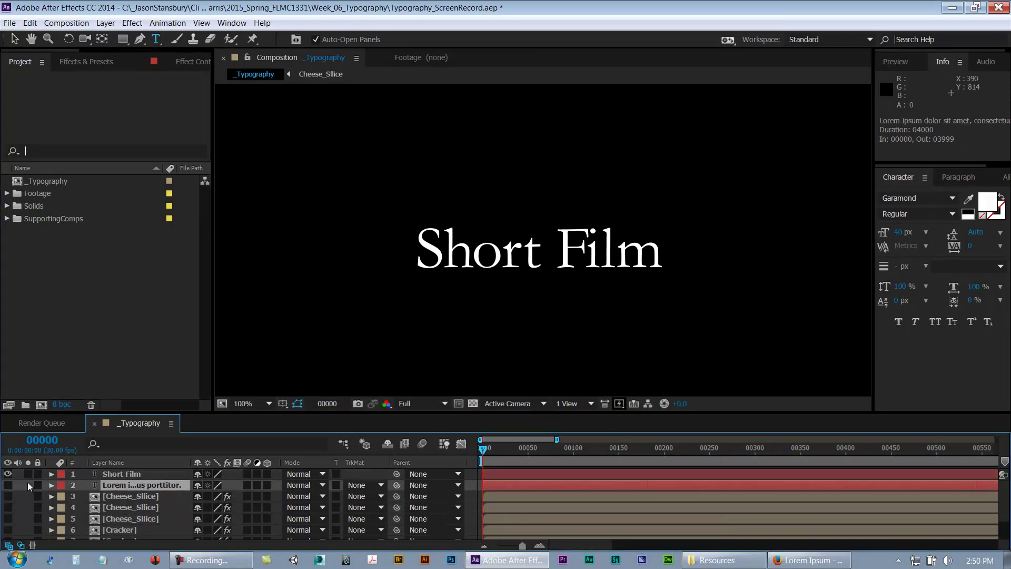
{"action": "key", "text": "F2"}
{"action": "key", "text": "v"}
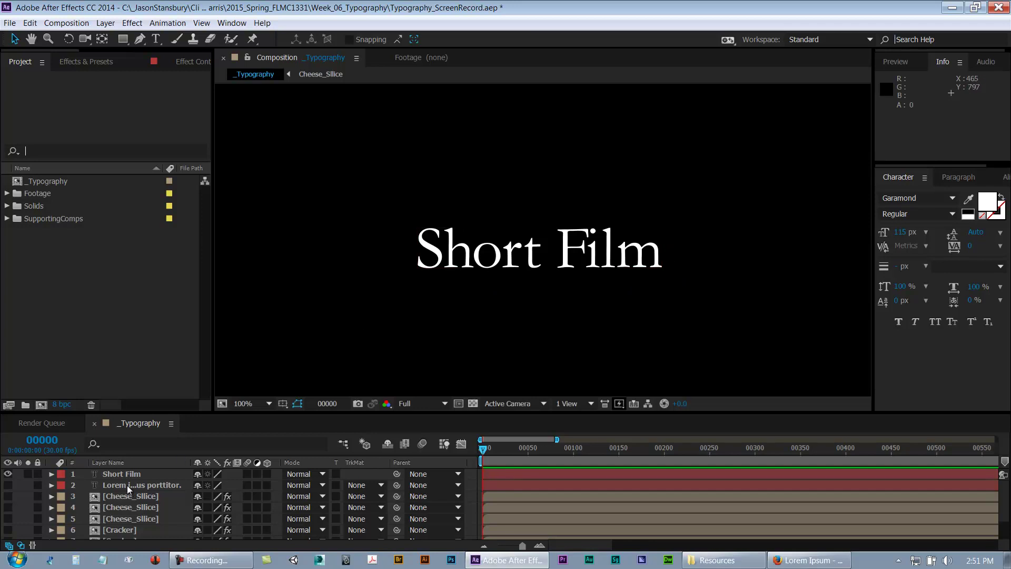
Step: Type a new 'Short Film' text line in the composition and move it into place
{"action": "left_click", "coordinate": [157, 39]}
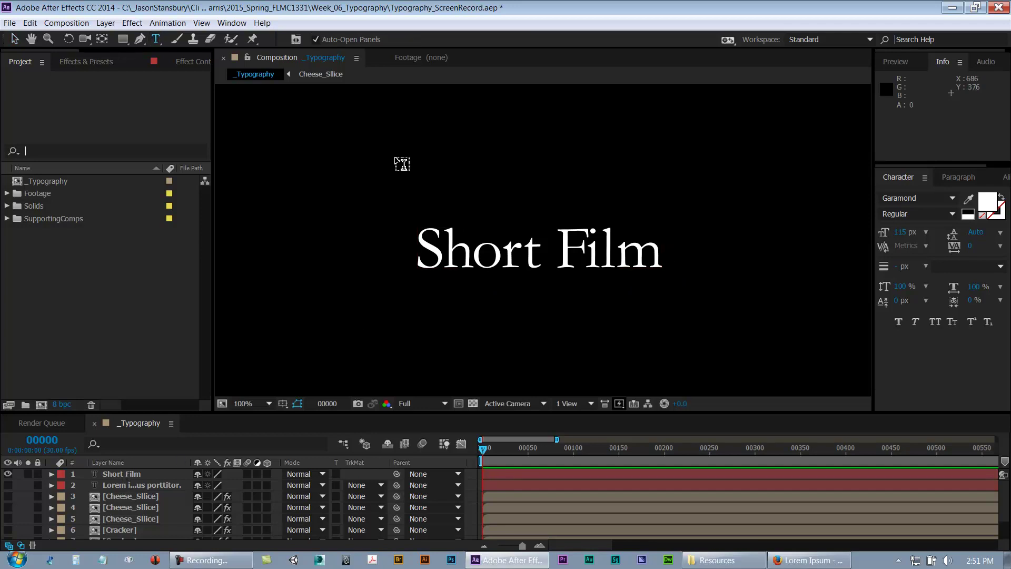
{"action": "left_click", "coordinate": [413, 164]}
{"action": "type", "text": "Short Film"}
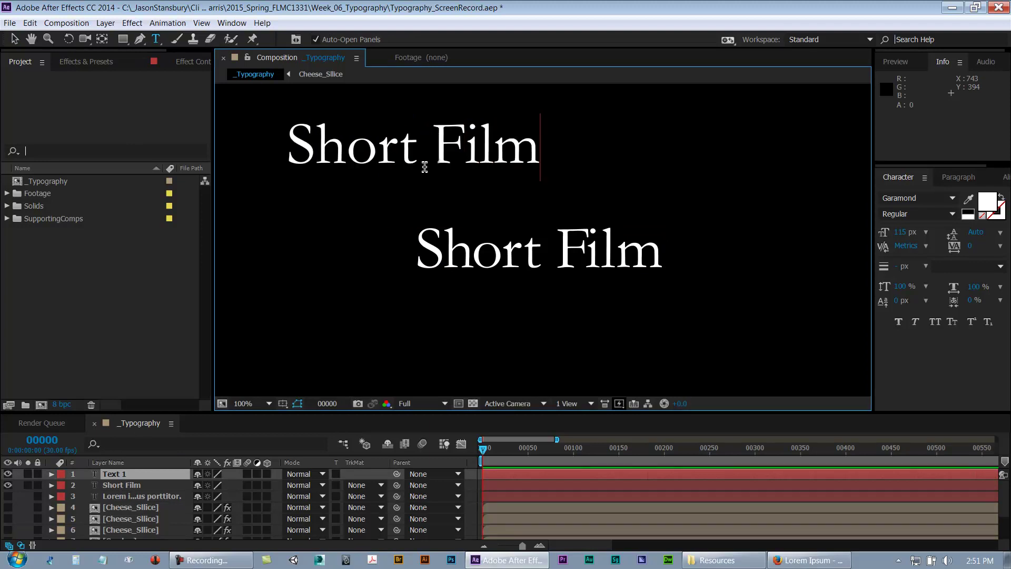
{"action": "left_click", "coordinate": [12, 39]}
{"action": "left_click_drag", "start_coordinate": [363, 163], "coordinate": [421, 192]}
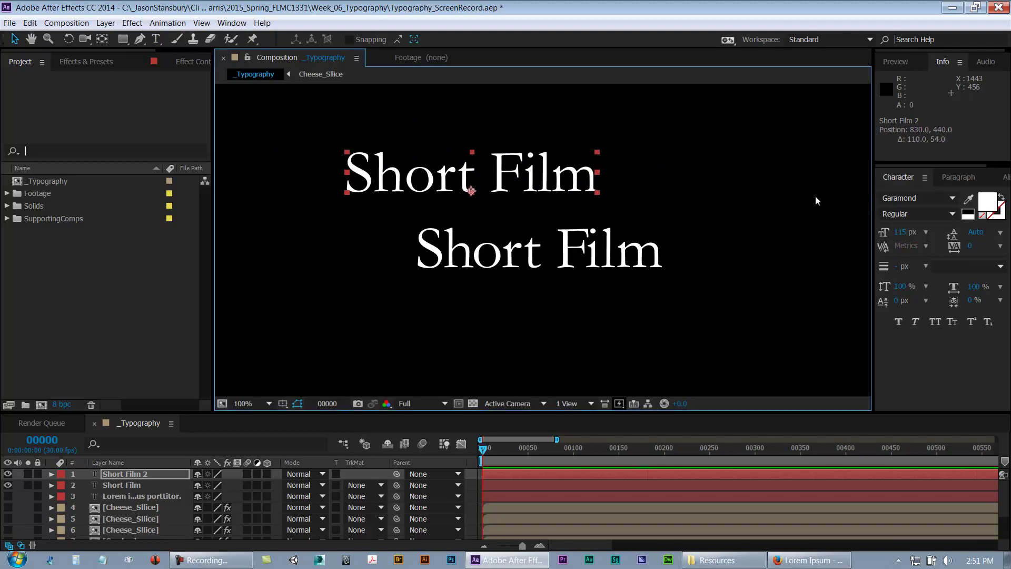
Step: Centre the new 'Short Film' line horizontally using the Align panel
{"action": "left_click", "coordinate": [232, 23]}
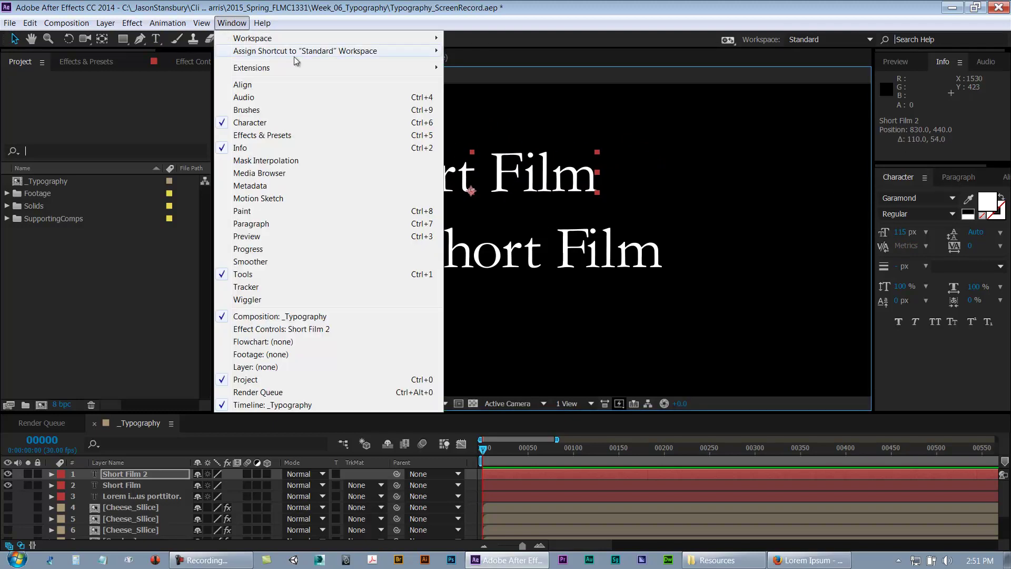
{"action": "left_click", "coordinate": [385, 87]}
{"action": "left_click", "coordinate": [910, 212]}
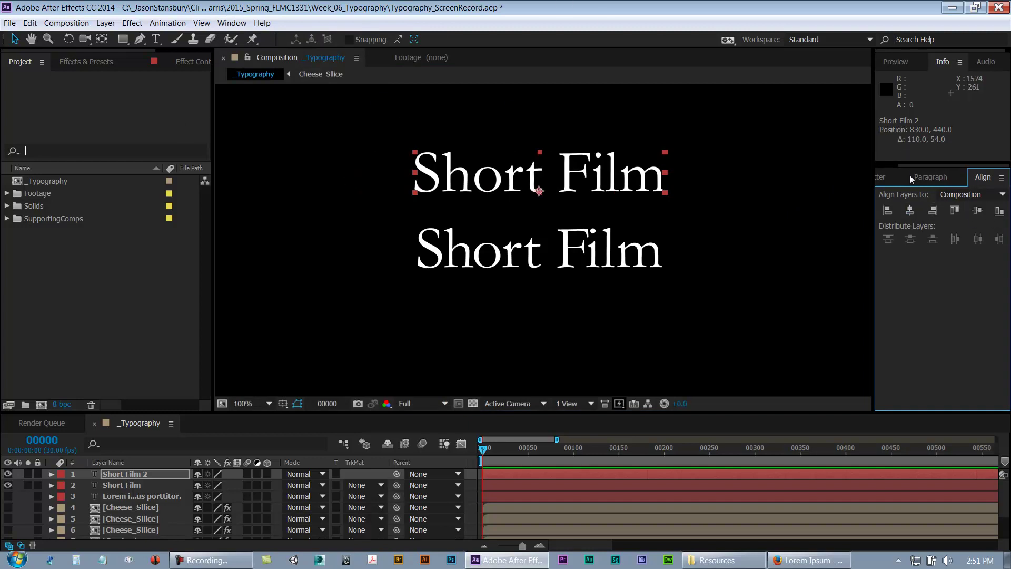
Step: Position the new 'Short Film' line just above the original
{"action": "left_click", "coordinate": [895, 176]}
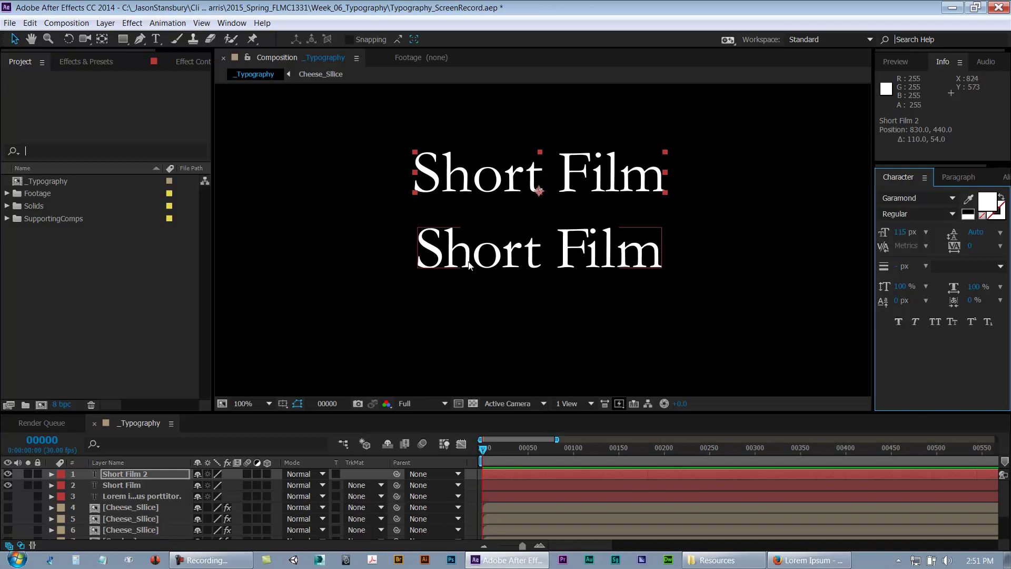
{"action": "left_click_drag", "start_coordinate": [594, 183], "coordinate": [597, 209]}
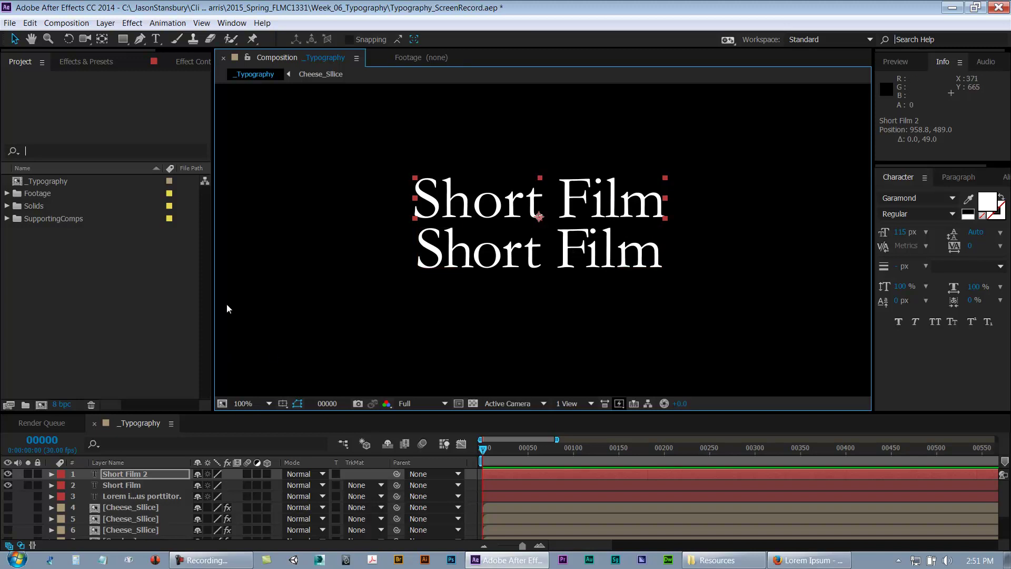
{"action": "double_click", "coordinate": [506, 211]}
{"action": "key", "text": "Escape"}
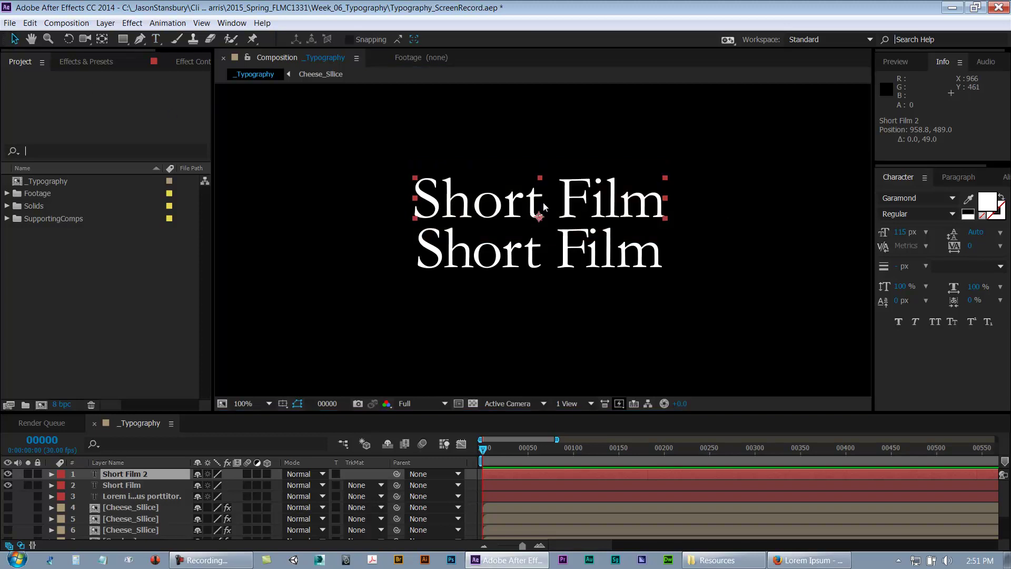
{"action": "left_click_drag", "start_coordinate": [555, 204], "coordinate": [554, 192]}
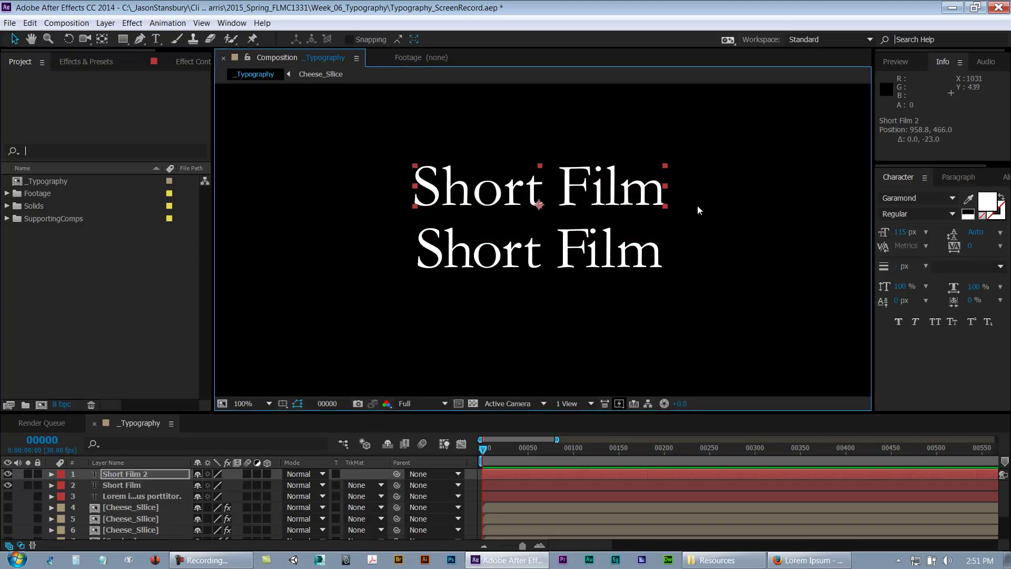
Step: Change the upper 'Short Film' line's font to Impact, keeping the Regular style
{"action": "left_click", "coordinate": [952, 198]}
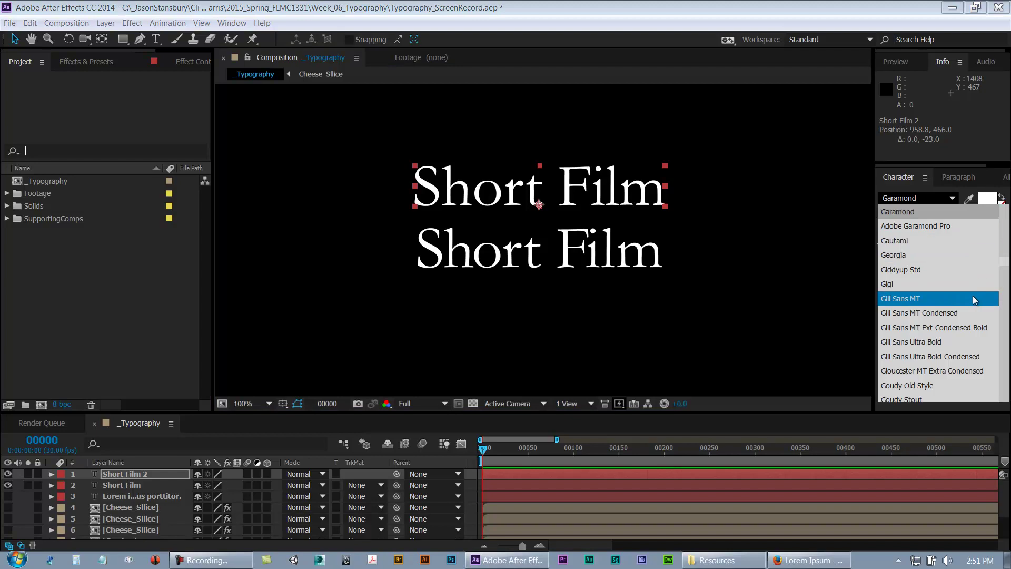
{"action": "scroll", "coordinate": [986, 326], "scroll_direction": "down", "scroll_amount": 2}
{"action": "scroll", "coordinate": [986, 326], "scroll_direction": "down", "scroll_amount": 12}
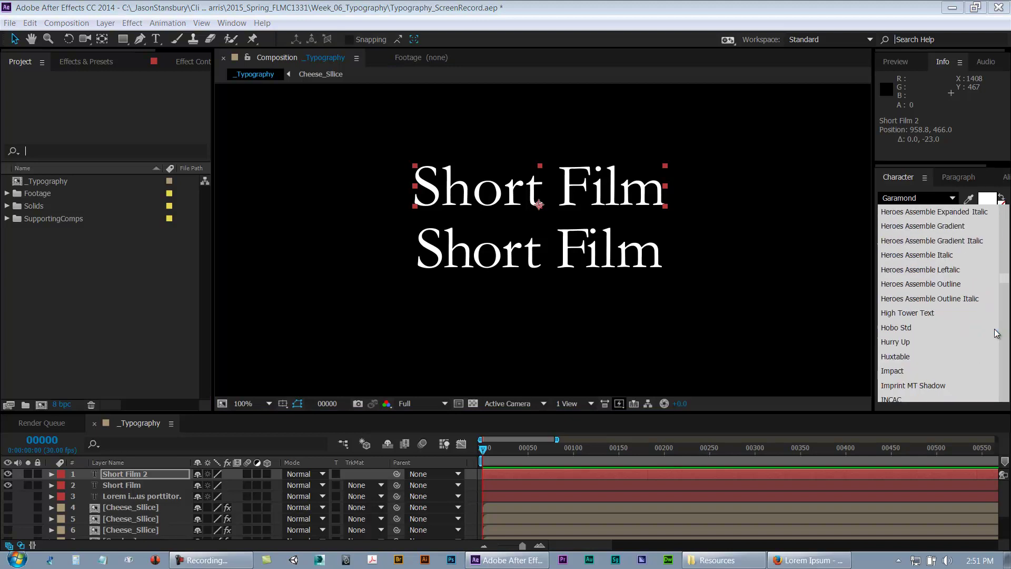
{"action": "scroll", "coordinate": [997, 334], "scroll_direction": "up", "scroll_amount": 1}
{"action": "left_click", "coordinate": [923, 241]}
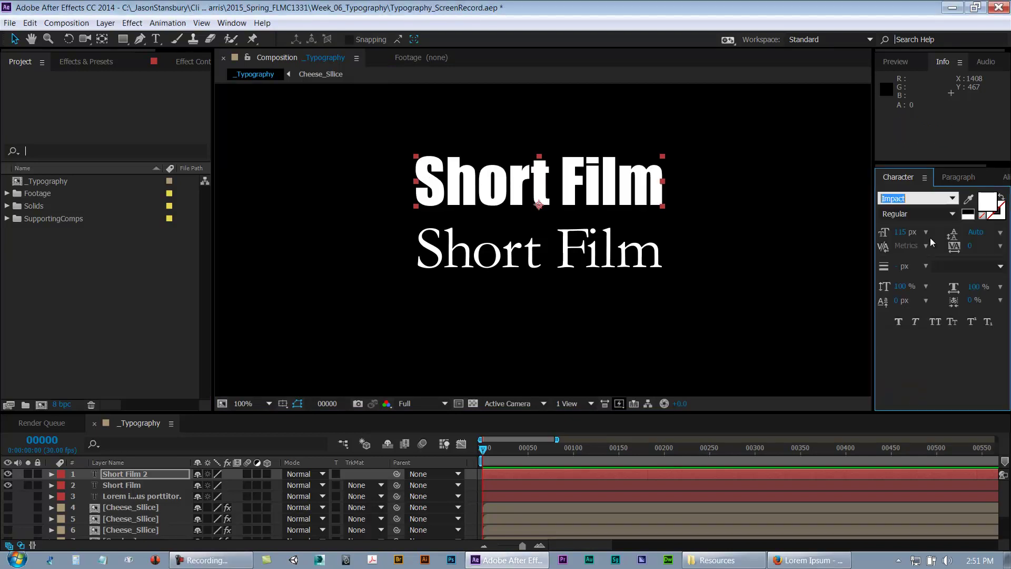
{"action": "left_click", "coordinate": [190, 68]}
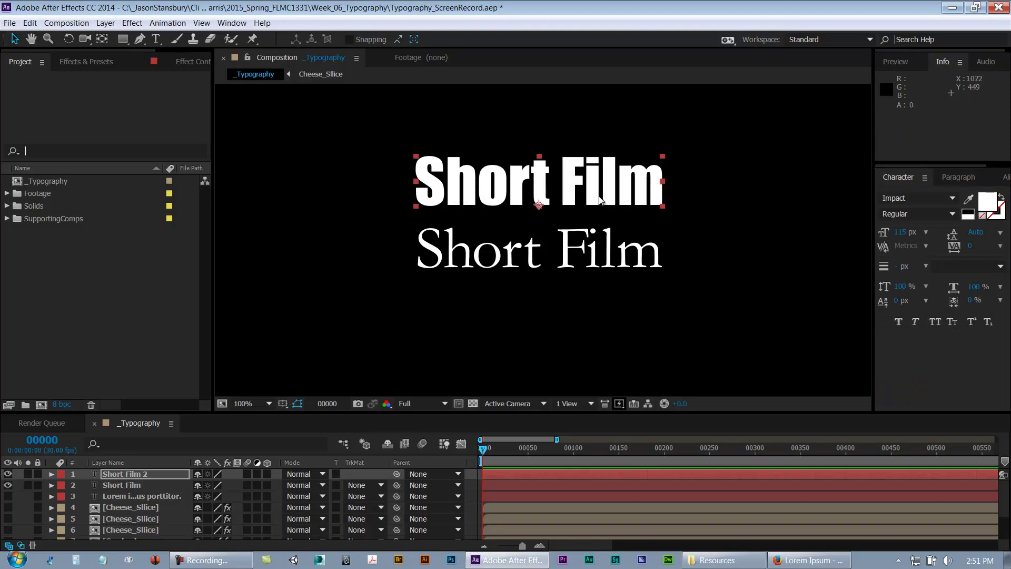
{"action": "left_click", "coordinate": [917, 214]}
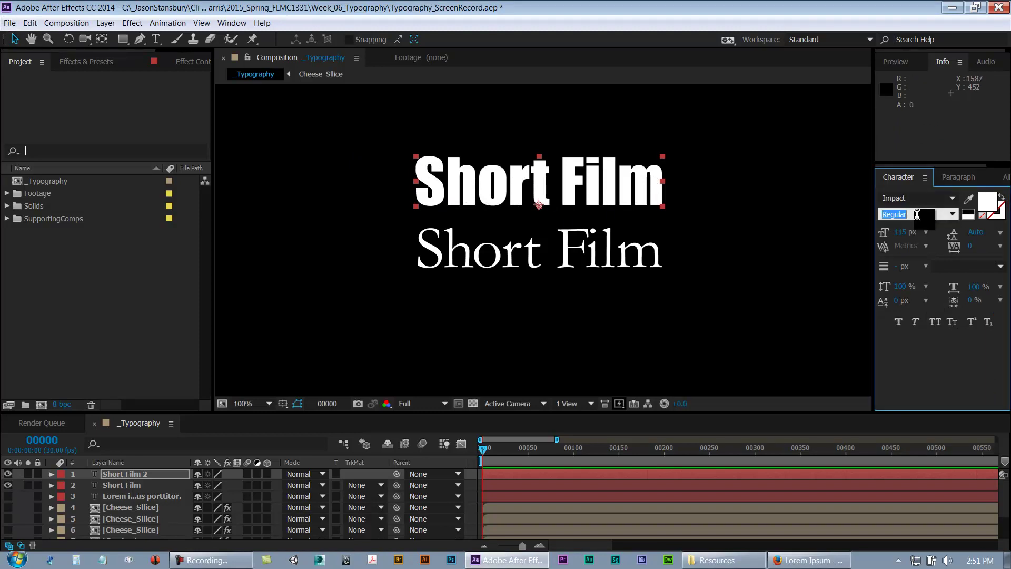
{"action": "left_click", "coordinate": [952, 214]}
{"action": "left_click", "coordinate": [893, 153]}
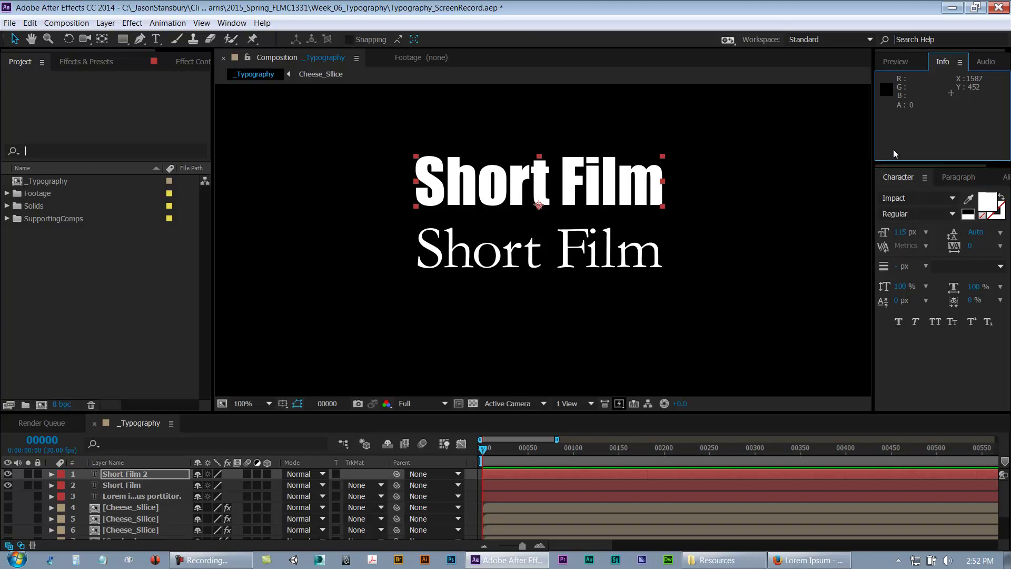
Step: Tighten the kerning between every letter pair of the Impact 'Short Film' line
{"action": "double_click", "coordinate": [631, 185]}
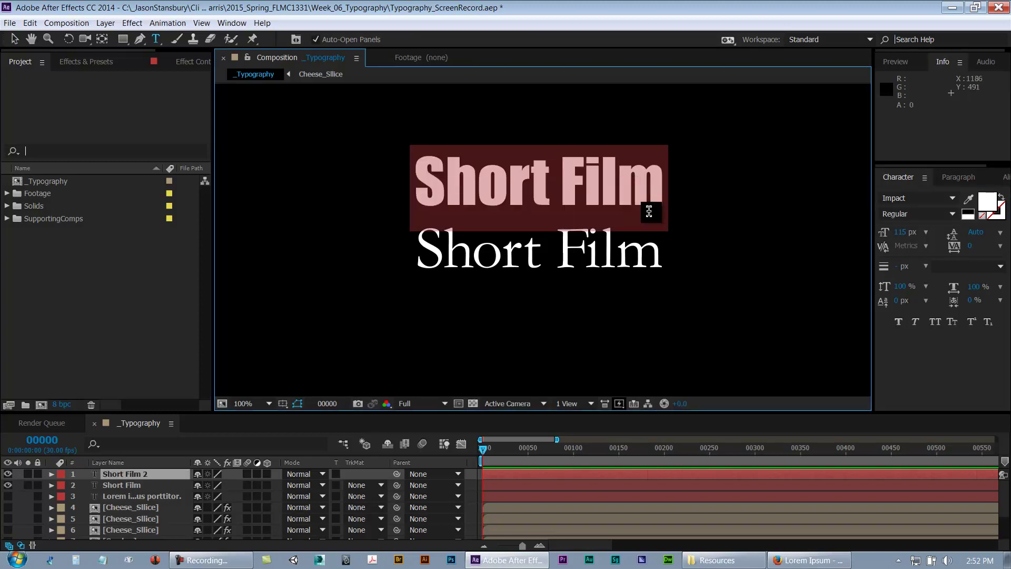
{"action": "left_click", "coordinate": [619, 181]}
{"action": "key", "text": "alt+Left"}
{"action": "key", "text": "alt+Left"}
{"action": "key", "text": "alt+Left"}
{"action": "key", "text": "alt+Left"}
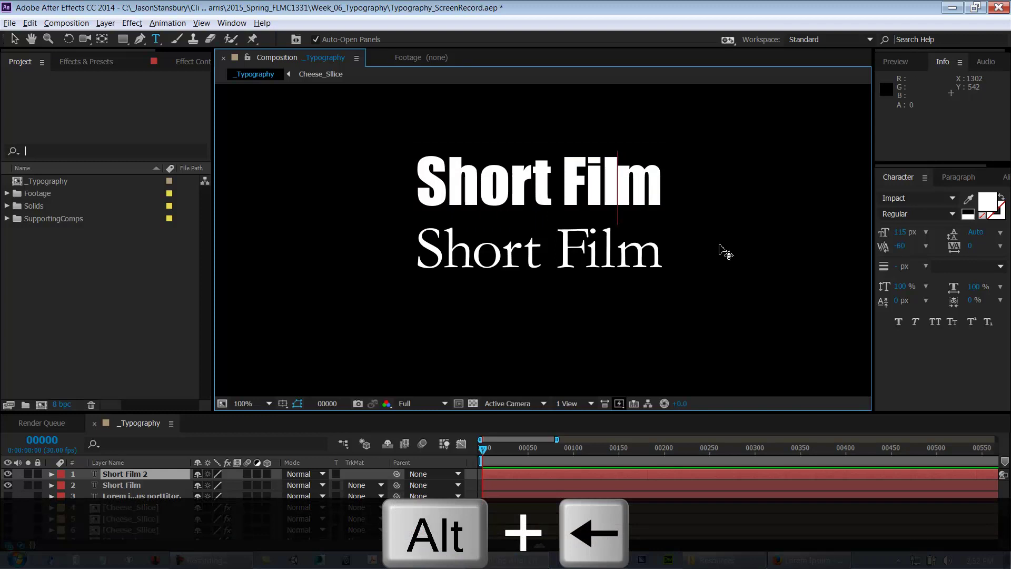
{"action": "key", "text": "Left"}
{"action": "key", "text": "alt+Left"}
{"action": "key", "text": "alt+Left"}
{"action": "key", "text": "alt+Left"}
{"action": "key", "text": "alt+Left"}
{"action": "key", "text": "Left"}
{"action": "key", "text": "alt+Left"}
{"action": "key", "text": "alt+Left"}
{"action": "key", "text": "alt+Left"}
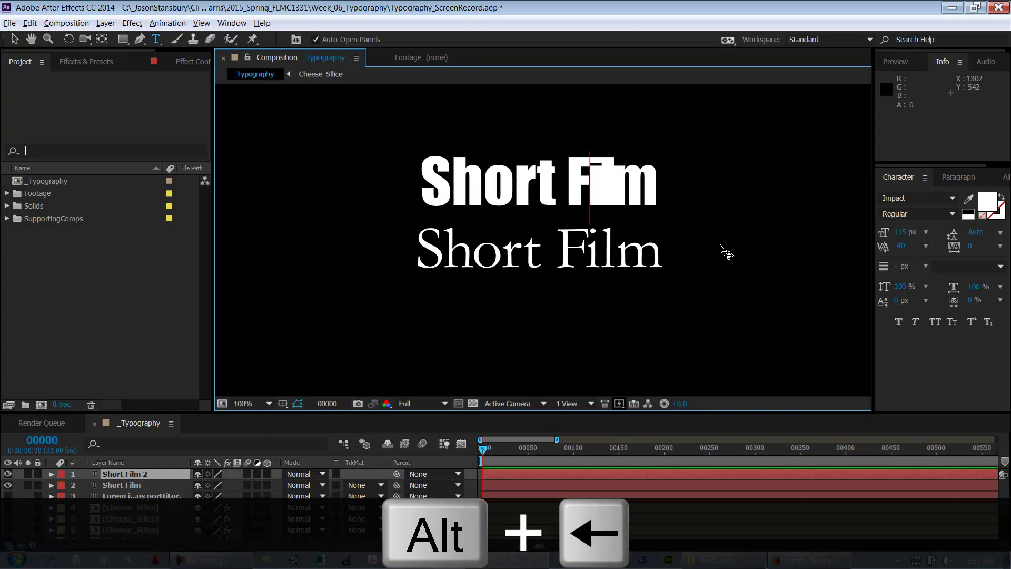
{"action": "key", "text": "Left"}
{"action": "key", "text": "alt+Left"}
{"action": "key", "text": "Left"}
{"action": "key", "text": "alt+Left"}
{"action": "key", "text": "alt+Left"}
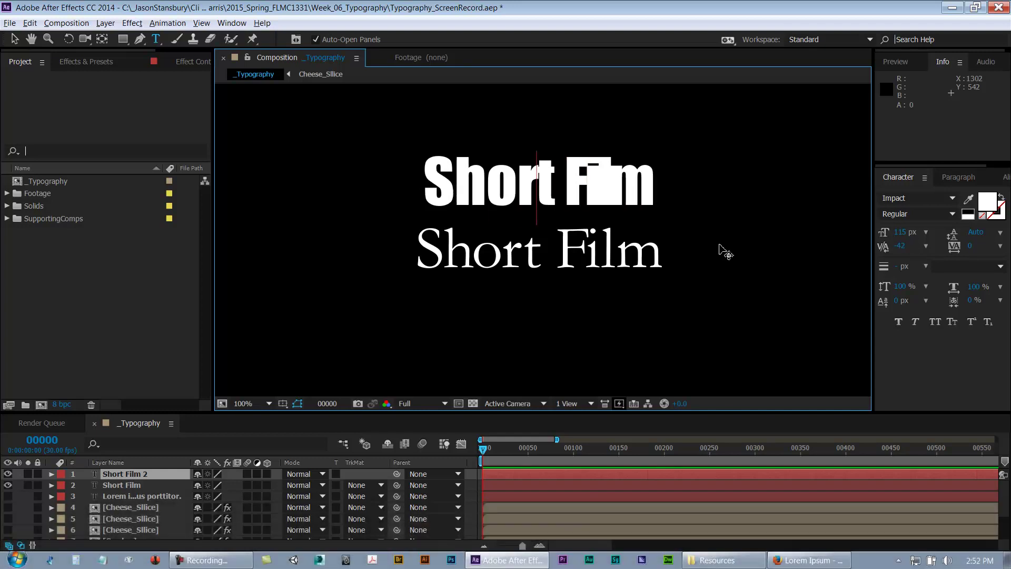
{"action": "key", "text": "Left"}
{"action": "key", "text": "Left"}
{"action": "key", "text": "alt+Left"}
{"action": "key", "text": "alt+Left"}
{"action": "key", "text": "alt+Left"}
{"action": "key", "text": "alt+Left"}
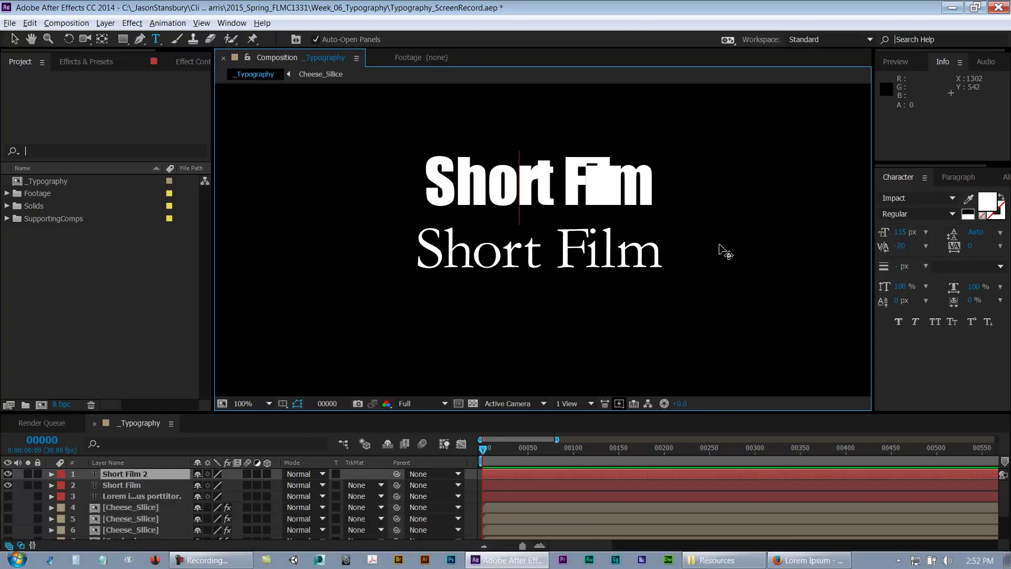
{"action": "key", "text": "Left"}
{"action": "key", "text": "alt+Left"}
{"action": "key", "text": "alt+Left"}
{"action": "key", "text": "alt+Left"}
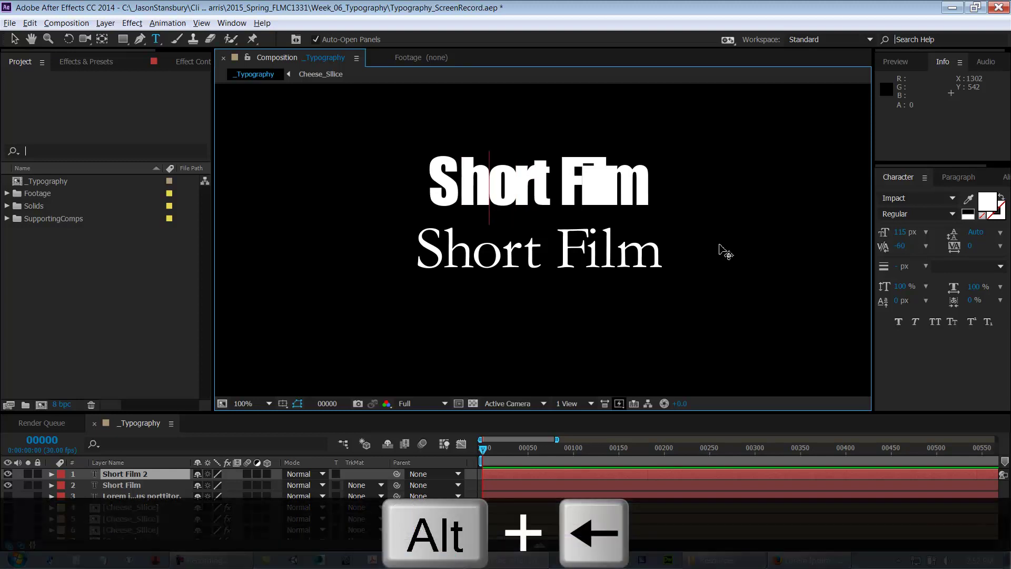
{"action": "key", "text": "alt+Left"}
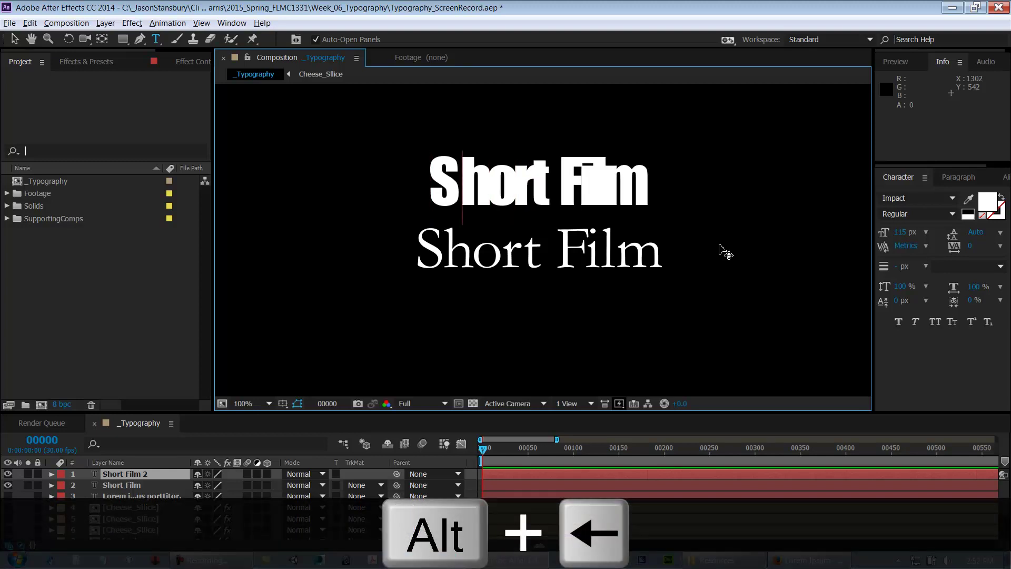
{"action": "key", "text": "alt+Left"}
{"action": "key", "text": "alt+Left"}
{"action": "key", "text": "alt+Left"}
{"action": "key", "text": "alt+Left"}
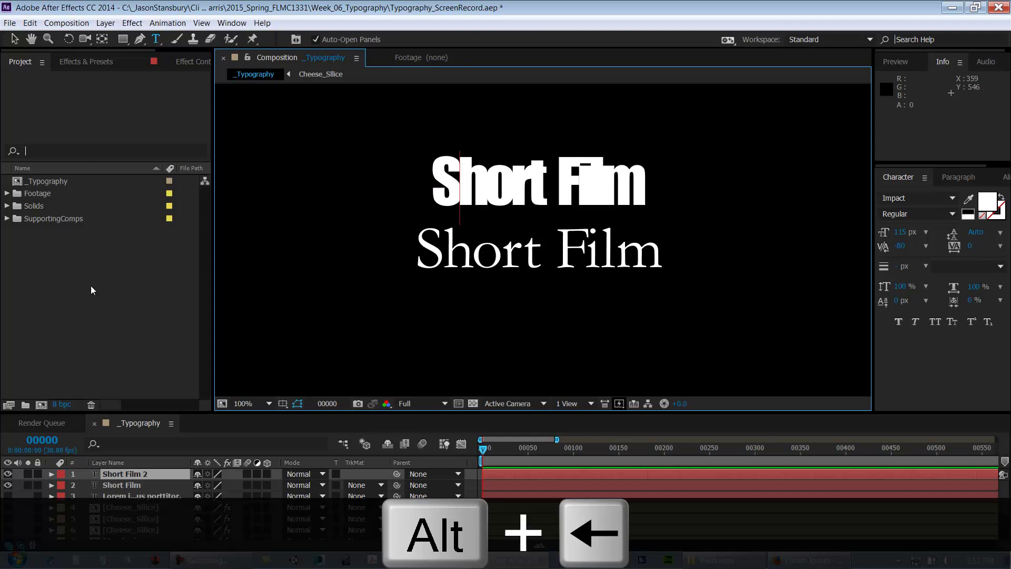
Step: Loosen the kerning slightly on the i–l, l–m, F–i, o–r, h–o and S–h pairs
{"action": "left_click", "coordinate": [599, 183]}
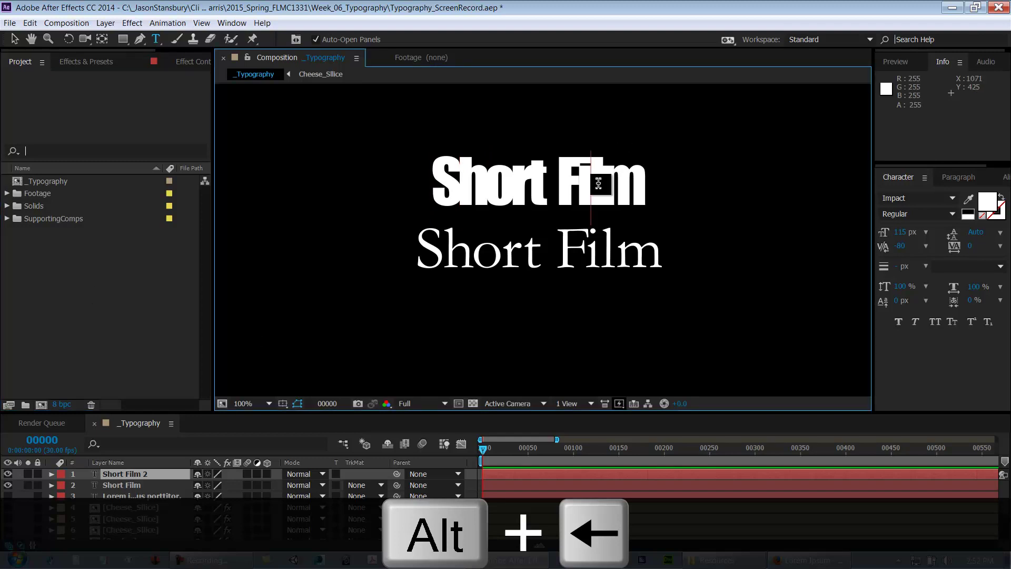
{"action": "key", "text": "alt+Right"}
{"action": "key", "text": "alt+Right"}
{"action": "left_click", "coordinate": [607, 184]}
{"action": "key", "text": "alt+Right"}
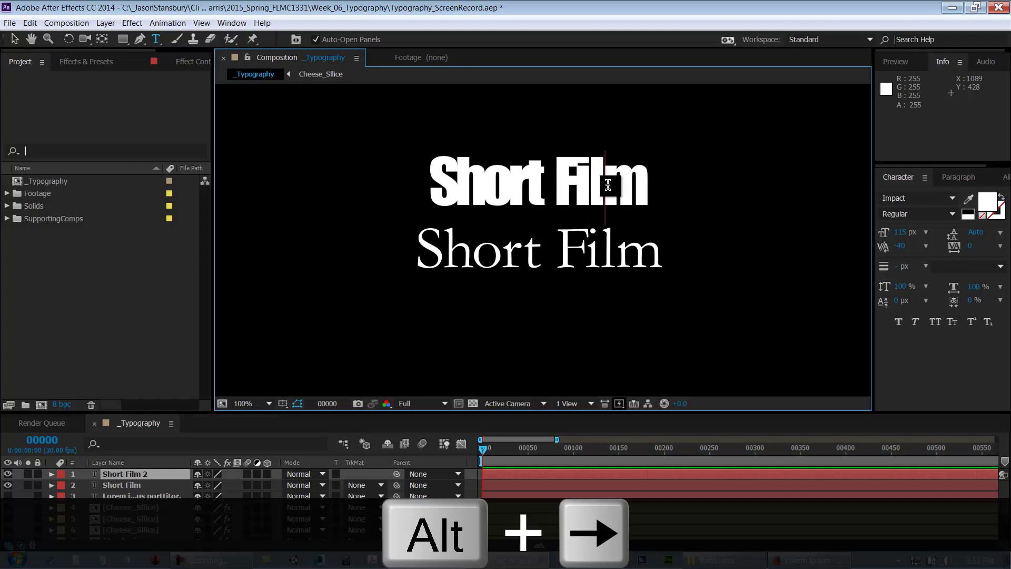
{"action": "left_click", "coordinate": [579, 180]}
{"action": "key", "text": "alt+Right"}
{"action": "key", "text": "alt+Right"}
{"action": "key", "text": "alt+Right"}
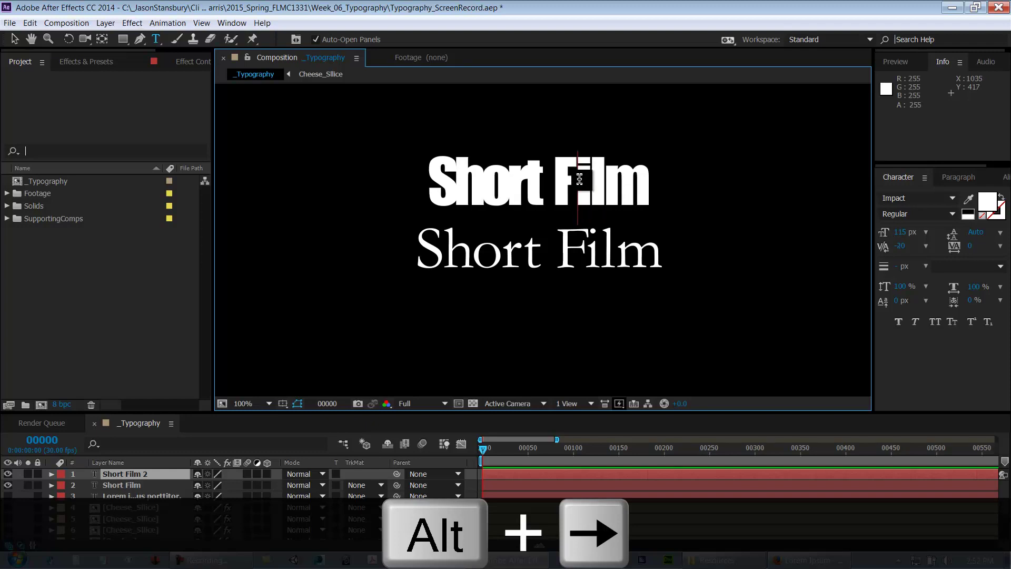
{"action": "left_click", "coordinate": [520, 178]}
{"action": "key", "text": "alt+Right"}
{"action": "key", "text": "alt+Right"}
{"action": "key", "text": "alt+Right"}
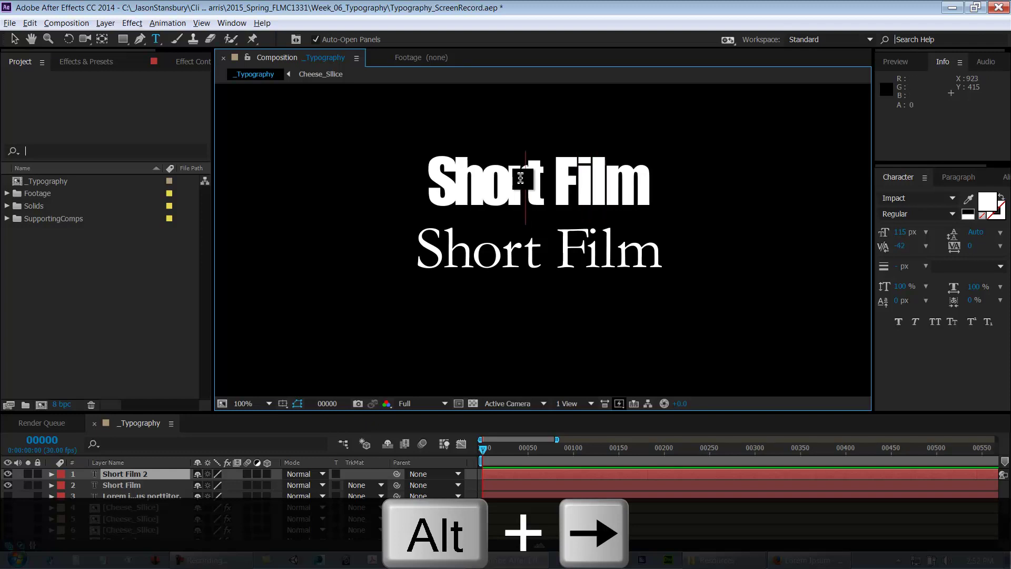
{"action": "key", "text": "Left"}
{"action": "key", "text": "alt+Right"}
{"action": "key", "text": "alt+Right"}
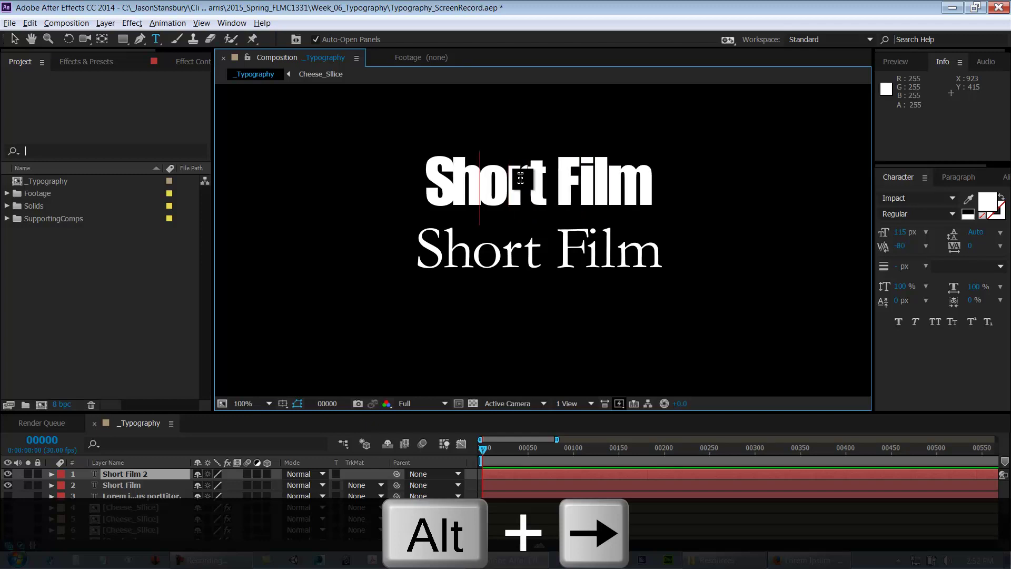
{"action": "key", "text": "alt+Right"}
{"action": "key", "text": "alt+Right"}
{"action": "key", "text": "Left"}
{"action": "key", "text": "alt+Right"}
{"action": "key", "text": "alt+Right"}
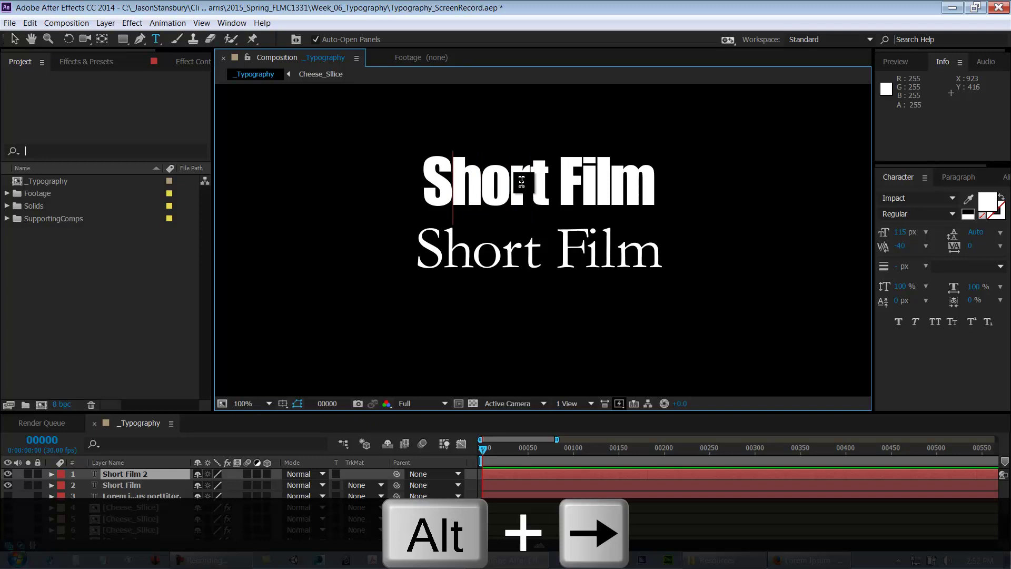
Step: Move the Impact copy, then delete the 'Short Film 2' layer
{"action": "left_click", "coordinate": [14, 39]}
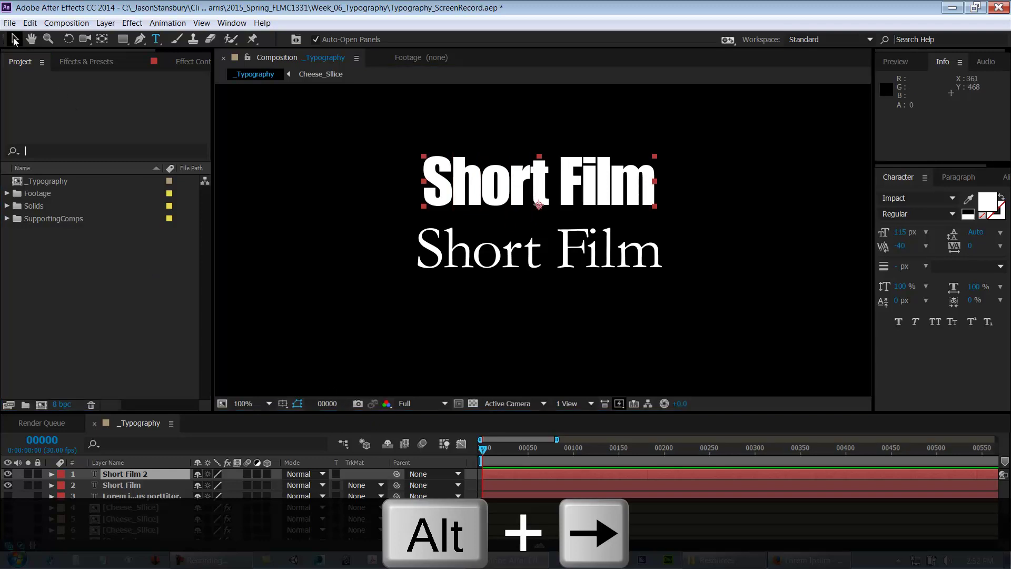
{"action": "left_click_drag", "start_coordinate": [622, 190], "coordinate": [620, 211]}
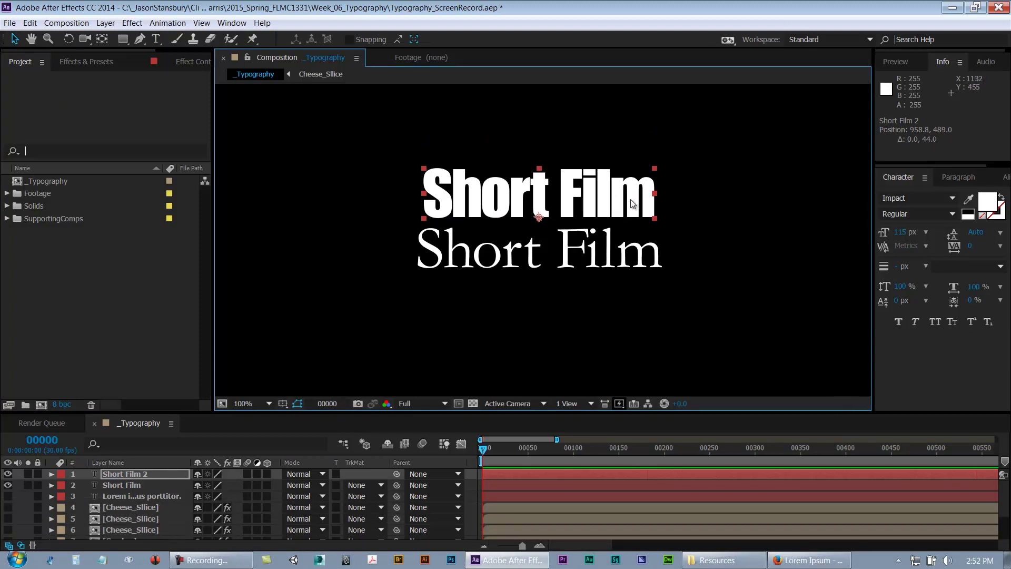
{"action": "key", "text": "Delete"}
{"action": "left_click", "coordinate": [115, 474]}
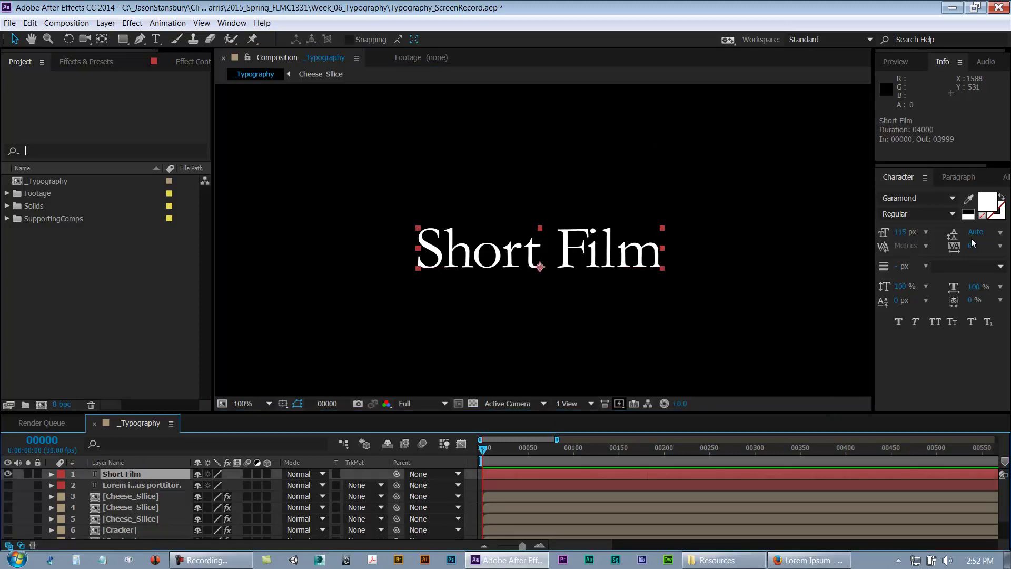
{"action": "left_click_drag", "start_coordinate": [910, 235], "coordinate": [955, 240]}
{"action": "key", "text": "ctrl+z"}
{"action": "key", "text": "ctrl+z"}
{"action": "left_click", "coordinate": [884, 248]}
{"action": "key", "text": "ctrl+z"}
{"action": "left_click", "coordinate": [926, 246]}
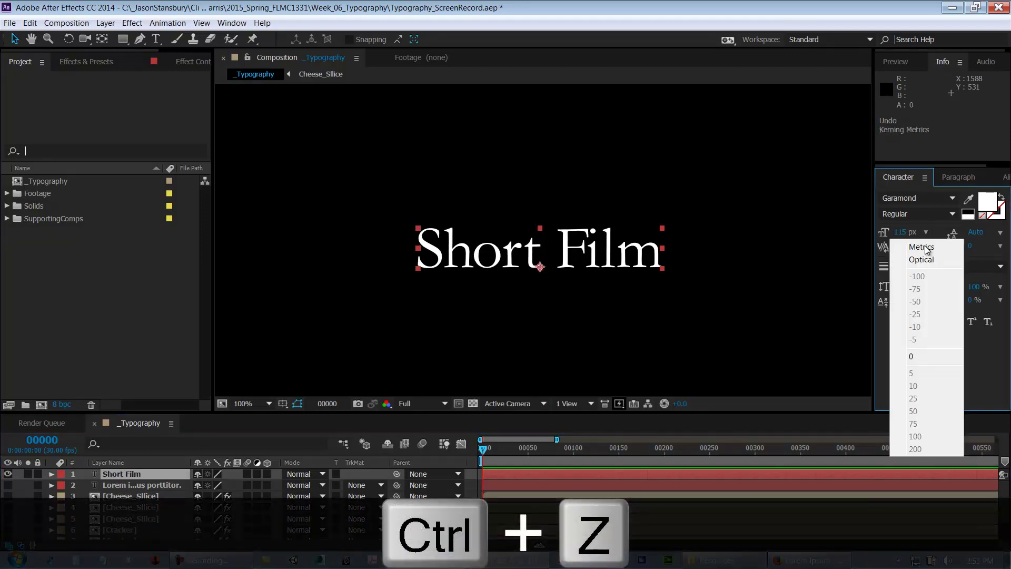
{"action": "key", "text": "Escape"}
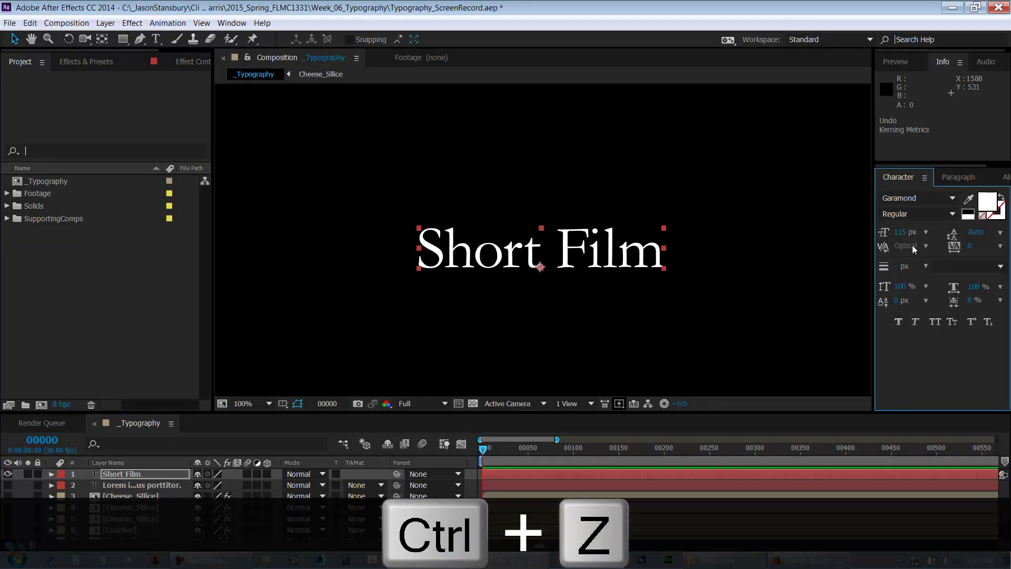
{"action": "left_click", "coordinate": [924, 247]}
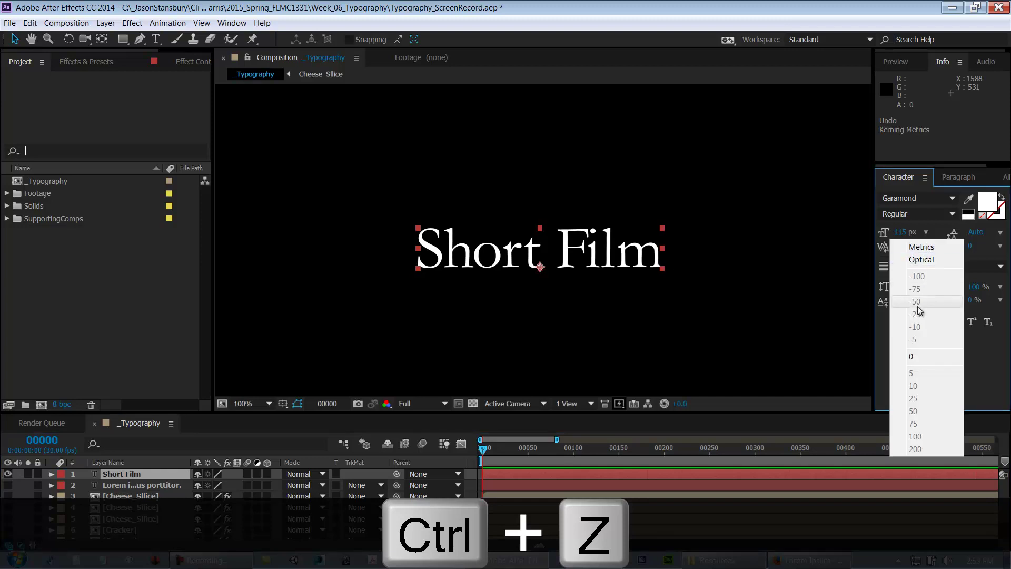
{"action": "left_click", "coordinate": [911, 350]}
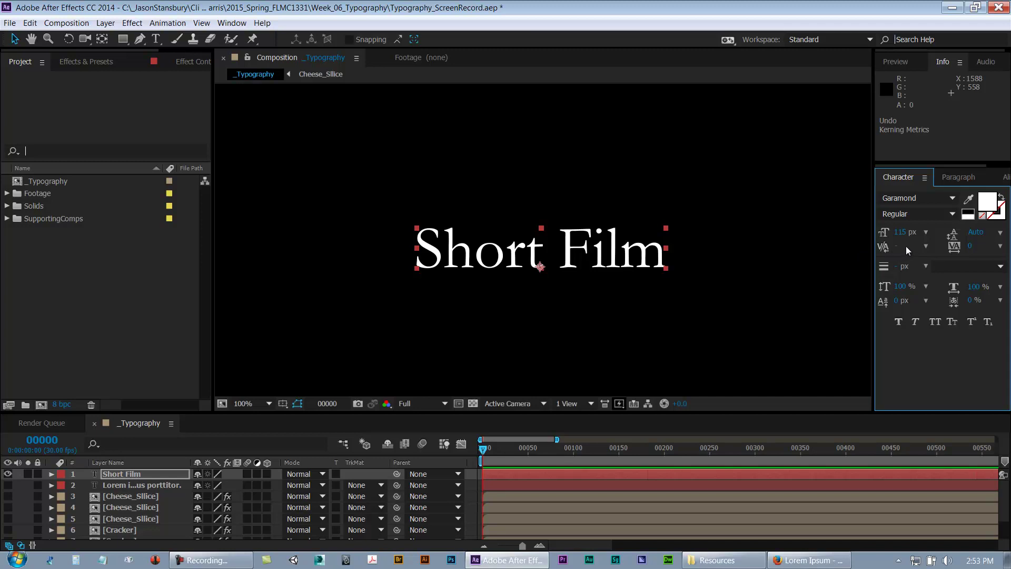
{"action": "left_click", "coordinate": [924, 247]}
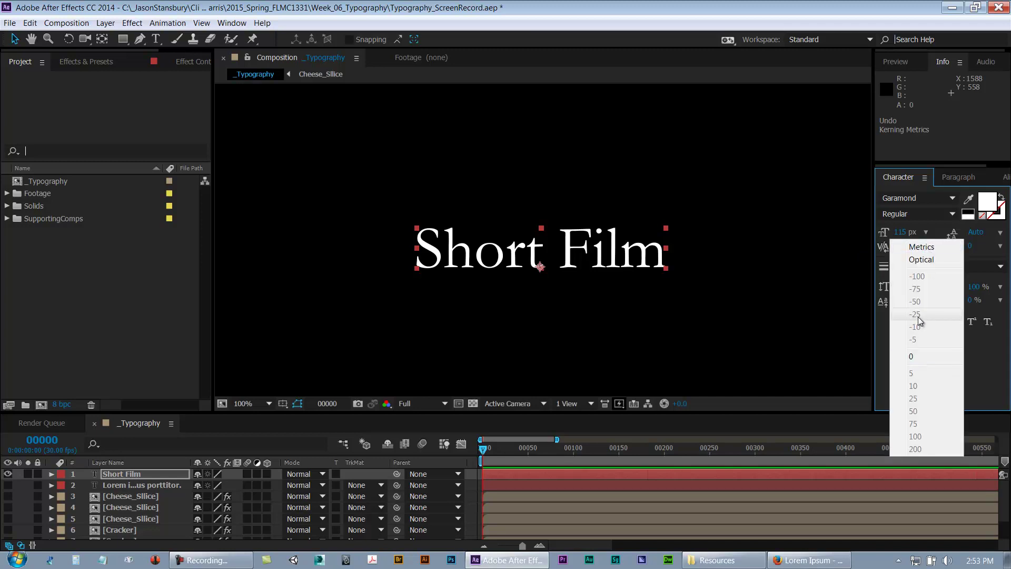
{"action": "left_click", "coordinate": [915, 355]}
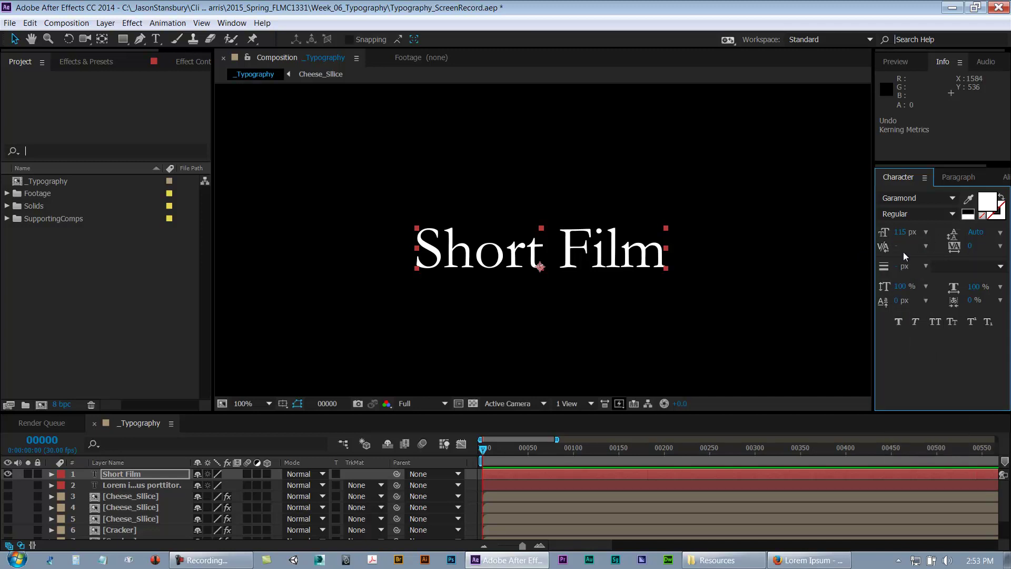
{"action": "left_click_drag", "start_coordinate": [969, 245], "coordinate": [947, 250]}
{"action": "key", "text": "ctrl+z"}
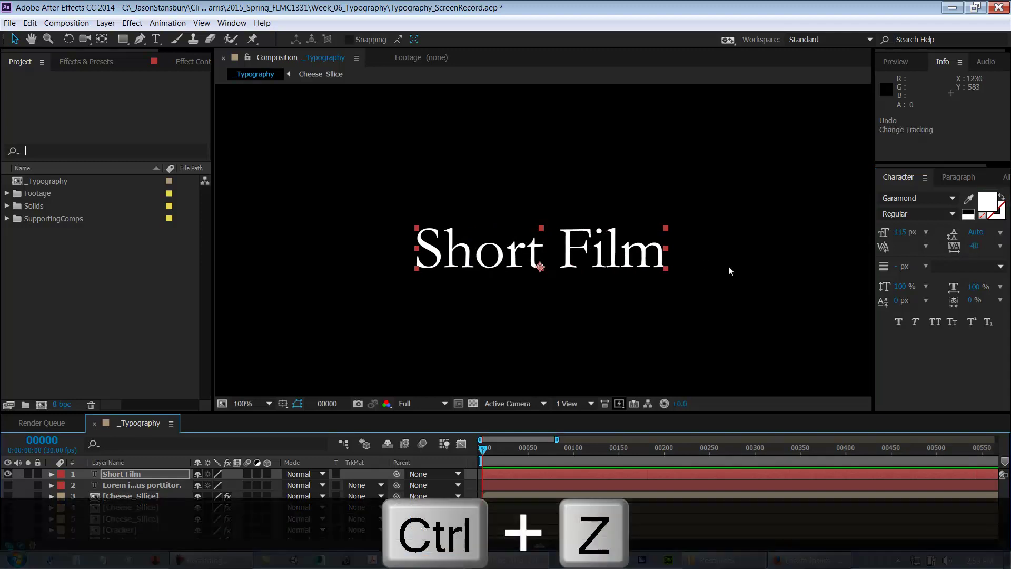
Step: Set the Garamond title's tracking to 250 after trying preset values
{"action": "left_click_drag", "start_coordinate": [971, 250], "coordinate": [1007, 248]}
{"action": "key", "text": "comma"}
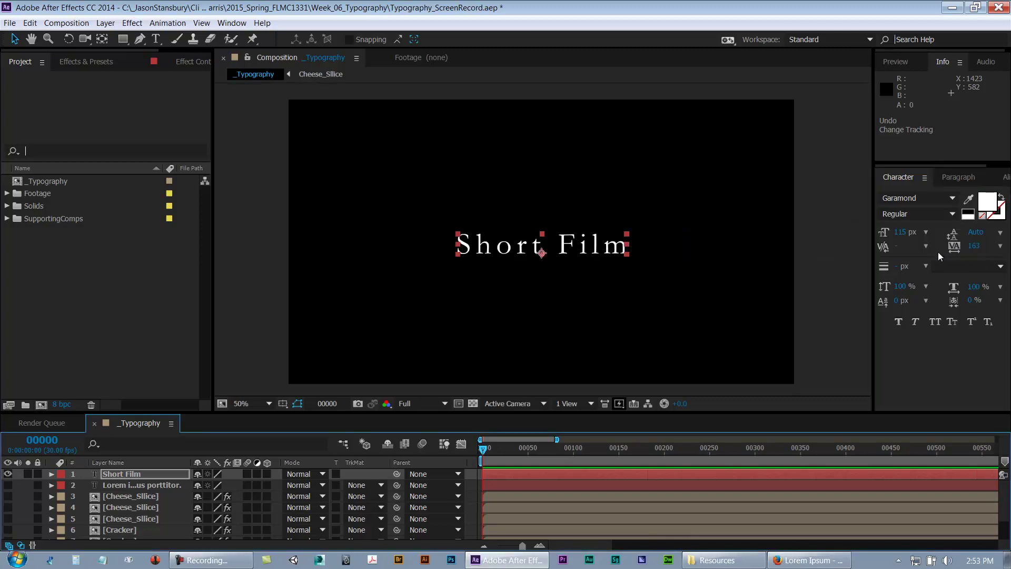
{"action": "left_click", "coordinate": [1000, 247]}
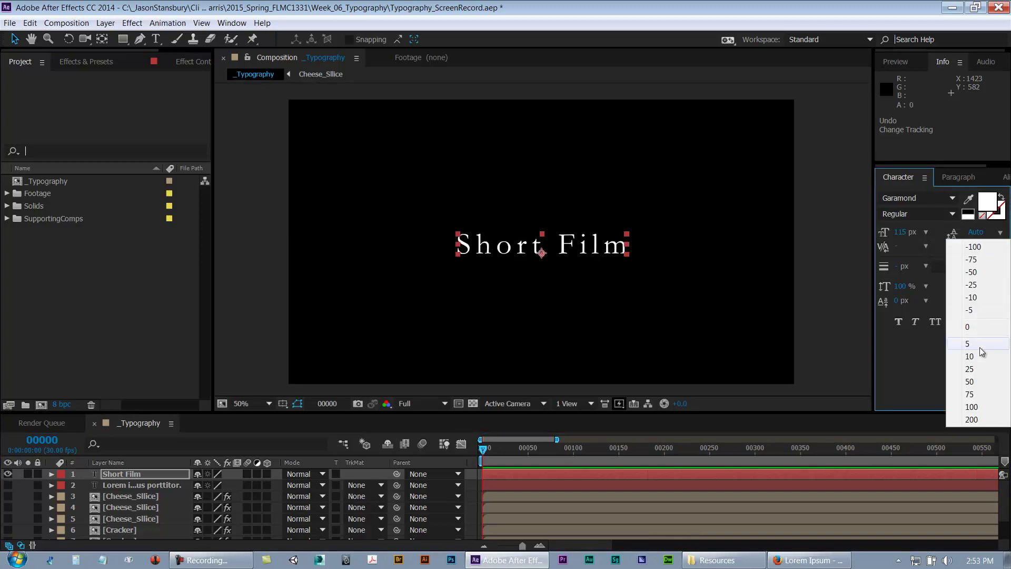
{"action": "left_click", "coordinate": [973, 408]}
{"action": "left_click", "coordinate": [1002, 250]}
{"action": "left_click", "coordinate": [990, 374]}
{"action": "left_click", "coordinate": [972, 245]}
{"action": "type", "text": "250"}
{"action": "key", "text": "Return"}
{"action": "left_click", "coordinate": [1000, 247]}
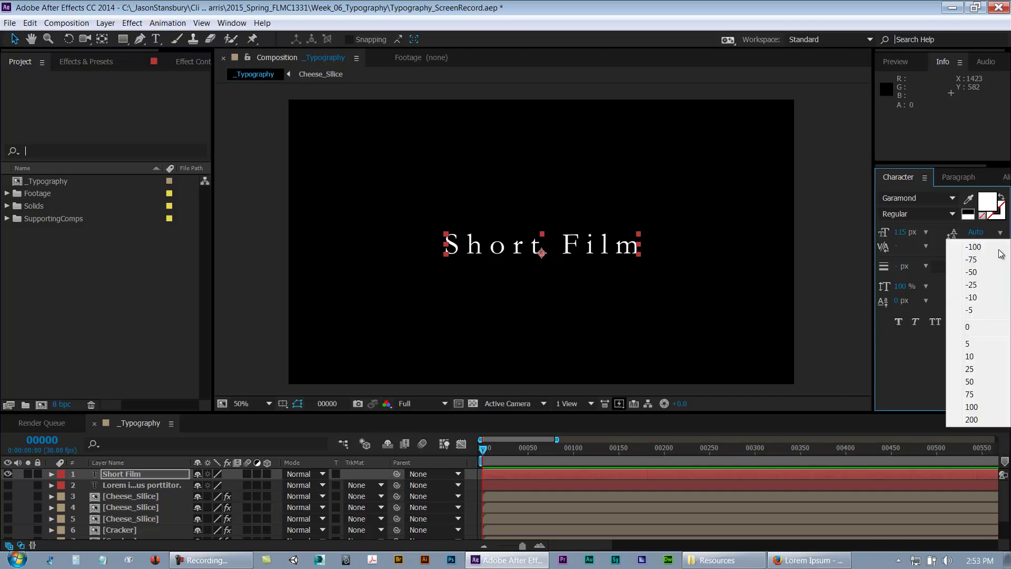
{"action": "left_click", "coordinate": [908, 384]}
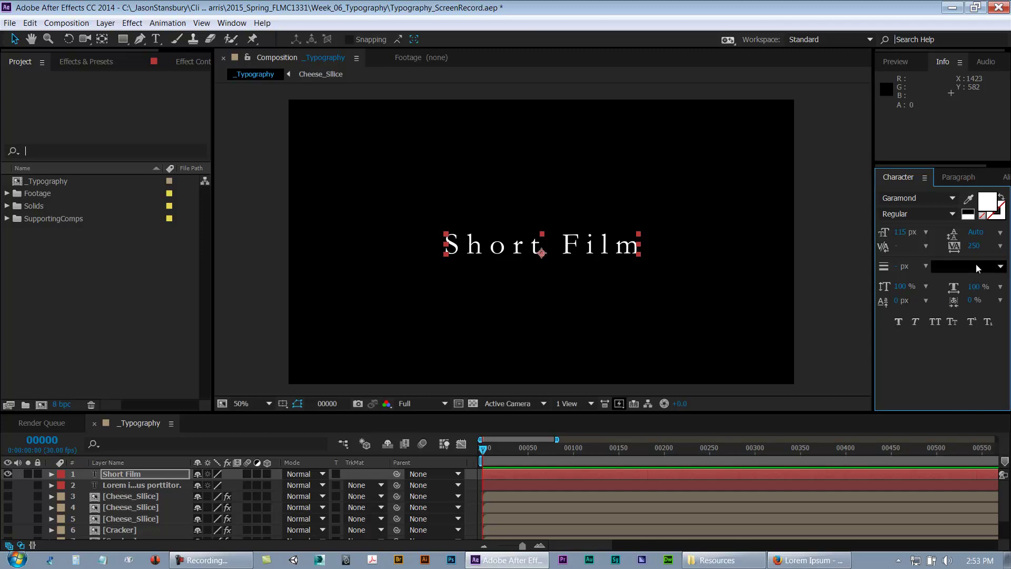
Step: Widen the title's tracking to 500, then scrub it up to about 587
{"action": "left_click_drag", "start_coordinate": [977, 246], "coordinate": [978, 248]}
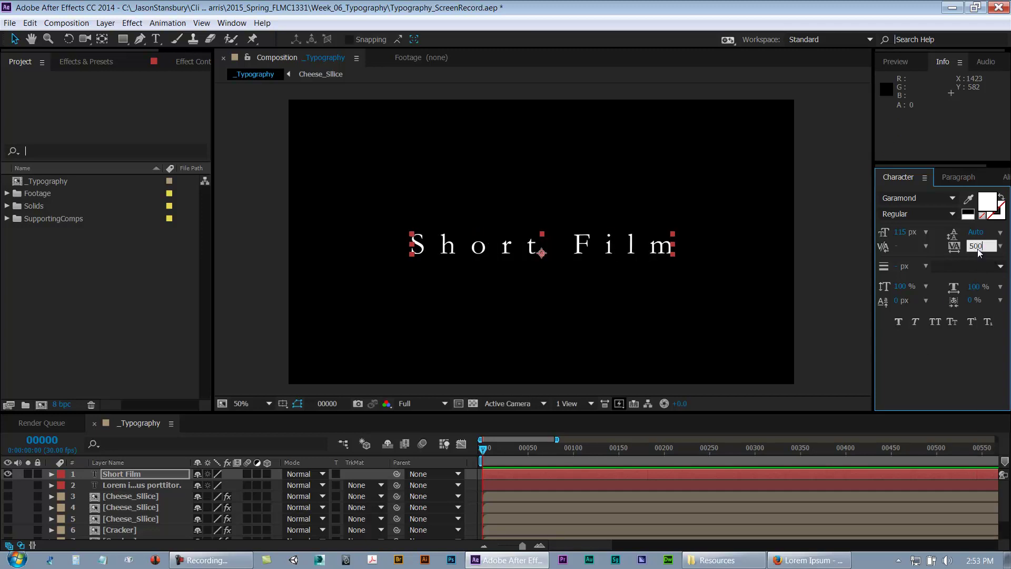
{"action": "left_click", "coordinate": [849, 333]}
{"action": "scroll", "coordinate": [816, 327], "scroll_direction": "up", "scroll_amount": 1}
{"action": "scroll", "coordinate": [816, 327], "scroll_direction": "down", "scroll_amount": 1}
{"action": "left_click_drag", "start_coordinate": [973, 246], "coordinate": [993, 251]}
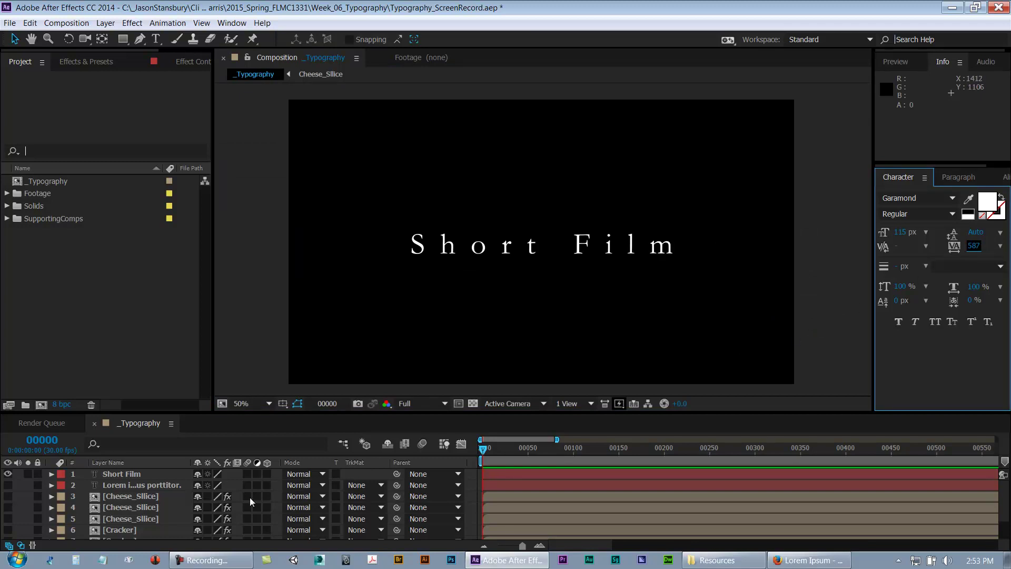
{"action": "left_click", "coordinate": [122, 474]}
{"action": "mouse_move", "coordinate": [974, 247]}
{"action": "left_mouse_down"}
{"action": "mouse_move", "coordinate": [993, 253]}
{"action": "mouse_move", "coordinate": [970, 250]}
{"action": "left_mouse_up"}
Step: Set the 'Short Film' title's tracking to 700
{"action": "left_click", "coordinate": [972, 248]}
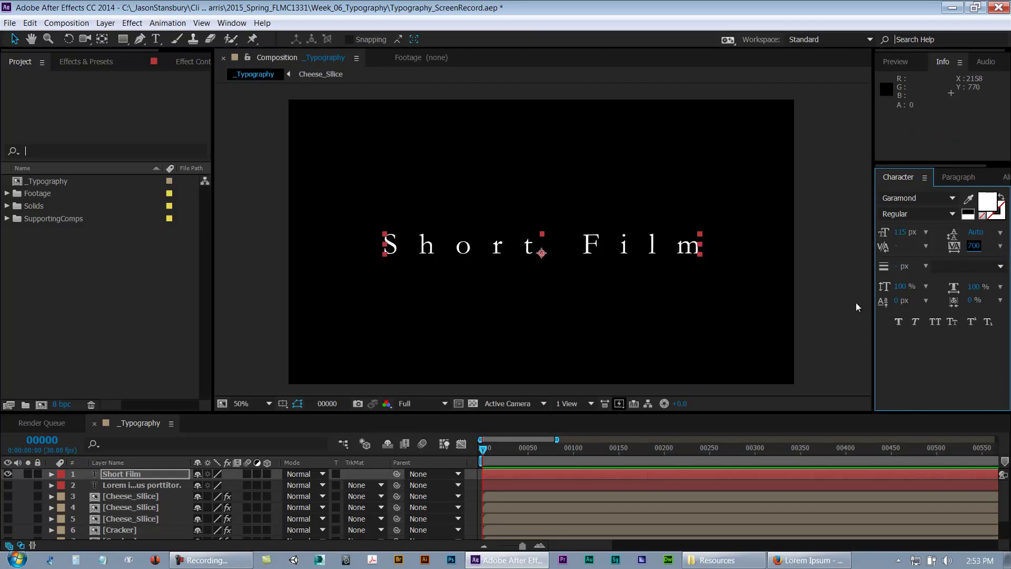
{"action": "left_click", "coordinate": [834, 356]}
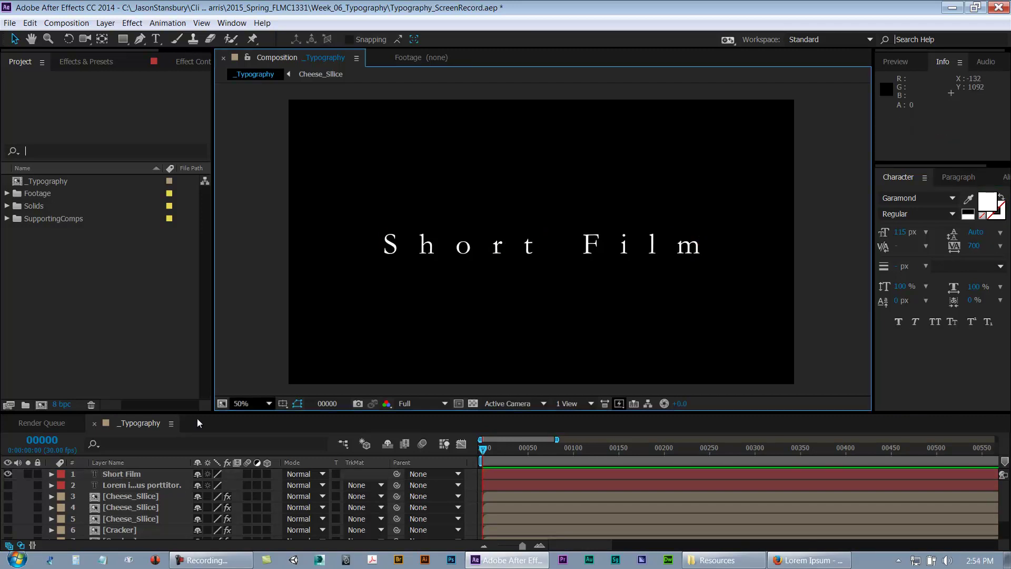
{"action": "left_click", "coordinate": [126, 474]}
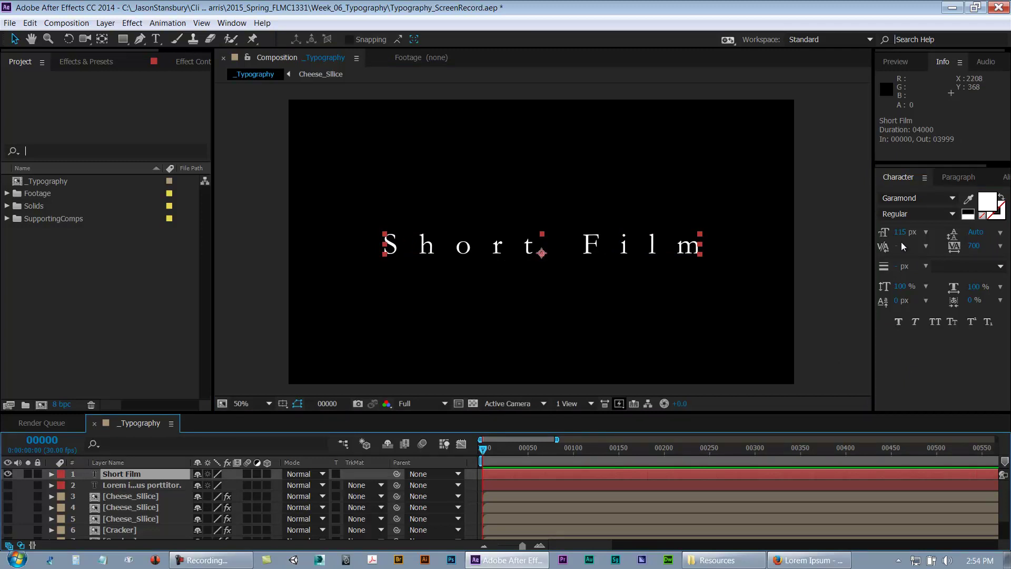
Step: Try Italic and Bold font styles on the title, then return it to Regular
{"action": "left_click", "coordinate": [935, 218]}
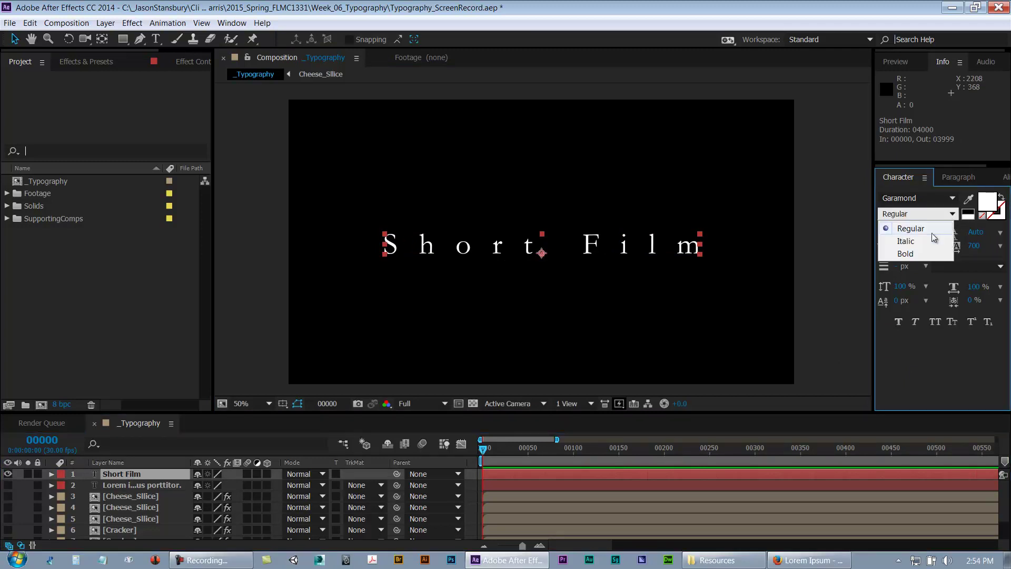
{"action": "left_click", "coordinate": [930, 243]}
{"action": "left_click", "coordinate": [953, 218]}
{"action": "left_click", "coordinate": [940, 257]}
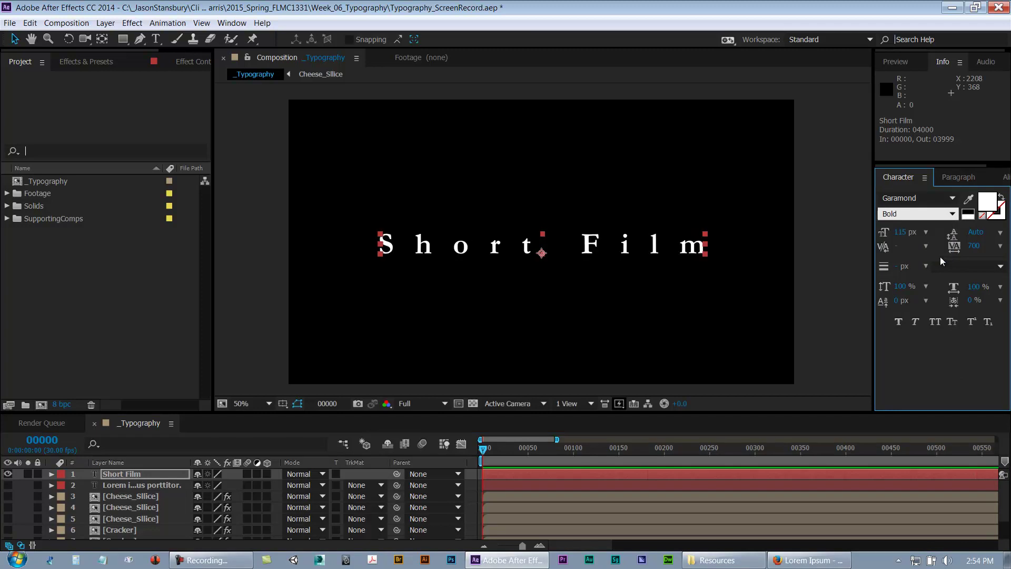
{"action": "left_click", "coordinate": [952, 214]}
{"action": "left_click", "coordinate": [932, 230]}
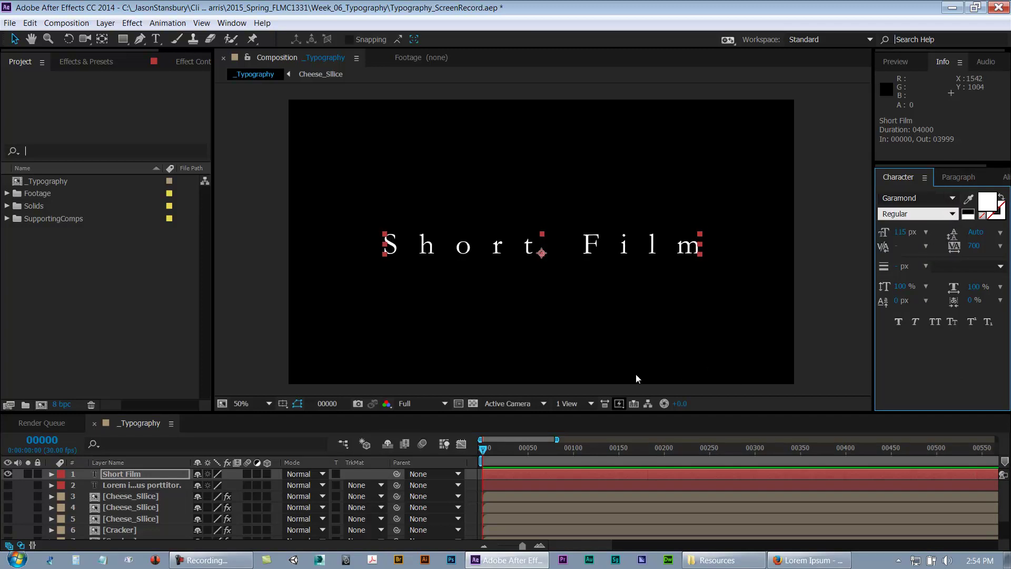
{"action": "left_click", "coordinate": [112, 490]}
{"action": "left_click", "coordinate": [114, 474]}
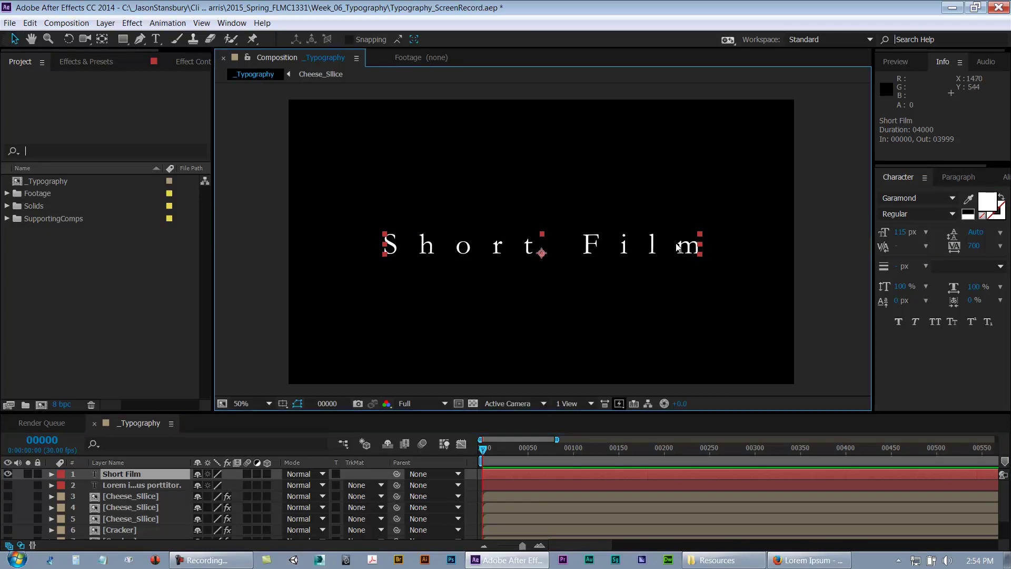
Step: Add a second line 'presented by' to the 'Short Film' title text
{"action": "double_click", "coordinate": [700, 246]}
{"action": "left_click", "coordinate": [711, 247]}
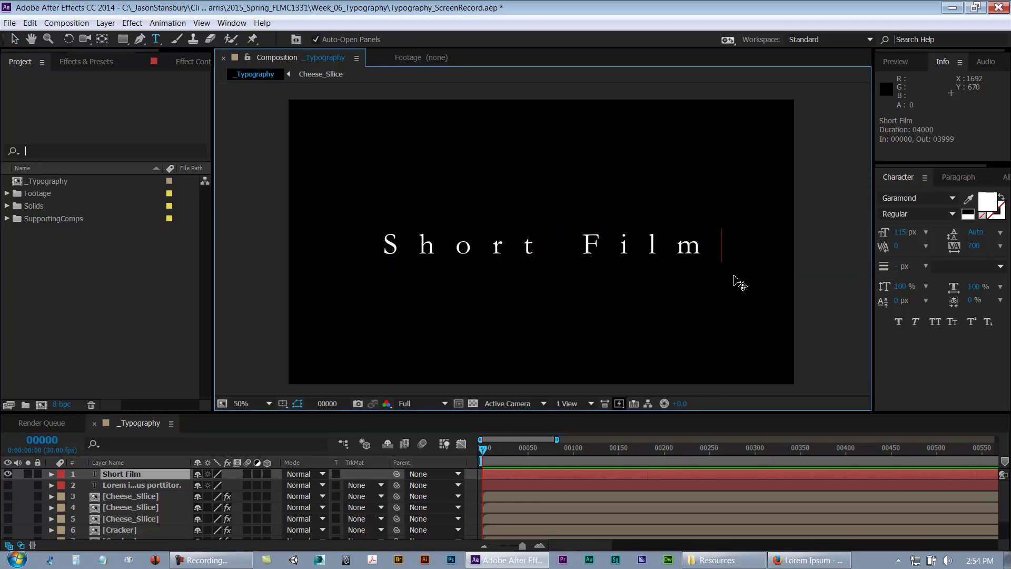
{"action": "key", "text": "BackSpace"}
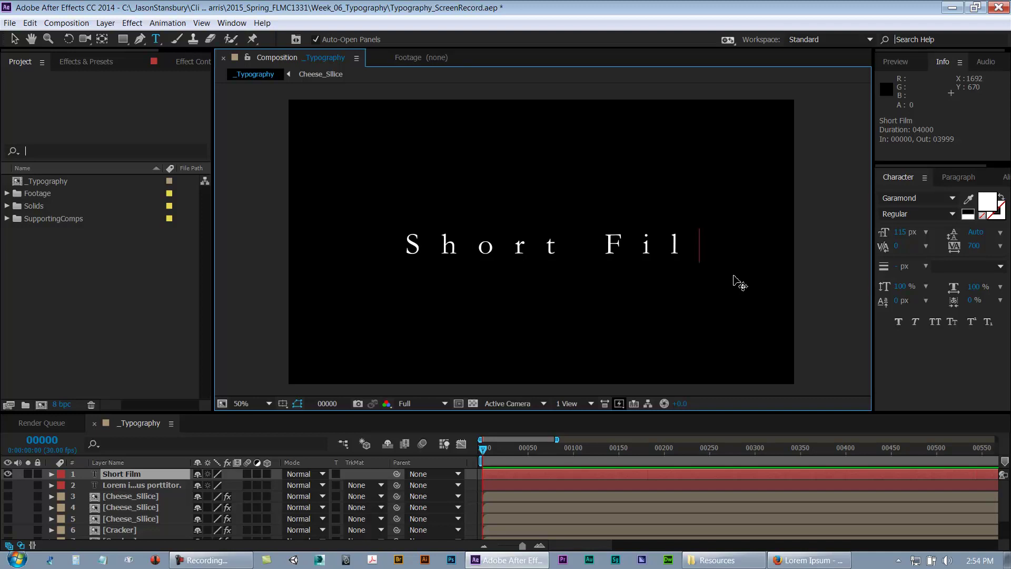
{"action": "type", "text": "m "}
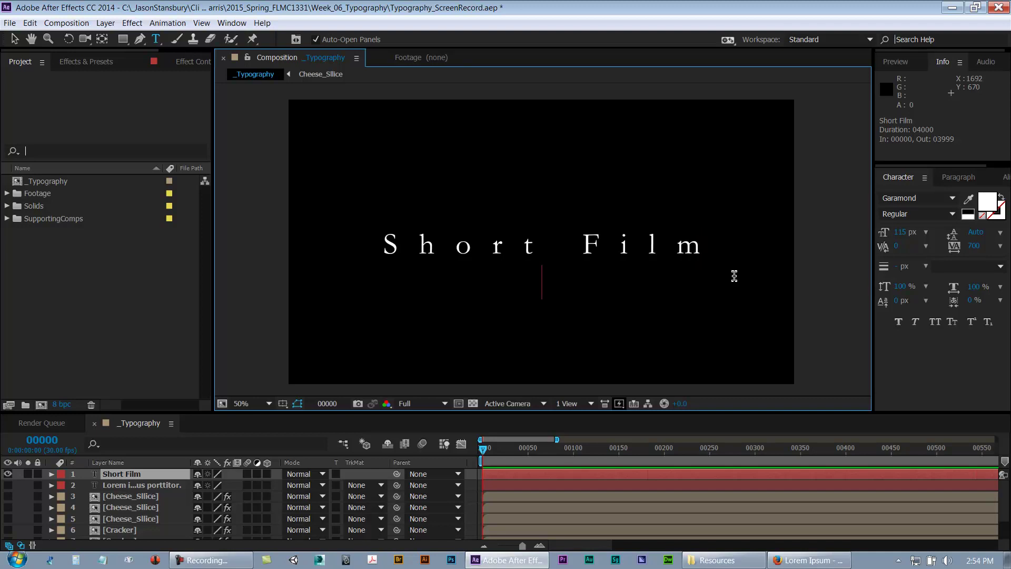
{"action": "type", "text": "prese"}
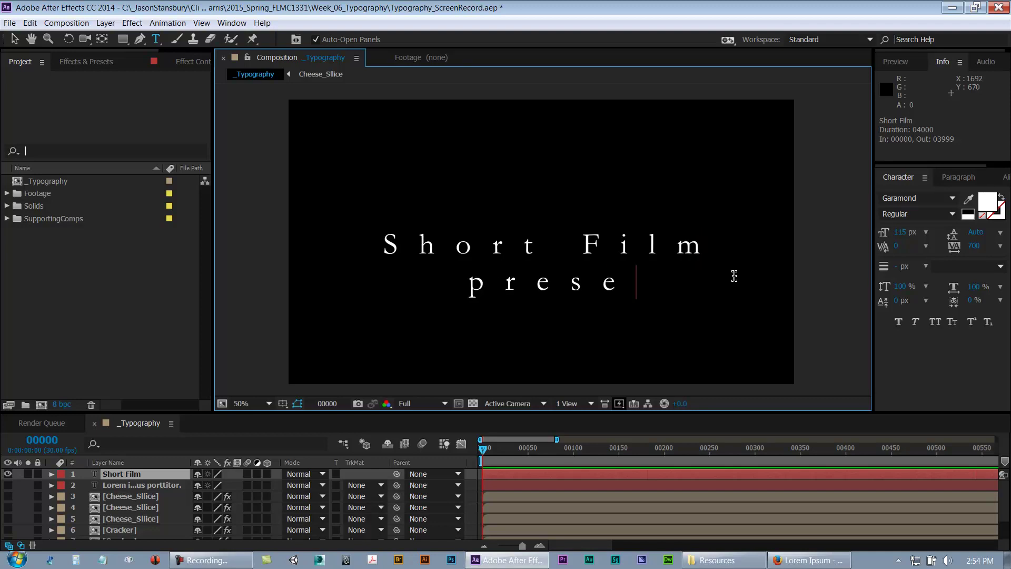
{"action": "type", "text": "nted by"}
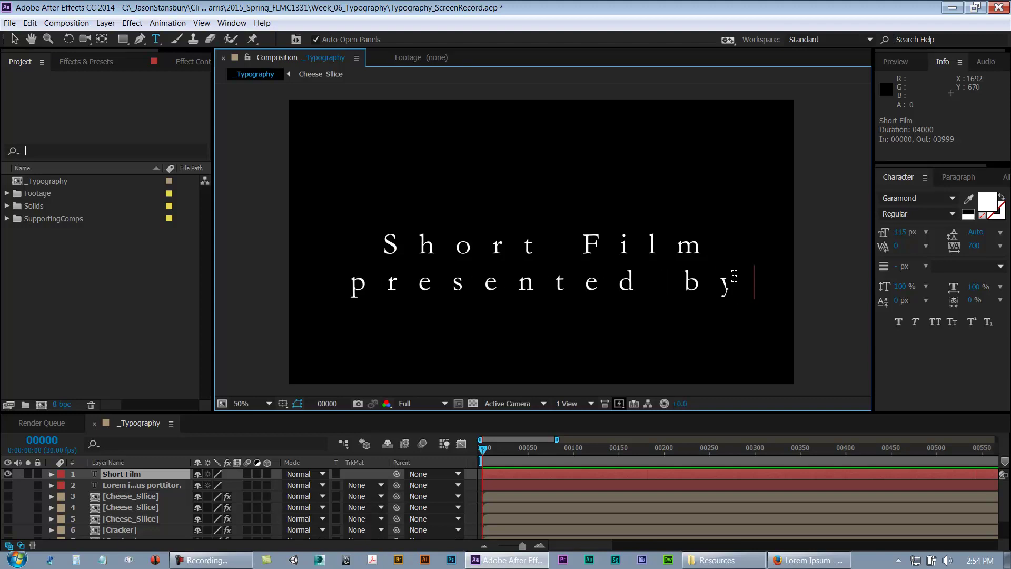
{"action": "left_click", "coordinate": [14, 39]}
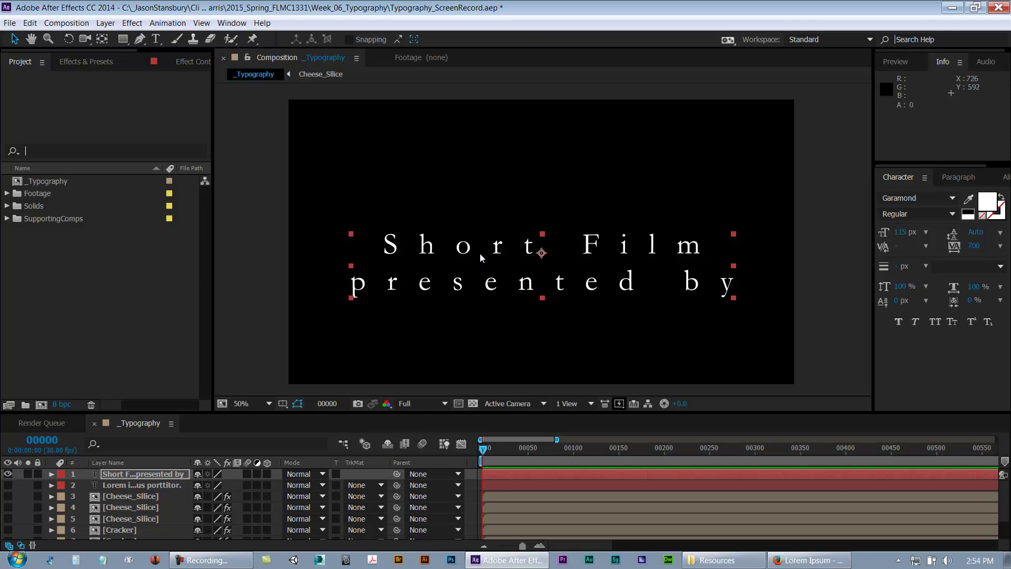
Step: Centre the two-line title vertically in the composition via the Align panel
{"action": "left_click", "coordinate": [231, 22]}
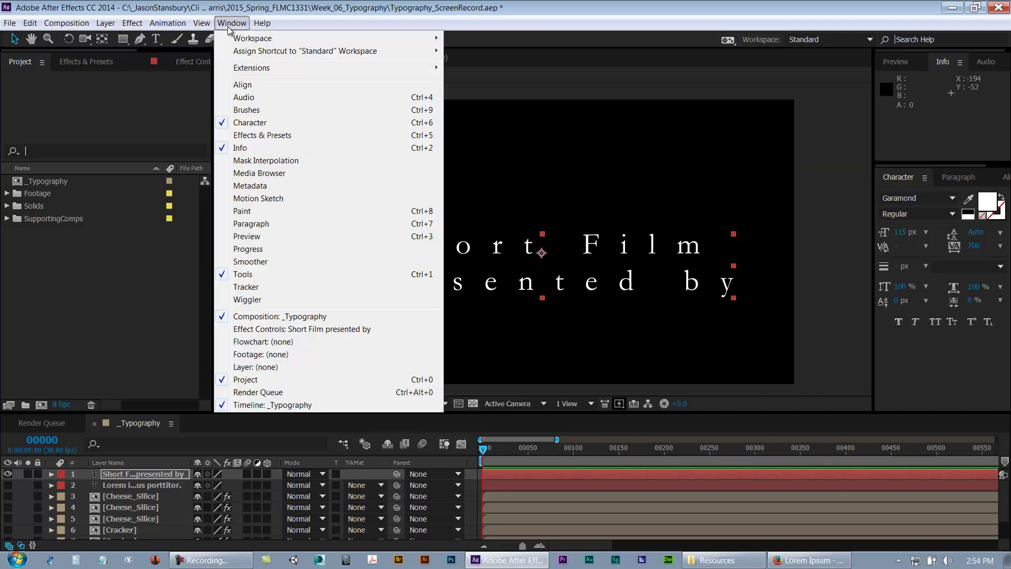
{"action": "left_click", "coordinate": [247, 82]}
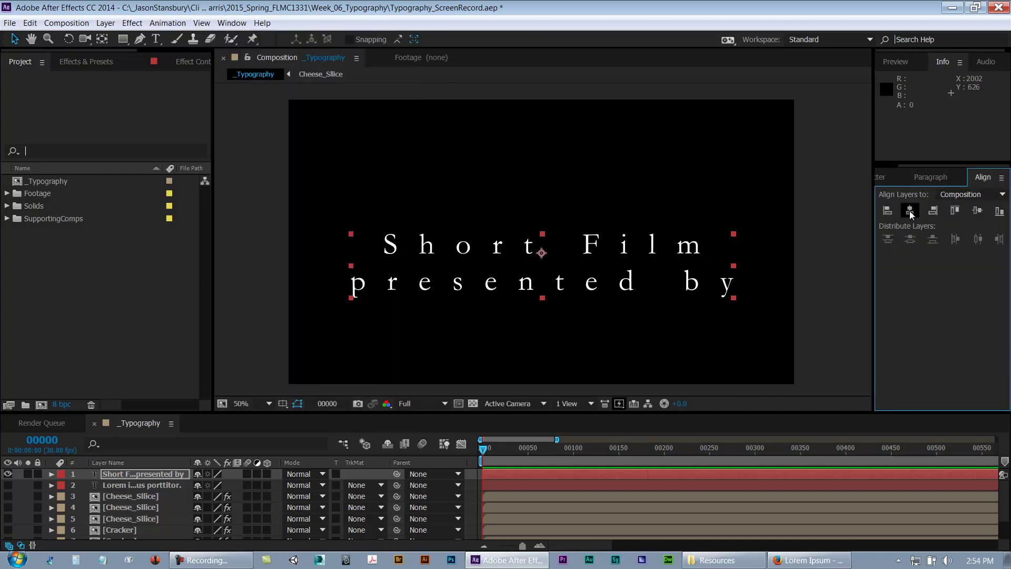
{"action": "left_click", "coordinate": [976, 212]}
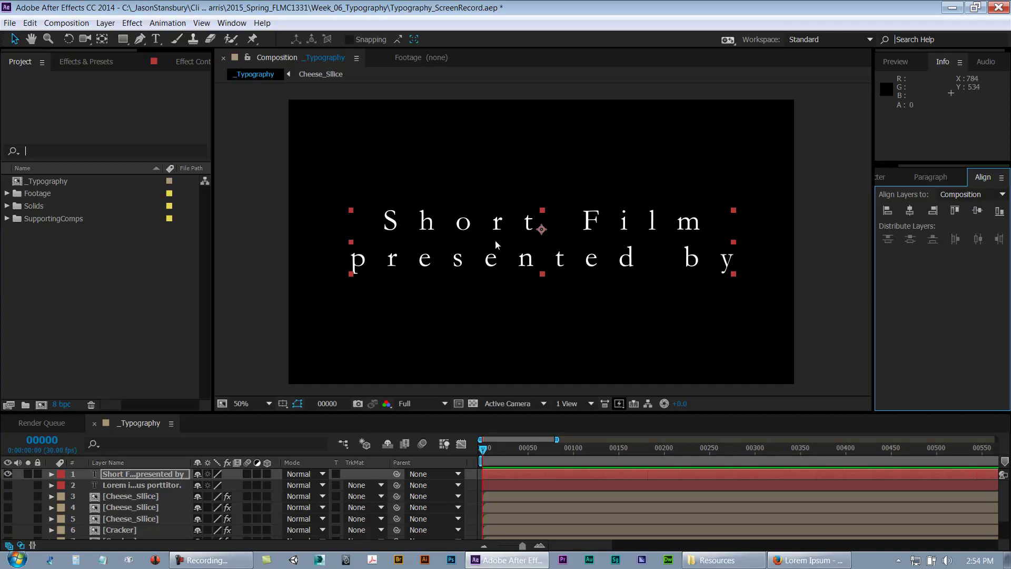
{"action": "left_click_drag", "start_coordinate": [935, 165], "coordinate": [904, 167]}
{"action": "left_click", "coordinate": [937, 176]}
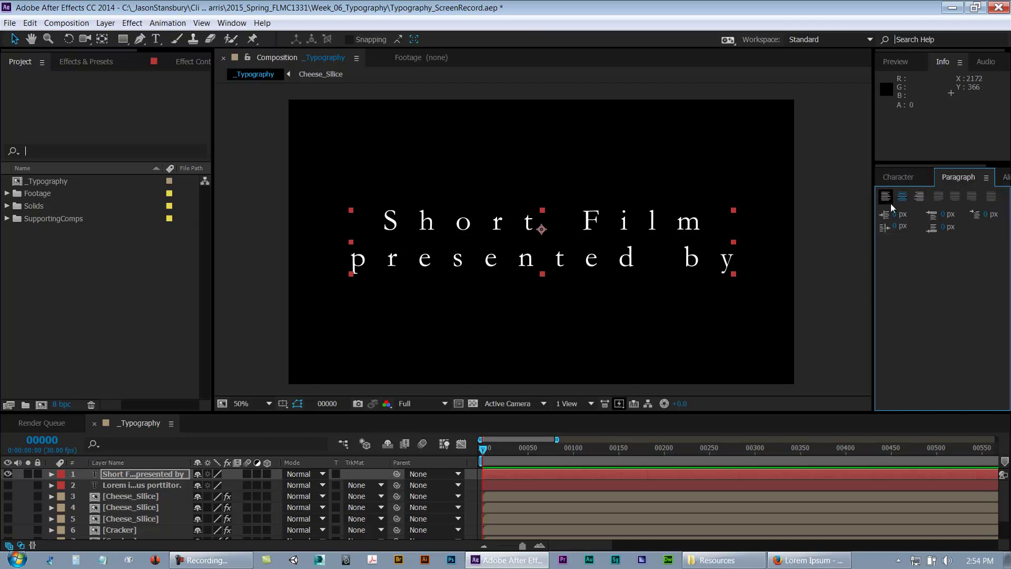
{"action": "left_click", "coordinate": [902, 179]}
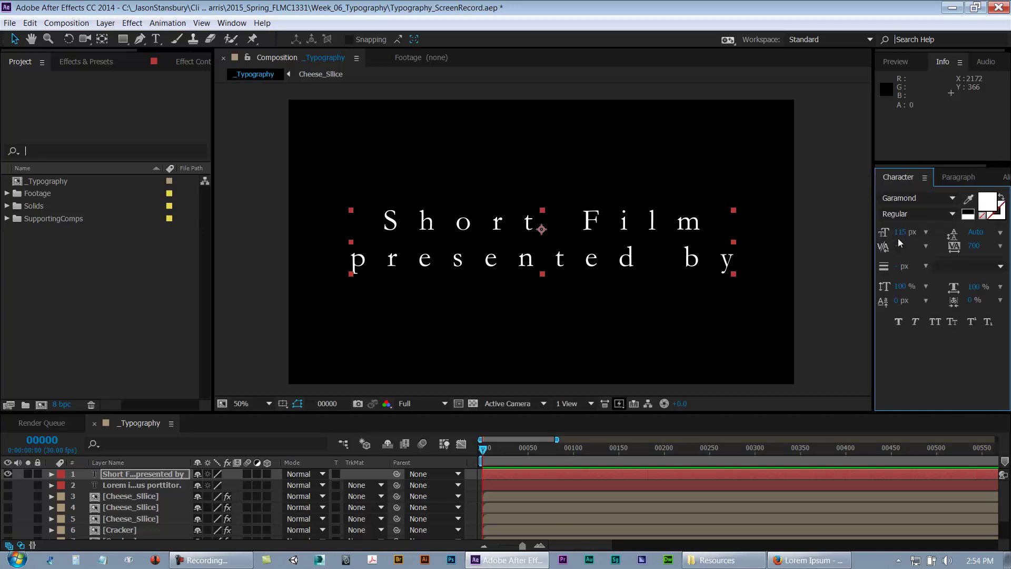
Step: Set 'presented by' tracking to 0, keeping its size at 115 px
{"action": "double_click", "coordinate": [415, 259]}
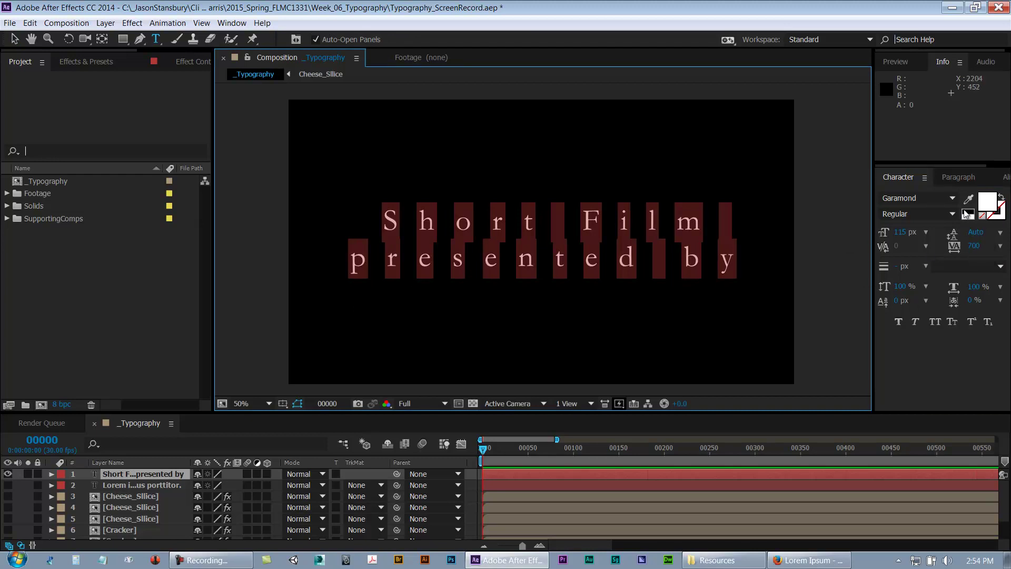
{"action": "left_click", "coordinate": [685, 259]}
{"action": "left_click_drag", "start_coordinate": [360, 258], "coordinate": [728, 285]}
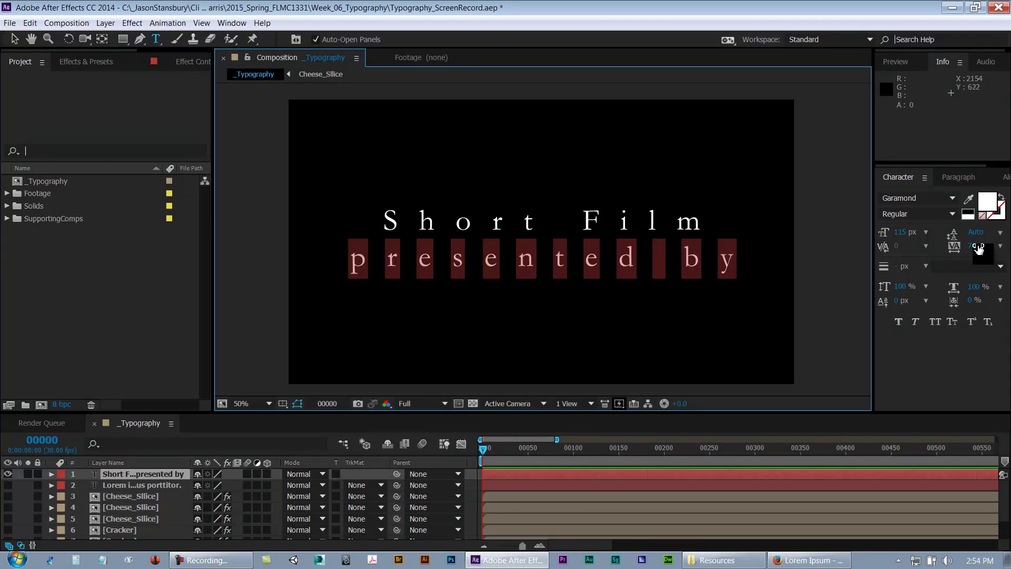
{"action": "left_click", "coordinate": [1000, 246]}
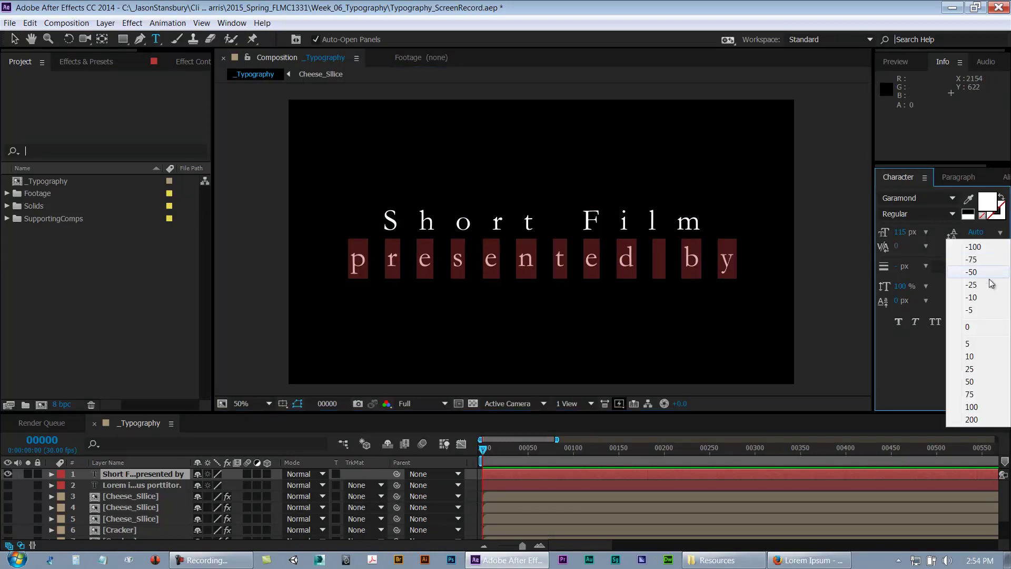
{"action": "left_click", "coordinate": [980, 329]}
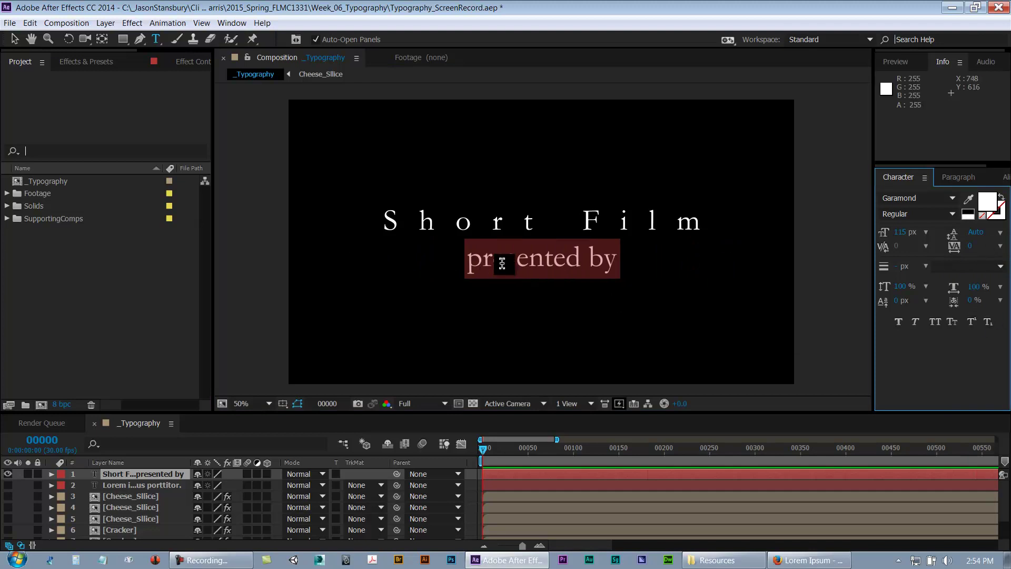
{"action": "mouse_move", "coordinate": [902, 232]}
{"action": "left_mouse_down"}
{"action": "mouse_move", "coordinate": [857, 231]}
{"action": "mouse_move", "coordinate": [882, 230]}
{"action": "left_mouse_up"}
{"action": "key", "text": "ctrl+z"}
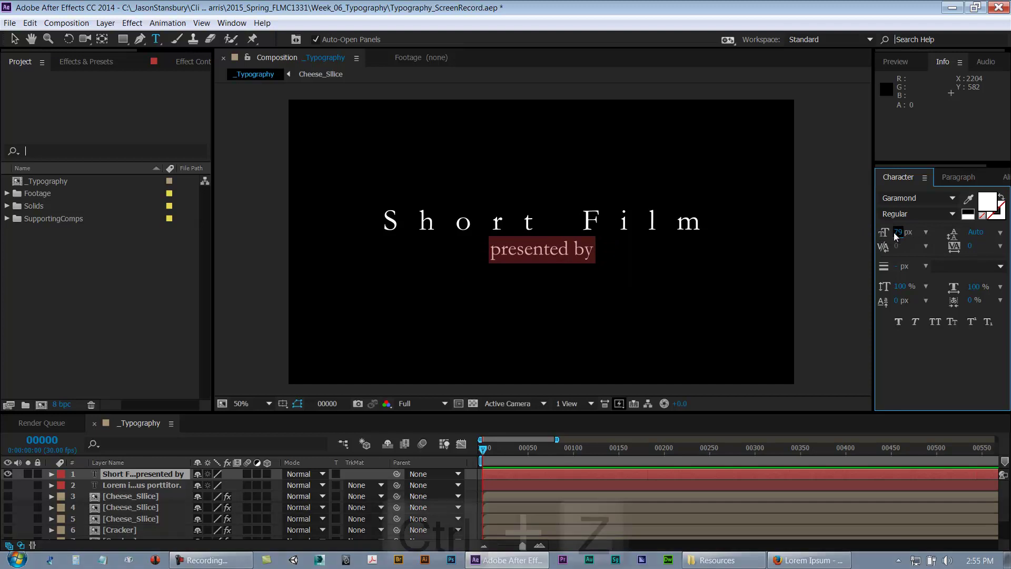
{"action": "key", "text": "ctrl+z"}
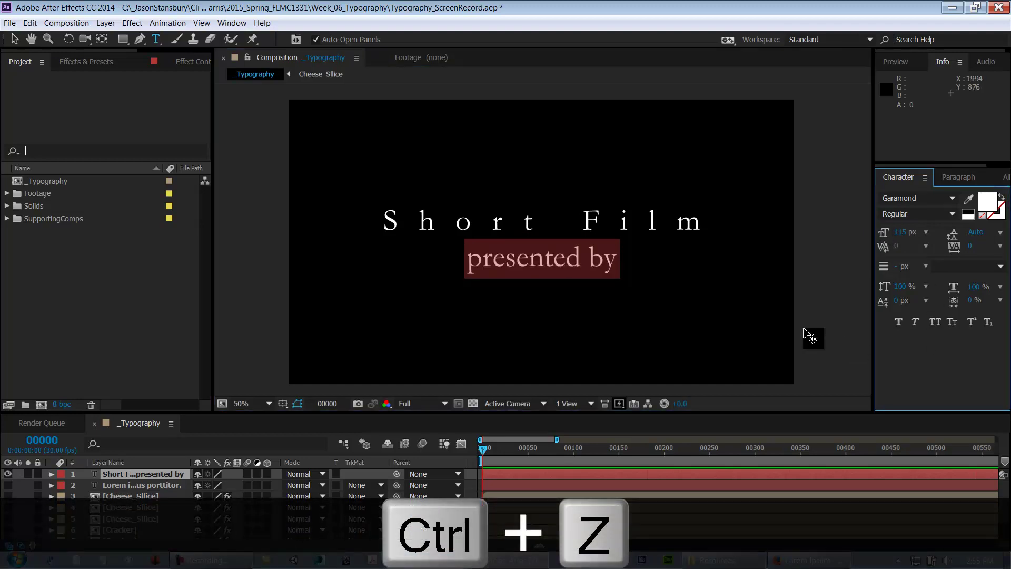
{"action": "left_click", "coordinate": [493, 259]}
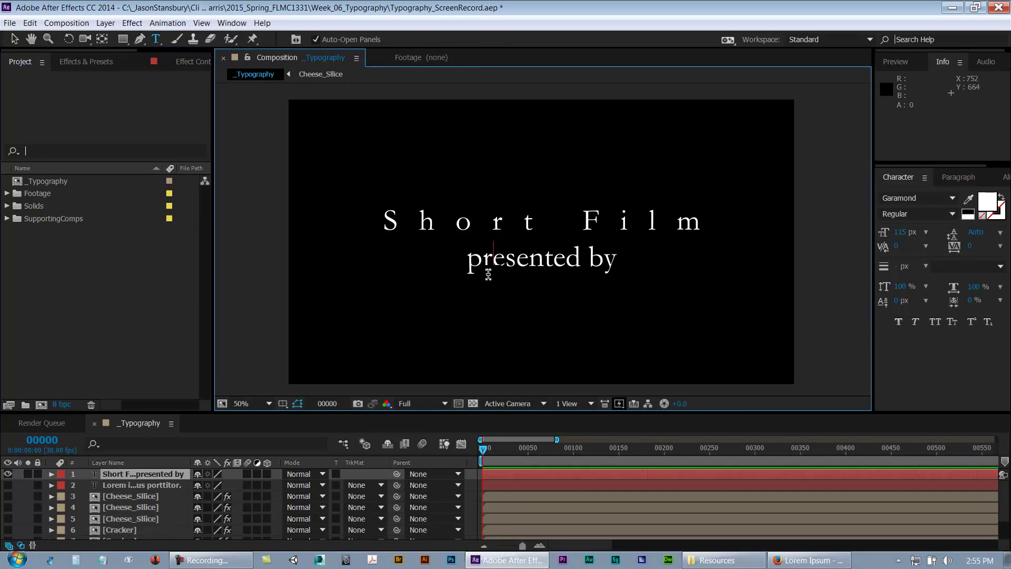
Step: Increase the title's leading from Auto through 8 and 60 px up to 279 px
{"action": "left_click", "coordinate": [998, 235]}
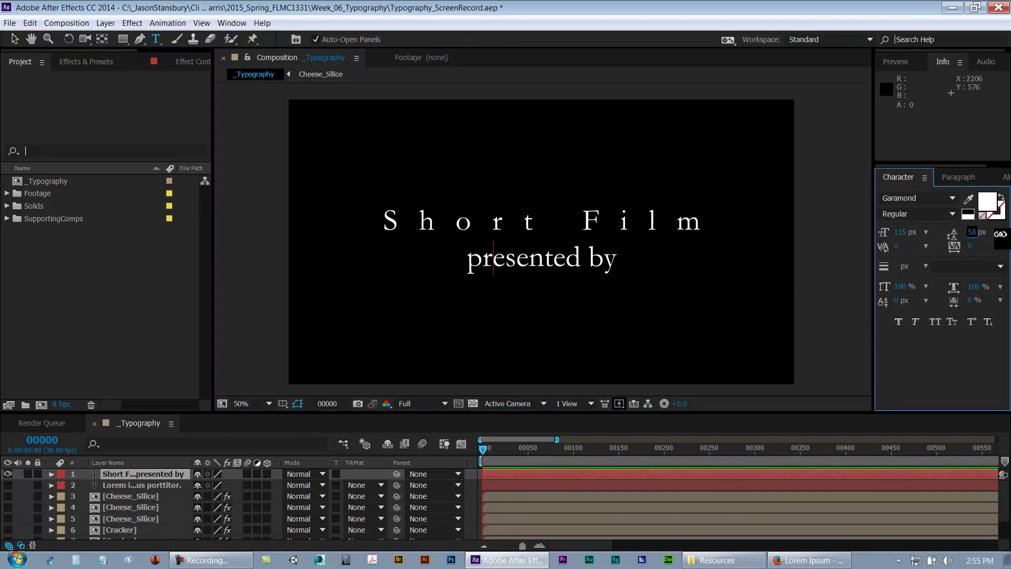
{"action": "left_click", "coordinate": [1001, 234]}
{"action": "left_click", "coordinate": [1001, 237]}
{"action": "left_click", "coordinate": [1000, 237]}
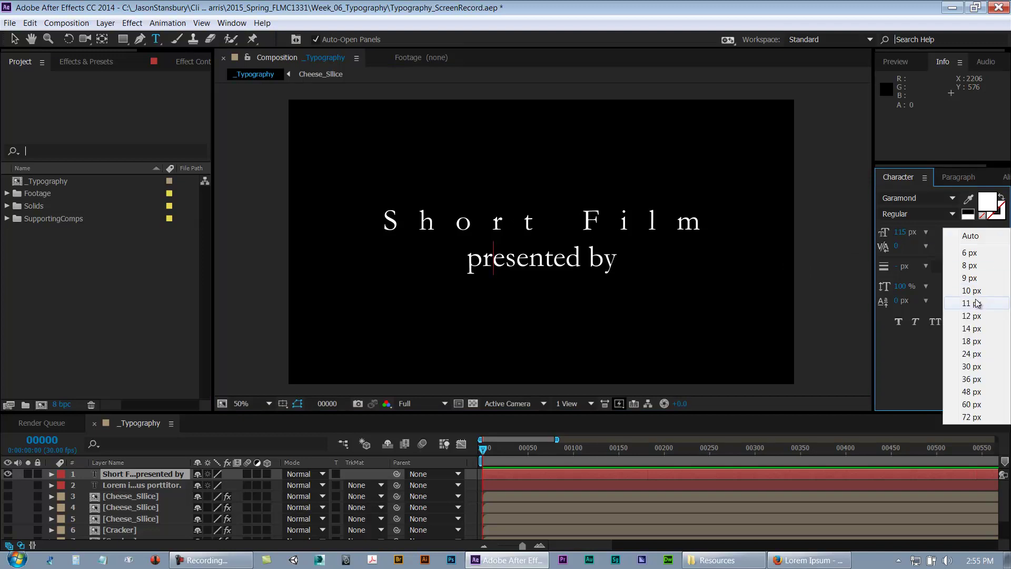
{"action": "left_click", "coordinate": [977, 241]}
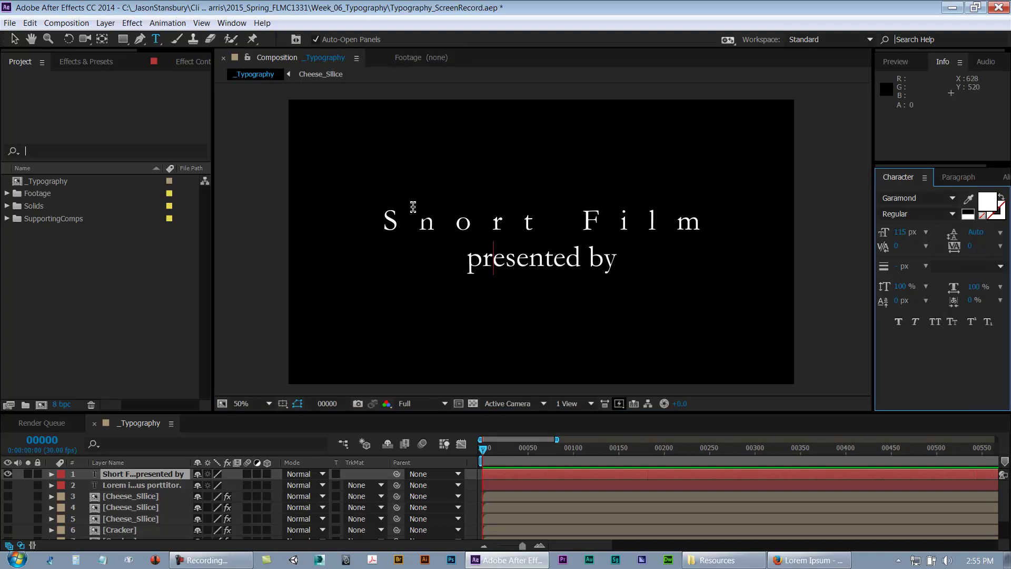
{"action": "left_click", "coordinate": [15, 38]}
{"action": "left_click", "coordinate": [148, 485]}
{"action": "left_click", "coordinate": [154, 476]}
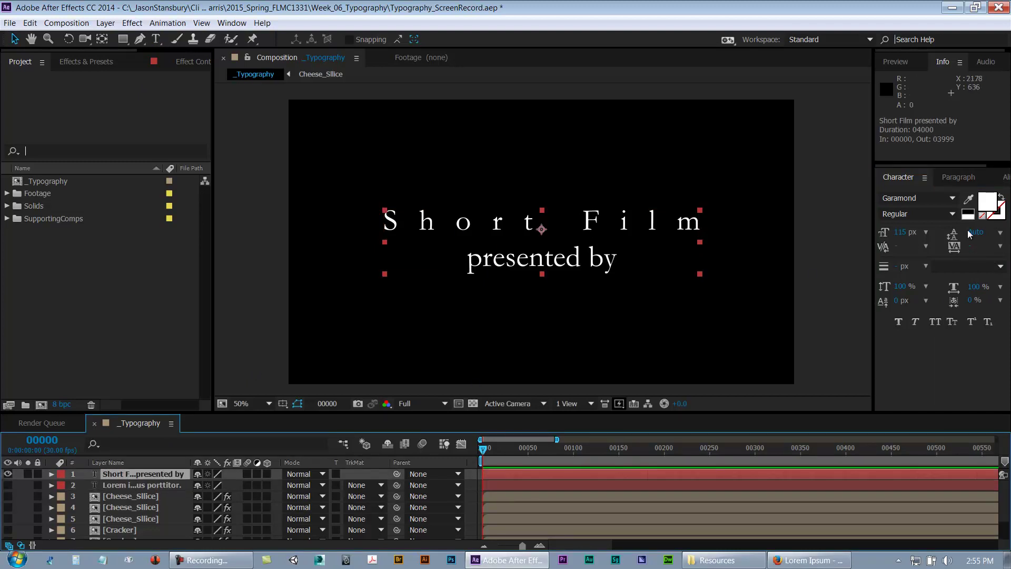
{"action": "left_click", "coordinate": [1001, 235]}
{"action": "left_click", "coordinate": [987, 266]}
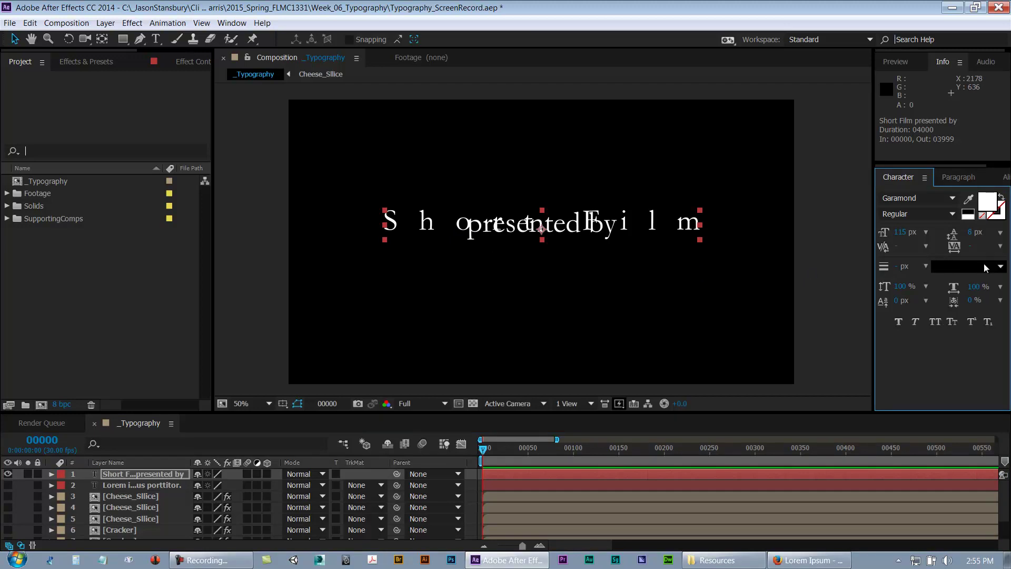
{"action": "left_click", "coordinate": [999, 235]}
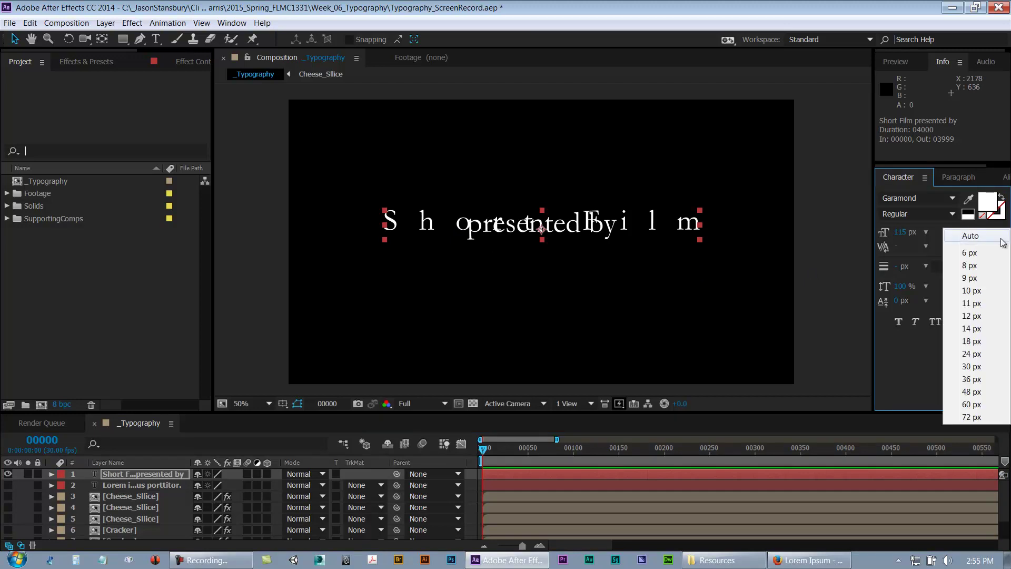
{"action": "left_click", "coordinate": [973, 410]}
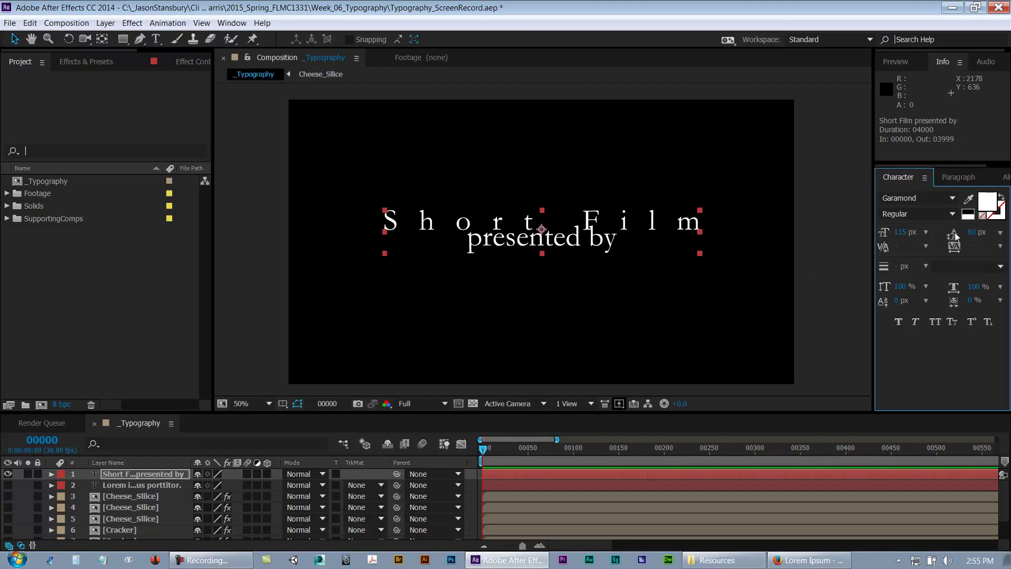
{"action": "left_click_drag", "start_coordinate": [971, 233], "coordinate": [999, 232]}
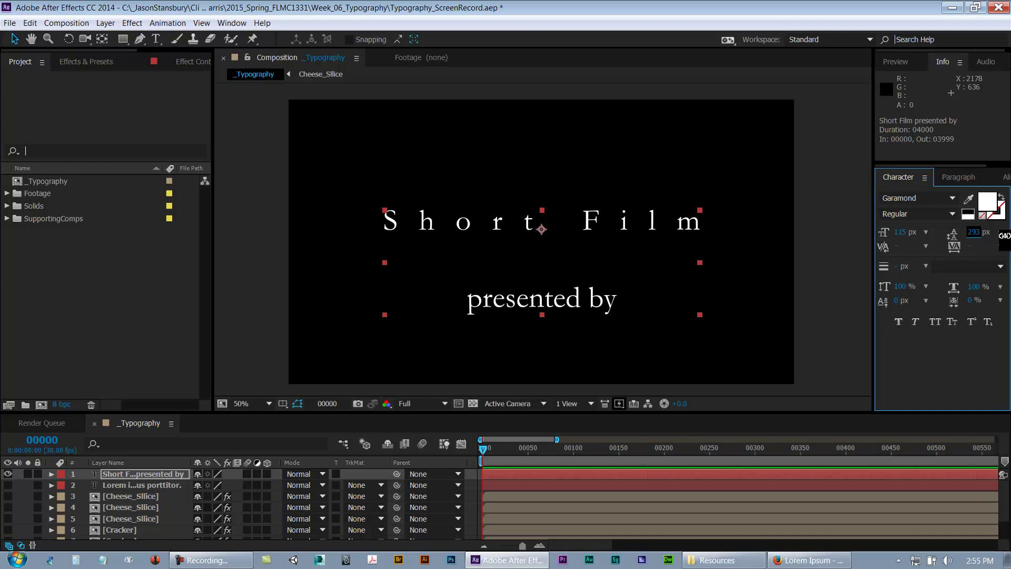
Step: Add a third line with the presenter's name below 'presented by'
{"action": "double_click", "coordinate": [614, 300]}
{"action": "left_click", "coordinate": [615, 299]}
{"action": "left_click", "coordinate": [616, 297]}
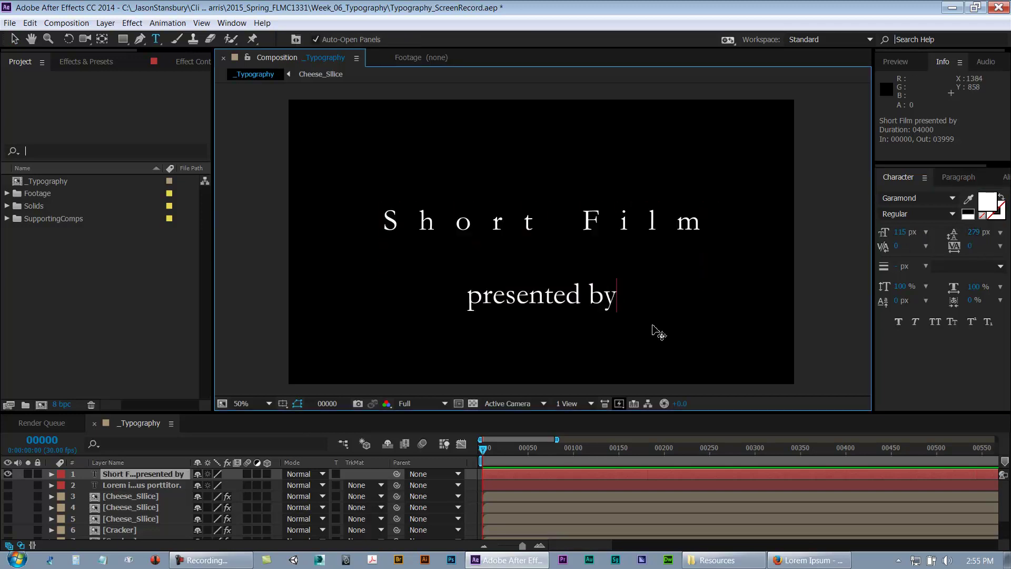
{"action": "key", "text": "Return"}
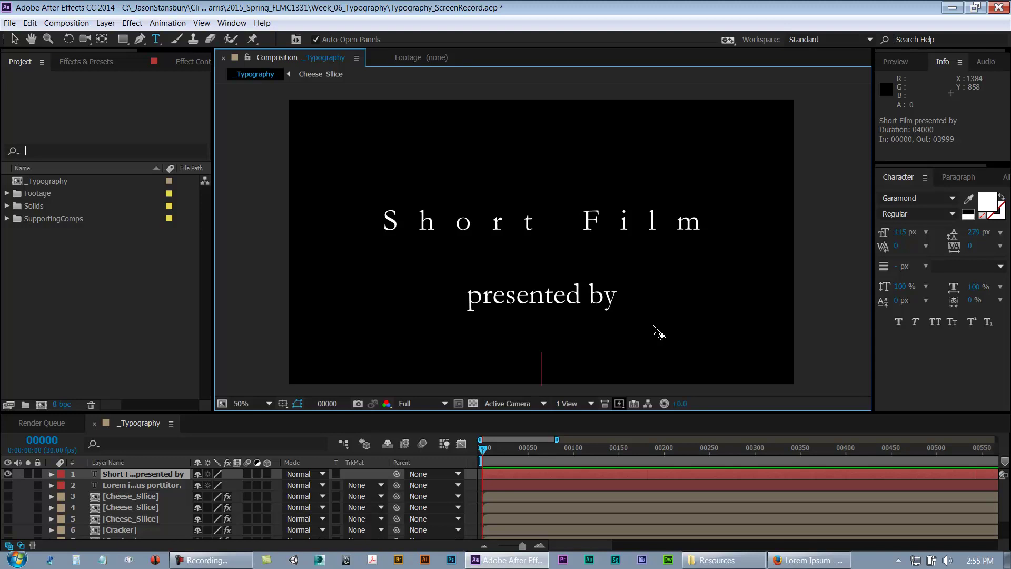
{"action": "type", "text": "Jason St"}
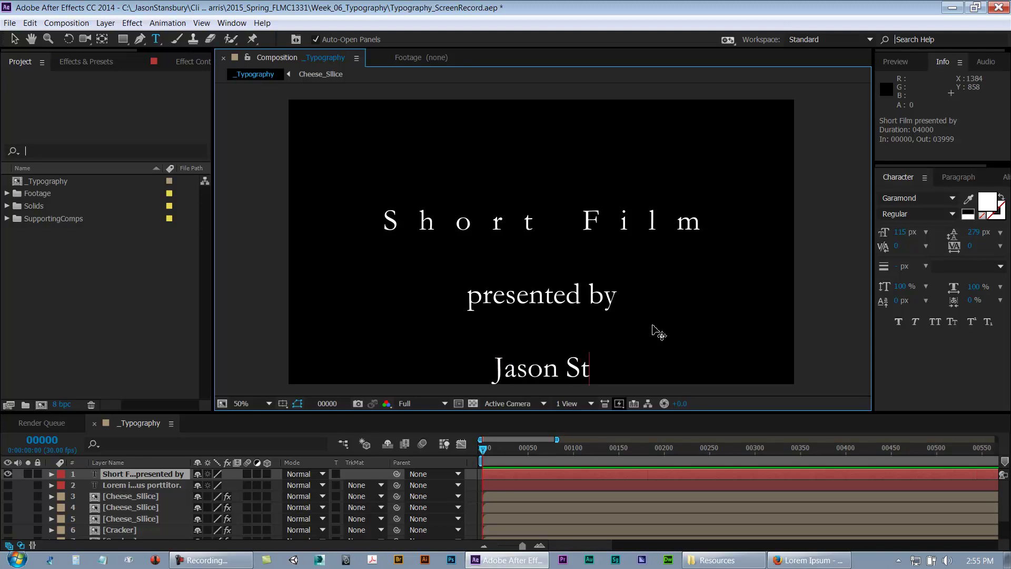
{"action": "type", "text": "ansbury"}
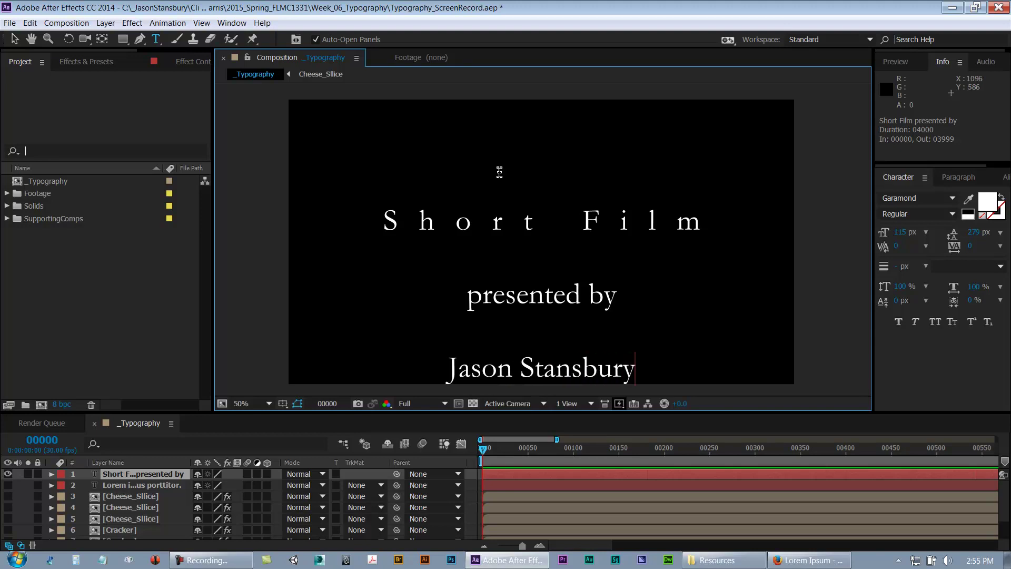
{"action": "left_click", "coordinate": [14, 39]}
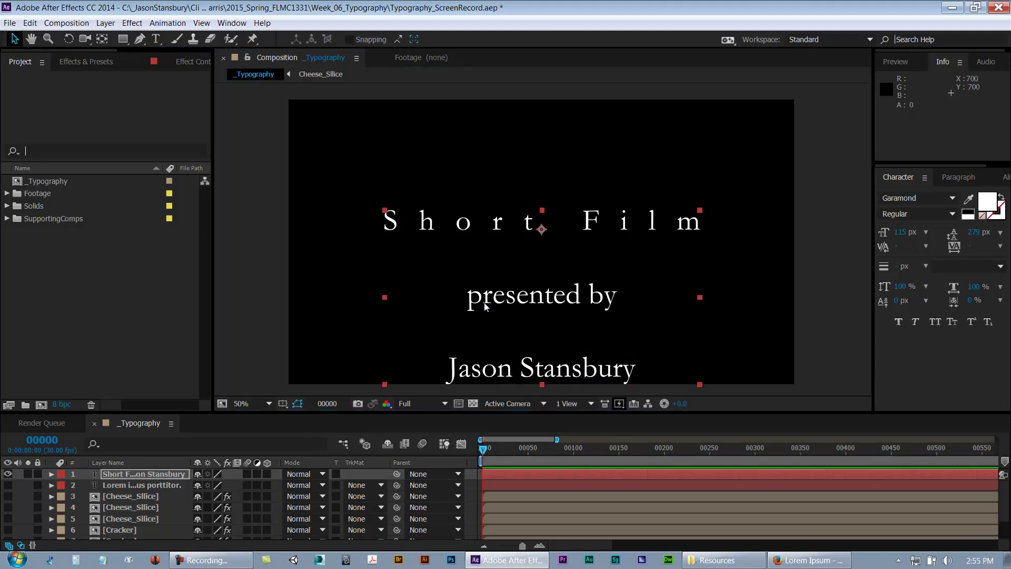
Step: Reduce the title's leading to about 150 px to tighten the three lines
{"action": "left_click_drag", "start_coordinate": [977, 232], "coordinate": [810, 257]}
{"action": "left_click", "coordinate": [1000, 234]}
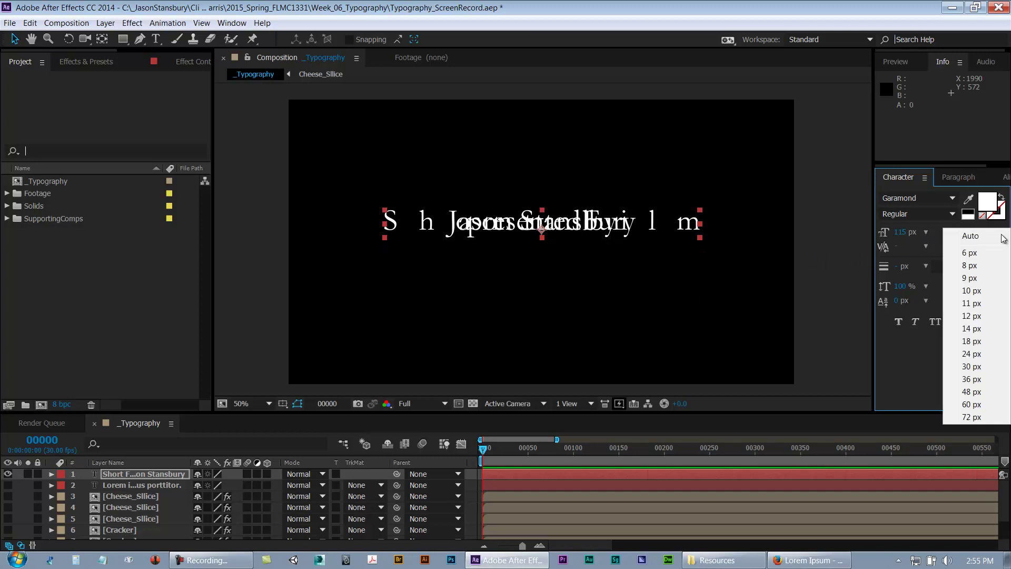
{"action": "left_click", "coordinate": [971, 235]}
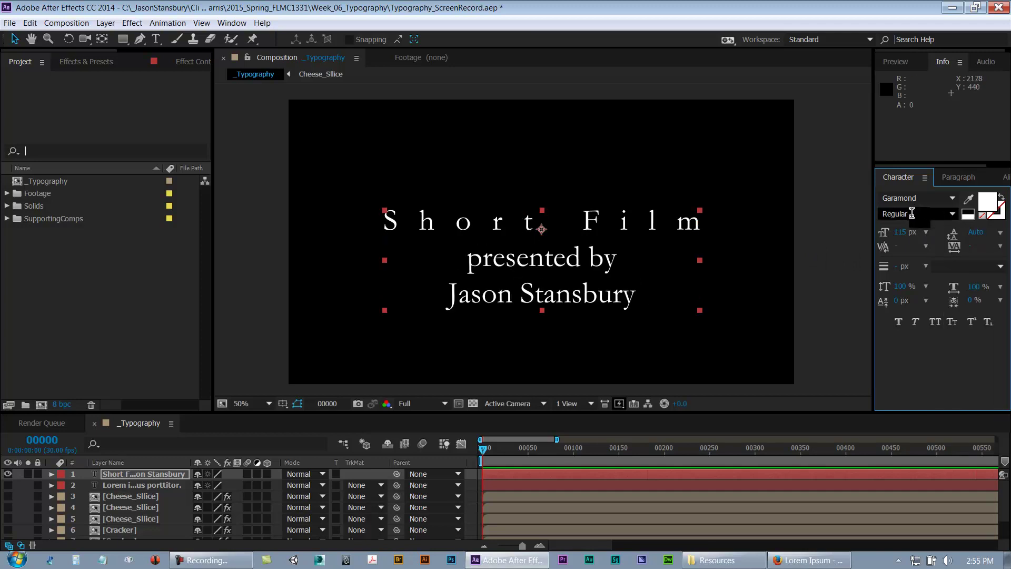
{"action": "left_click", "coordinate": [974, 233]}
{"action": "left_click_drag", "start_coordinate": [974, 233], "coordinate": [1007, 236]}
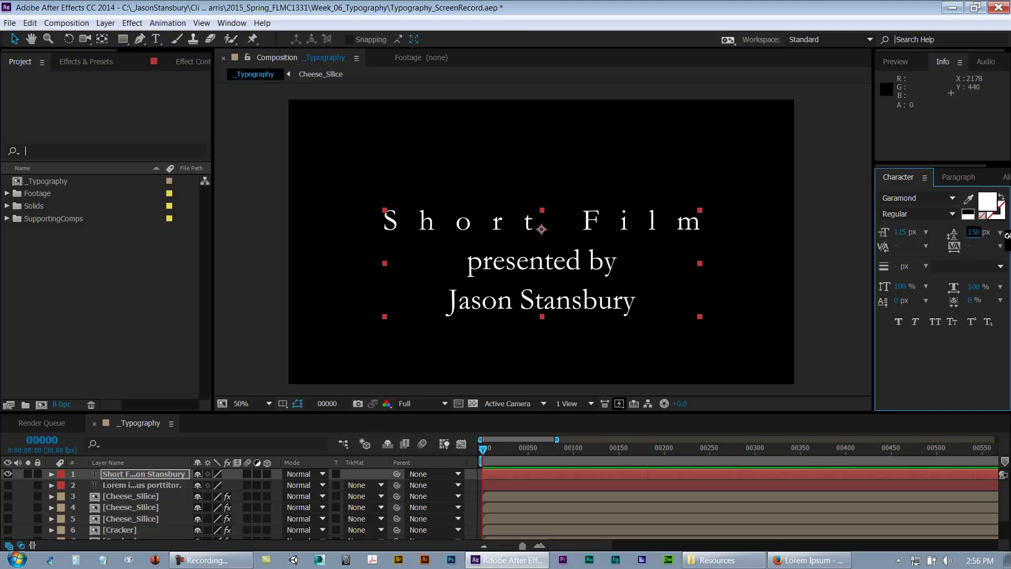
Step: Shrink the 'presented by' line's font size to about 35 px
{"action": "double_click", "coordinate": [468, 266]}
{"action": "triple_click", "coordinate": [468, 265]}
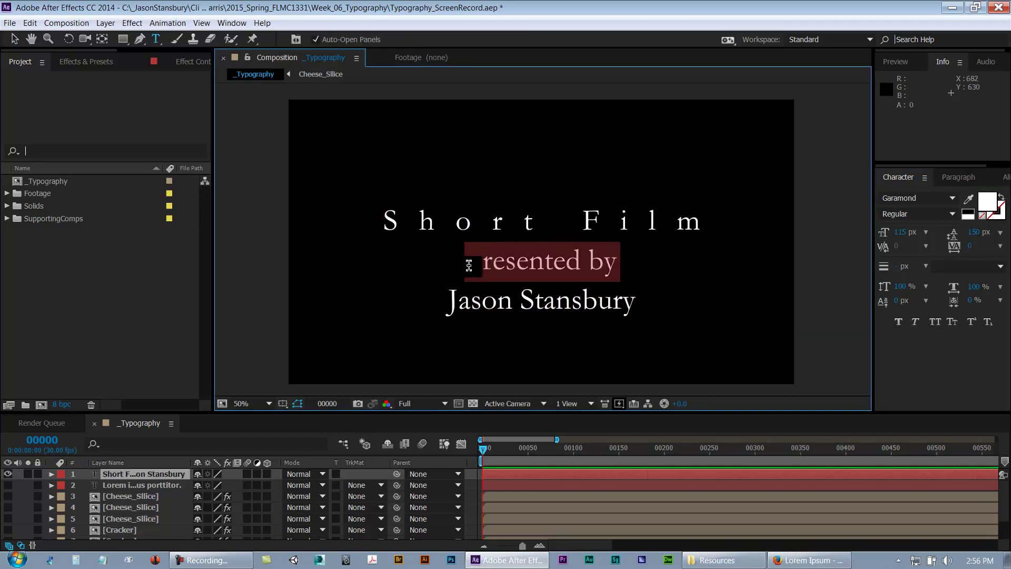
{"action": "left_click_drag", "start_coordinate": [469, 265], "coordinate": [627, 265]}
{"action": "left_click_drag", "start_coordinate": [898, 232], "coordinate": [851, 237]}
{"action": "left_click_drag", "start_coordinate": [851, 237], "coordinate": [900, 237]}
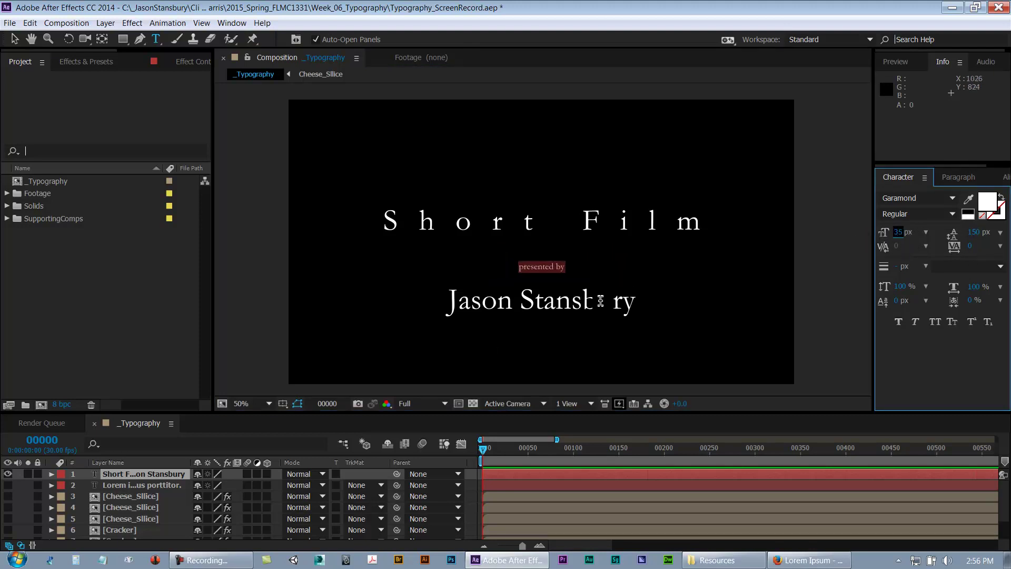
Step: Select the presenter's name line and reduce its font size from 115 px
{"action": "left_click", "coordinate": [129, 485]}
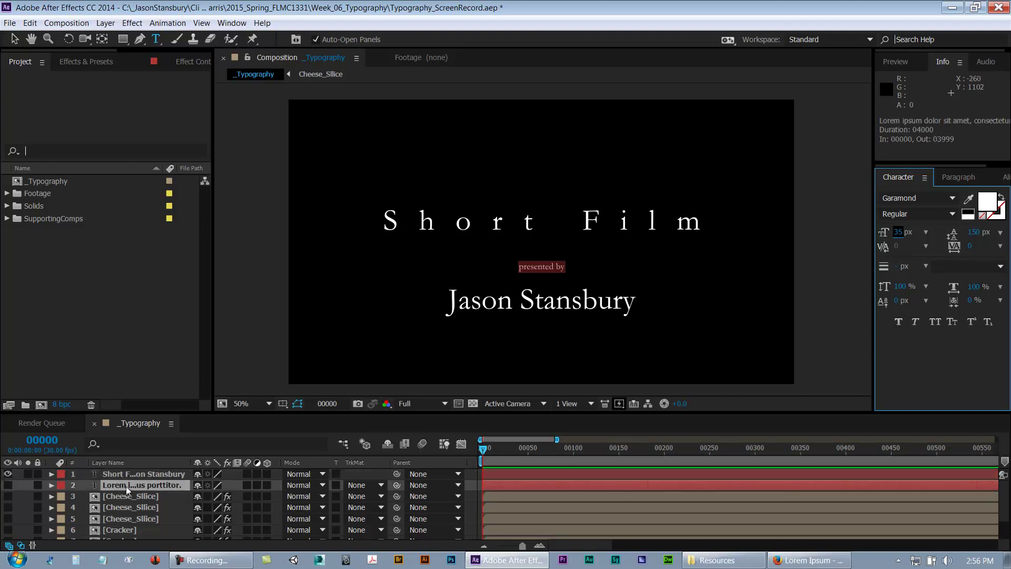
{"action": "left_click", "coordinate": [132, 474]}
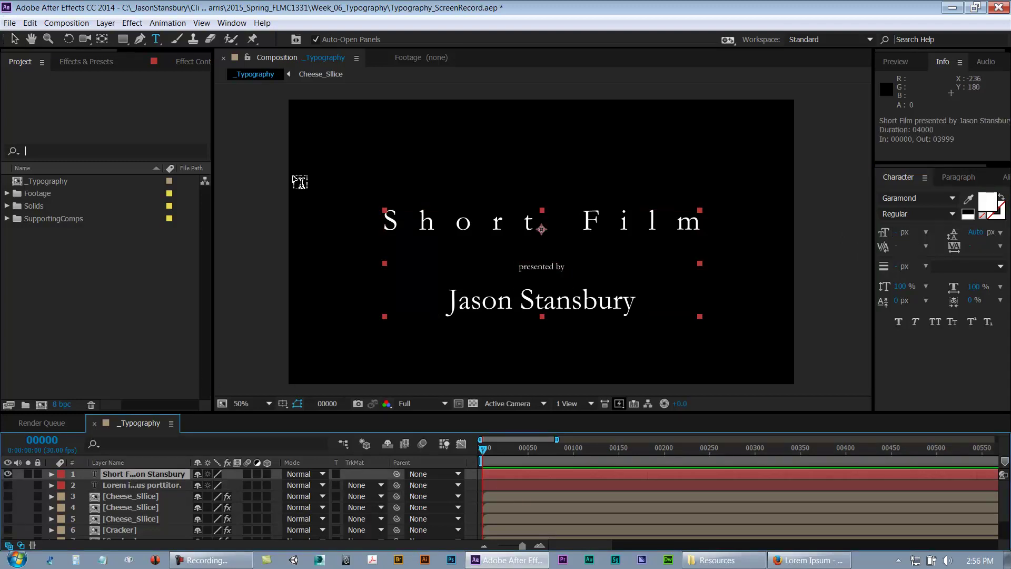
{"action": "triple_click", "coordinate": [472, 299]}
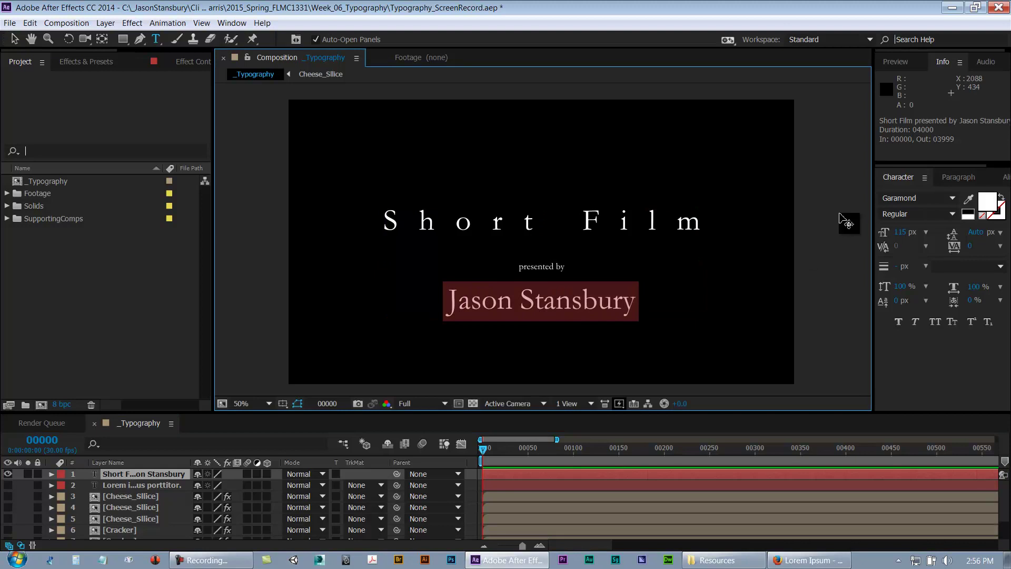
{"action": "left_click_drag", "start_coordinate": [900, 232], "coordinate": [863, 238]}
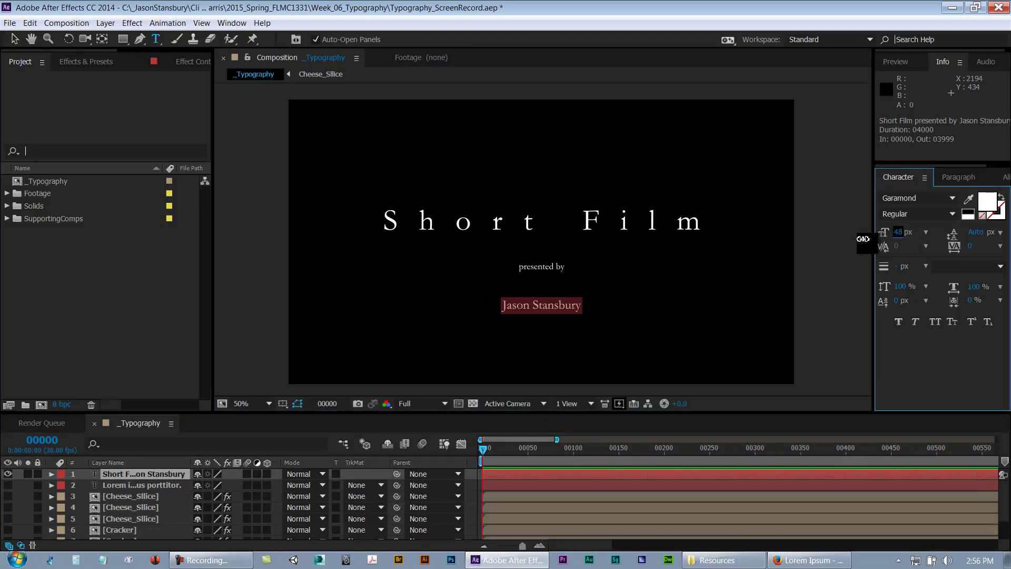
Step: Set the presenter-name line's font size to 50 px
{"action": "left_click", "coordinate": [899, 232]}
{"action": "type", "text": "50"}
{"action": "key", "text": "Return"}
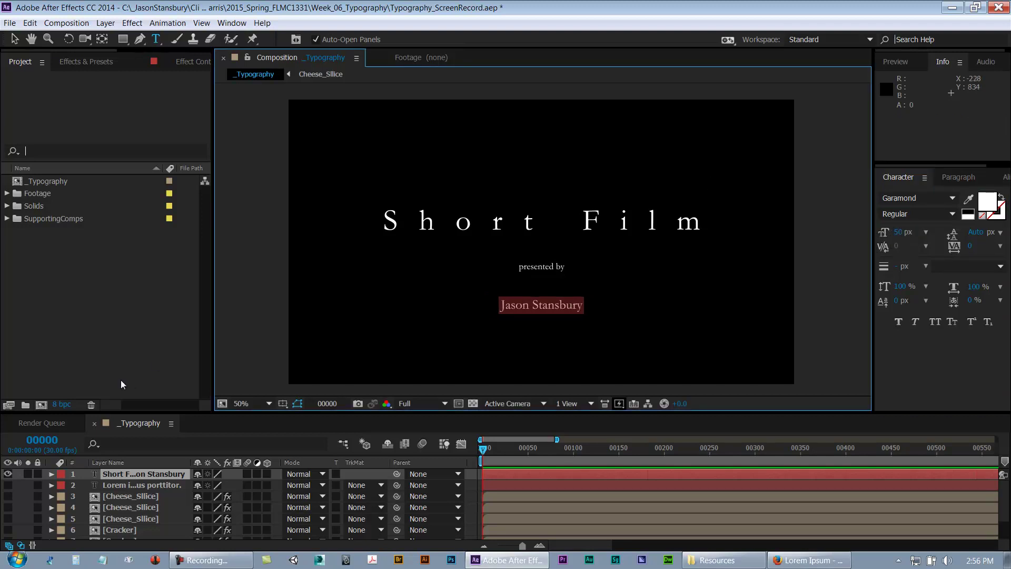
{"action": "left_click", "coordinate": [13, 38]}
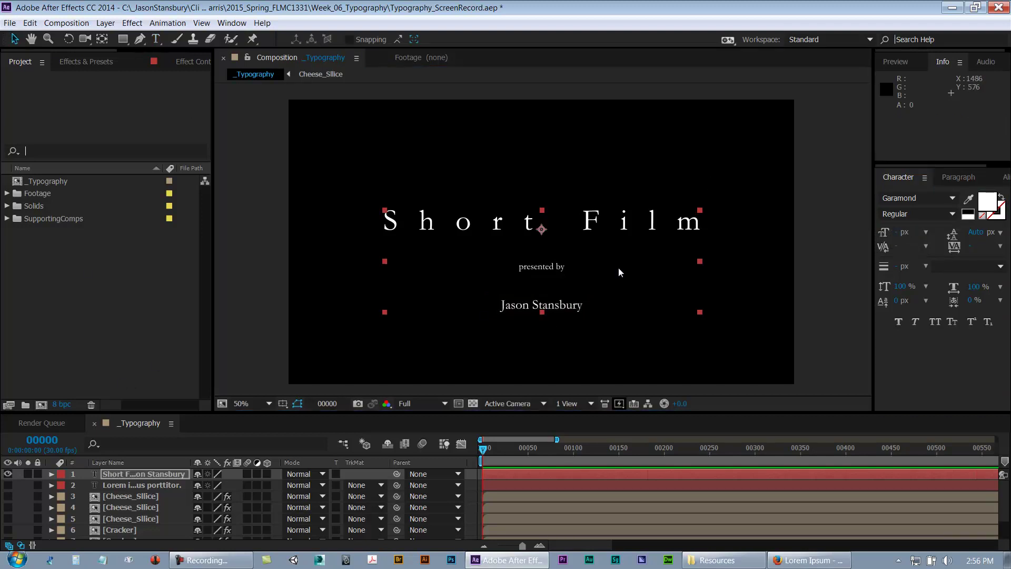
Step: Tighten the title layer's leading to about 90 px, pulling the lower lines up
{"action": "left_click", "coordinate": [132, 473]}
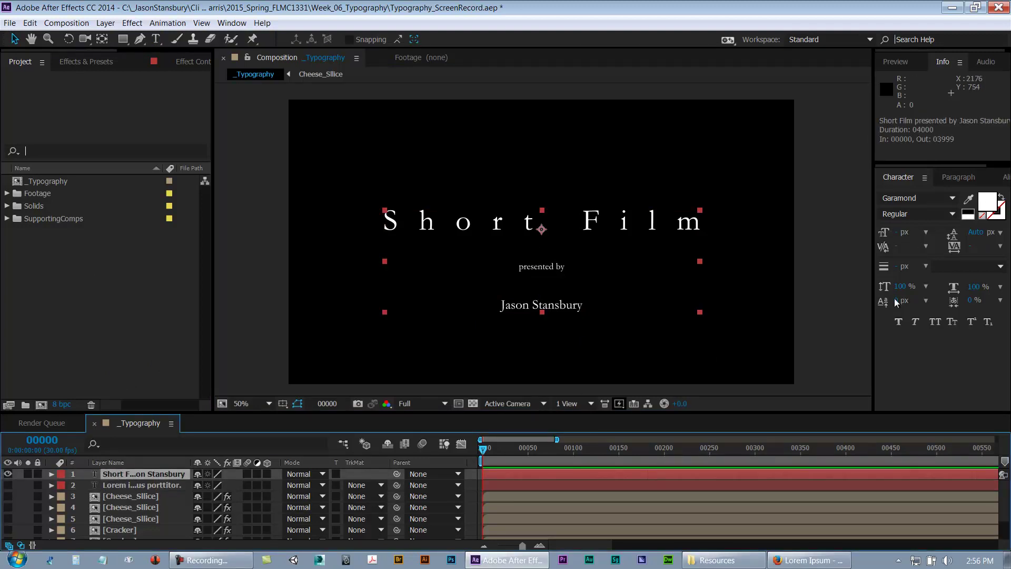
{"action": "left_click", "coordinate": [977, 233]}
{"action": "left_click_drag", "start_coordinate": [980, 238], "coordinate": [934, 231]}
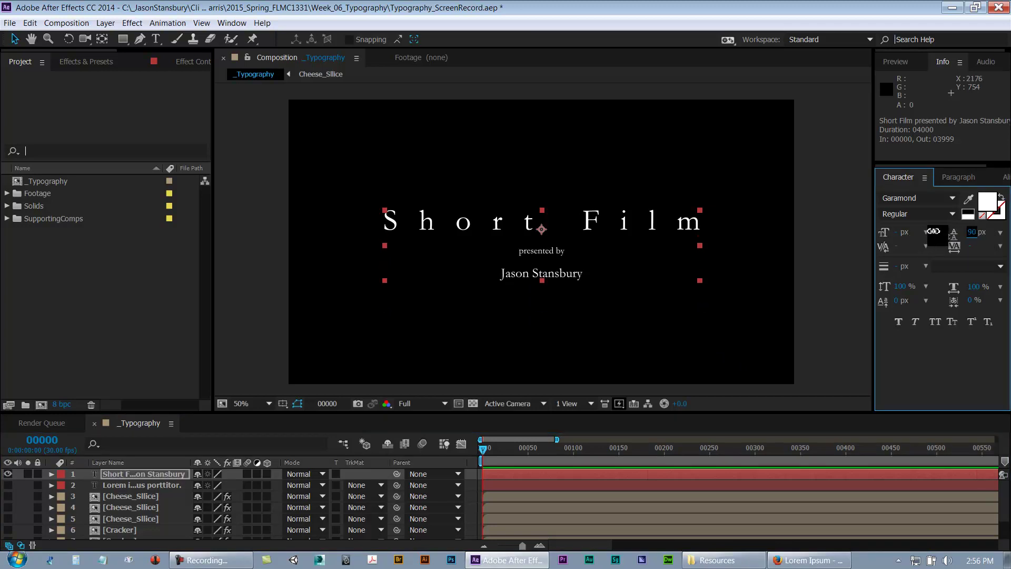
{"action": "key", "text": "ctrl+t"}
{"action": "left_click_drag", "start_coordinate": [565, 251], "coordinate": [594, 274]}
Step: Try leading changes on the 'presented by' and presenter-name lines, undoing the unwanted increase
{"action": "left_click_drag", "start_coordinate": [519, 252], "coordinate": [587, 267]}
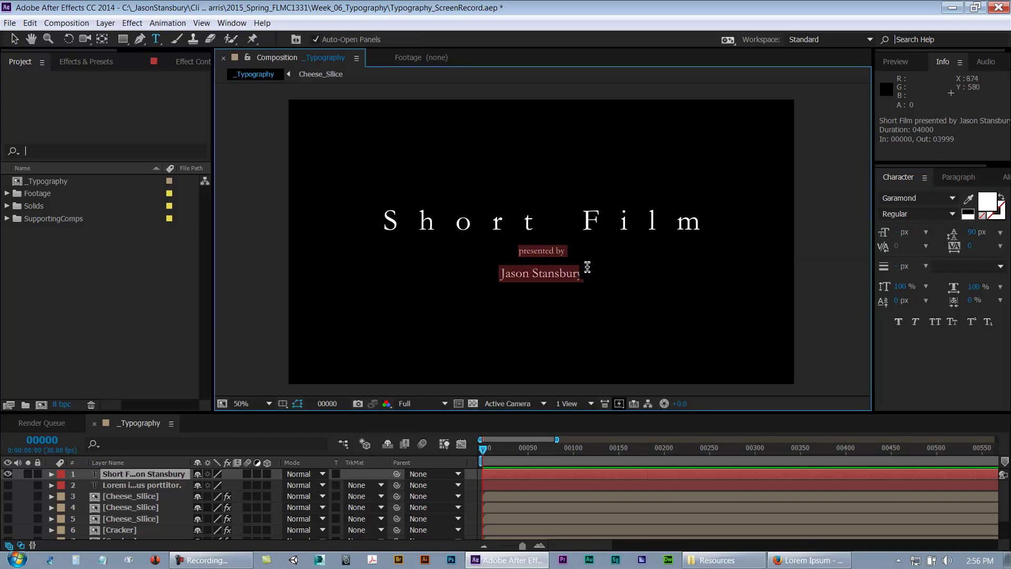
{"action": "mouse_move", "coordinate": [977, 232]}
{"action": "left_mouse_down"}
{"action": "mouse_move", "coordinate": [942, 235]}
{"action": "mouse_move", "coordinate": [989, 232]}
{"action": "left_mouse_up"}
{"action": "key", "text": "ctrl+z"}
{"action": "key", "text": "ctrl+z"}
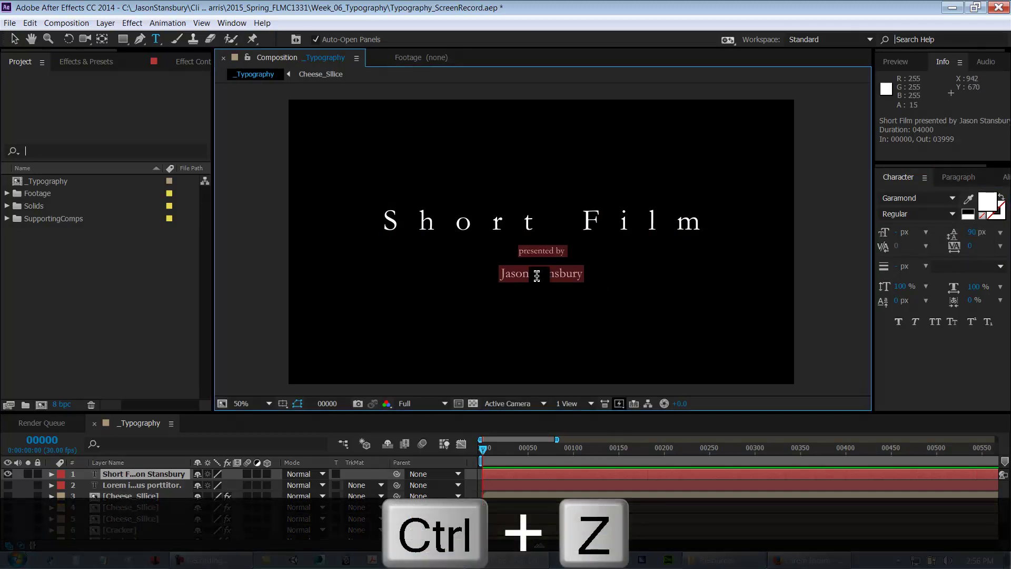
{"action": "left_click_drag", "start_coordinate": [567, 255], "coordinate": [600, 287]}
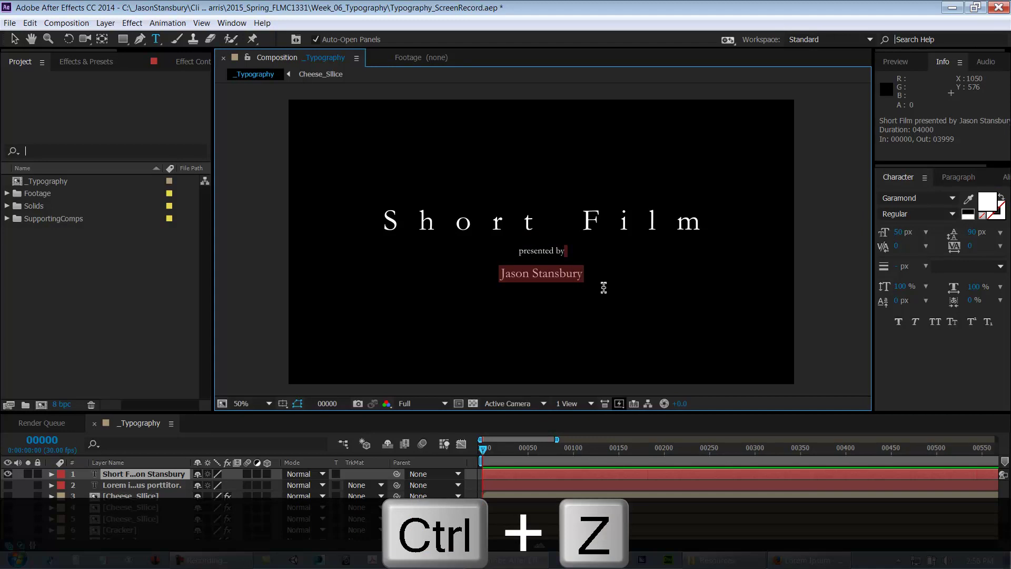
{"action": "mouse_move", "coordinate": [974, 232]}
{"action": "left_mouse_down"}
{"action": "mouse_move", "coordinate": [925, 233]}
{"action": "mouse_move", "coordinate": [986, 229]}
{"action": "left_mouse_up"}
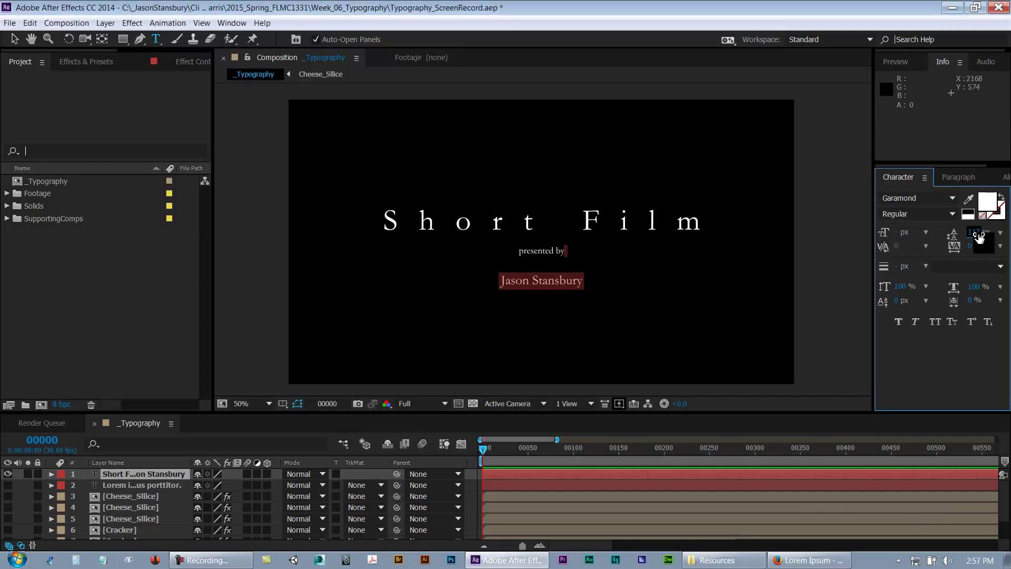
{"action": "left_click_drag", "start_coordinate": [978, 237], "coordinate": [960, 242]}
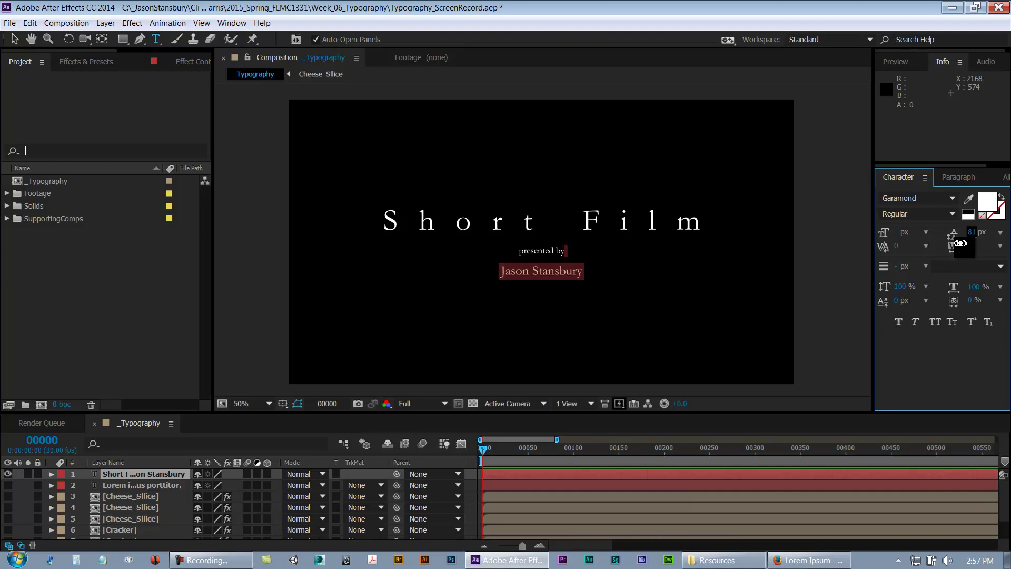
{"action": "left_click", "coordinate": [518, 251]}
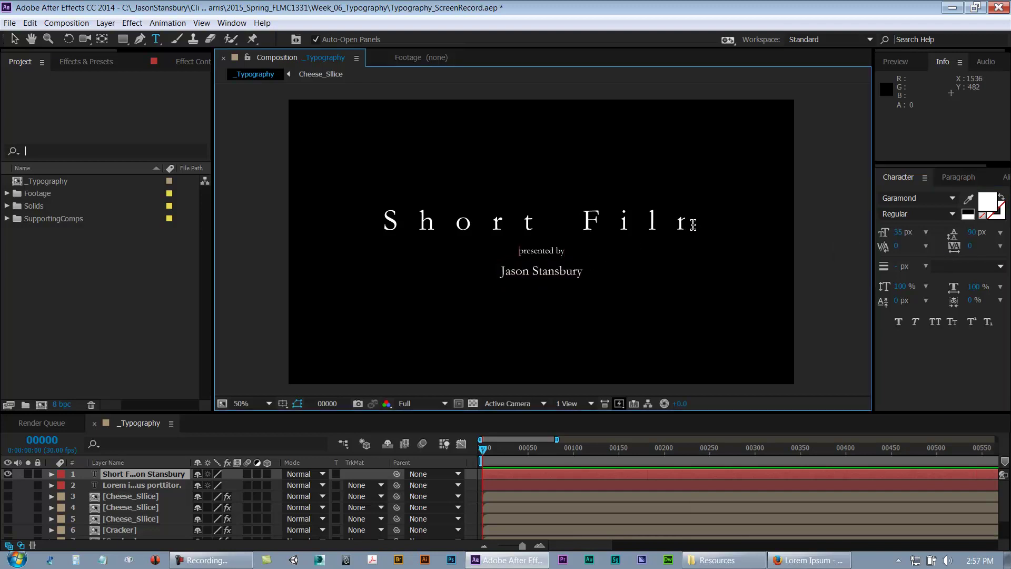
Step: Raise the leading from 'Film' through 'presented by' to lower that line, then reselect the title layer
{"action": "left_click_drag", "start_coordinate": [716, 247], "coordinate": [600, 294]}
{"action": "mouse_move", "coordinate": [968, 238]}
{"action": "left_mouse_down"}
{"action": "mouse_move", "coordinate": [948, 237]}
{"action": "mouse_move", "coordinate": [979, 229]}
{"action": "mouse_move", "coordinate": [969, 230]}
{"action": "left_mouse_up"}
{"action": "key", "text": "ctrl+z"}
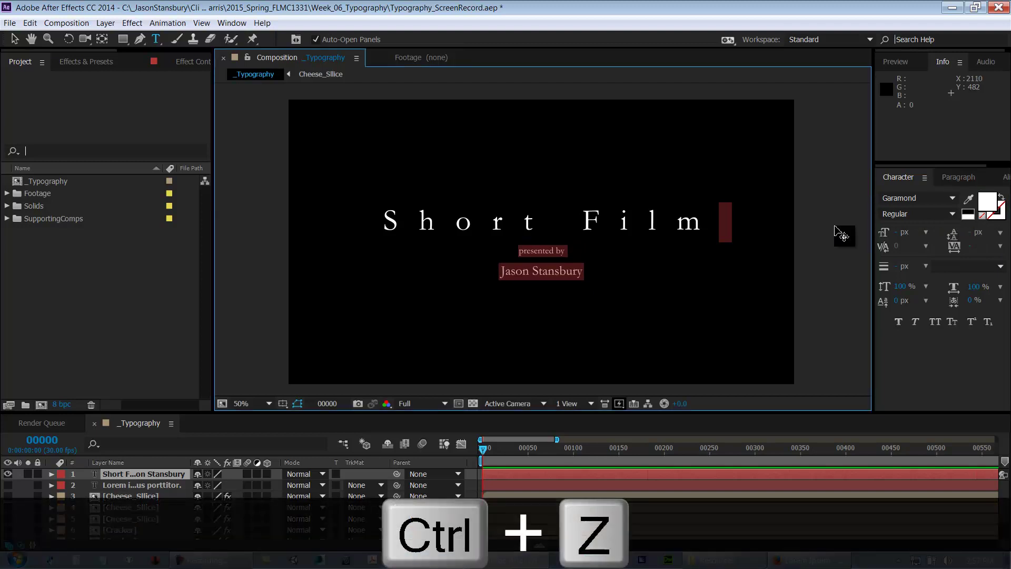
{"action": "left_click", "coordinate": [710, 243]}
{"action": "left_click_drag", "start_coordinate": [721, 219], "coordinate": [571, 251]}
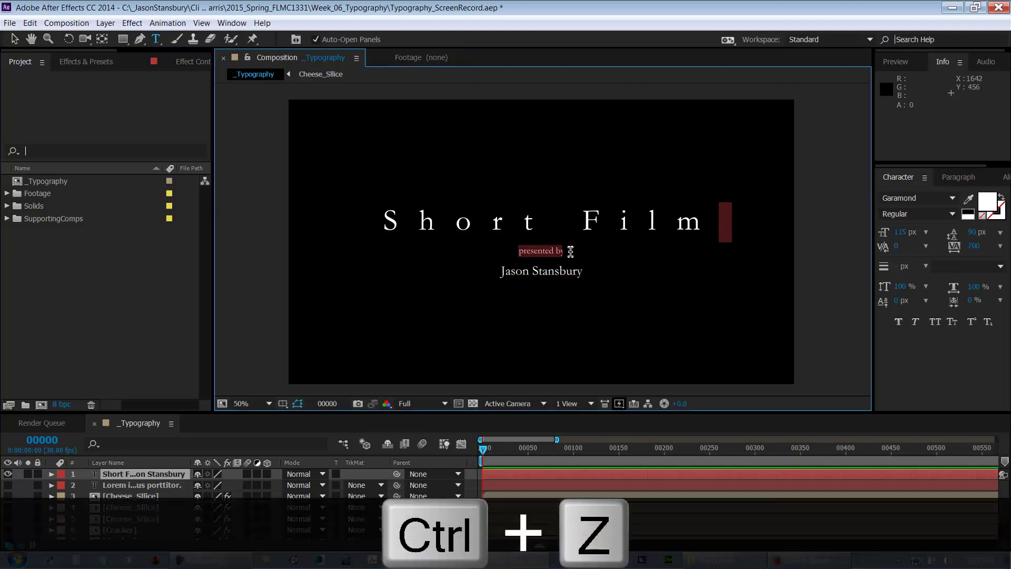
{"action": "left_click_drag", "start_coordinate": [974, 230], "coordinate": [937, 216]}
{"action": "left_click", "coordinate": [118, 486]}
{"action": "left_click", "coordinate": [121, 475]}
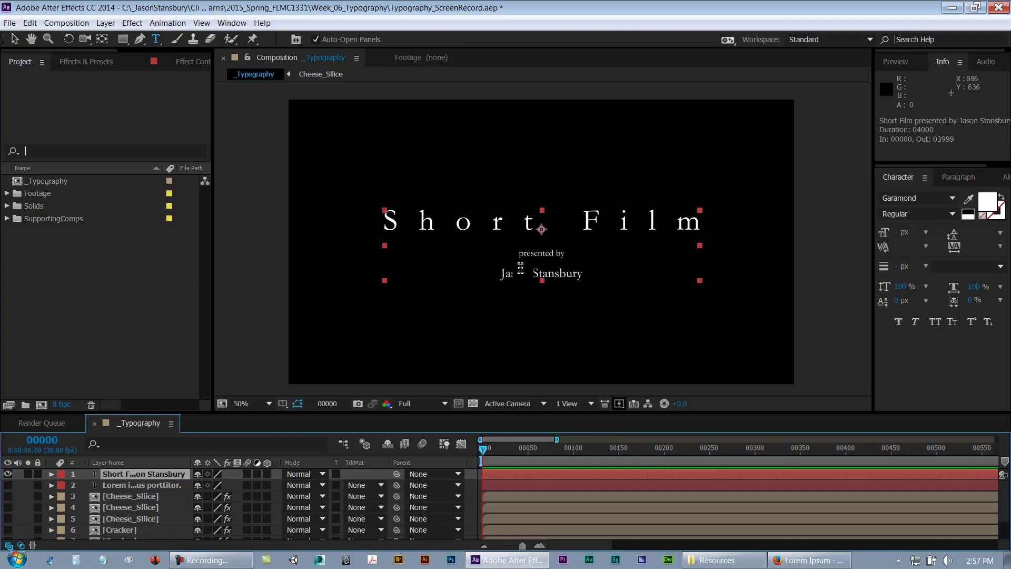
Step: Correct the 'presented by' text by retyping its 'y'
{"action": "left_click", "coordinate": [446, 238]}
{"action": "left_click_drag", "start_coordinate": [384, 224], "coordinate": [700, 220]}
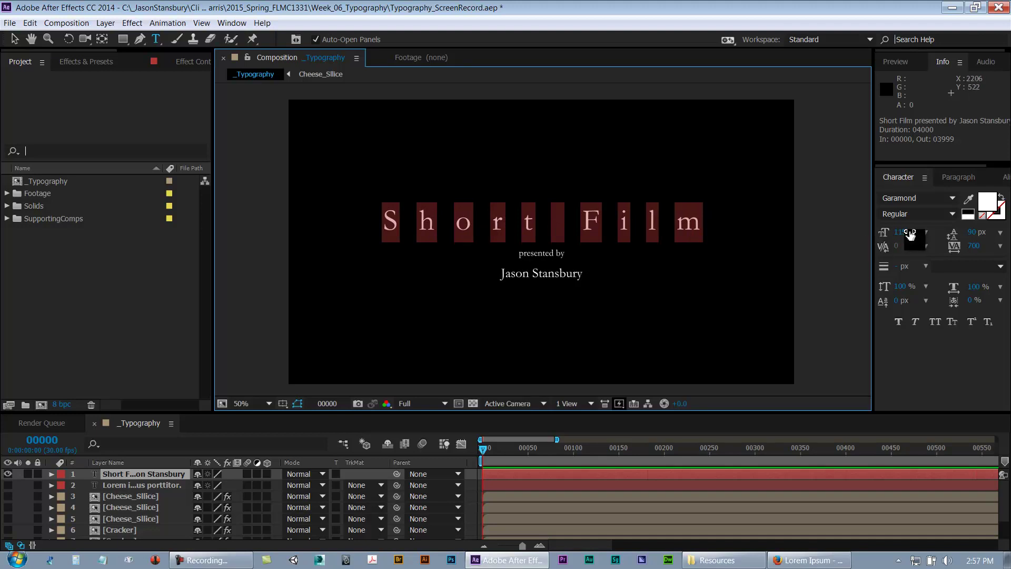
{"action": "left_click", "coordinate": [568, 256]}
{"action": "key", "text": "BackSpace"}
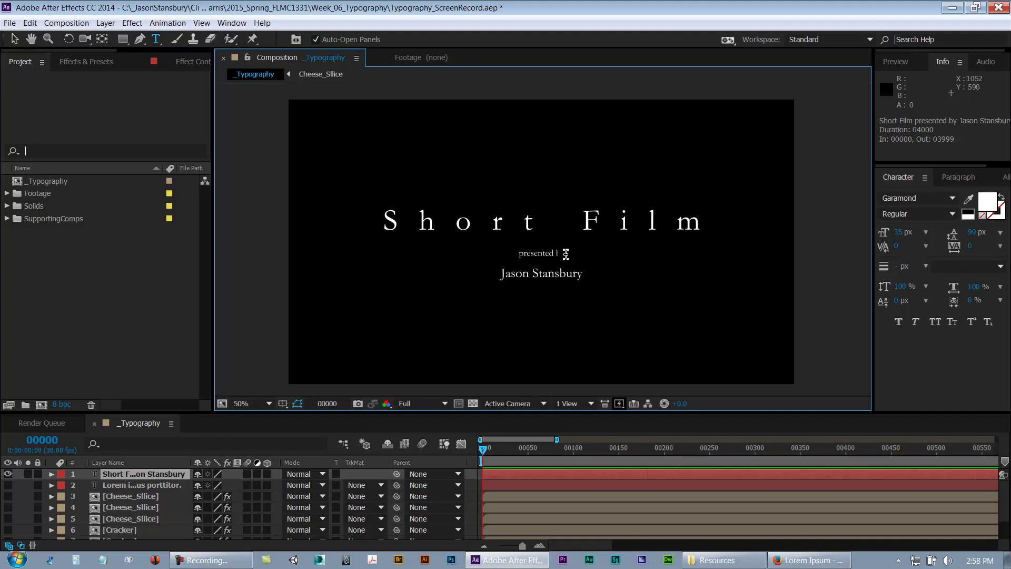
{"action": "type", "text": "y"}
Step: Check the title lines' leading, leaving it unchanged, and nudge the text up slightly
{"action": "left_click_drag", "start_coordinate": [565, 255], "coordinate": [379, 218]}
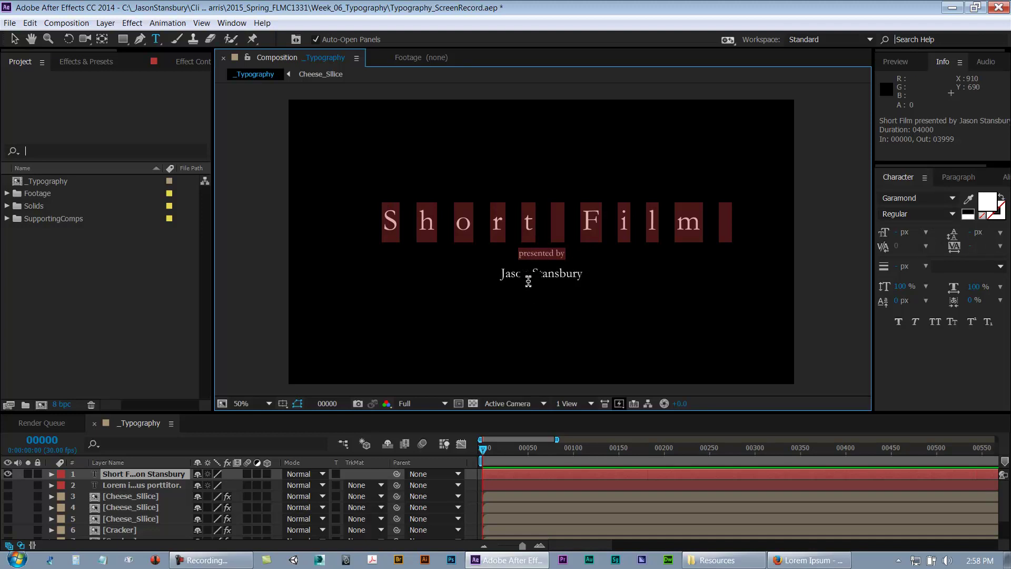
{"action": "left_click_drag", "start_coordinate": [518, 253], "coordinate": [575, 257]}
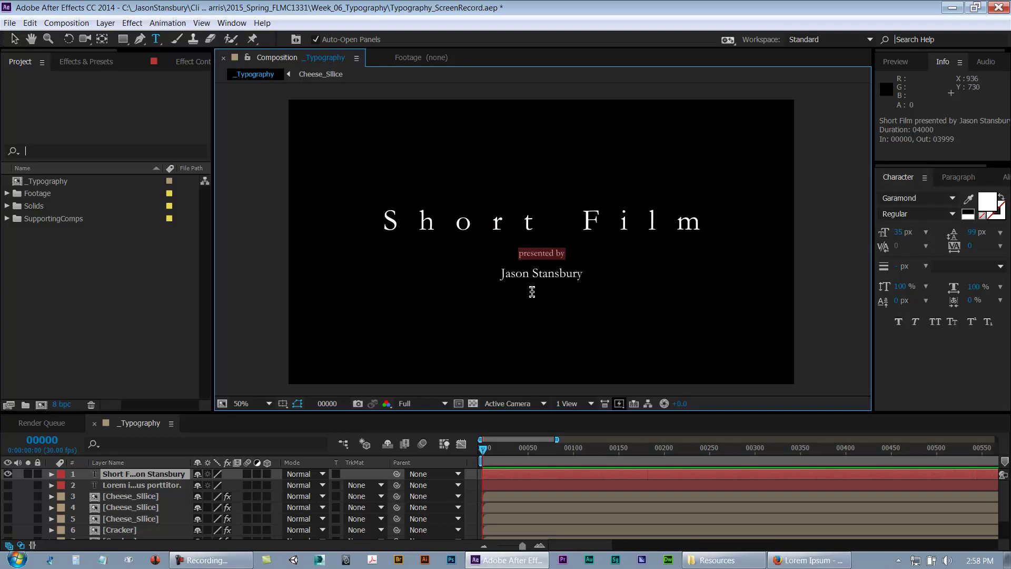
{"action": "left_click_drag", "start_coordinate": [498, 276], "coordinate": [601, 270]}
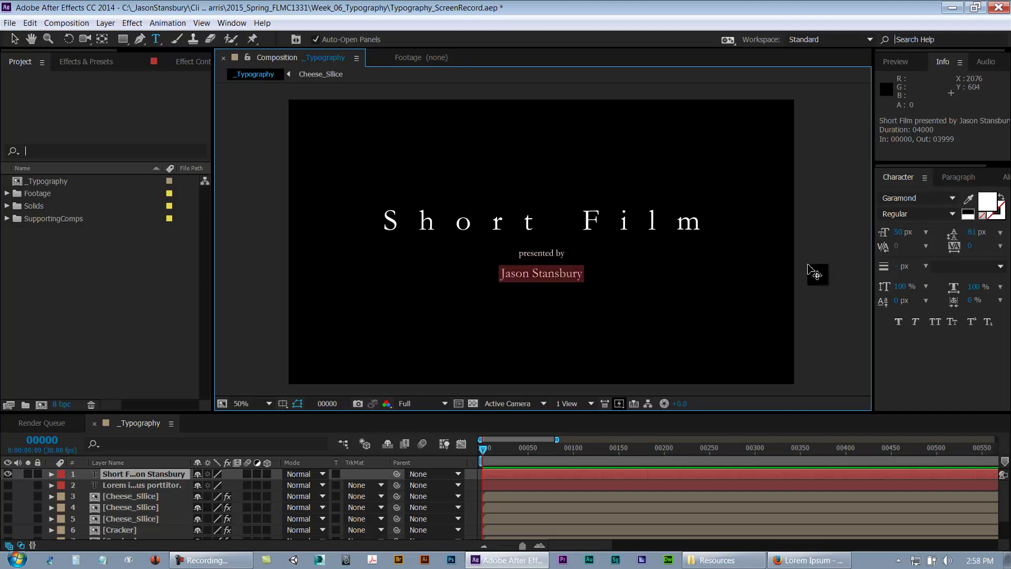
{"action": "left_click", "coordinate": [529, 274]}
{"action": "left_click_drag", "start_coordinate": [521, 253], "coordinate": [597, 284]}
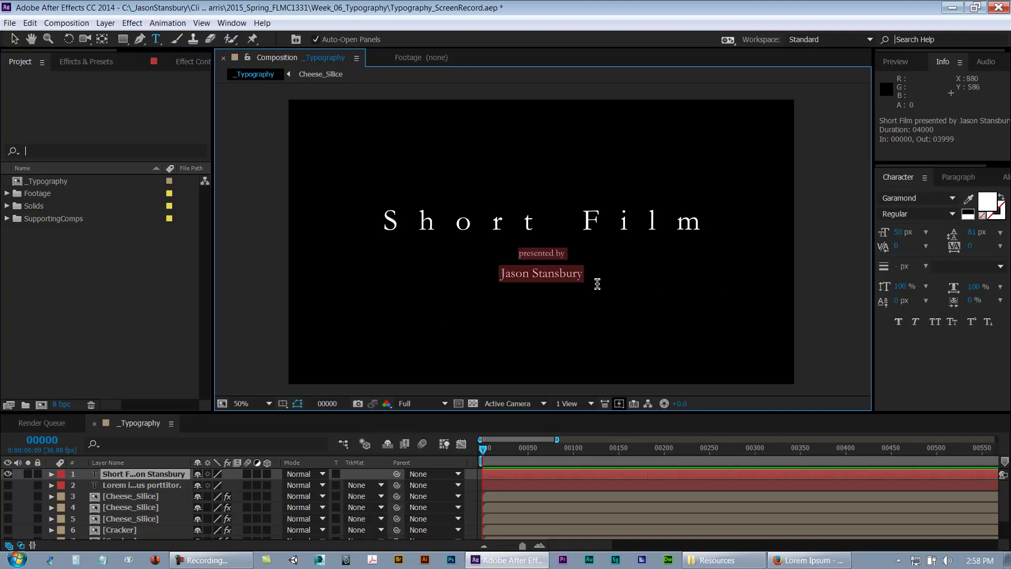
{"action": "left_click", "coordinate": [968, 232]}
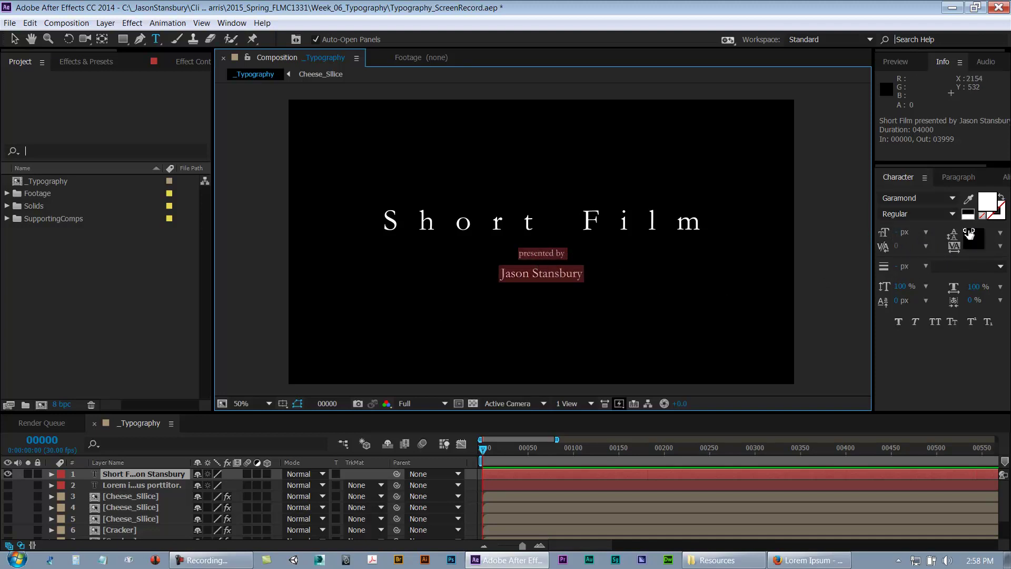
{"action": "left_click", "coordinate": [483, 248]}
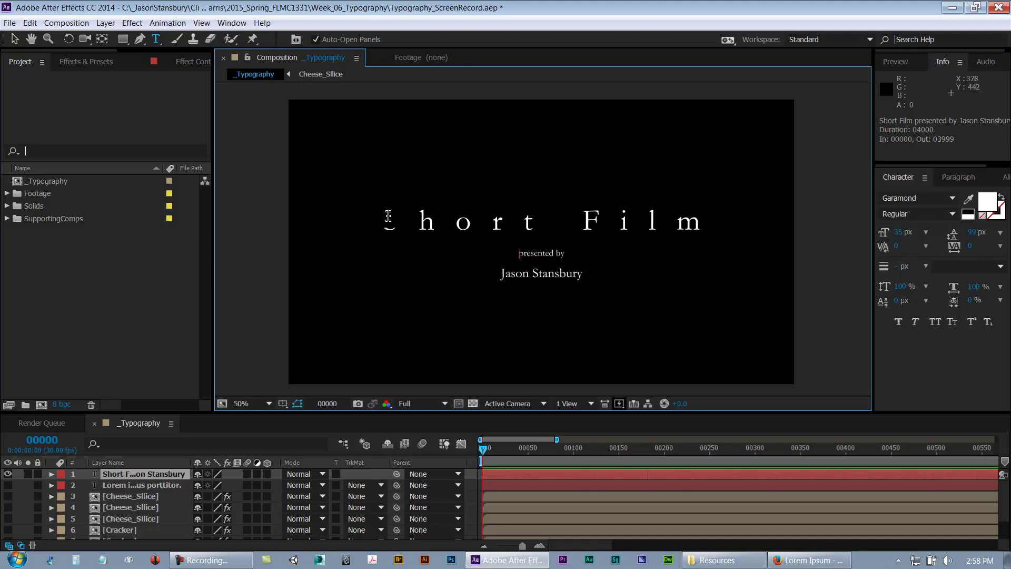
{"action": "left_click_drag", "start_coordinate": [388, 217], "coordinate": [600, 275]}
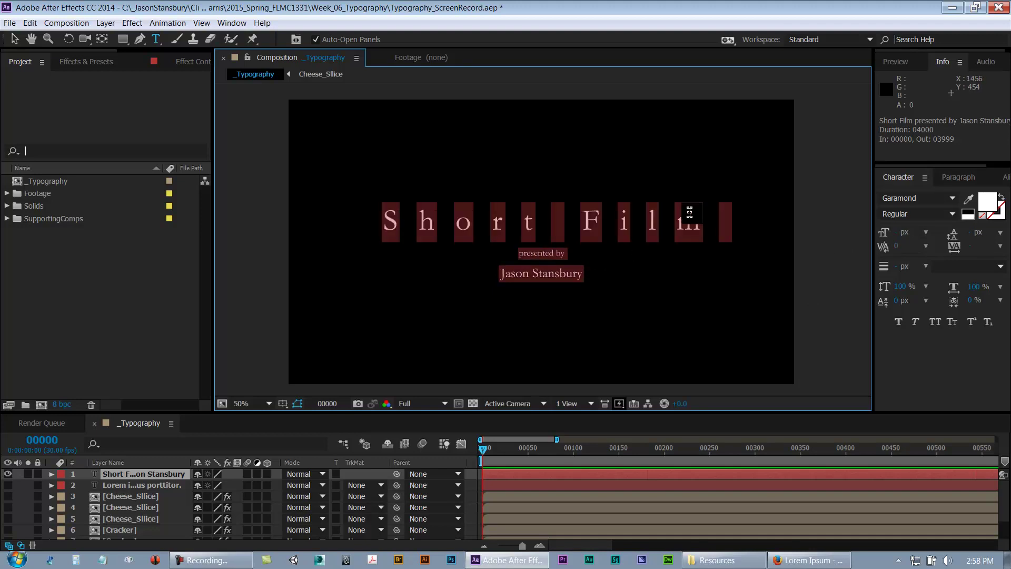
{"action": "left_click_drag", "start_coordinate": [495, 321], "coordinate": [495, 318]}
Step: Try a 20 px size for 'Short Film', undo it, and reselect the title layer
{"action": "left_click_drag", "start_coordinate": [384, 219], "coordinate": [643, 311]}
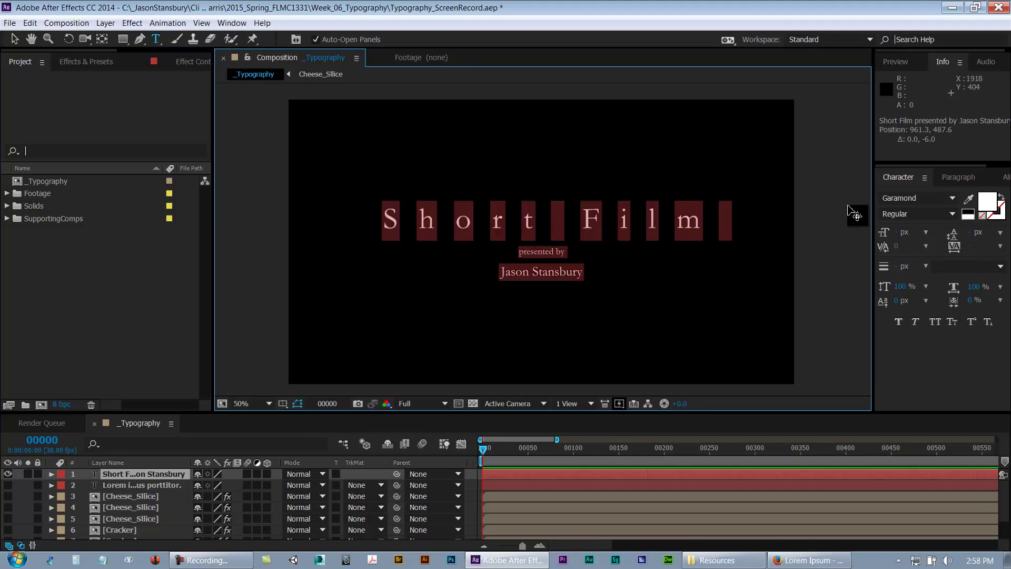
{"action": "left_click", "coordinate": [895, 234]}
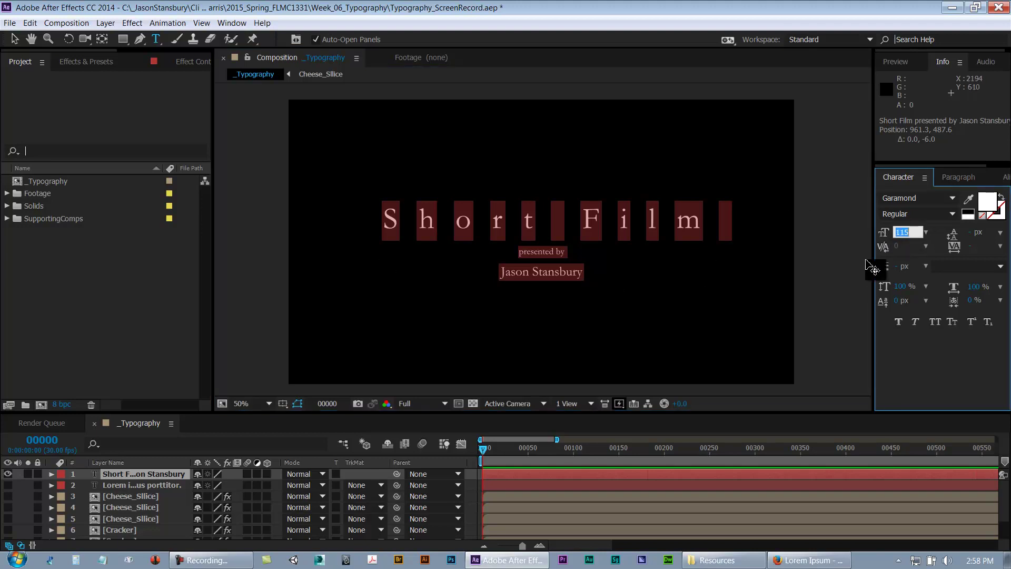
{"action": "type", "text": "20"}
{"action": "key", "text": "Return"}
{"action": "left_click", "coordinate": [925, 350]}
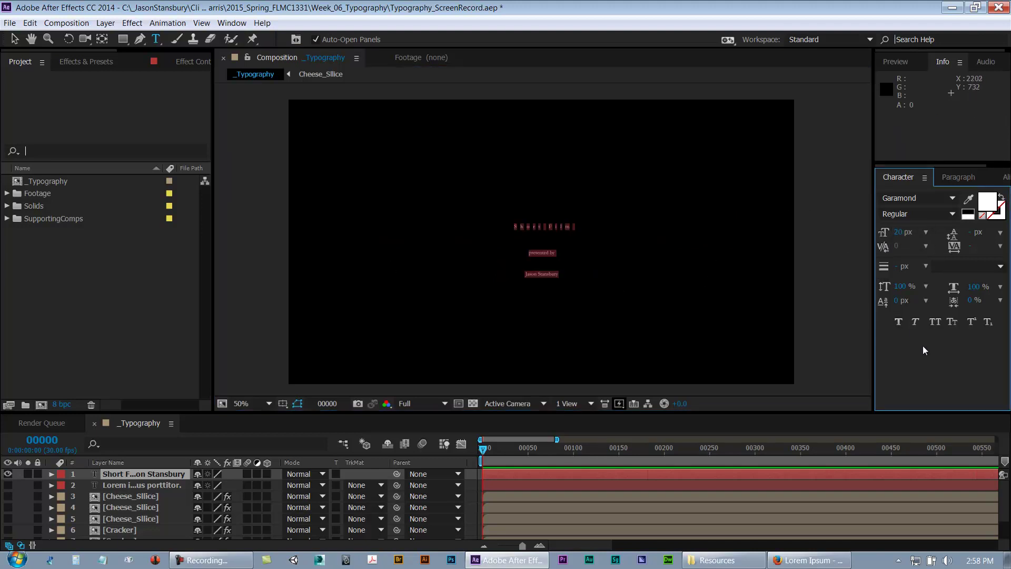
{"action": "key", "text": "ctrl+z"}
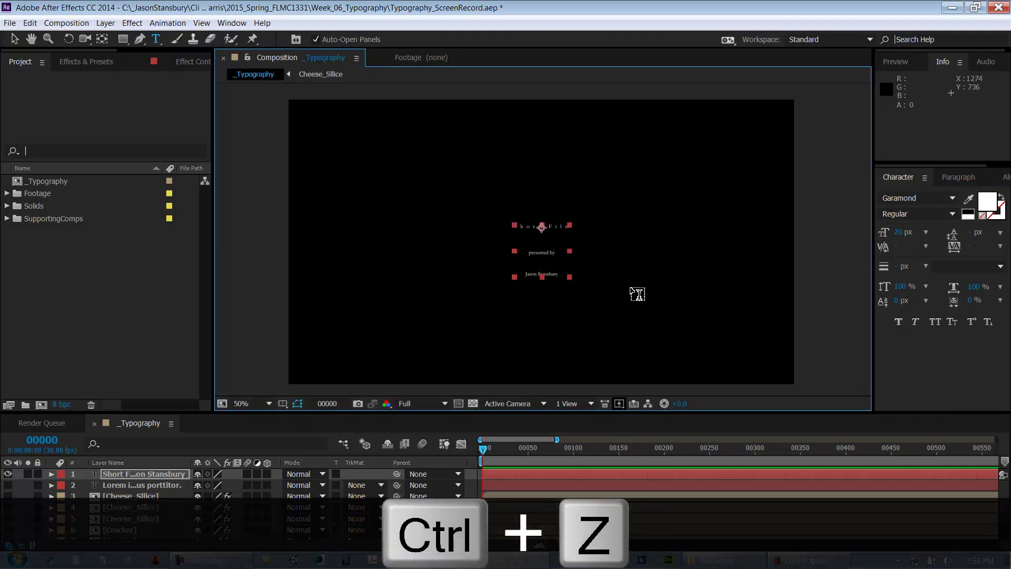
{"action": "key", "text": "v"}
{"action": "left_click", "coordinate": [116, 475]}
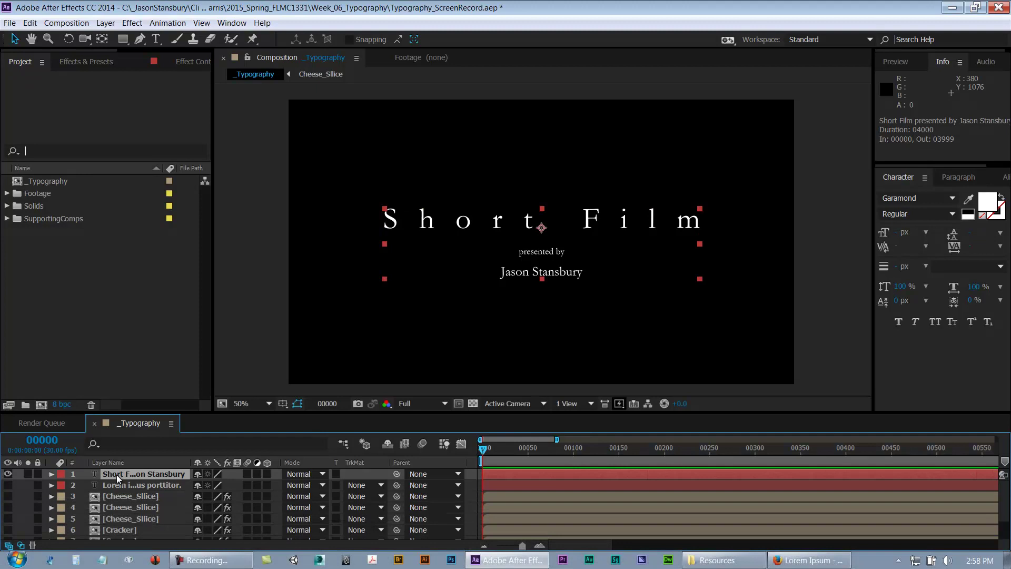
Step: Delete the Short Film title layer
{"action": "left_click", "coordinate": [126, 484]}
{"action": "left_click", "coordinate": [131, 477]}
{"action": "key", "text": "Delete"}
Step: Unhide the Lorem ipsum paragraph layer and enlarge its font to 62 px
{"action": "left_click", "coordinate": [7, 474]}
{"action": "left_click", "coordinate": [99, 474]}
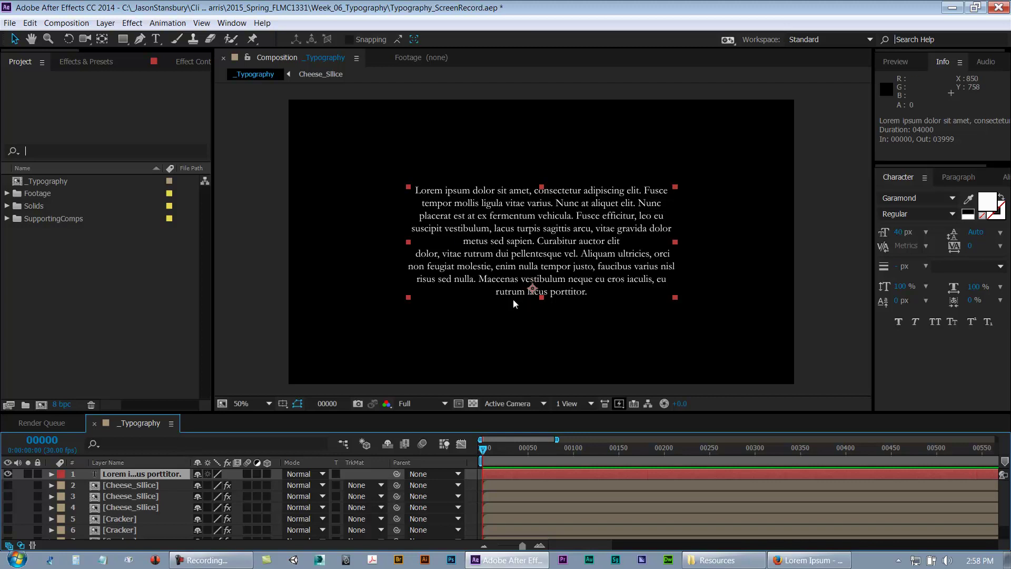
{"action": "mouse_move", "coordinate": [901, 232]}
{"action": "left_mouse_down"}
{"action": "mouse_move", "coordinate": [943, 233]}
{"action": "mouse_move", "coordinate": [900, 235]}
{"action": "mouse_move", "coordinate": [908, 238]}
{"action": "left_mouse_up"}
{"action": "left_click", "coordinate": [113, 474]}
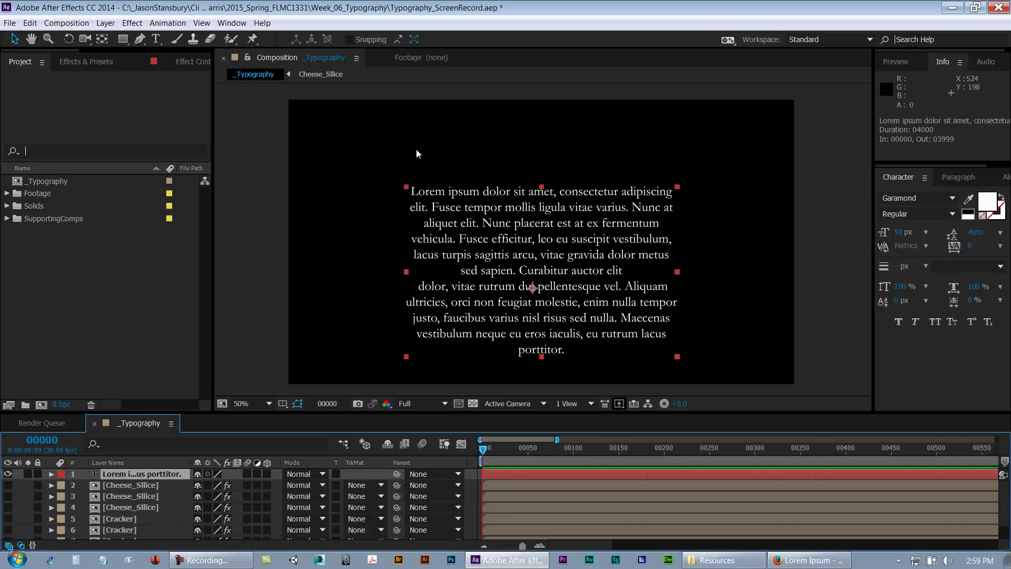
{"action": "left_click_drag", "start_coordinate": [893, 236], "coordinate": [909, 234]}
{"action": "mouse_move", "coordinate": [528, 242]}
{"action": "left_mouse_down"}
{"action": "mouse_move", "coordinate": [528, 165]}
{"action": "mouse_move", "coordinate": [529, 253]}
{"action": "left_mouse_up"}
{"action": "left_click", "coordinate": [258, 403]}
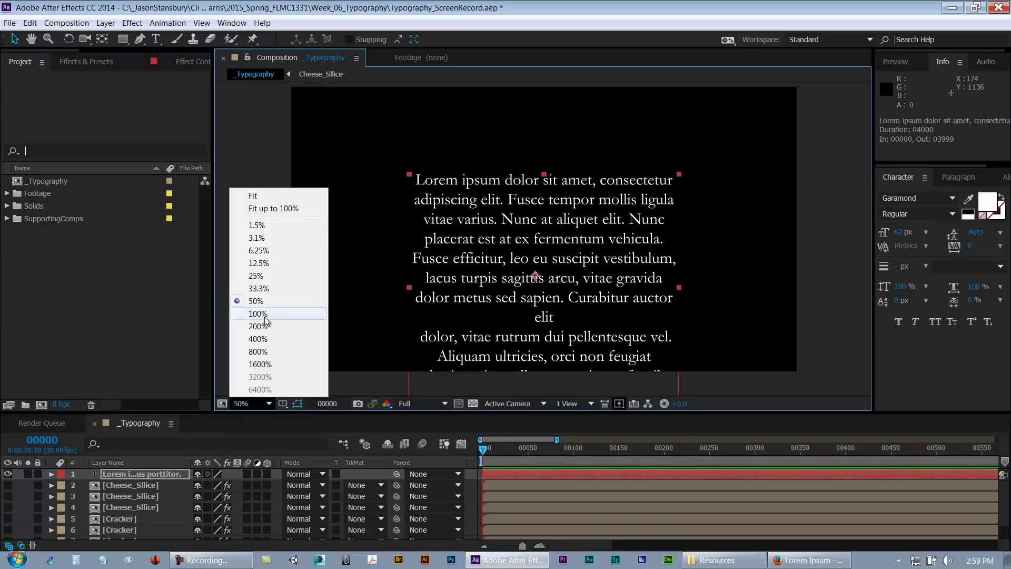
Step: Fit the view up to 100% and vertically centre the paragraph, keeping its text centre-aligned
{"action": "left_click", "coordinate": [284, 202]}
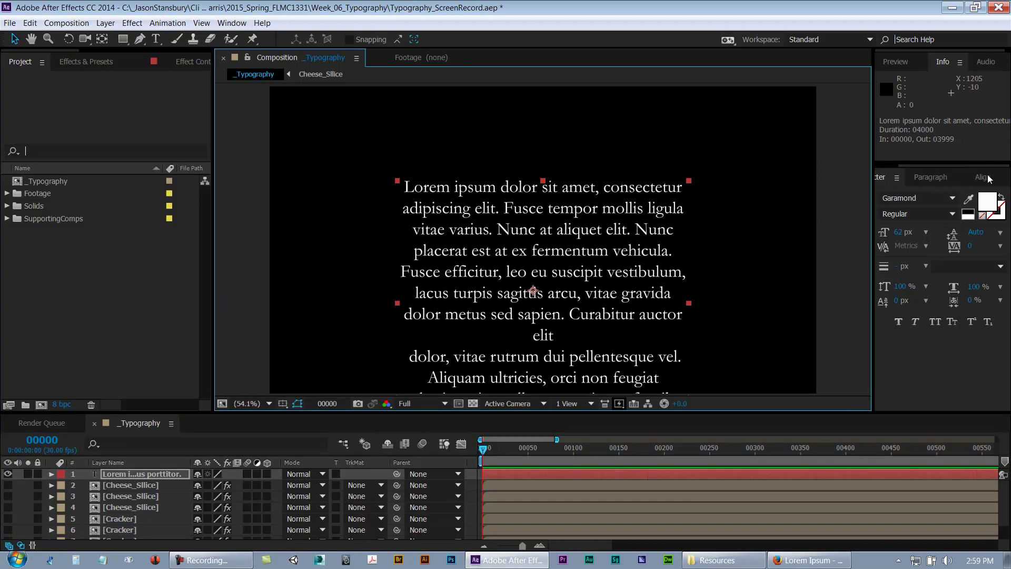
{"action": "left_click", "coordinate": [988, 178]}
{"action": "left_click", "coordinate": [978, 210]}
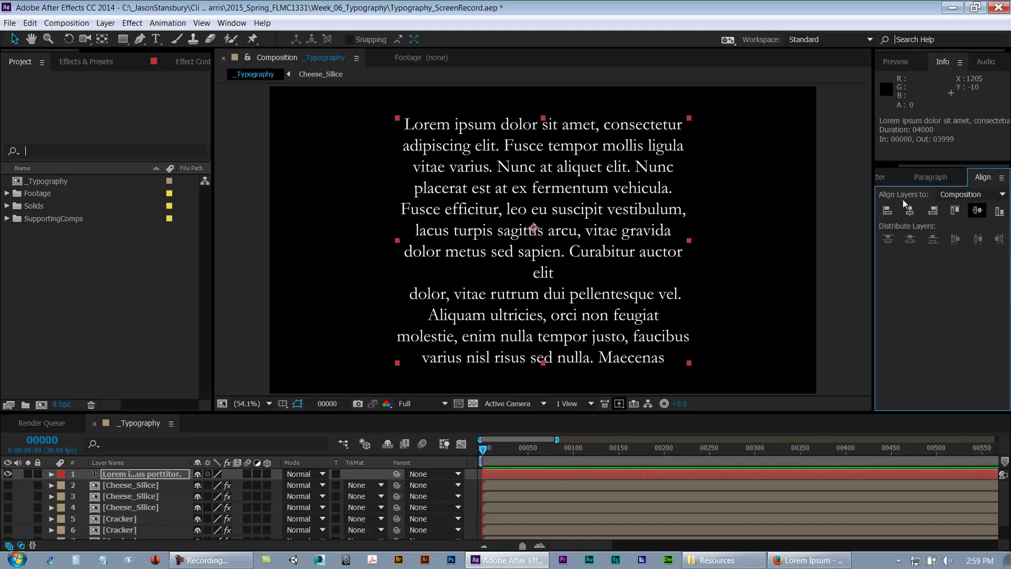
{"action": "left_click", "coordinate": [931, 176]}
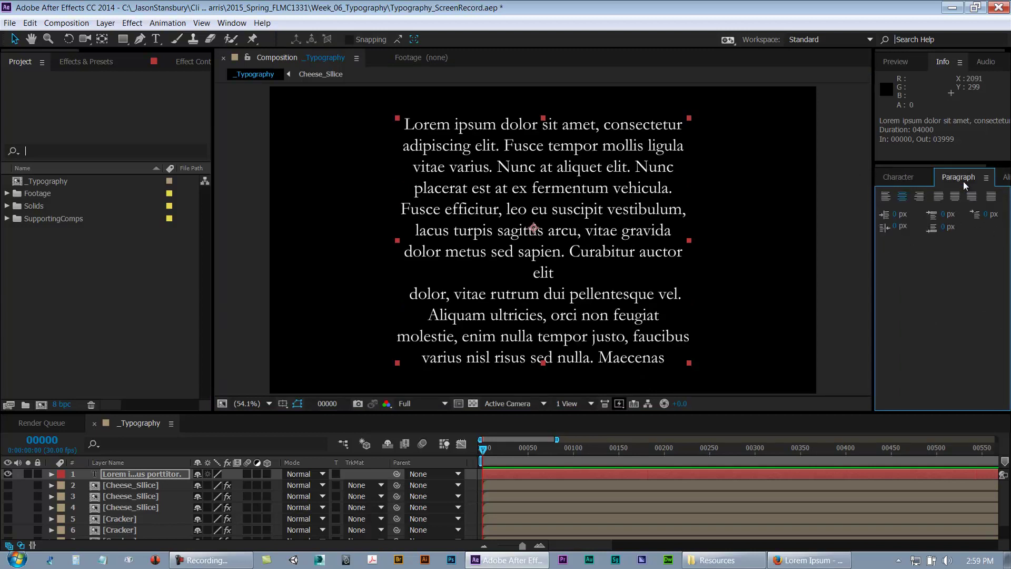
{"action": "left_click", "coordinate": [886, 197]}
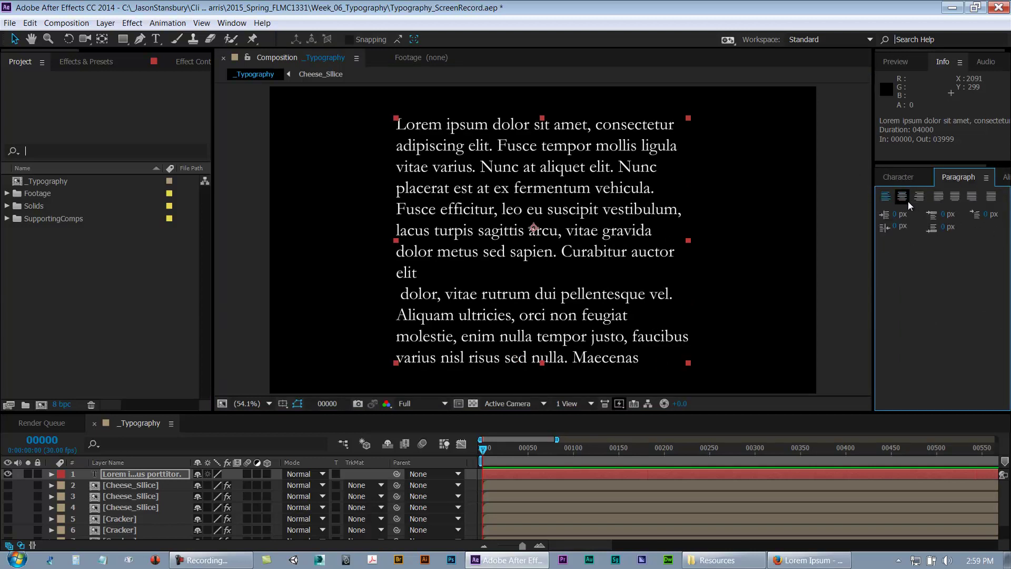
{"action": "left_click", "coordinate": [906, 198]}
{"action": "left_click", "coordinate": [901, 176]}
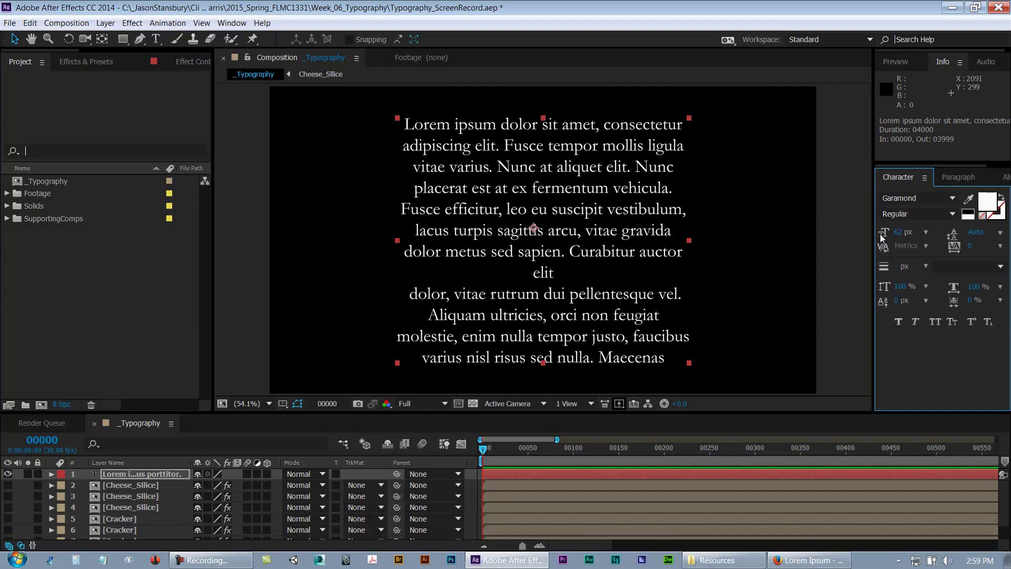
Step: Set the paragraph leading to 70 px, trying -124 tracking and undoing it back to 0
{"action": "mouse_move", "coordinate": [980, 233]}
{"action": "left_mouse_down"}
{"action": "mouse_move", "coordinate": [1003, 232]}
{"action": "mouse_move", "coordinate": [929, 234]}
{"action": "mouse_move", "coordinate": [989, 240]}
{"action": "mouse_move", "coordinate": [973, 237]}
{"action": "left_mouse_up"}
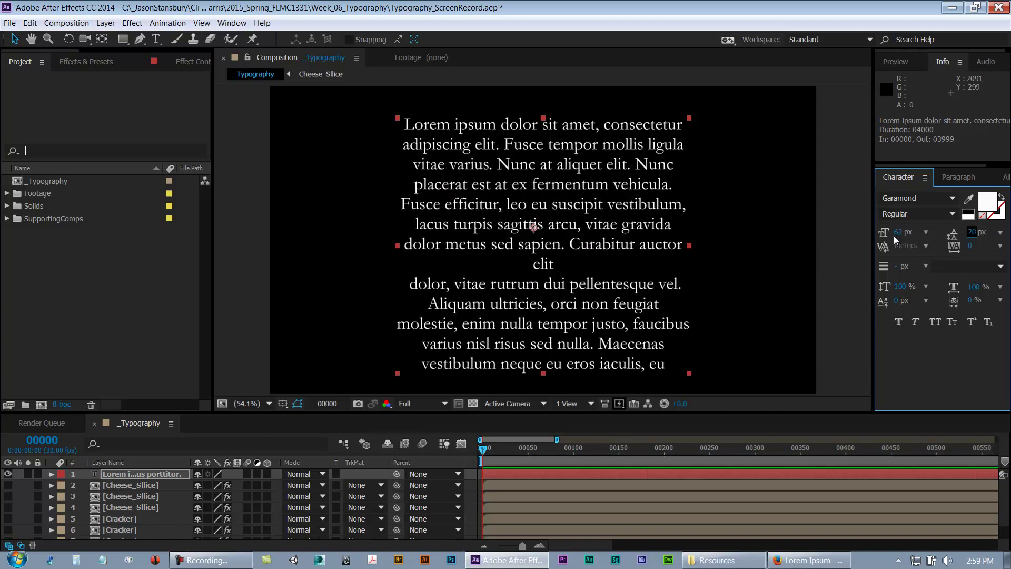
{"action": "left_click_drag", "start_coordinate": [975, 246], "coordinate": [908, 247]}
{"action": "left_click_drag", "start_coordinate": [903, 248], "coordinate": [894, 252]}
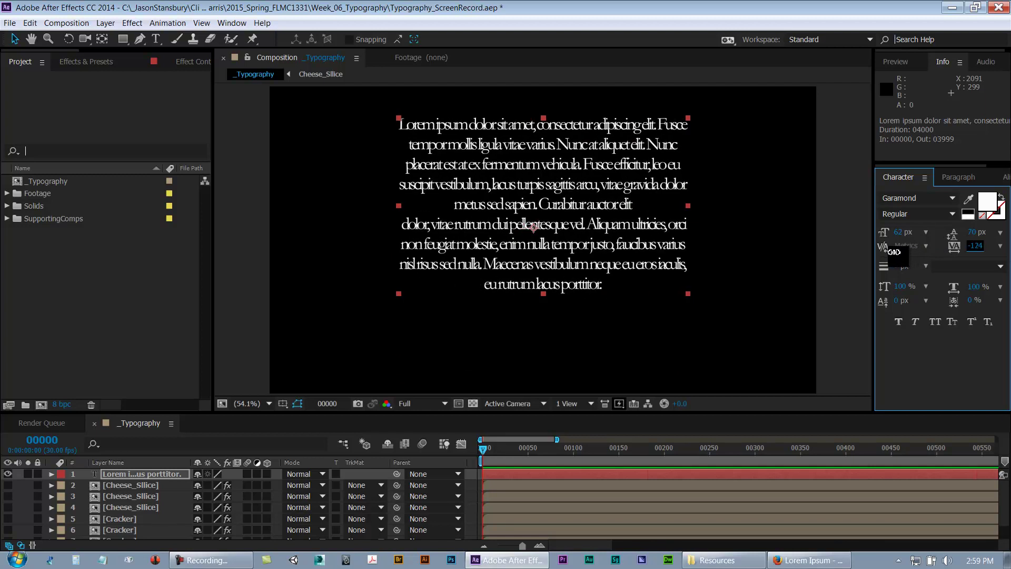
{"action": "key", "text": "ctrl+z"}
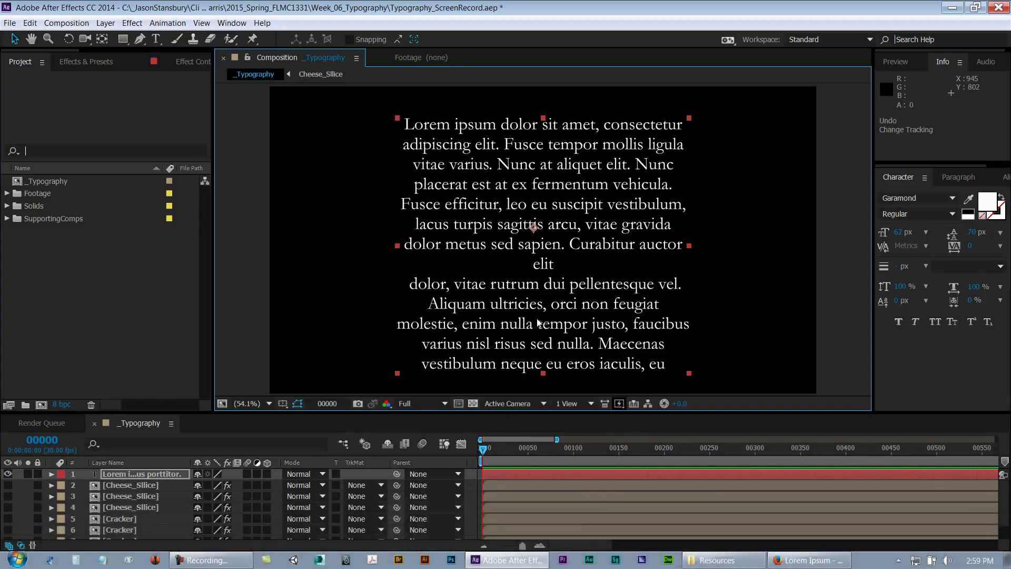
{"action": "scroll", "coordinate": [529, 303], "scroll_direction": "down", "scroll_amount": 1}
{"action": "left_click", "coordinate": [118, 478]}
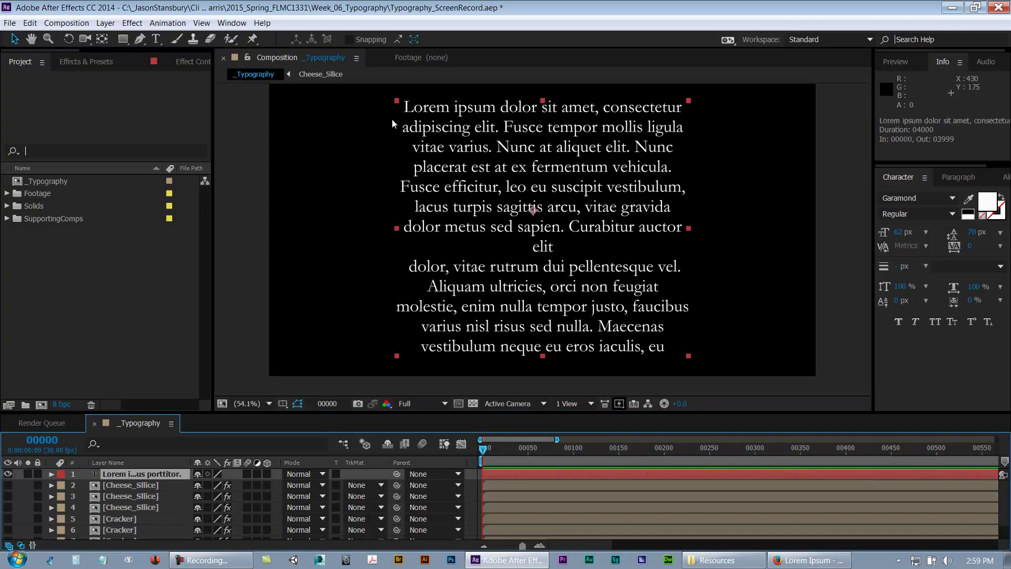
Step: Try squashing the paragraph, undo it, and toggle the layer's visibility off and on
{"action": "left_click_drag", "start_coordinate": [396, 101], "coordinate": [387, 138]}
{"action": "key", "text": "ctrl+z"}
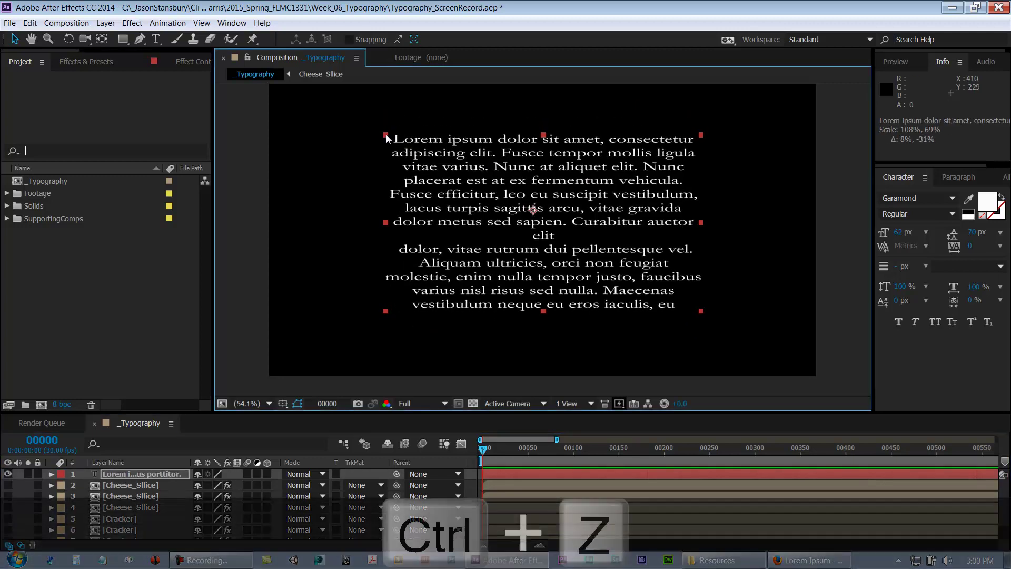
{"action": "left_click", "coordinate": [114, 477]}
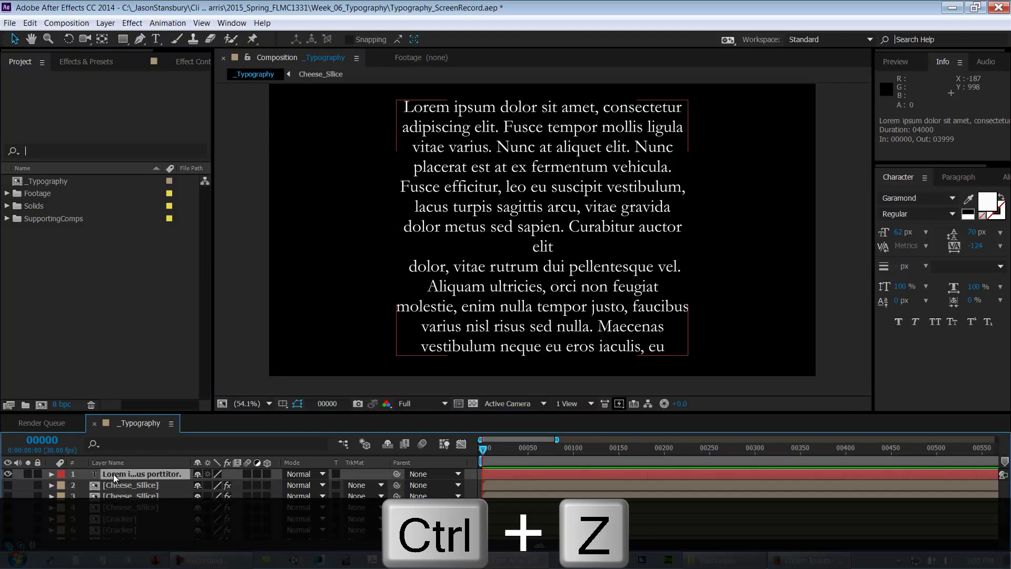
{"action": "left_click", "coordinate": [8, 474]}
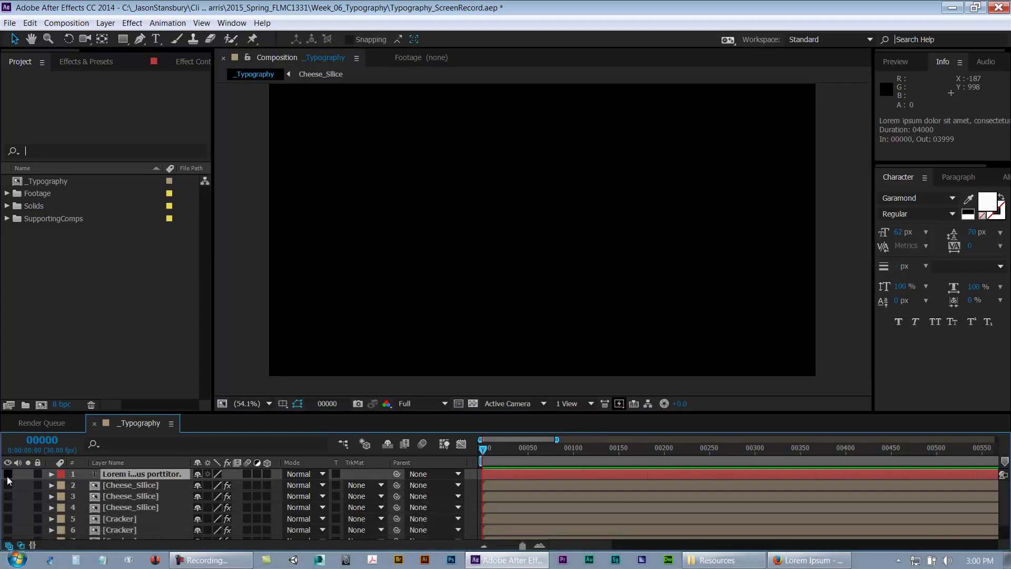
{"action": "left_click", "coordinate": [8, 474]}
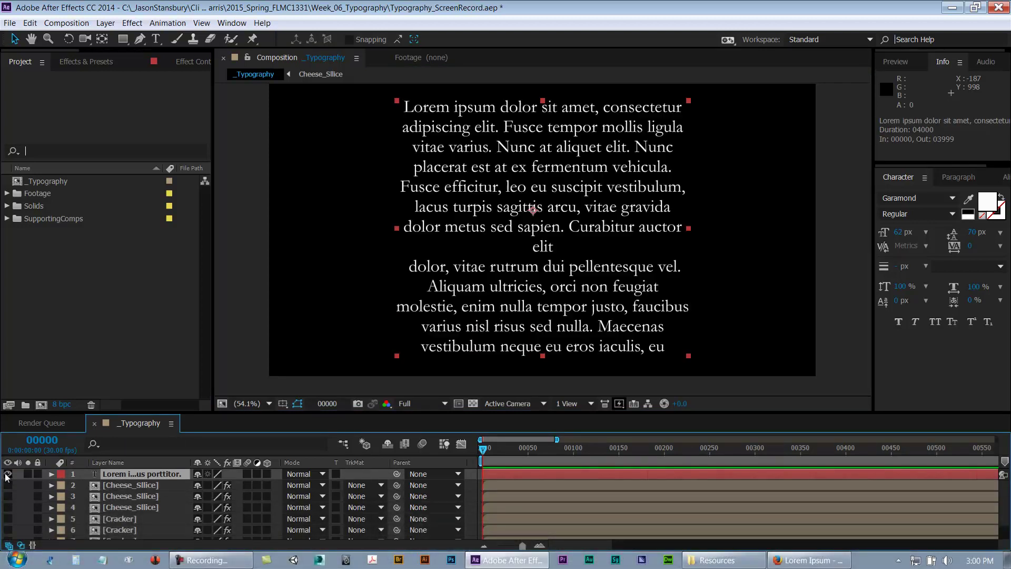
Step: Copy all the Lorem ipsum text, then delete the paragraph layer
{"action": "double_click", "coordinate": [443, 180]}
{"action": "triple_click", "coordinate": [442, 180]}
{"action": "key", "text": "ctrl+a"}
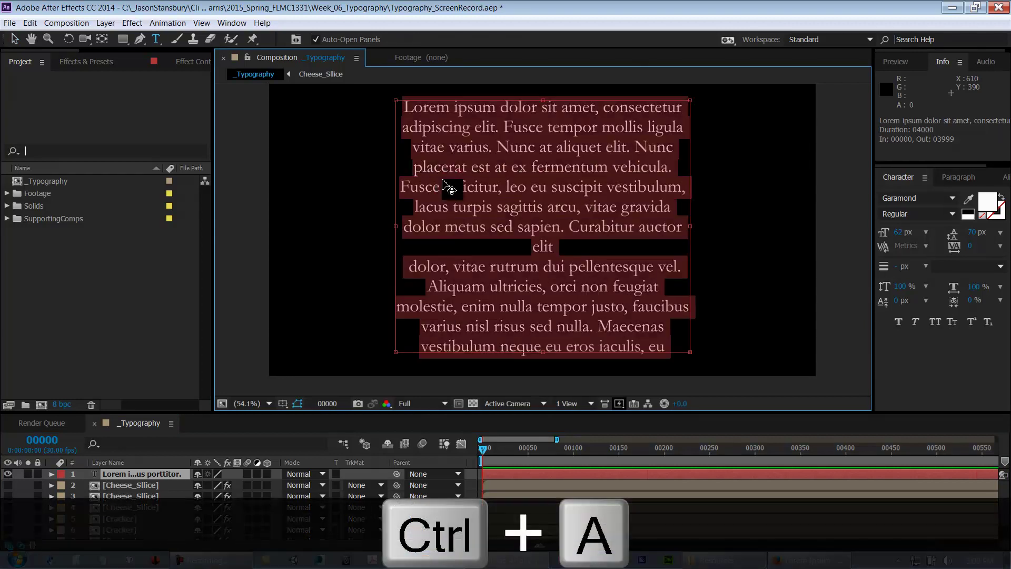
{"action": "key", "text": "ctrl+c"}
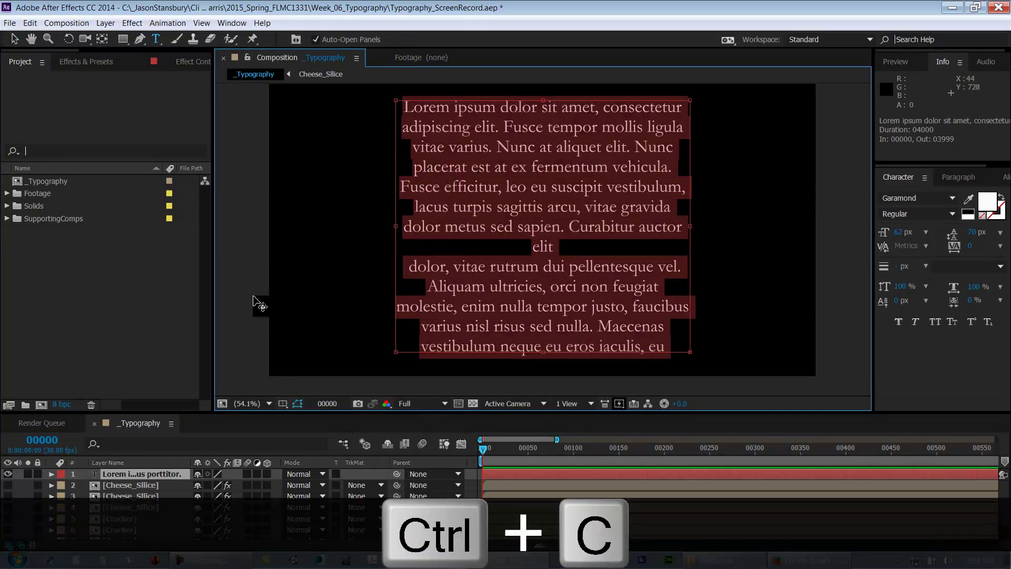
{"action": "key", "text": "Escape"}
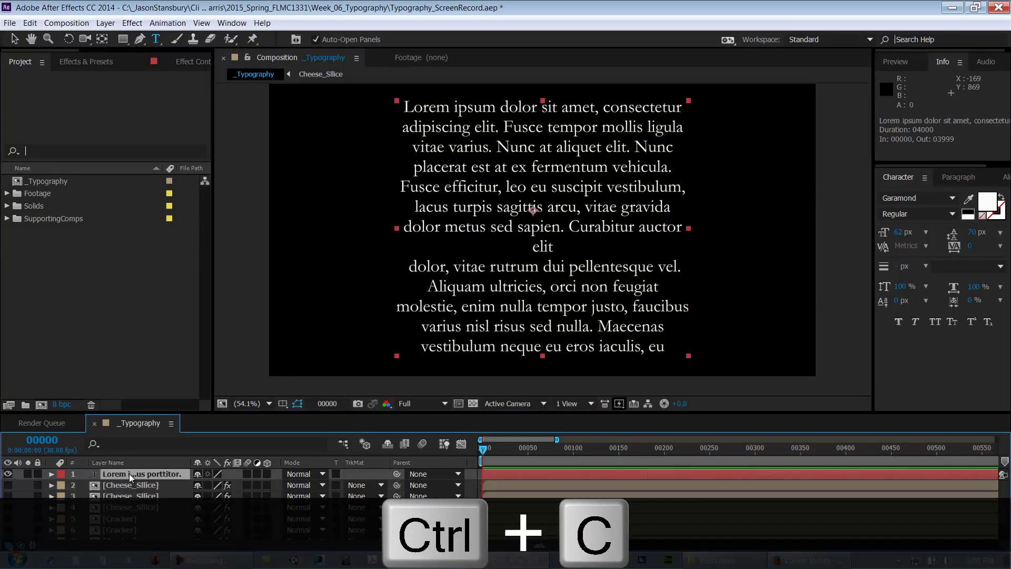
{"action": "key", "text": "Delete"}
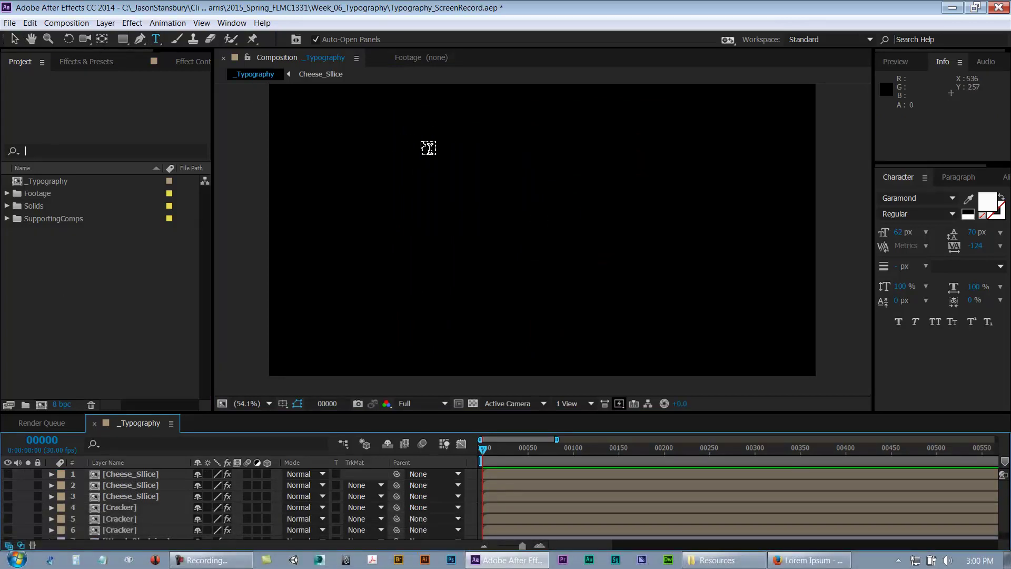
Step: Add an 'HD Display' text layer at 84 px with tracking reset to 0
{"action": "left_click", "coordinate": [448, 166]}
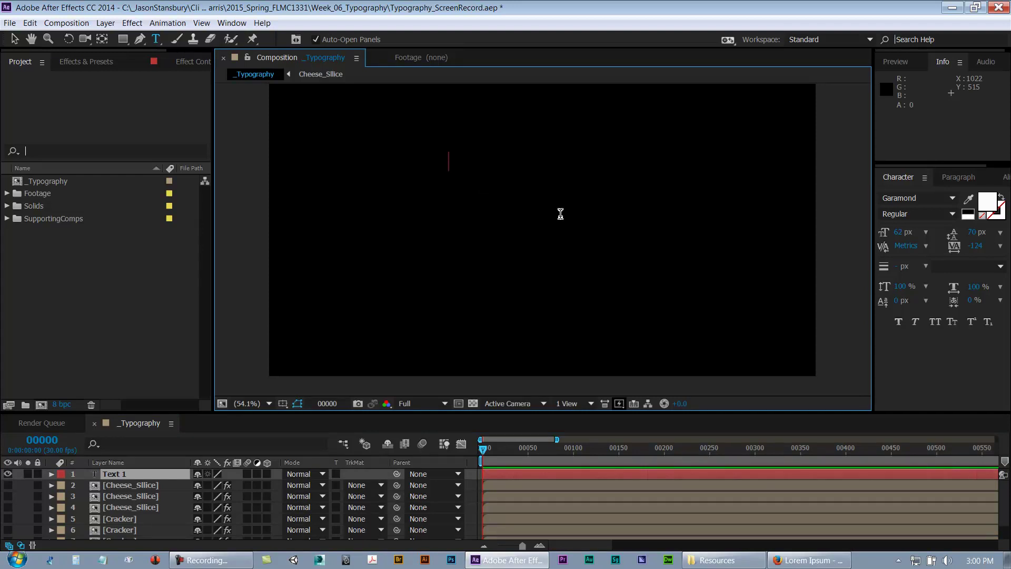
{"action": "type", "text": "Display"}
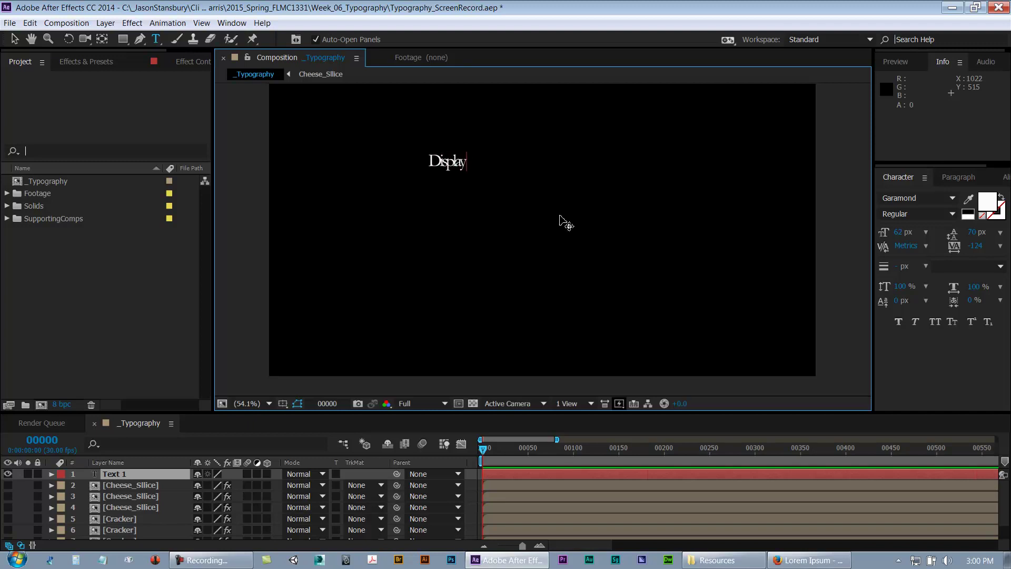
{"action": "type", "text": "HD"}
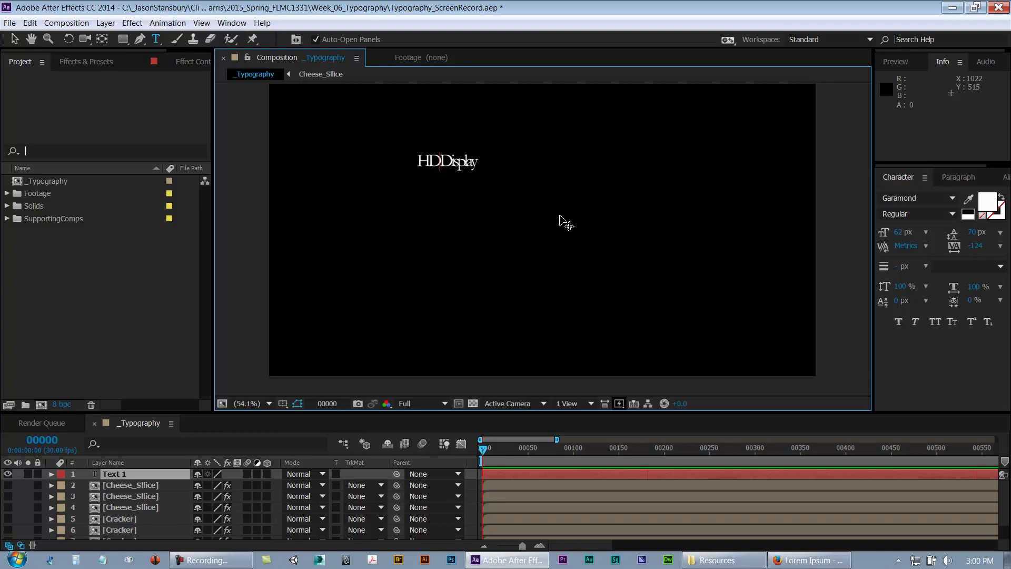
{"action": "left_click", "coordinate": [15, 39]}
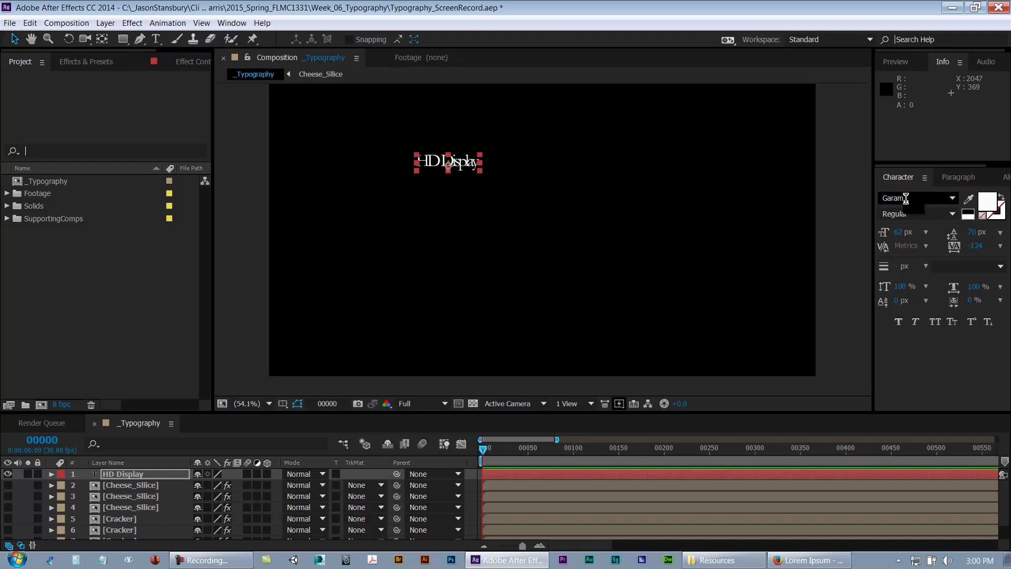
{"action": "left_click_drag", "start_coordinate": [899, 231], "coordinate": [929, 236]}
{"action": "left_click", "coordinate": [977, 246]}
{"action": "type", "text": "0"}
{"action": "key", "text": "Return"}
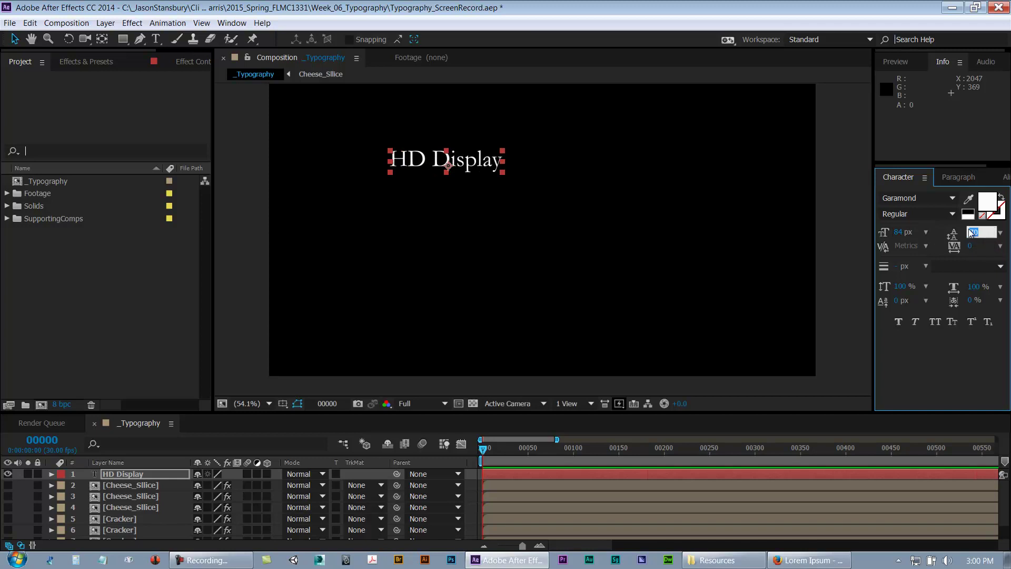
Step: Keep leading at Auto, try -100 tracking then reset to 0, and undock the Tools panel
{"action": "left_click", "coordinate": [1000, 233]}
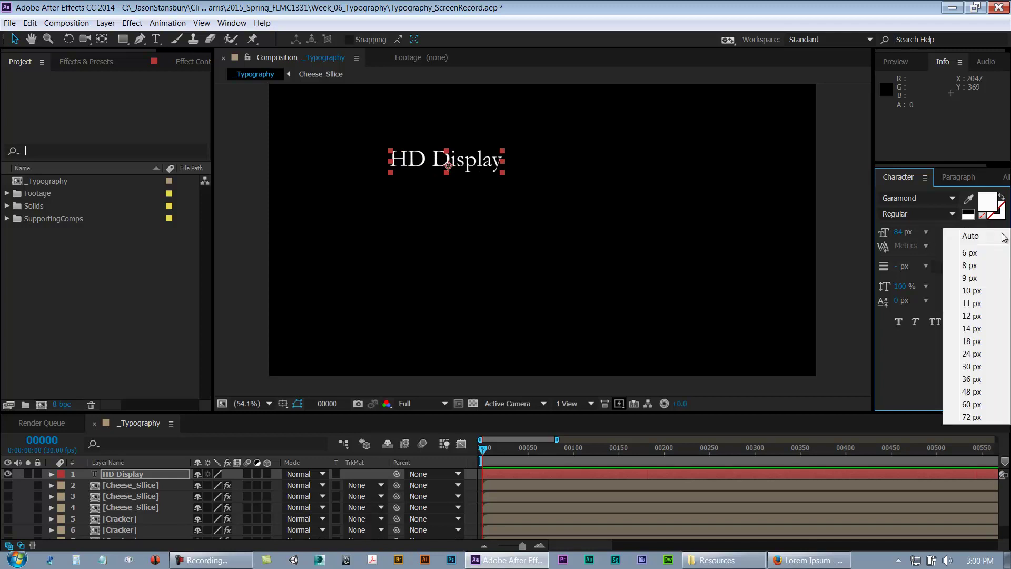
{"action": "left_click", "coordinate": [987, 243]}
{"action": "left_click", "coordinate": [1000, 246]}
{"action": "left_click", "coordinate": [992, 260]}
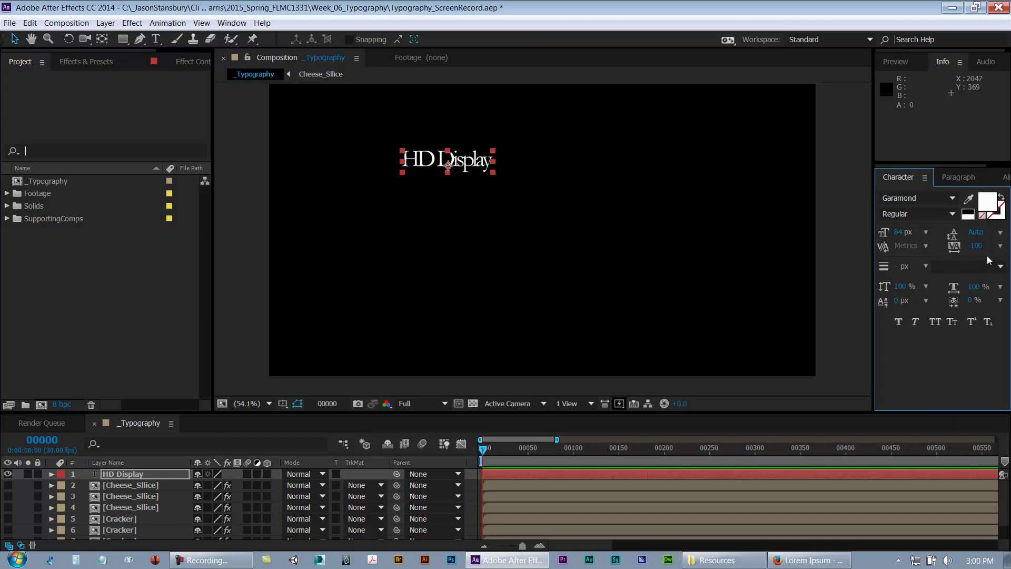
{"action": "left_click", "coordinate": [999, 246]}
{"action": "left_click", "coordinate": [977, 326]}
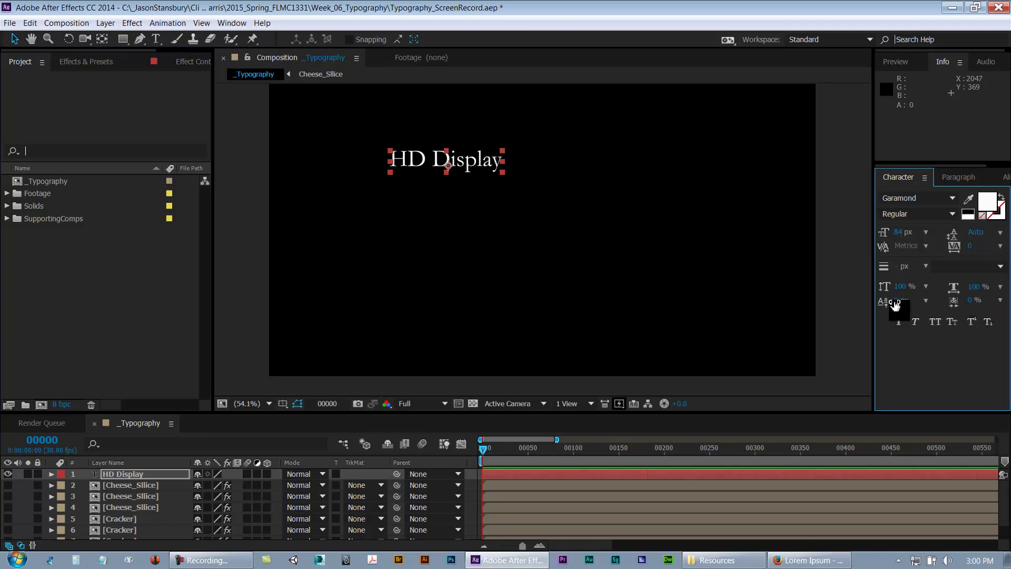
{"action": "left_click_drag", "start_coordinate": [4, 39], "coordinate": [13, 54]}
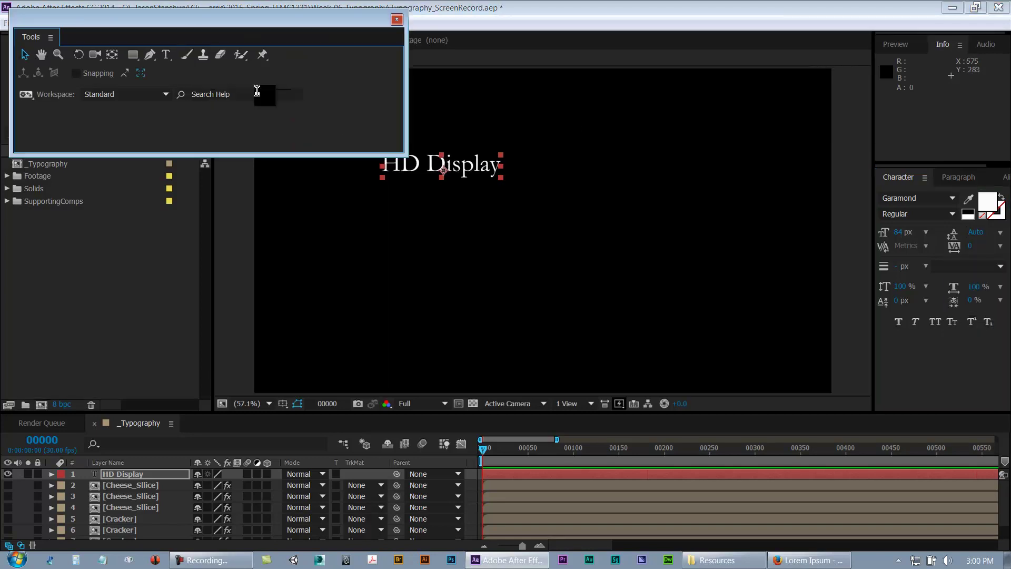
Step: Redock the Tools panel and drag the HD Display title down and right
{"action": "left_click_drag", "start_coordinate": [155, 26], "coordinate": [191, 59]}
{"action": "left_click_drag", "start_coordinate": [66, 66], "coordinate": [28, 36]}
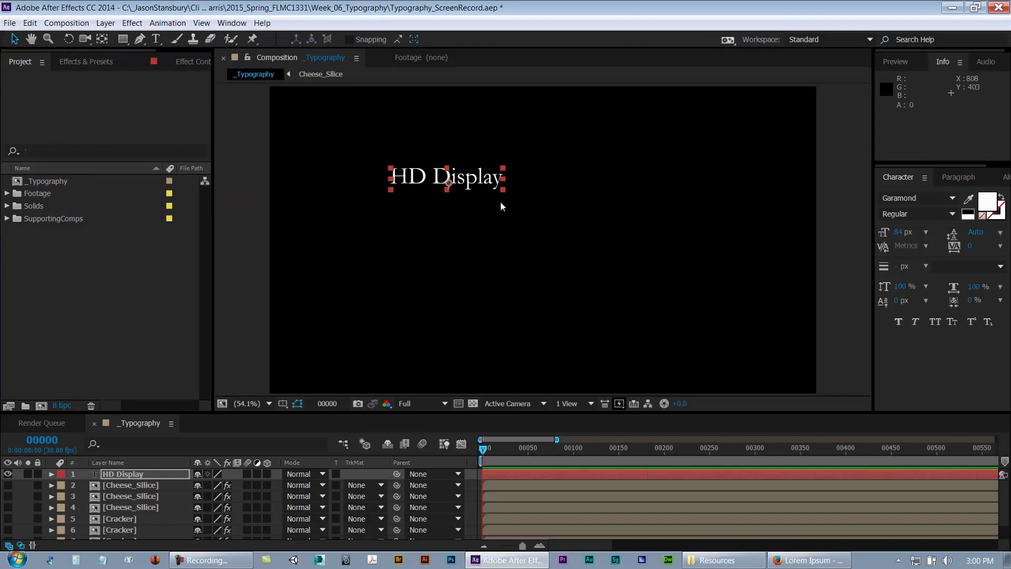
{"action": "left_click_drag", "start_coordinate": [487, 187], "coordinate": [531, 220]}
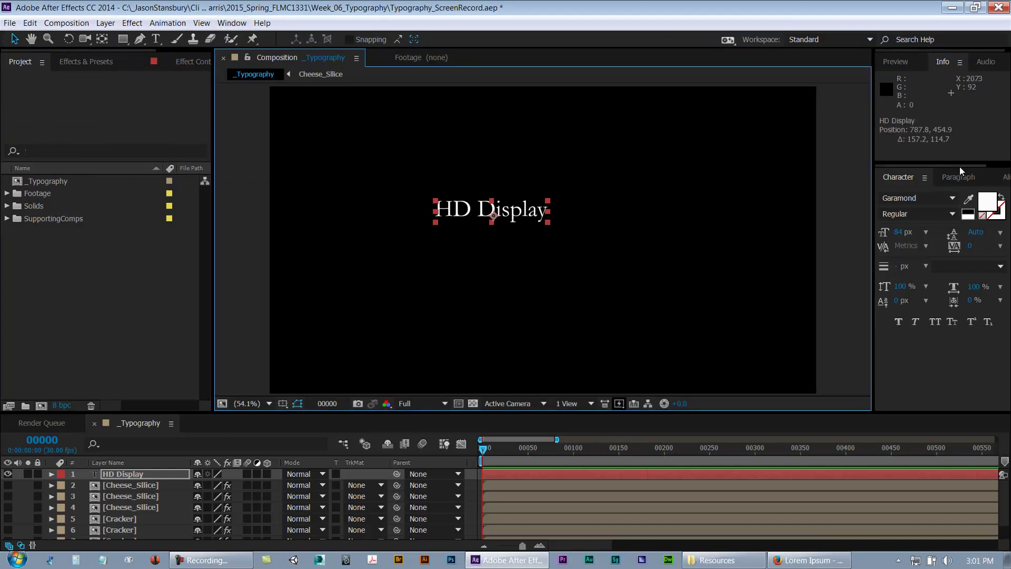
Step: Dock the Align panel in the upper group and centre the title horizontally and vertically
{"action": "left_click", "coordinate": [1005, 177]}
{"action": "left_click_drag", "start_coordinate": [987, 179], "coordinate": [887, 65]}
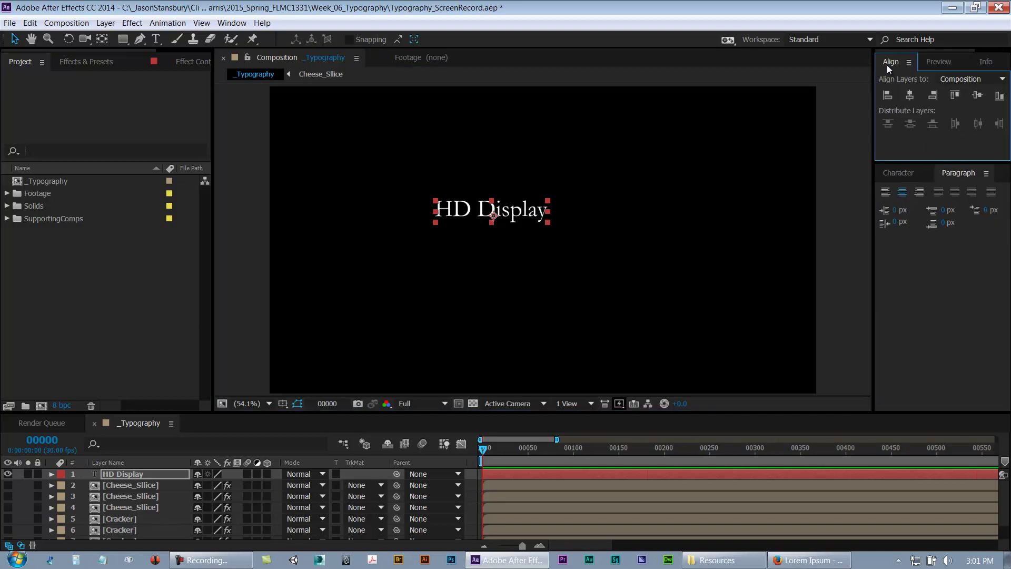
{"action": "left_click", "coordinate": [907, 100]}
{"action": "left_click", "coordinate": [978, 96]}
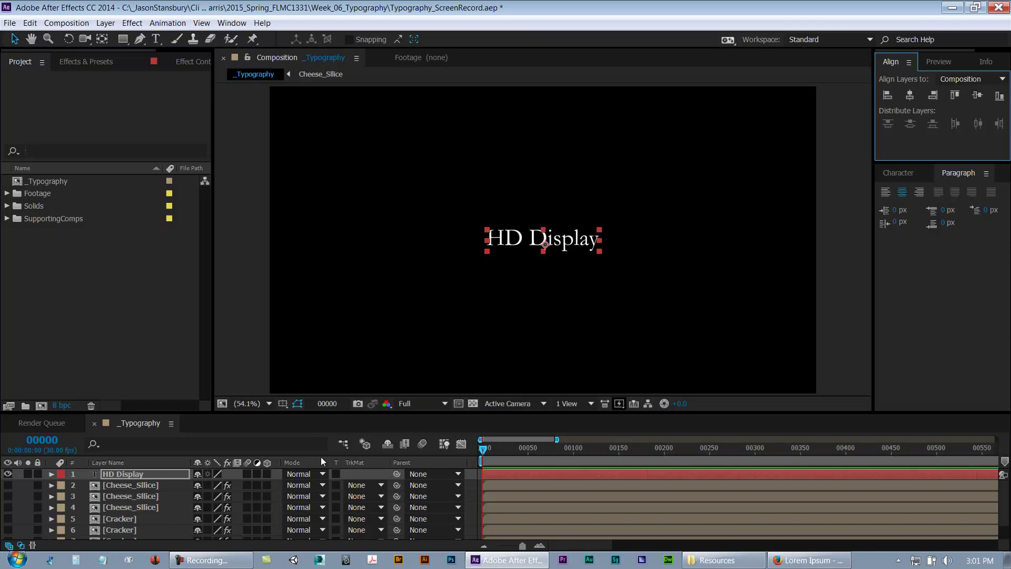
Step: Edit the HD Display layer with the insertion point between HD and Display
{"action": "left_click", "coordinate": [134, 471]}
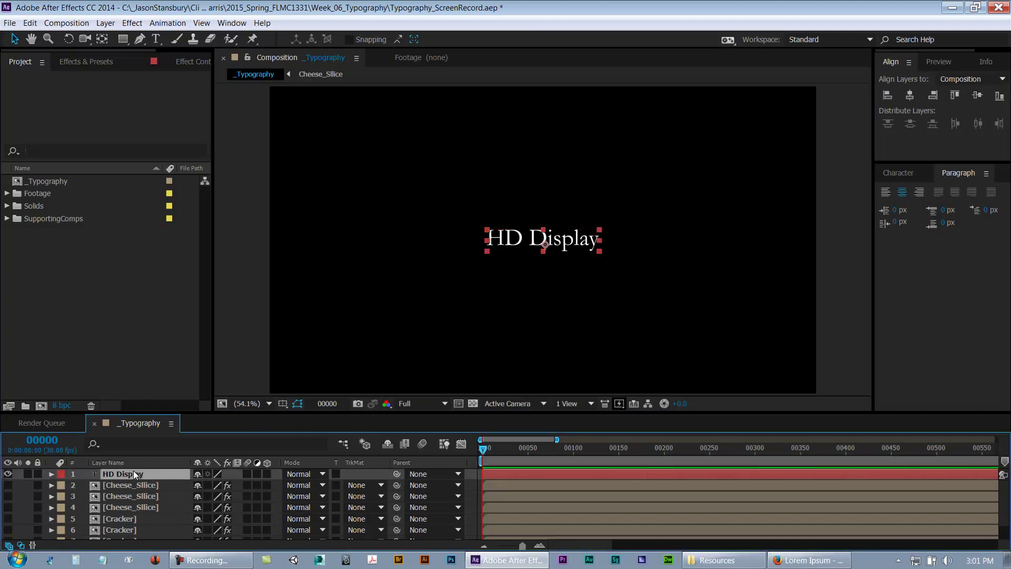
{"action": "double_click", "coordinate": [589, 244]}
{"action": "left_click", "coordinate": [600, 242]}
{"action": "left_click", "coordinate": [523, 239]}
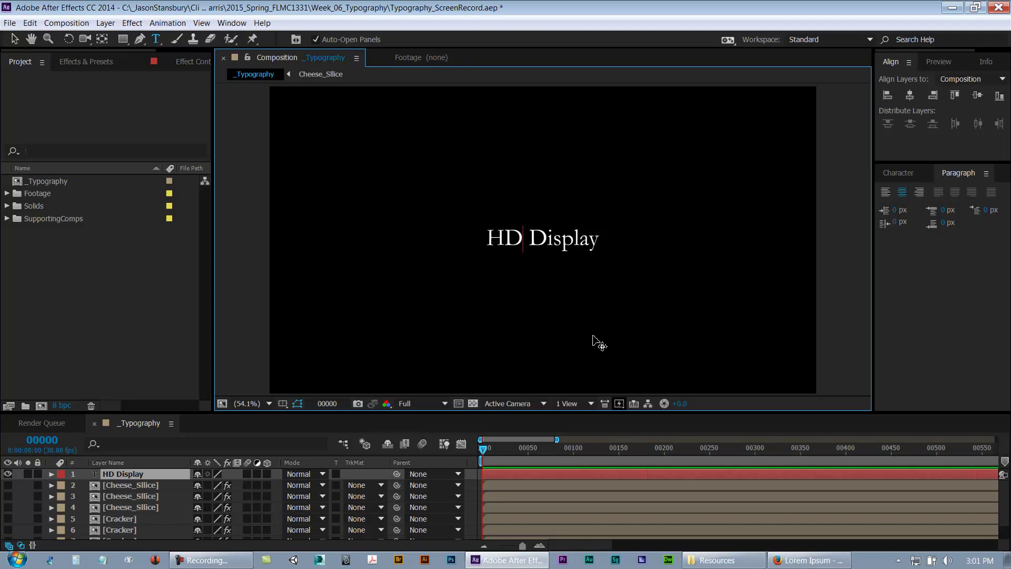
Step: Insert a '1' after HD and select that character
{"action": "type", "text": "1"}
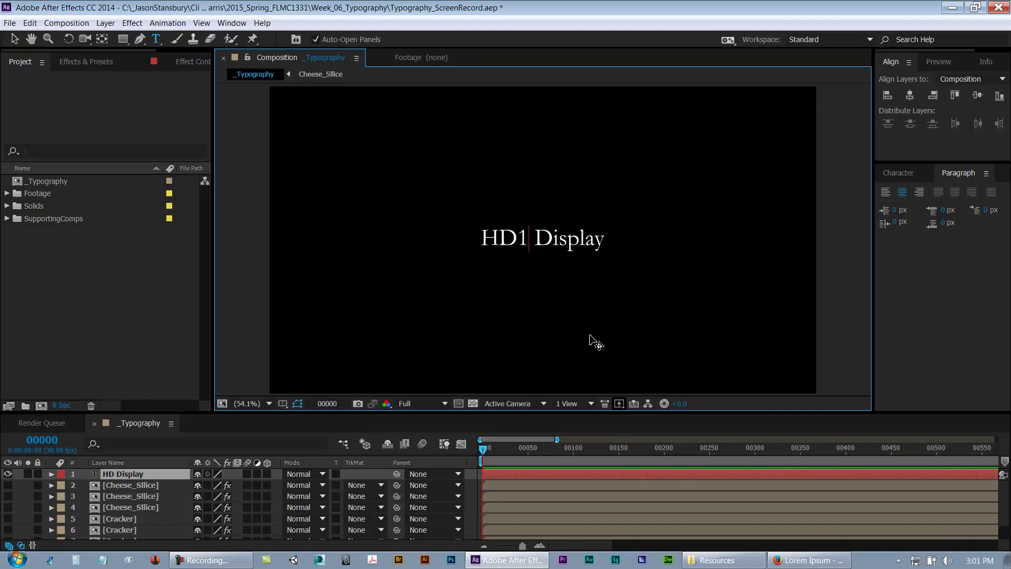
{"action": "left_click", "coordinate": [15, 41]}
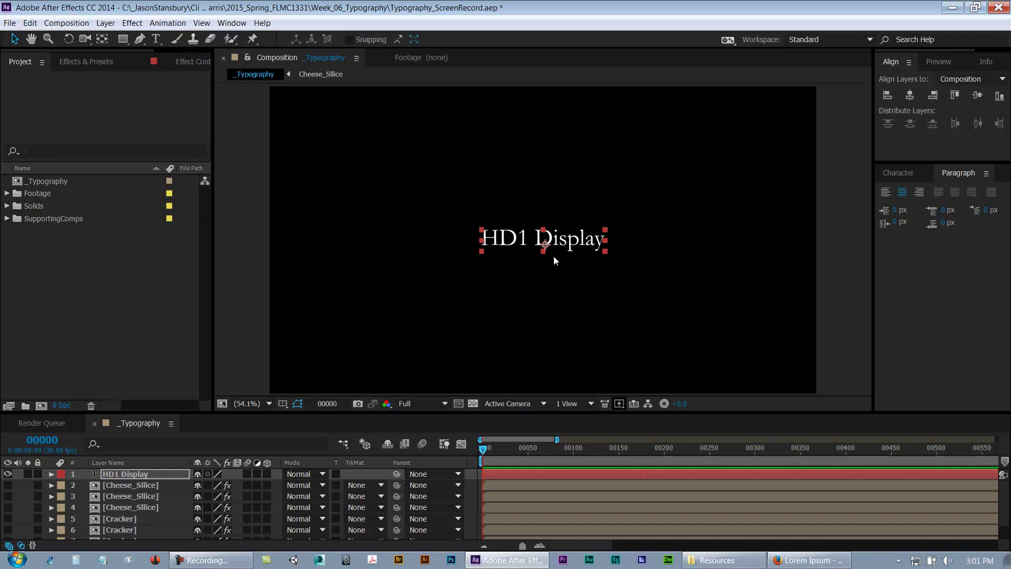
{"action": "double_click", "coordinate": [525, 240]}
{"action": "left_click", "coordinate": [526, 236]}
{"action": "left_click_drag", "start_coordinate": [526, 237], "coordinate": [517, 237]}
{"action": "left_click", "coordinate": [908, 175]}
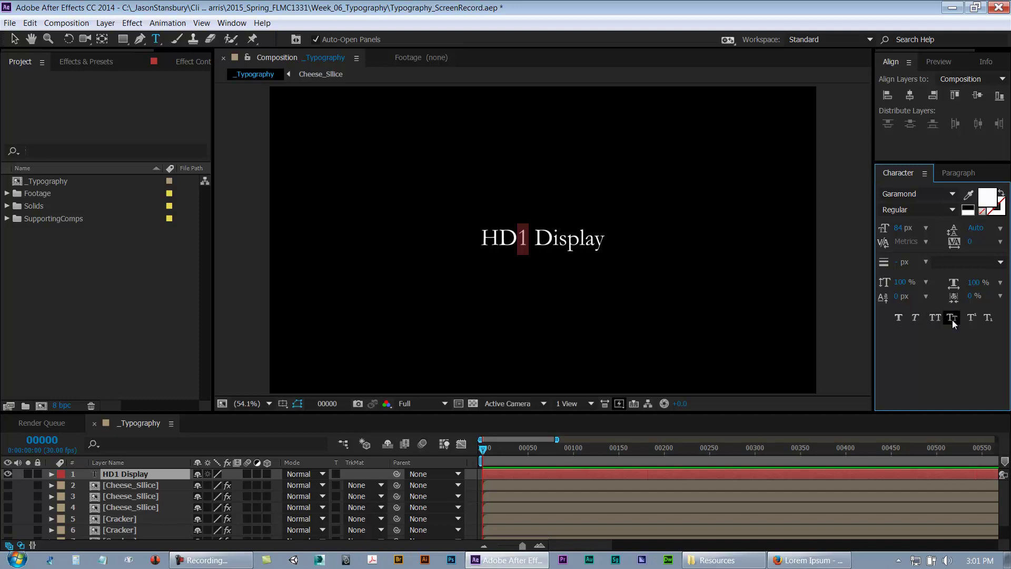
Step: Test All Caps, Small Caps and Superscript on 'isplay', then undo the styling
{"action": "left_click", "coordinate": [579, 241]}
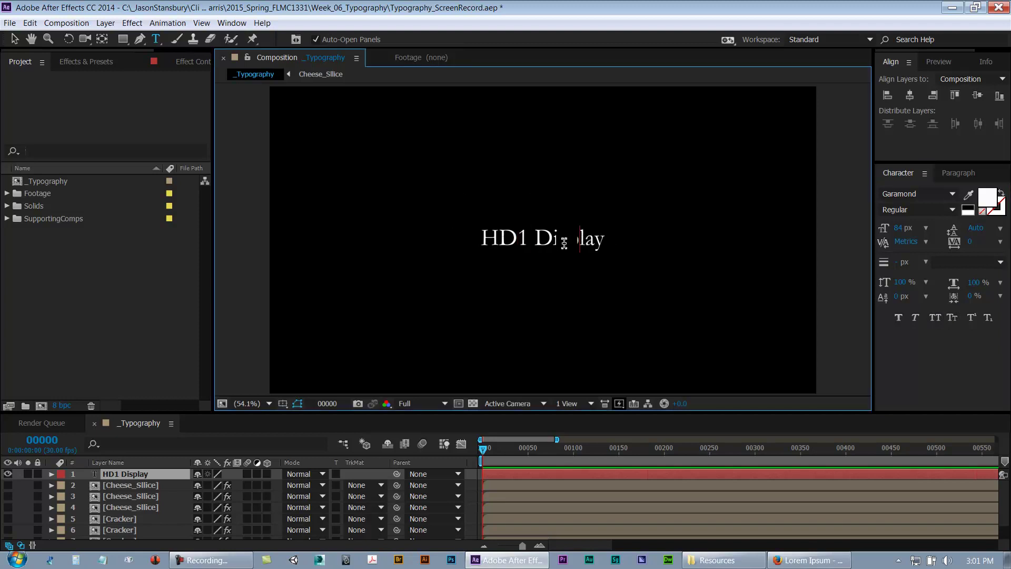
{"action": "left_click_drag", "start_coordinate": [607, 240], "coordinate": [541, 240]}
{"action": "left_click", "coordinate": [935, 318]}
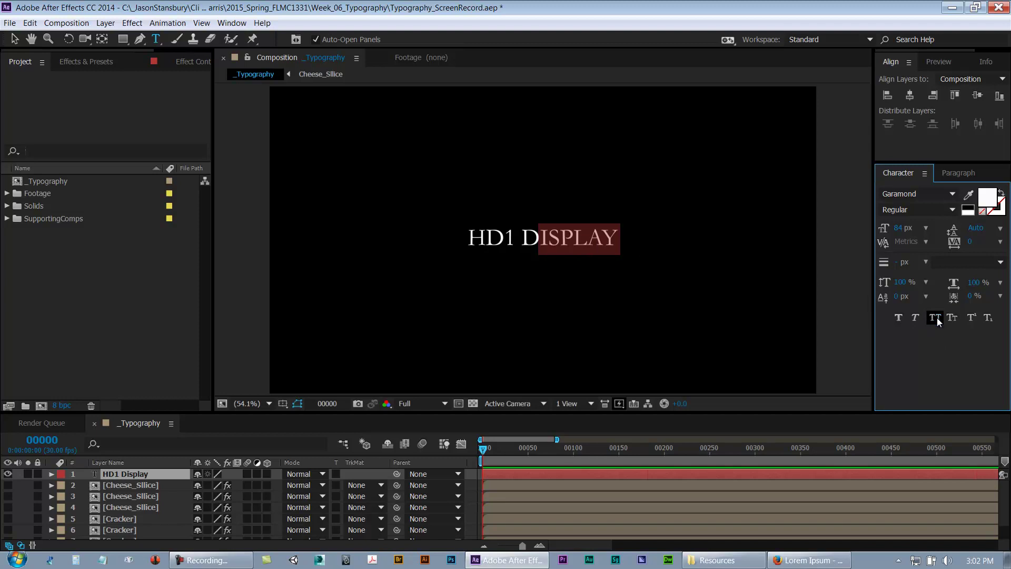
{"action": "left_click", "coordinate": [936, 317]}
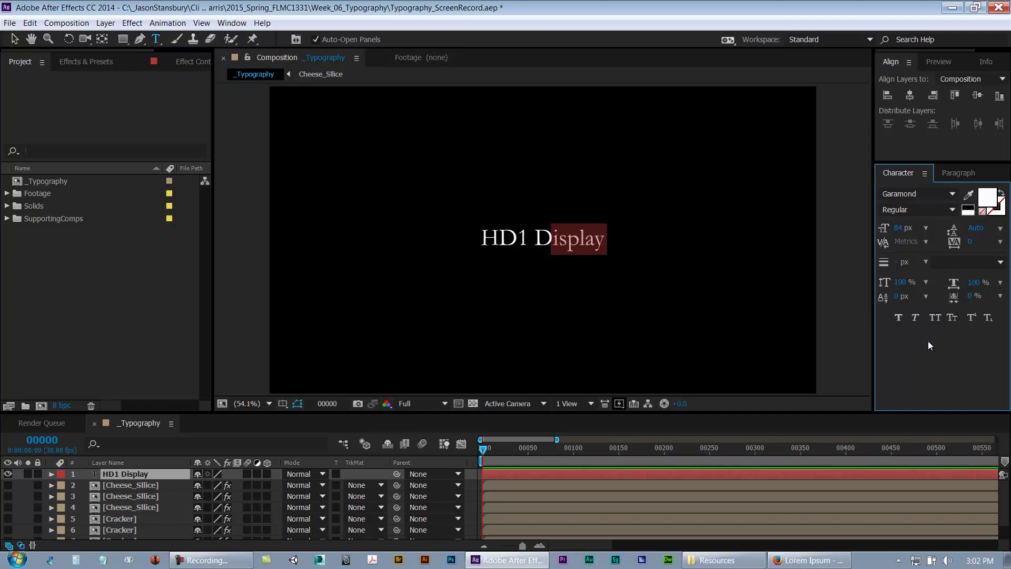
{"action": "left_click", "coordinate": [952, 317]}
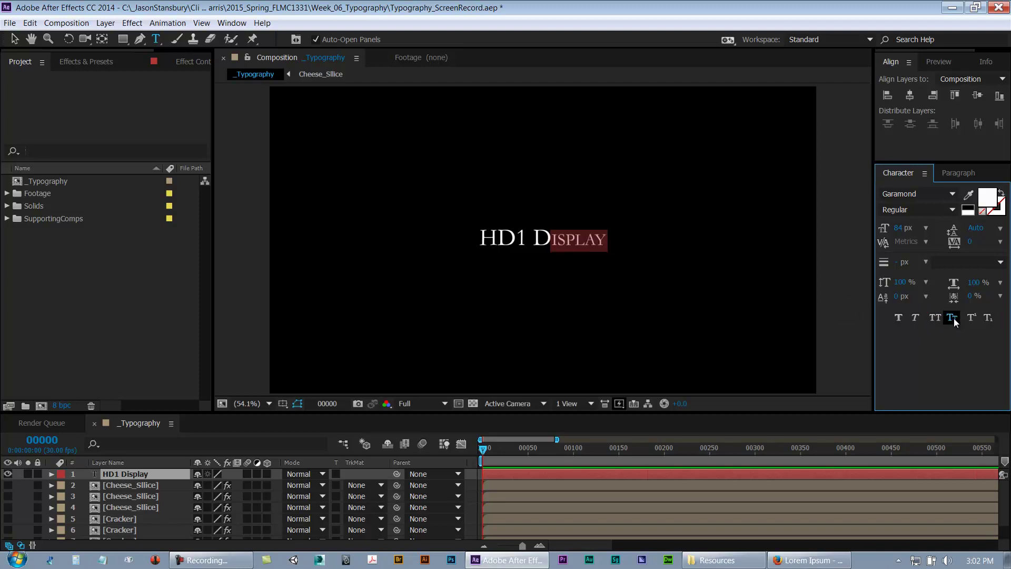
{"action": "left_click", "coordinate": [952, 318]}
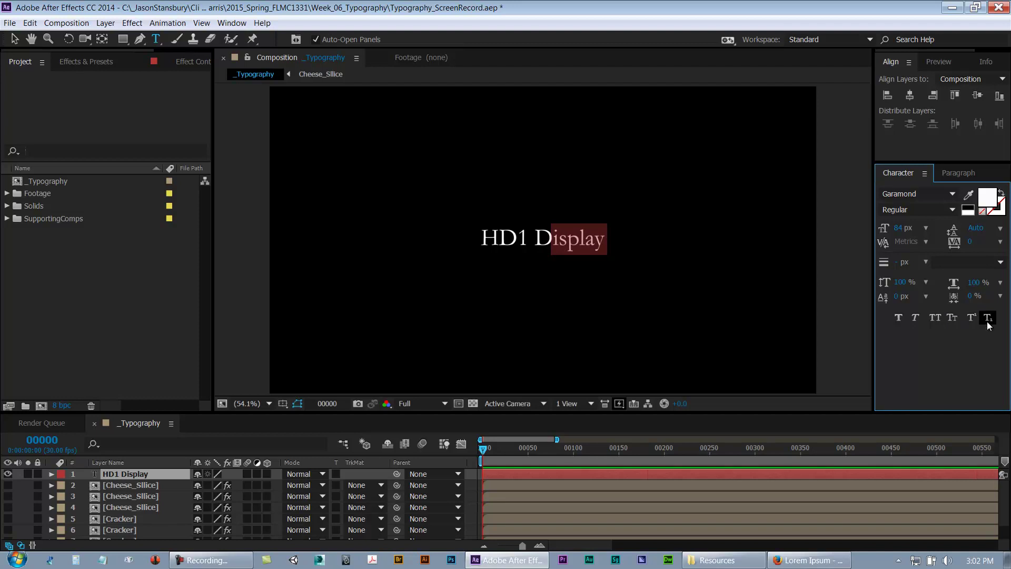
{"action": "left_click", "coordinate": [972, 320]}
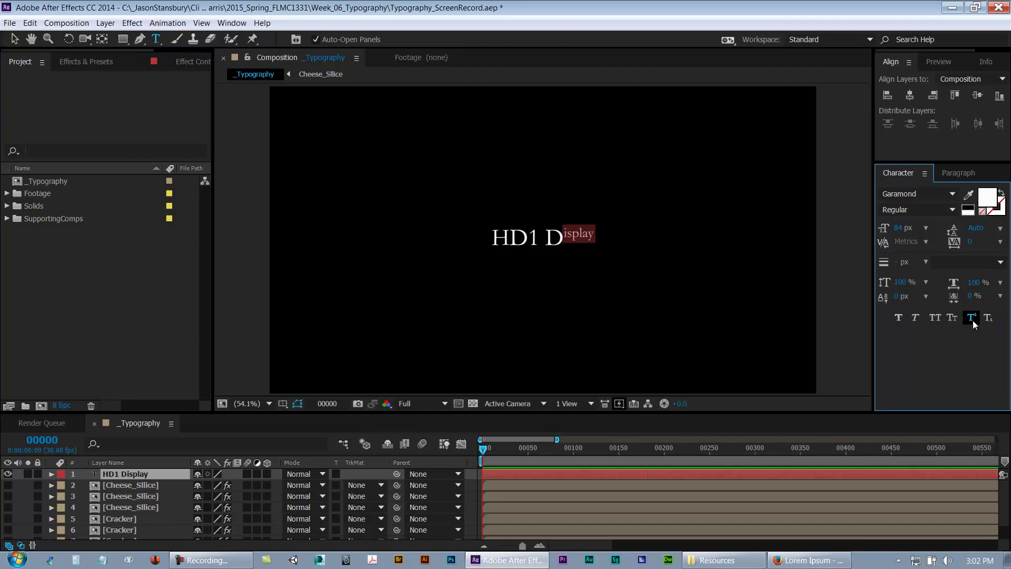
{"action": "key", "text": "ctrl+z"}
{"action": "key", "text": "ctrl+z"}
{"action": "key", "text": "ctrl+z"}
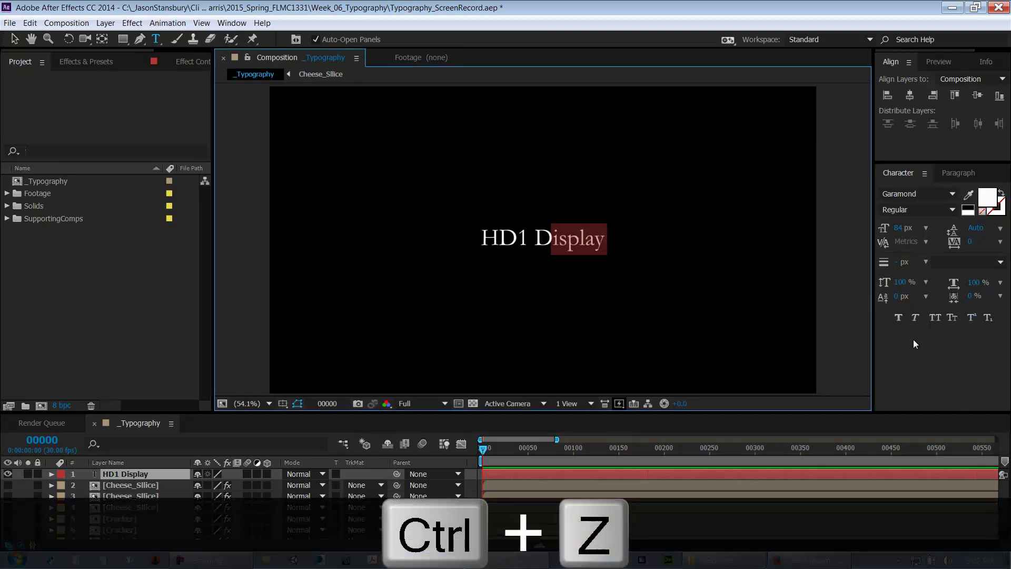
Step: Make the '1' superscript so the title reads HD¹ Display
{"action": "left_click", "coordinate": [970, 318]}
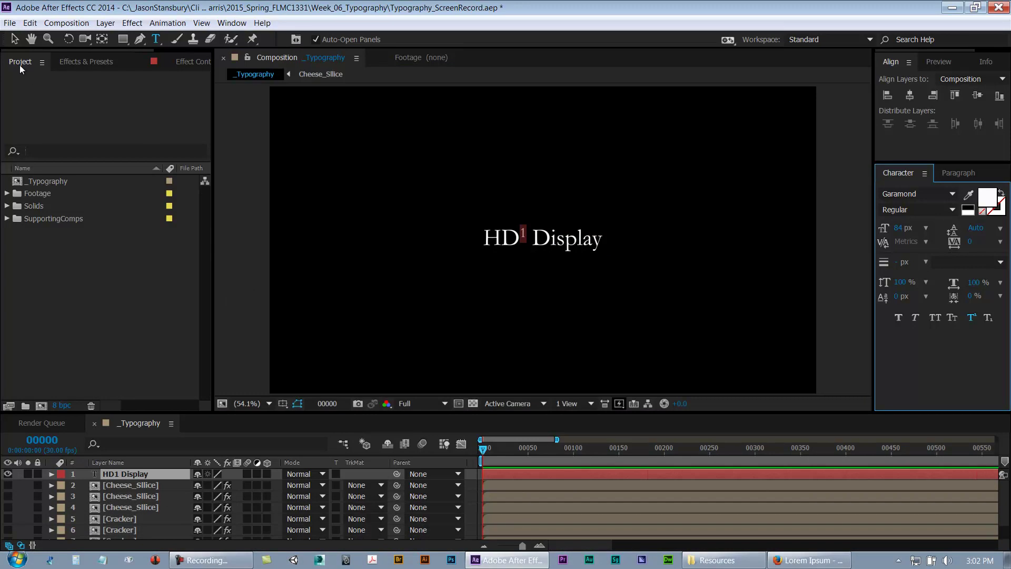
{"action": "left_click", "coordinate": [14, 38]}
{"action": "left_click", "coordinate": [244, 156]}
Step: Draw an empty paragraph text box across the lower part of the composition
{"action": "key", "text": "h"}
{"action": "left_click_drag", "start_coordinate": [615, 256], "coordinate": [616, 240]}
{"action": "key", "text": "v"}
{"action": "left_click", "coordinate": [549, 240]}
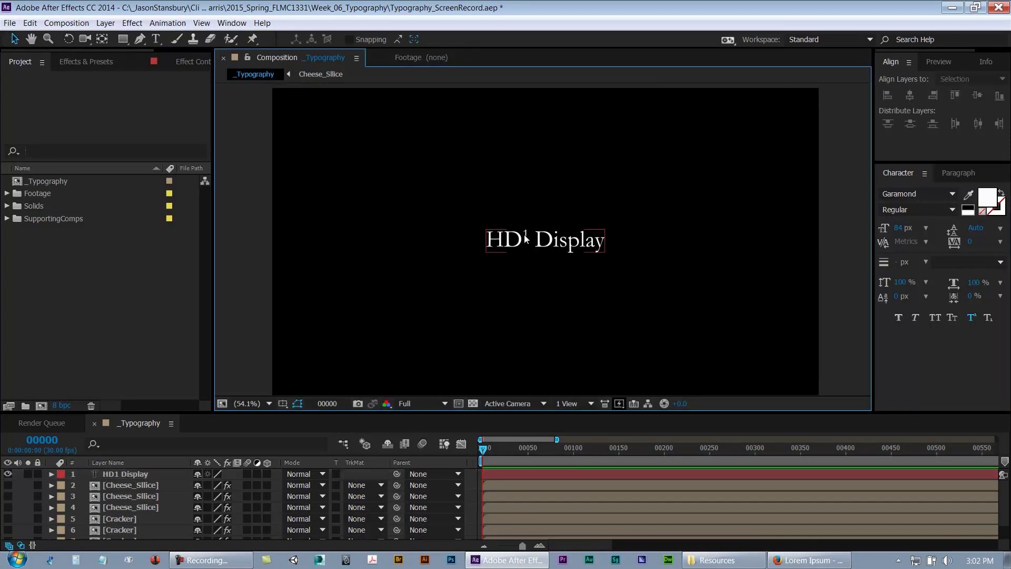
{"action": "left_click", "coordinate": [501, 331]}
{"action": "left_click", "coordinate": [157, 38]}
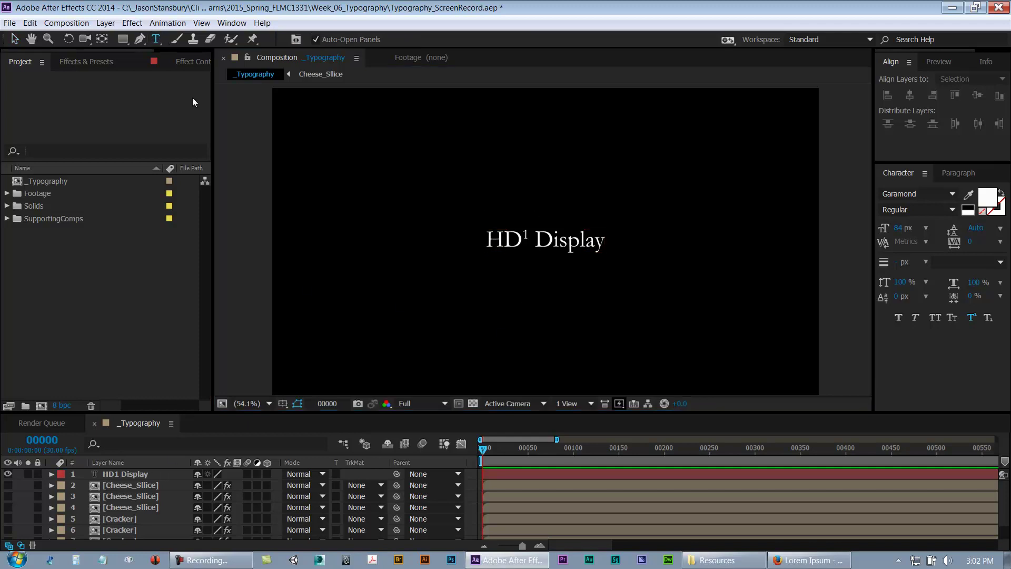
{"action": "left_click_drag", "start_coordinate": [327, 352], "coordinate": [782, 387]}
Step: Paste the Lorem ipsum paragraph and move the HD1 Display layer above it
{"action": "type", "text": "Lorem ipsum dolor sit amet, consectetur adipiscing elit. Fusce tempor mollis ligula vitae varius. Nunc at aliquet elit. Nunc"}
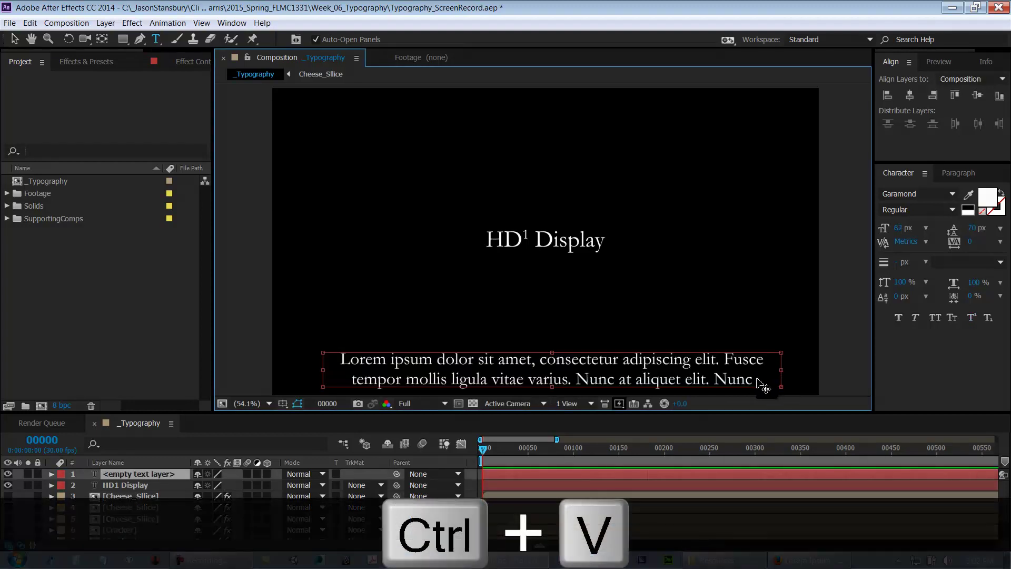
{"action": "left_click", "coordinate": [14, 39]}
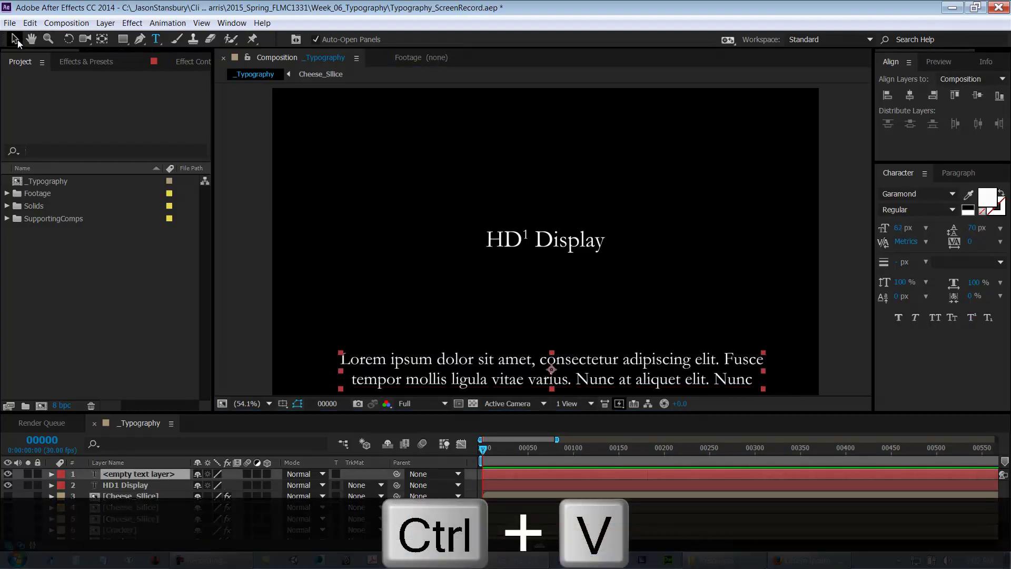
{"action": "left_click_drag", "start_coordinate": [115, 485], "coordinate": [124, 475]}
{"action": "left_click", "coordinate": [127, 491]}
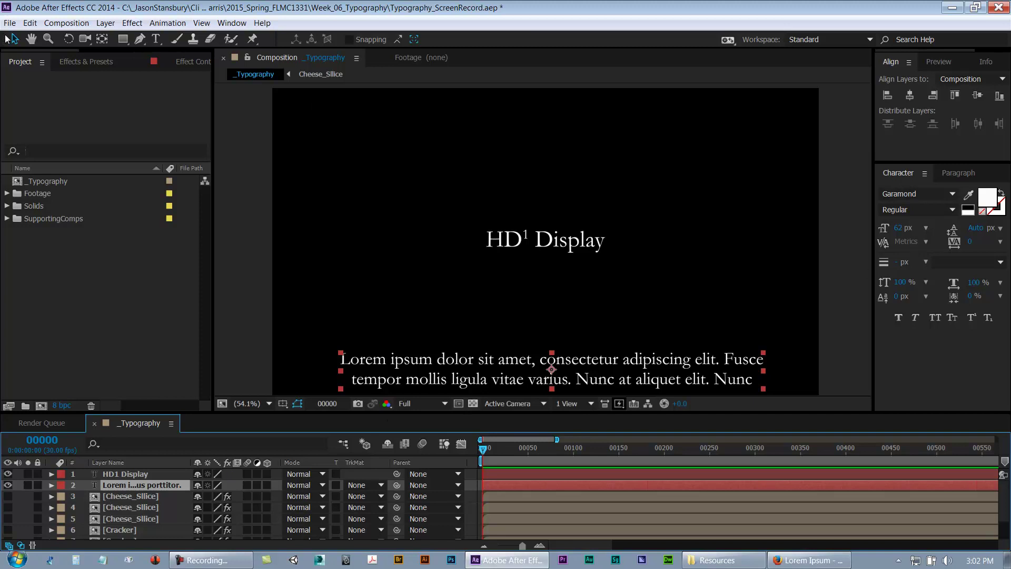
{"action": "left_click", "coordinate": [135, 486]}
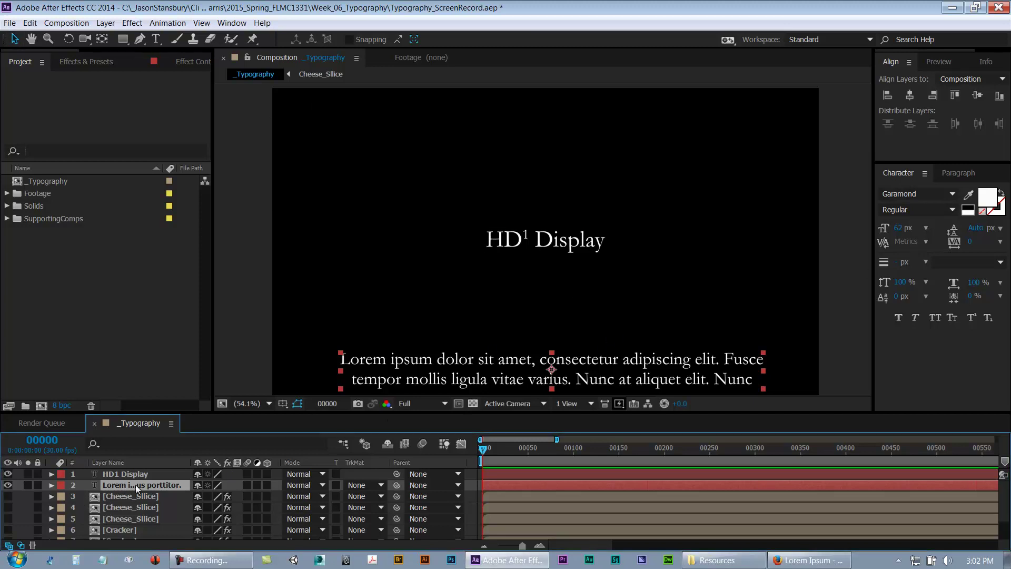
Step: Set the paragraph to 20 px font size with 18 px leading
{"action": "left_click_drag", "start_coordinate": [905, 234], "coordinate": [878, 232]}
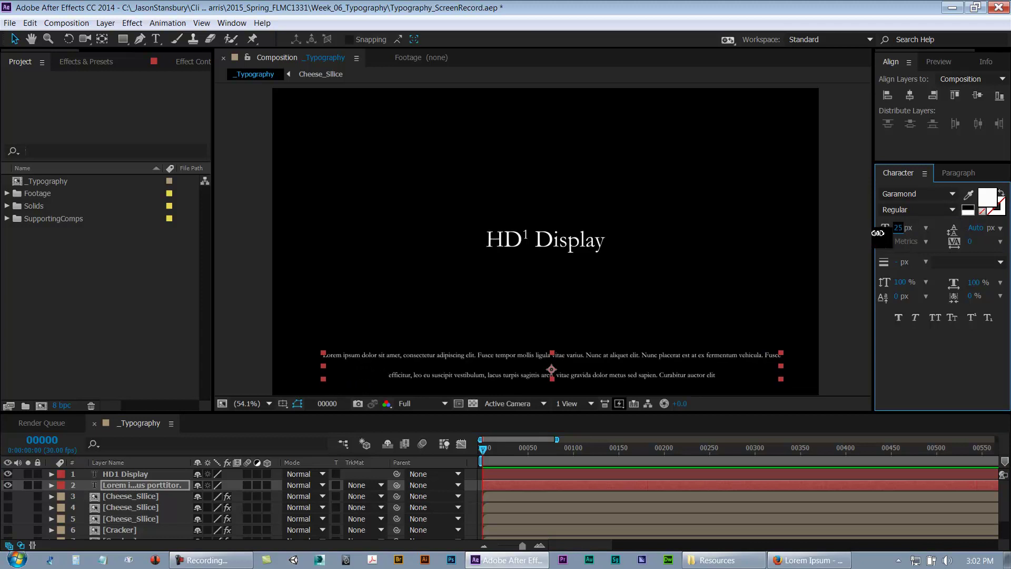
{"action": "left_click", "coordinate": [901, 228]}
{"action": "type", "text": "20"}
{"action": "key", "text": "Return"}
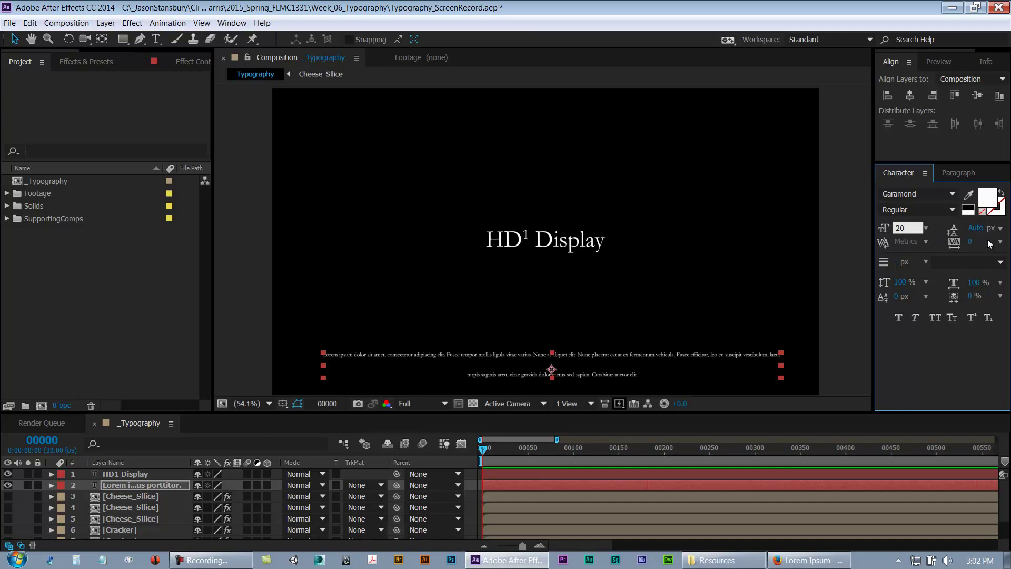
{"action": "left_click_drag", "start_coordinate": [998, 233], "coordinate": [943, 234]}
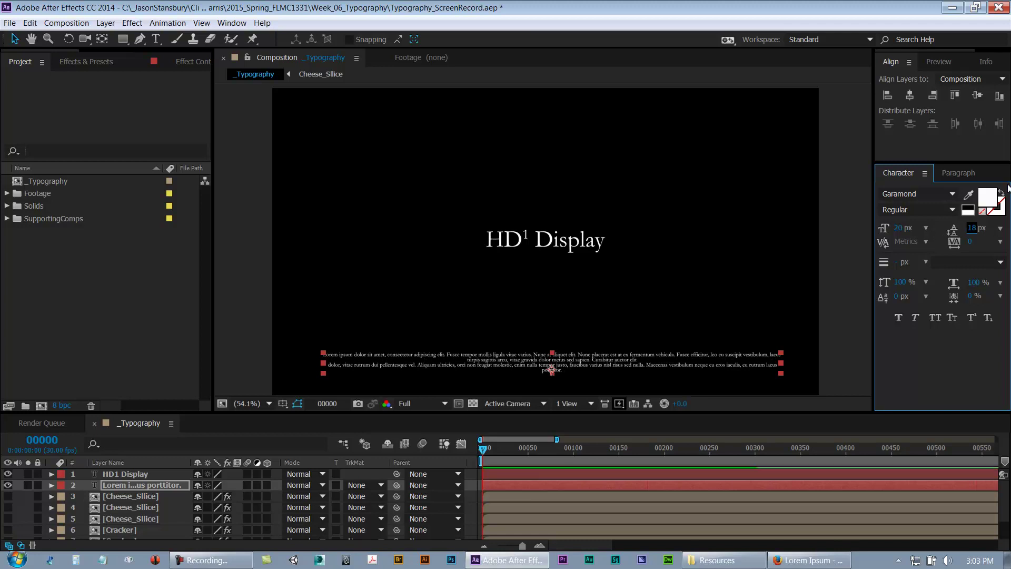
Step: Justify the Lorem paragraph with its last line aligned left
{"action": "left_click", "coordinate": [954, 173]}
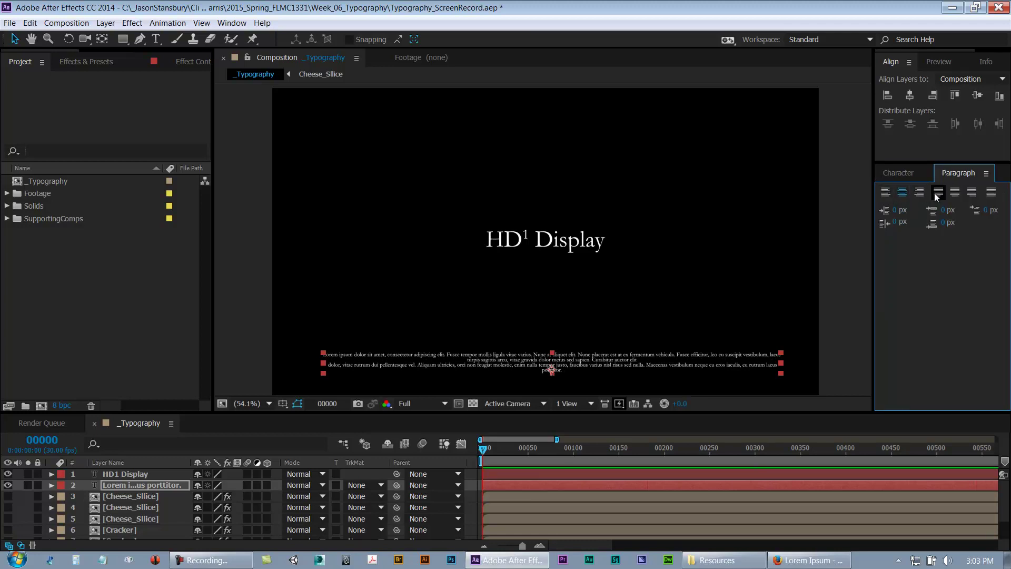
{"action": "left_click", "coordinate": [936, 192]}
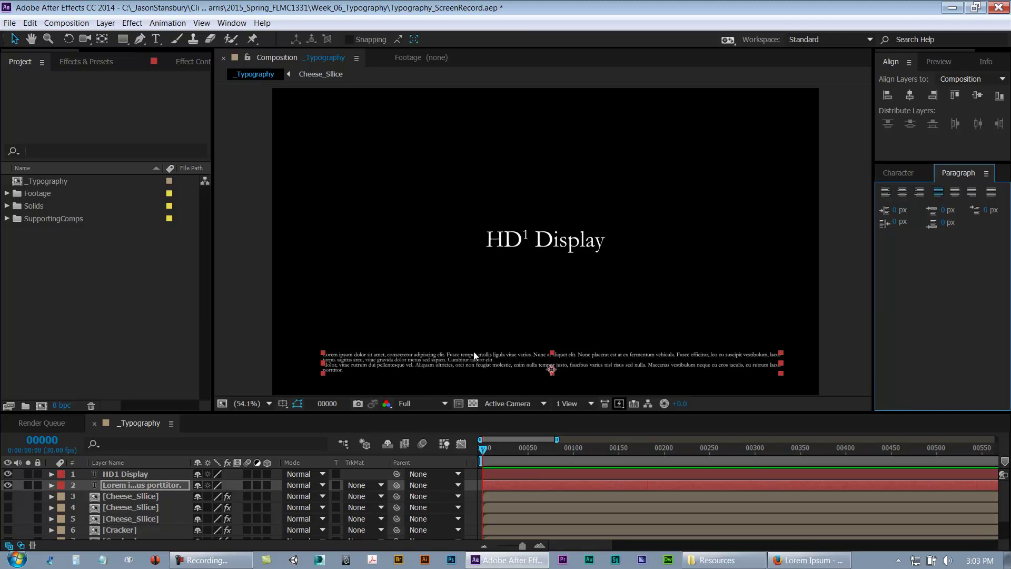
{"action": "double_click", "coordinate": [484, 360]}
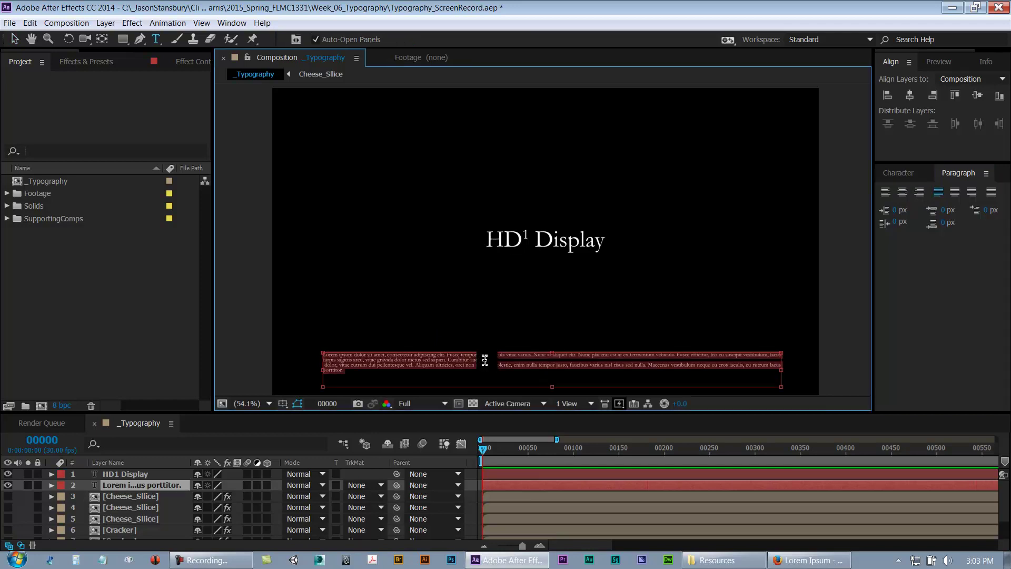
Step: Delete the line break in the Lorem paragraph so it reflows
{"action": "left_click", "coordinate": [325, 364]}
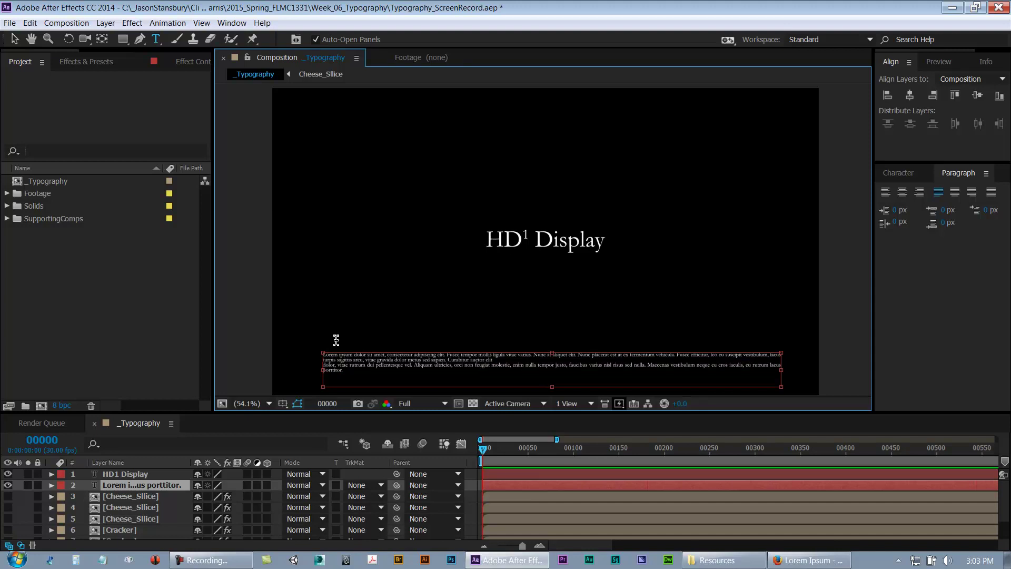
{"action": "key", "text": "BackSpace"}
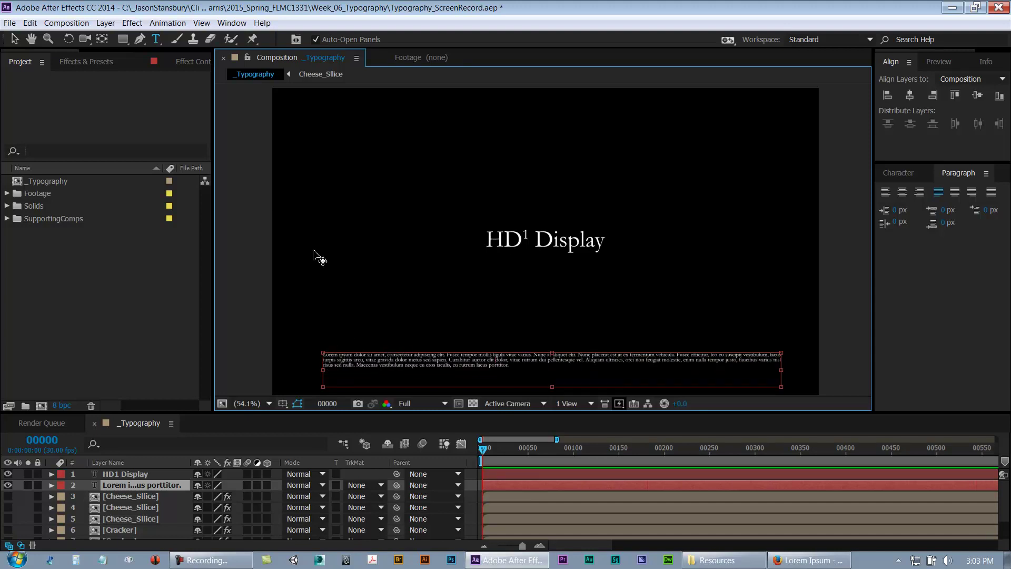
{"action": "left_click", "coordinate": [14, 39]}
{"action": "key", "text": "Left"}
{"action": "key", "text": "Left"}
{"action": "key", "text": "Left"}
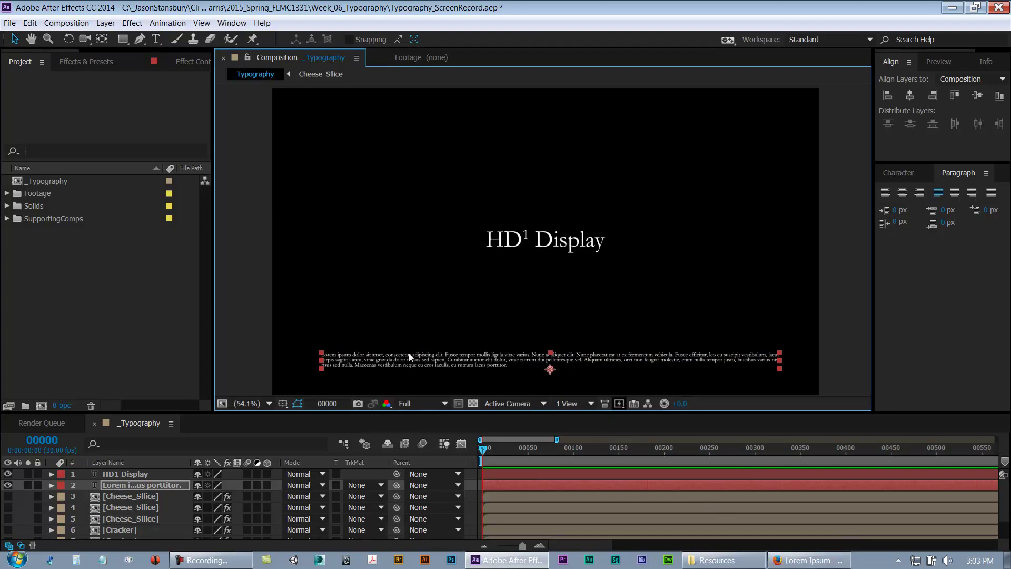
Step: Add '1. ' at the start of the Lorem paragraph
{"action": "key", "text": "period"}
{"action": "key", "text": "period"}
{"action": "key", "text": "period"}
{"action": "key", "text": "h"}
{"action": "left_click_drag", "start_coordinate": [408, 353], "coordinate": [767, 202]}
{"action": "left_click_drag", "start_coordinate": [326, 330], "coordinate": [418, 282]}
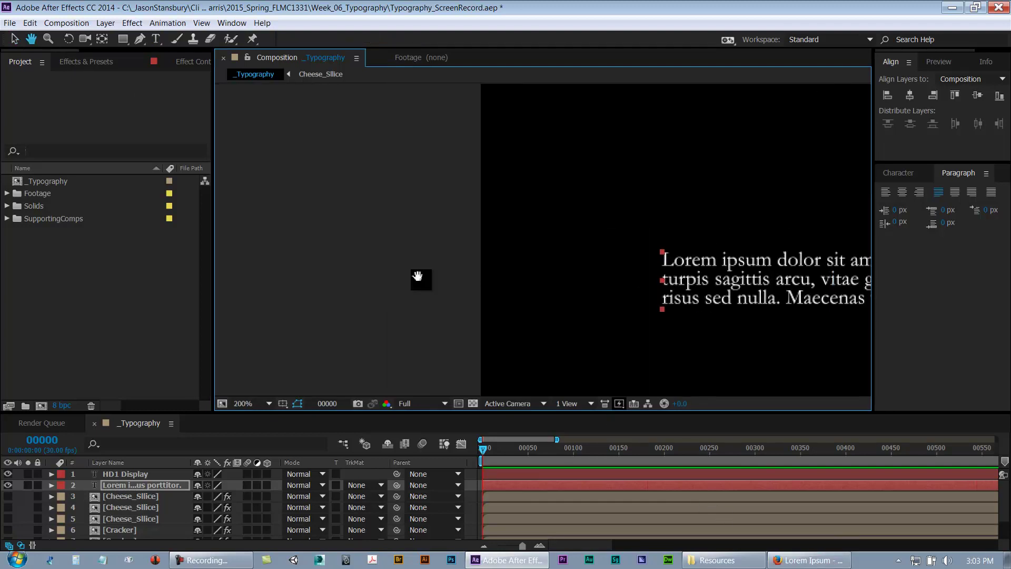
{"action": "left_click_drag", "start_coordinate": [704, 276], "coordinate": [494, 289]}
{"action": "key", "text": "ctrl+t"}
{"action": "left_click", "coordinate": [485, 292]}
{"action": "key", "text": "ctrl+a"}
{"action": "left_click", "coordinate": [458, 285]}
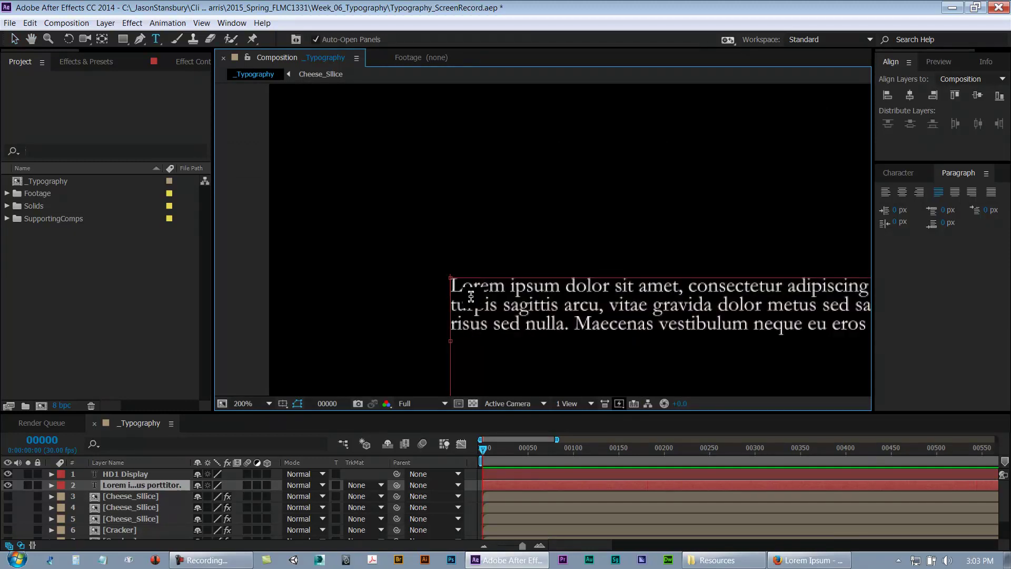
{"action": "type", "text": "1."}
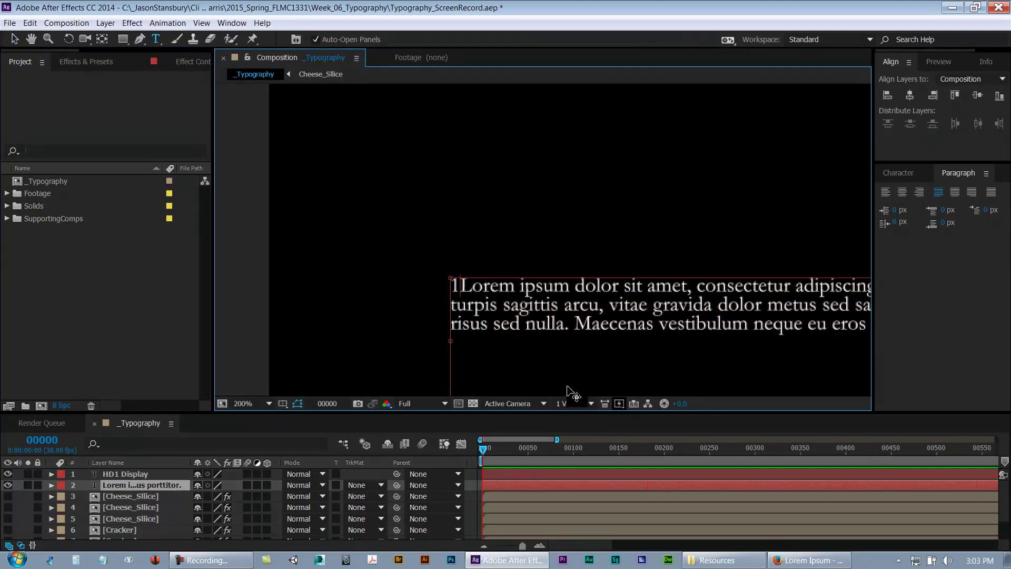
{"action": "left_click", "coordinate": [14, 39]}
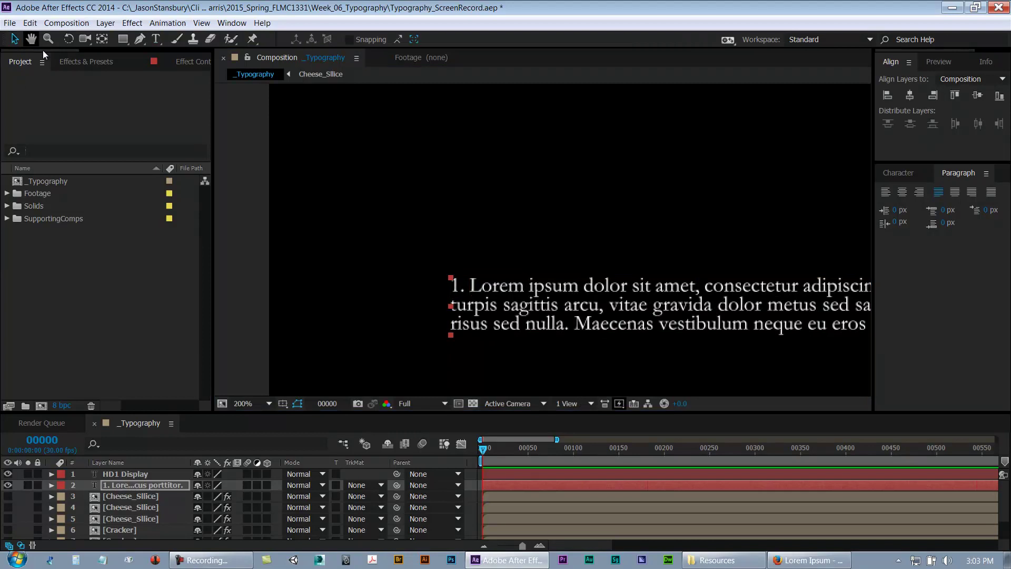
Step: Review the numbered paragraph in the full composition and save the project
{"action": "key", "text": "comma"}
{"action": "key", "text": "comma"}
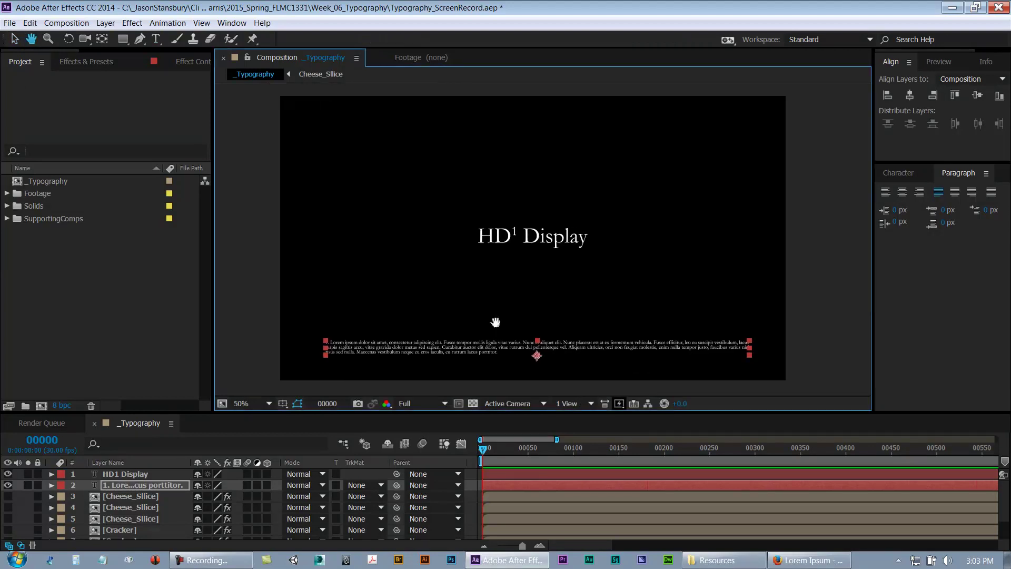
{"action": "left_click", "coordinate": [422, 299]}
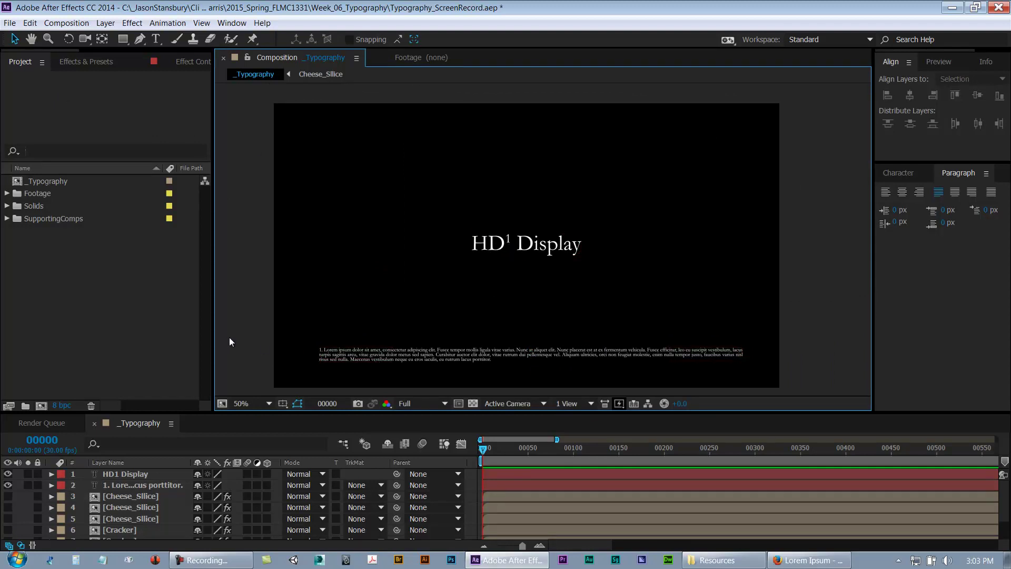
{"action": "key", "text": "period"}
{"action": "left_click_drag", "start_coordinate": [406, 307], "coordinate": [612, 213]}
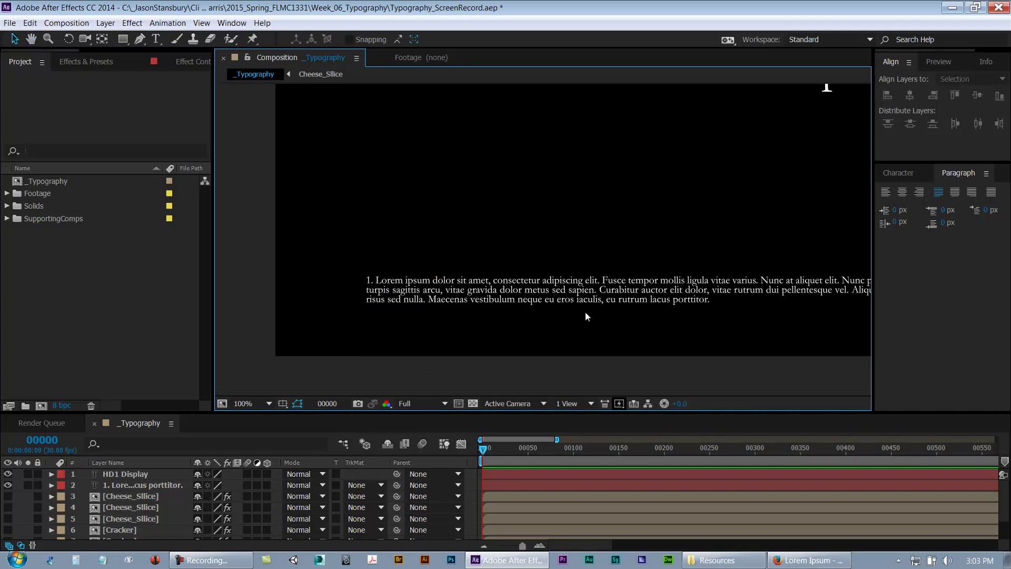
{"action": "key", "text": "comma"}
{"action": "left_click_drag", "start_coordinate": [678, 320], "coordinate": [664, 336]}
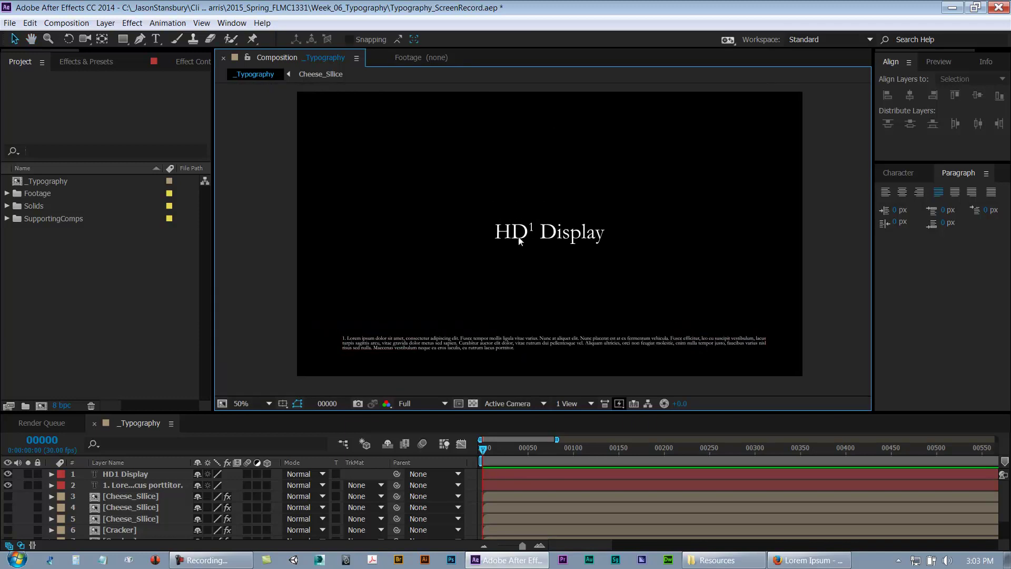
{"action": "key", "text": "ctrl+s"}
Step: Add a subscript 1 after 'Display' in the HD¹ Display title
{"action": "double_click", "coordinate": [593, 239]}
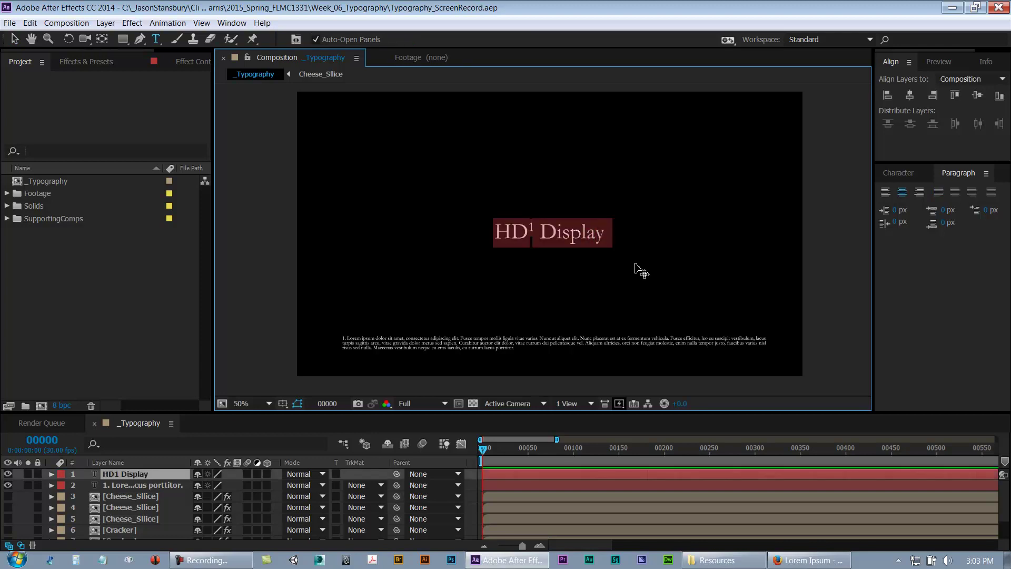
{"action": "left_click", "coordinate": [601, 237]}
{"action": "type", "text": "1"}
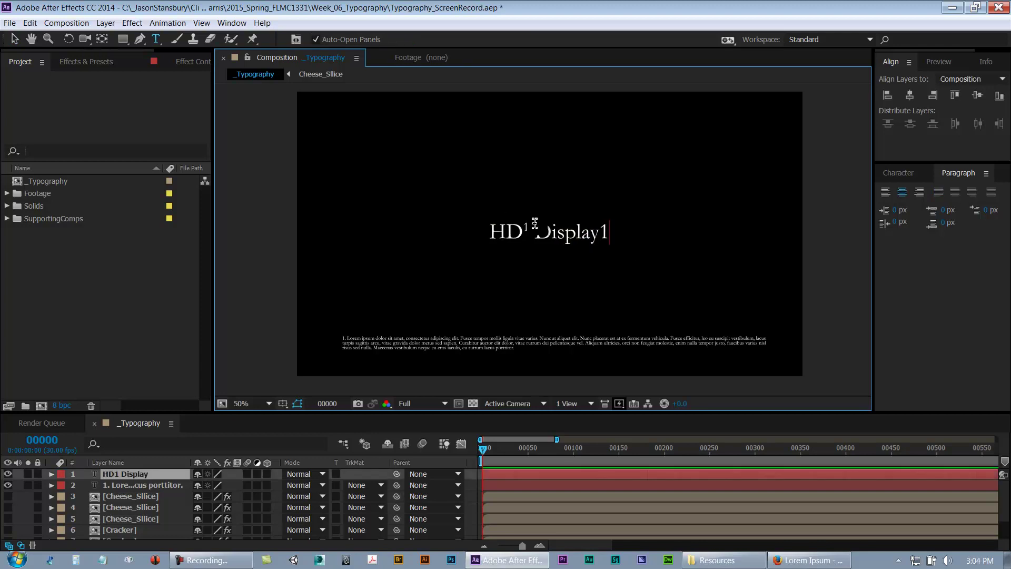
{"action": "left_click_drag", "start_coordinate": [630, 236], "coordinate": [599, 236]}
{"action": "key", "text": "ctrl+6"}
{"action": "left_click", "coordinate": [987, 317]}
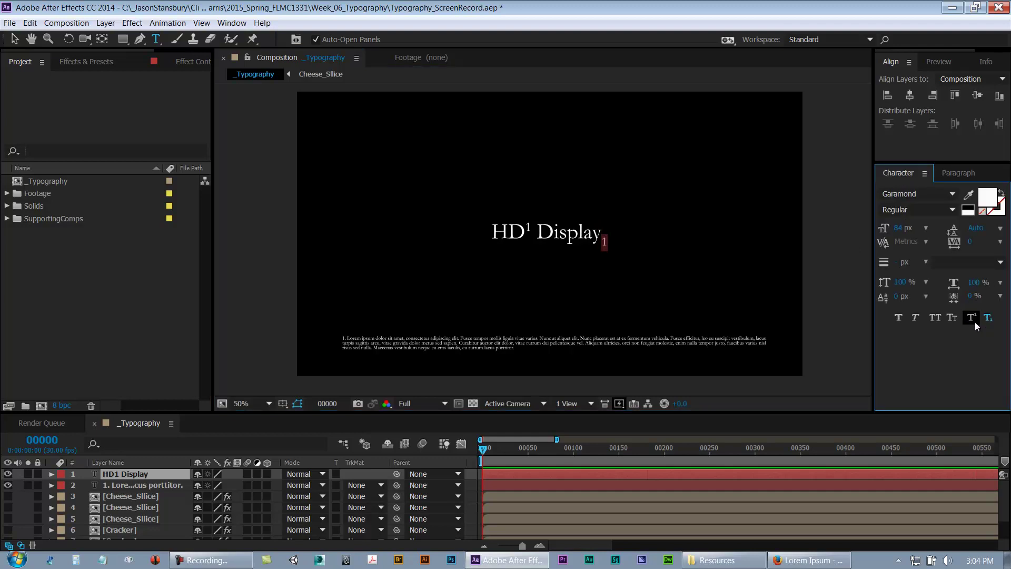
{"action": "left_click", "coordinate": [16, 38]}
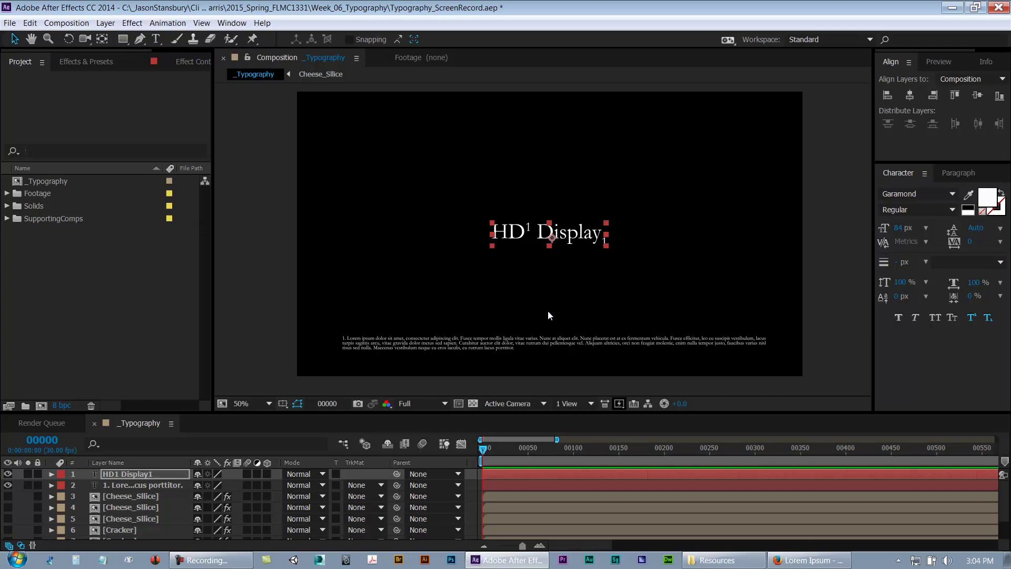
Step: Check the title and Lorem layers, keeping the title layer, and save the project
{"action": "left_click", "coordinate": [286, 370]}
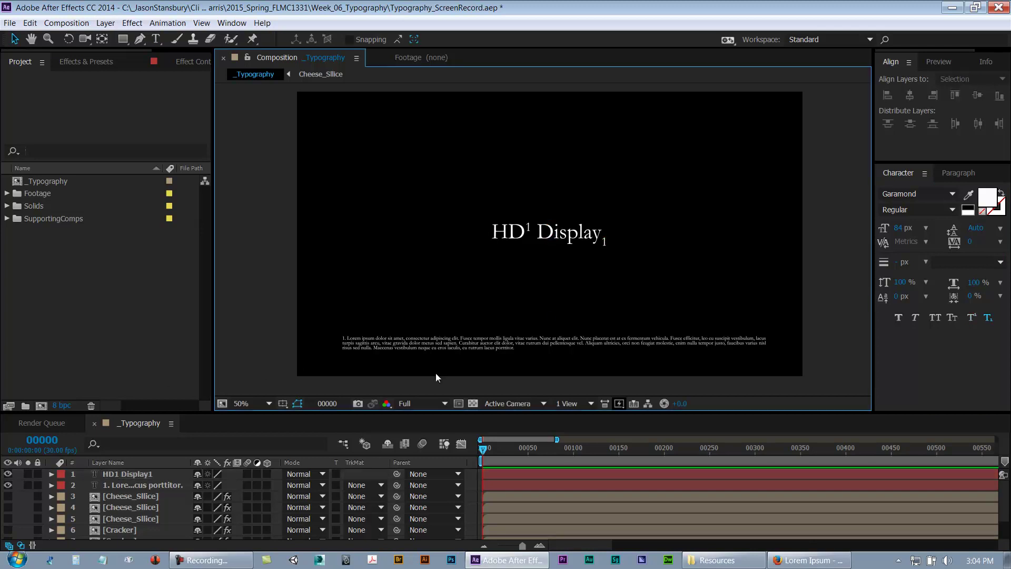
{"action": "scroll", "coordinate": [527, 238], "scroll_direction": "up", "scroll_amount": 2}
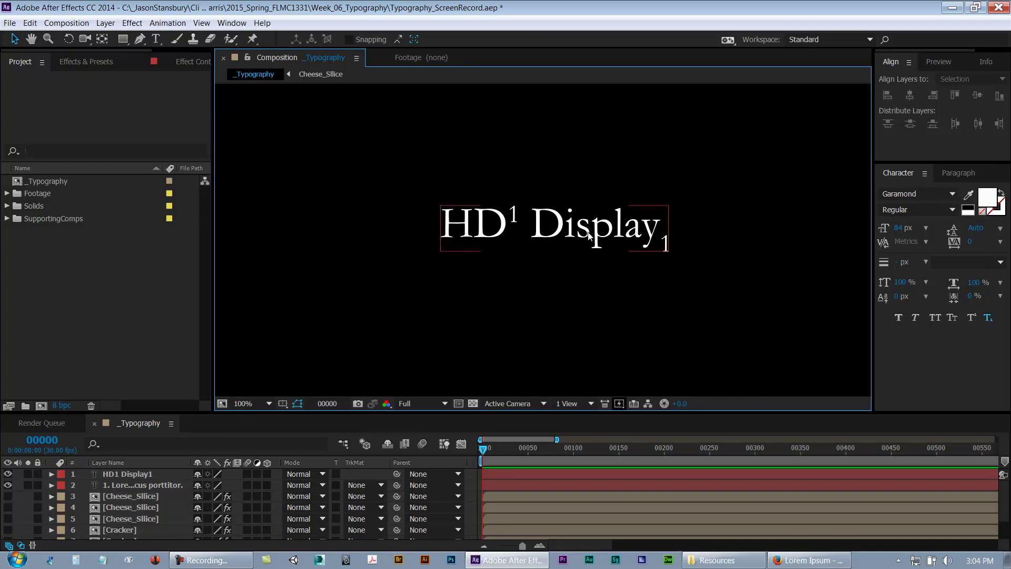
{"action": "key", "text": "comma"}
{"action": "left_click", "coordinate": [522, 232]}
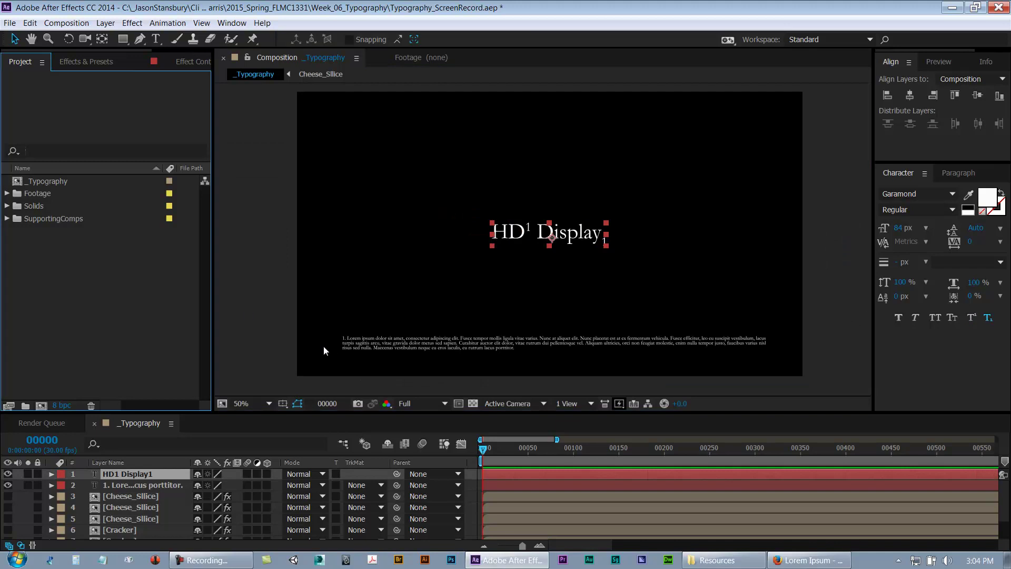
{"action": "left_click", "coordinate": [270, 336]}
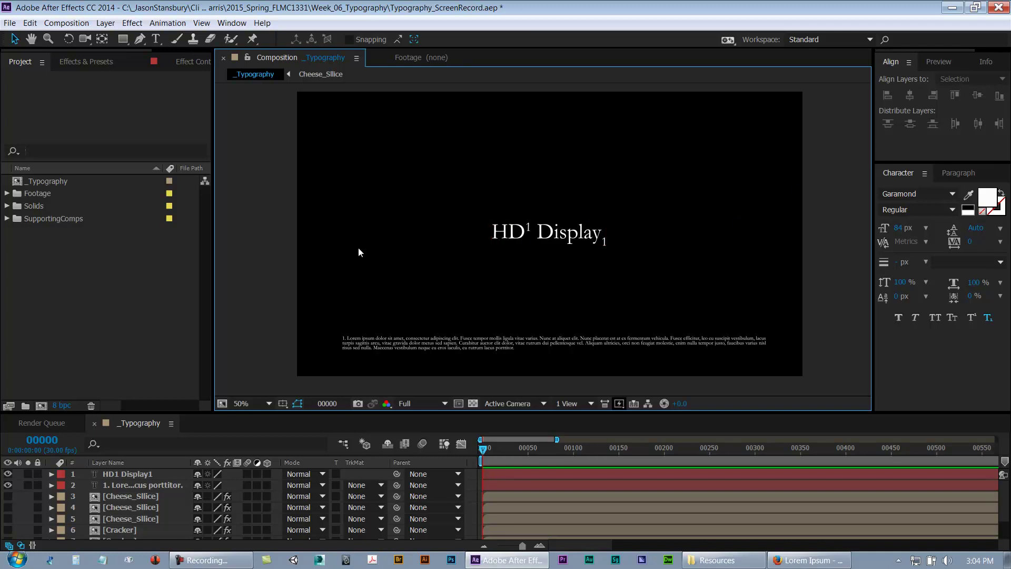
{"action": "left_click", "coordinate": [387, 351]}
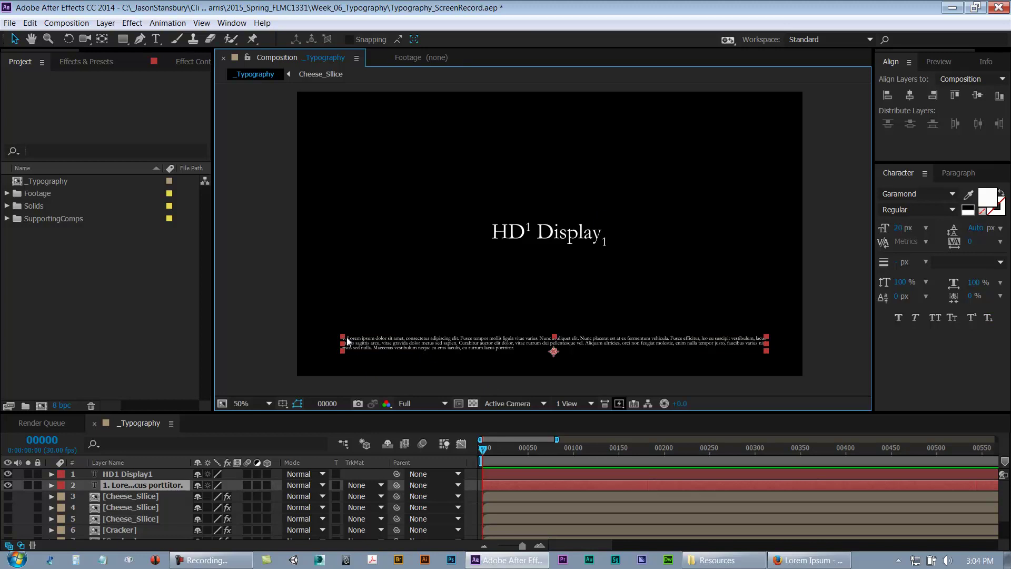
{"action": "left_click", "coordinate": [118, 476]}
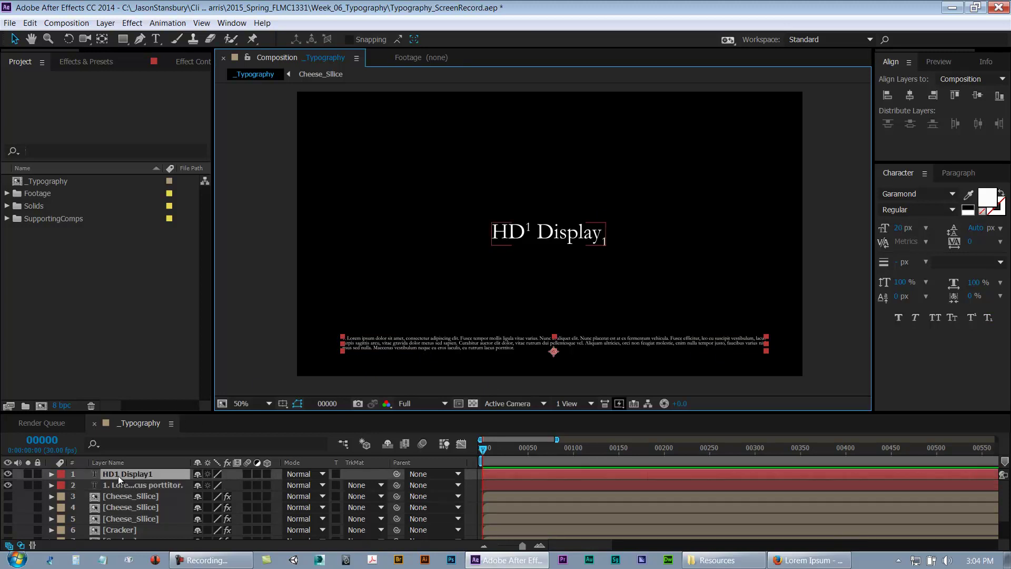
{"action": "key", "text": "Delete"}
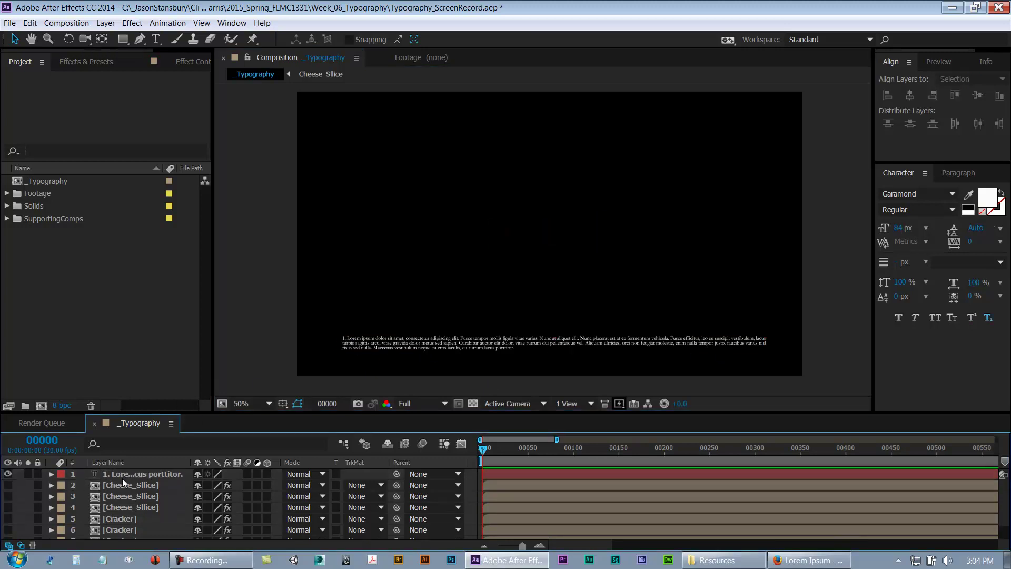
{"action": "key", "text": "ctrl+z"}
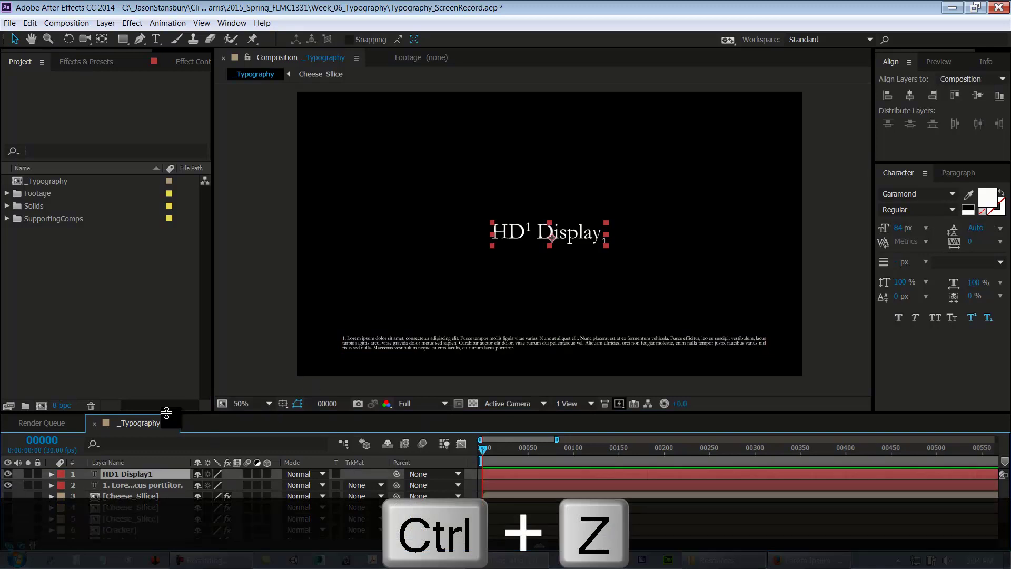
{"action": "key", "text": "ctrl+s"}
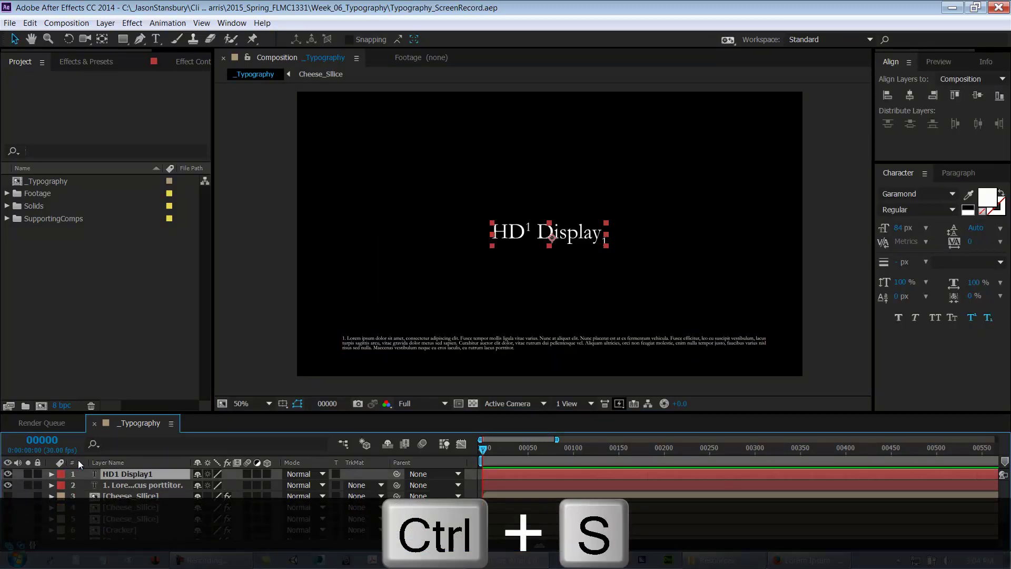
Step: Replace the HD¹ Display₁ title text with 'Crackers & Cheese'
{"action": "double_click", "coordinate": [550, 233]}
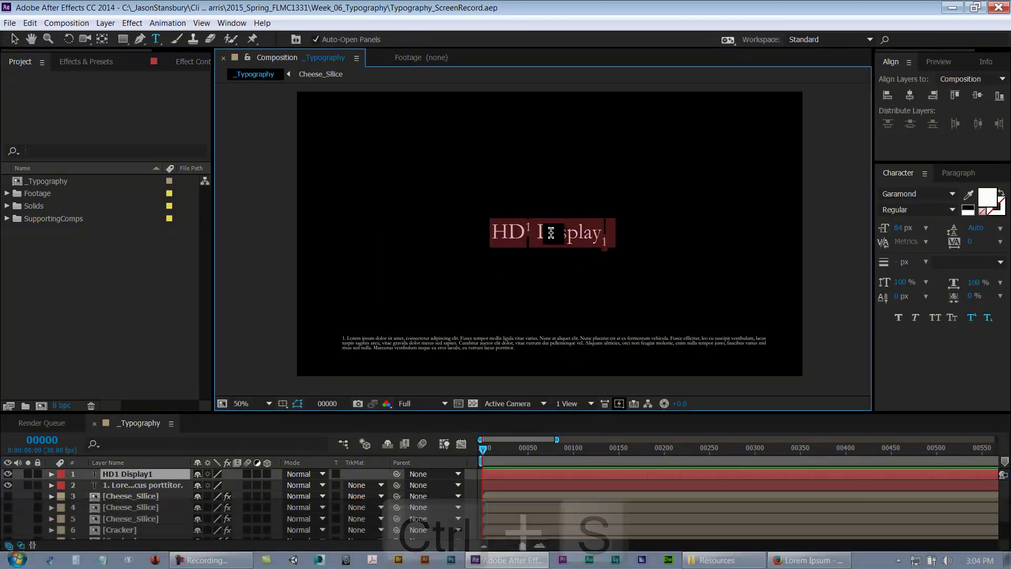
{"action": "key", "text": "BackSpace"}
{"action": "type", "text": "Crack"}
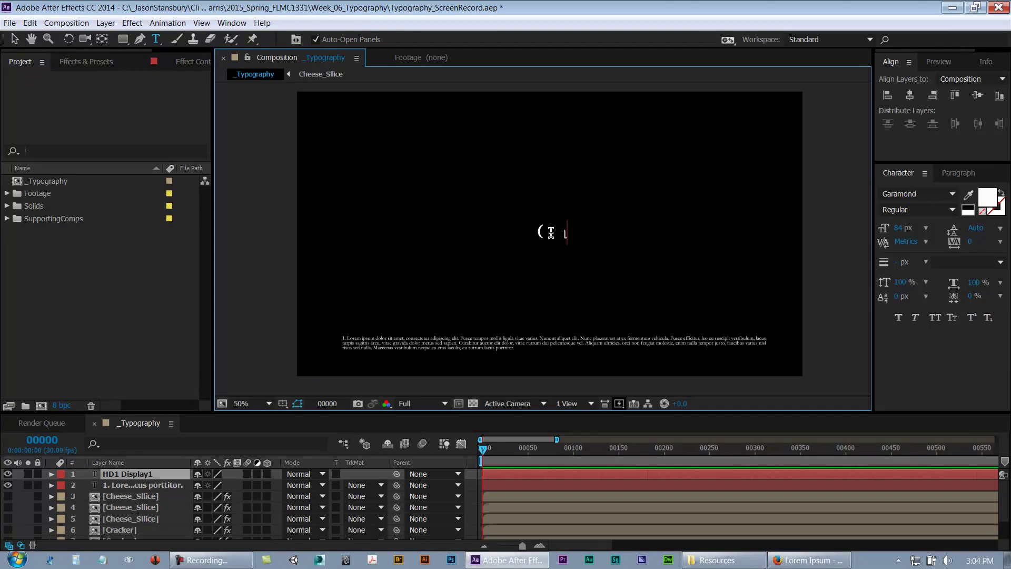
{"action": "type", "text": "ers &"}
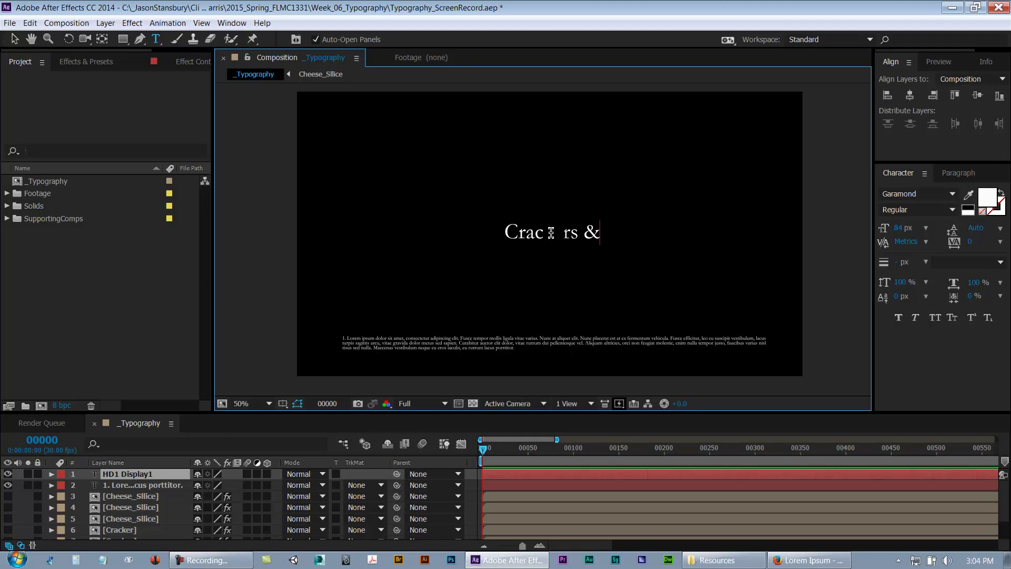
{"action": "type", "text": " Cheese"}
{"action": "left_click", "coordinate": [15, 38]}
{"action": "key", "text": "period"}
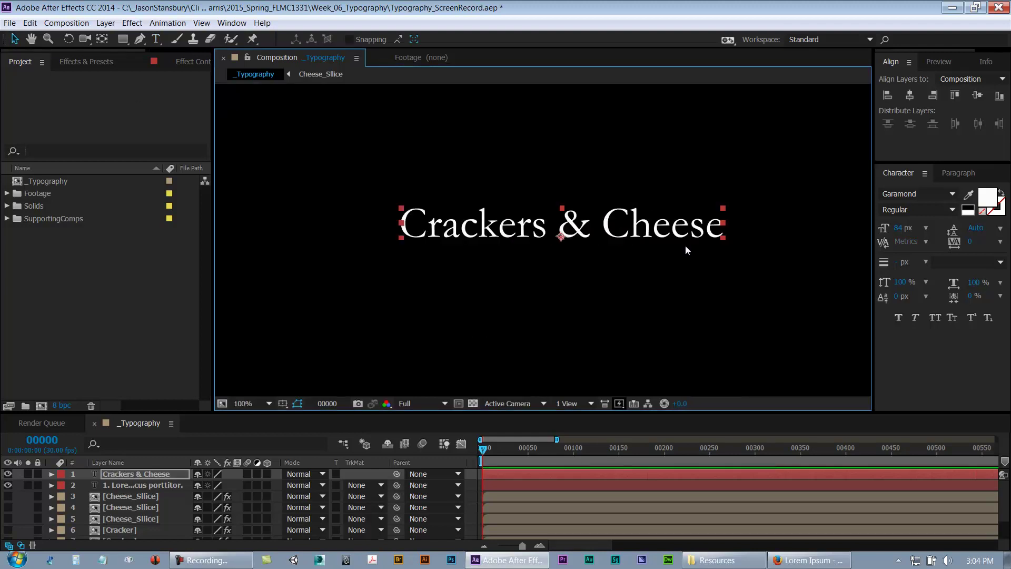
{"action": "key", "text": "comma"}
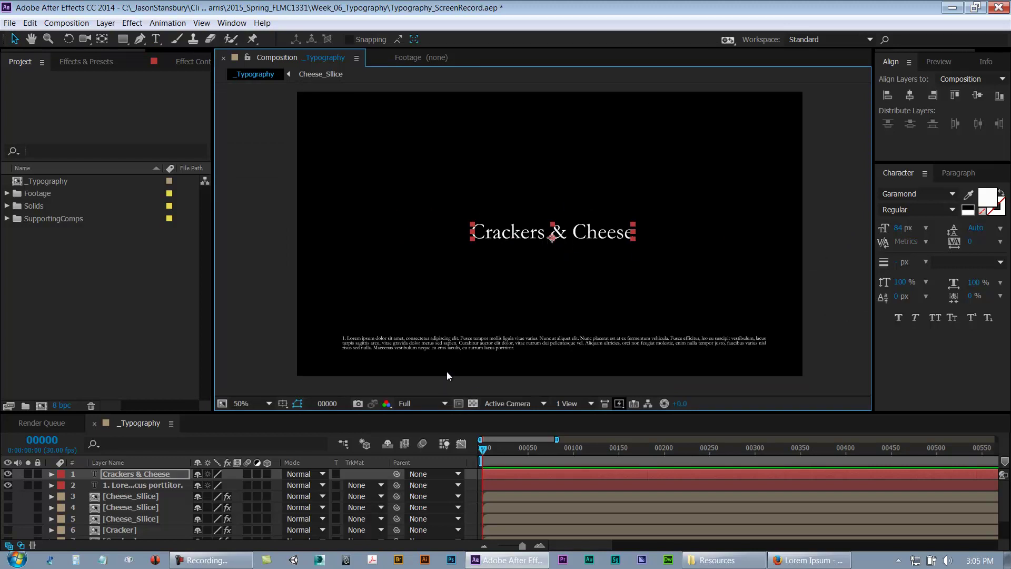
Step: Show the title/action safe guides and zoom in on the body paragraph
{"action": "left_click", "coordinate": [820, 309]}
{"action": "key", "text": "apostrophe"}
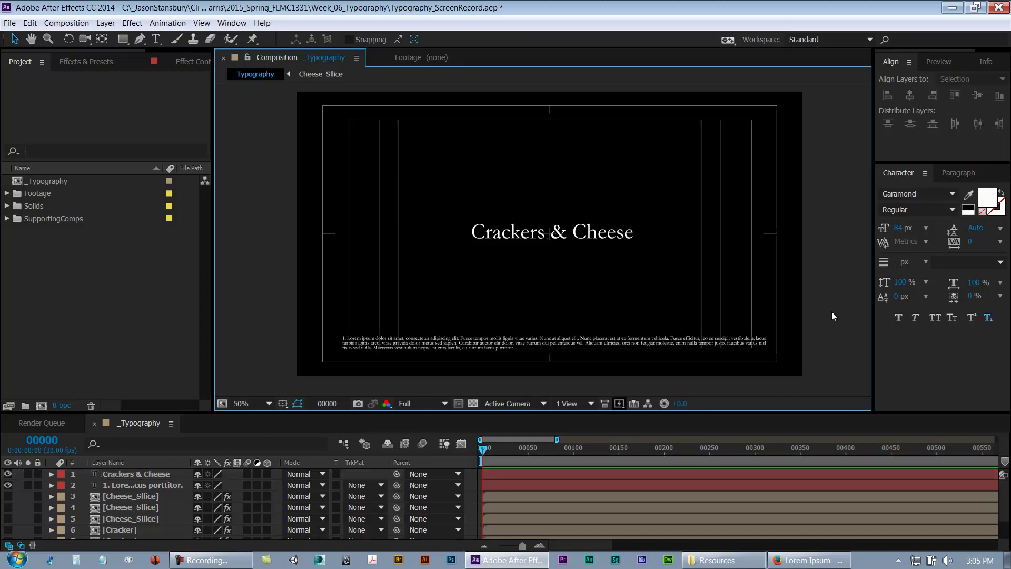
{"action": "key", "text": "period"}
{"action": "key", "text": "h"}
{"action": "left_click_drag", "start_coordinate": [825, 314], "coordinate": [532, 219]}
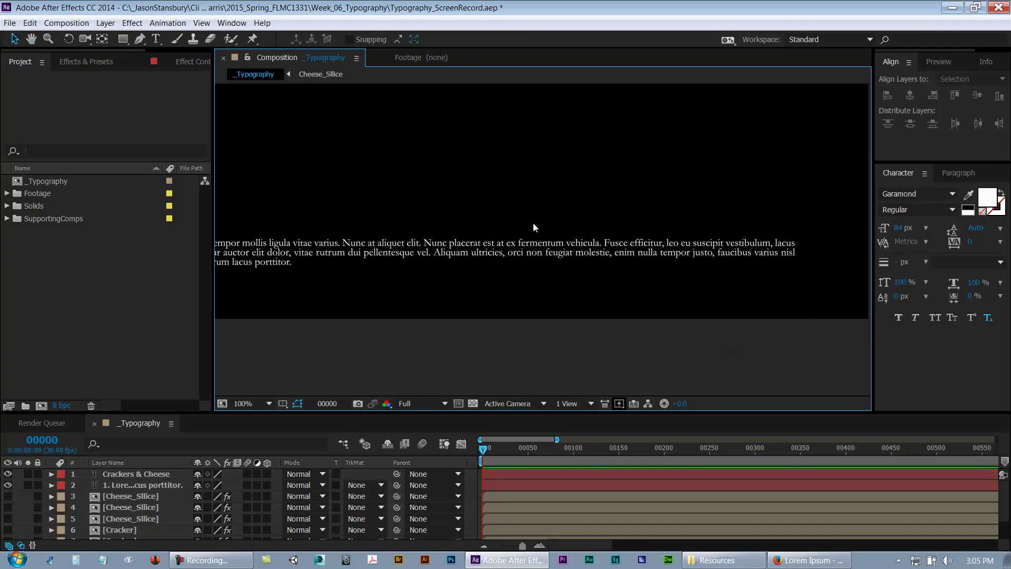
{"action": "left_click_drag", "start_coordinate": [464, 213], "coordinate": [609, 264]}
{"action": "scroll", "coordinate": [606, 270], "scroll_direction": "down", "scroll_amount": 2}
{"action": "key", "text": "v"}
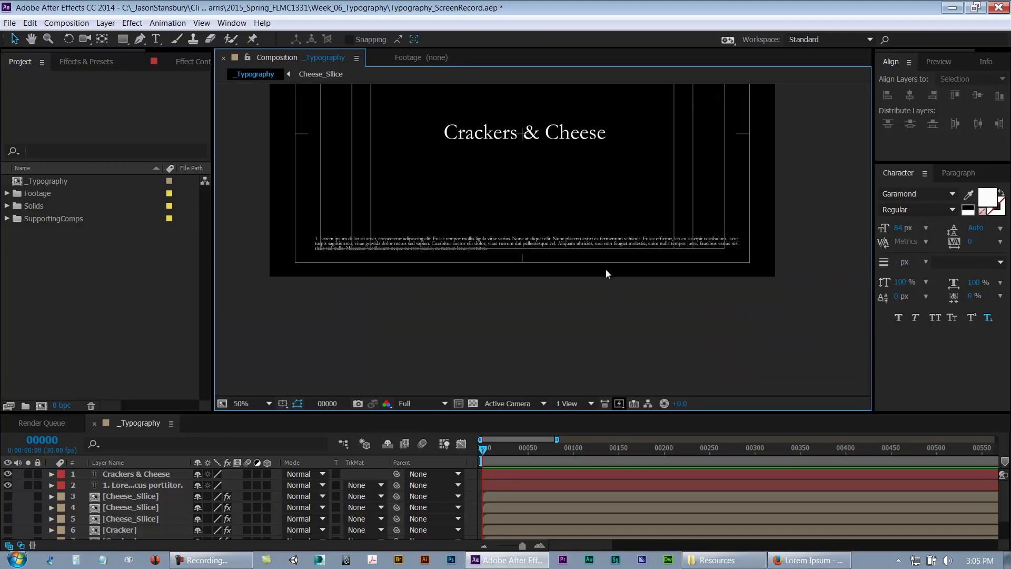
Step: Move the Lorem paragraph down about 23 px and fit the composition in the viewer
{"action": "left_click_drag", "start_coordinate": [493, 244], "coordinate": [490, 259]}
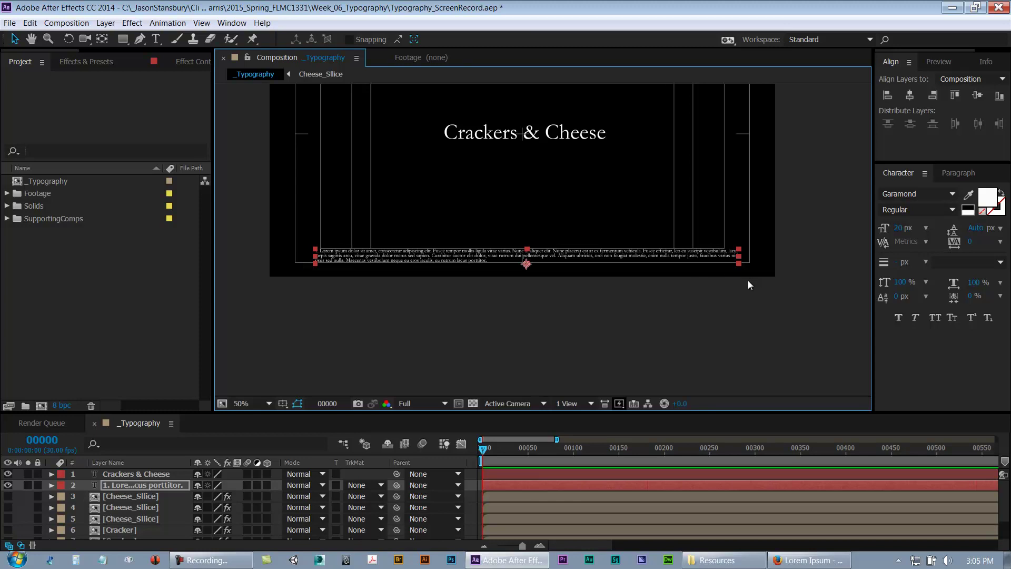
{"action": "left_click", "coordinate": [739, 308]}
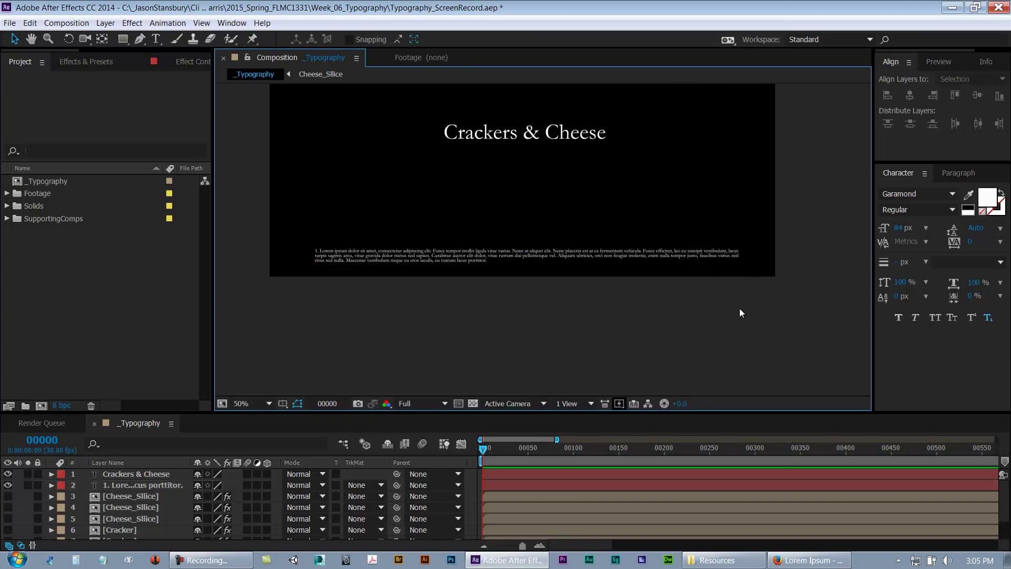
{"action": "key", "text": "comma"}
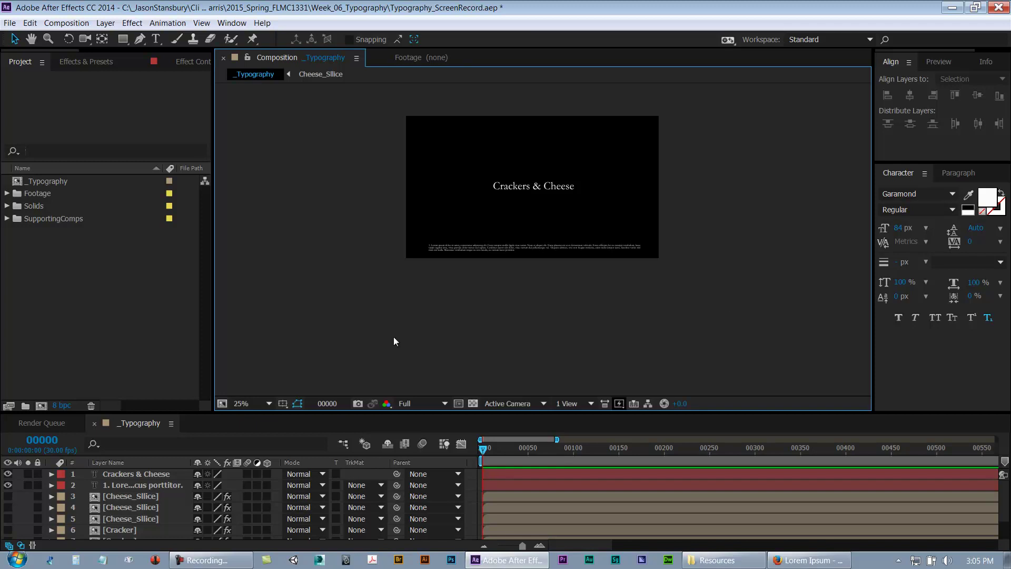
{"action": "left_click", "coordinate": [253, 404]}
{"action": "left_click", "coordinate": [287, 203]}
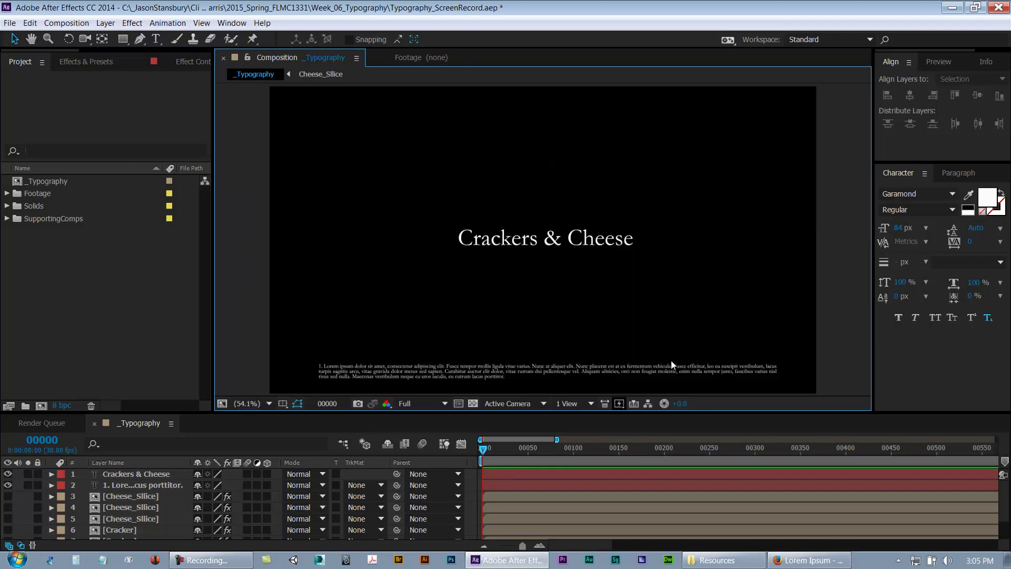
{"action": "key", "text": "grave"}
{"action": "key", "text": "grave"}
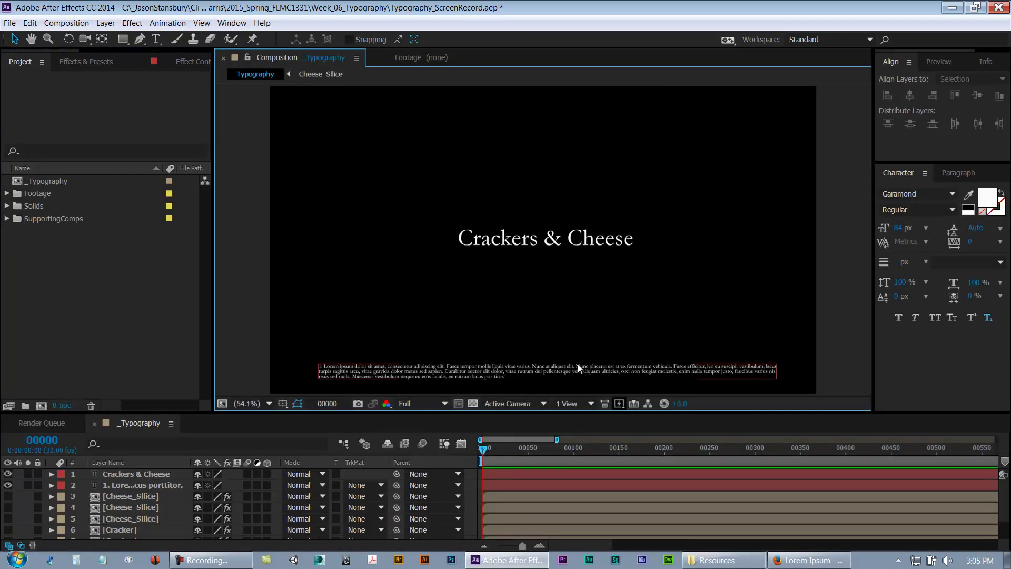
{"action": "left_click", "coordinate": [135, 475]}
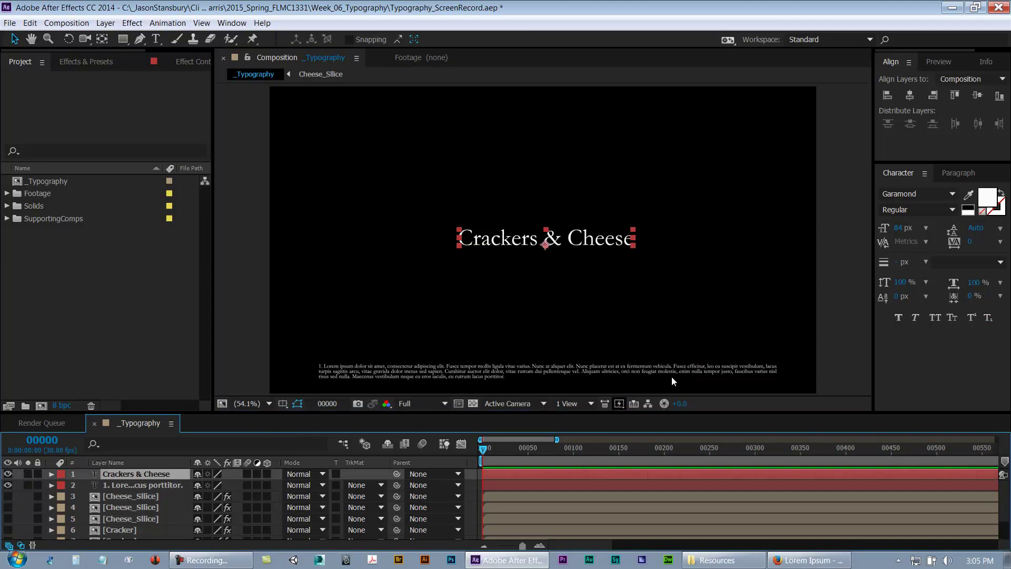
Step: Shrink the ampersand in the title to 56 px
{"action": "double_click", "coordinate": [560, 243]}
{"action": "double_click", "coordinate": [555, 242]}
{"action": "double_click", "coordinate": [554, 242]}
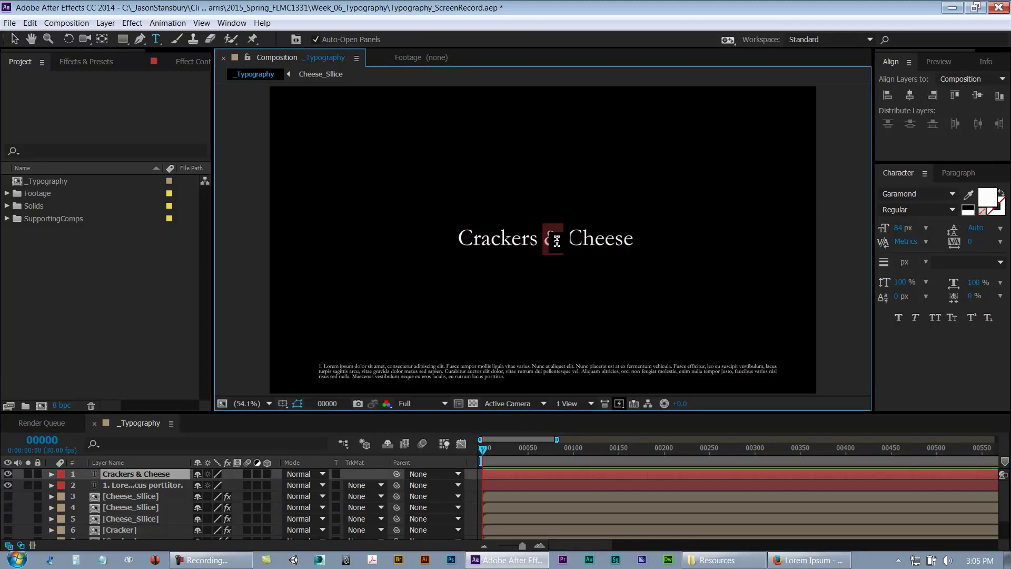
{"action": "left_click_drag", "start_coordinate": [895, 230], "coordinate": [886, 232]}
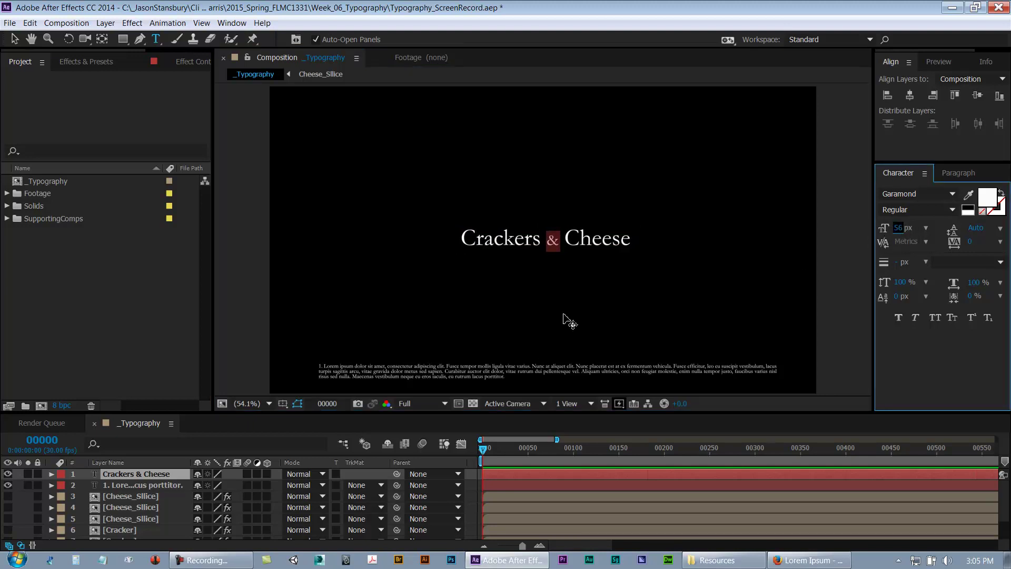
{"action": "left_click", "coordinate": [14, 39]}
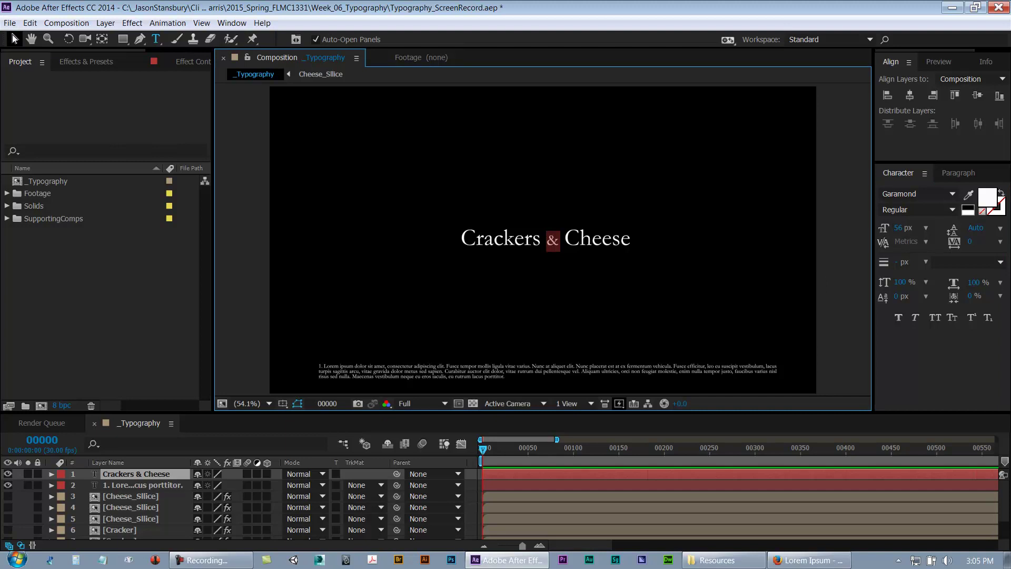
Step: Make the e in 'Crackers' smaller, about 64 px, keeping Garamond
{"action": "key", "text": "slash"}
{"action": "scroll", "coordinate": [725, 268], "scroll_direction": "right", "scroll_amount": 2}
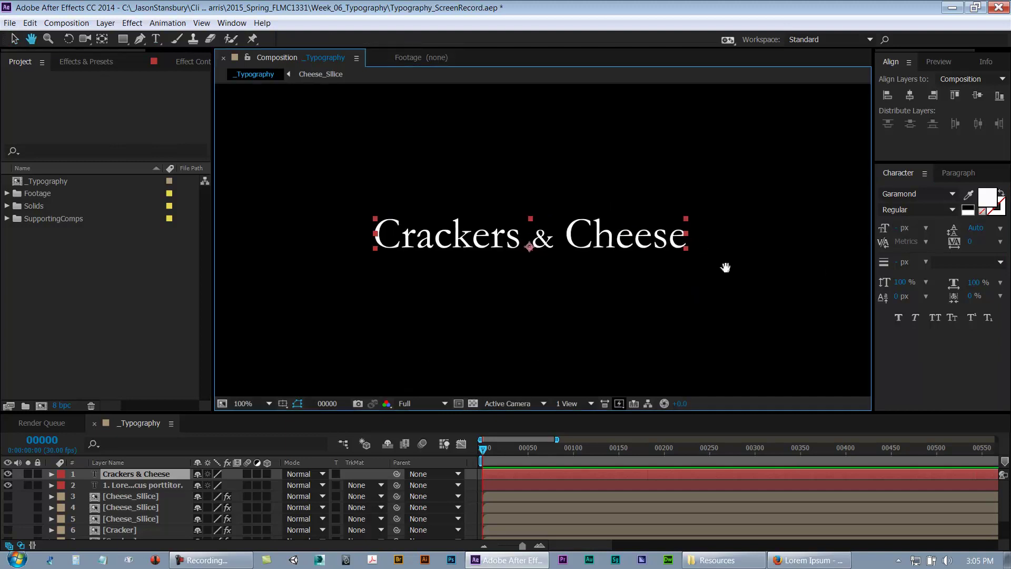
{"action": "double_click", "coordinate": [406, 240]}
{"action": "left_click_drag", "start_coordinate": [398, 236], "coordinate": [456, 239]}
{"action": "left_click_drag", "start_coordinate": [902, 230], "coordinate": [902, 232]}
{"action": "left_click_drag", "start_coordinate": [469, 234], "coordinate": [497, 243]}
{"action": "left_click", "coordinate": [938, 194]}
{"action": "left_click", "coordinate": [954, 196]}
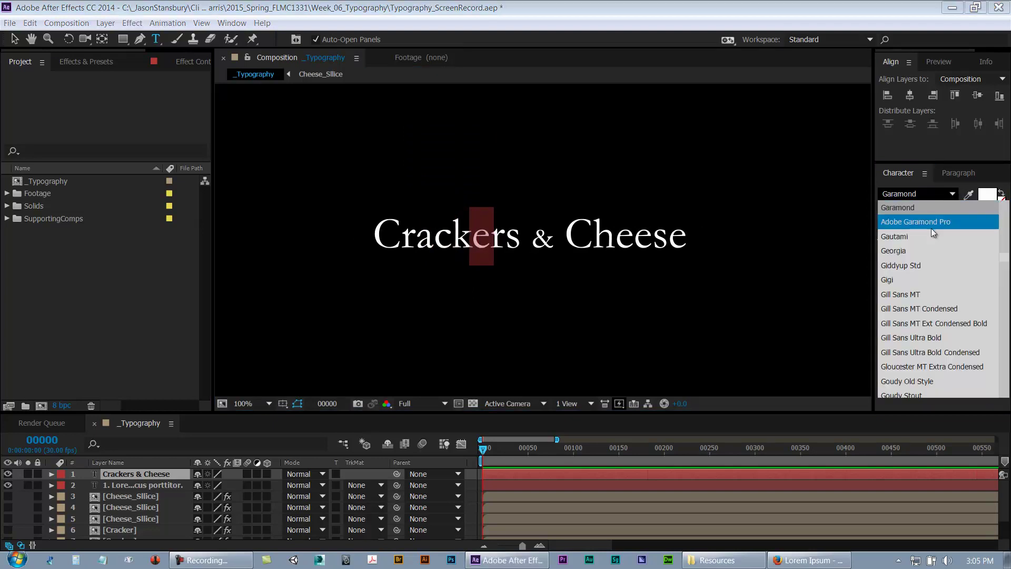
{"action": "left_click", "coordinate": [898, 175]}
{"action": "left_click_drag", "start_coordinate": [902, 233], "coordinate": [894, 234]}
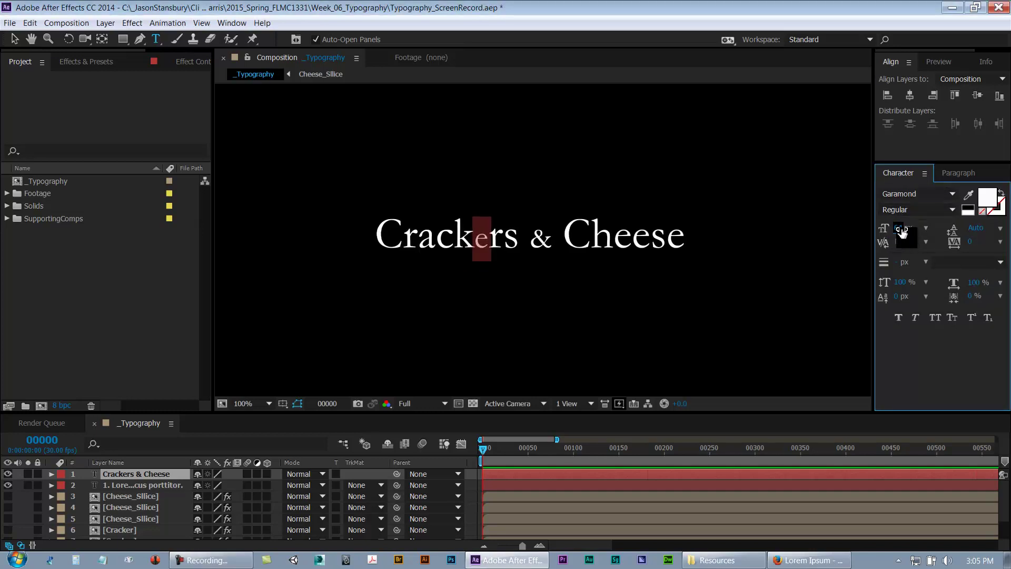
{"action": "left_click", "coordinate": [15, 39]}
{"action": "left_click", "coordinate": [403, 207]}
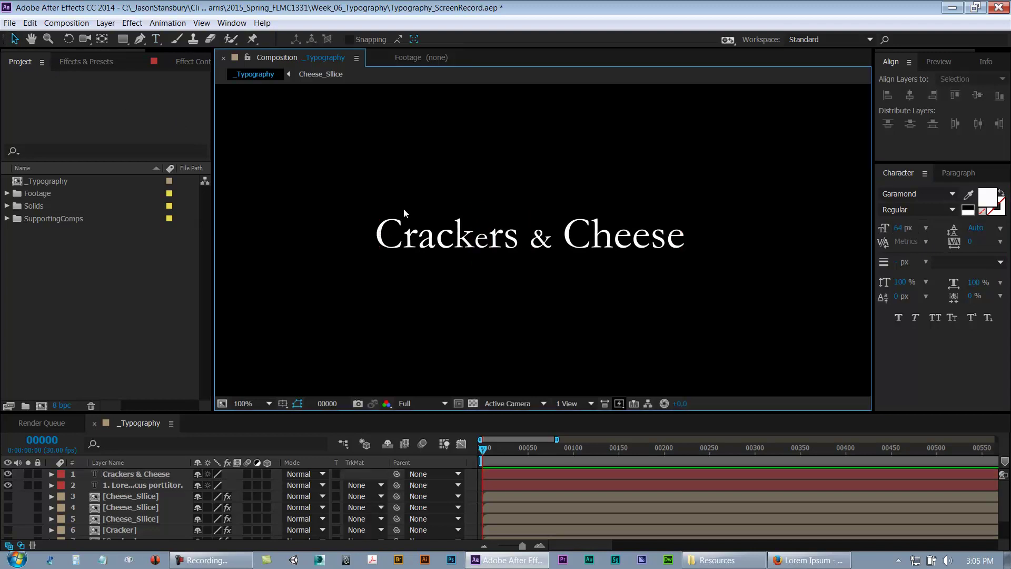
{"action": "key", "text": "comma"}
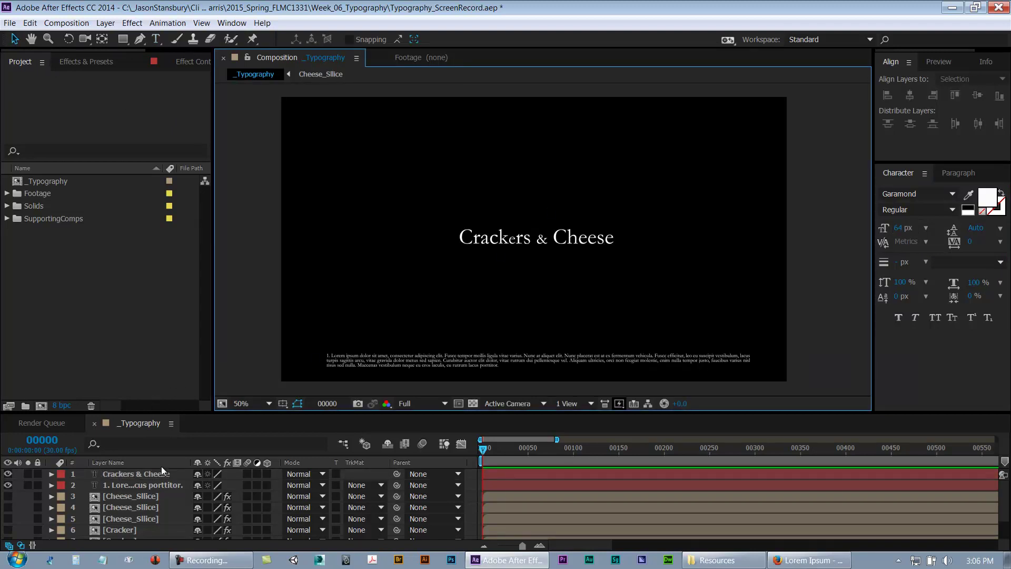
{"action": "left_click", "coordinate": [141, 473]}
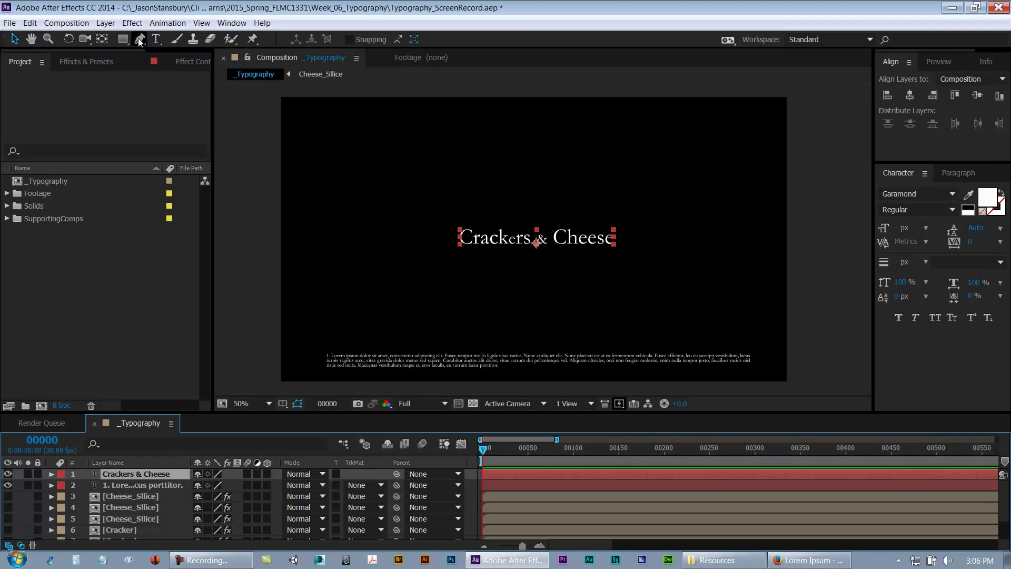
Step: Draw a four-point curved mask path across the title with the Pen tool (G)
{"action": "key", "text": "g"}
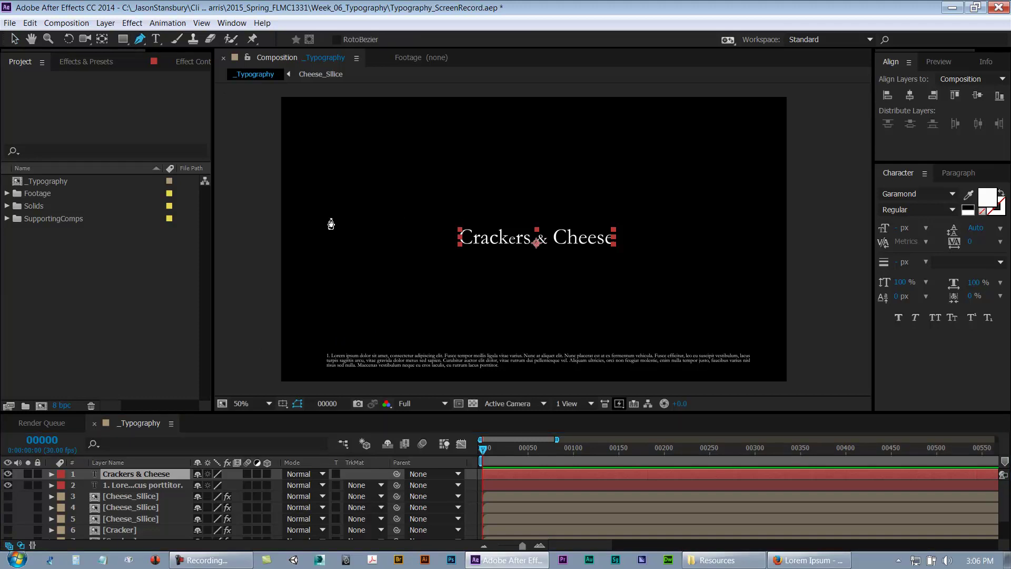
{"action": "left_click_drag", "start_coordinate": [316, 196], "coordinate": [357, 219]}
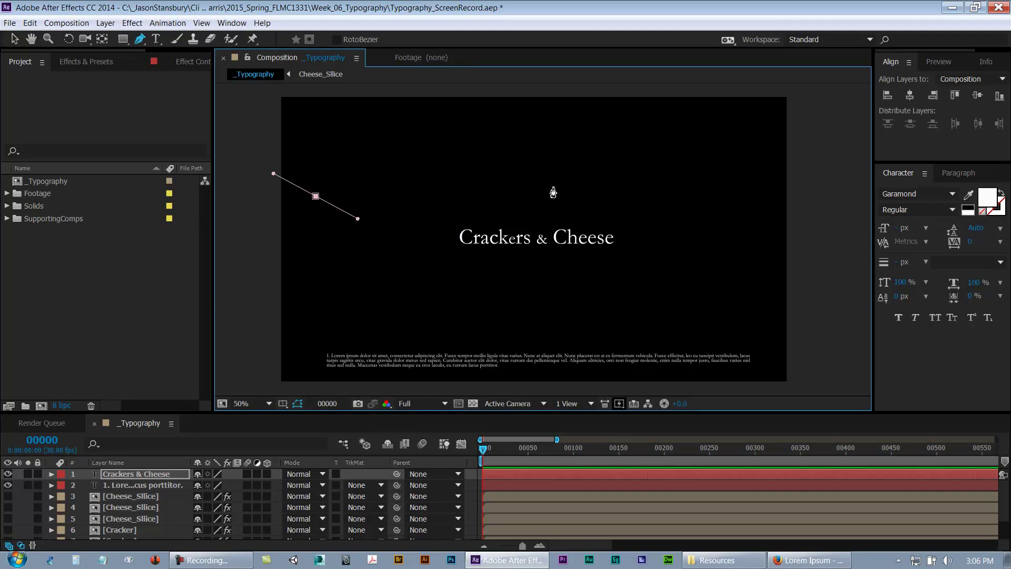
{"action": "left_click_drag", "start_coordinate": [489, 261], "coordinate": [531, 263]}
{"action": "left_click_drag", "start_coordinate": [635, 177], "coordinate": [694, 177]}
{"action": "left_click_drag", "start_coordinate": [772, 264], "coordinate": [809, 265]}
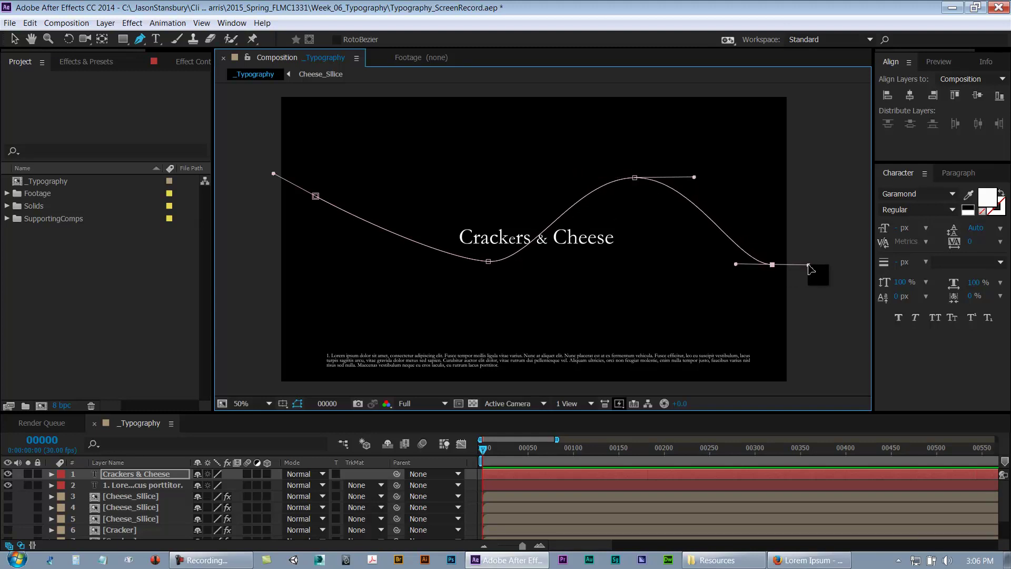
{"action": "key", "text": "v"}
{"action": "left_click", "coordinate": [316, 196]}
Step: Make the bezier handles of the first and lowest mask points horizontal
{"action": "left_click_drag", "start_coordinate": [358, 218], "coordinate": [374, 198]}
{"action": "left_click", "coordinate": [489, 261]}
{"action": "left_click_drag", "start_coordinate": [531, 264], "coordinate": [533, 261]}
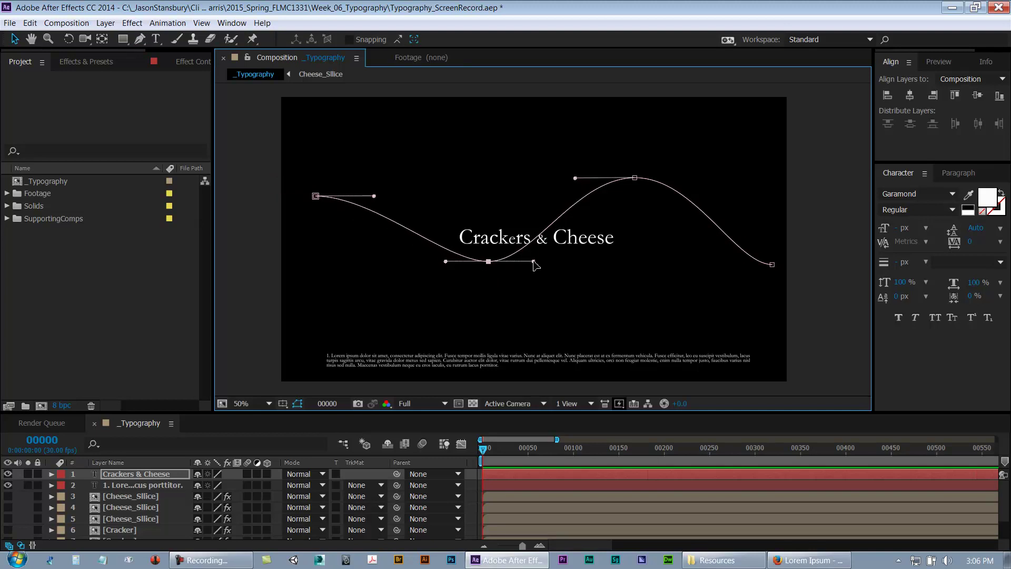
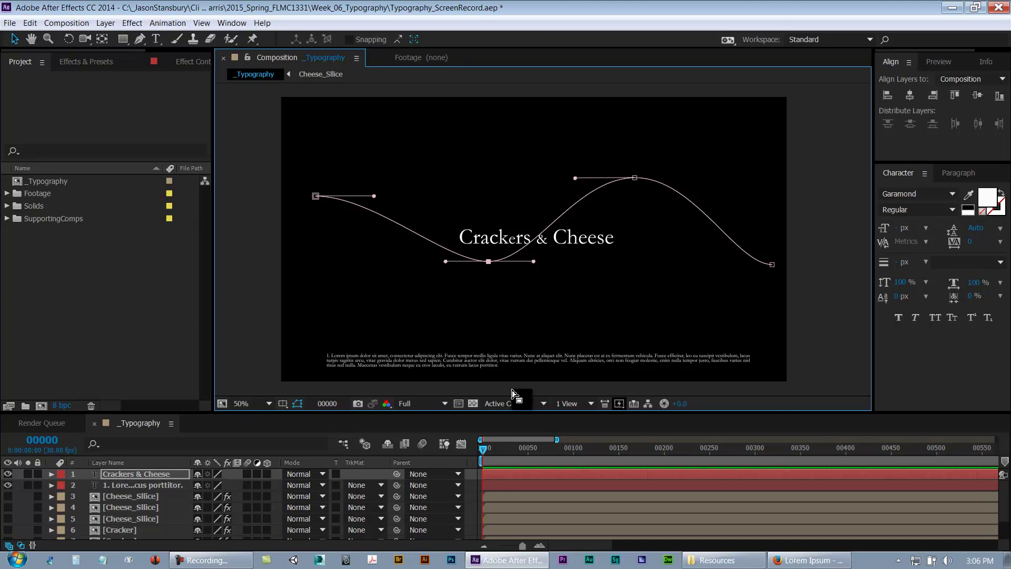
Step: Expand the Crackers & Cheese layer's Text > Path Options and enlarge the timeline
{"action": "left_click", "coordinate": [52, 474]}
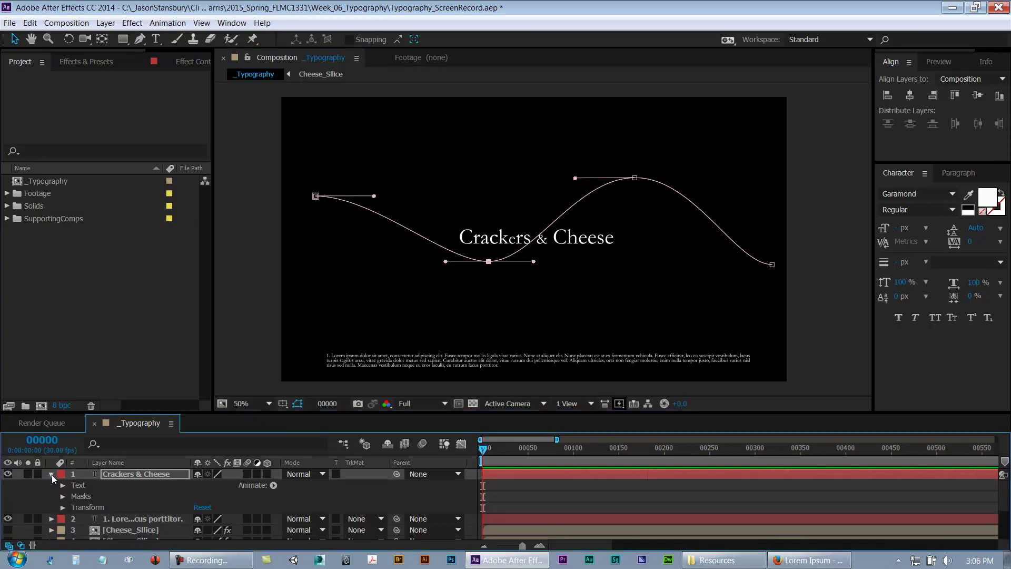
{"action": "left_click", "coordinate": [66, 487]}
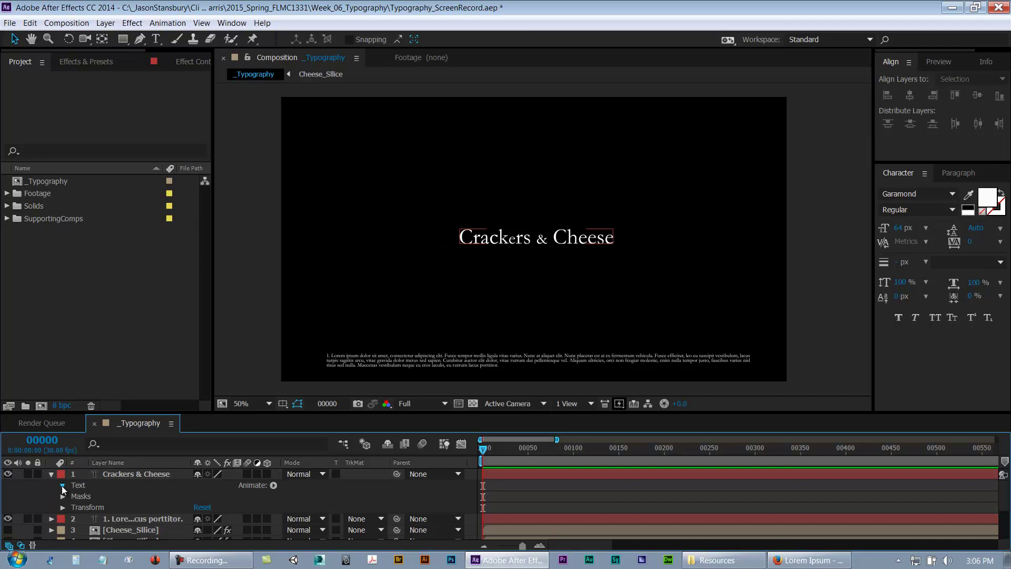
{"action": "left_click", "coordinate": [62, 485]}
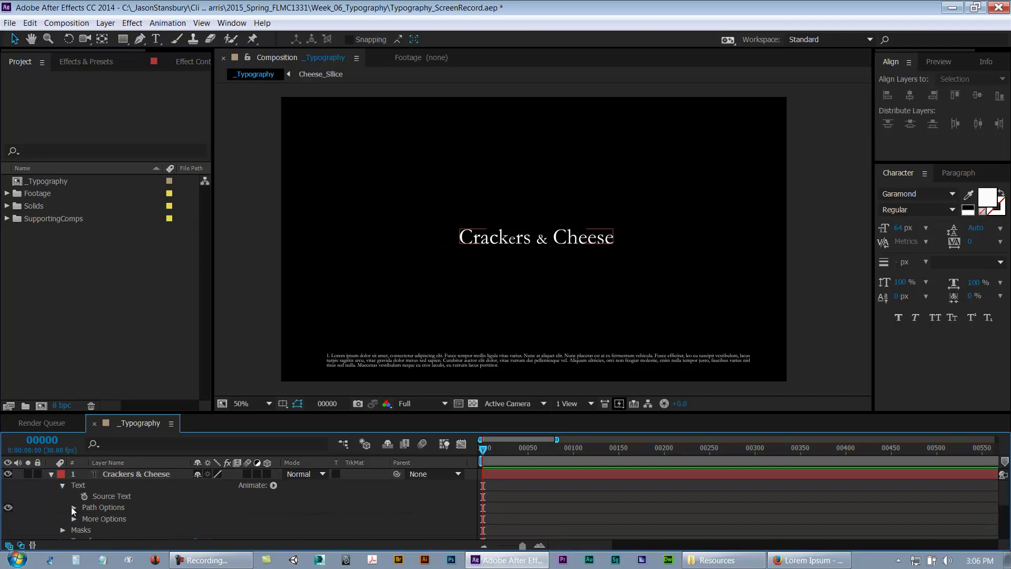
{"action": "left_click", "coordinate": [74, 508]}
{"action": "key", "text": "grave"}
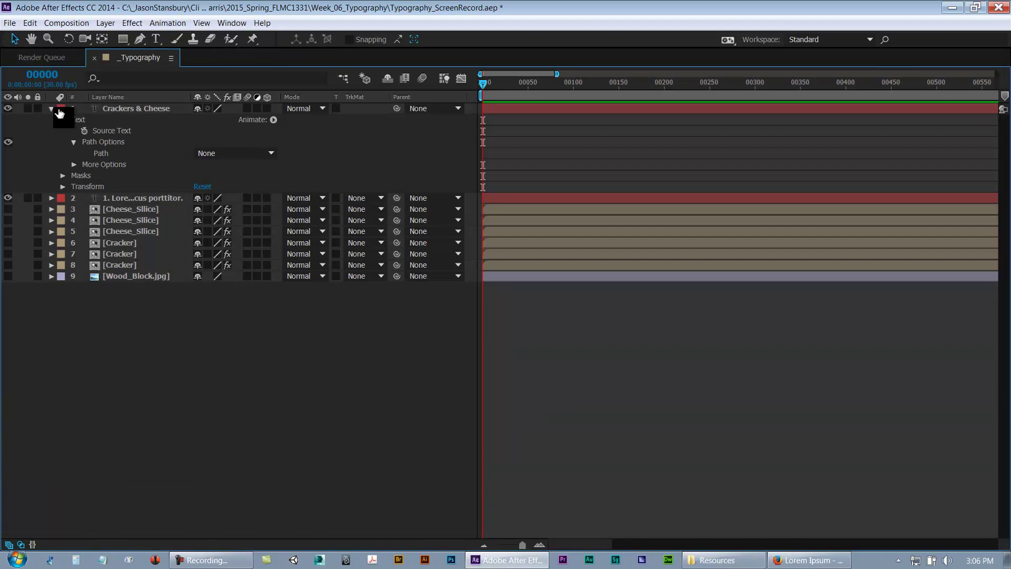
{"action": "left_click", "coordinate": [74, 144]}
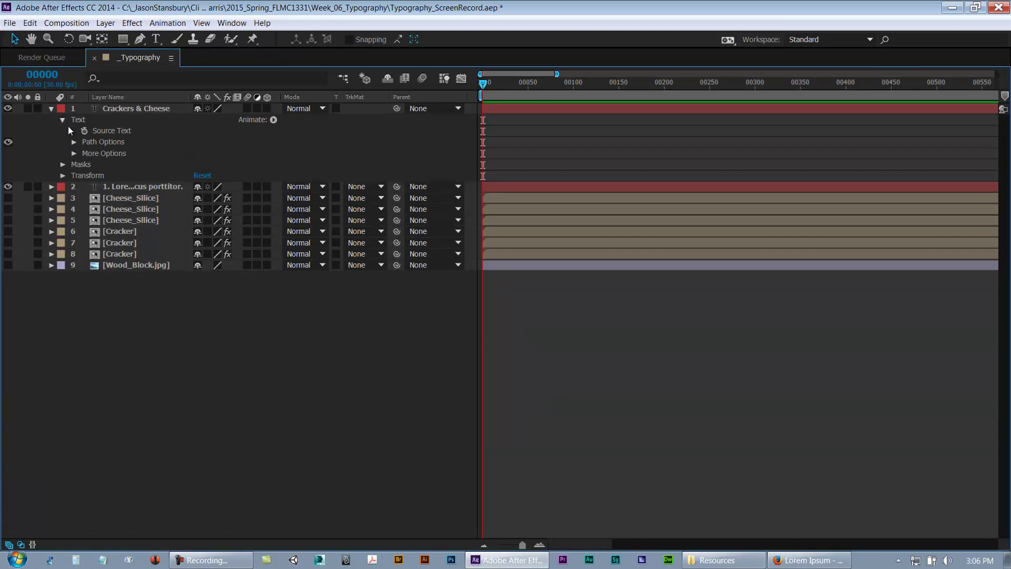
{"action": "left_click", "coordinate": [63, 120]}
Step: Try Mask 1 as the title's text path, then set Path back to None
{"action": "left_click", "coordinate": [122, 110]}
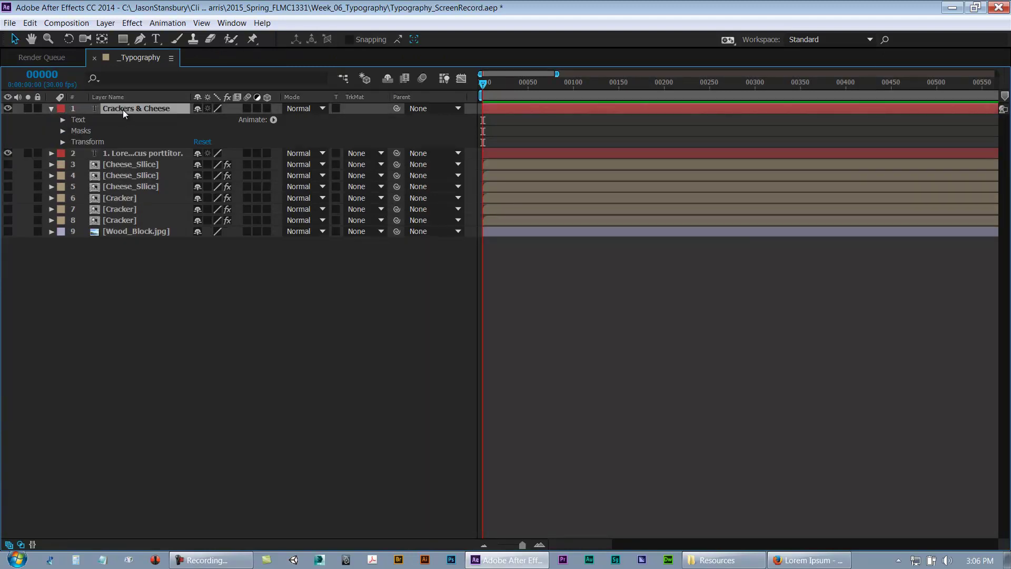
{"action": "left_click", "coordinate": [62, 130]}
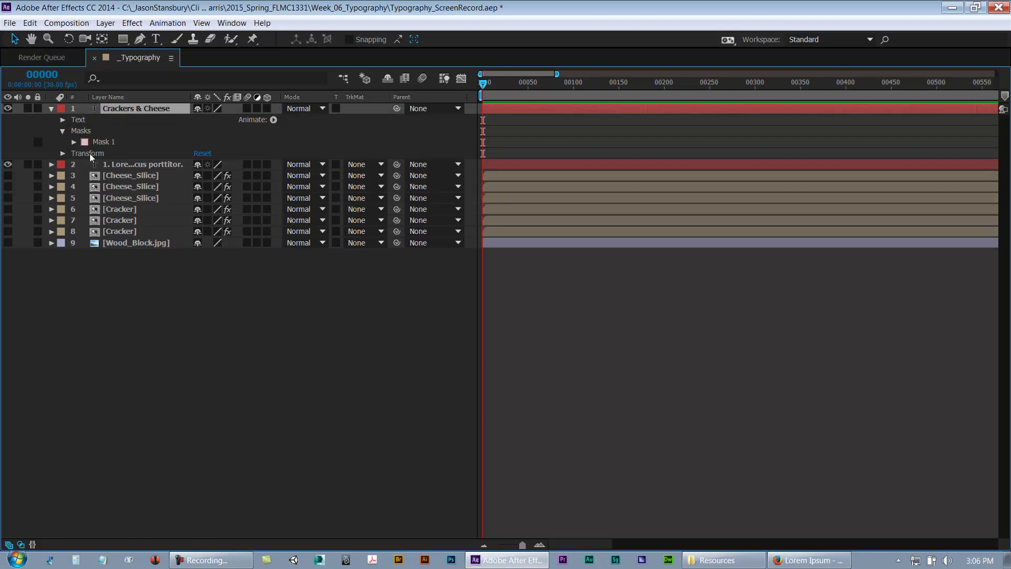
{"action": "left_click", "coordinate": [62, 131]}
{"action": "left_click", "coordinate": [63, 120]}
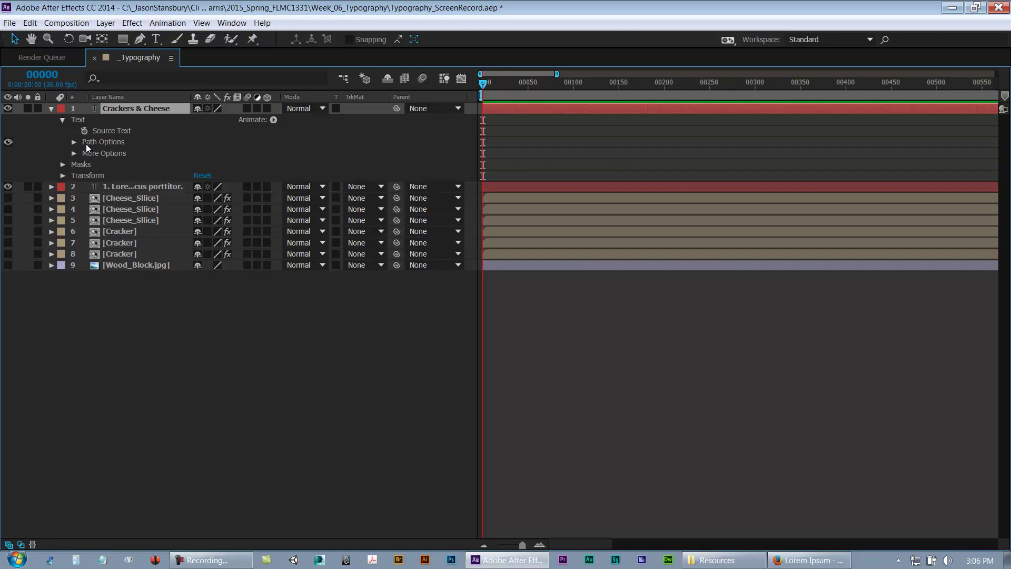
{"action": "left_click", "coordinate": [74, 141]}
{"action": "left_click", "coordinate": [100, 153]}
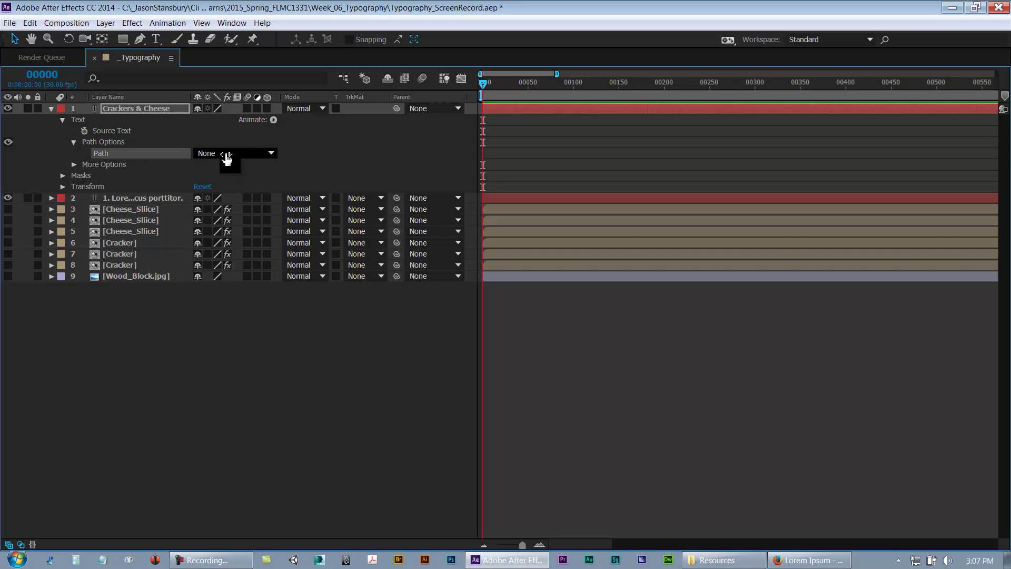
{"action": "left_click", "coordinate": [270, 153]}
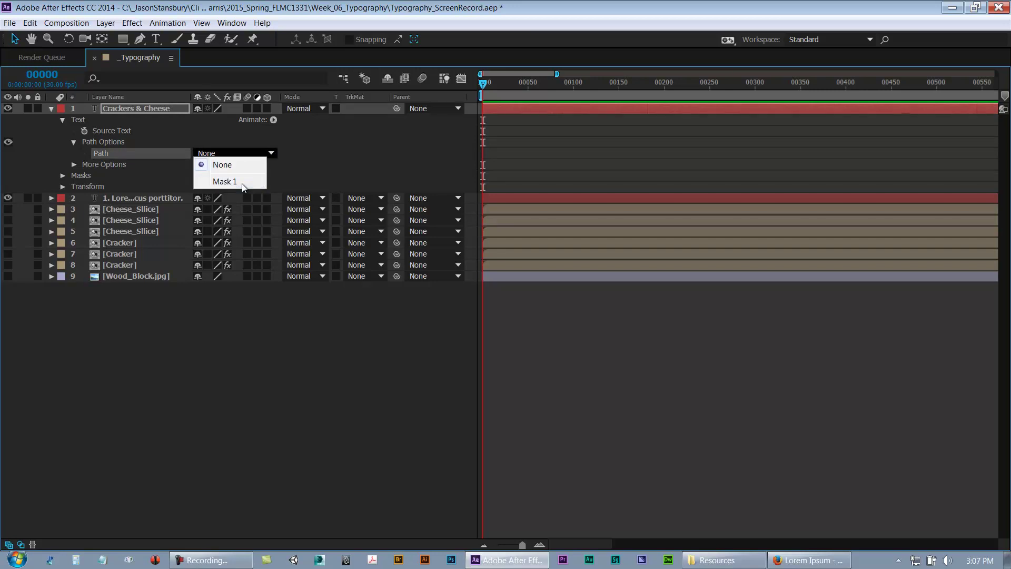
{"action": "left_click", "coordinate": [242, 183]}
{"action": "left_click", "coordinate": [249, 156]}
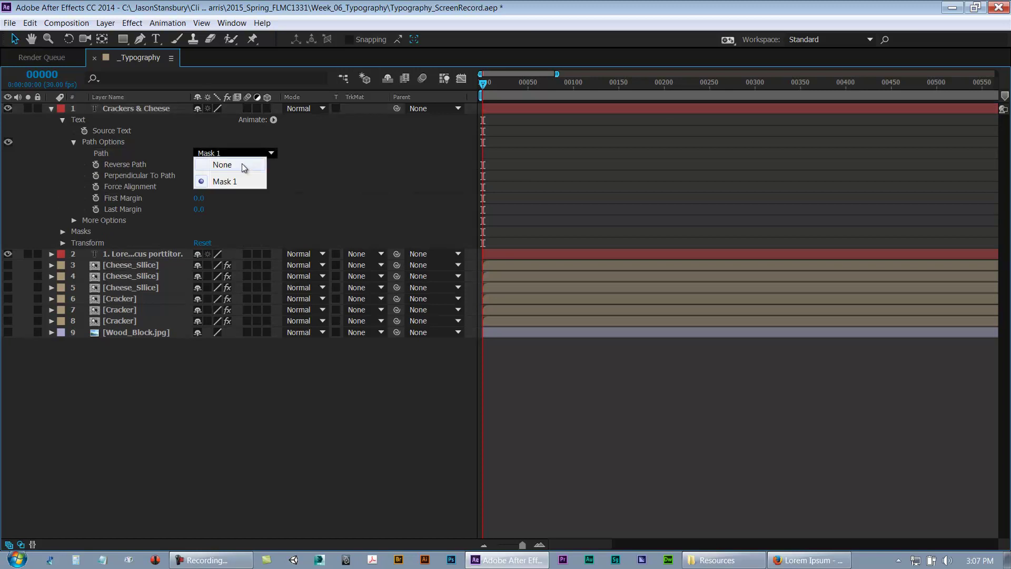
{"action": "left_click", "coordinate": [241, 163]}
{"action": "key", "text": "grave"}
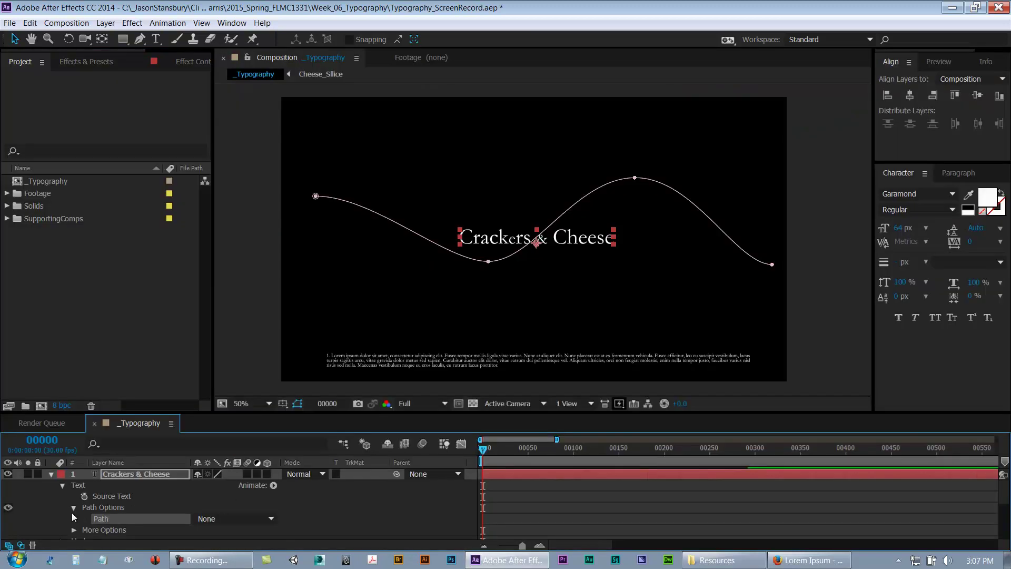
Step: Set the Crackers & Cheese title's text path to Mask 1
{"action": "left_click_drag", "start_coordinate": [198, 413], "coordinate": [199, 393]}
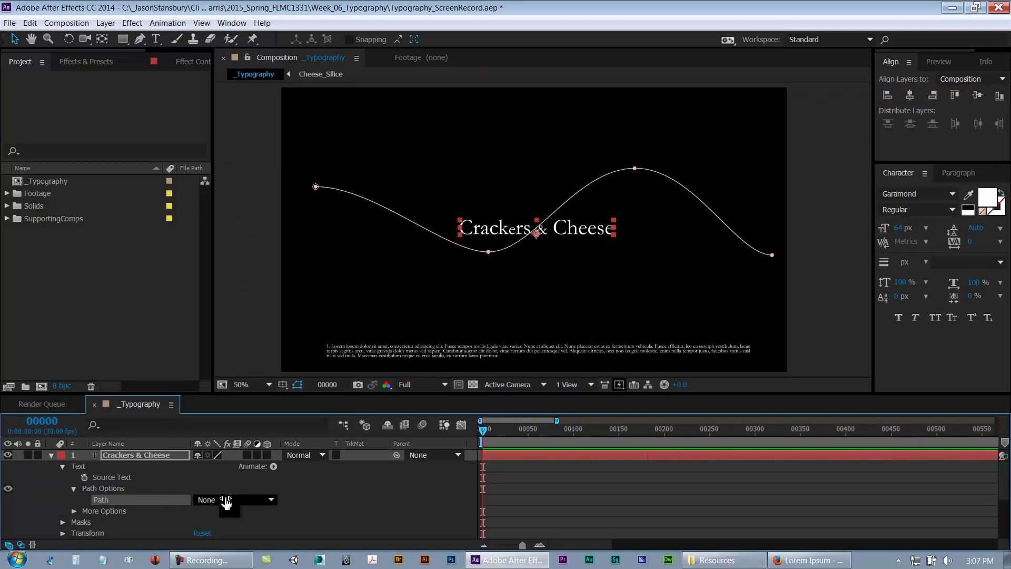
{"action": "left_click", "coordinate": [263, 499]}
{"action": "left_click", "coordinate": [222, 527]}
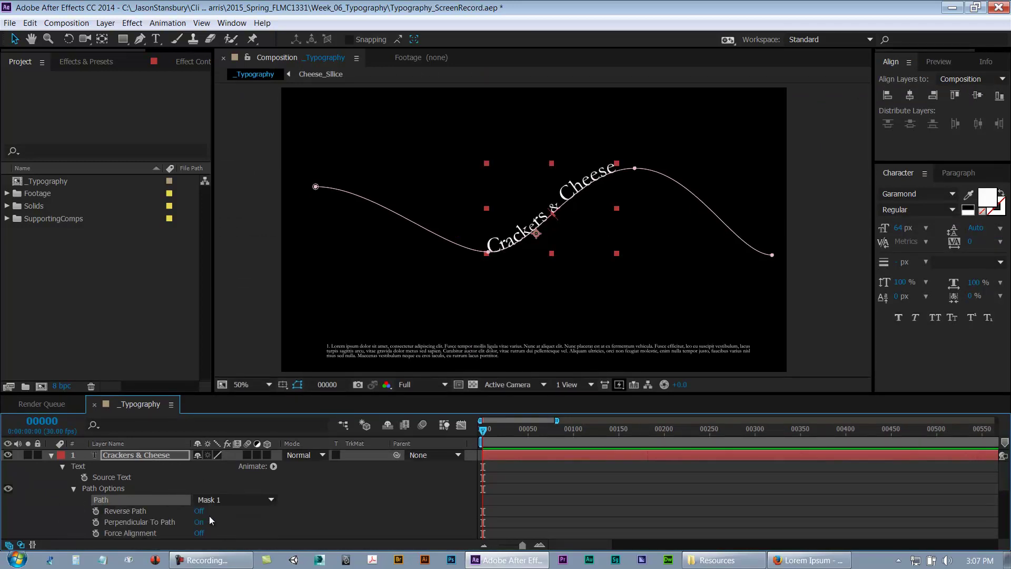
{"action": "left_click", "coordinate": [40, 497]}
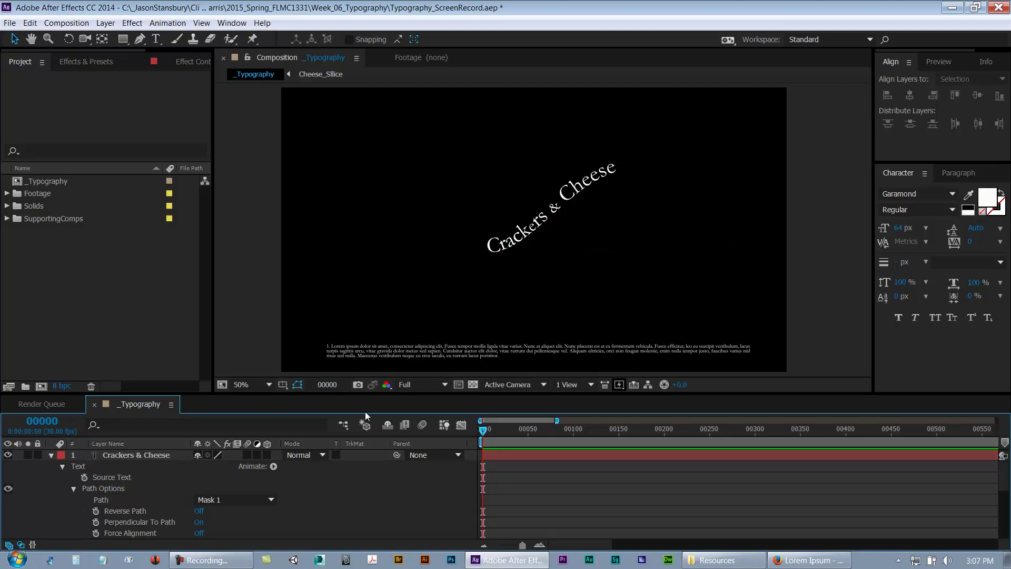
{"action": "left_click", "coordinate": [117, 458]}
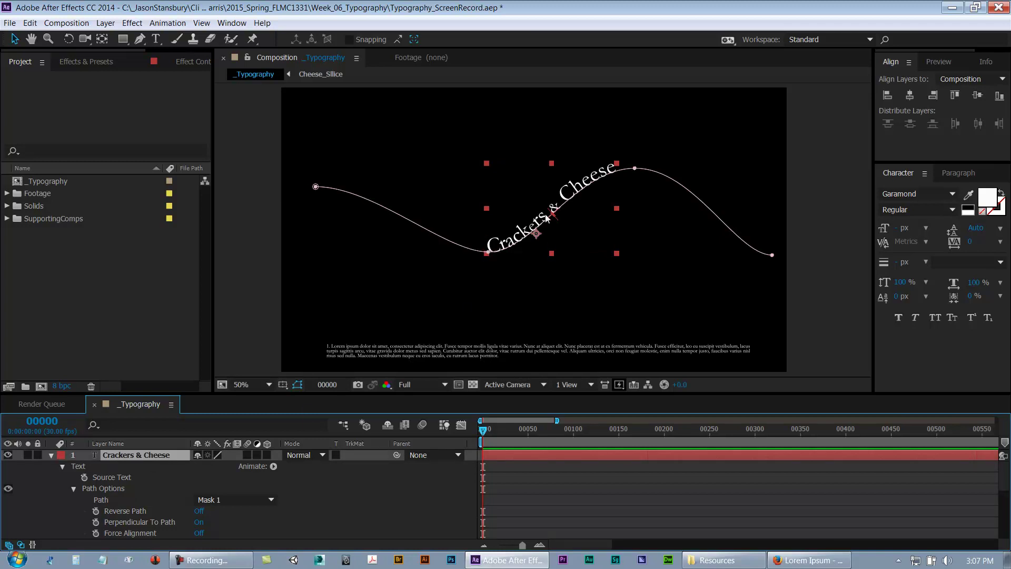
Step: Check the curved title at 100% and Fit magnification, then save the project
{"action": "key", "text": "grave"}
{"action": "key", "text": "period"}
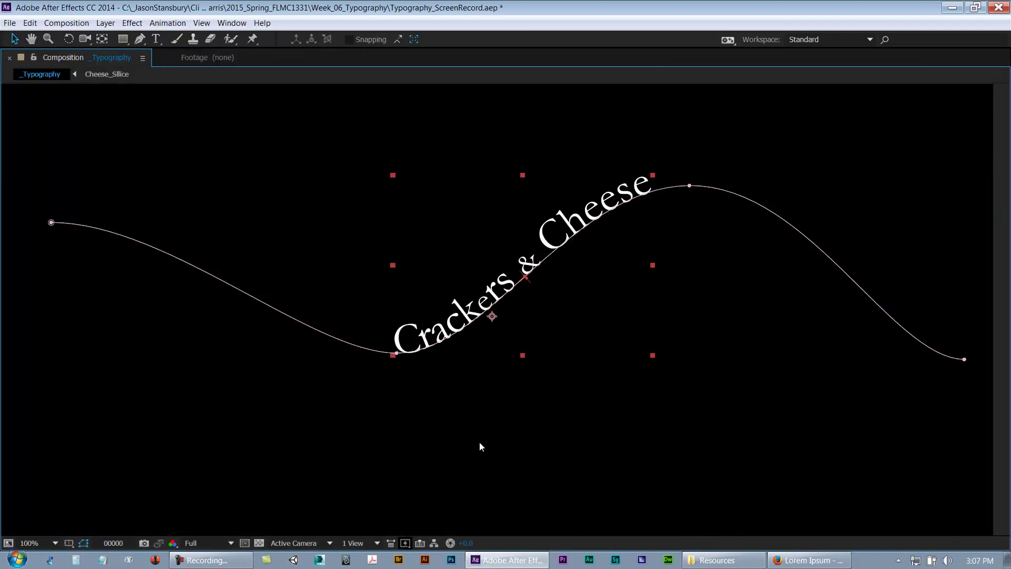
{"action": "left_click", "coordinate": [52, 543]}
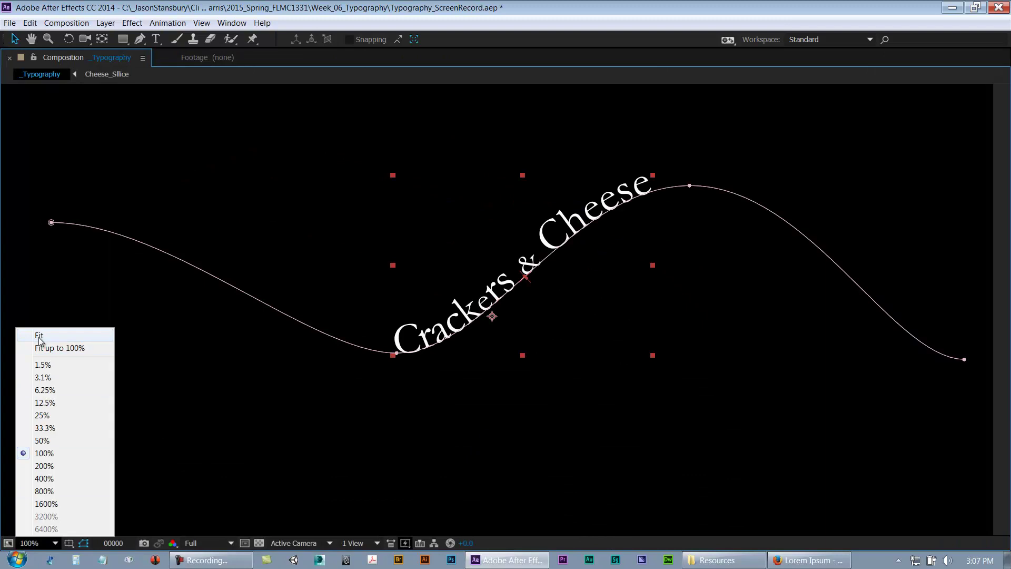
{"action": "left_click", "coordinate": [42, 345]}
{"action": "key", "text": "grave"}
{"action": "left_click", "coordinate": [45, 525]}
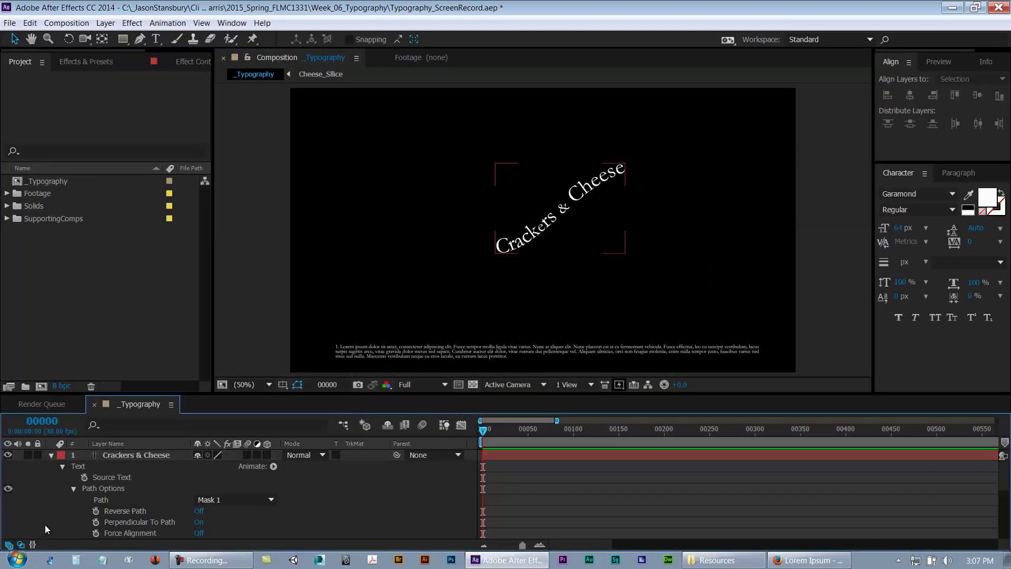
{"action": "left_click", "coordinate": [152, 454]}
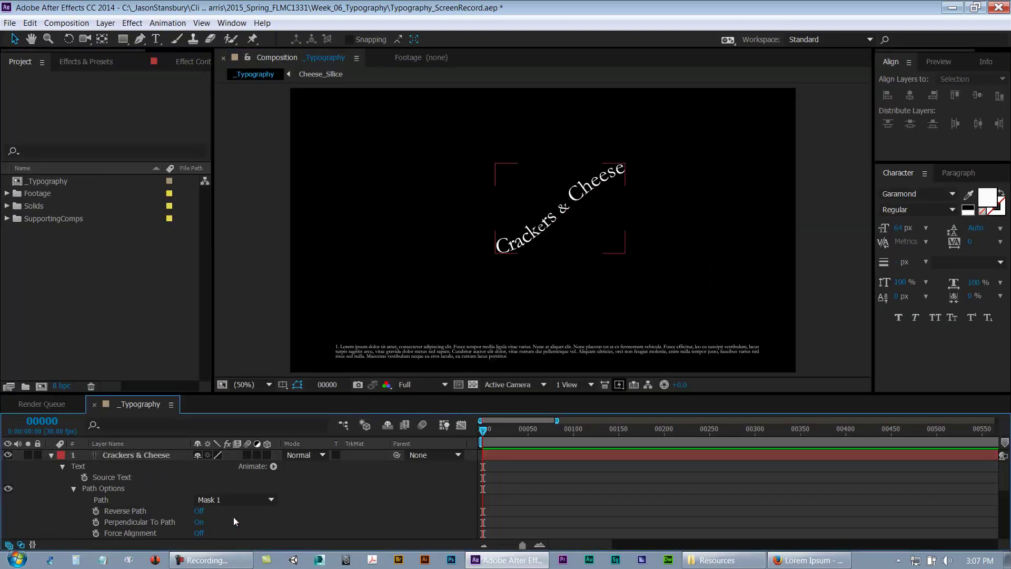
{"action": "left_click", "coordinate": [74, 489]}
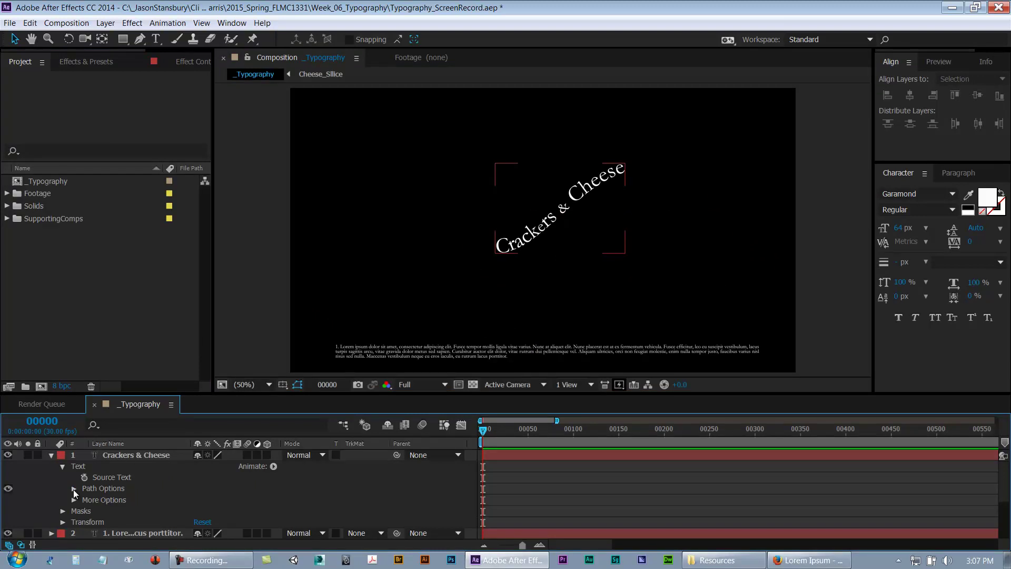
{"action": "key", "text": "ctrl+s"}
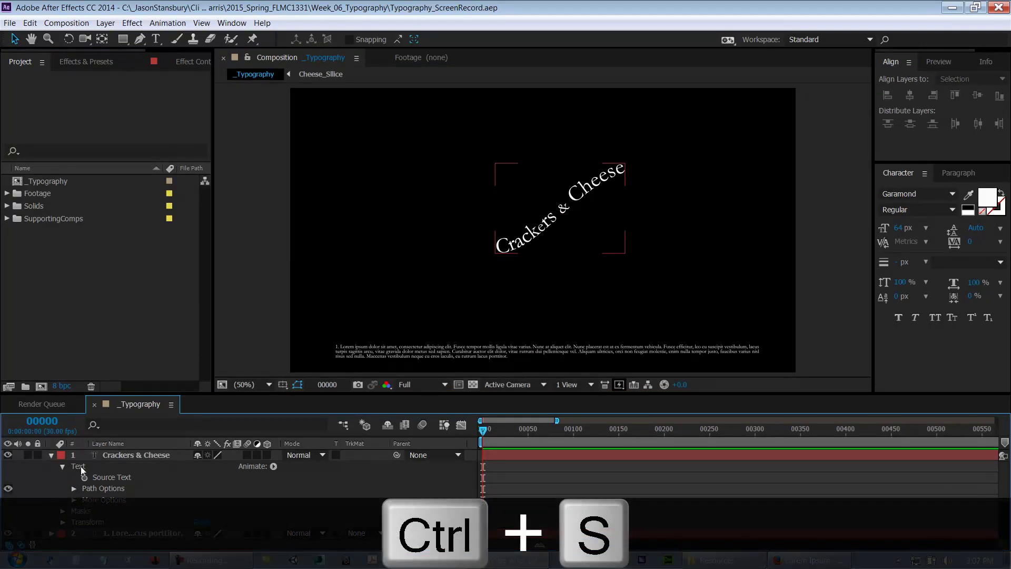
Step: Reopen the path options and confirm Path remains on Mask 1
{"action": "left_click", "coordinate": [75, 488]}
{"action": "scroll", "coordinate": [75, 488], "scroll_direction": "down", "scroll_amount": 1}
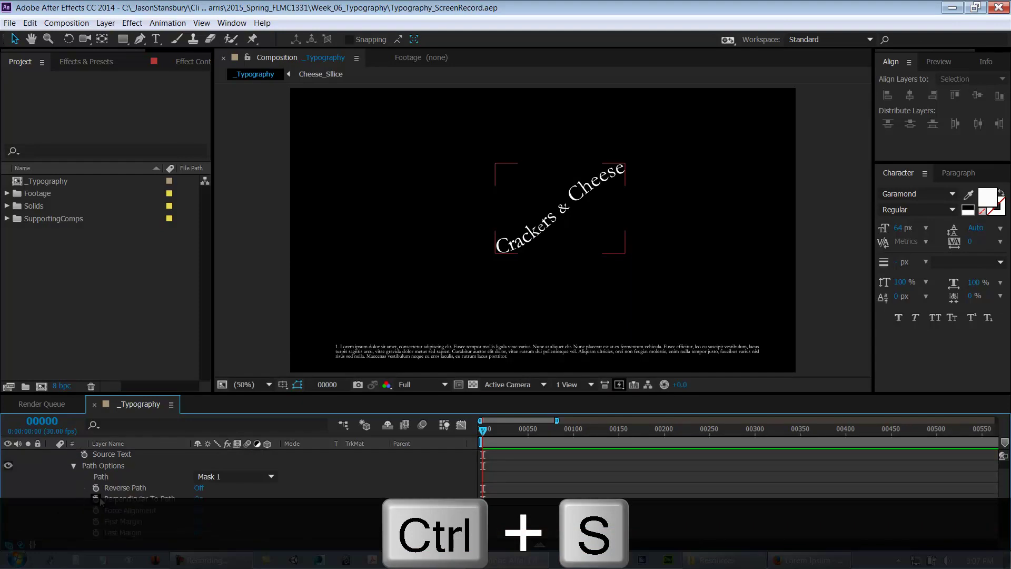
{"action": "scroll", "coordinate": [107, 480], "scroll_direction": "up", "scroll_amount": 1}
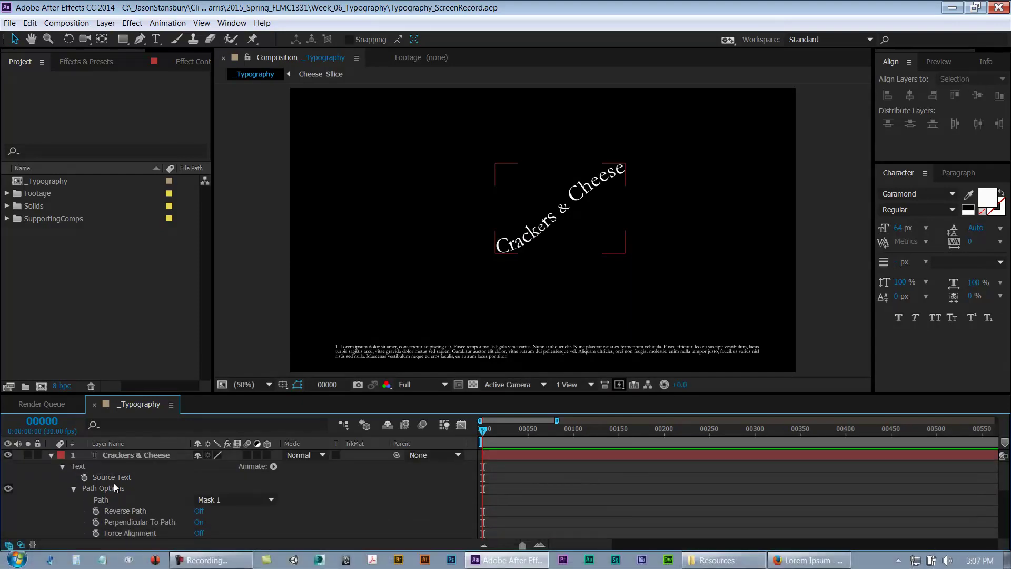
{"action": "left_click", "coordinate": [208, 500]}
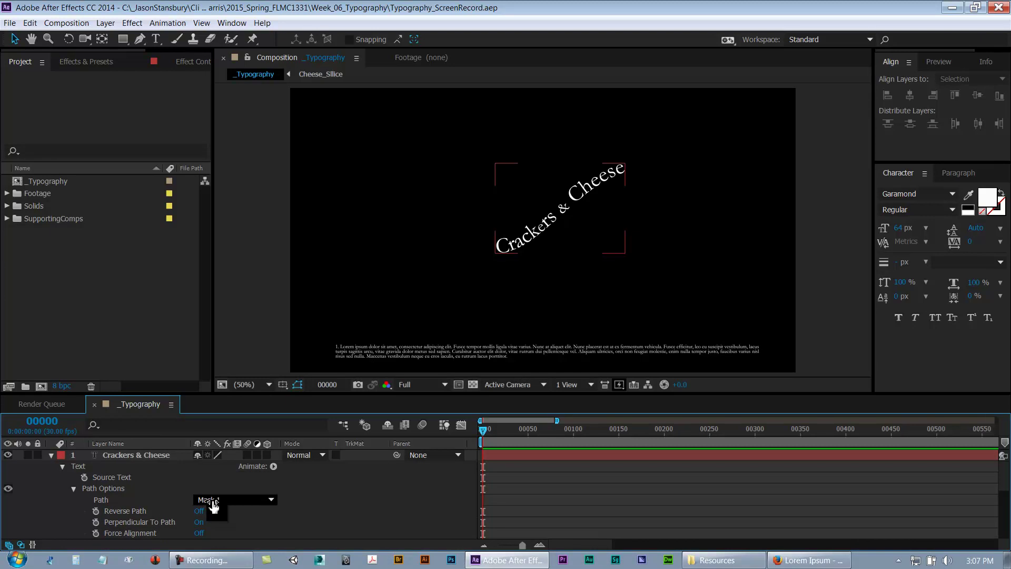
{"action": "left_click", "coordinate": [213, 506]}
{"action": "left_click", "coordinate": [120, 457]}
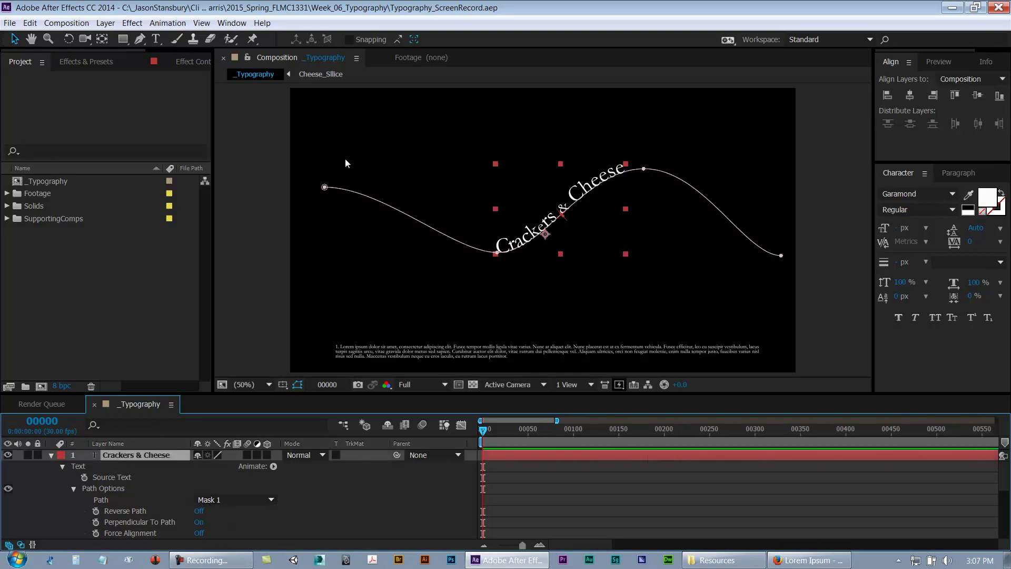
Step: Test-drag the wave mask's bottom and top points, undoing each change
{"action": "left_click", "coordinate": [497, 253]}
{"action": "left_click_drag", "start_coordinate": [499, 260], "coordinate": [661, 237]}
{"action": "key", "text": "ctrl+z"}
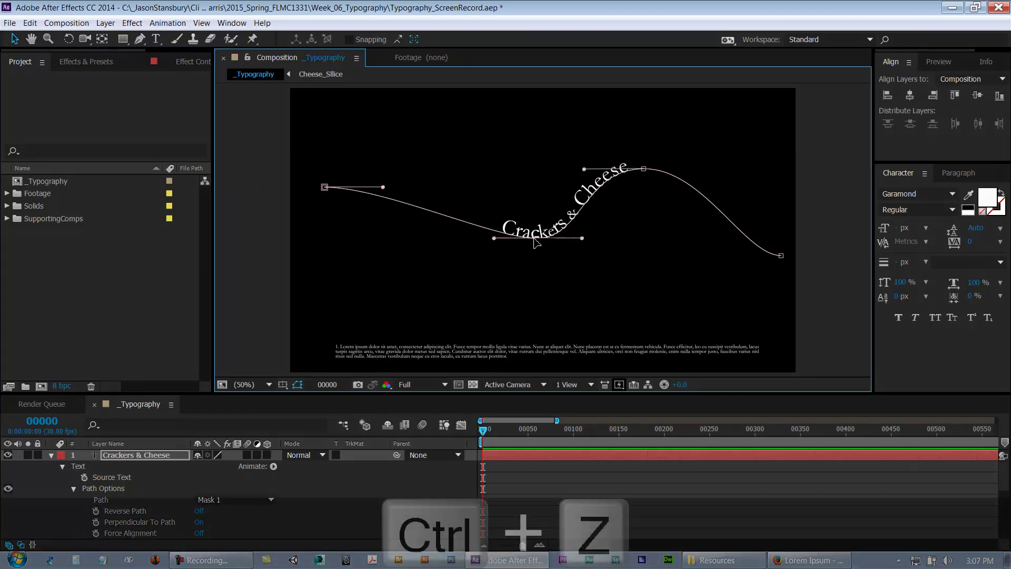
{"action": "mouse_move", "coordinate": [643, 169]}
{"action": "left_mouse_down"}
{"action": "mouse_move", "coordinate": [584, 191]}
{"action": "mouse_move", "coordinate": [649, 176]}
{"action": "left_mouse_up"}
{"action": "key", "text": "ctrl+z"}
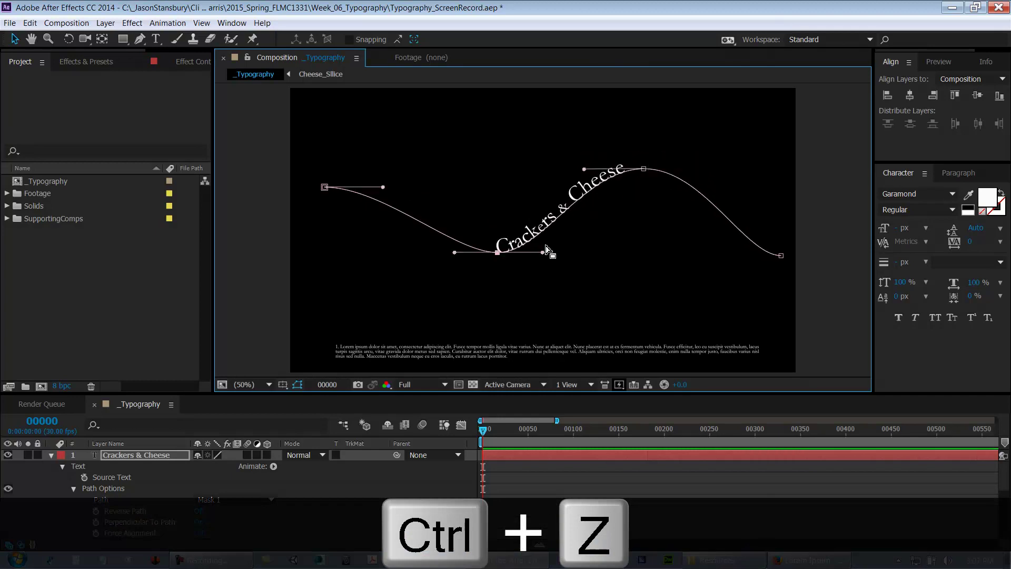
{"action": "left_click", "coordinate": [548, 224]}
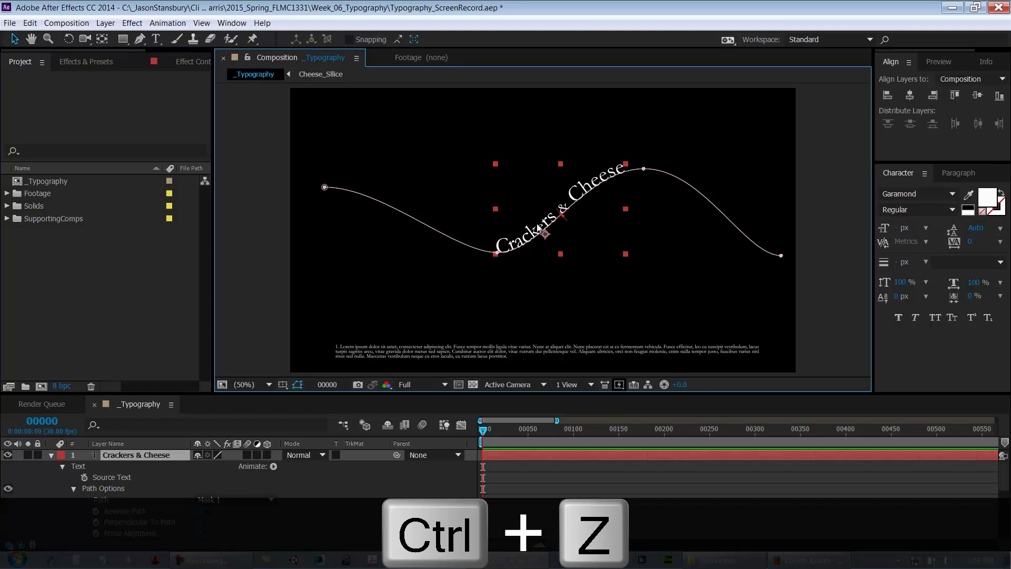
Step: Edit the path title text, typing 'Piawnted by' into it
{"action": "double_click", "coordinate": [544, 227]}
{"action": "left_click", "coordinate": [531, 226]}
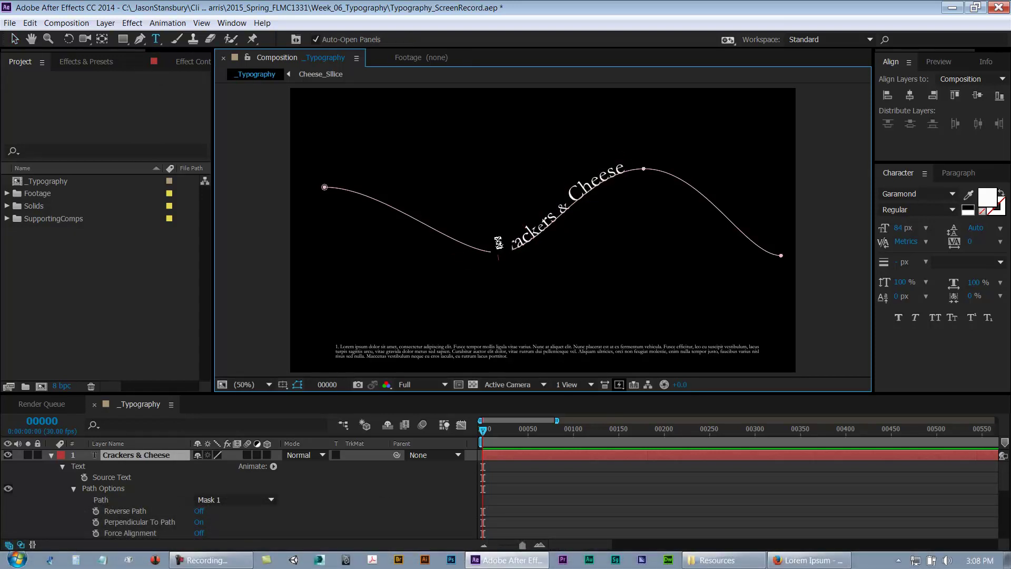
{"action": "type", "text": "Piawn"}
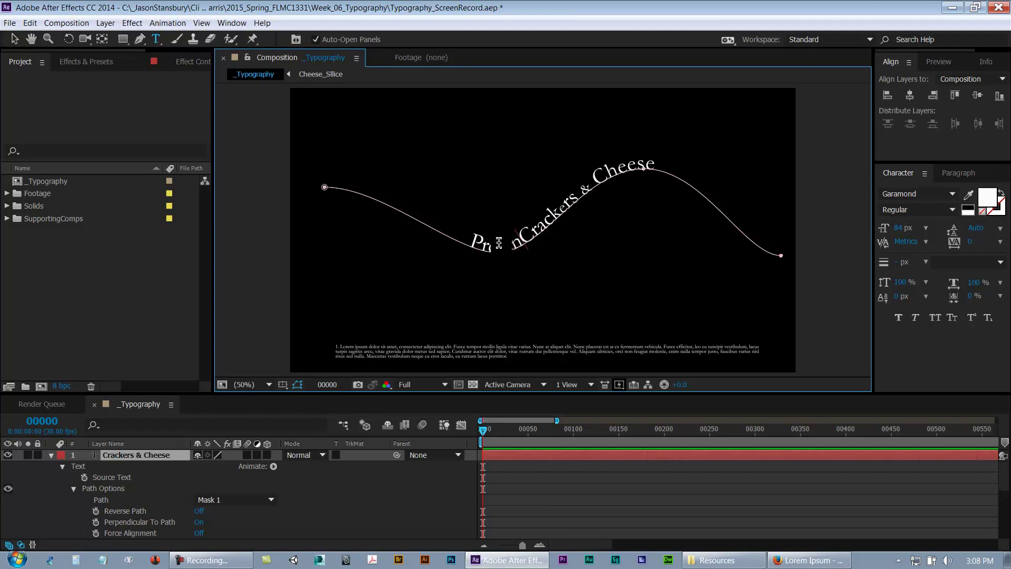
{"action": "type", "text": "ted by"}
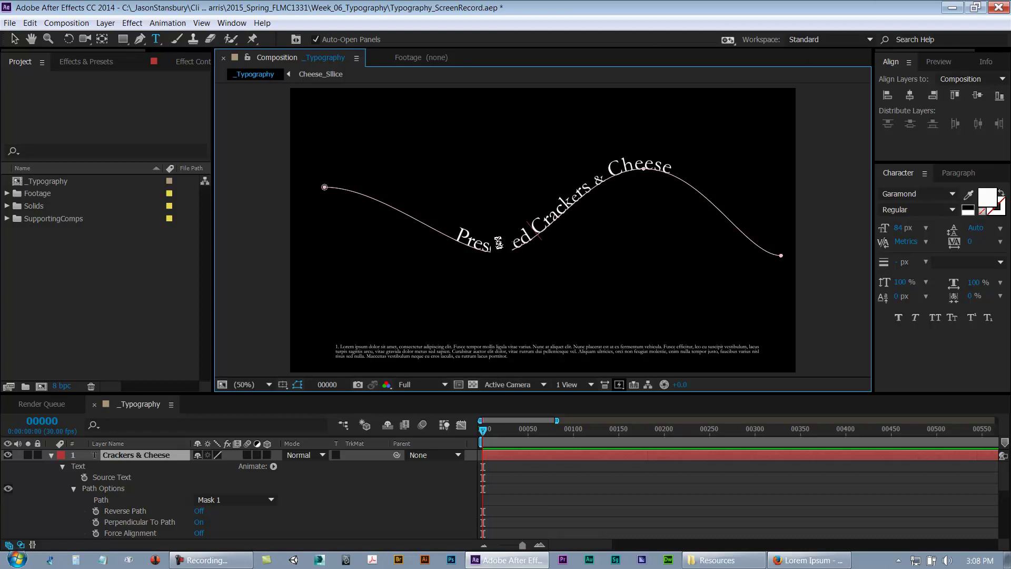
{"action": "left_click", "coordinate": [16, 39]}
Step: Select 'Presented by' in the path text and delete it
{"action": "double_click", "coordinate": [487, 243]}
{"action": "left_click", "coordinate": [537, 230]}
{"action": "left_click_drag", "start_coordinate": [537, 230], "coordinate": [368, 248]}
{"action": "key", "text": "BackSpace"}
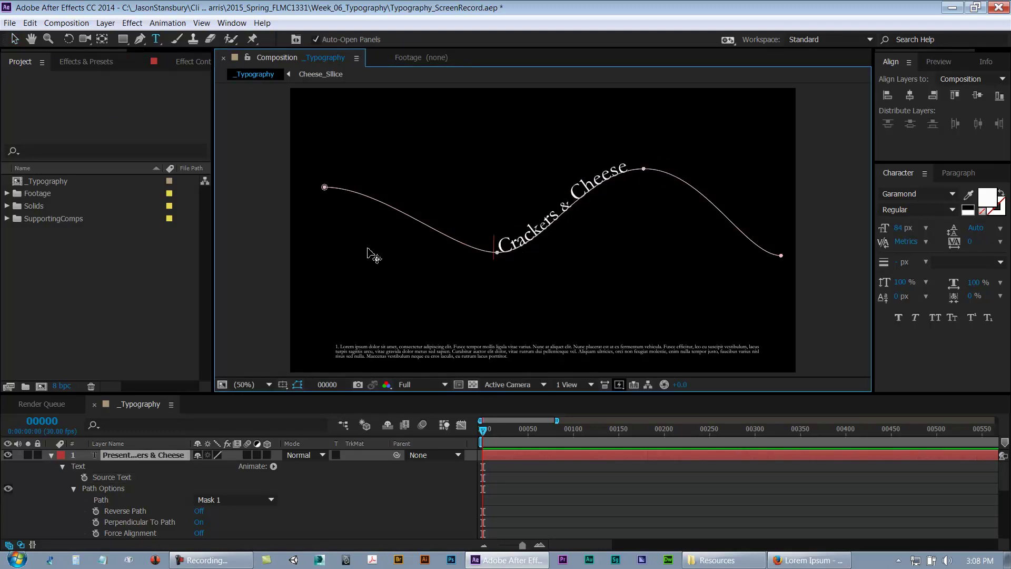
{"action": "left_click", "coordinate": [130, 455]}
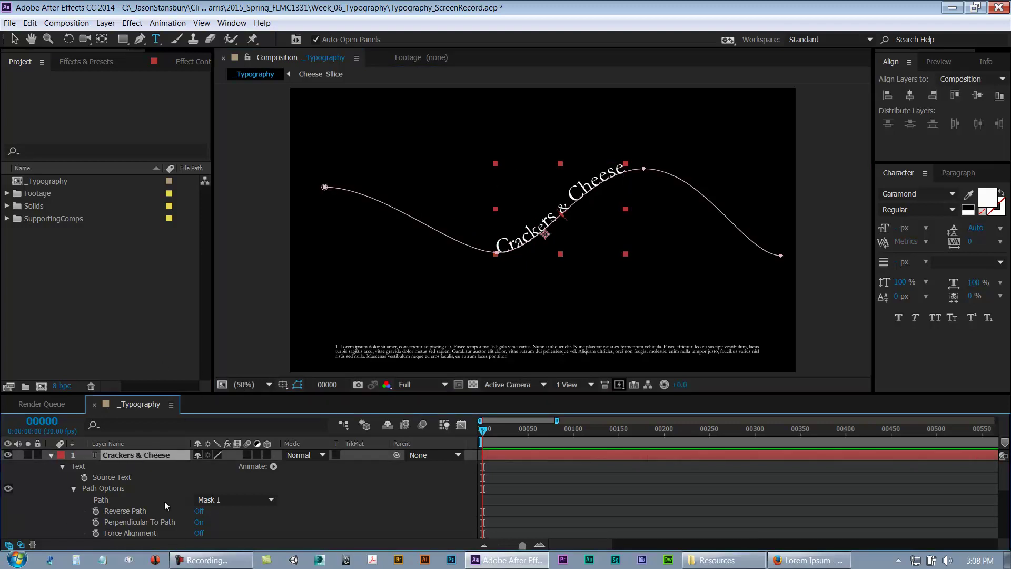
{"action": "left_click", "coordinate": [201, 514]}
{"action": "left_click", "coordinate": [201, 514]}
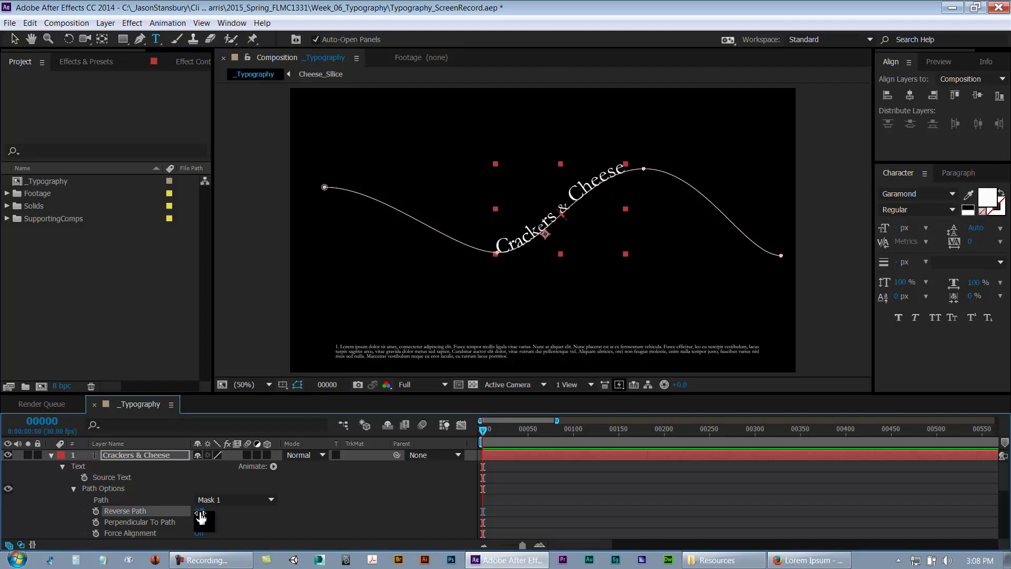
{"action": "left_click", "coordinate": [15, 39]}
{"action": "left_click", "coordinate": [326, 191]}
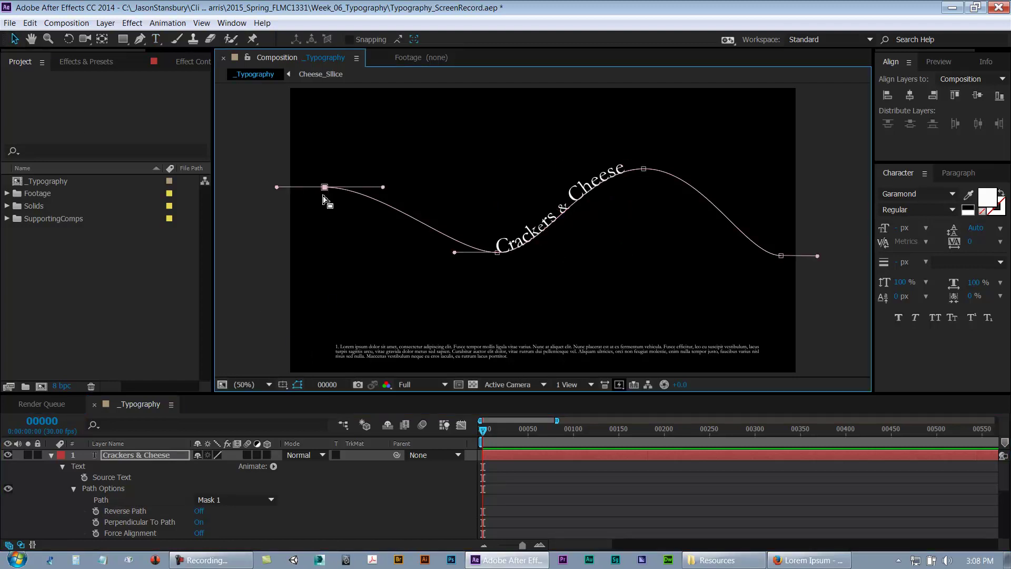
{"action": "left_click", "coordinate": [332, 230]}
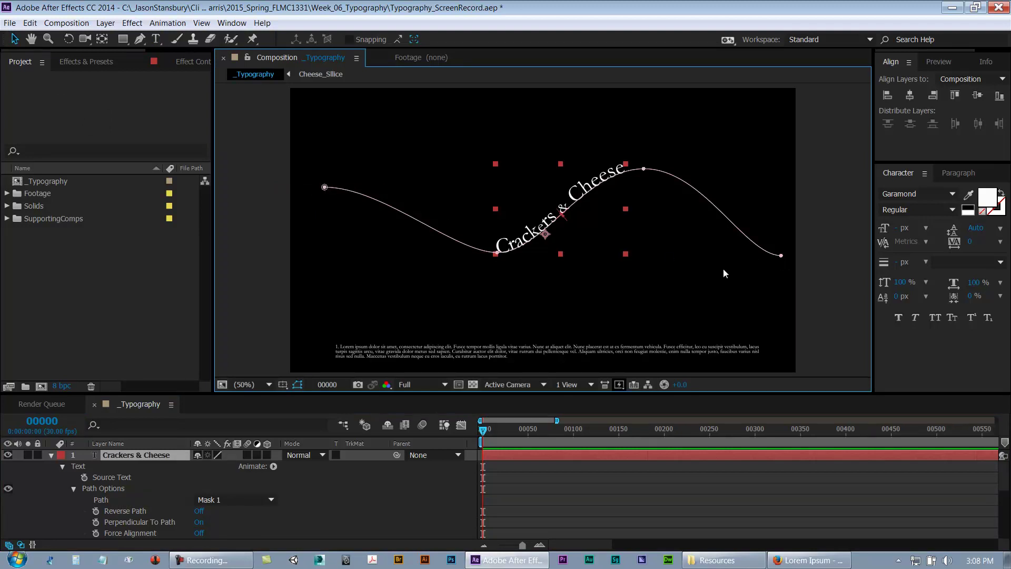
{"action": "left_click", "coordinate": [199, 511]}
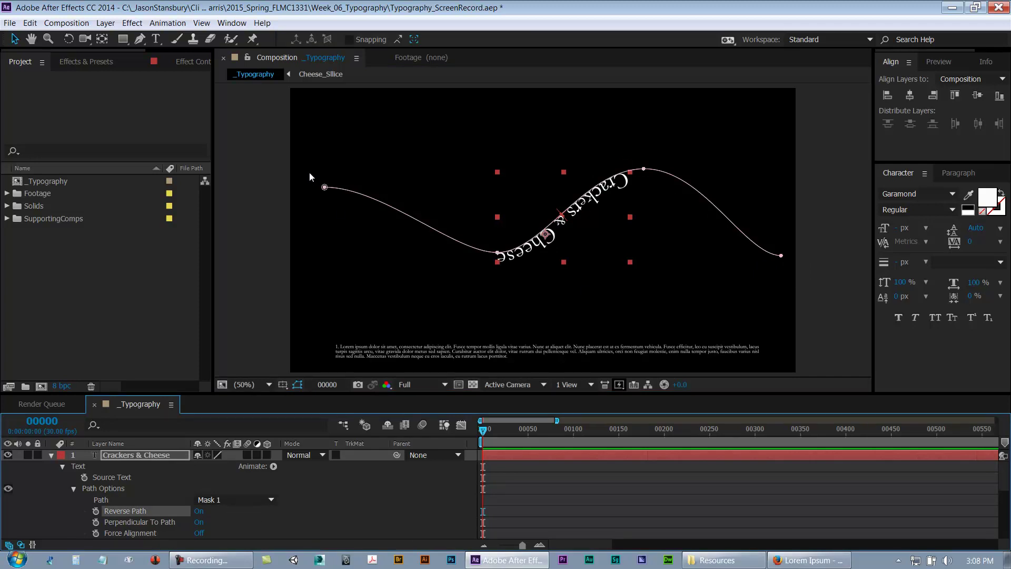
{"action": "left_click", "coordinate": [199, 511]}
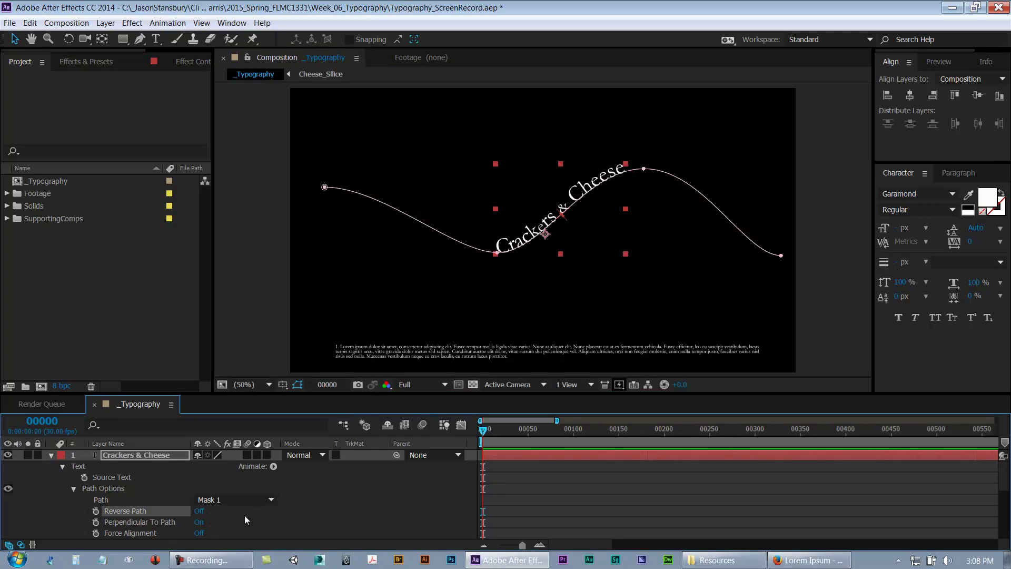
{"action": "left_click", "coordinate": [200, 523]}
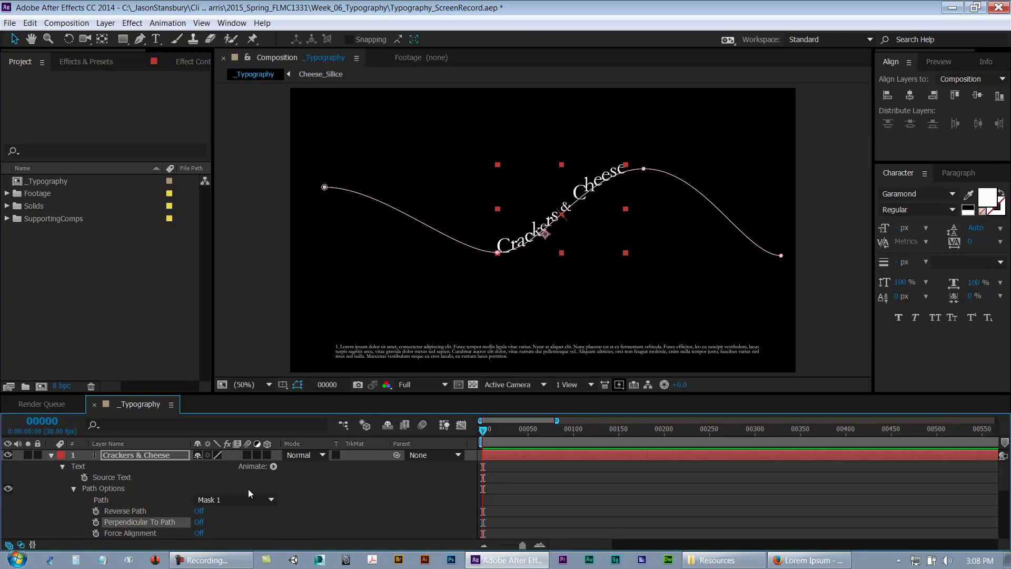
{"action": "mouse_move", "coordinate": [500, 254]}
{"action": "left_mouse_down"}
{"action": "mouse_move", "coordinate": [497, 324]}
{"action": "mouse_move", "coordinate": [501, 206]}
{"action": "mouse_move", "coordinate": [485, 147]}
{"action": "mouse_move", "coordinate": [503, 253]}
{"action": "left_mouse_up"}
{"action": "key", "text": "ctrl+z"}
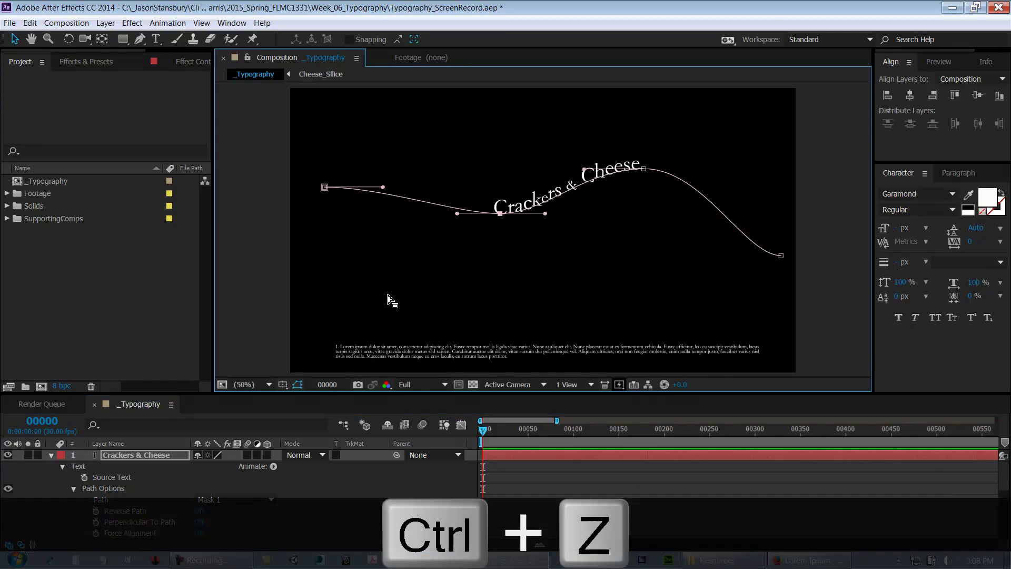
{"action": "key", "text": "ctrl+z"}
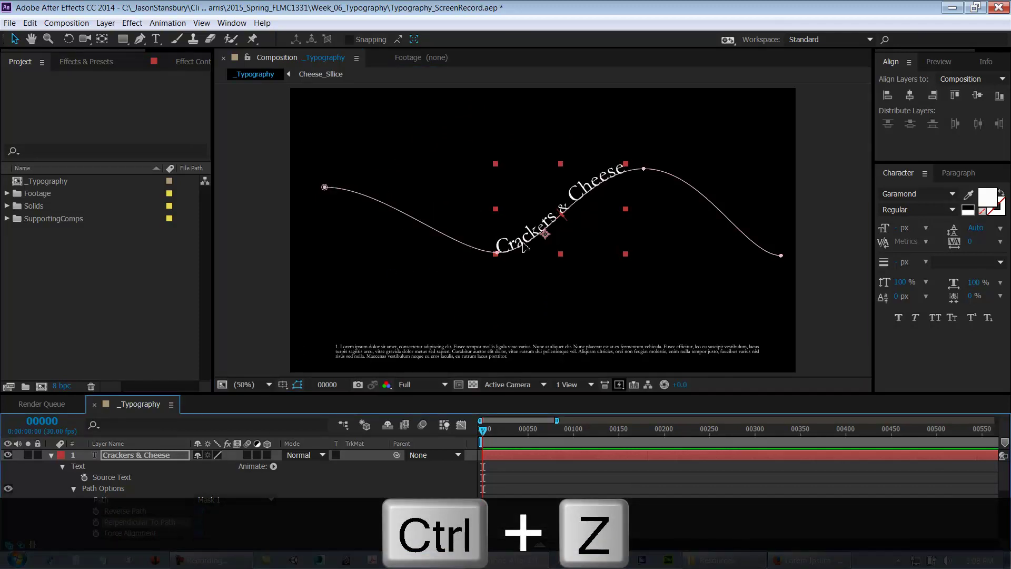
{"action": "left_click", "coordinate": [198, 521]}
{"action": "left_click", "coordinate": [199, 522]}
{"action": "scroll", "coordinate": [208, 530], "scroll_direction": "down", "scroll_amount": 2}
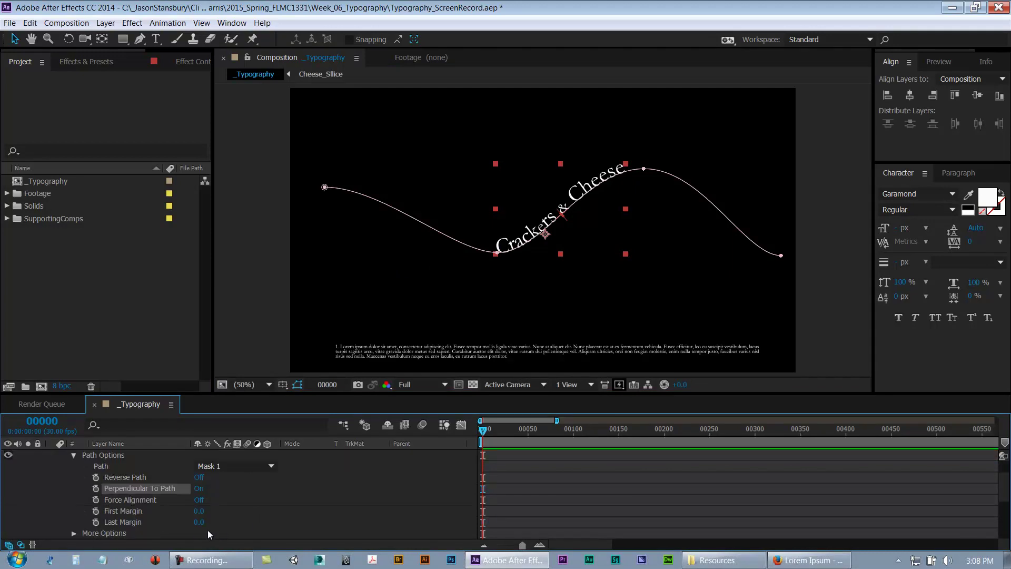
{"action": "left_click", "coordinate": [199, 500]}
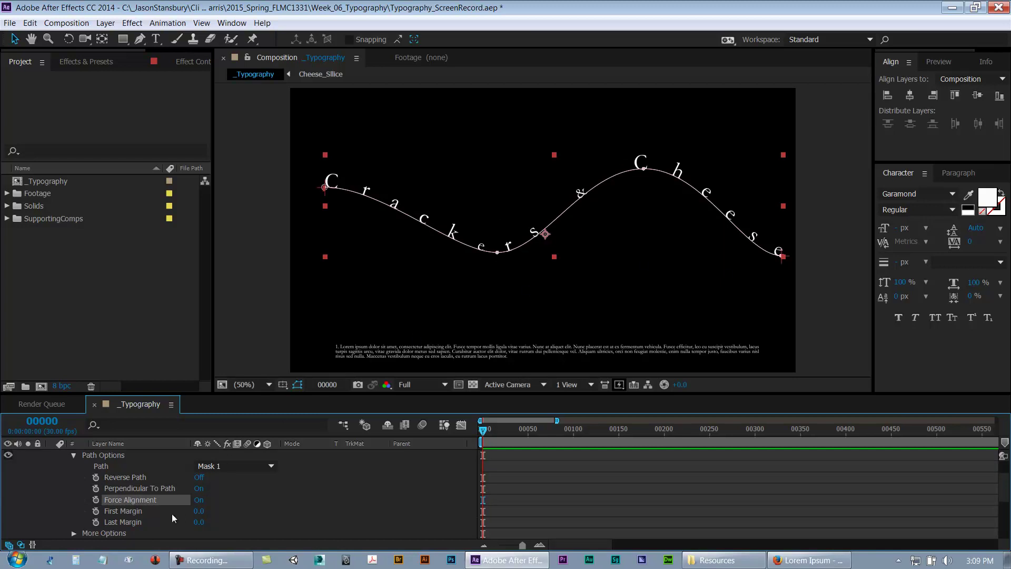
{"action": "left_click", "coordinate": [199, 500]}
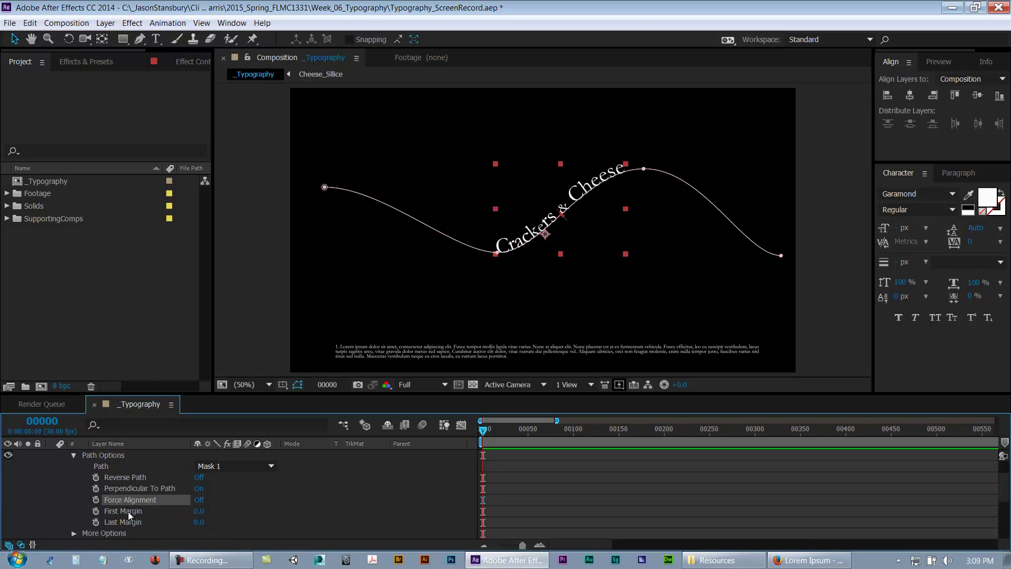
{"action": "left_click_drag", "start_coordinate": [201, 519], "coordinate": [263, 509]}
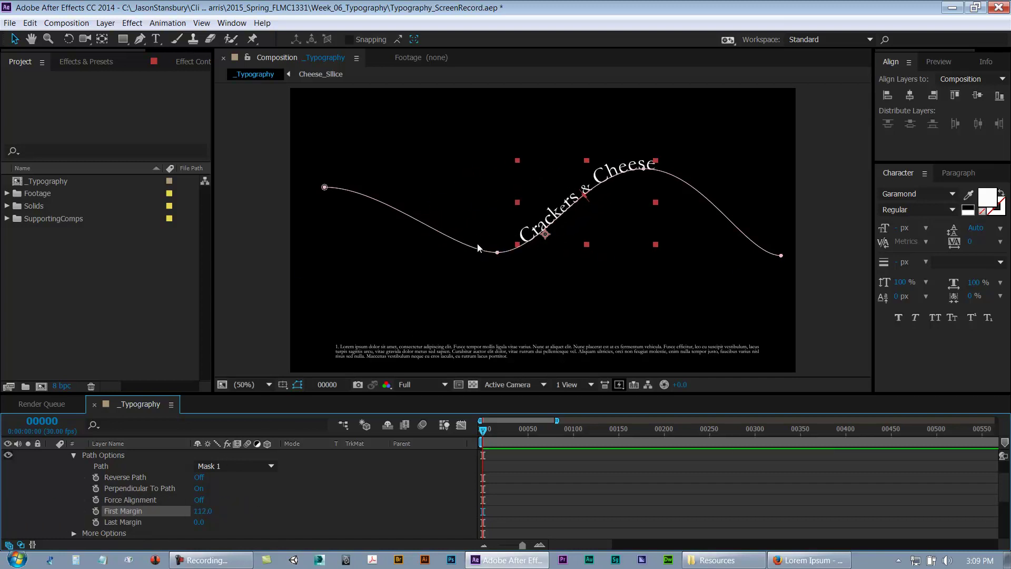
{"action": "left_click", "coordinate": [202, 510]}
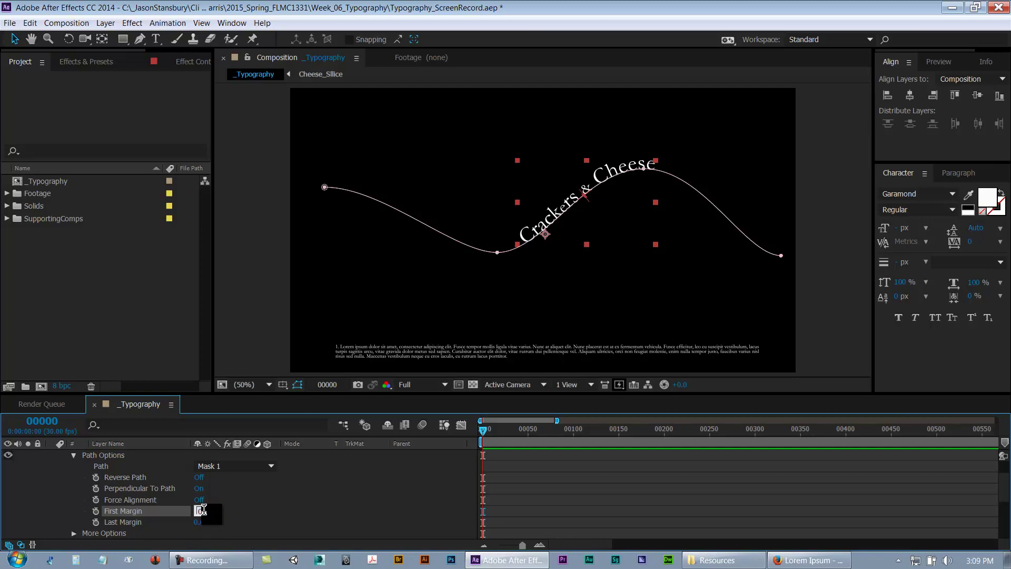
{"action": "type", "text": "0"}
{"action": "key", "text": "Return"}
{"action": "left_click_drag", "start_coordinate": [213, 520], "coordinate": [128, 523]}
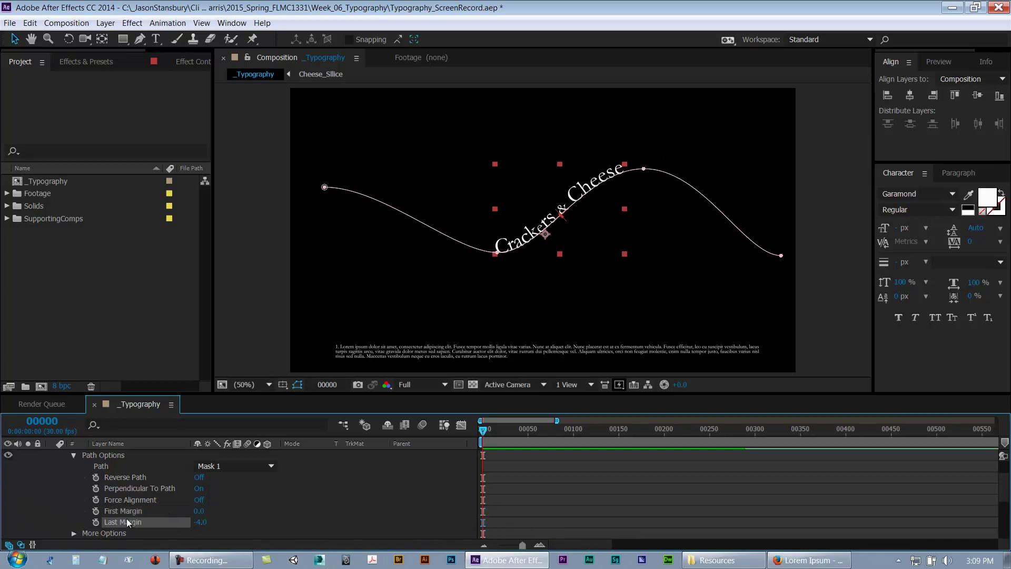
{"action": "left_click_drag", "start_coordinate": [200, 522], "coordinate": [200, 527]}
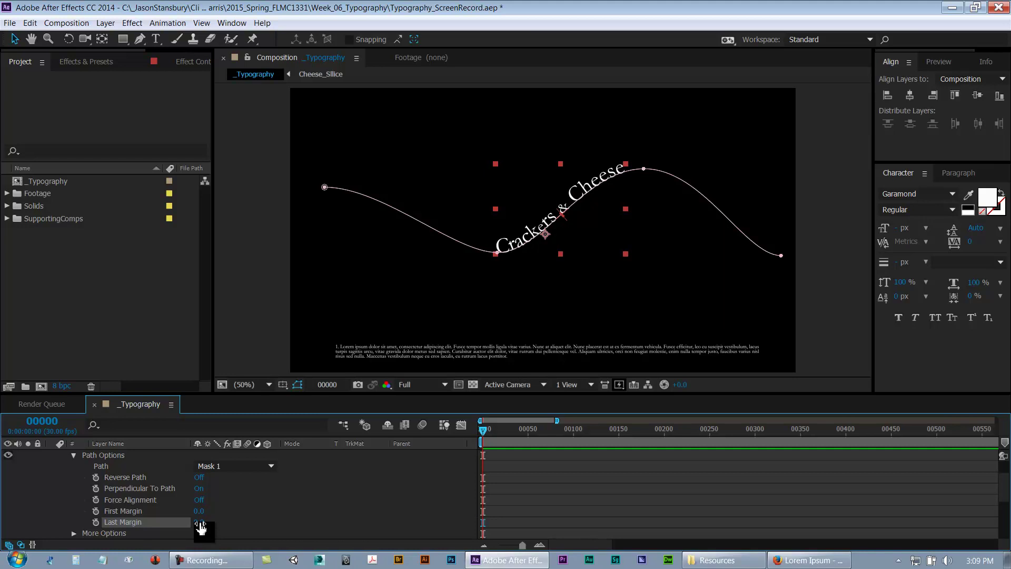
{"action": "left_click", "coordinate": [74, 455]}
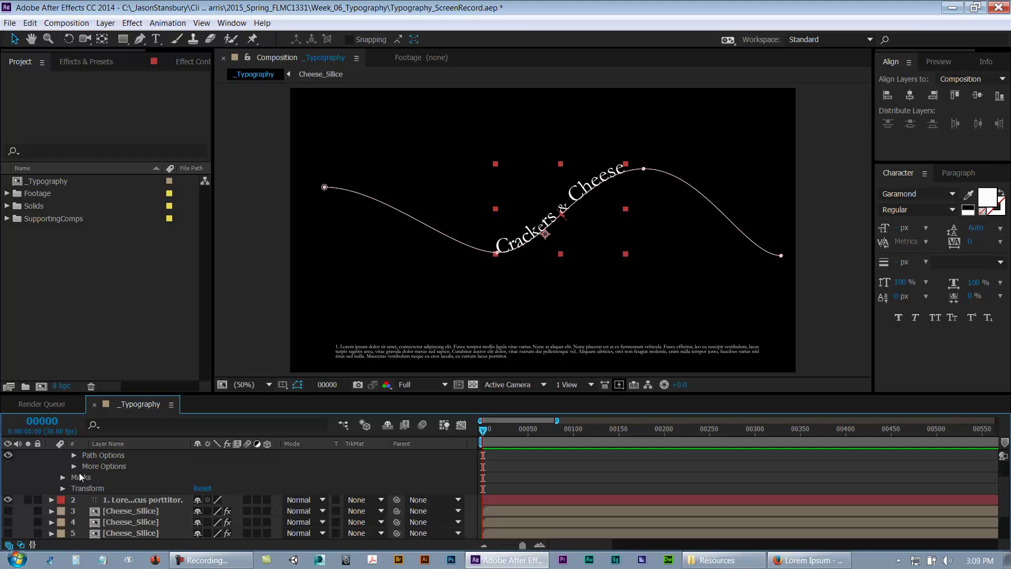
{"action": "left_click", "coordinate": [74, 466]}
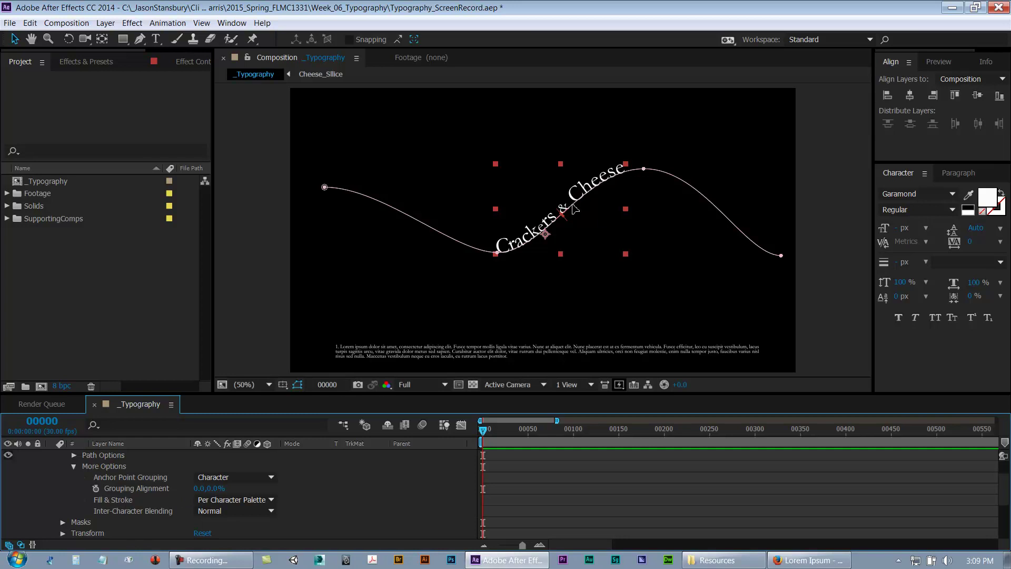
{"action": "key", "text": "period"}
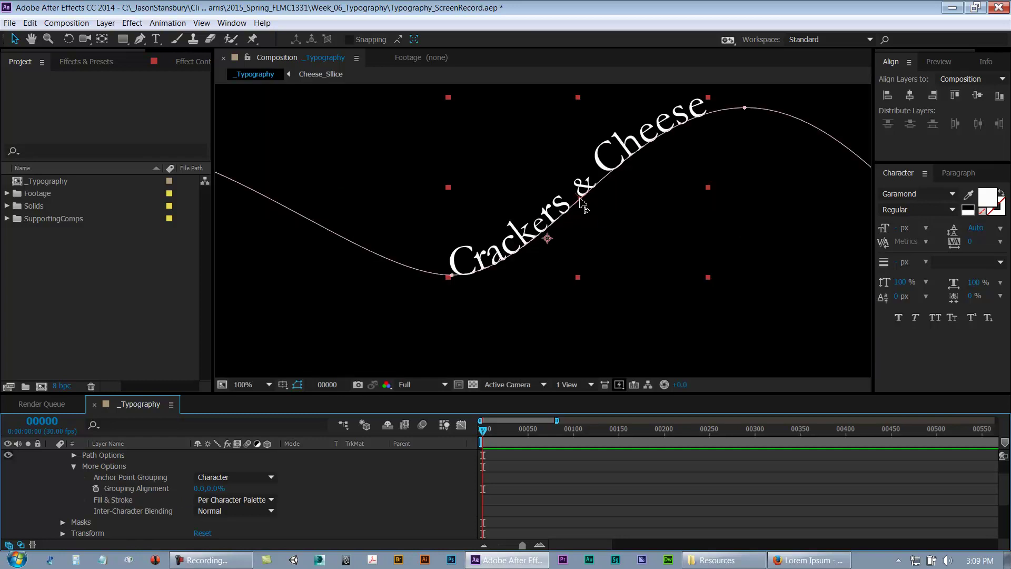
{"action": "key", "text": "comma"}
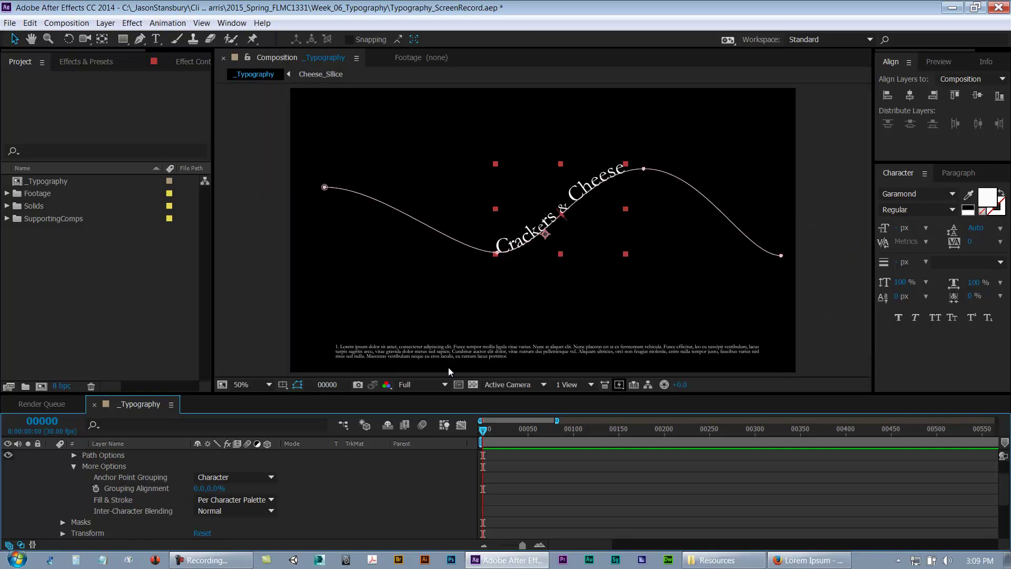
{"action": "left_click", "coordinate": [233, 478]}
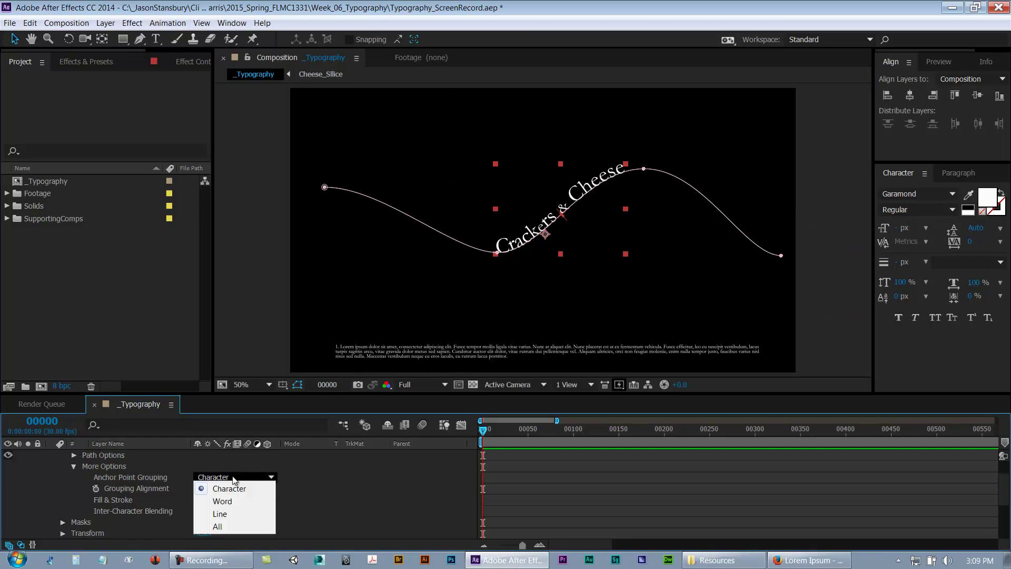
{"action": "left_click", "coordinate": [233, 501]}
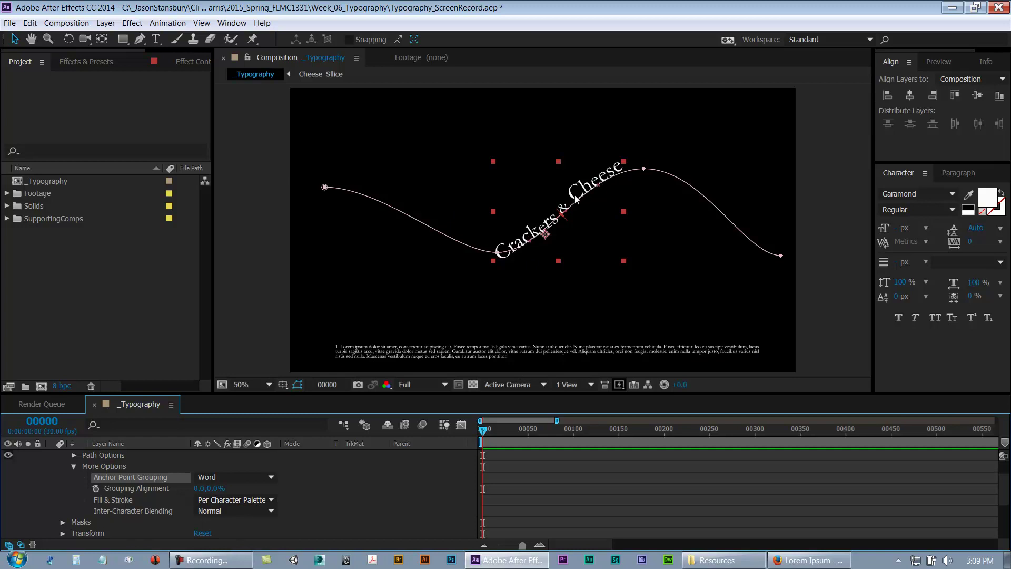
{"action": "left_click", "coordinate": [216, 477]}
{"action": "left_click", "coordinate": [227, 514]}
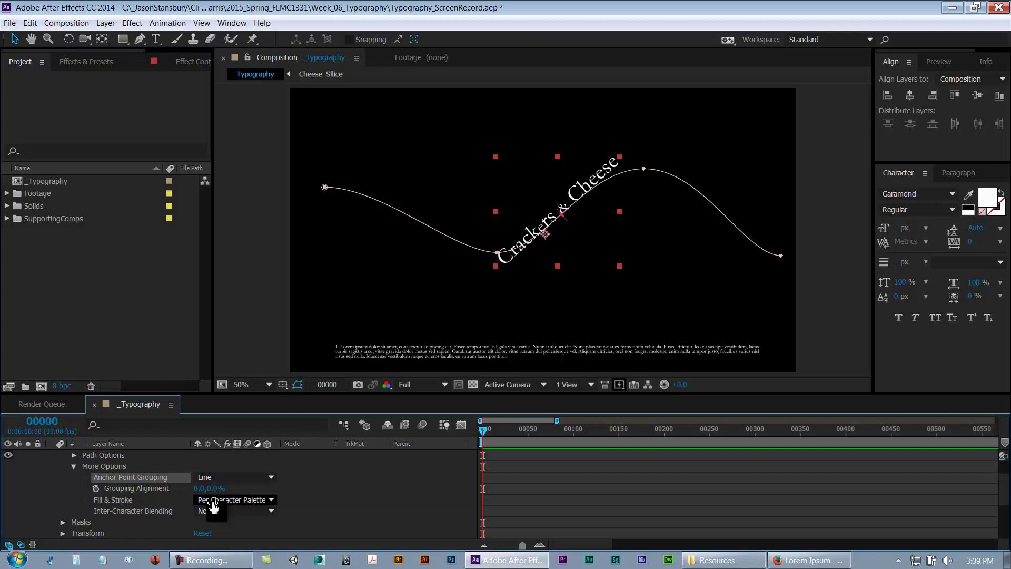
{"action": "left_click", "coordinate": [215, 477]}
{"action": "left_click", "coordinate": [227, 527]}
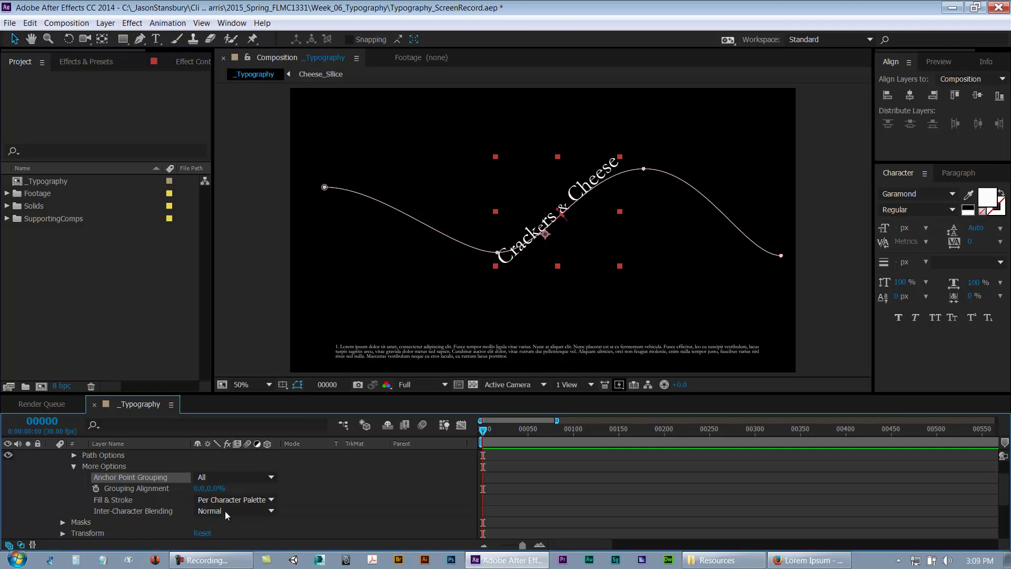
{"action": "left_click", "coordinate": [221, 481]}
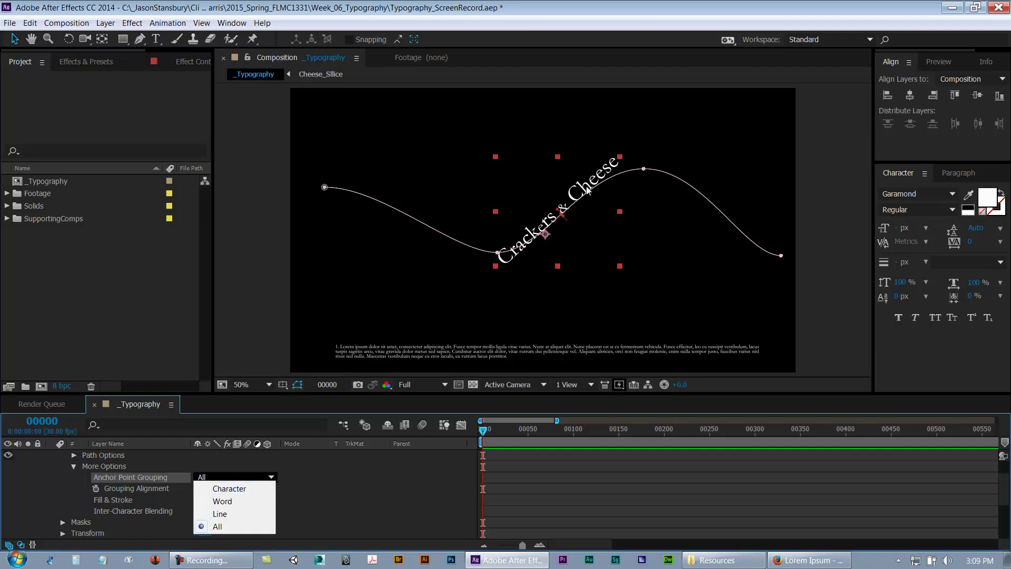
{"action": "left_click", "coordinate": [229, 490]}
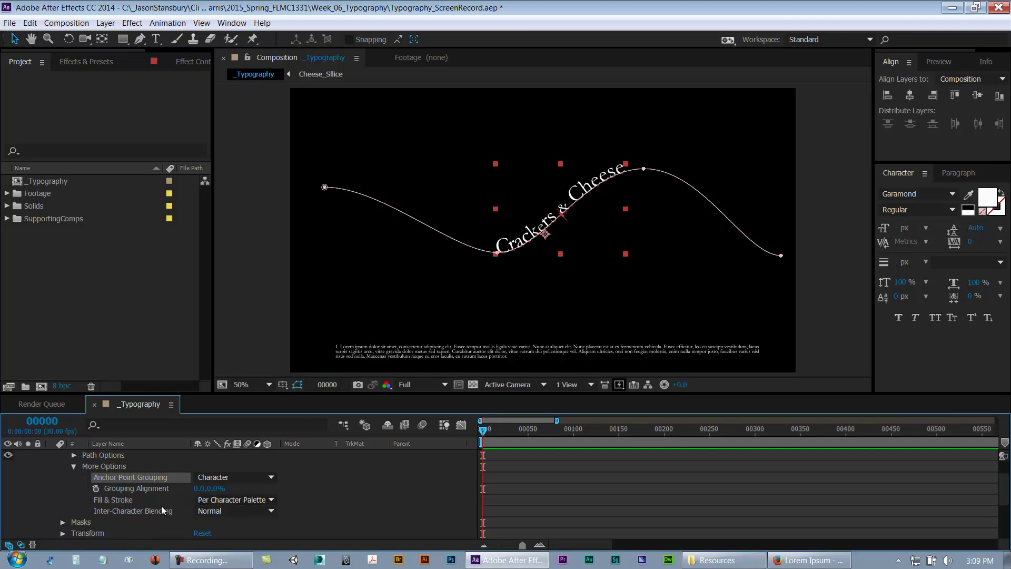
{"action": "left_click", "coordinate": [73, 467]}
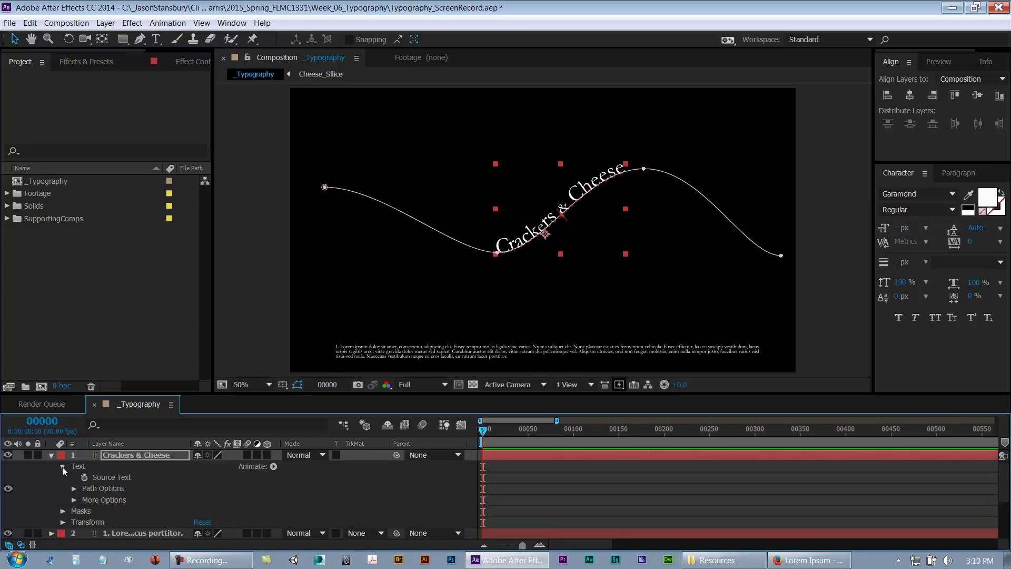
Step: Delete the title layer's Mask 1 so the text runs straight
{"action": "left_click", "coordinate": [62, 466]}
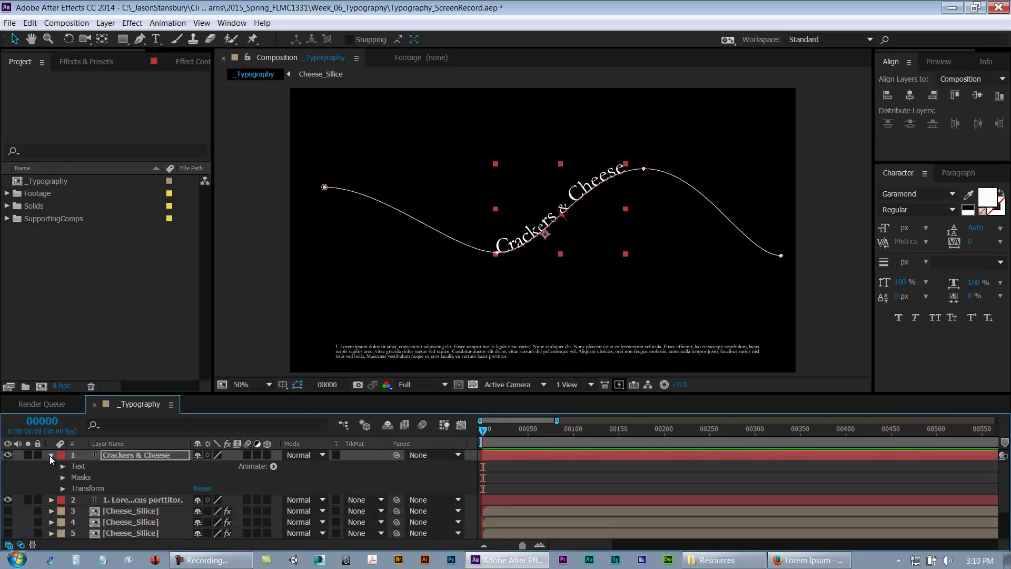
{"action": "left_click", "coordinate": [58, 478]}
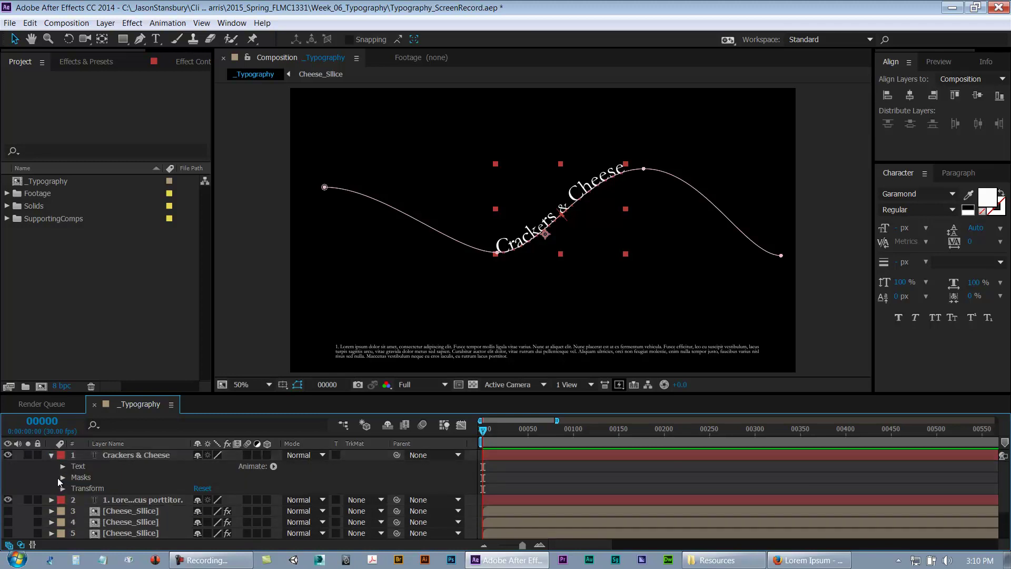
{"action": "left_click", "coordinate": [62, 477]}
{"action": "left_click", "coordinate": [104, 489]}
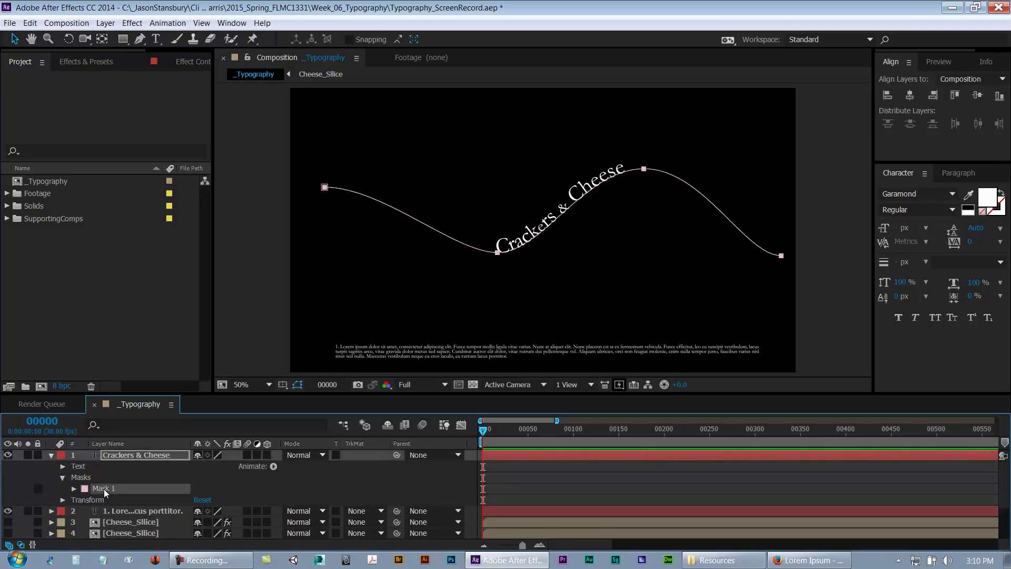
{"action": "key", "text": "Delete"}
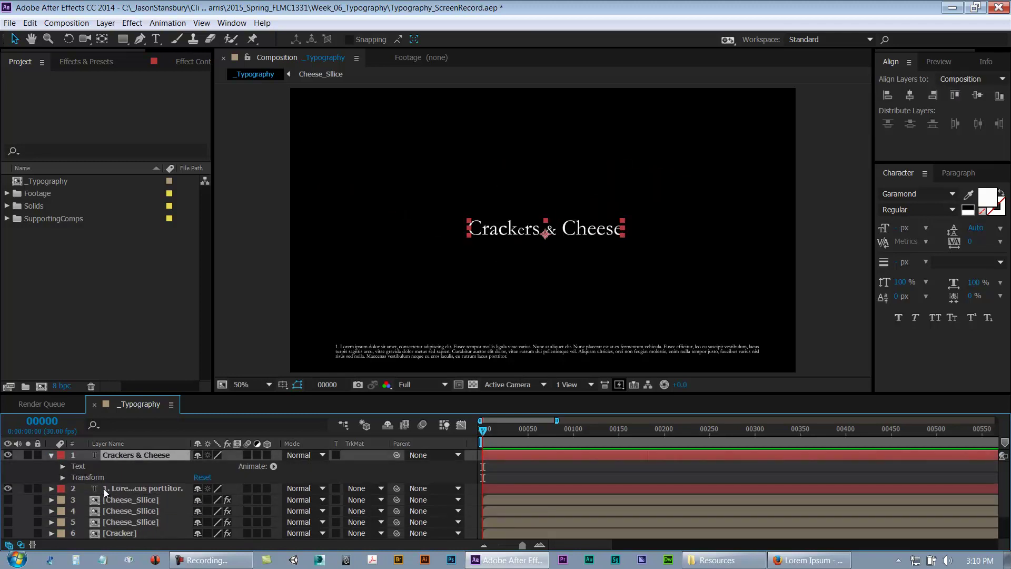
Step: Check the title's text path list, then collapse the title layer
{"action": "left_click", "coordinate": [63, 466]}
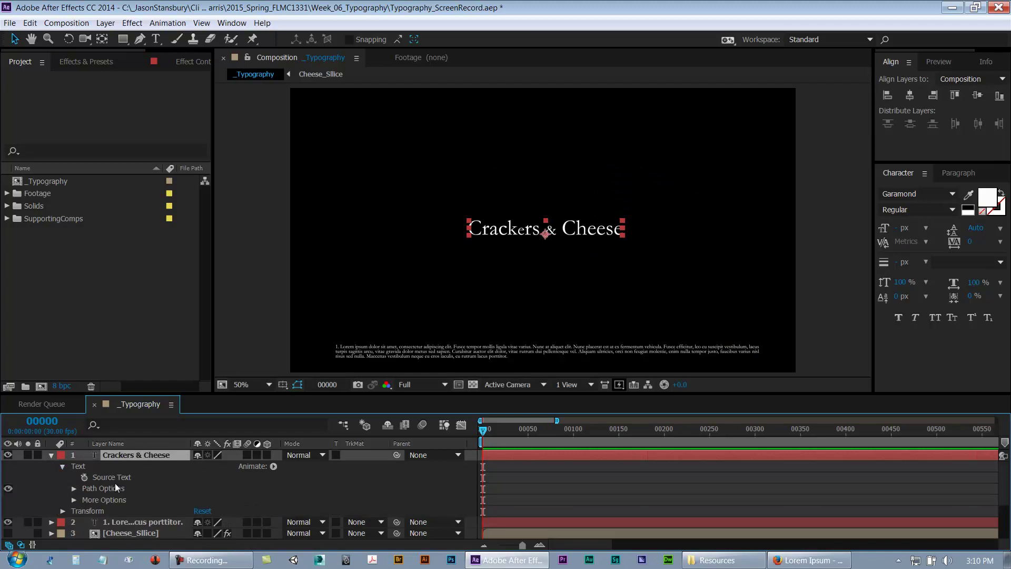
{"action": "left_click", "coordinate": [73, 488]}
{"action": "left_click", "coordinate": [250, 499]}
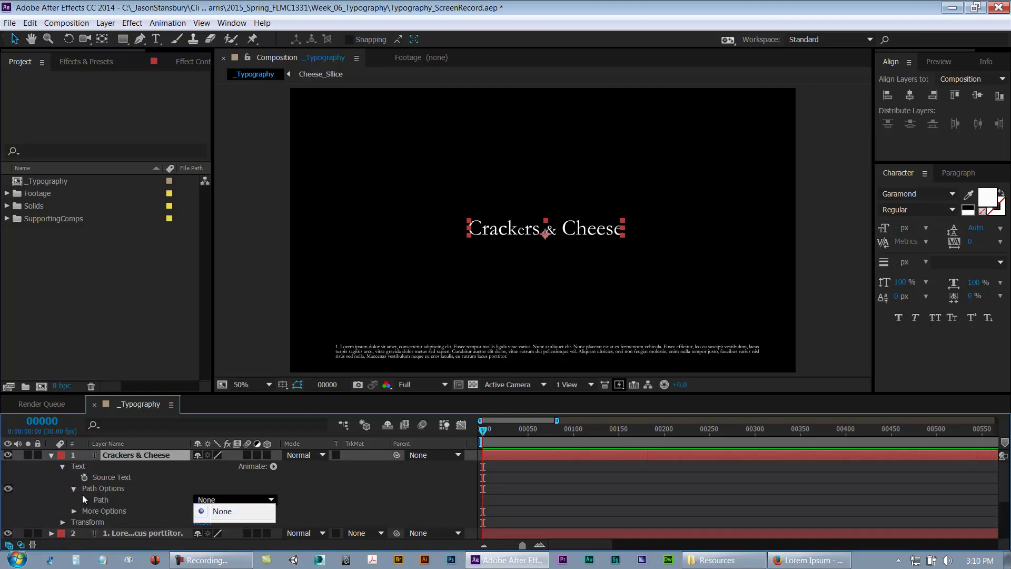
{"action": "key", "text": "Escape"}
{"action": "left_click", "coordinate": [51, 454]}
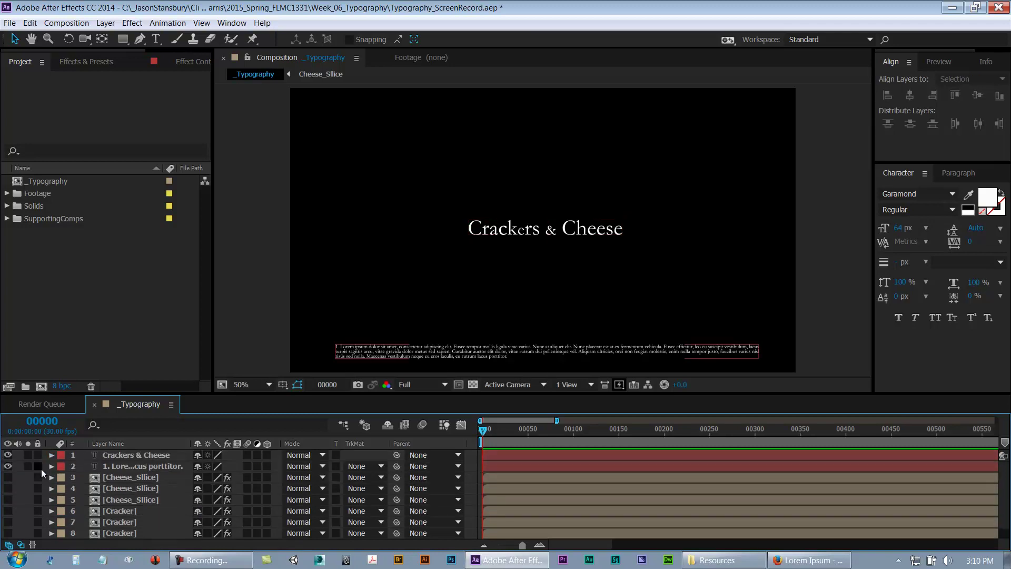
Step: Unlock the lorem ipsum text layer and save the project
{"action": "left_click", "coordinate": [38, 466]}
{"action": "left_click", "coordinate": [120, 455]}
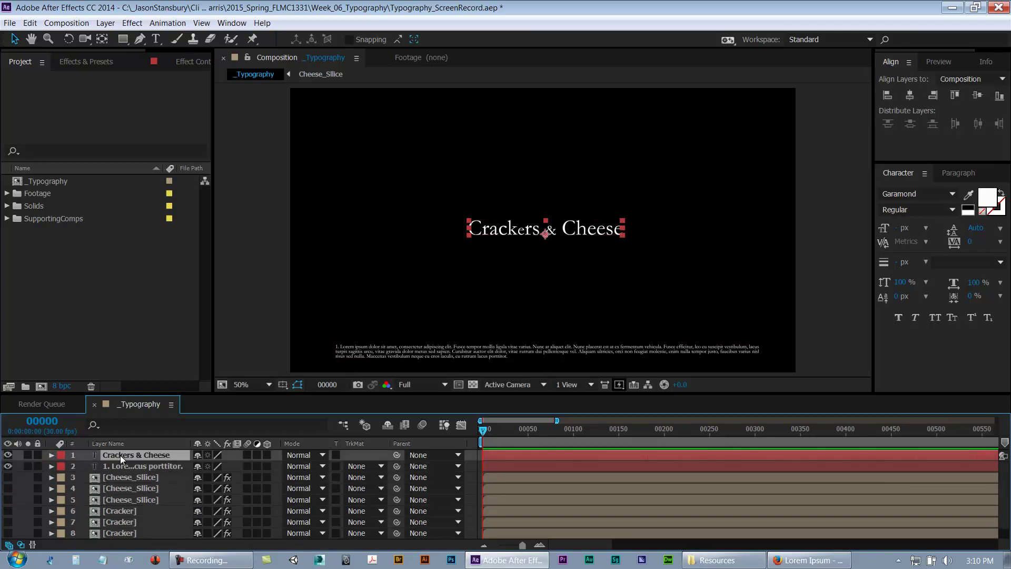
{"action": "key", "text": "ctrl+s"}
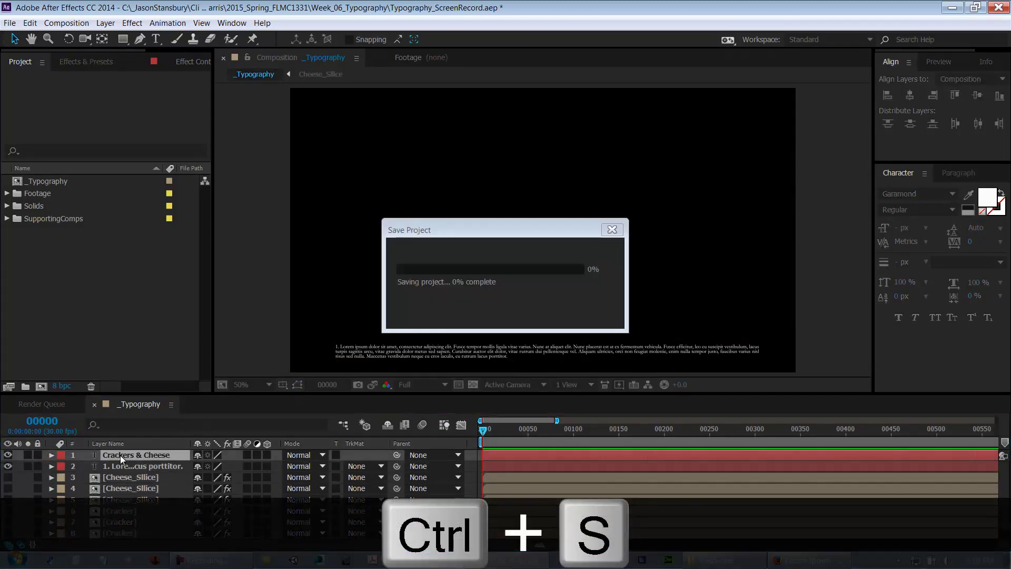
{"action": "left_click", "coordinate": [134, 466], "text": "ctrl"}
{"action": "left_click", "coordinate": [134, 466], "text": "ctrl"}
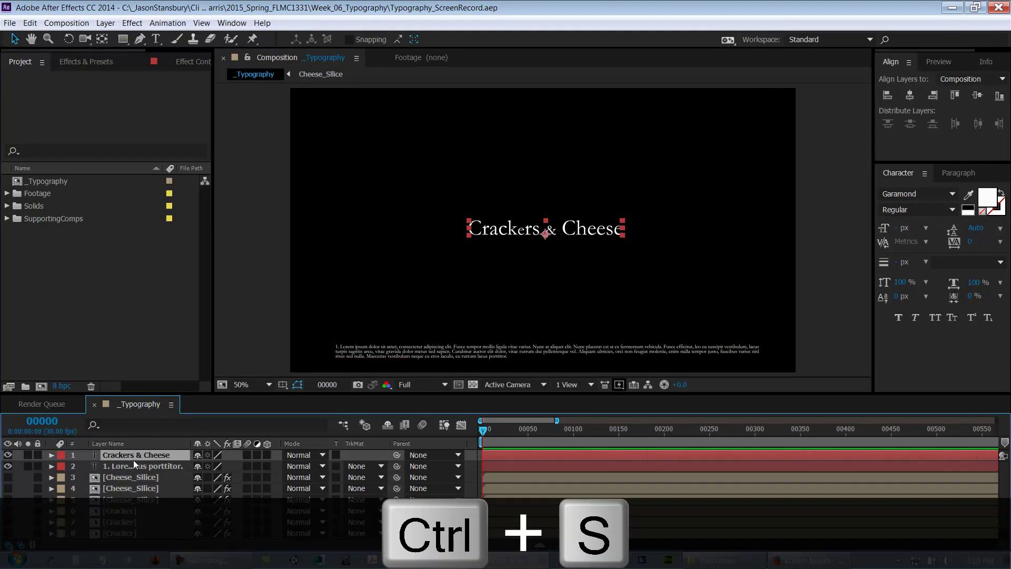
Step: Draw a three-point arch mask on the title layer with the Pen tool at 25% zoom
{"action": "left_click", "coordinate": [141, 38]}
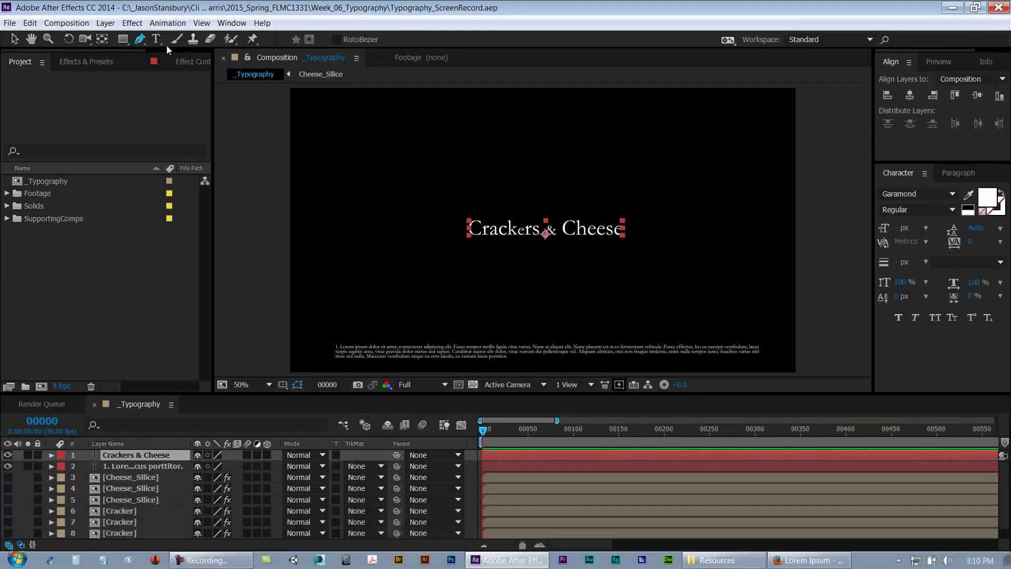
{"action": "key", "text": "comma"}
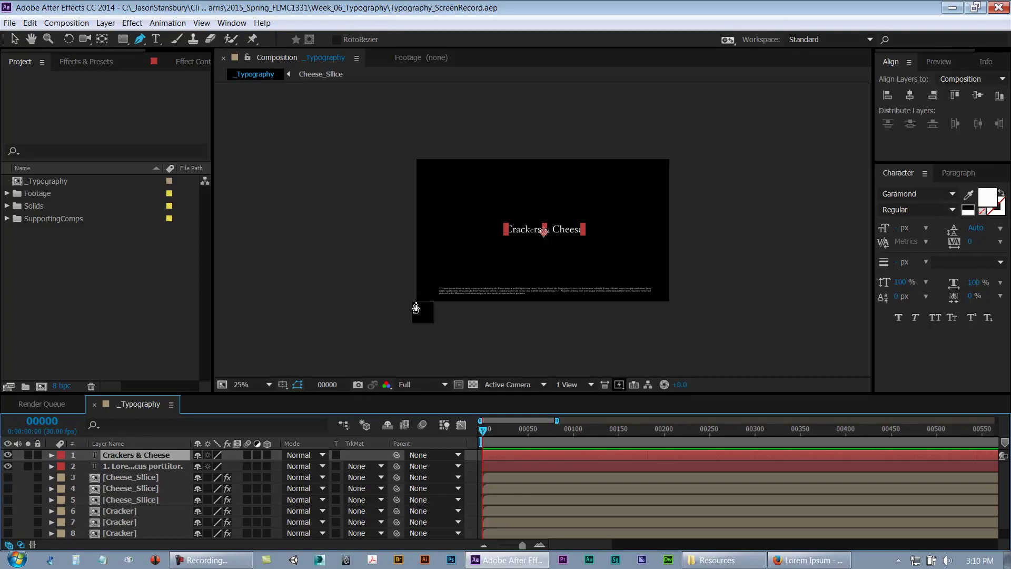
{"action": "left_click_drag", "start_coordinate": [417, 303], "coordinate": [417, 248]}
{"action": "key", "text": "apostrophe"}
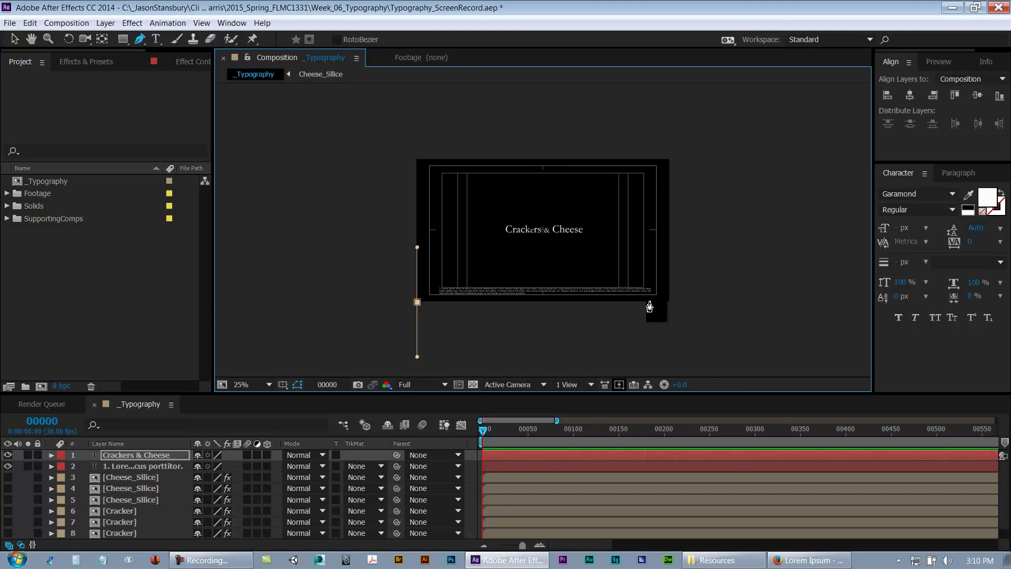
{"action": "left_click_drag", "start_coordinate": [542, 160], "coordinate": [640, 160]}
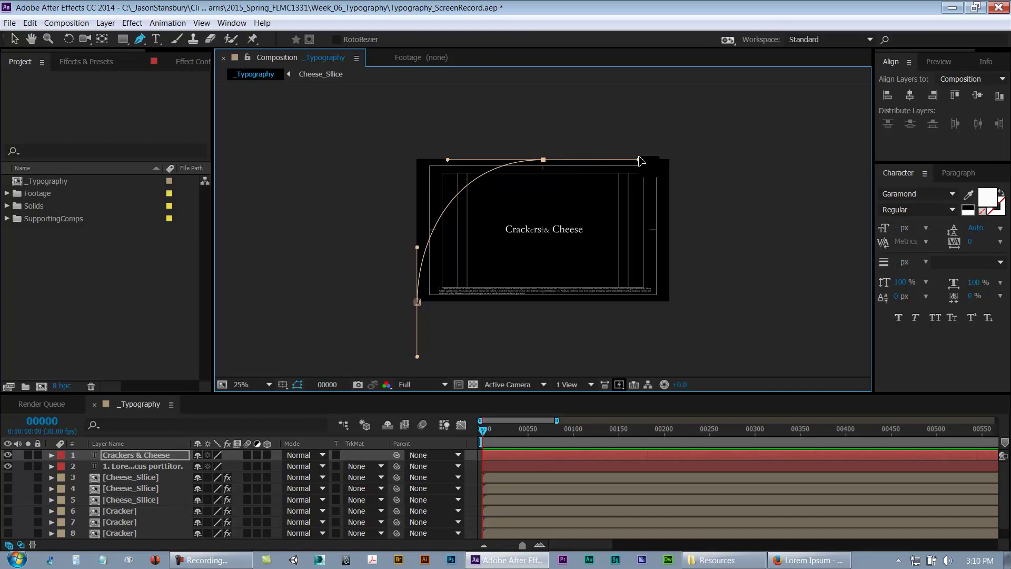
{"action": "left_click_drag", "start_coordinate": [669, 286], "coordinate": [678, 350]}
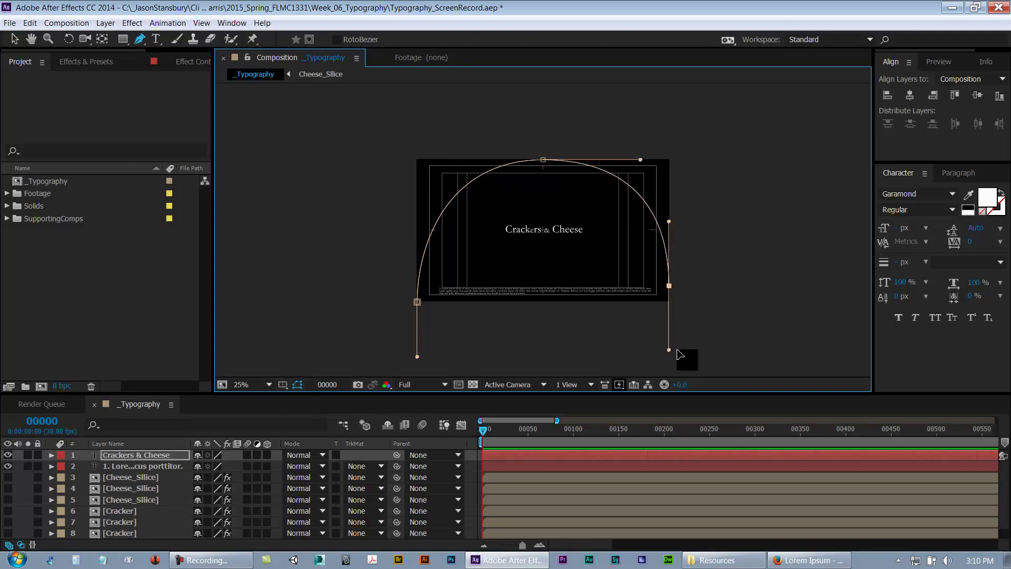
Step: Level the arch's right end and move the whole arch down beneath the title
{"action": "key", "text": "v"}
{"action": "left_click_drag", "start_coordinate": [669, 287], "coordinate": [671, 305]}
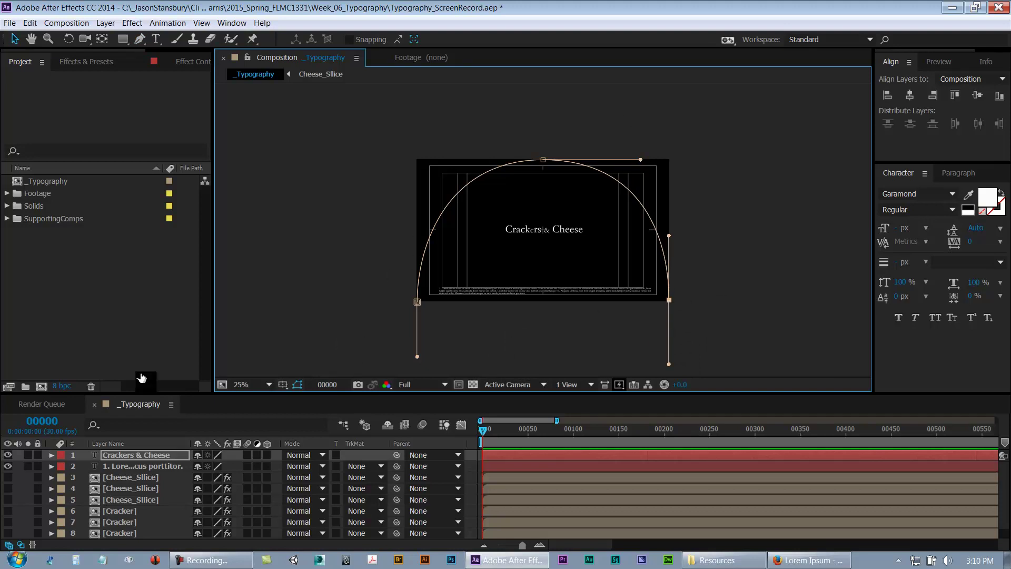
{"action": "left_click", "coordinate": [120, 466]}
{"action": "left_click", "coordinate": [121, 455]}
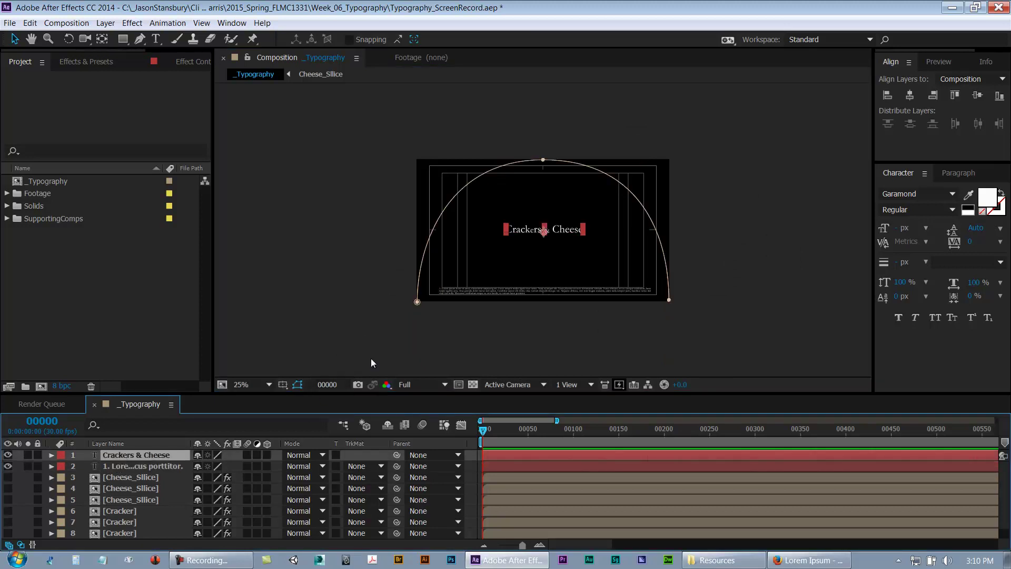
{"action": "double_click", "coordinate": [500, 170]}
{"action": "left_click_drag", "start_coordinate": [526, 192], "coordinate": [529, 261]}
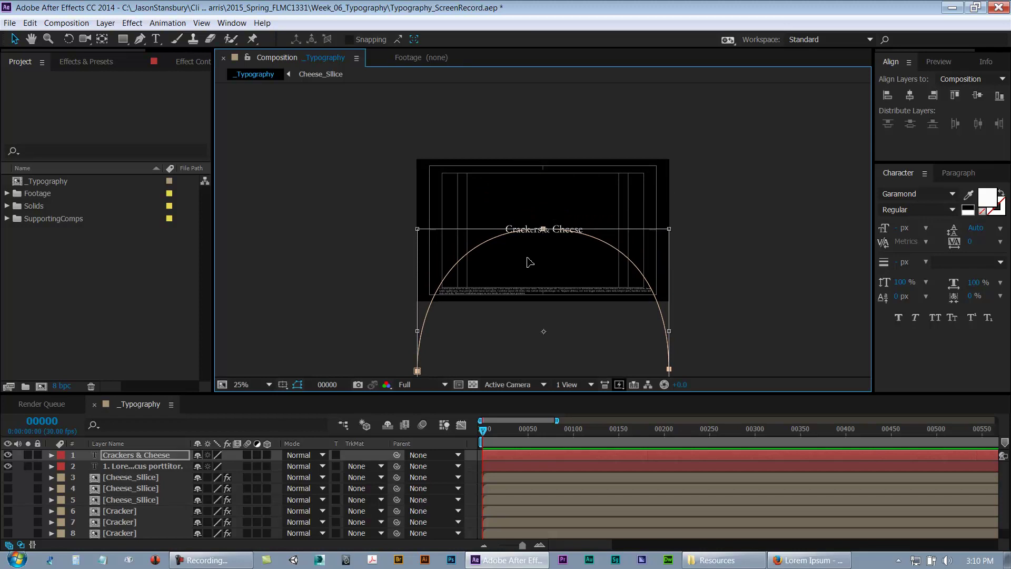
{"action": "key", "text": "period"}
{"action": "key", "text": "period"}
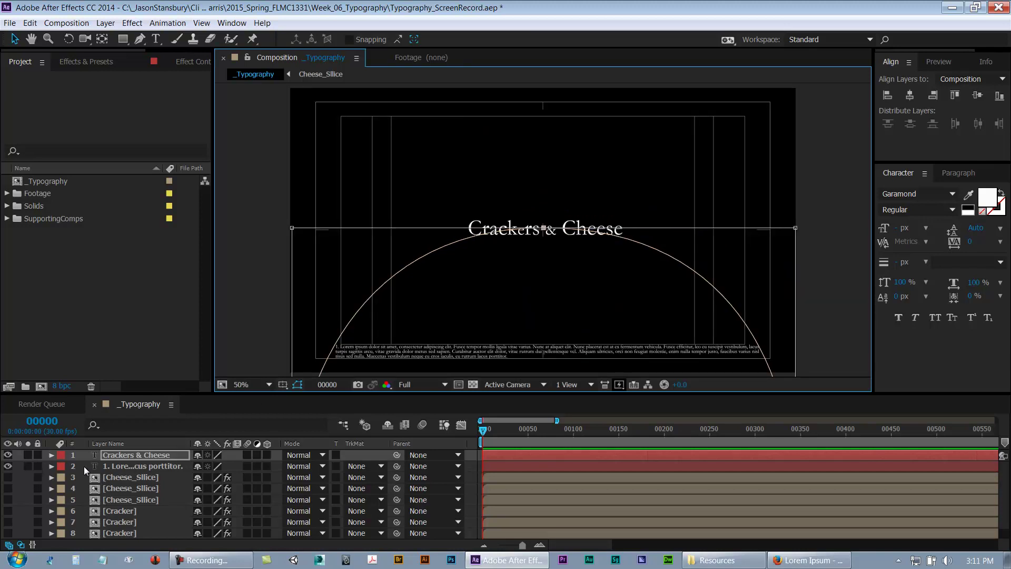
{"action": "left_click", "coordinate": [51, 455]}
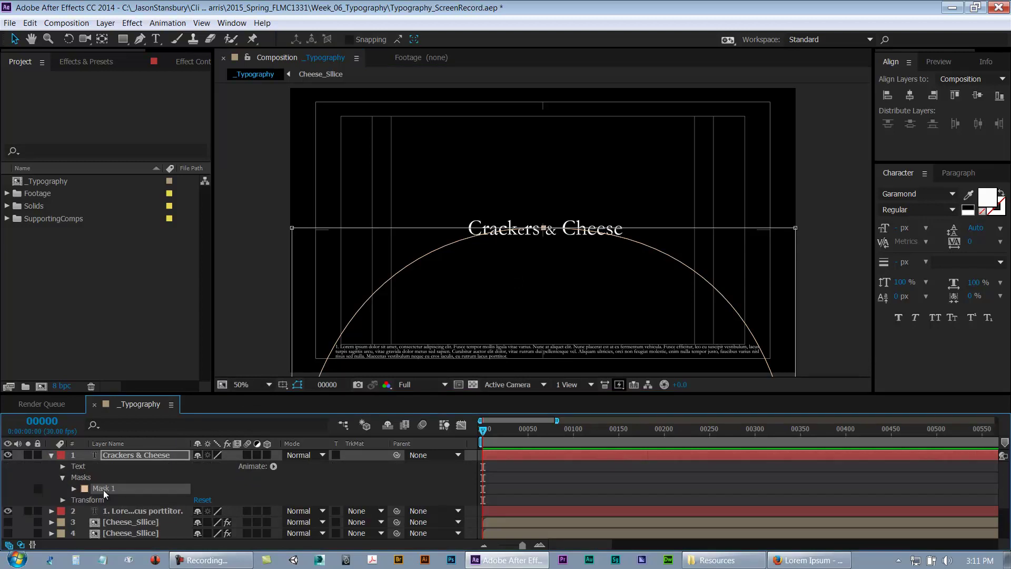
Step: Rename Mask 1 to 'Text_Curve'
{"action": "key", "text": "Return"}
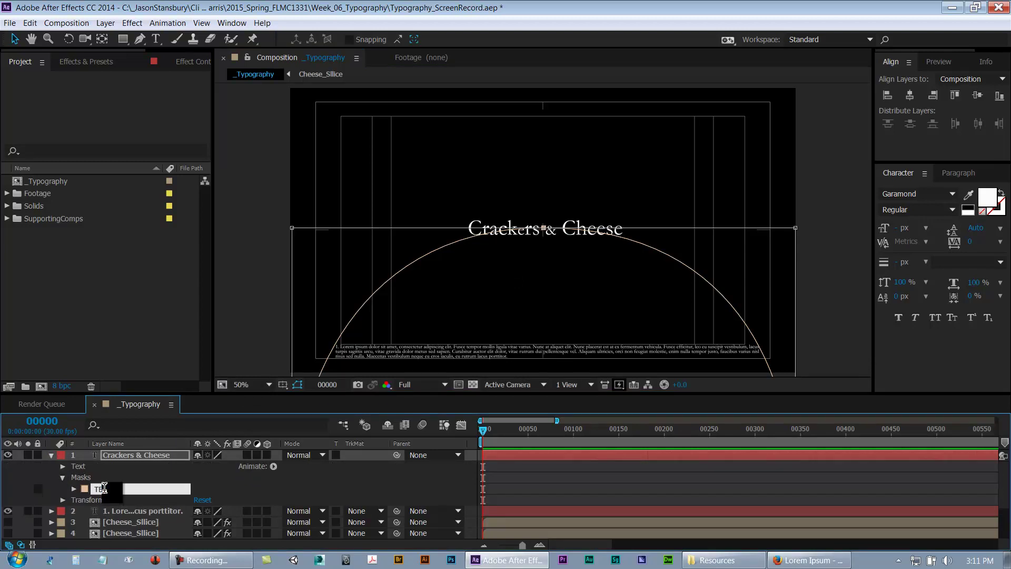
{"action": "type", "text": "Text_Curve"}
{"action": "key", "text": "Return"}
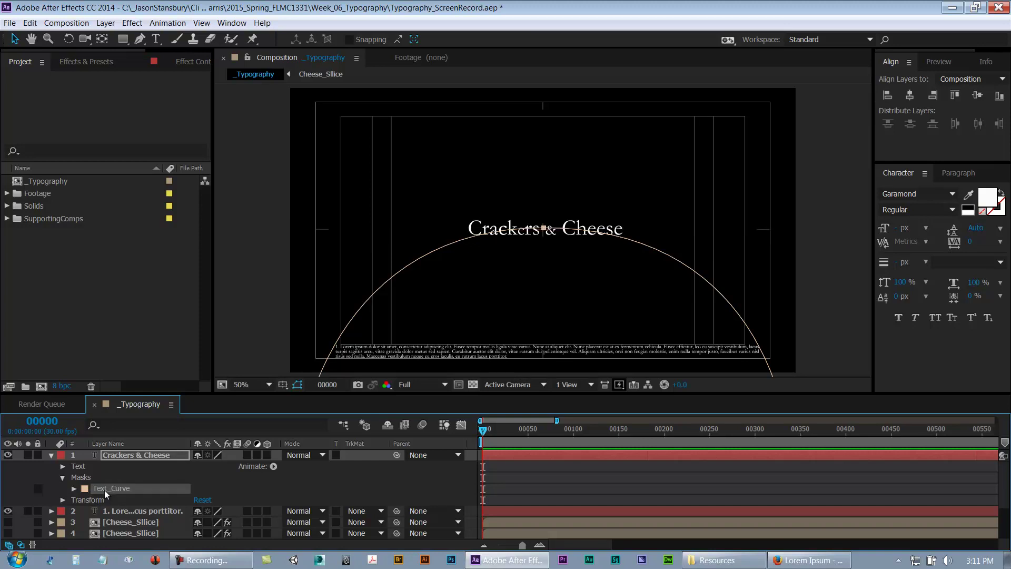
{"action": "left_click", "coordinate": [62, 477]}
Step: Set the title's Path Options > Path to Text_Curve so it bends along the arch
{"action": "left_click", "coordinate": [62, 467]}
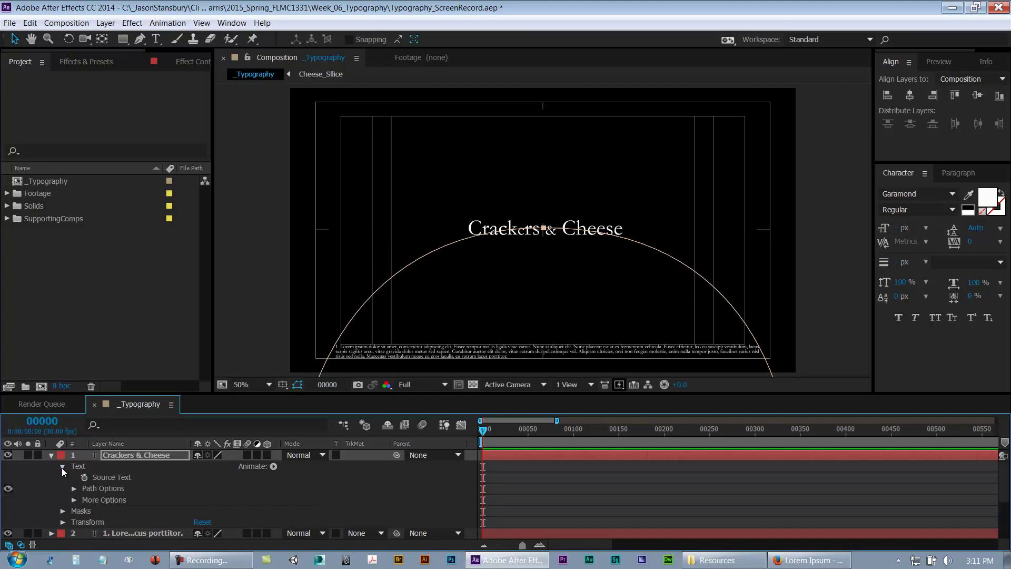
{"action": "left_click", "coordinate": [74, 488]}
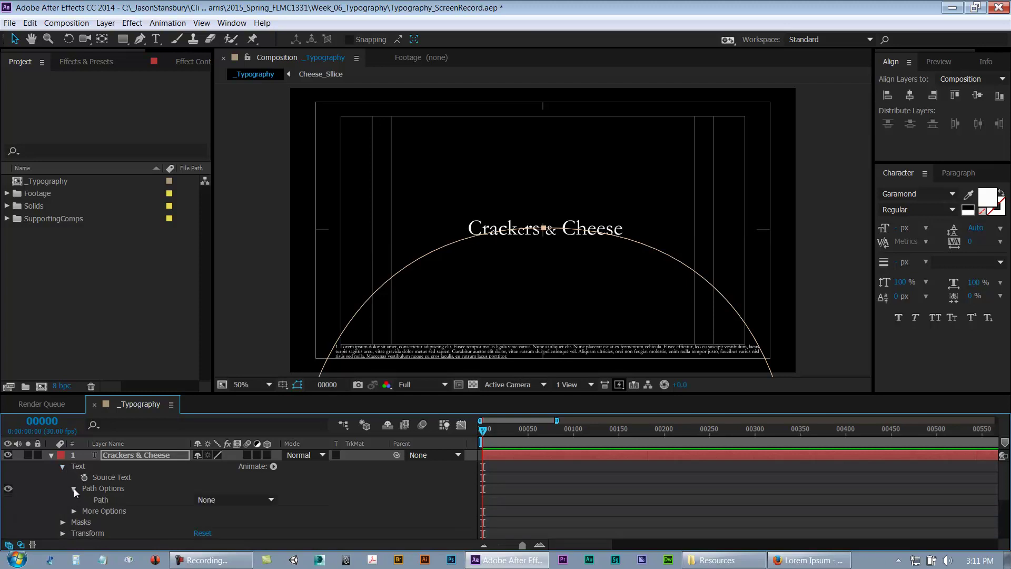
{"action": "left_click", "coordinate": [112, 500]}
{"action": "left_click", "coordinate": [216, 500]}
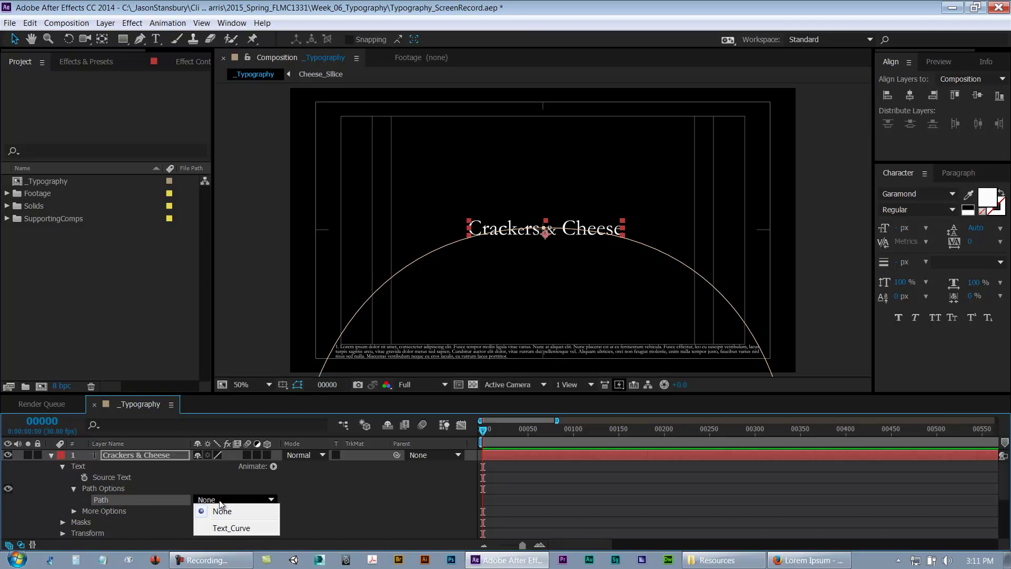
{"action": "left_click", "coordinate": [221, 527]}
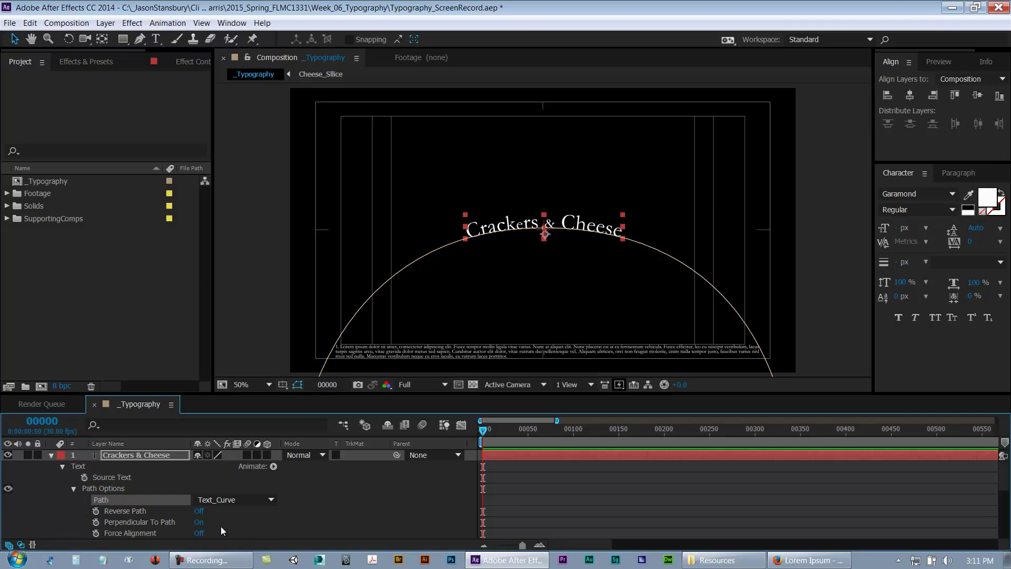
{"action": "left_click", "coordinate": [51, 454]}
{"action": "left_click", "coordinate": [105, 468]}
{"action": "left_click", "coordinate": [141, 456]}
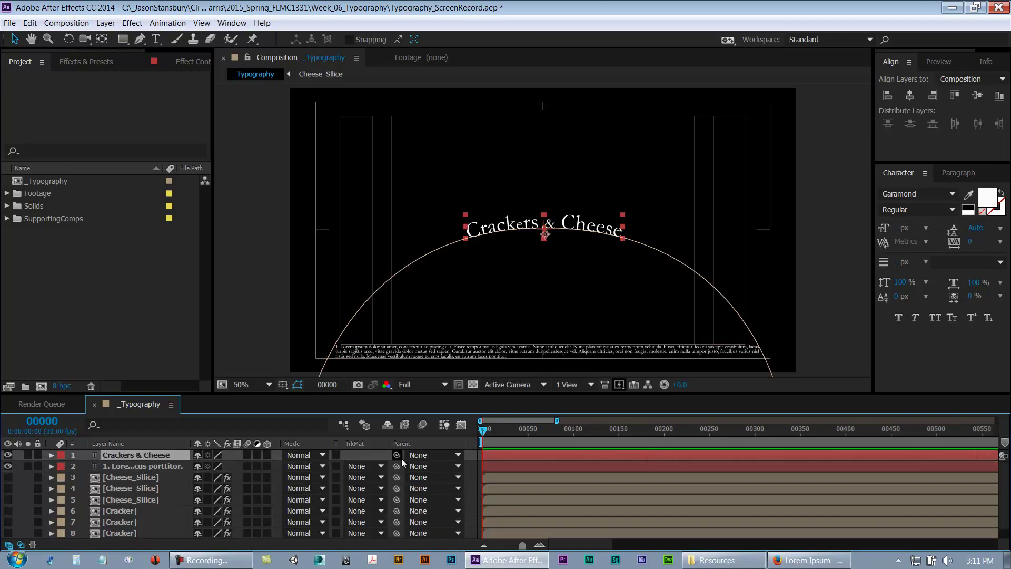
Step: Scrub the title's font size in the Character panel up to 133 px
{"action": "key", "text": "slash"}
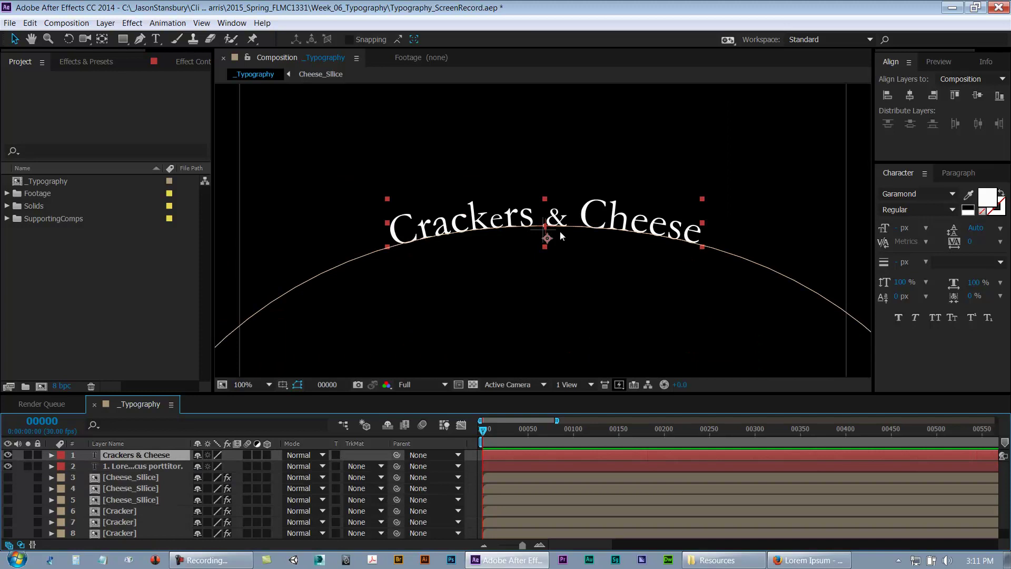
{"action": "key", "text": "comma"}
{"action": "left_click", "coordinate": [132, 467]}
{"action": "left_click", "coordinate": [140, 456]}
{"action": "left_click_drag", "start_coordinate": [898, 232], "coordinate": [974, 227]}
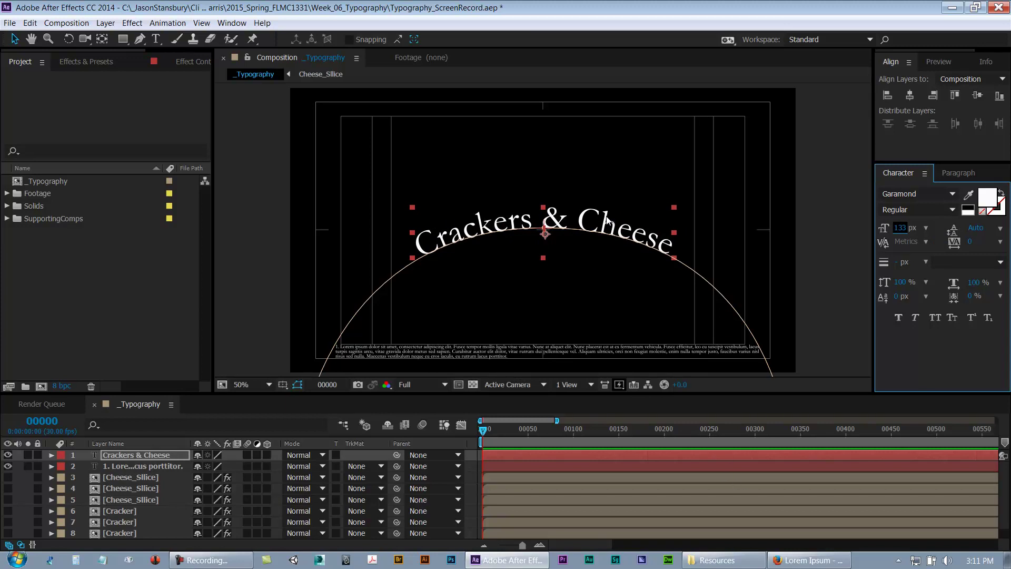
Step: Replace the whole arched title line with 'Cheese & Crackers'
{"action": "left_click", "coordinate": [581, 226]}
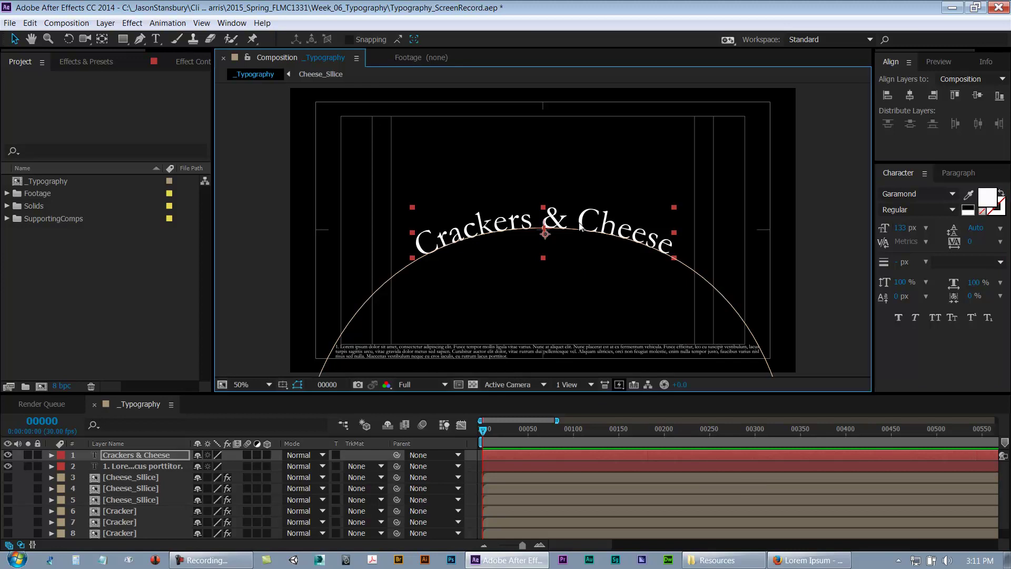
{"action": "double_click", "coordinate": [580, 226]}
{"action": "left_click", "coordinate": [582, 226]}
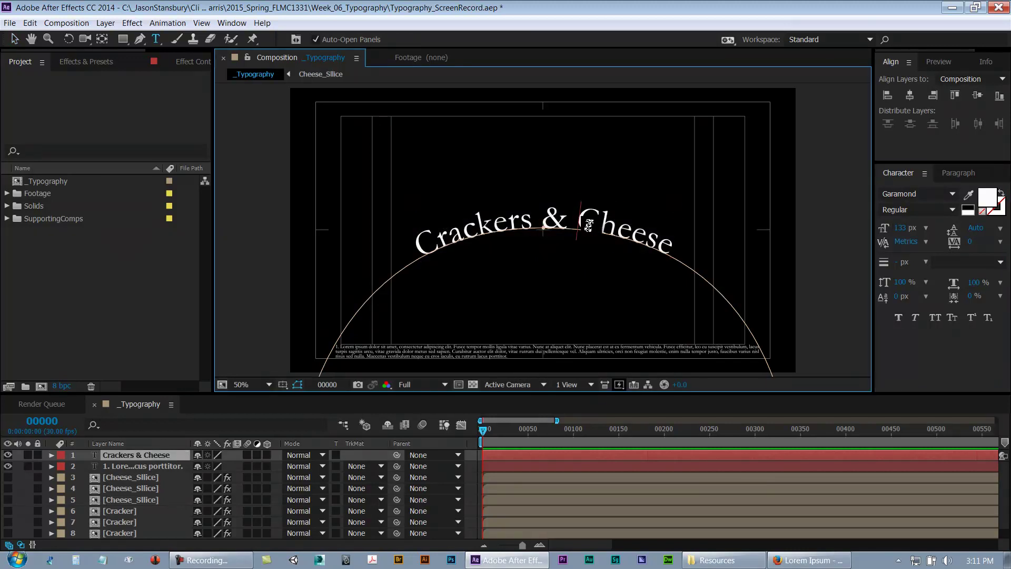
{"action": "left_click_drag", "start_coordinate": [674, 243], "coordinate": [392, 241]}
{"action": "type", "text": "Che"}
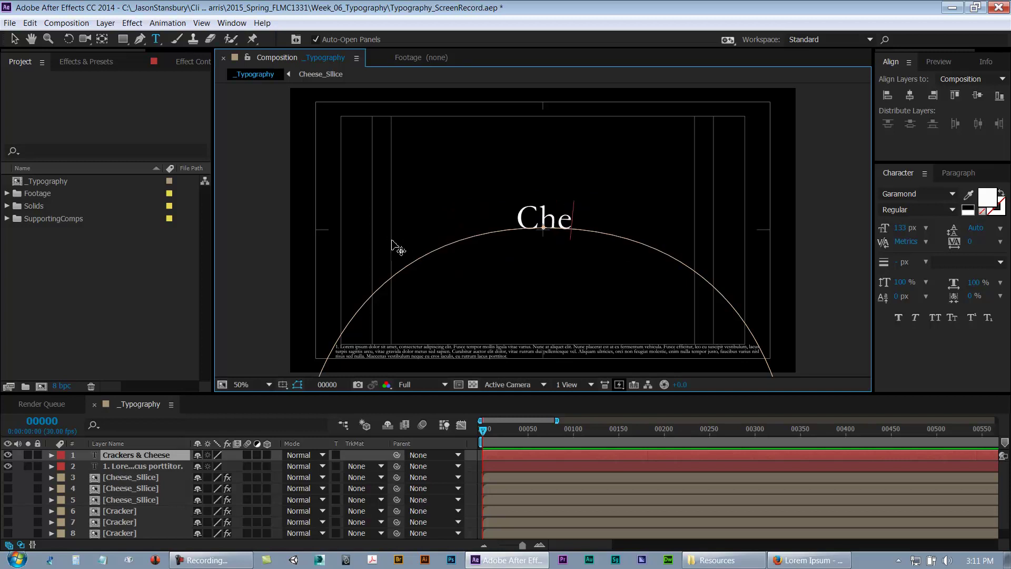
{"action": "type", "text": "ese & Crackers"}
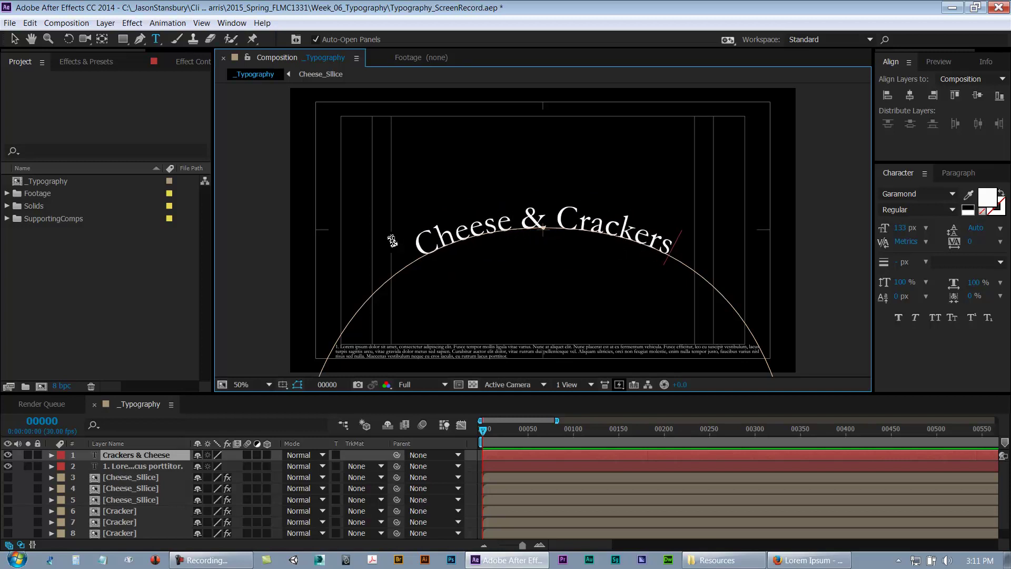
{"action": "left_click", "coordinate": [14, 39]}
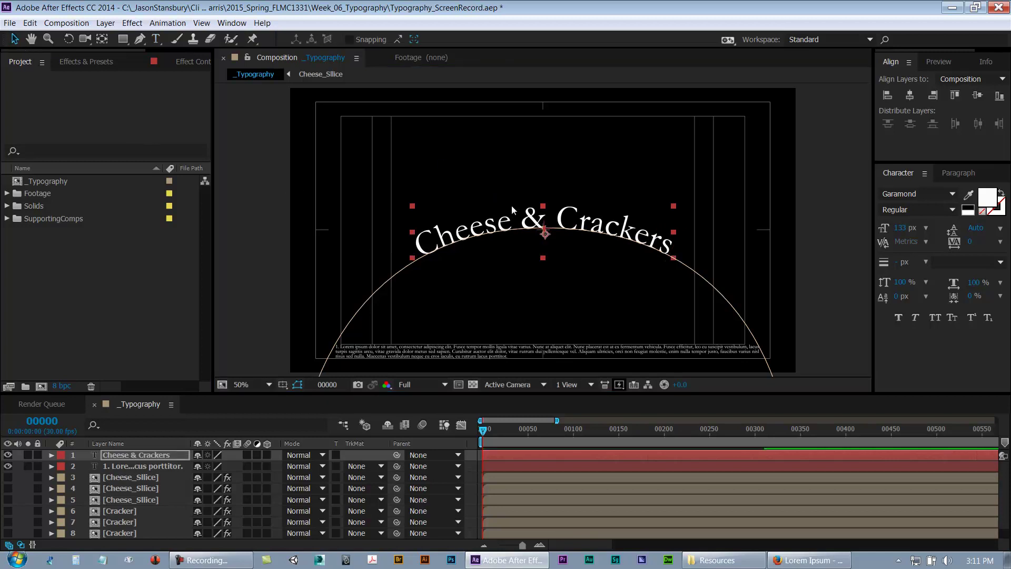
{"action": "double_click", "coordinate": [555, 221]}
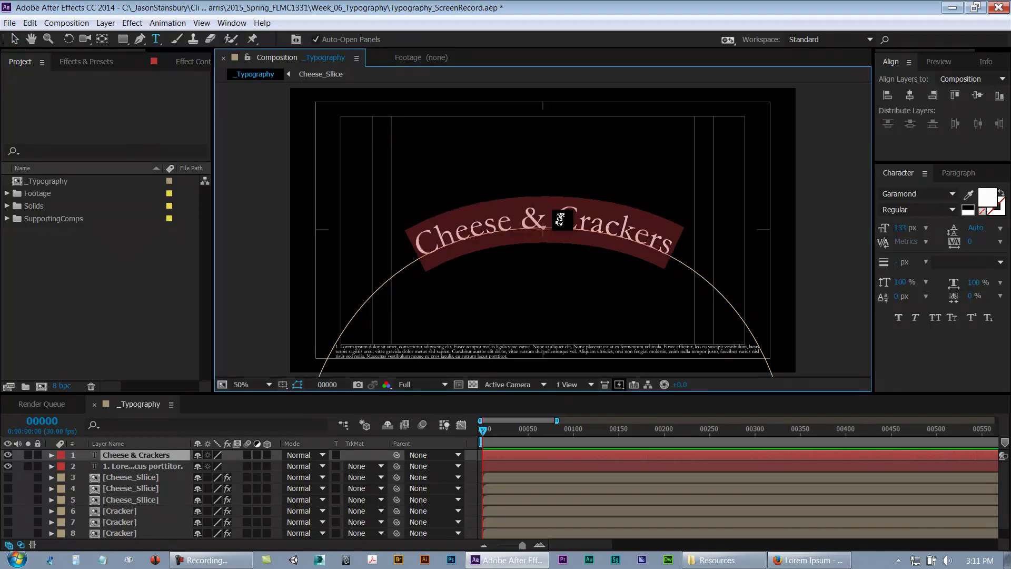
Step: Add line breaks around '&' so the title stacks as Cheese / & / Crackers
{"action": "left_click", "coordinate": [562, 234]}
{"action": "key", "text": "Return"}
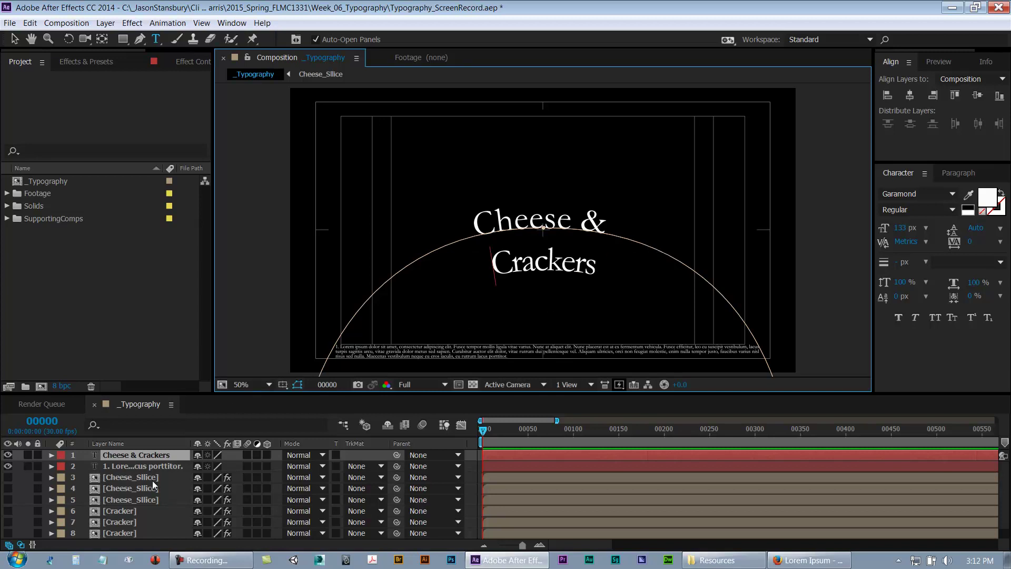
{"action": "left_click", "coordinate": [131, 457]}
{"action": "left_click", "coordinate": [132, 466]}
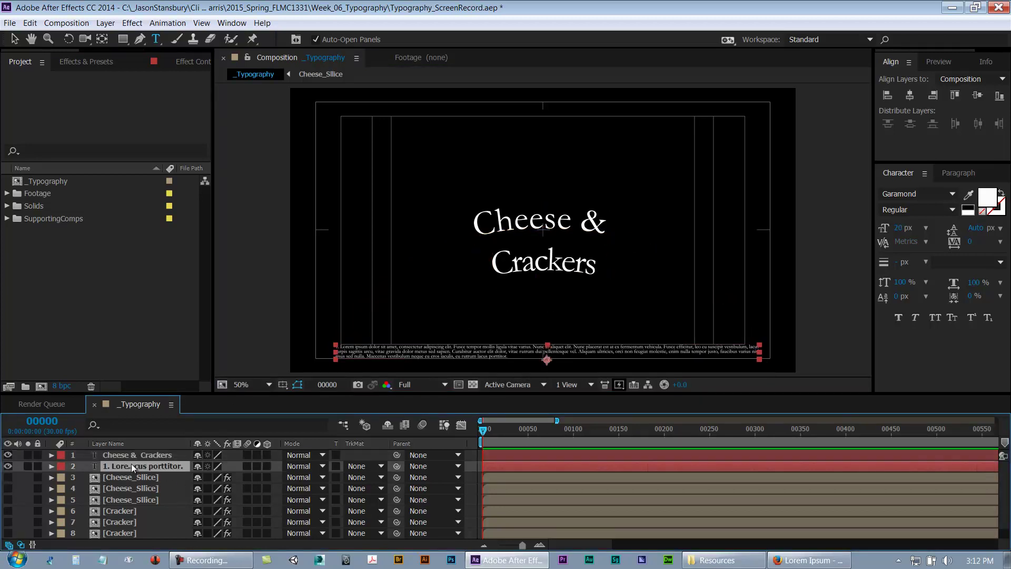
{"action": "left_click", "coordinate": [129, 457]}
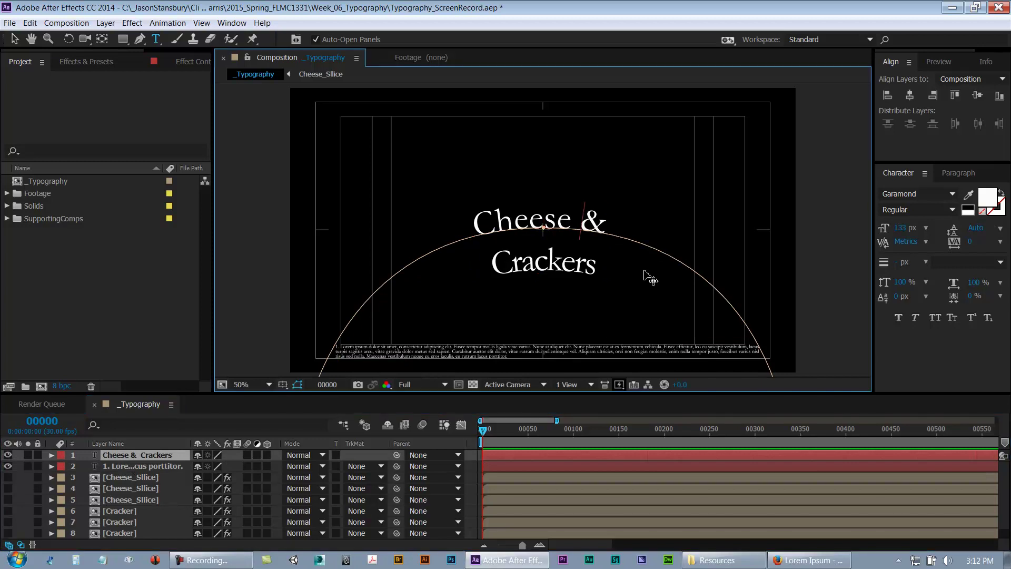
{"action": "key", "text": "Return"}
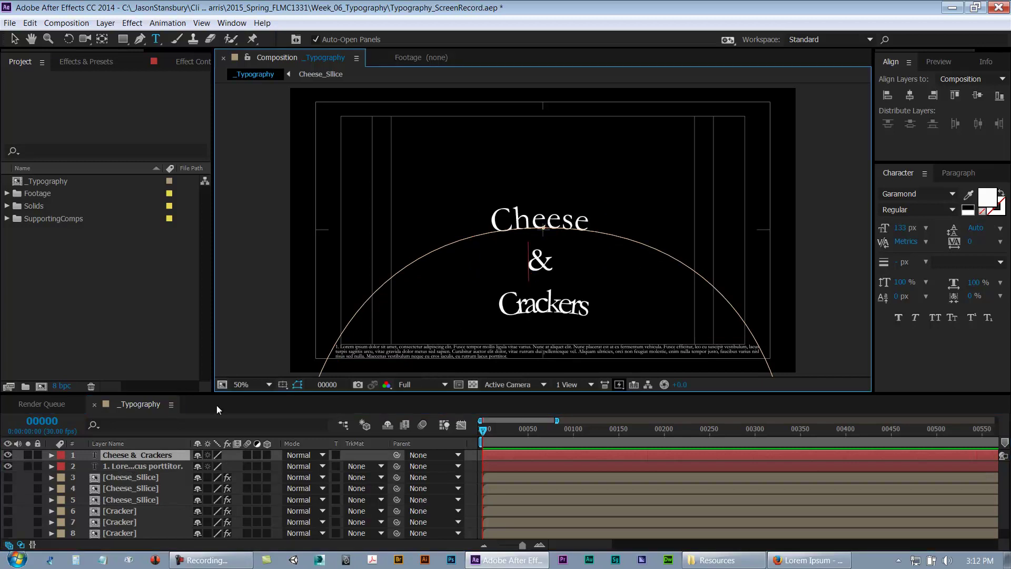
{"action": "left_click", "coordinate": [125, 467]}
{"action": "left_click", "coordinate": [149, 453]}
{"action": "left_click", "coordinate": [15, 40]}
{"action": "scroll", "coordinate": [550, 265], "scroll_direction": "up", "scroll_amount": 2}
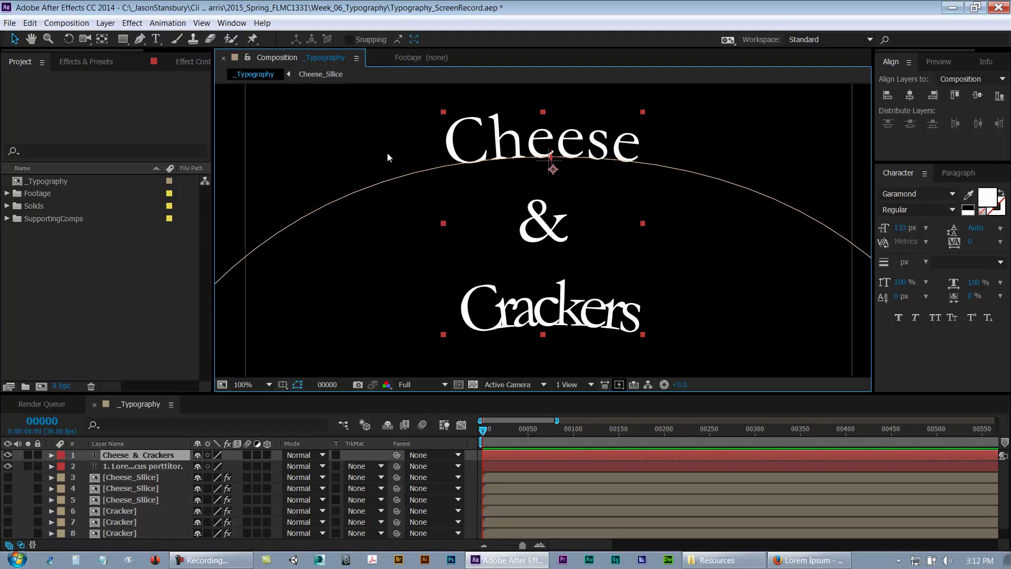
Step: Select the line break and ampersand and try increasing their line spacing
{"action": "left_click", "coordinate": [155, 39]}
{"action": "left_click", "coordinate": [637, 177]}
{"action": "left_click_drag", "start_coordinate": [637, 177], "coordinate": [573, 228]}
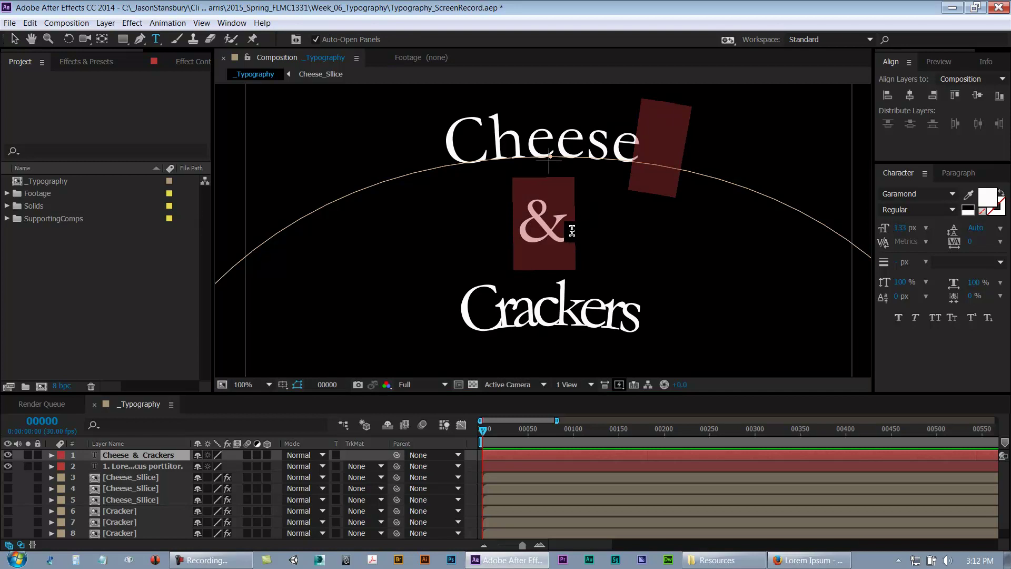
{"action": "left_click", "coordinate": [975, 228]}
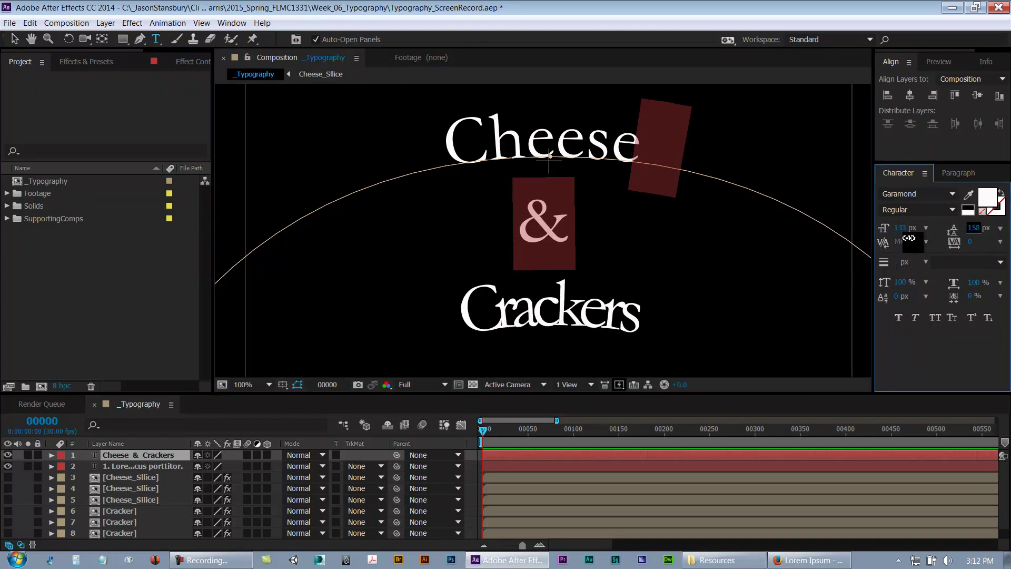
{"action": "left_click_drag", "start_coordinate": [548, 274], "coordinate": [568, 266]}
{"action": "left_click", "coordinate": [556, 226]}
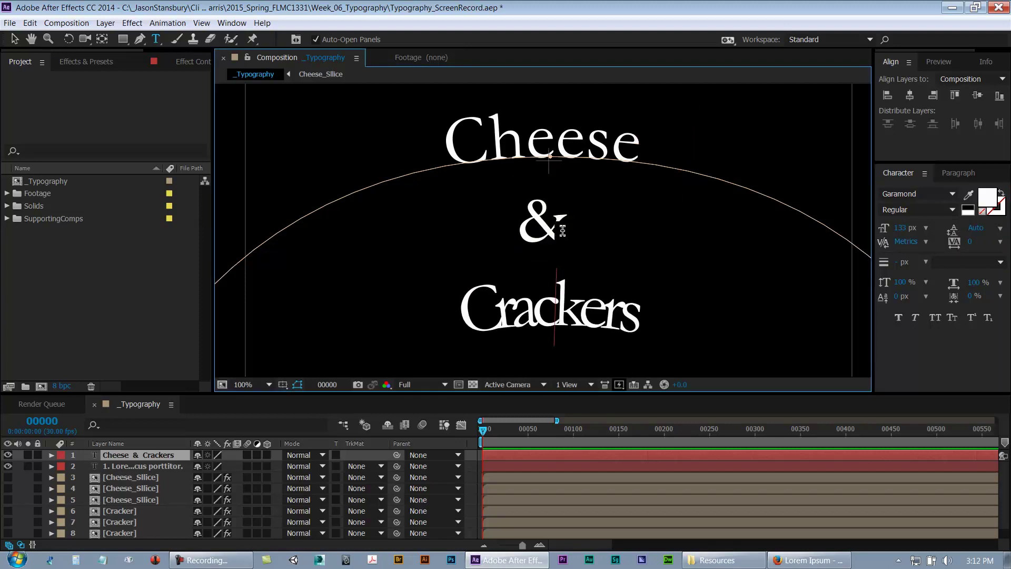
{"action": "left_click", "coordinate": [1000, 234]}
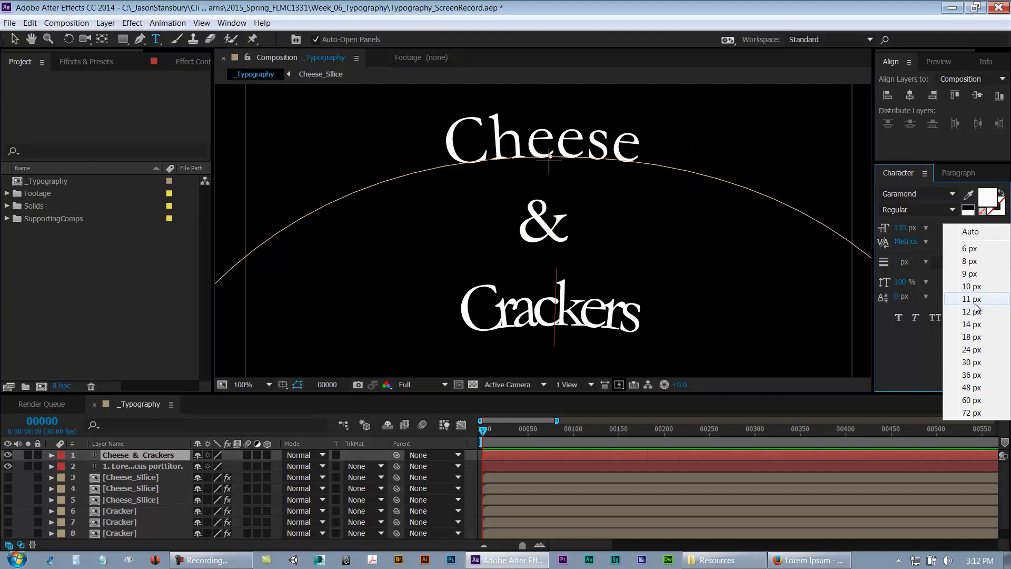
{"action": "left_click", "coordinate": [983, 236]}
Step: Put the ampersand back on its own line and shrink it to 37 px
{"action": "left_click", "coordinate": [520, 221]}
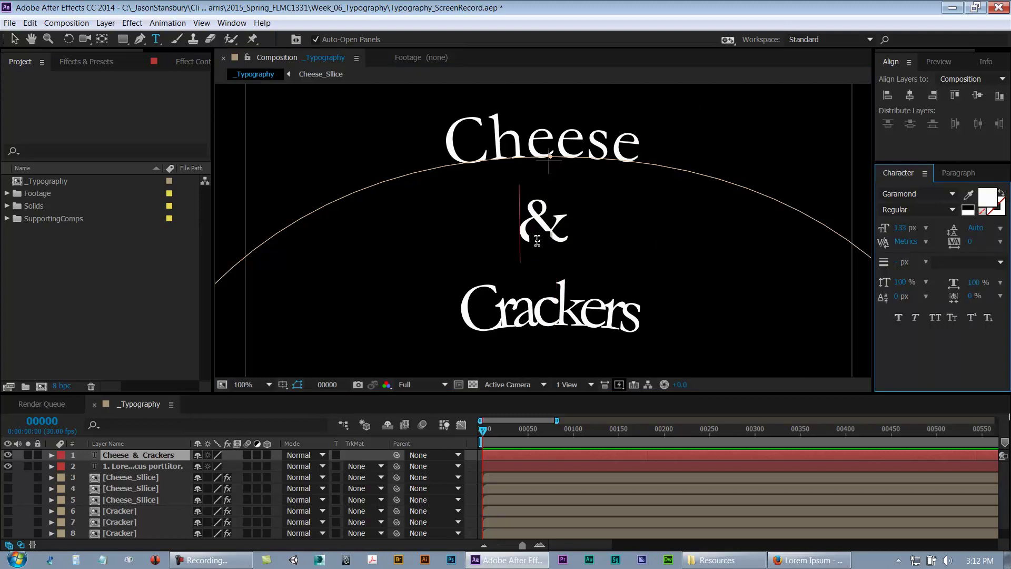
{"action": "key", "text": "BackSpace"}
{"action": "key", "text": "Return"}
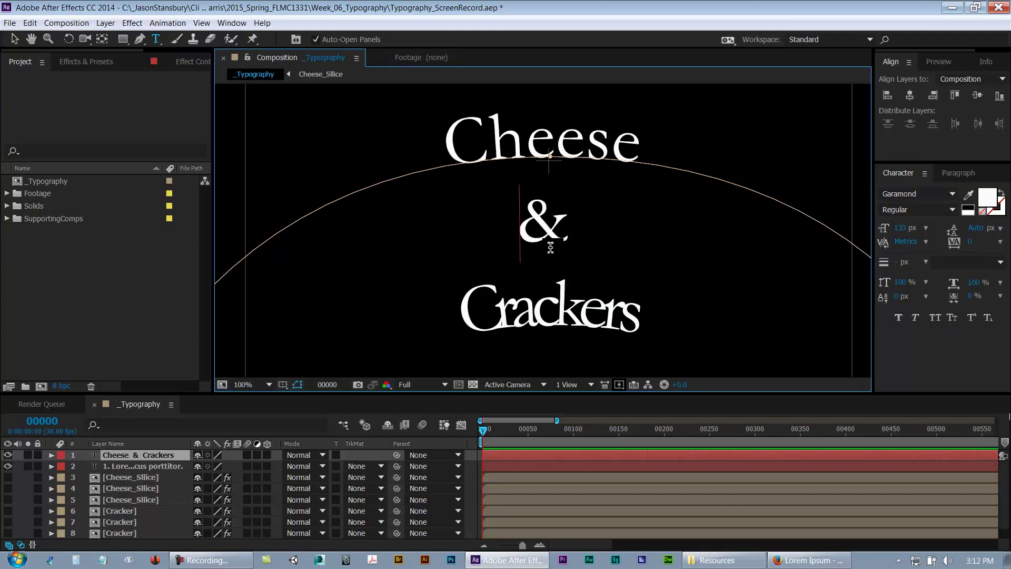
{"action": "left_click_drag", "start_coordinate": [563, 227], "coordinate": [498, 224]}
{"action": "left_click", "coordinate": [901, 228]}
{"action": "left_click_drag", "start_coordinate": [904, 232], "coordinate": [844, 237]}
Step: Enlarge the ampersand to 60 px and settle the line spacing at 72 px
{"action": "left_click_drag", "start_coordinate": [626, 138], "coordinate": [613, 229]}
{"action": "left_click_drag", "start_coordinate": [970, 230], "coordinate": [937, 229]}
{"action": "left_click_drag", "start_coordinate": [536, 175], "coordinate": [547, 183]}
{"action": "left_click_drag", "start_coordinate": [898, 229], "coordinate": [922, 232]}
{"action": "left_click_drag", "start_coordinate": [660, 139], "coordinate": [590, 174]}
{"action": "left_click_drag", "start_coordinate": [971, 228], "coordinate": [977, 229]}
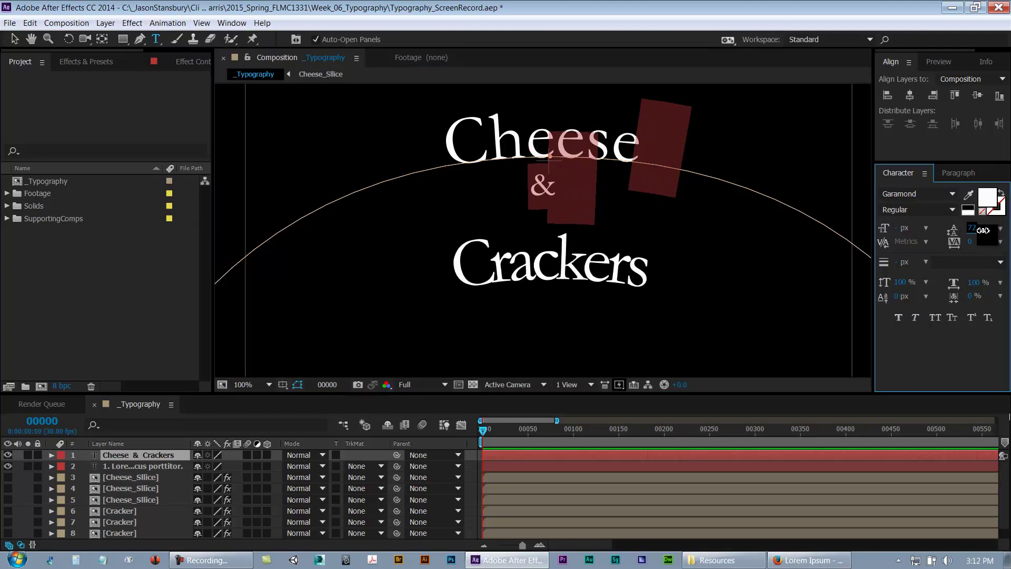
{"action": "left_click", "coordinate": [599, 169]}
Step: Tighten line spacing so Crackers moves up, setting the ampersand line's leading to 0
{"action": "left_click_drag", "start_coordinate": [545, 194], "coordinate": [656, 255]}
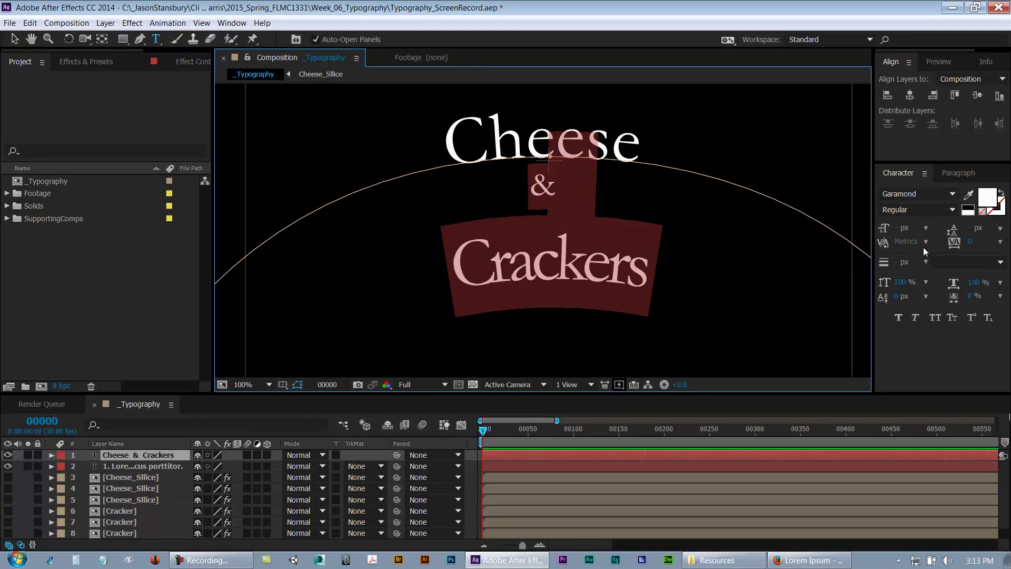
{"action": "left_click_drag", "start_coordinate": [968, 230], "coordinate": [970, 229]}
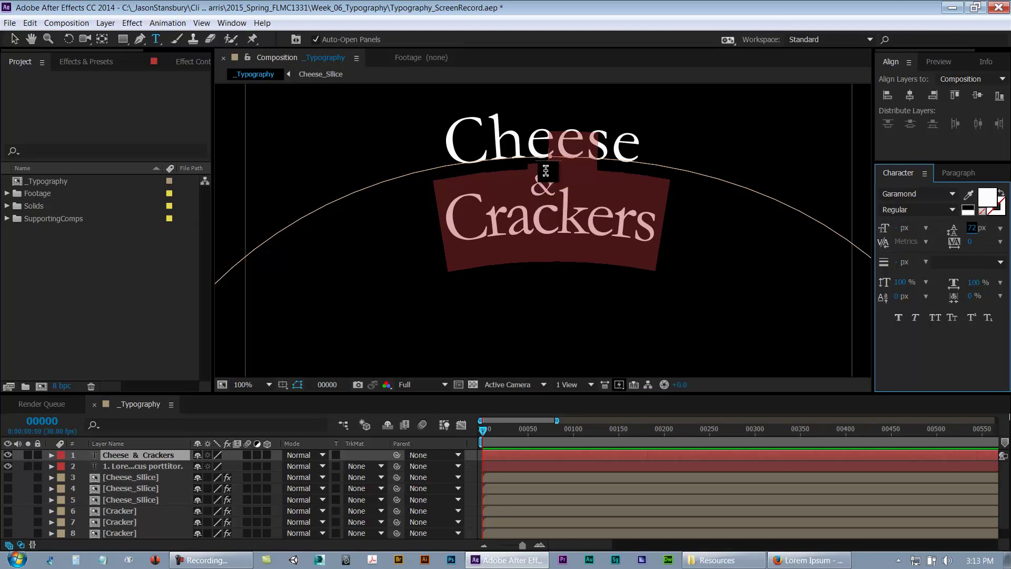
{"action": "left_click", "coordinate": [556, 190]}
{"action": "left_click", "coordinate": [637, 150]}
{"action": "left_click_drag", "start_coordinate": [637, 150], "coordinate": [536, 172]}
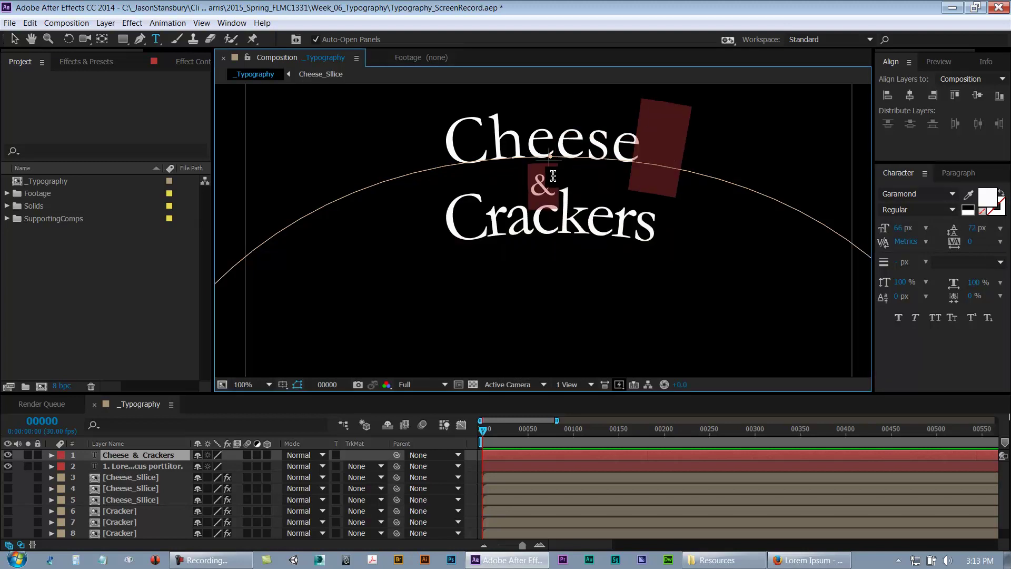
{"action": "left_click", "coordinate": [972, 228]}
{"action": "type", "text": "0"}
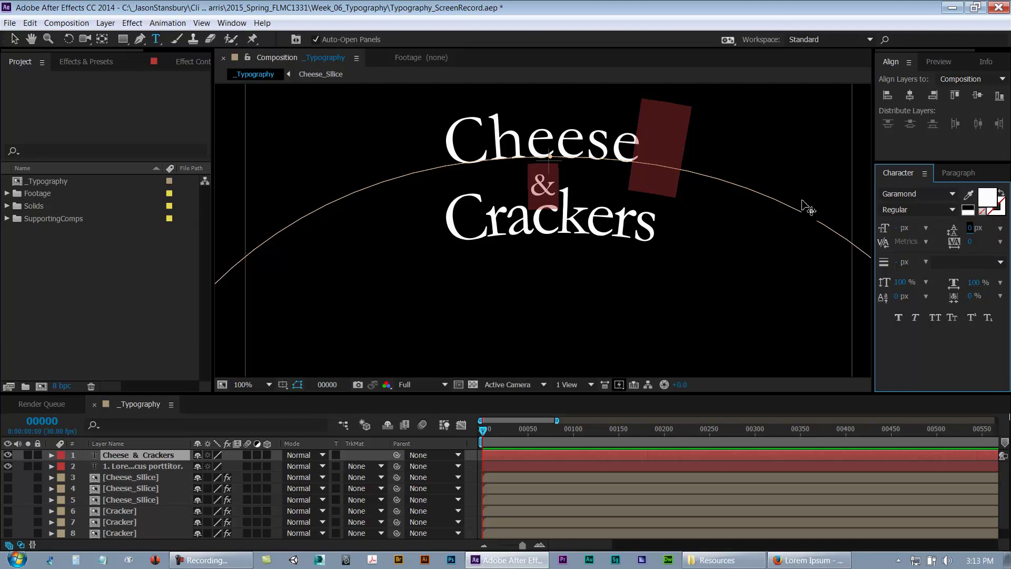
{"action": "left_click", "coordinate": [620, 145]}
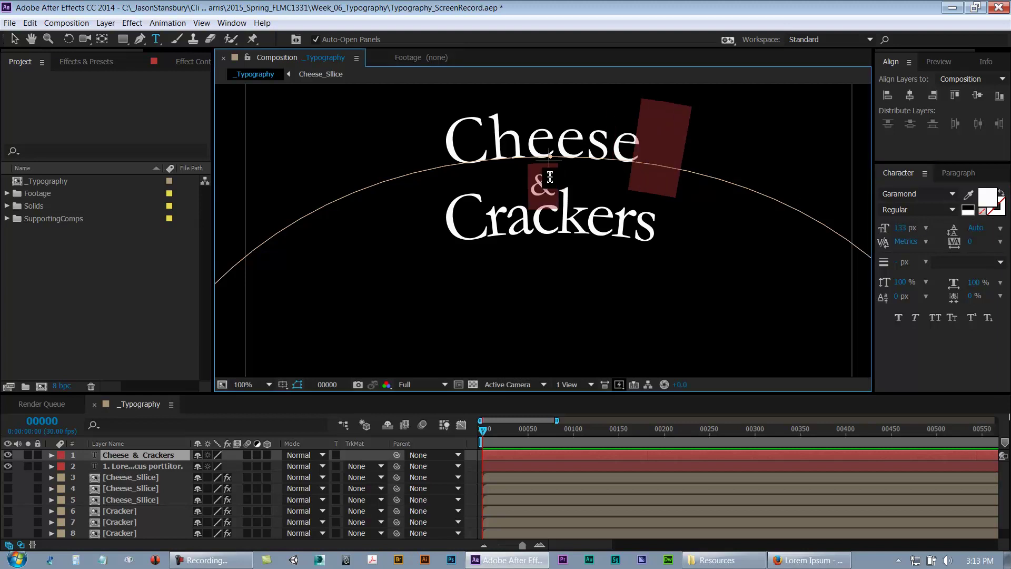
Step: Raise the ampersand line's leading to 17 px
{"action": "left_click", "coordinate": [552, 196]}
{"action": "left_click", "coordinate": [975, 227]}
{"action": "left_click_drag", "start_coordinate": [926, 232], "coordinate": [817, 236]}
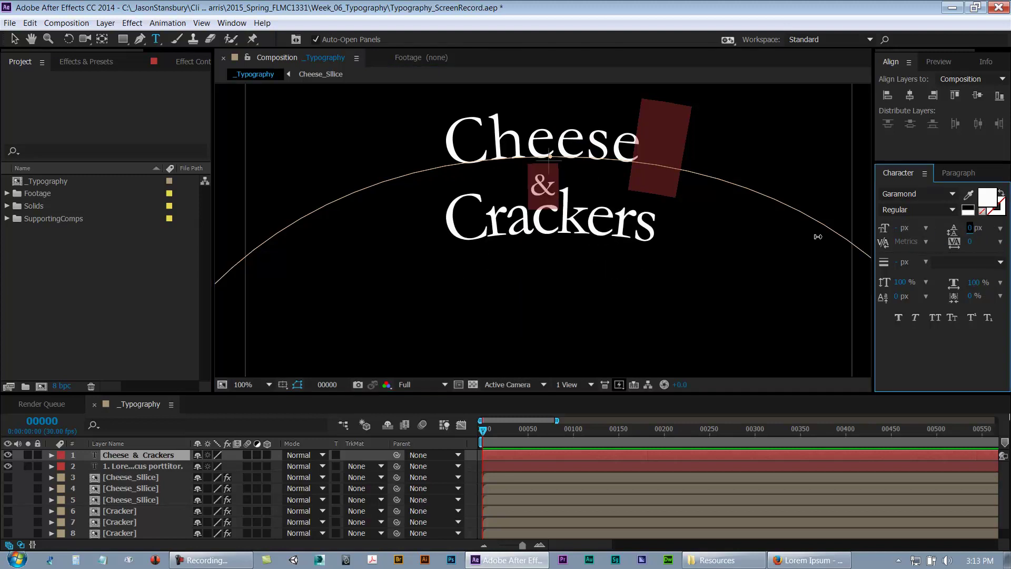
{"action": "left_click", "coordinate": [533, 242]}
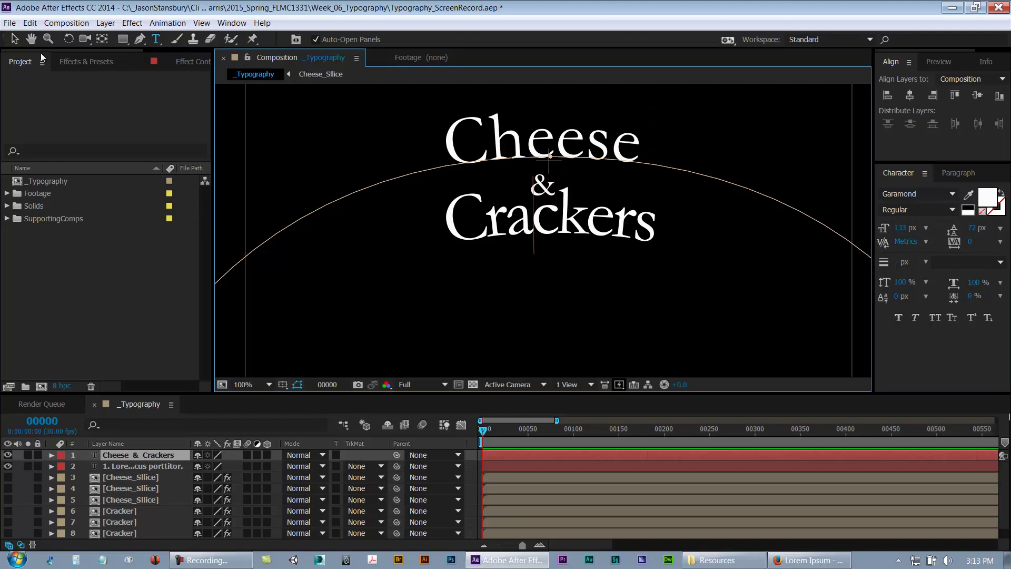
Step: Centre the Cheese & Crackers title horizontally and vertically in the composition
{"action": "key", "text": "Escape"}
{"action": "key", "text": "v"}
{"action": "key", "text": "comma"}
{"action": "key", "text": "period"}
{"action": "key", "text": "comma"}
{"action": "key", "text": "apostrophe"}
{"action": "left_click", "coordinate": [147, 465]}
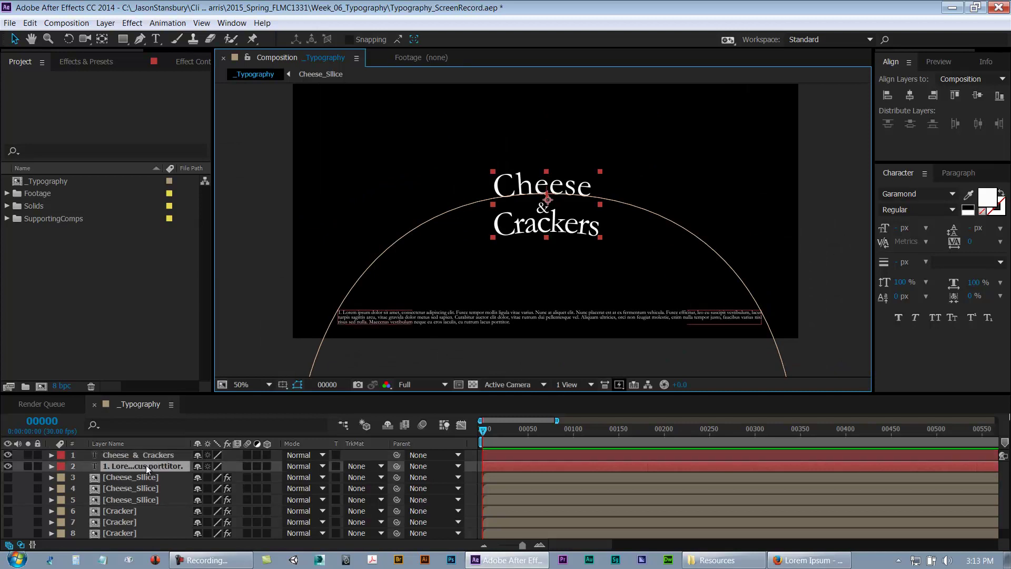
{"action": "key", "text": "comma"}
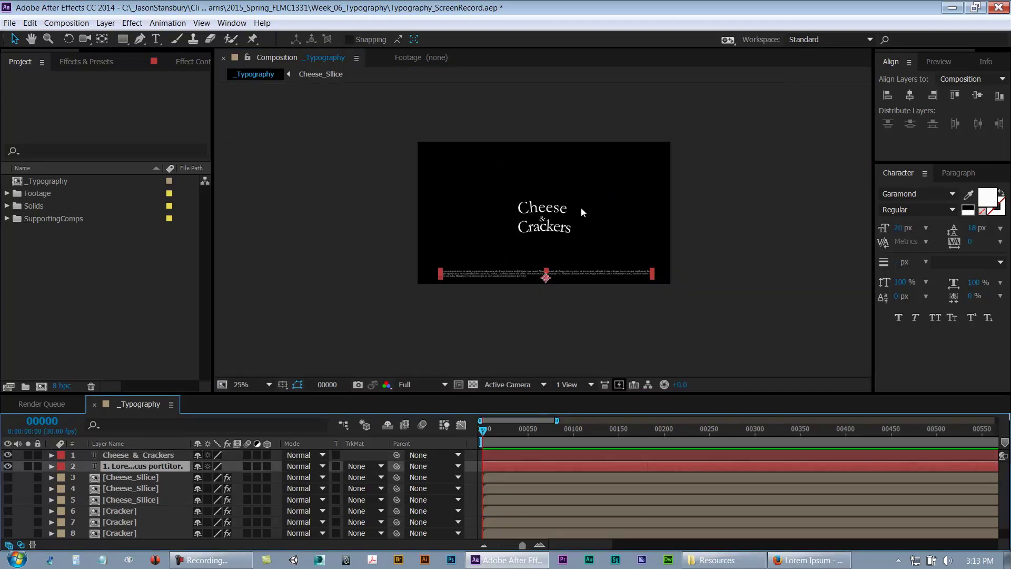
{"action": "left_click", "coordinate": [133, 456]}
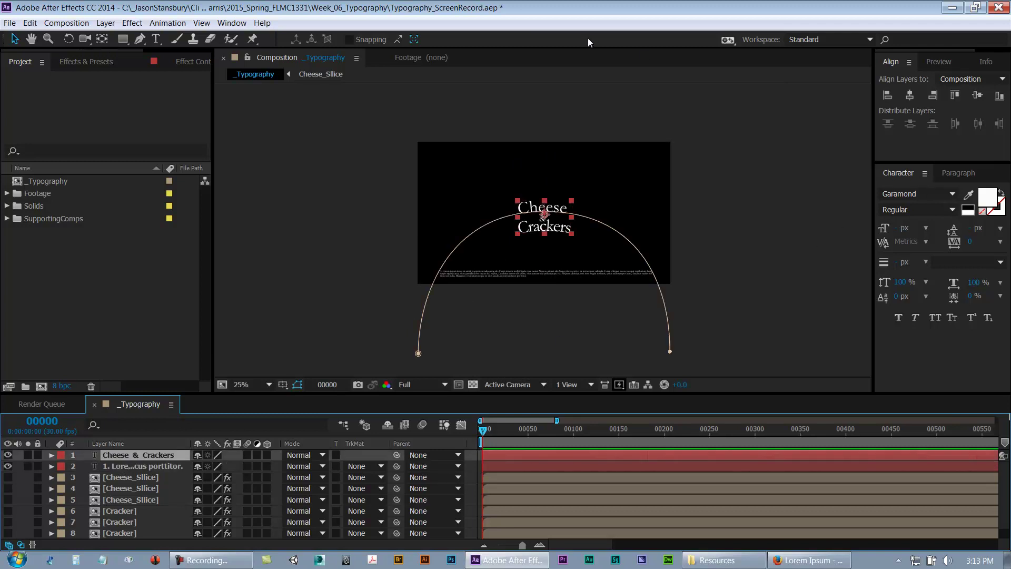
{"action": "left_click", "coordinate": [911, 96]}
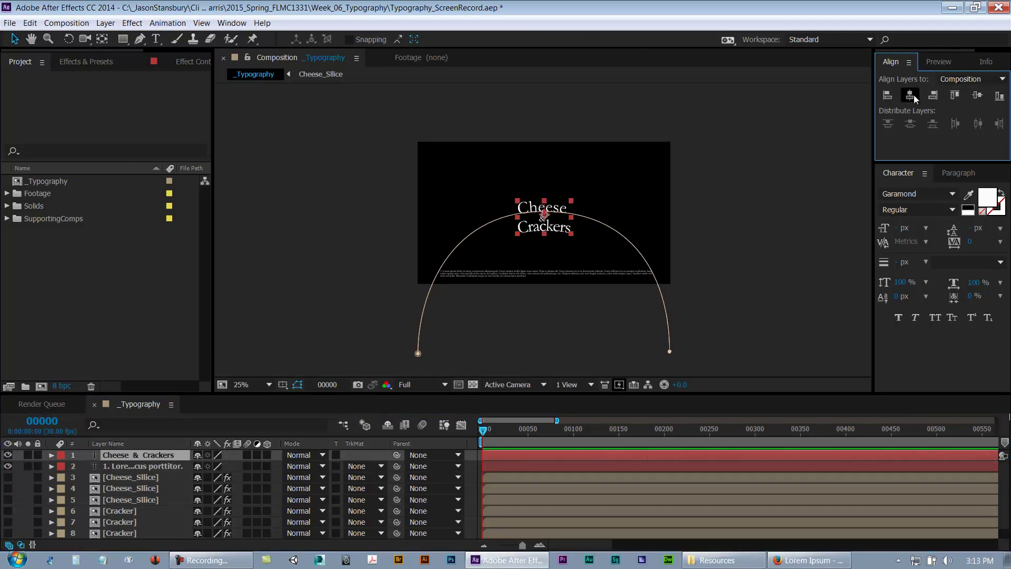
{"action": "left_click", "coordinate": [977, 95]}
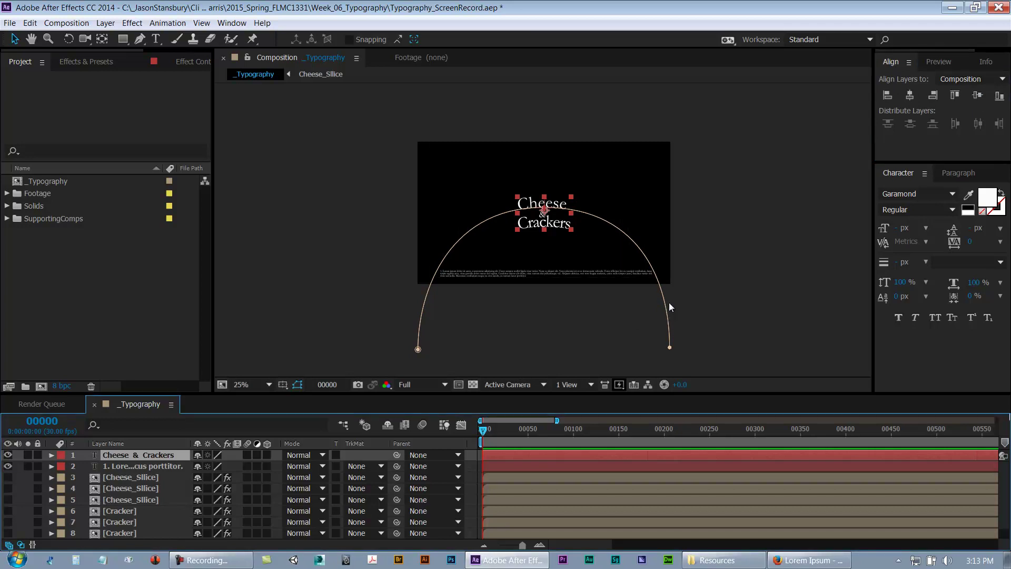
Step: Save the project and pan the view to centre the title
{"action": "key", "text": "period"}
{"action": "key", "text": "apostrophe"}
{"action": "key", "text": "apostrophe"}
{"action": "left_click", "coordinate": [123, 467]}
{"action": "left_click", "coordinate": [118, 456]}
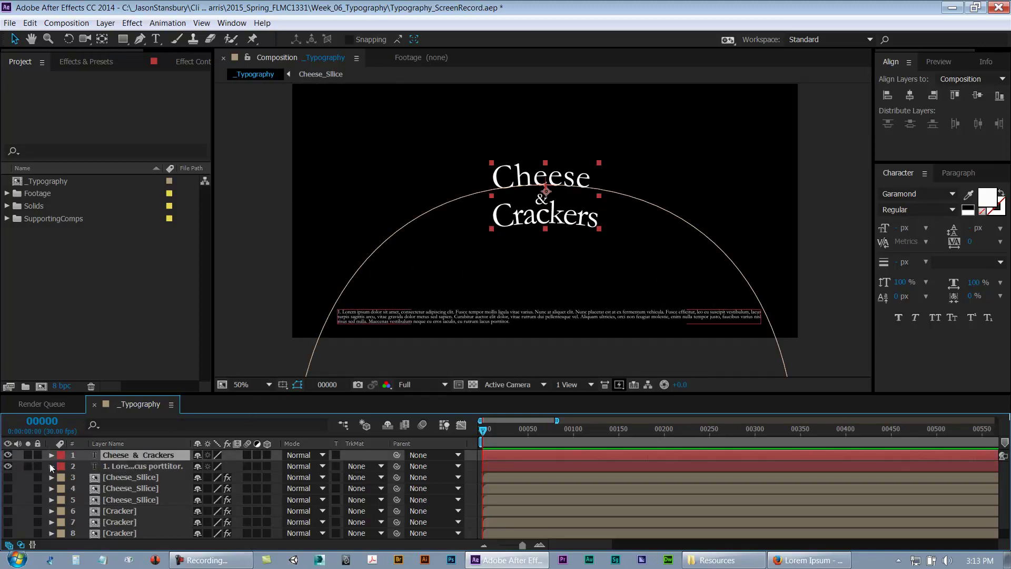
{"action": "key", "text": "ctrl+s"}
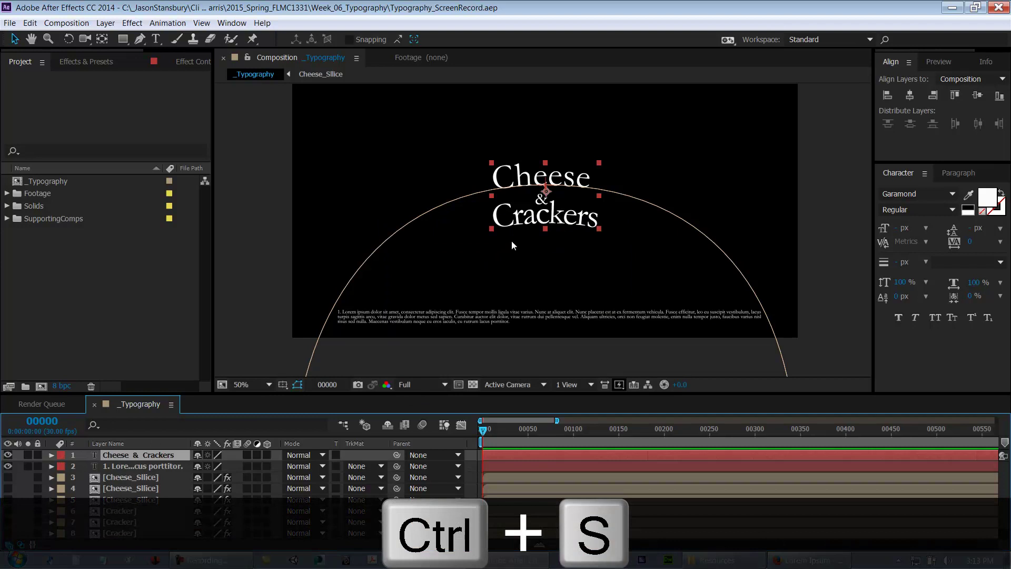
{"action": "scroll", "coordinate": [510, 242], "scroll_direction": "up", "scroll_amount": 2}
{"action": "key", "text": "h"}
{"action": "left_click_drag", "start_coordinate": [567, 251], "coordinate": [574, 311]}
{"action": "key", "text": "v"}
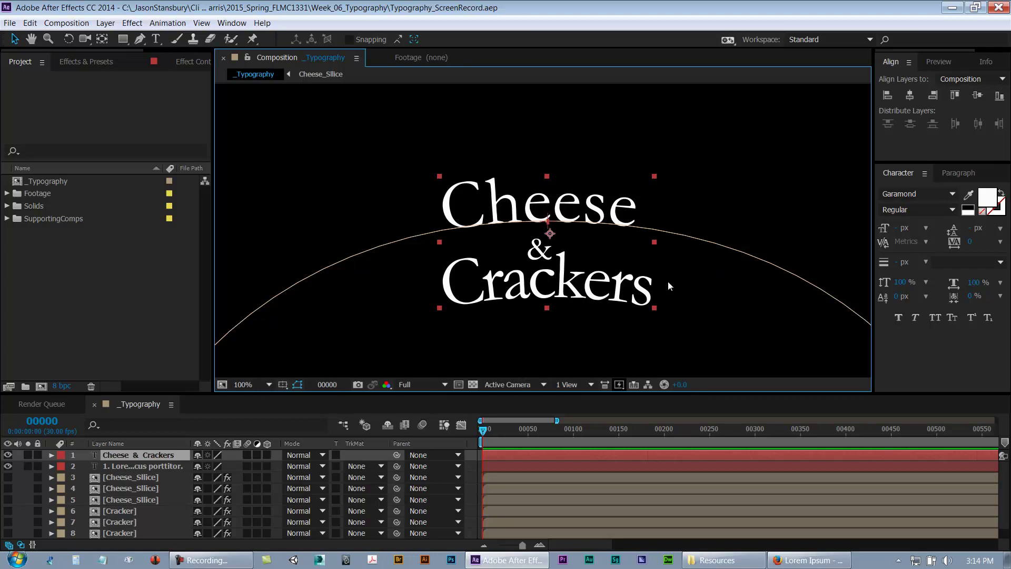
Step: Kern the C–h pair in Cheese, trying values between -40 and -80
{"action": "triple_click", "coordinate": [520, 225]}
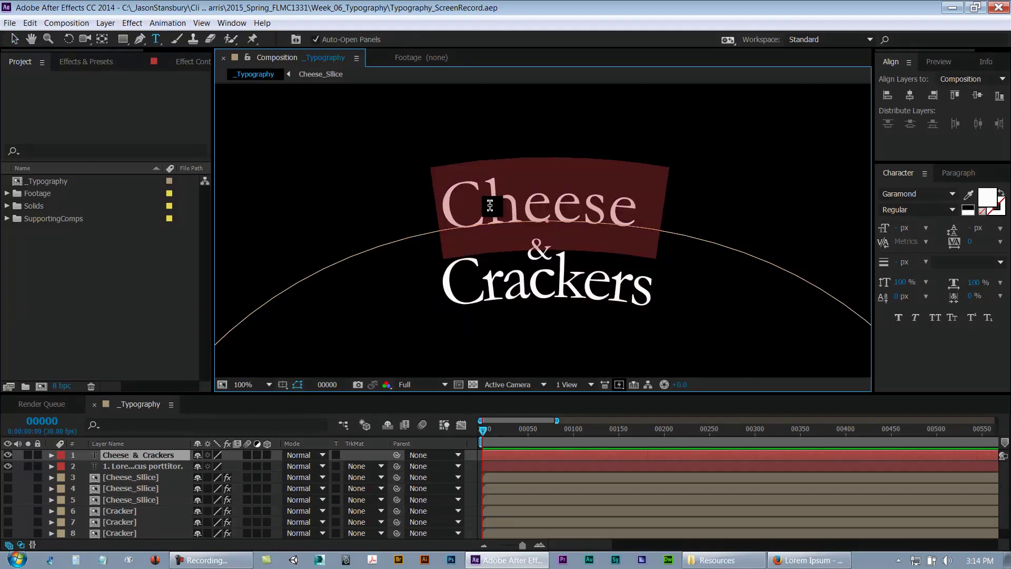
{"action": "left_click", "coordinate": [492, 208]}
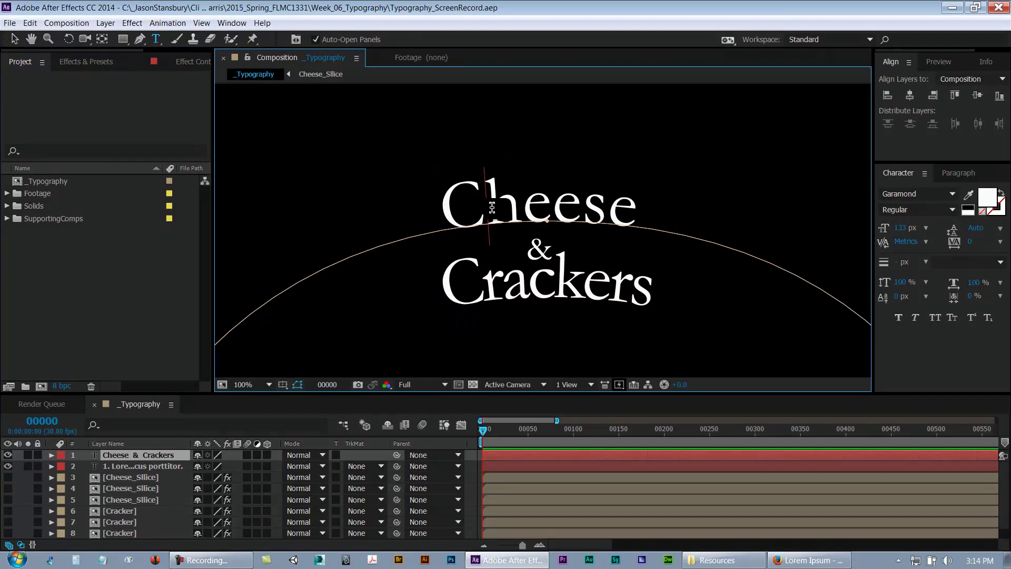
{"action": "key", "text": "alt+Left"}
{"action": "key", "text": "alt+Left"}
{"action": "key", "text": "alt+Left"}
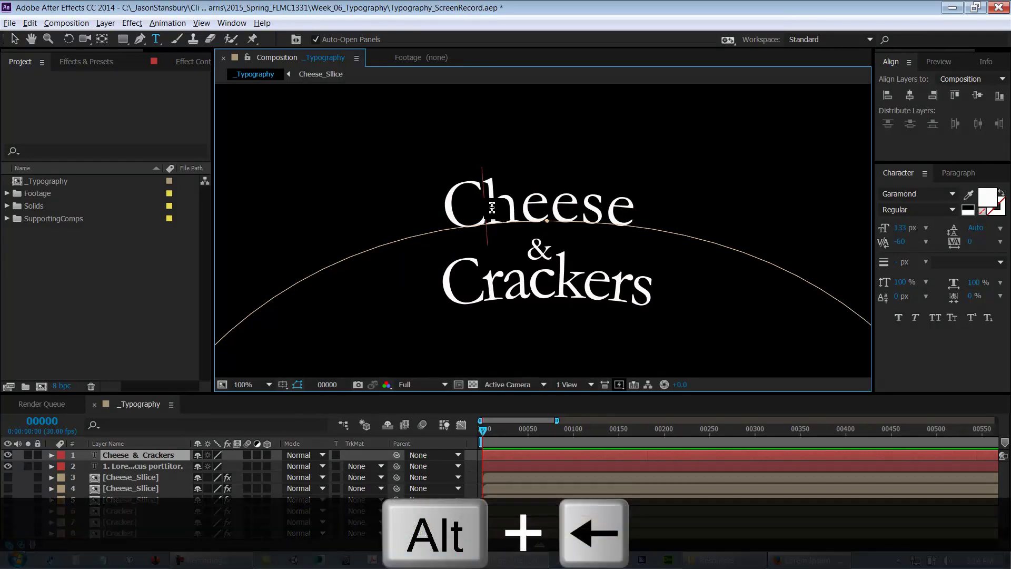
{"action": "key", "text": "alt+Right"}
{"action": "key", "text": "alt+Left"}
{"action": "key", "text": "alt+Left"}
{"action": "key", "text": "alt+Left"}
{"action": "key", "text": "alt+Left"}
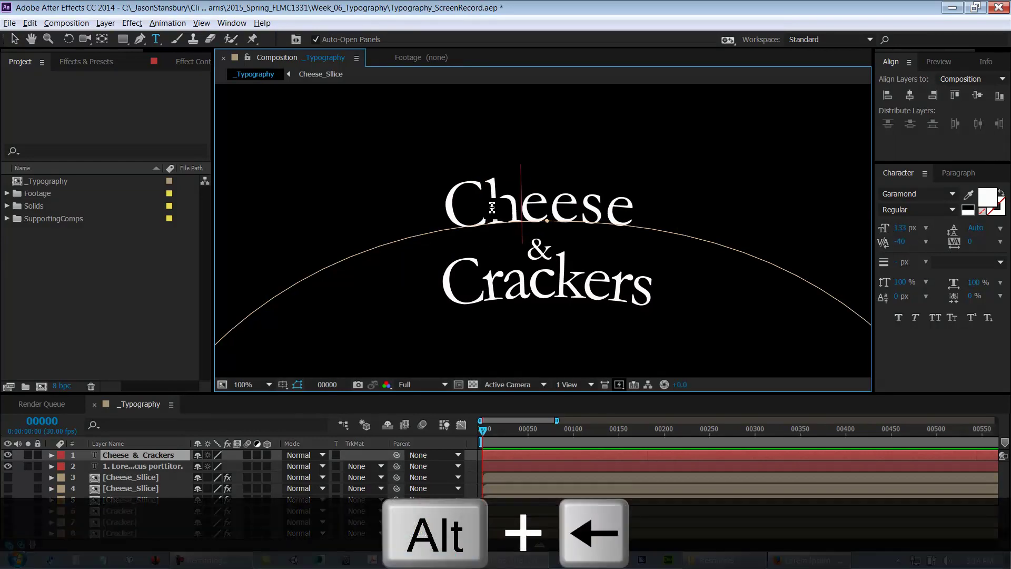
{"action": "key", "text": "alt+Left"}
{"action": "key", "text": "alt+Left"}
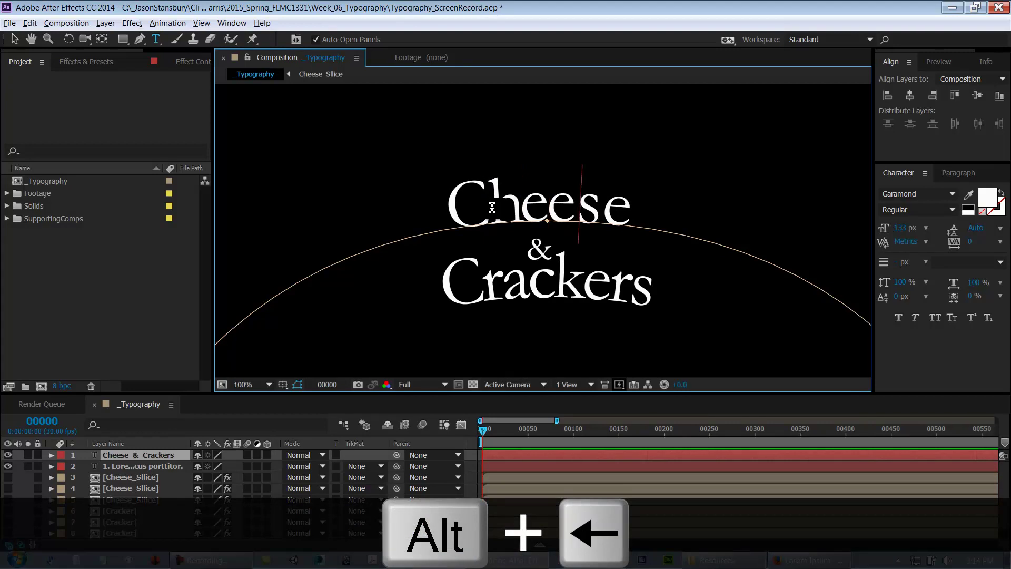
{"action": "key", "text": "alt+Left"}
{"action": "key", "text": "alt+Left"}
{"action": "key", "text": "alt+Left"}
{"action": "key", "text": "alt+Right"}
{"action": "key", "text": "alt+Right"}
{"action": "key", "text": "alt+Left"}
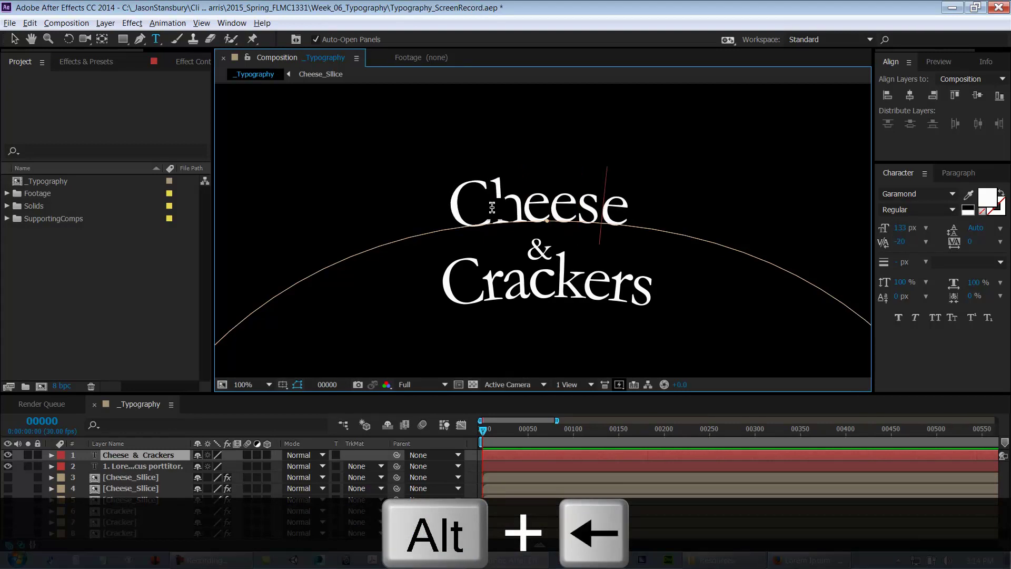
Step: Save the project, then resume editing the Cheese line of the title
{"action": "left_click", "coordinate": [14, 39]}
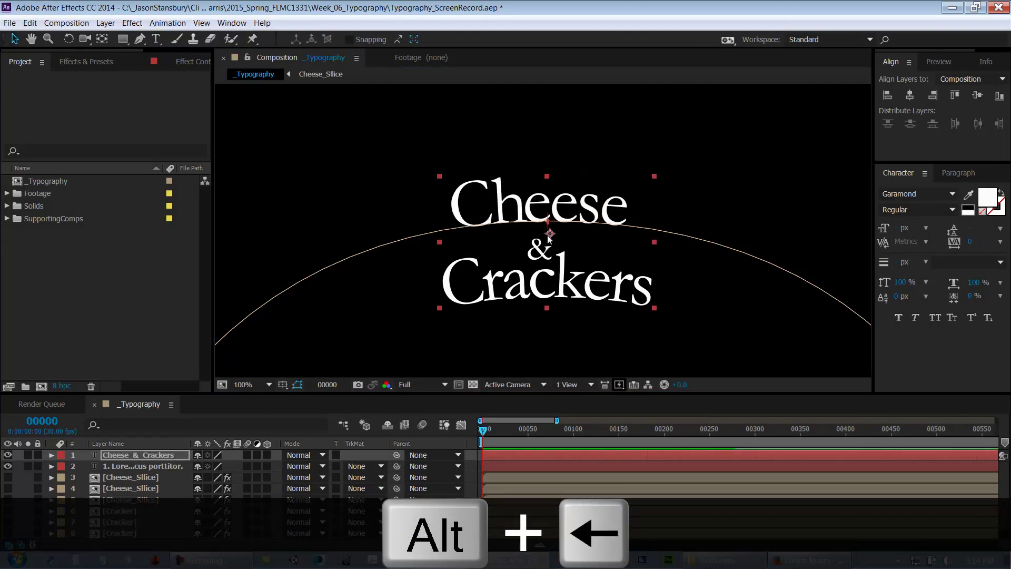
{"action": "key", "text": "ctrl+s"}
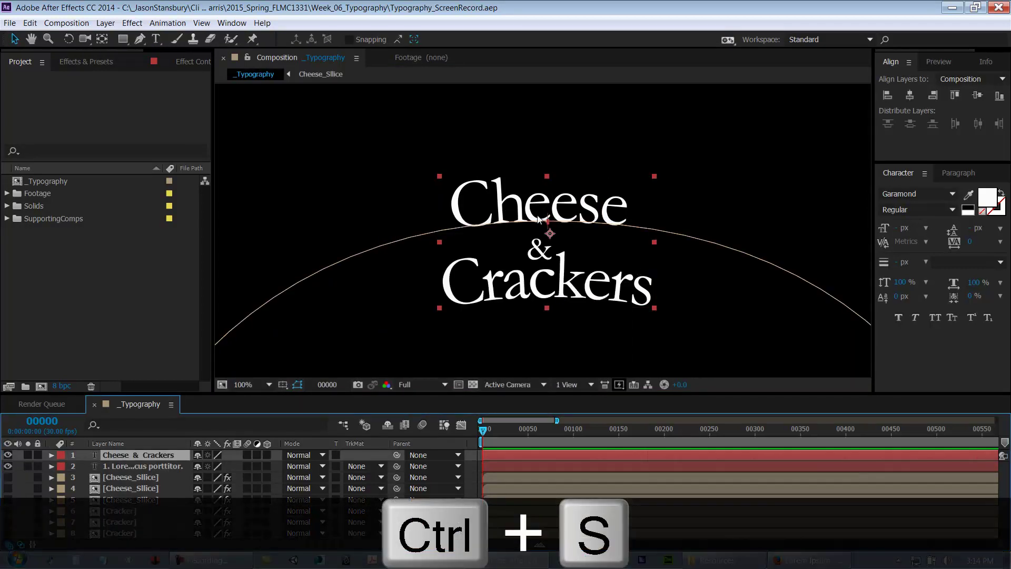
{"action": "double_click", "coordinate": [538, 219]}
{"action": "double_click", "coordinate": [595, 219]}
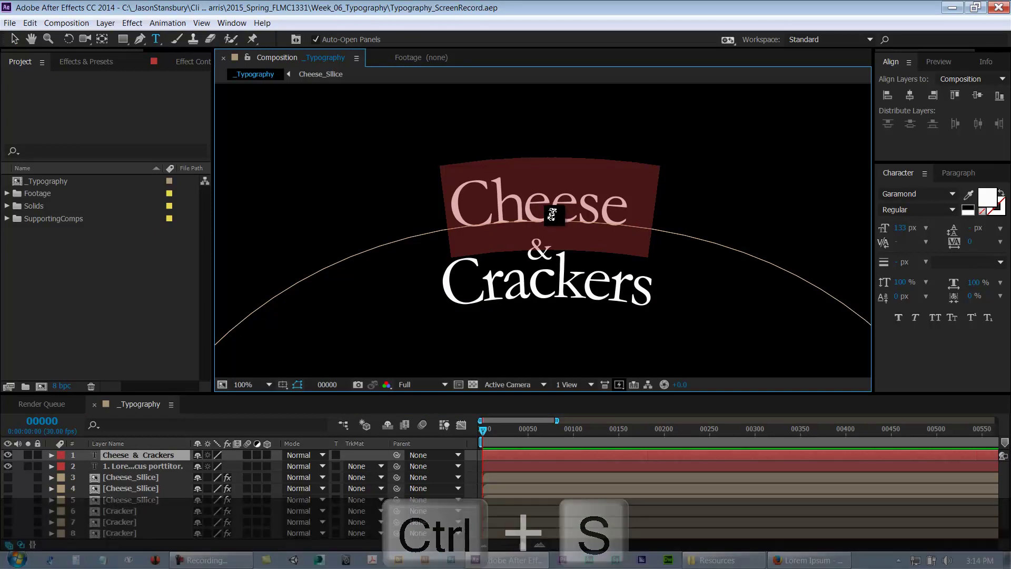
Step: Resize Cheese letters: s to 185 px, second e larger, final e to 126 px
{"action": "left_click", "coordinate": [551, 214]}
{"action": "left_click_drag", "start_coordinate": [524, 214], "coordinate": [605, 214]}
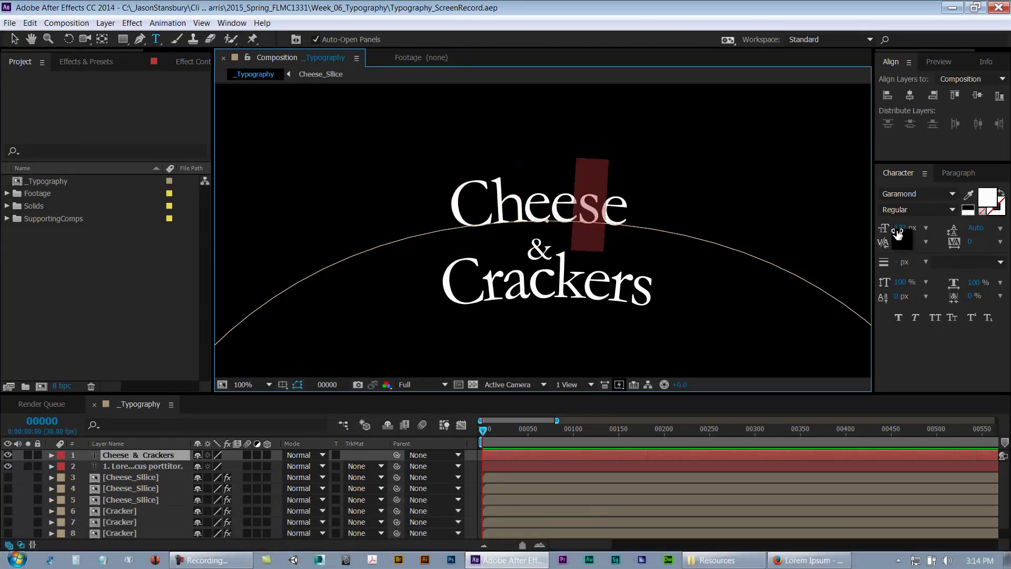
{"action": "left_click_drag", "start_coordinate": [905, 231], "coordinate": [938, 225]}
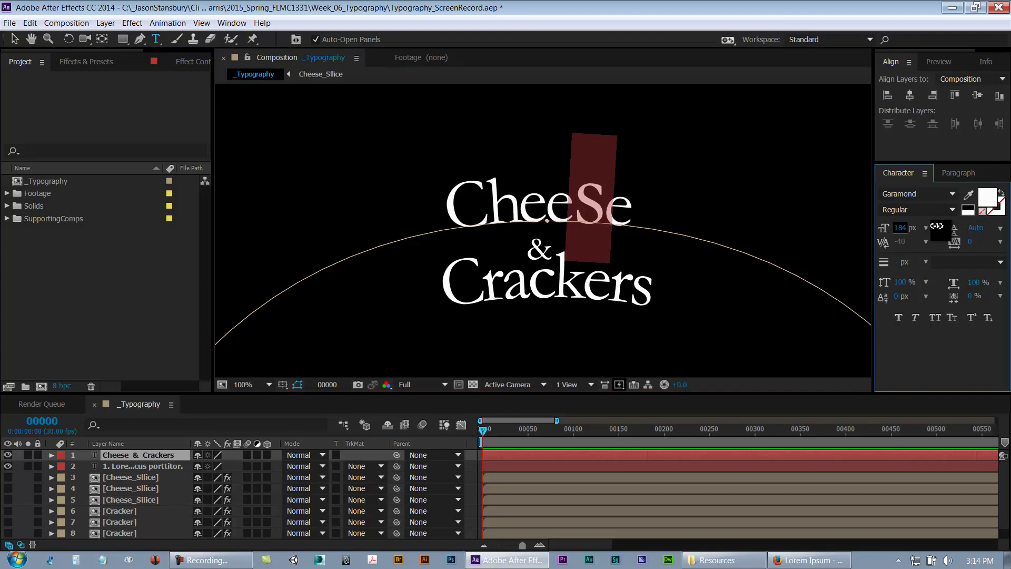
{"action": "left_click", "coordinate": [907, 227]}
{"action": "key", "text": "Return"}
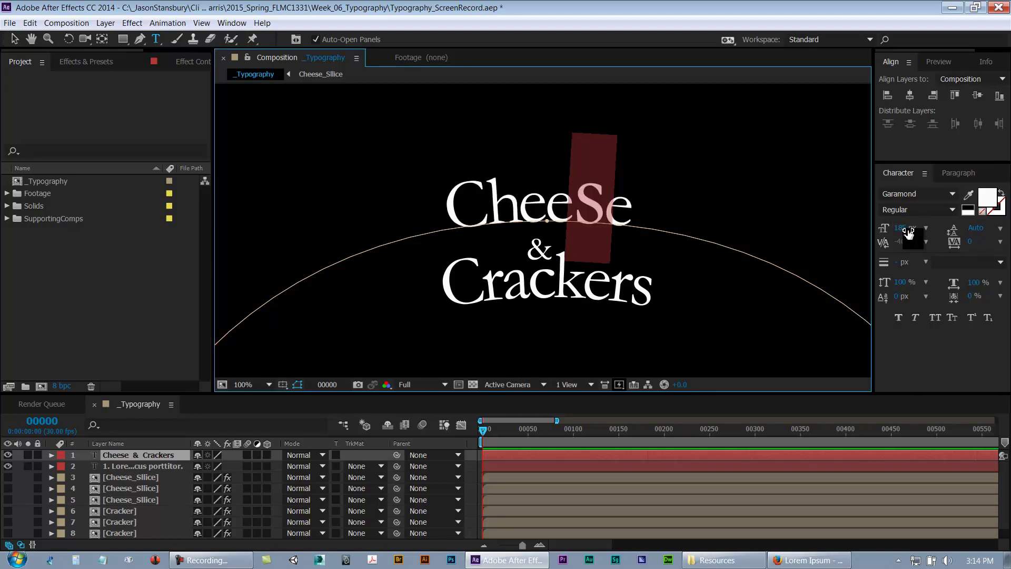
{"action": "left_click_drag", "start_coordinate": [547, 205], "coordinate": [576, 206]}
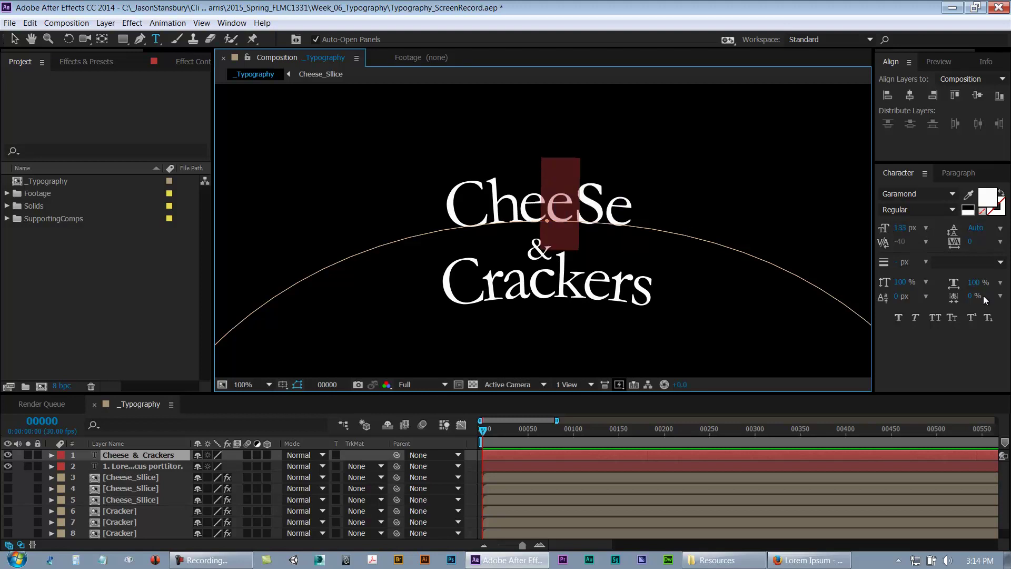
{"action": "mouse_move", "coordinate": [904, 232]}
{"action": "left_mouse_down"}
{"action": "mouse_move", "coordinate": [921, 226]}
{"action": "mouse_move", "coordinate": [903, 225]}
{"action": "left_mouse_up"}
{"action": "key", "text": "Left"}
{"action": "key", "text": "shift+Left"}
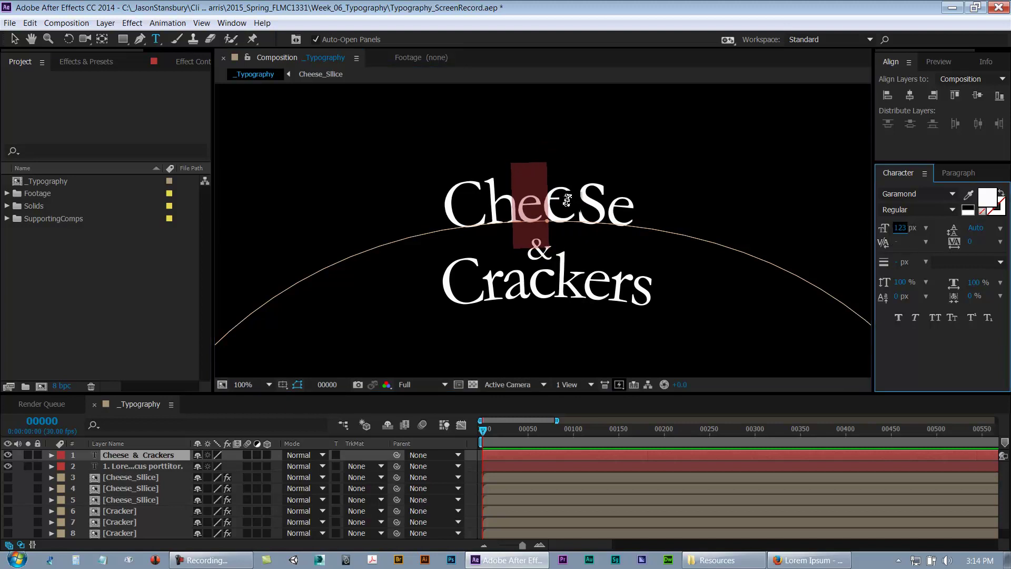
{"action": "left_click_drag", "start_coordinate": [607, 209], "coordinate": [629, 217]}
{"action": "left_click_drag", "start_coordinate": [906, 231], "coordinate": [896, 231]}
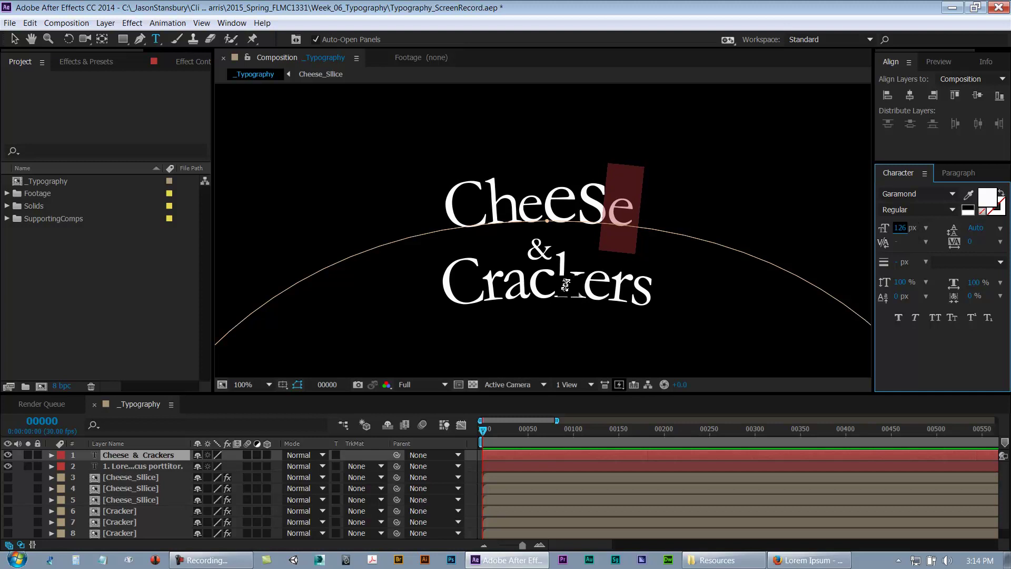
Step: Resize Crackers letters (k 171, c 116, a 163 px, e larger) and kern r–a to 20
{"action": "left_click_drag", "start_coordinate": [559, 284], "coordinate": [584, 284]}
{"action": "left_click_drag", "start_coordinate": [904, 230], "coordinate": [924, 231]}
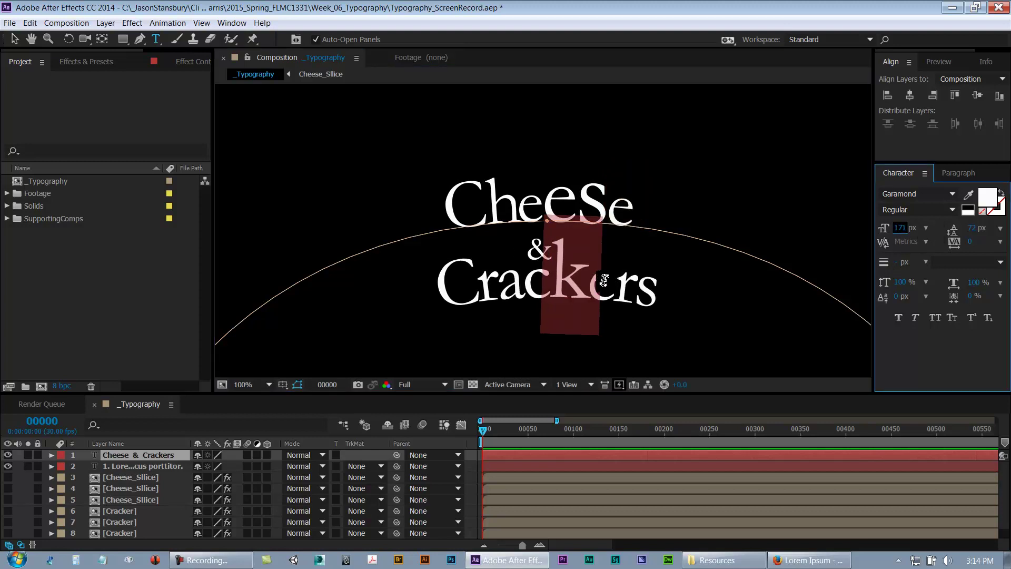
{"action": "left_click_drag", "start_coordinate": [585, 284], "coordinate": [616, 285]}
{"action": "left_click_drag", "start_coordinate": [901, 228], "coordinate": [910, 229]}
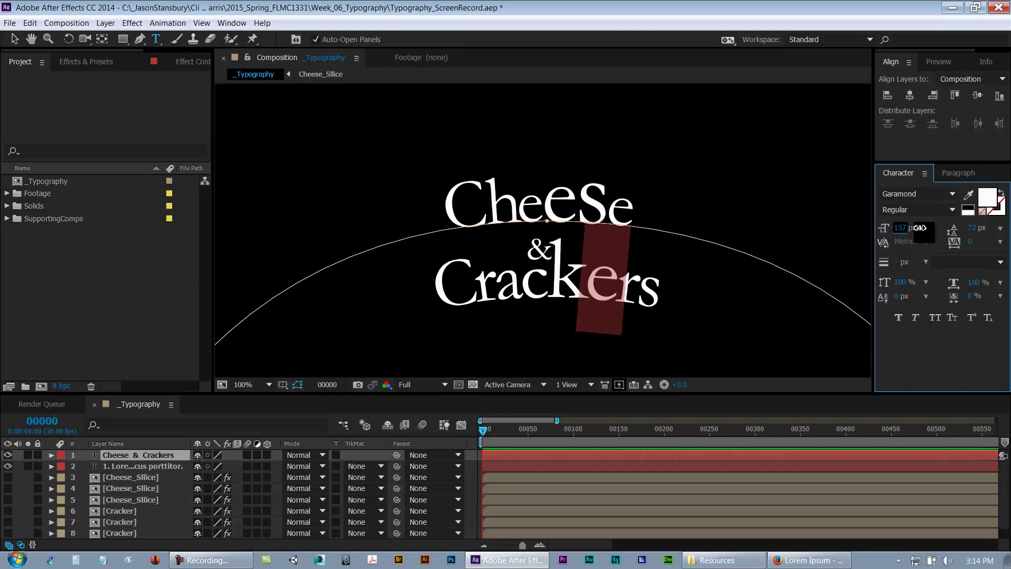
{"action": "left_click_drag", "start_coordinate": [516, 286], "coordinate": [553, 286]}
{"action": "left_click_drag", "start_coordinate": [905, 229], "coordinate": [895, 228]}
{"action": "left_click_drag", "start_coordinate": [522, 297], "coordinate": [491, 295]}
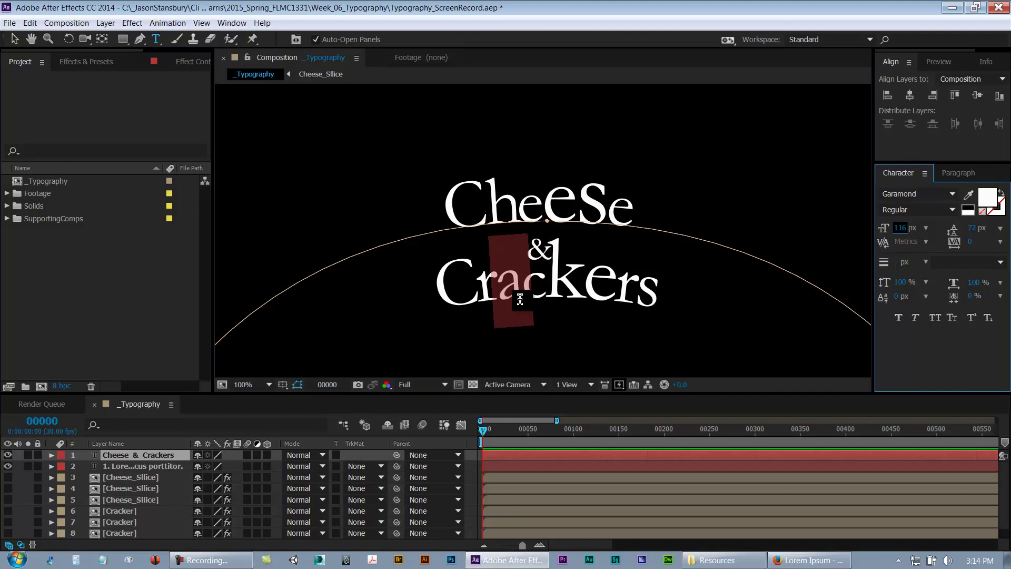
{"action": "left_click_drag", "start_coordinate": [902, 229], "coordinate": [924, 225]}
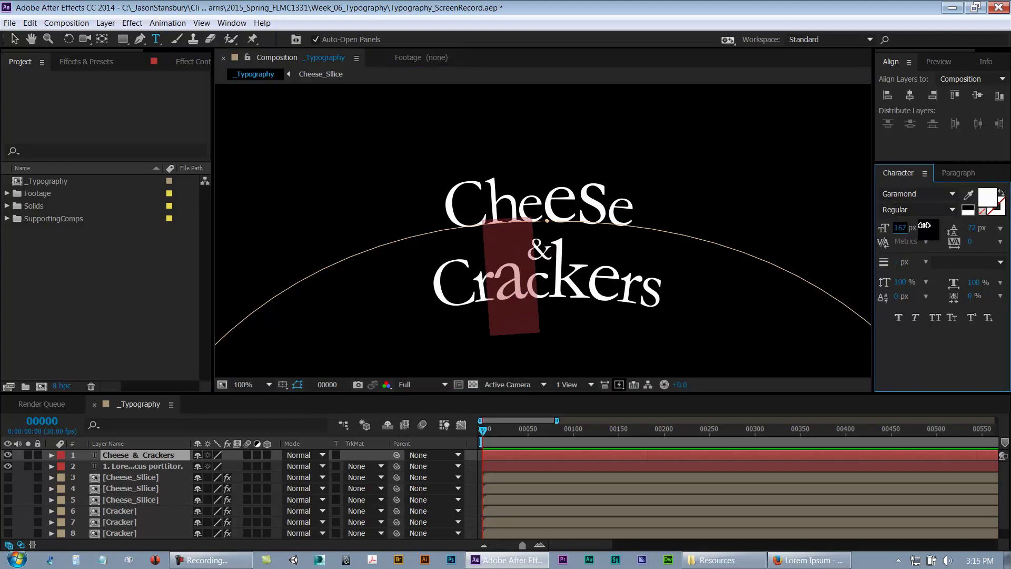
{"action": "left_click", "coordinate": [496, 290]}
{"action": "key", "text": "alt+Left"}
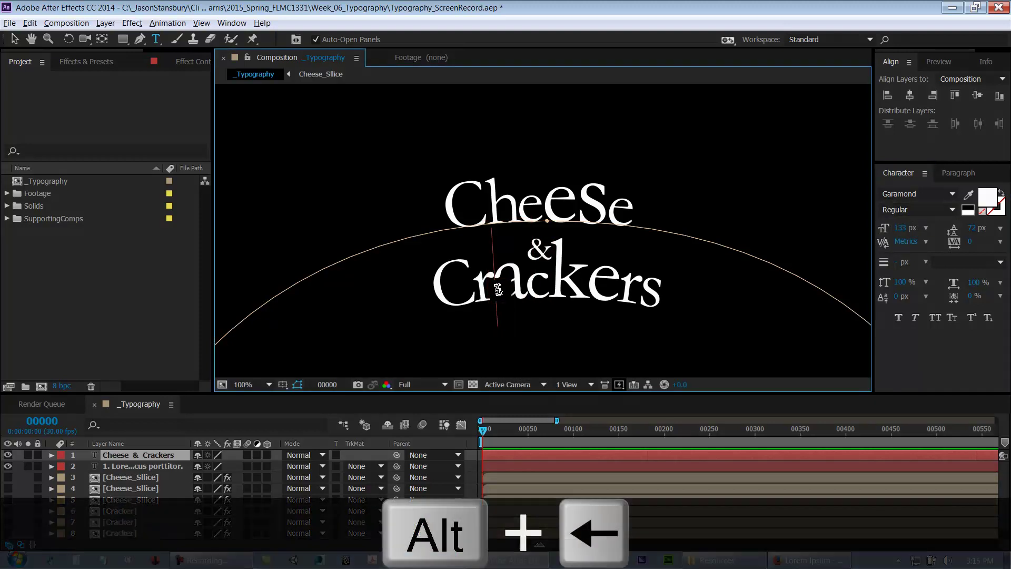
{"action": "key", "text": "alt+Right"}
{"action": "key", "text": "alt+Right"}
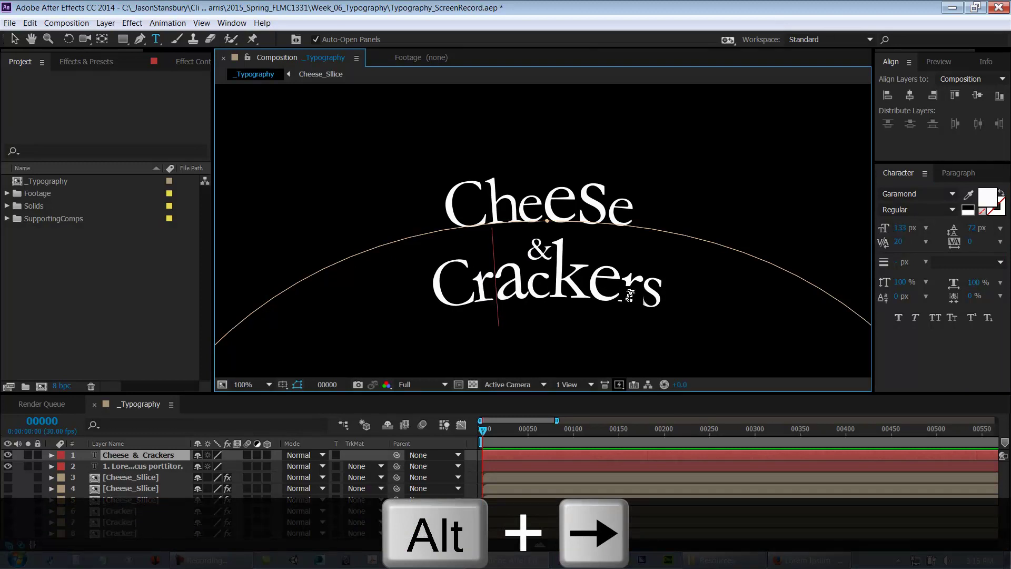
Step: Adjust the s and rs of Crackers, then set its ra to 125 px
{"action": "left_click_drag", "start_coordinate": [630, 296], "coordinate": [656, 297]}
{"action": "left_click_drag", "start_coordinate": [911, 228], "coordinate": [915, 228]}
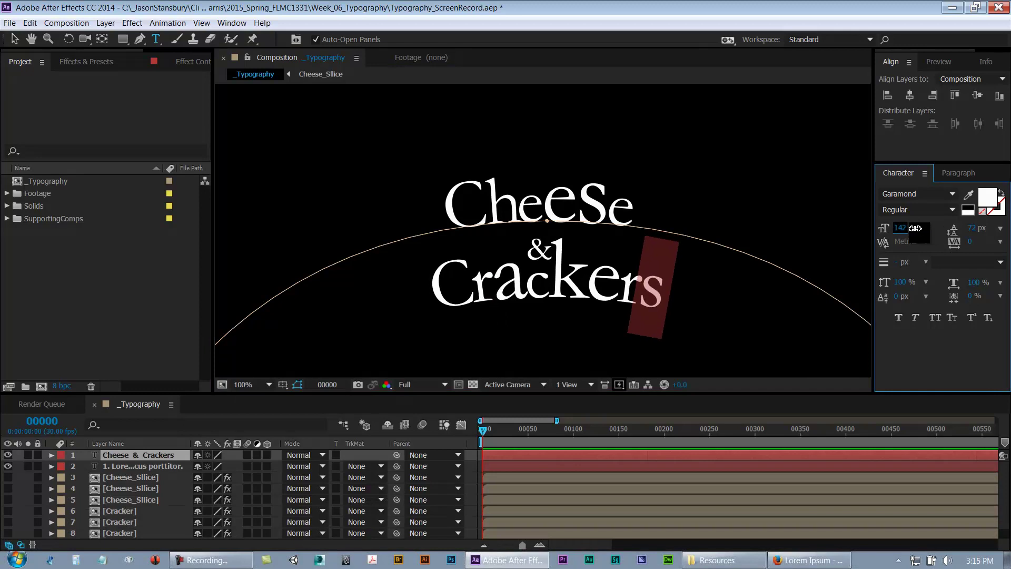
{"action": "key", "text": "ctrl+z"}
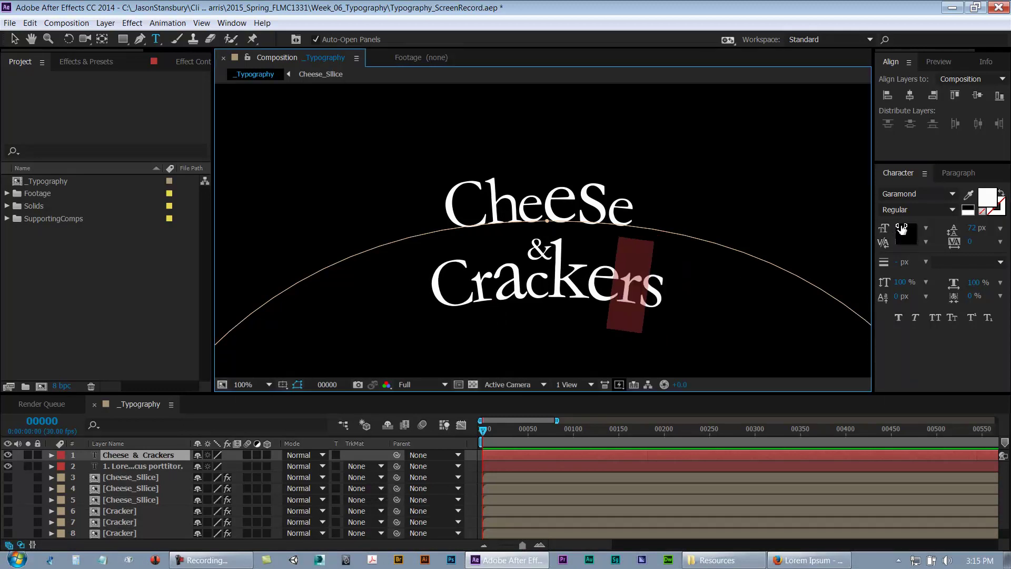
{"action": "left_click_drag", "start_coordinate": [901, 228], "coordinate": [893, 229]}
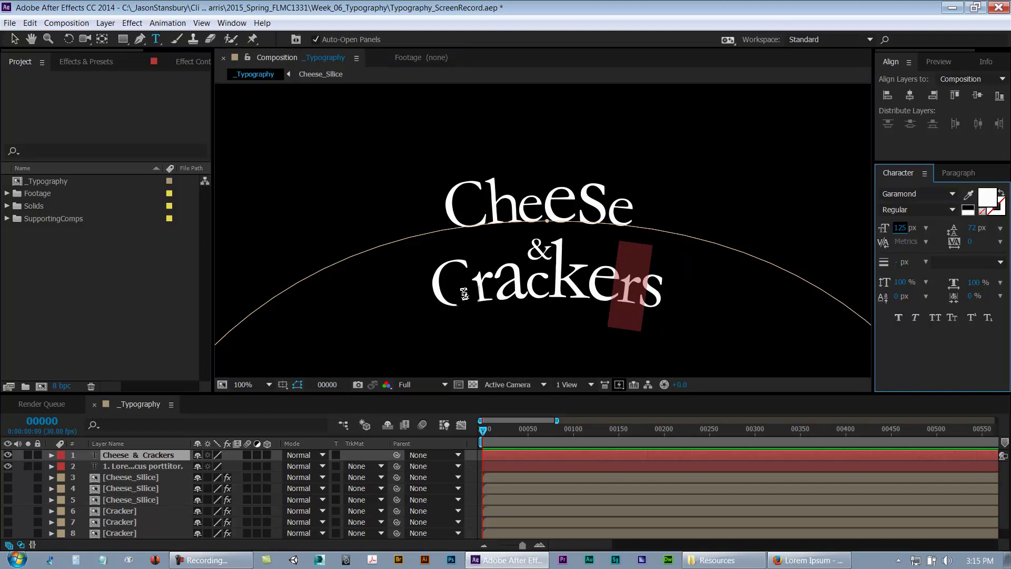
{"action": "left_click_drag", "start_coordinate": [462, 287], "coordinate": [505, 287]}
{"action": "left_click", "coordinate": [901, 228]}
{"action": "type", "text": "125"}
{"action": "key", "text": "Return"}
Step: Enlarge the C of Cheese to 158 px and set the ampersand to 55 px
{"action": "left_click_drag", "start_coordinate": [495, 209], "coordinate": [456, 208]}
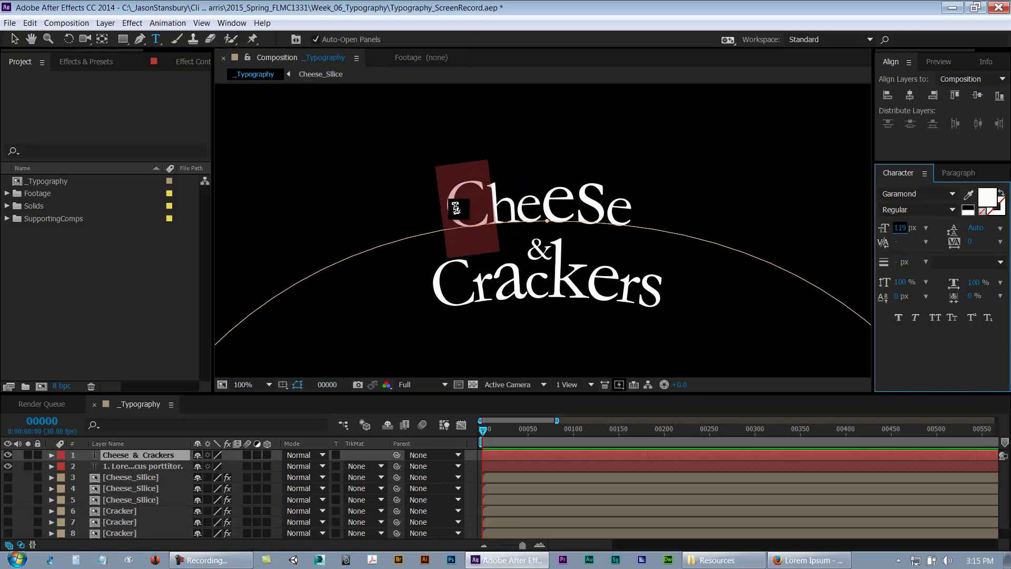
{"action": "left_click_drag", "start_coordinate": [902, 228], "coordinate": [918, 227]}
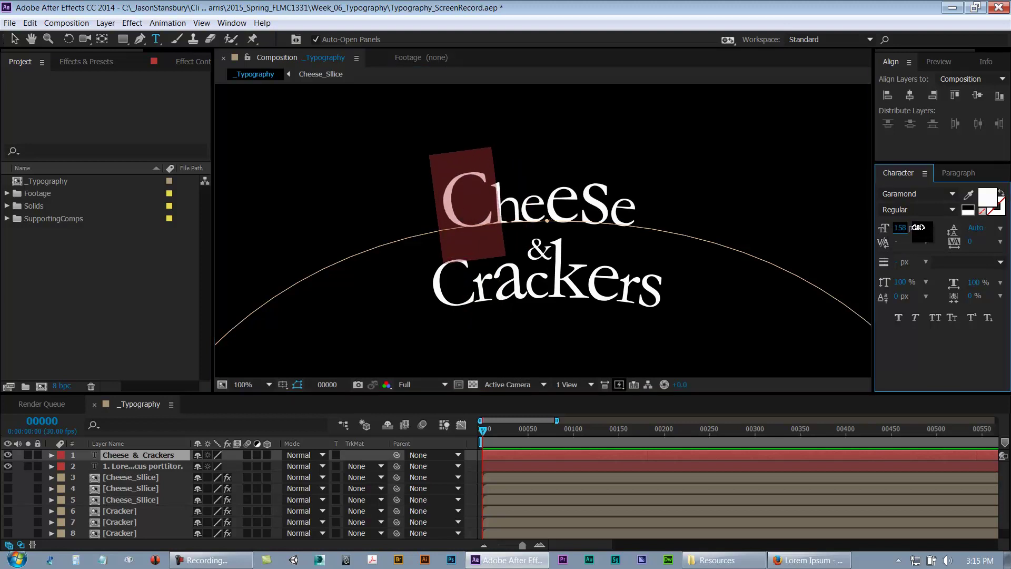
{"action": "left_click_drag", "start_coordinate": [539, 246], "coordinate": [552, 246]}
{"action": "left_click", "coordinate": [897, 228]}
{"action": "type", "text": "55"}
{"action": "key", "text": "Return"}
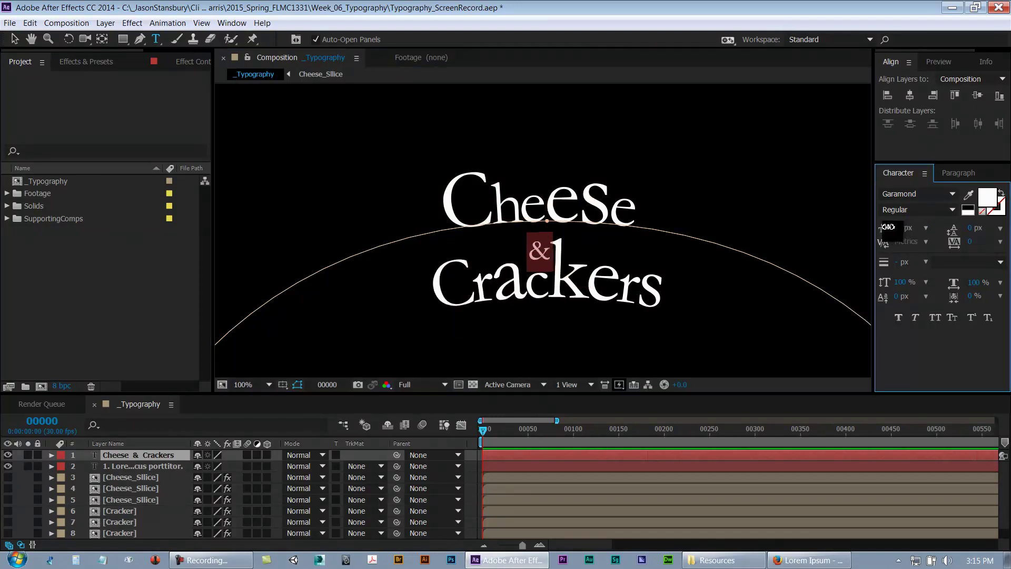
Step: Finish editing the title, deselect it, and save the project
{"action": "left_click", "coordinate": [11, 40]}
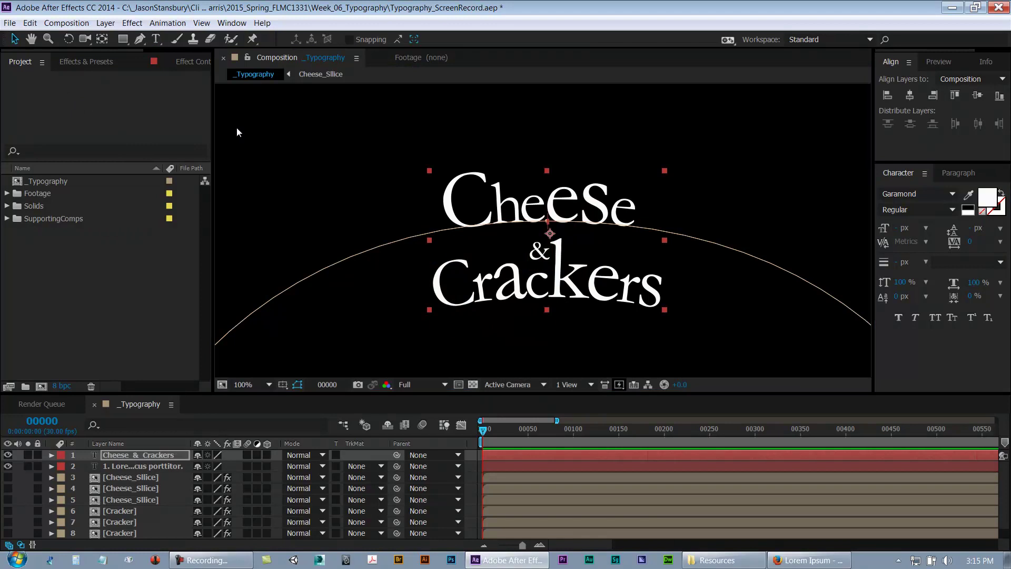
{"action": "left_click", "coordinate": [683, 205]}
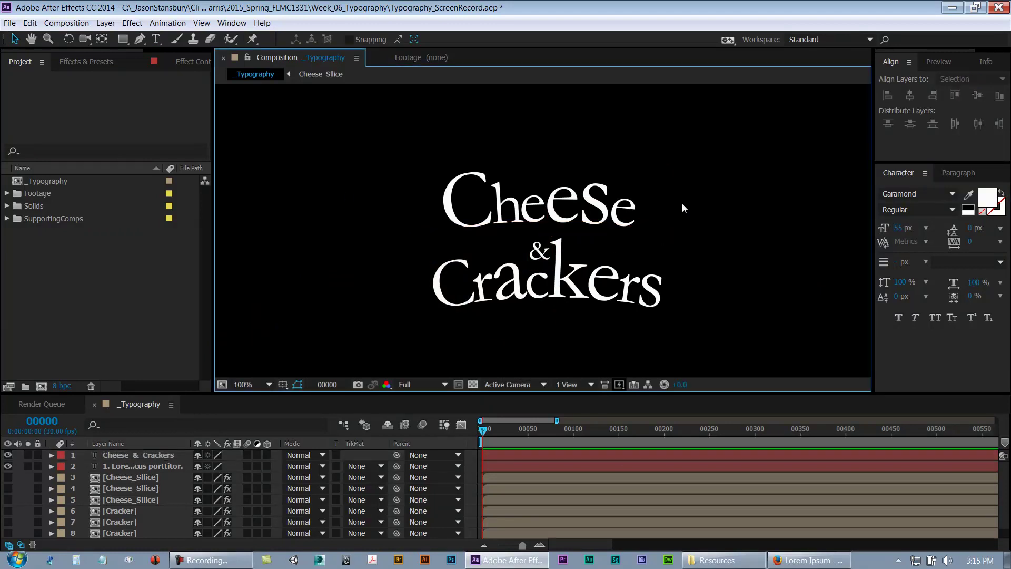
{"action": "key", "text": "comma"}
{"action": "key", "text": "comma"}
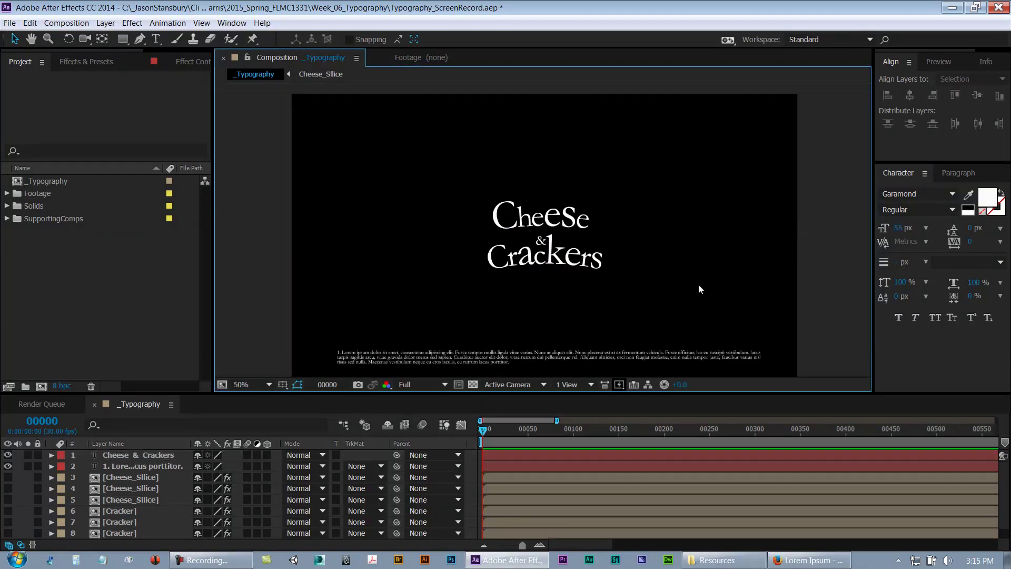
{"action": "key", "text": "ctrl+s"}
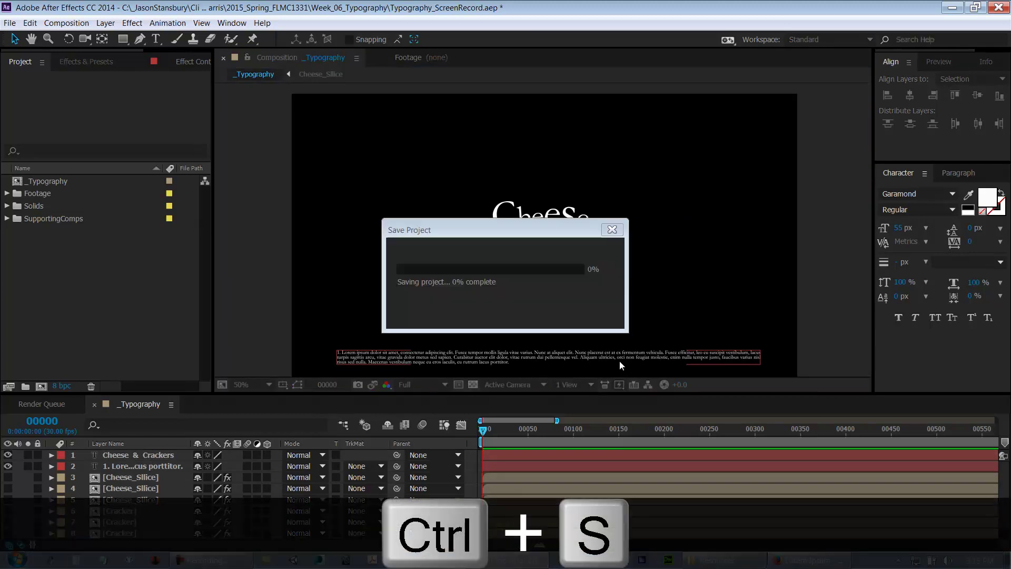
{"action": "key", "text": "period"}
{"action": "key", "text": "period"}
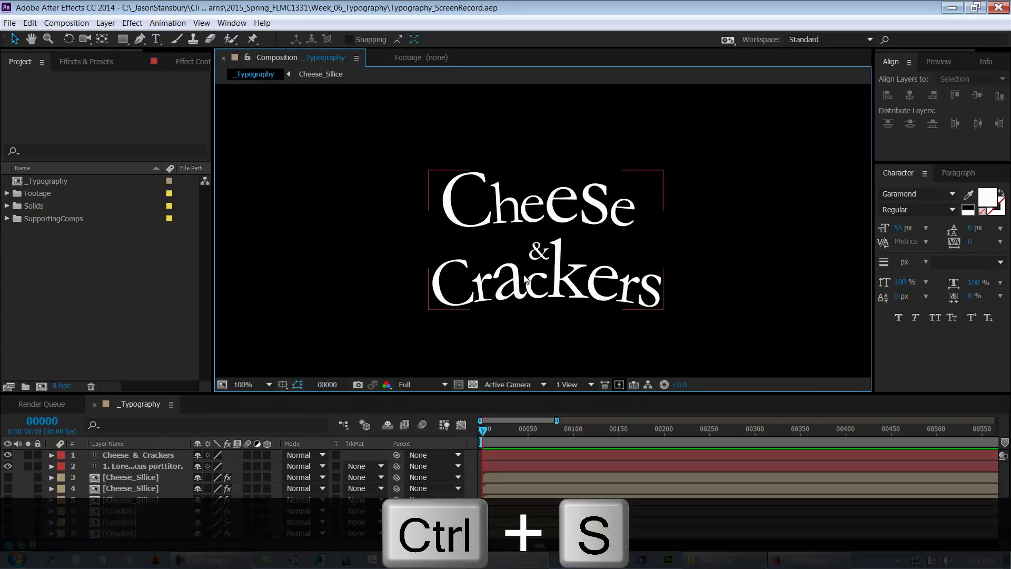
{"action": "key", "text": "comma"}
{"action": "key", "text": "comma"}
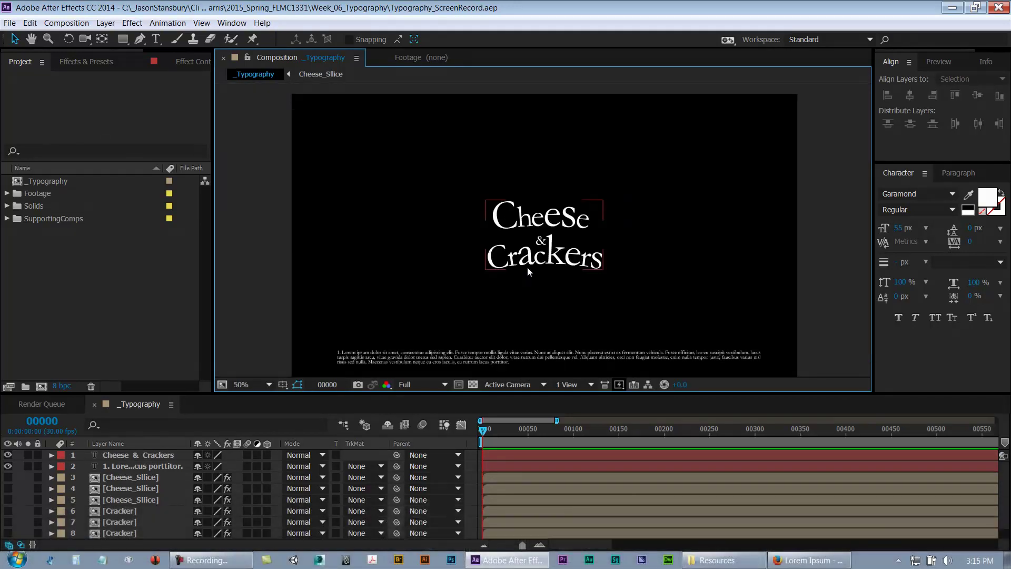
Step: Remove the '1.' numbering from the start of the lorem ipsum paragraph
{"action": "left_click", "coordinate": [128, 459]}
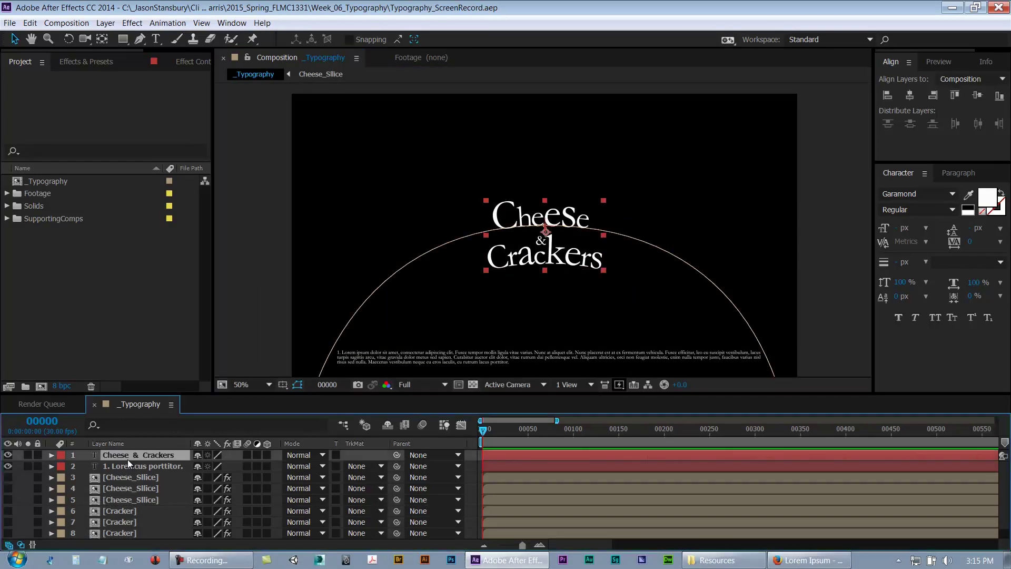
{"action": "double_click", "coordinate": [383, 359]}
{"action": "left_click", "coordinate": [342, 355]}
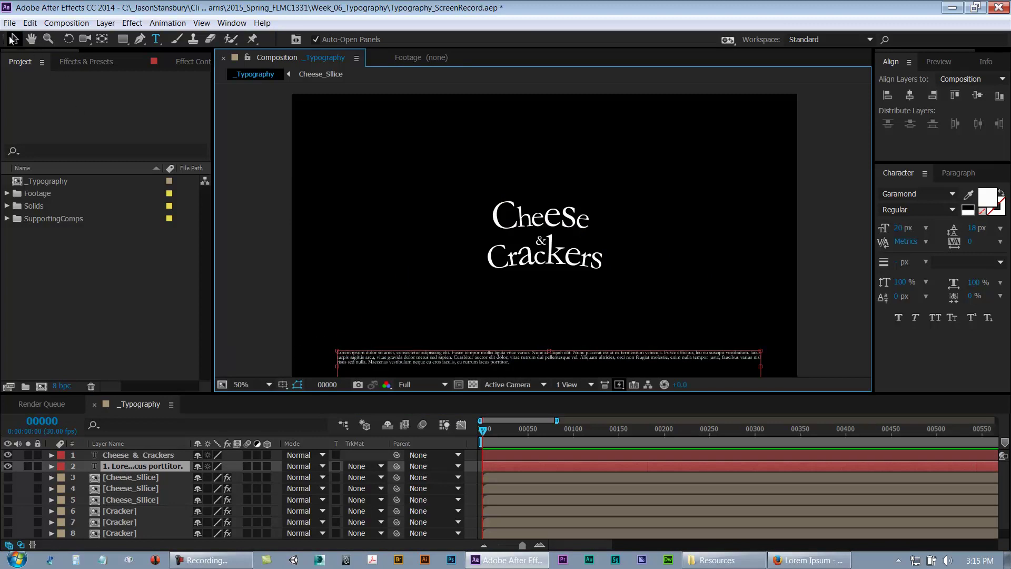
{"action": "left_click", "coordinate": [15, 39]}
Step: Centre the Cheese & Crackers title horizontally in the composition
{"action": "left_click", "coordinate": [541, 257]}
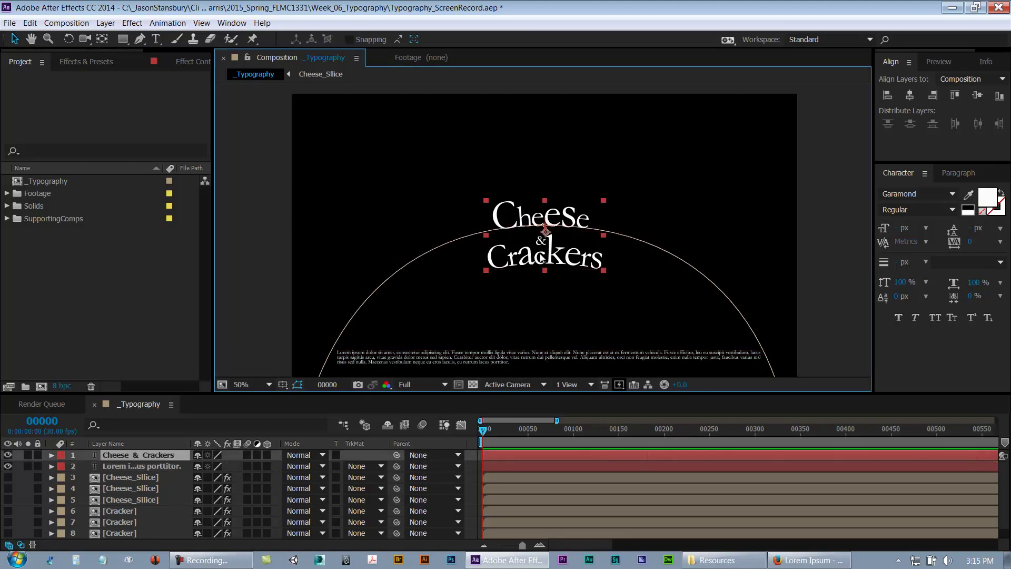
{"action": "left_click", "coordinate": [906, 95]}
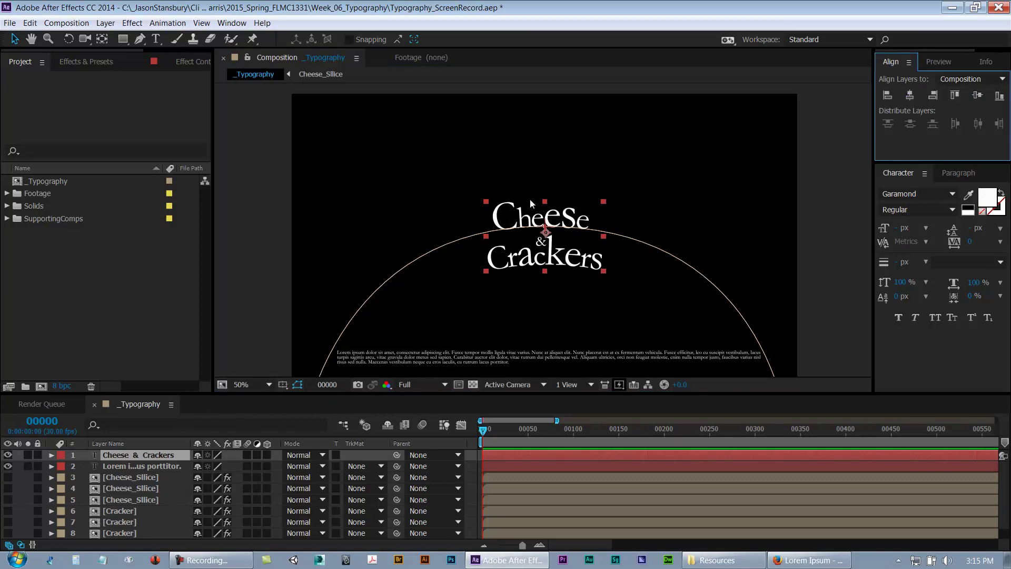
{"action": "left_click", "coordinate": [156, 39]}
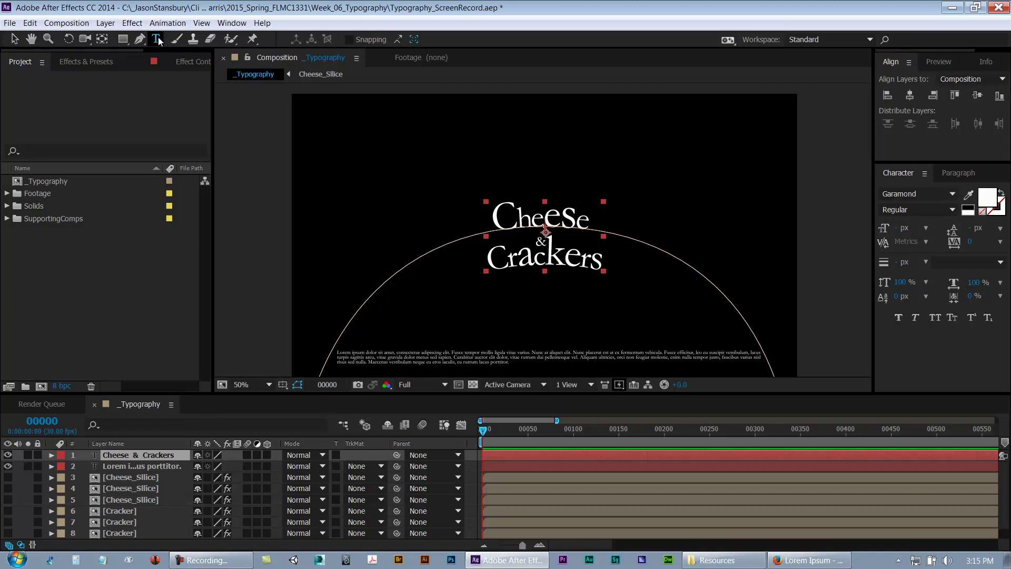
{"action": "key", "text": "slash"}
Step: Add a new text layer below Crackers reading 'presented by' followed by the presenter's name
{"action": "left_click_drag", "start_coordinate": [546, 343], "coordinate": [530, 232]}
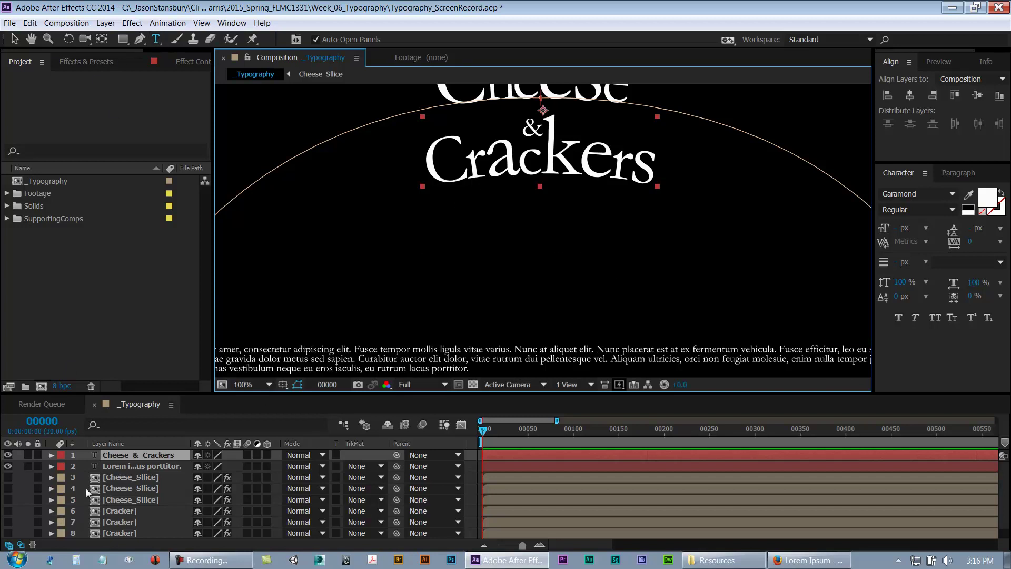
{"action": "left_click", "coordinate": [24, 492]}
{"action": "left_click", "coordinate": [158, 39]}
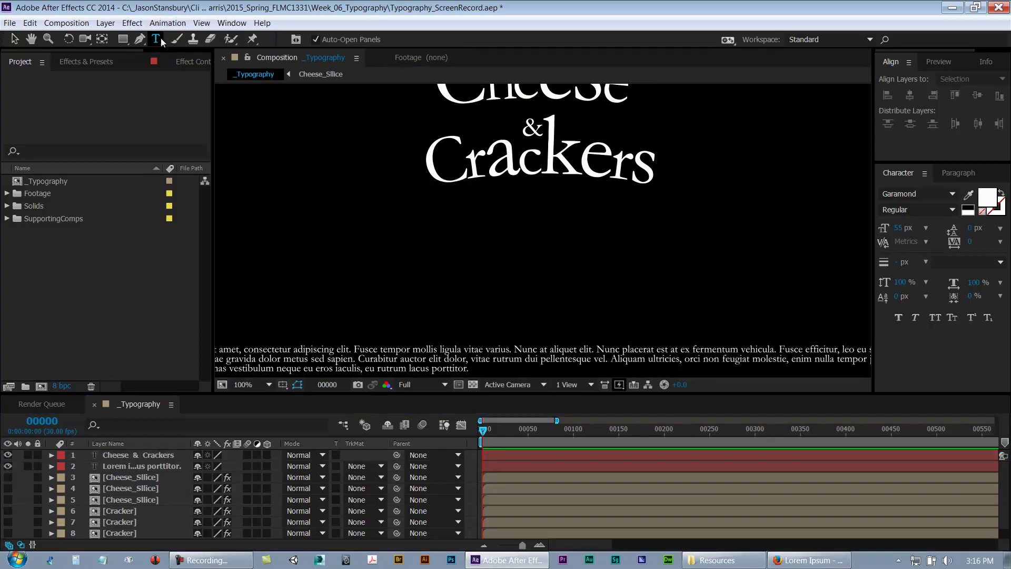
{"action": "left_click", "coordinate": [539, 236]}
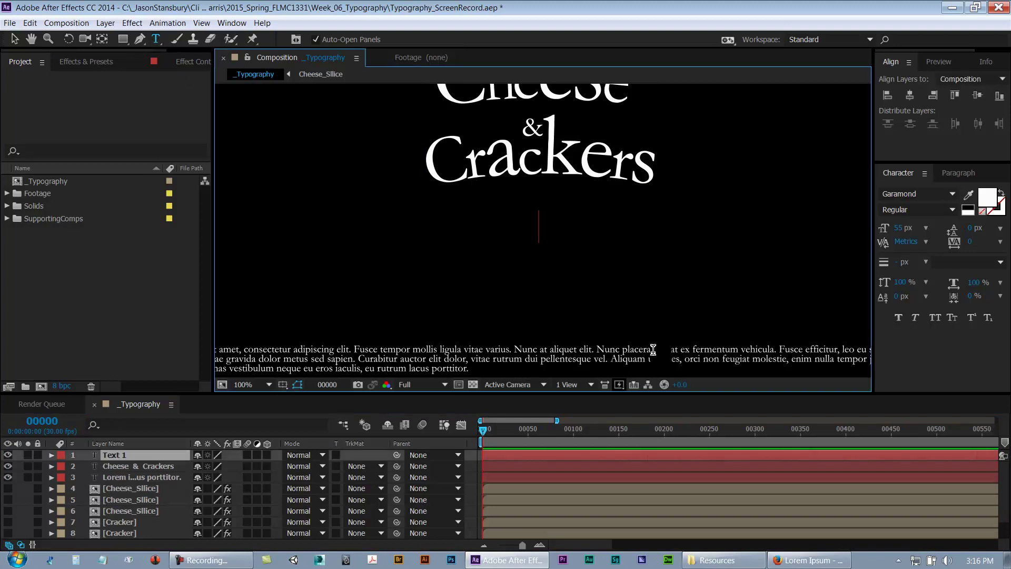
{"action": "type", "text": "presente"}
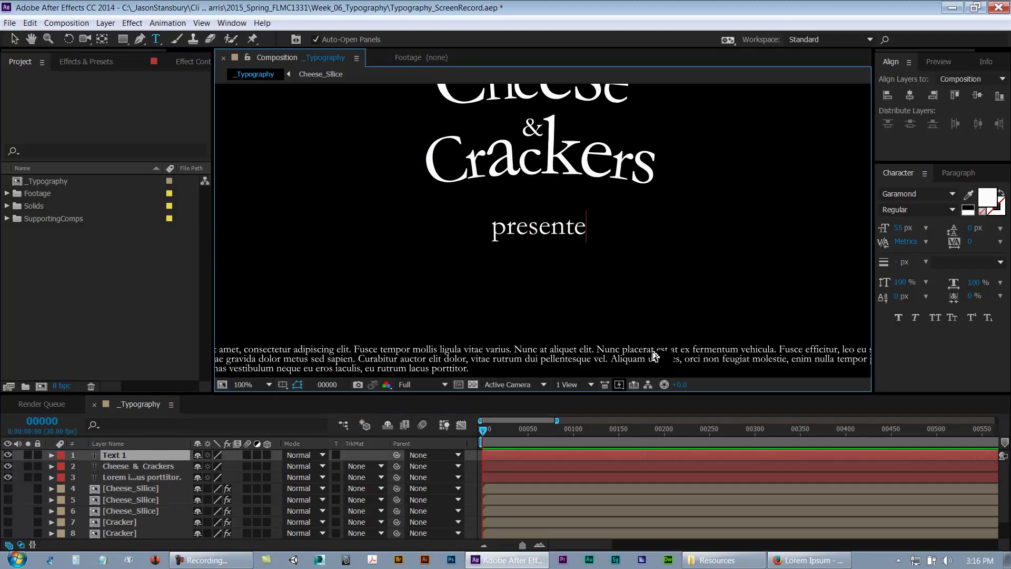
{"action": "type", "text": "d by J"}
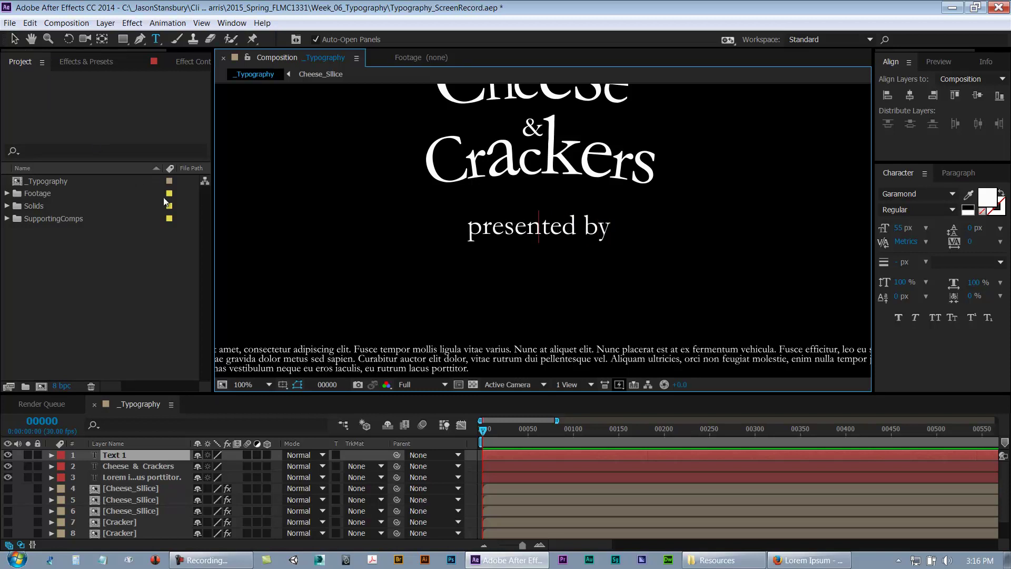
{"action": "type", "text": "ason"}
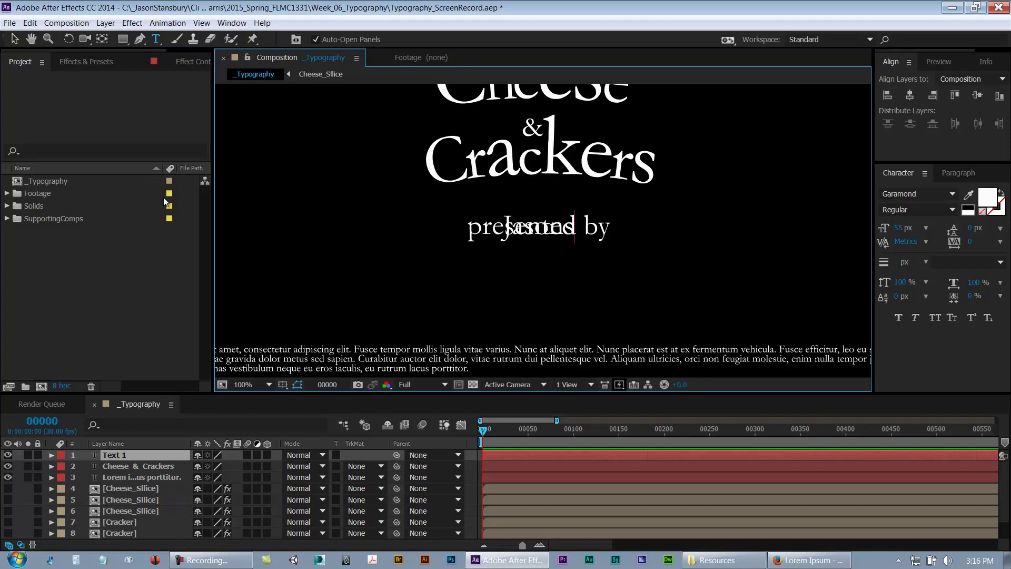
{"action": "type", "text": " Stansbury"}
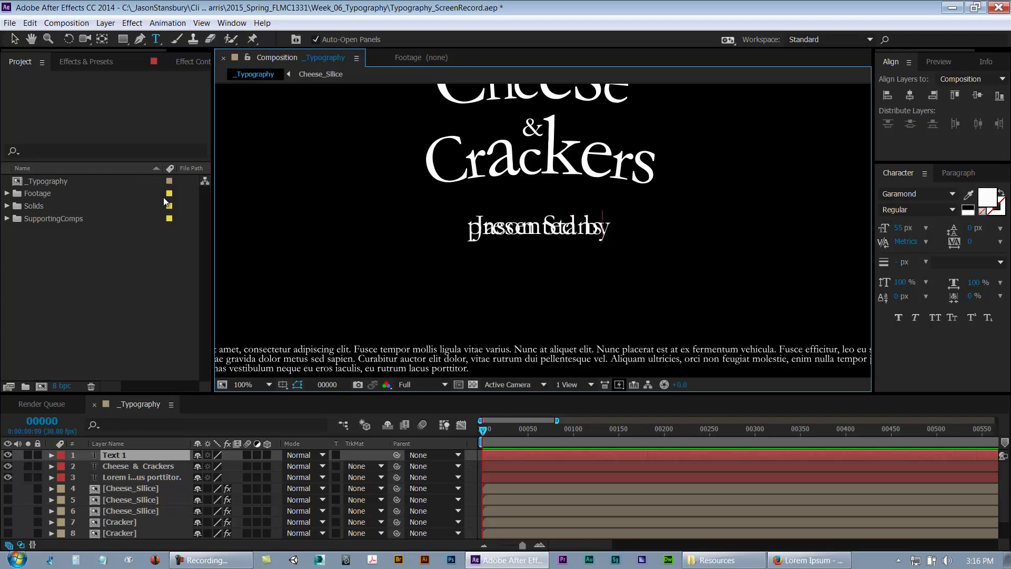
{"action": "left_click", "coordinate": [15, 39]}
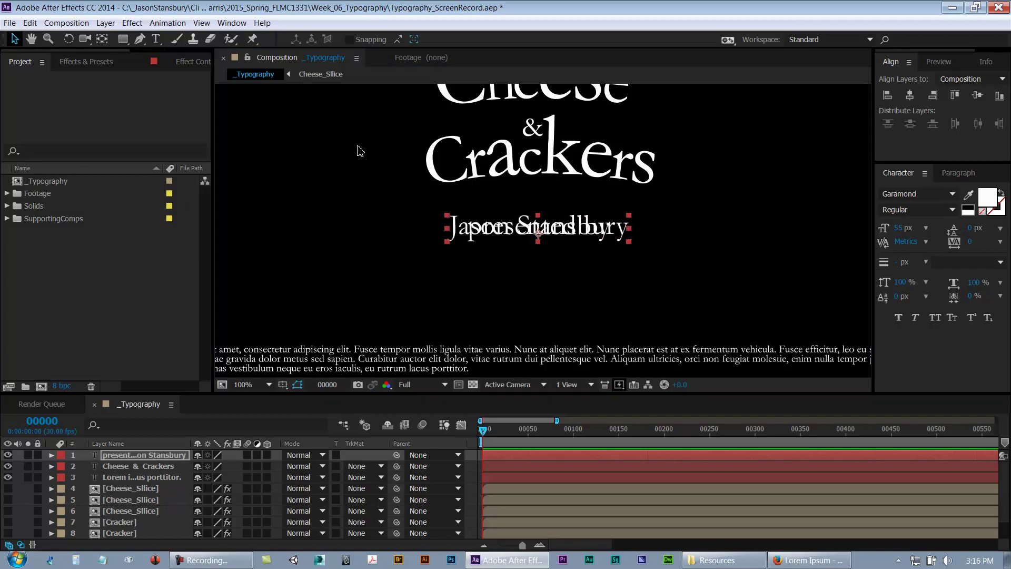
{"action": "left_click_drag", "start_coordinate": [517, 258], "coordinate": [525, 258]}
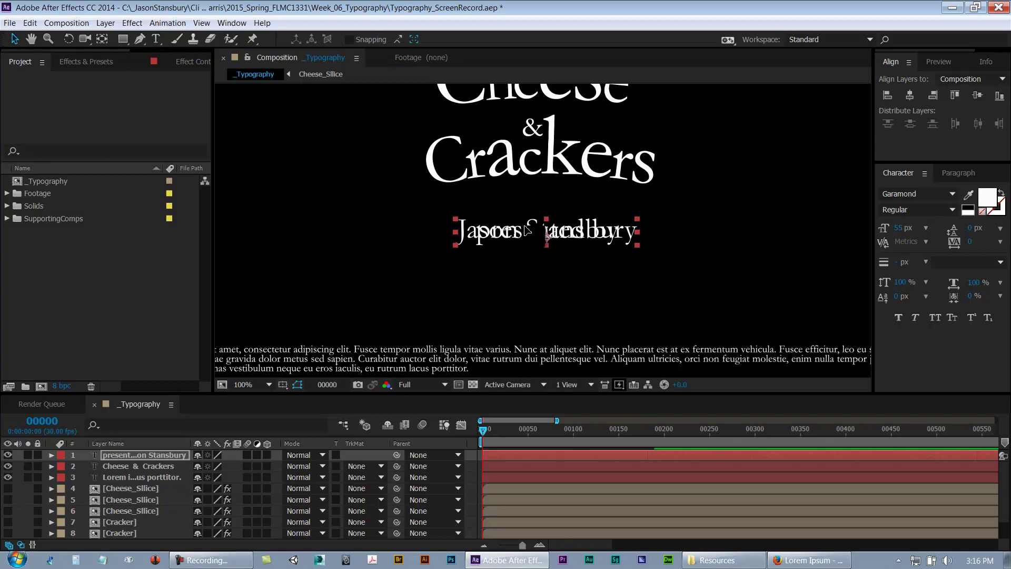
Step: Set the credit text's line spacing to Auto
{"action": "left_click", "coordinate": [147, 455]}
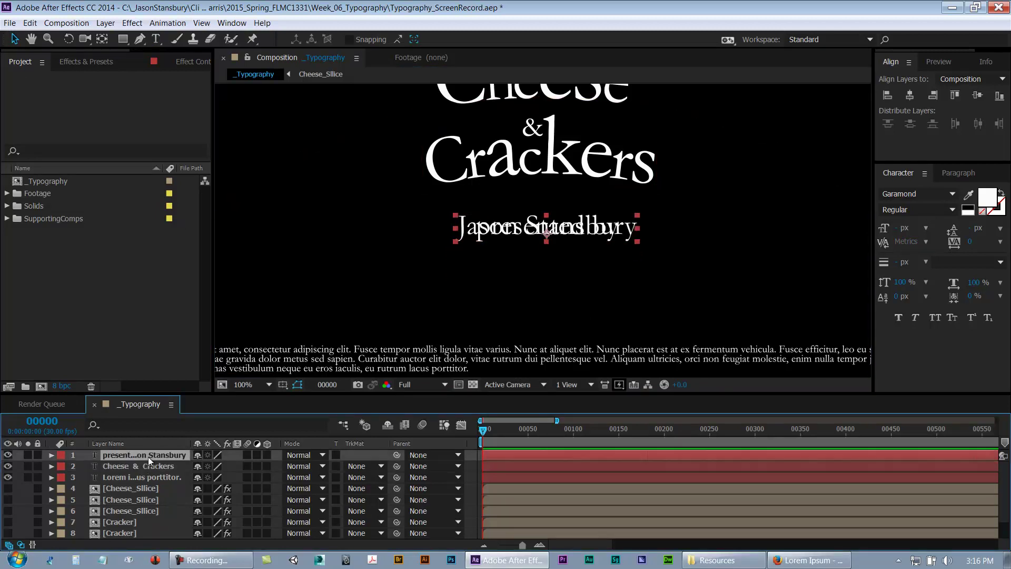
{"action": "left_click", "coordinate": [1001, 231]}
{"action": "left_click", "coordinate": [988, 240]}
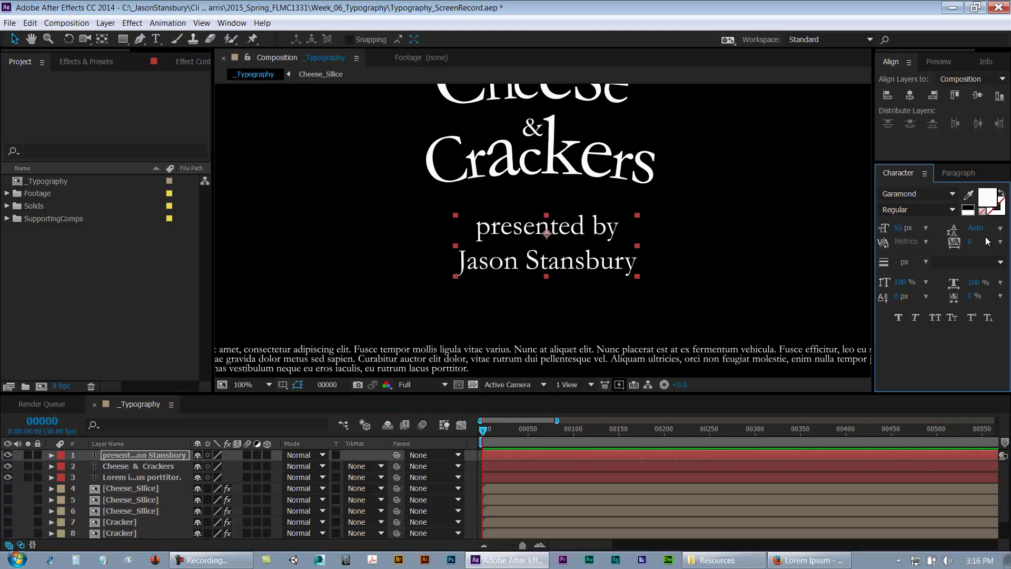
Step: Shrink the two-line credit text to 46 px and save the project
{"action": "left_click", "coordinate": [999, 243]}
{"action": "left_click", "coordinate": [979, 330]}
{"action": "left_click_drag", "start_coordinate": [900, 228], "coordinate": [897, 232]}
{"action": "left_click", "coordinate": [540, 267]}
{"action": "left_click", "coordinate": [117, 304]}
{"action": "key", "text": "ctrl+s"}
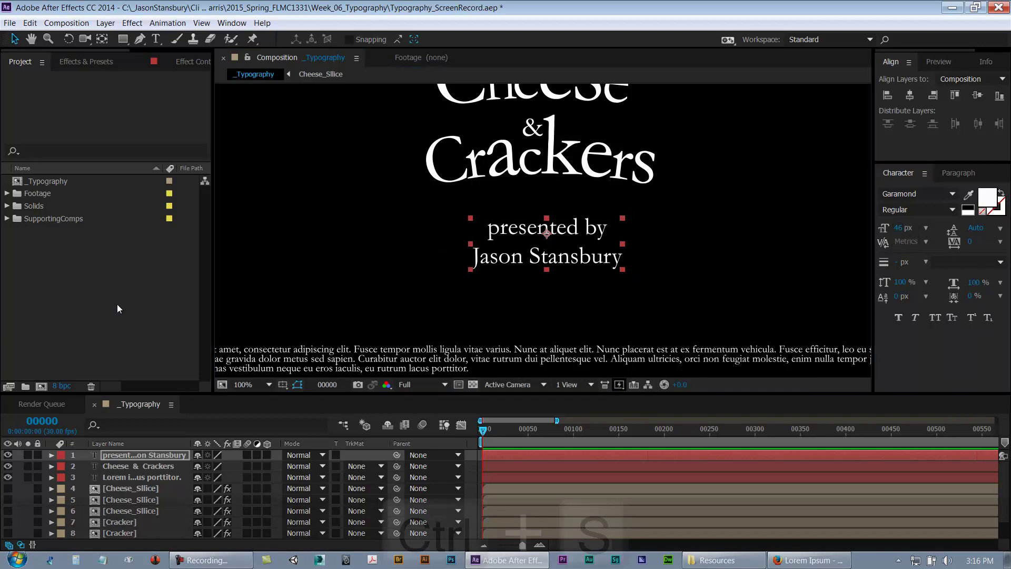
Step: Try shrinking the 'presented by' line, then undo back to the 46 px credit
{"action": "double_click", "coordinate": [532, 233]}
{"action": "triple_click", "coordinate": [493, 234]}
{"action": "left_click_drag", "start_coordinate": [492, 234], "coordinate": [611, 232]}
{"action": "left_click", "coordinate": [898, 228]}
{"action": "left_click_drag", "start_coordinate": [902, 231], "coordinate": [888, 231]}
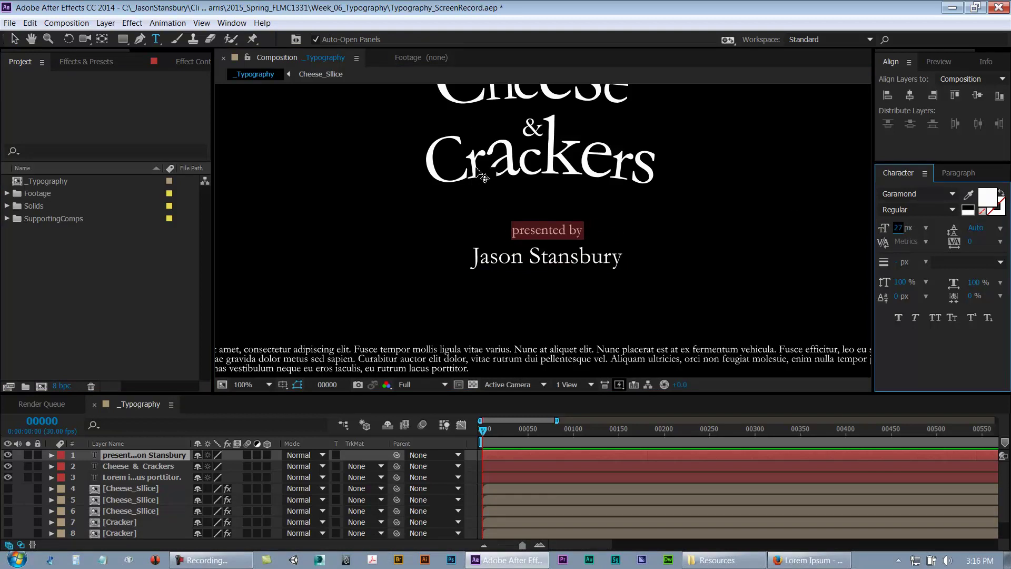
{"action": "key", "text": "BackSpace"}
{"action": "left_click", "coordinate": [554, 200]}
{"action": "key", "text": "ctrl+z"}
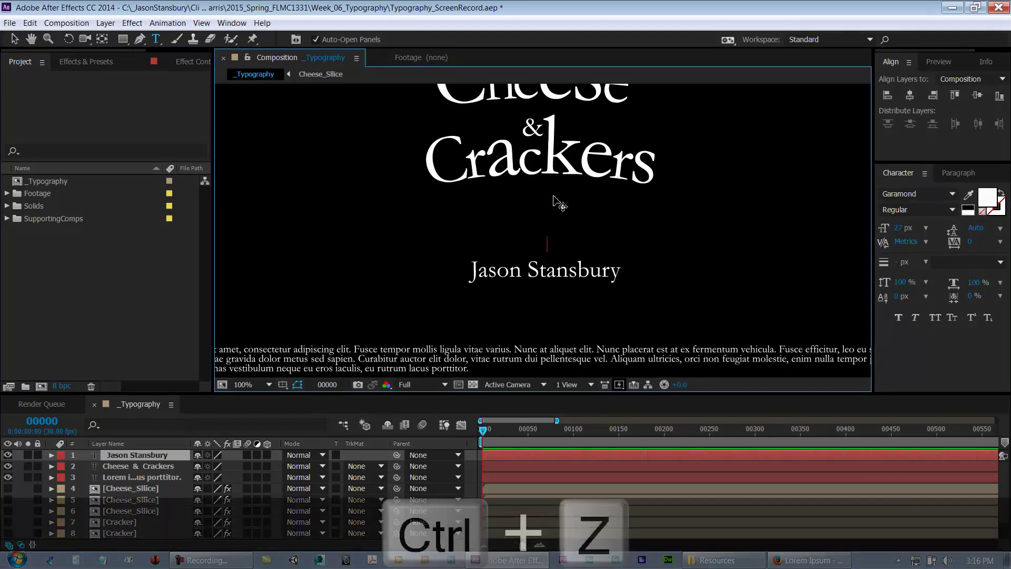
{"action": "key", "text": "ctrl+z"}
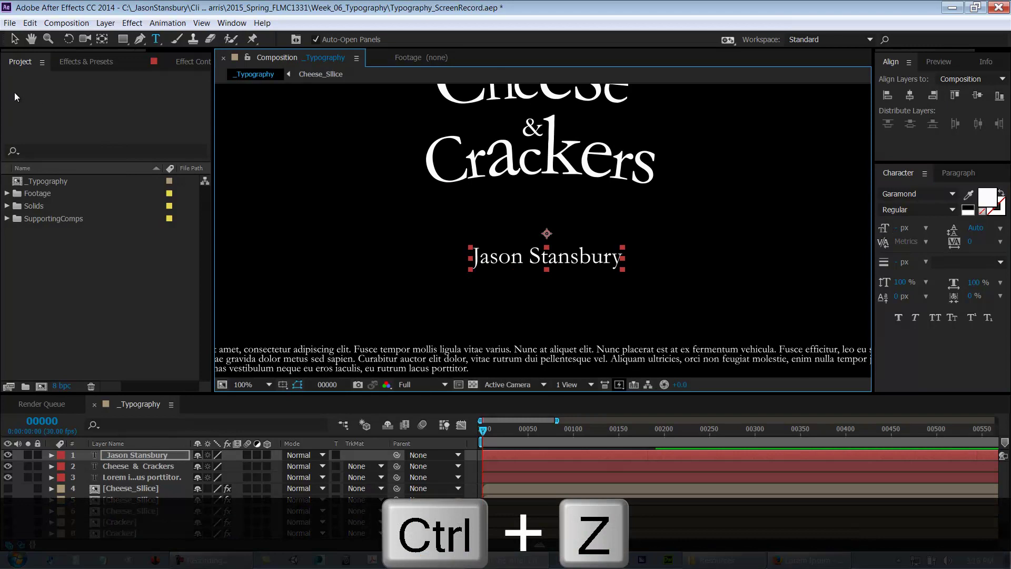
{"action": "key", "text": "ctrl+z"}
{"action": "left_click", "coordinate": [14, 39]}
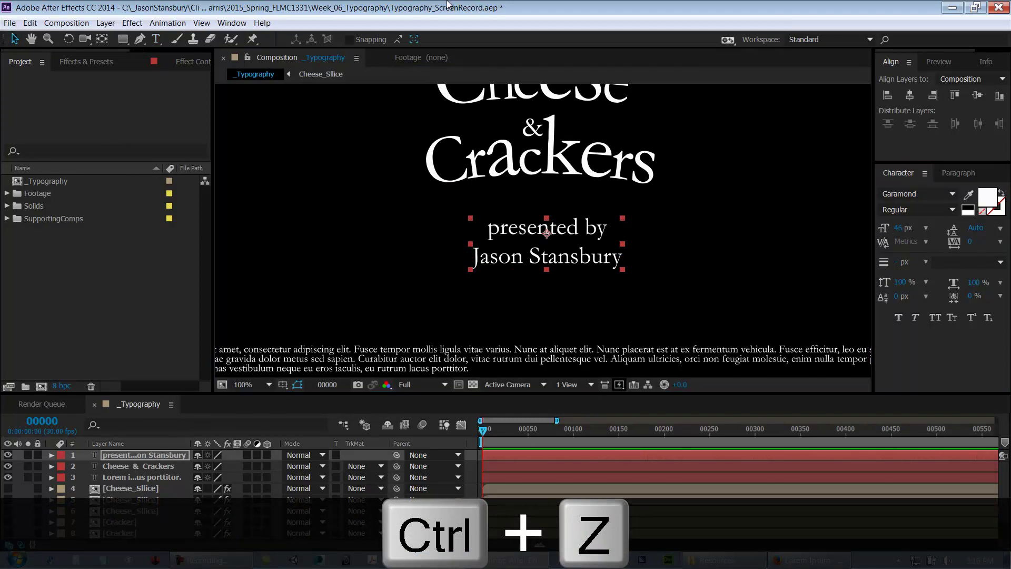
Step: Try deleting the 'presented by' line, restore it with undo, and save
{"action": "key", "text": "h"}
{"action": "left_click_drag", "start_coordinate": [673, 236], "coordinate": [672, 280]}
{"action": "key", "text": "ctrl+t"}
{"action": "double_click", "coordinate": [546, 279]}
{"action": "triple_click", "coordinate": [547, 279]}
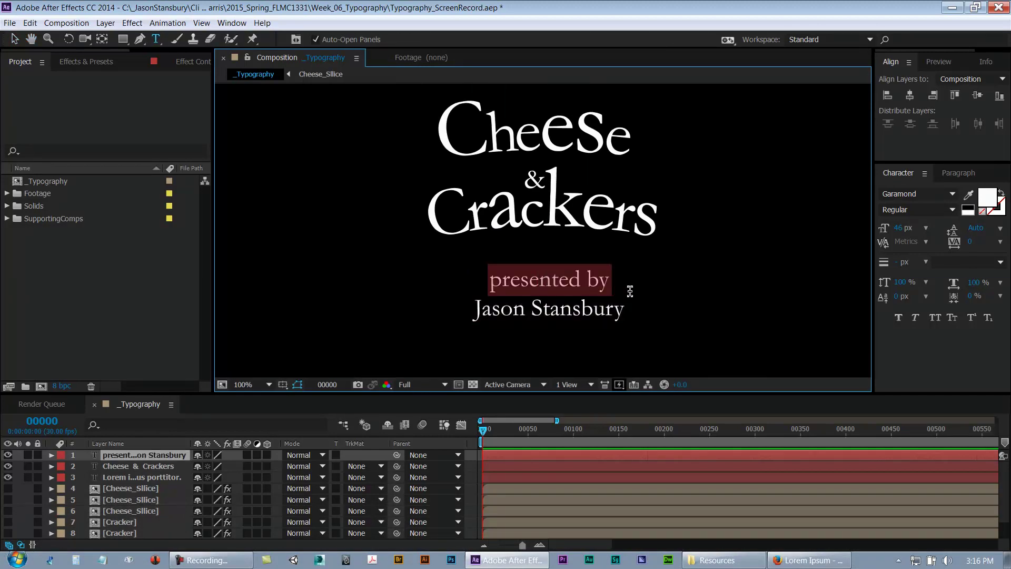
{"action": "key", "text": "BackSpace"}
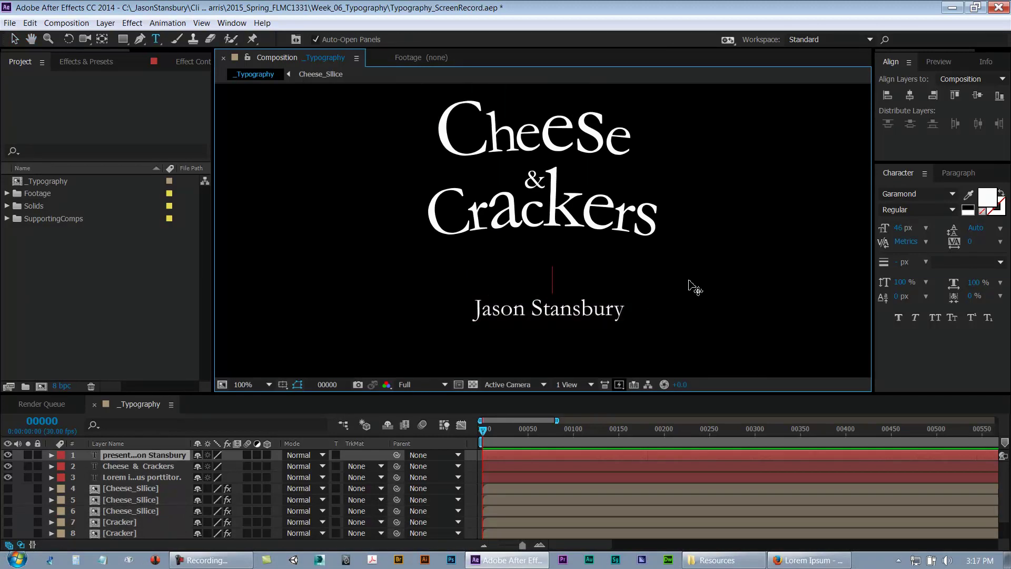
{"action": "key", "text": "ctrl+z"}
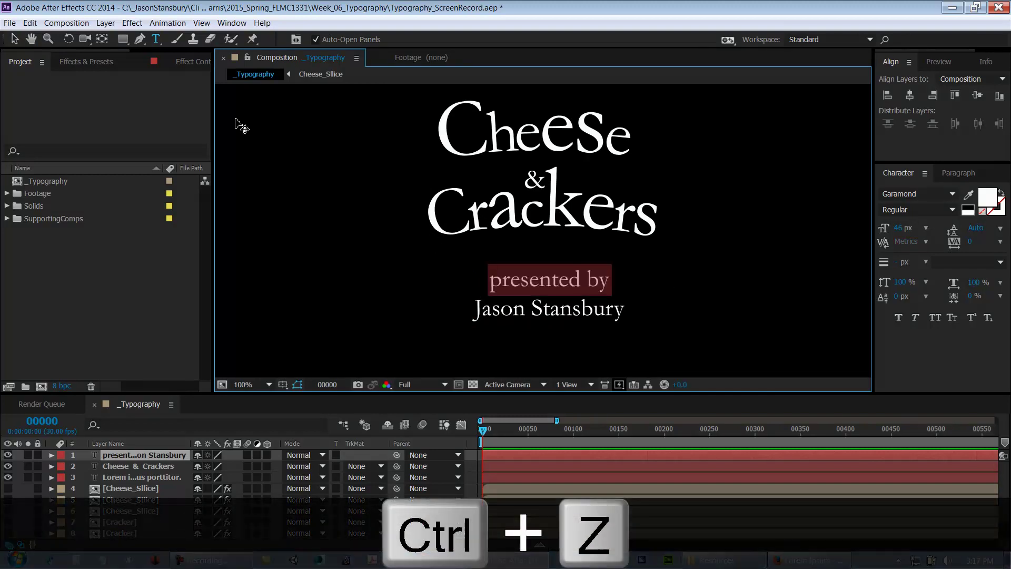
{"action": "left_click", "coordinate": [15, 38]}
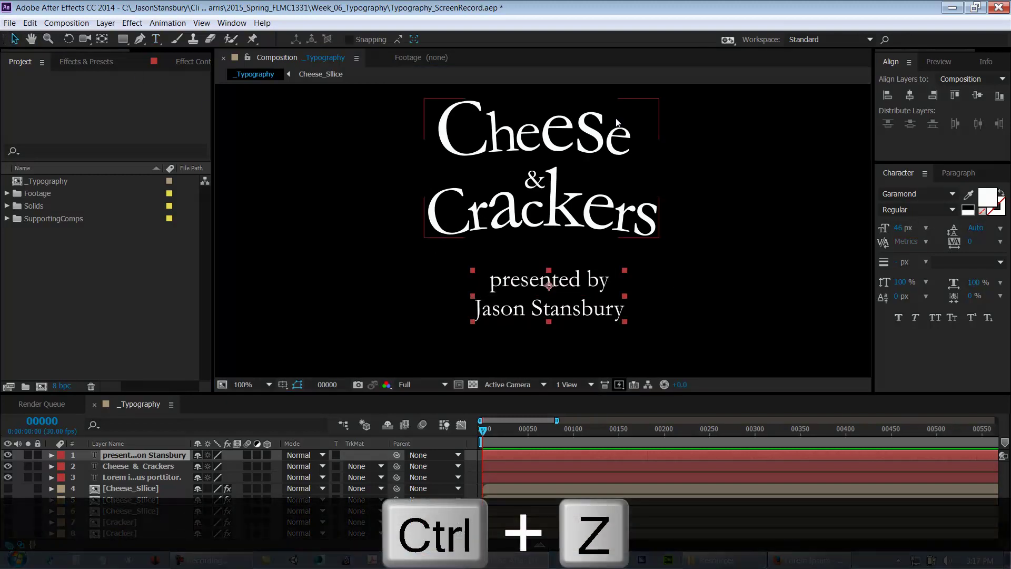
{"action": "key", "text": "ctrl+s"}
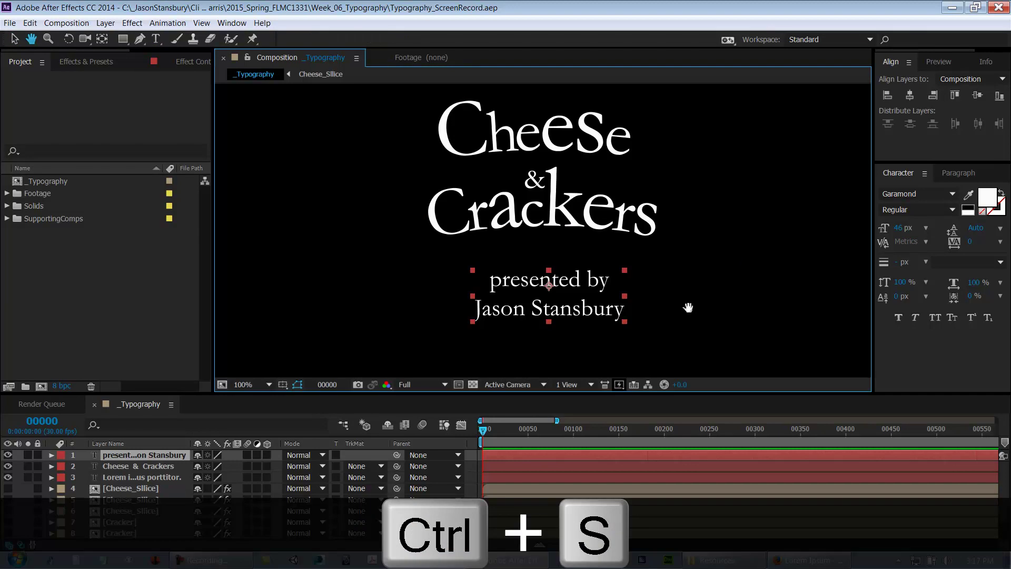
Step: Shrink the 'presented by' line and set the presenter's name line to 35 px
{"action": "scroll", "coordinate": [688, 308], "scroll_direction": "up", "scroll_amount": 2}
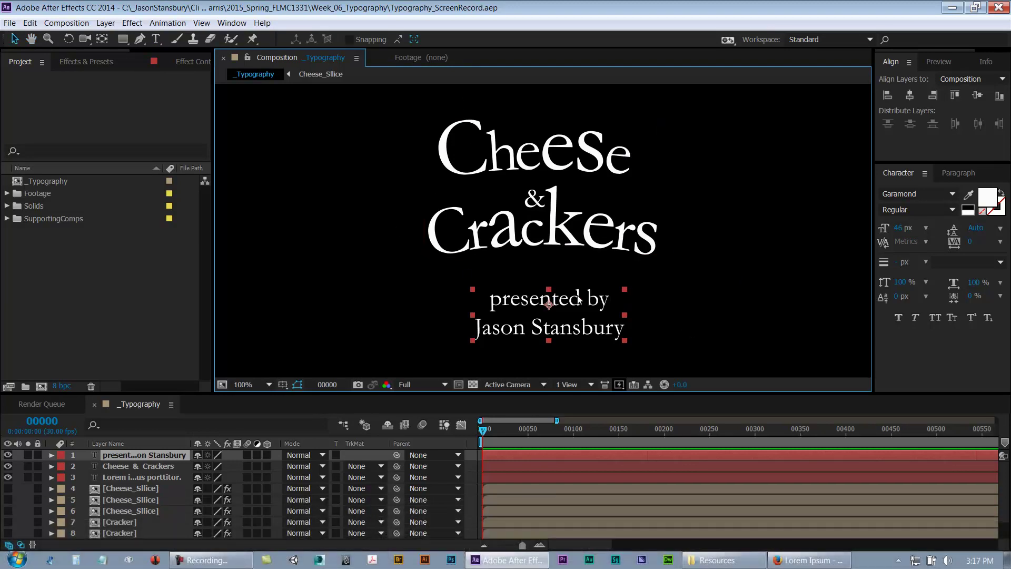
{"action": "double_click", "coordinate": [524, 298]}
{"action": "triple_click", "coordinate": [501, 302]}
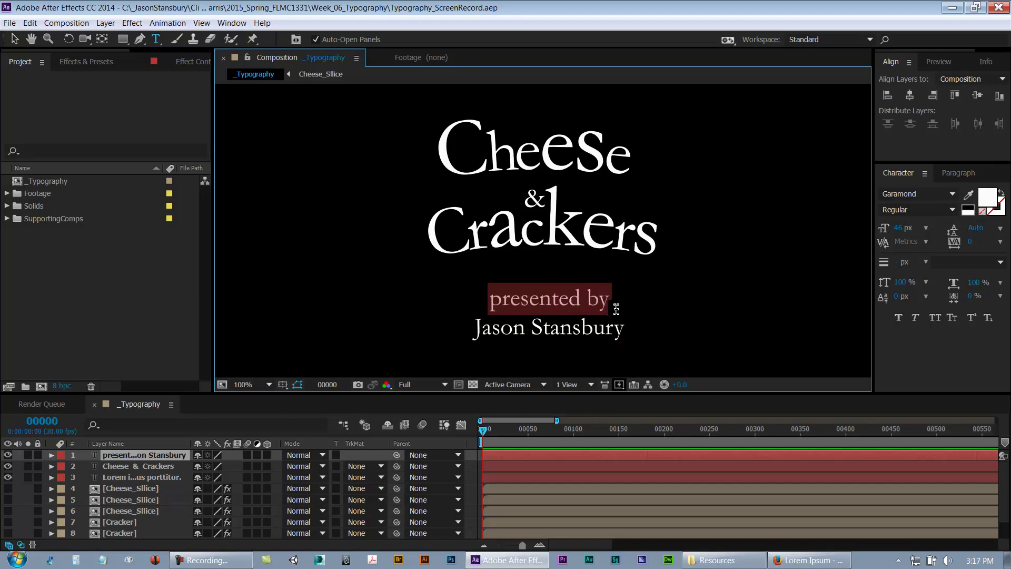
{"action": "left_click_drag", "start_coordinate": [900, 230], "coordinate": [885, 230]}
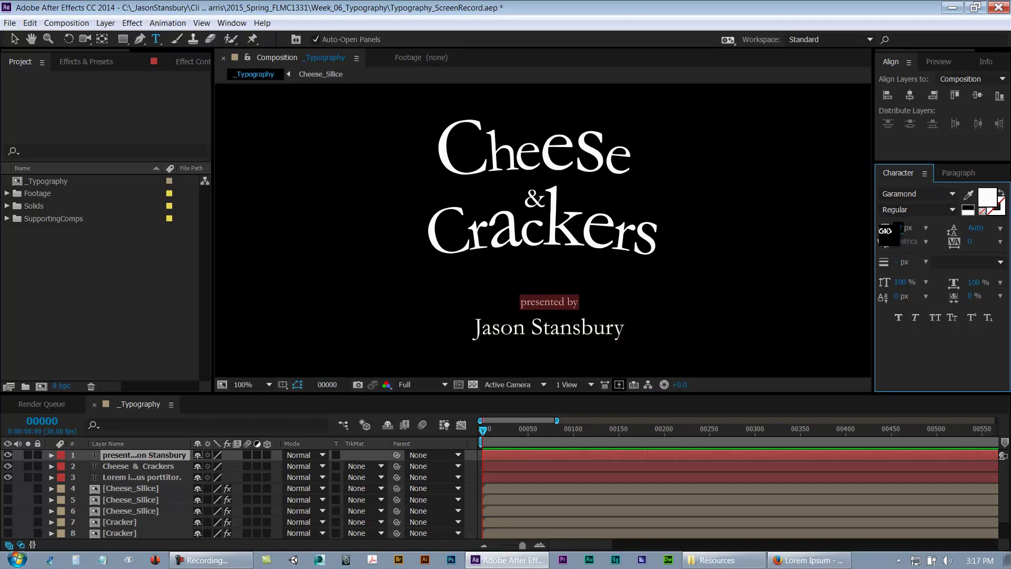
{"action": "left_click", "coordinate": [14, 38]}
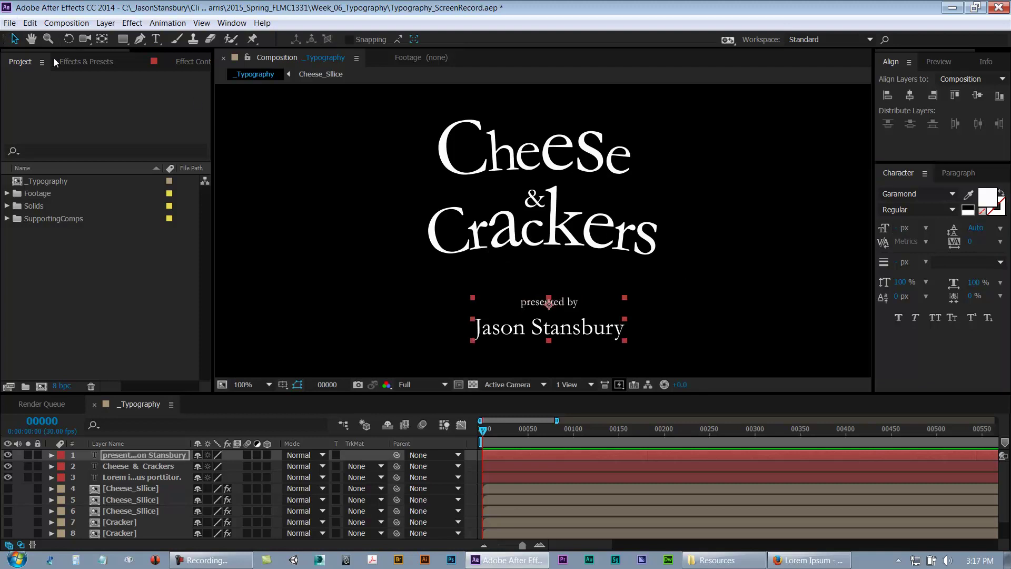
{"action": "key", "text": "t"}
{"action": "triple_click", "coordinate": [498, 329]}
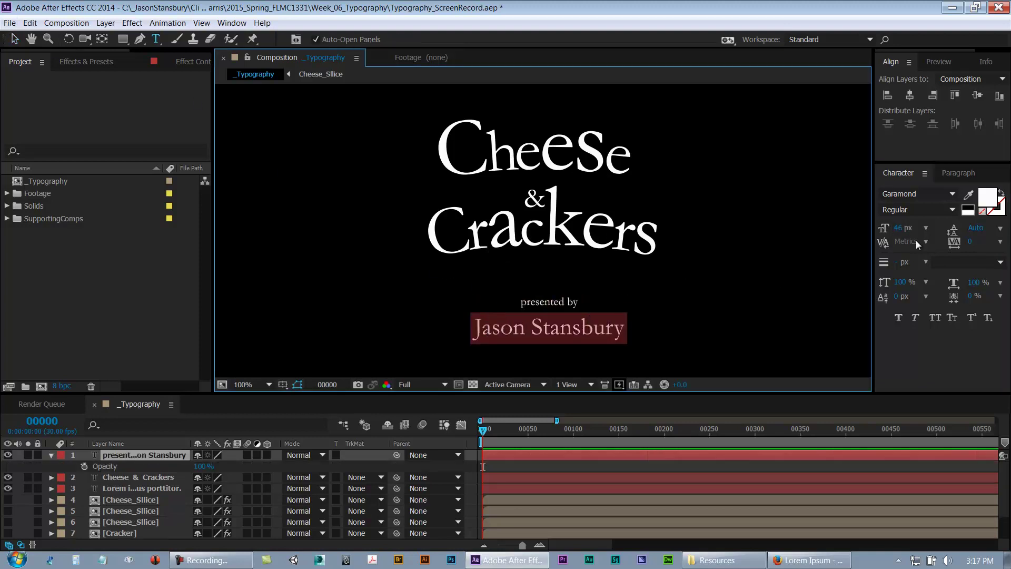
{"action": "mouse_move", "coordinate": [898, 230]}
{"action": "left_mouse_down"}
{"action": "mouse_move", "coordinate": [882, 231]}
{"action": "mouse_move", "coordinate": [899, 230]}
{"action": "left_mouse_up"}
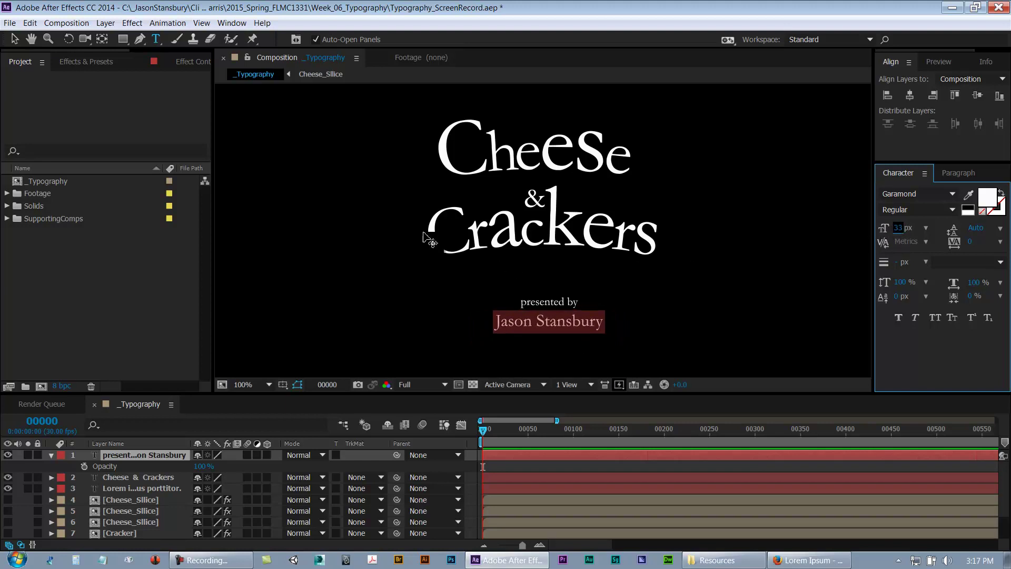
{"action": "type", "text": "35"}
{"action": "key", "text": "Return"}
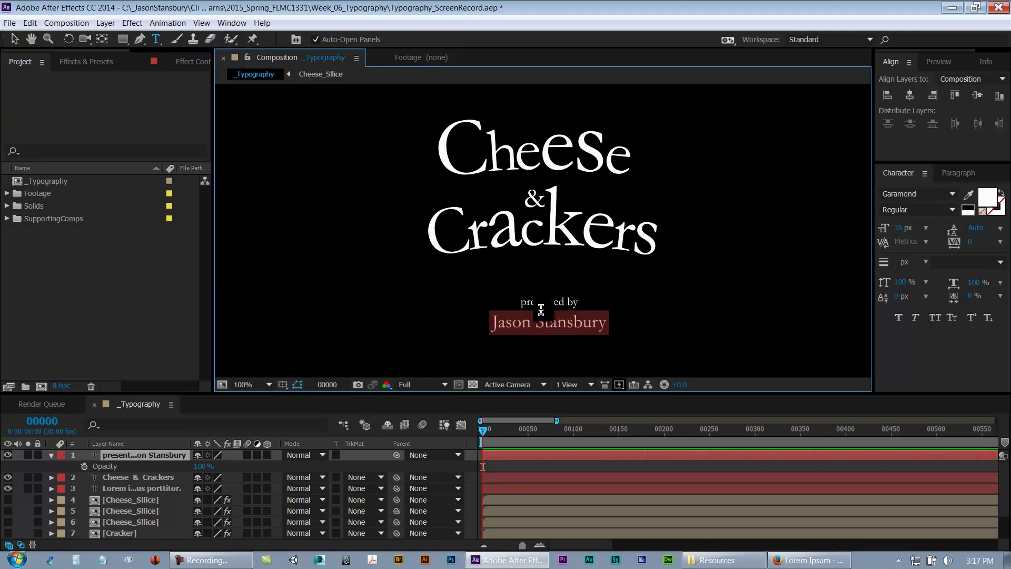
Step: Set 'presented by' to 20 px and move the credit layer up toward the title
{"action": "left_click_drag", "start_coordinate": [579, 302], "coordinate": [520, 301]}
{"action": "left_click", "coordinate": [896, 233]}
{"action": "type", "text": "20"}
{"action": "key", "text": "Return"}
{"action": "left_click", "coordinate": [15, 38]}
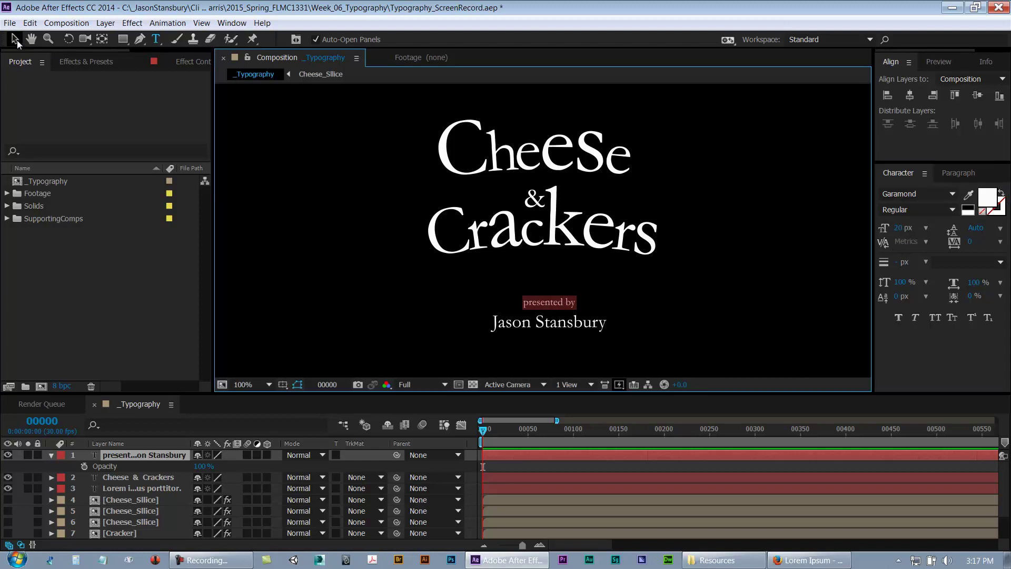
{"action": "mouse_move", "coordinate": [561, 324]}
{"action": "left_mouse_down"}
{"action": "mouse_move", "coordinate": [561, 295]}
{"action": "mouse_move", "coordinate": [562, 314]}
{"action": "left_mouse_up"}
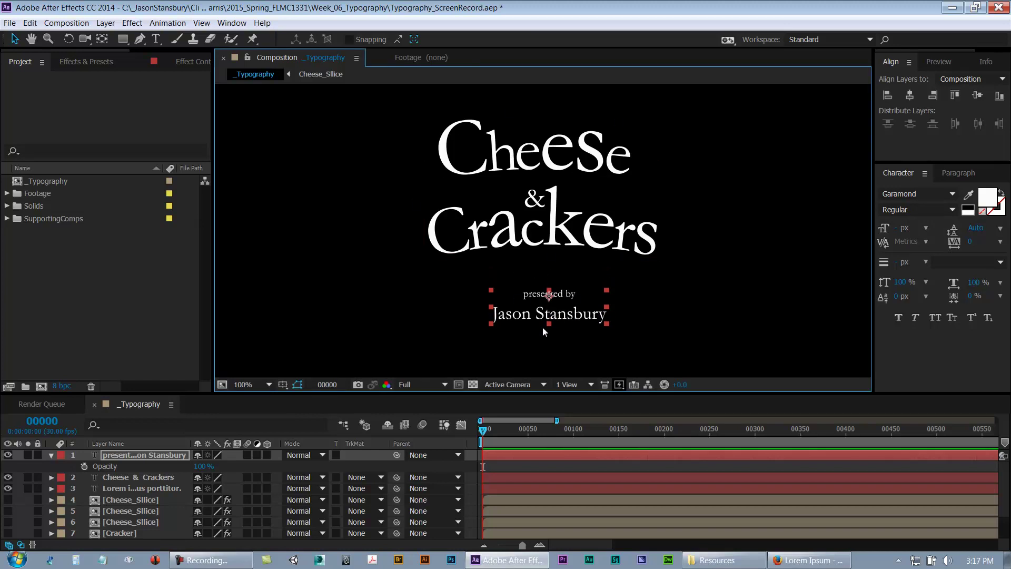
{"action": "scroll", "coordinate": [542, 327], "scroll_direction": "down", "scroll_amount": 2}
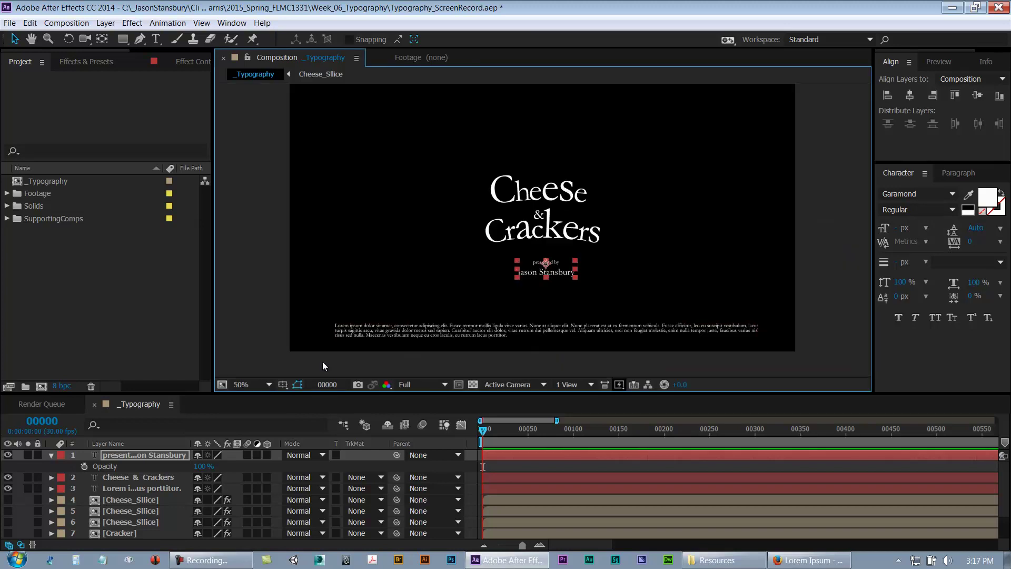
Step: Horizontally centre the title and credit layers, aligned to the composition
{"action": "left_click", "coordinate": [50, 455]}
{"action": "key", "text": "F2"}
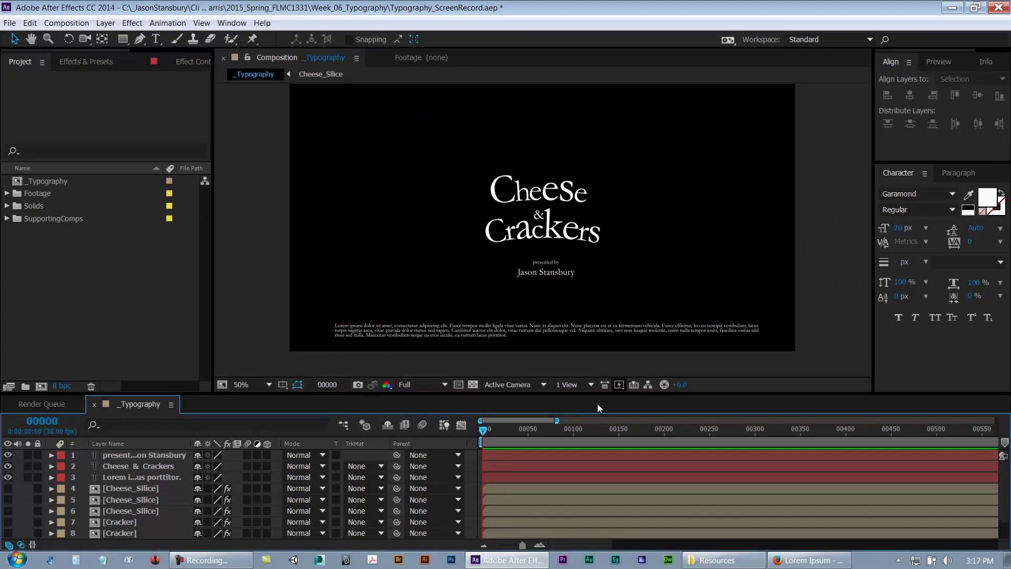
{"action": "left_click", "coordinate": [587, 237]}
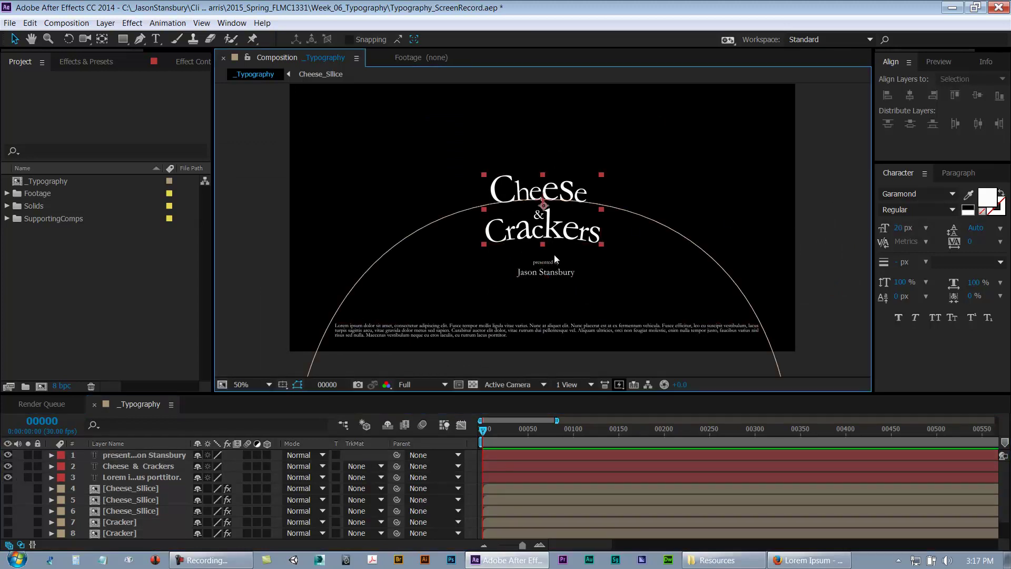
{"action": "left_click", "coordinate": [555, 269], "text": "shift"}
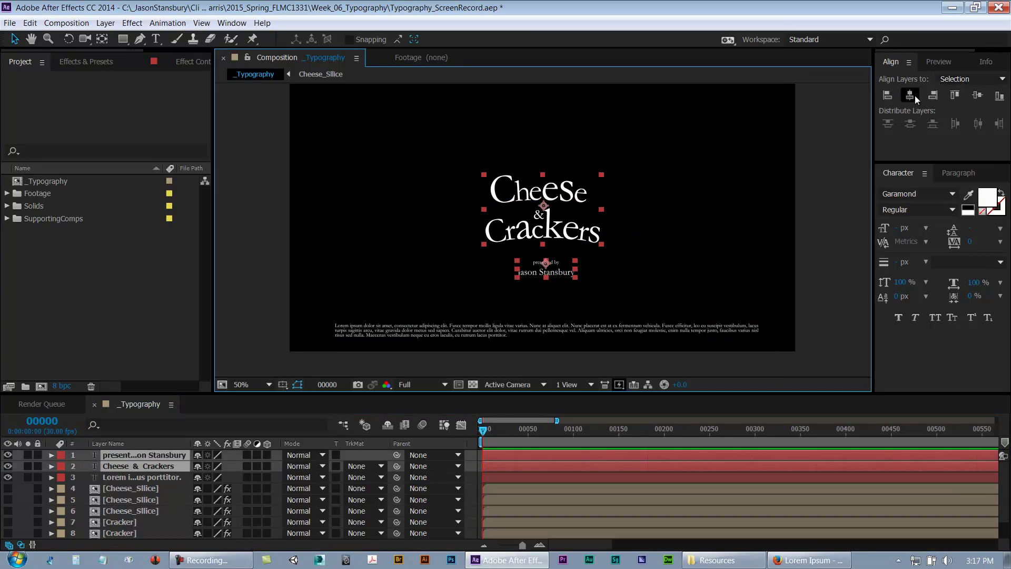
{"action": "left_click", "coordinate": [959, 80]}
{"action": "left_click", "coordinate": [960, 111]}
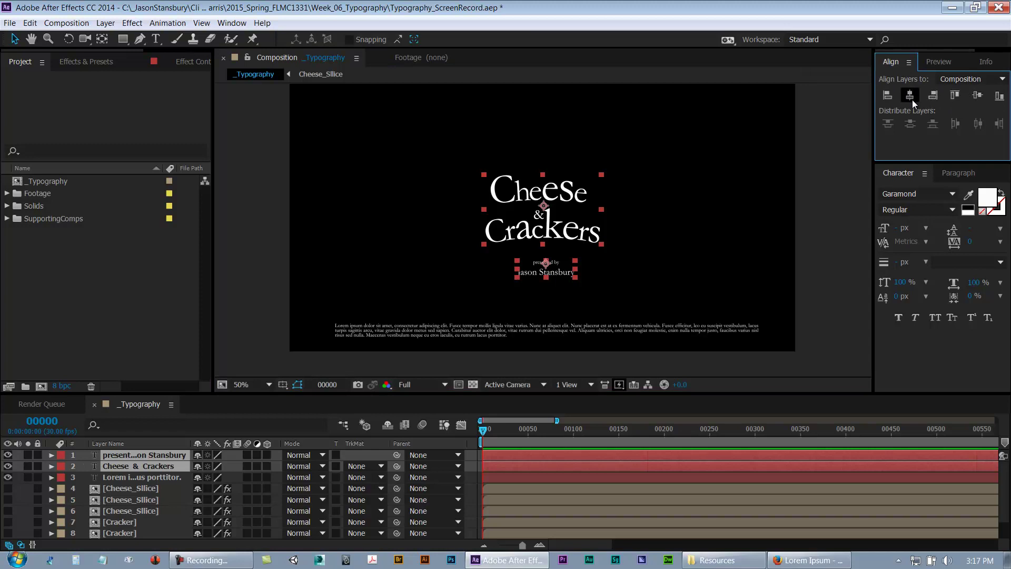
{"action": "left_click", "coordinate": [978, 95]}
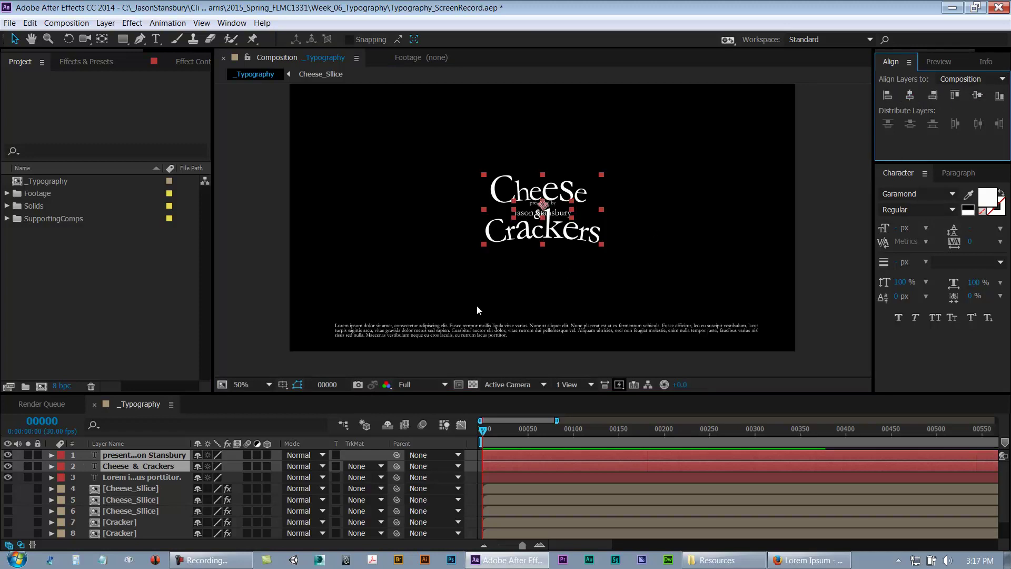
Step: Drag the credit alone back down just below Crackers
{"action": "left_click", "coordinate": [734, 261]}
{"action": "left_click", "coordinate": [523, 213]}
{"action": "left_click_drag", "start_coordinate": [522, 212], "coordinate": [527, 271]}
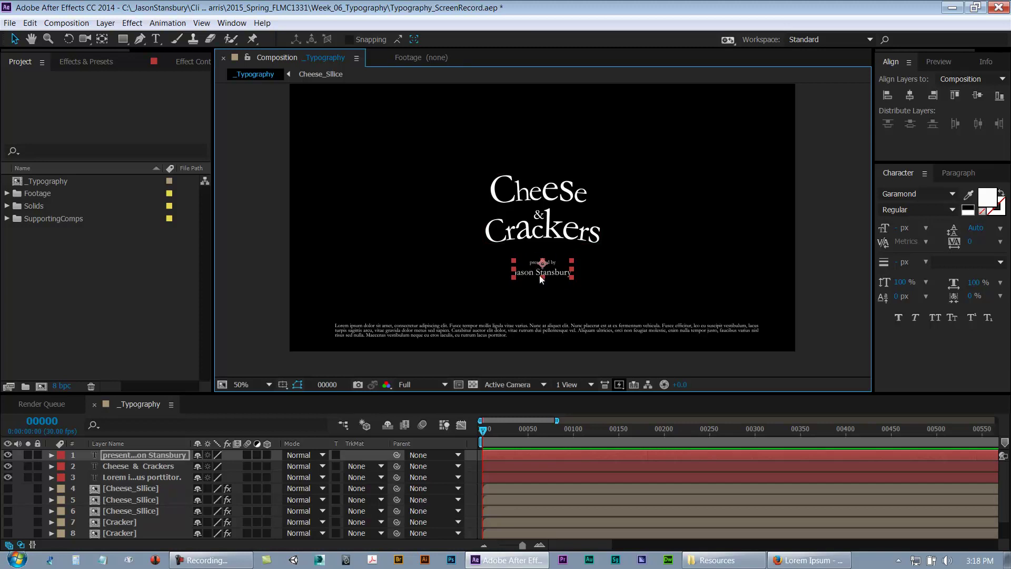
{"action": "left_click", "coordinate": [247, 368]}
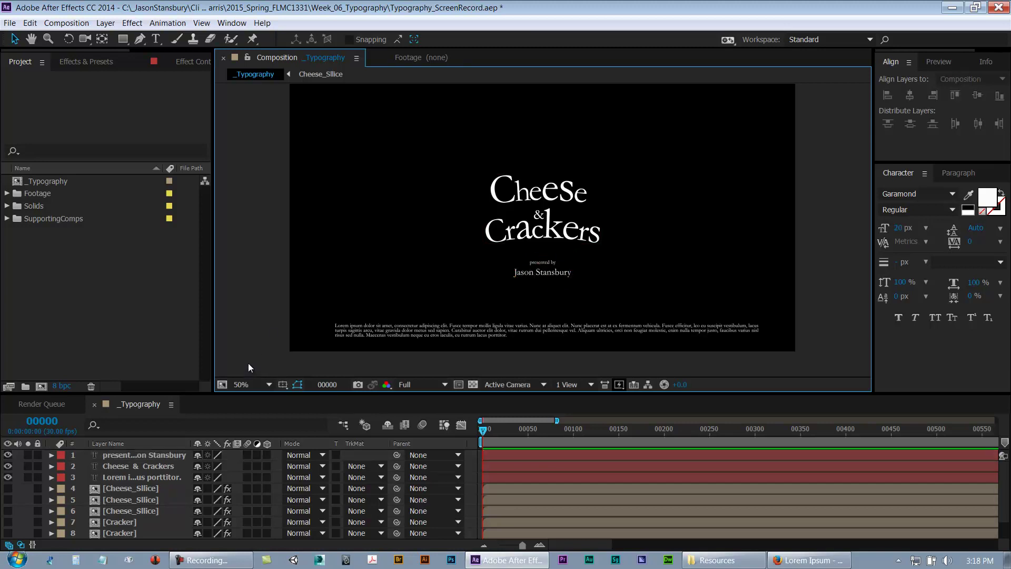
Step: Nudge the title and credit layers higher, checking against the safe guides, and save
{"action": "left_click", "coordinate": [554, 272]}
{"action": "left_click", "coordinate": [182, 466], "text": "shift"}
{"action": "key", "text": "apostrophe"}
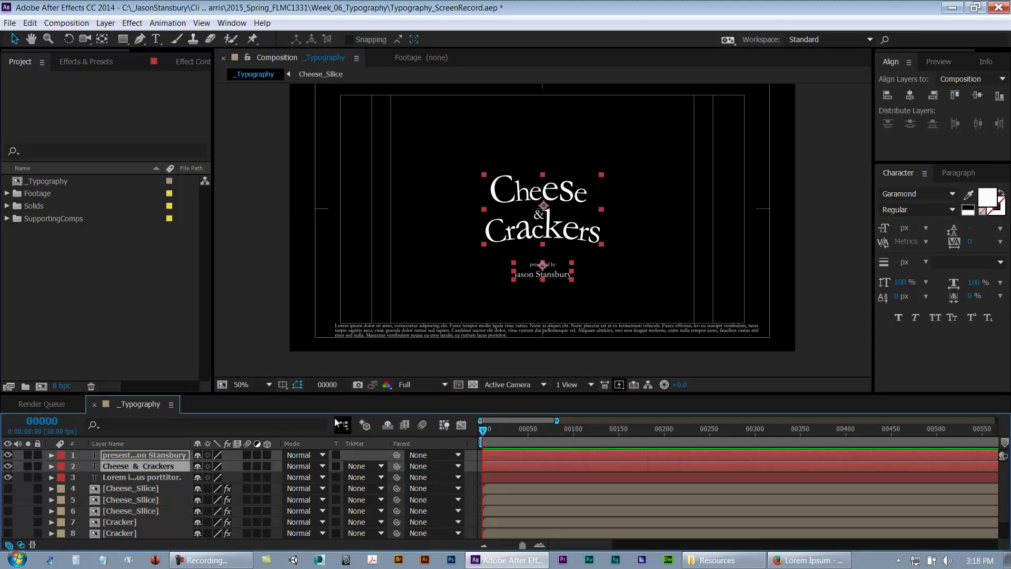
{"action": "key", "text": "period"}
{"action": "key", "text": "comma"}
{"action": "left_click_drag", "start_coordinate": [586, 232], "coordinate": [589, 257]}
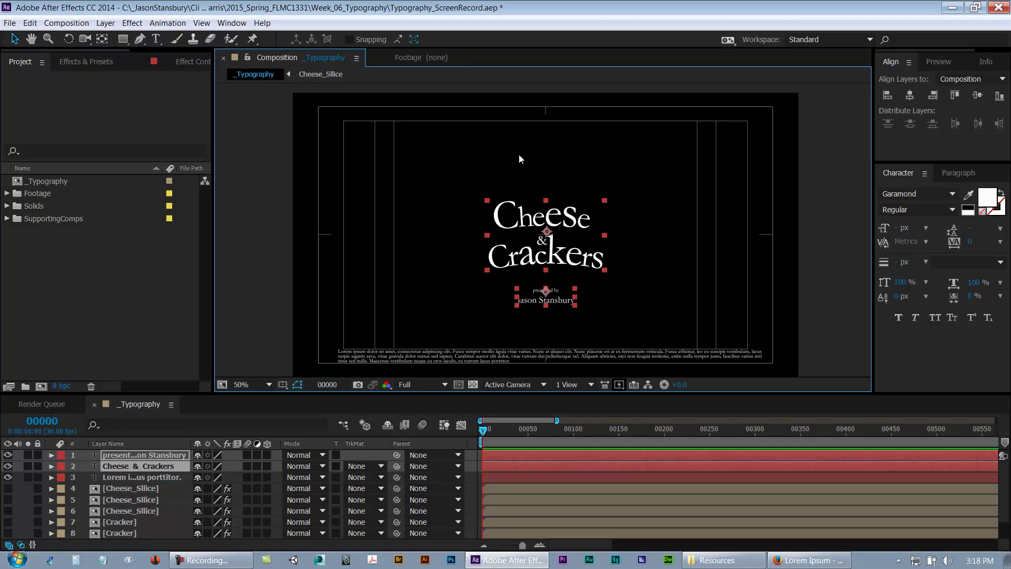
{"action": "left_click_drag", "start_coordinate": [524, 206], "coordinate": [523, 204]}
{"action": "key", "text": "shift+Up"}
{"action": "key", "text": "shift+Up"}
{"action": "key", "text": "shift+Up"}
{"action": "key", "text": "shift+Up"}
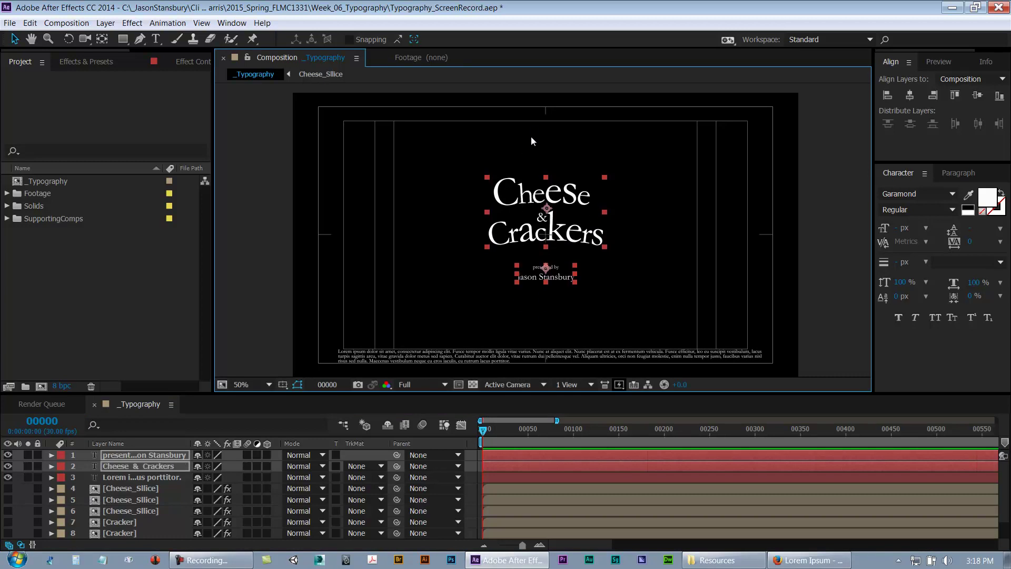
{"action": "key", "text": "apostrophe"}
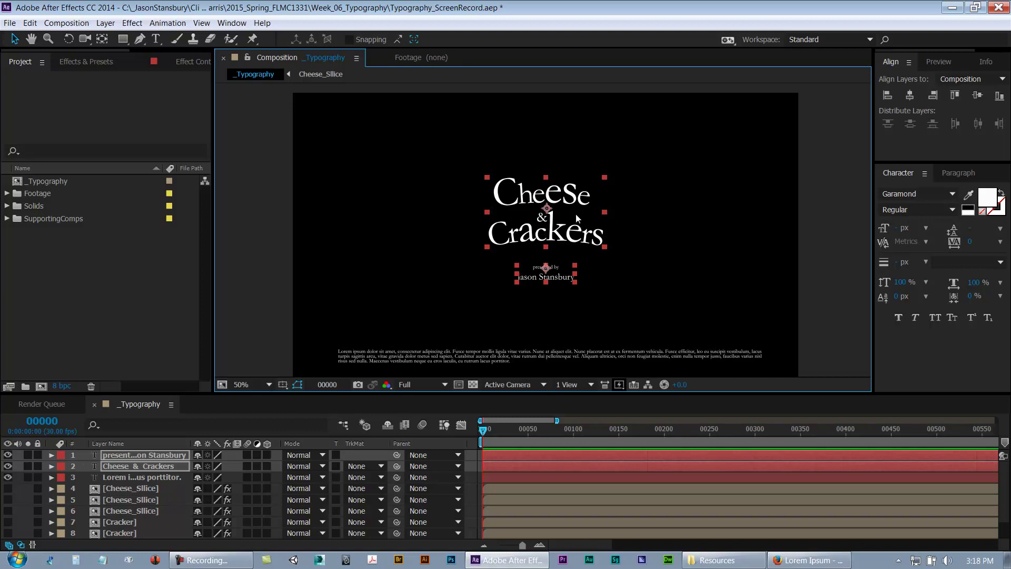
{"action": "left_click", "coordinate": [242, 323]}
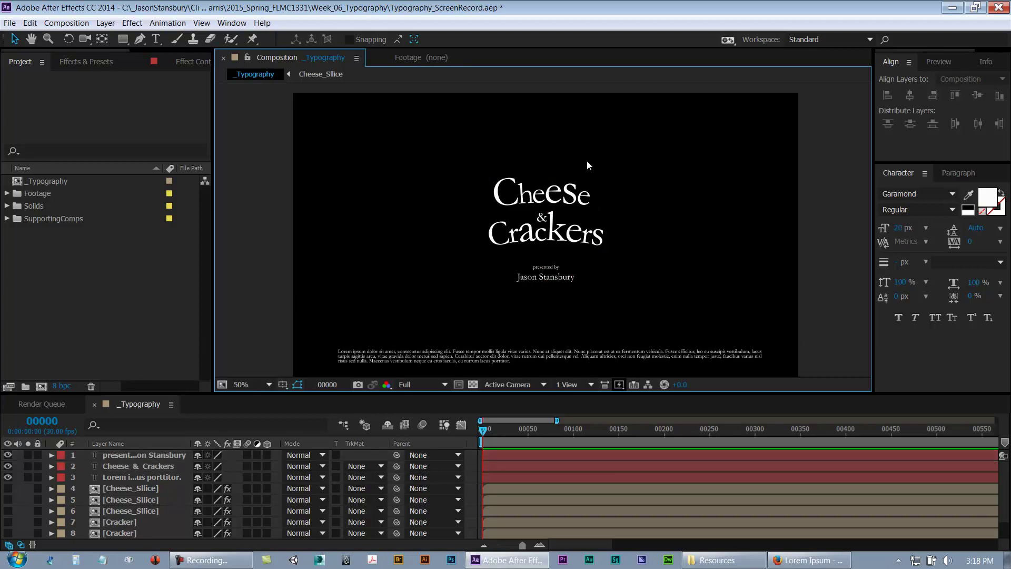
{"action": "key", "text": "ctrl+s"}
Step: Set the Lorem body text to Justify Last Centered and save the project
{"action": "left_click", "coordinate": [177, 463]}
{"action": "mouse_move", "coordinate": [193, 394]}
{"action": "left_mouse_down"}
{"action": "mouse_move", "coordinate": [194, 348]}
{"action": "mouse_move", "coordinate": [192, 384]}
{"action": "left_mouse_up"}
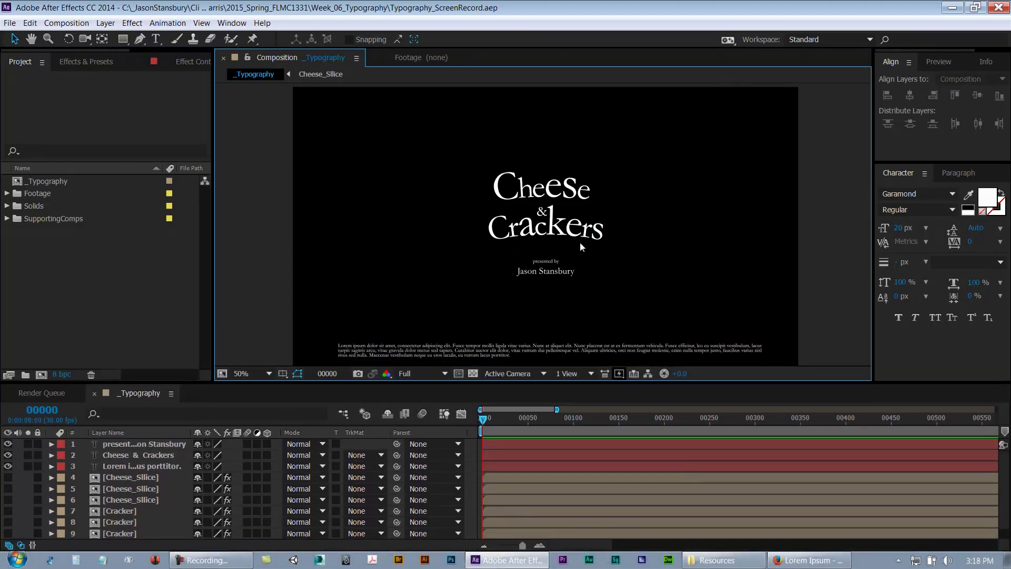
{"action": "key", "text": "h"}
{"action": "key", "text": "v"}
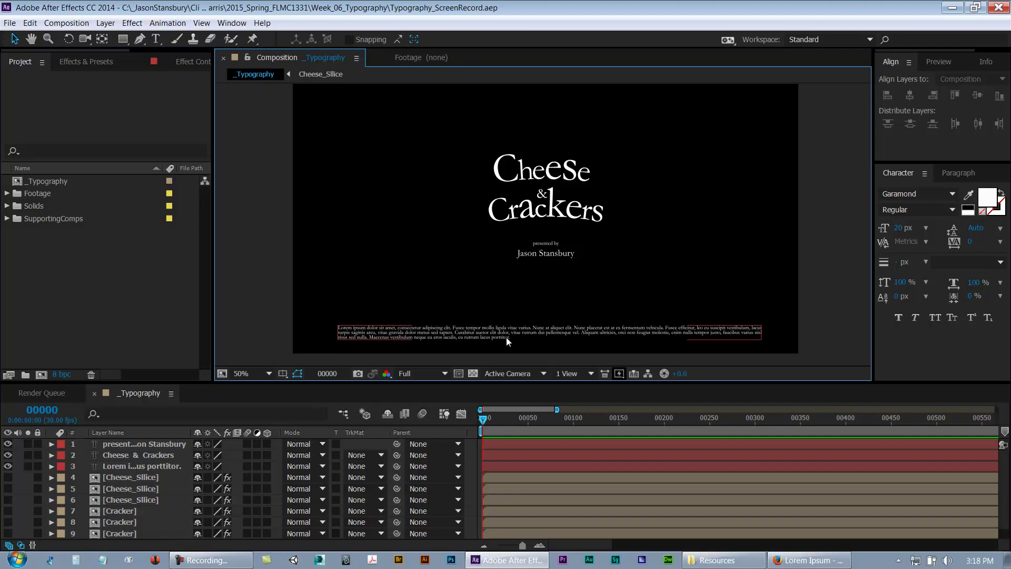
{"action": "left_click", "coordinate": [525, 328]}
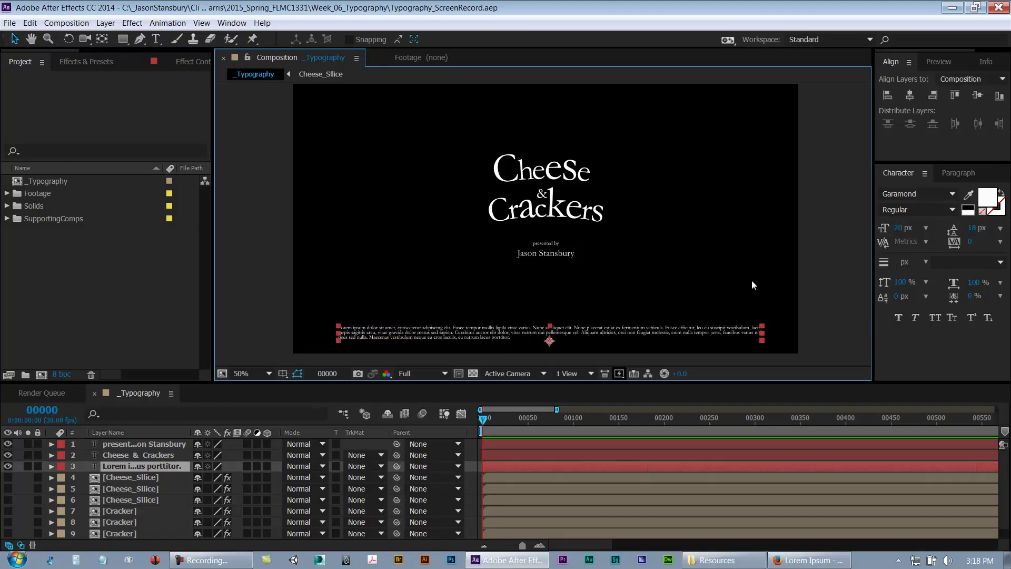
{"action": "left_click", "coordinate": [963, 174]}
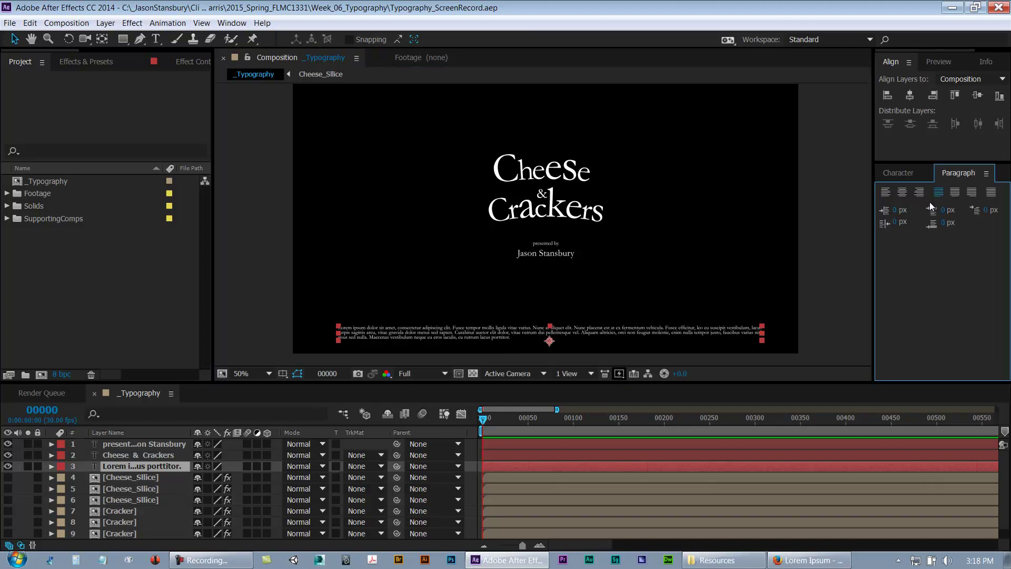
{"action": "left_click", "coordinate": [956, 194]}
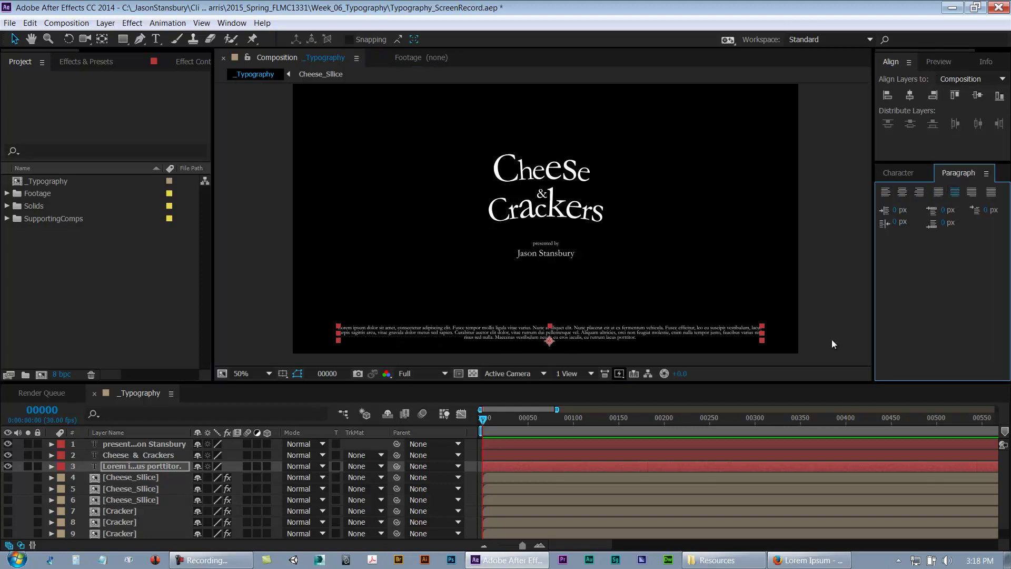
{"action": "left_click", "coordinate": [855, 268]}
{"action": "key", "text": "ctrl+s"}
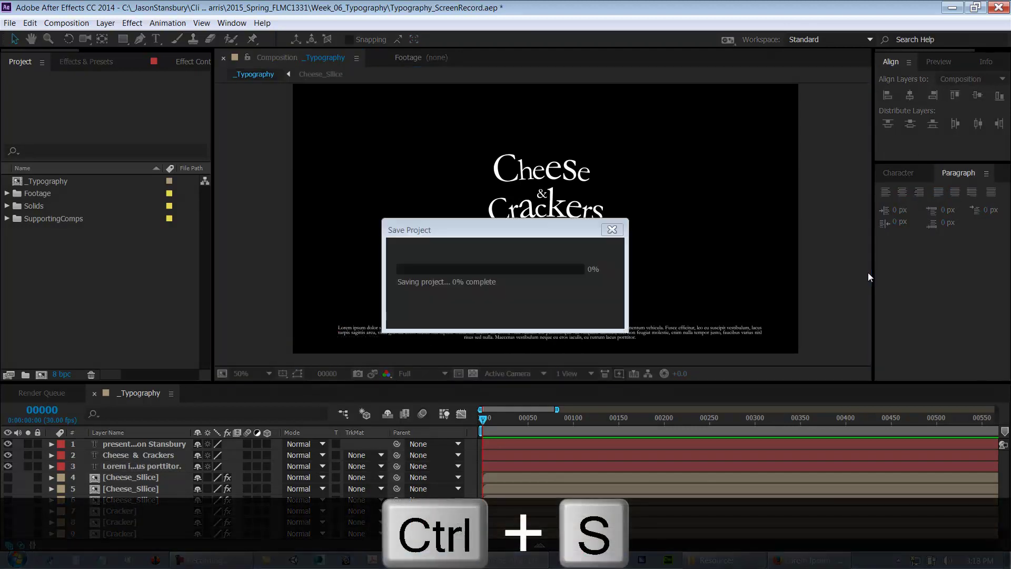
Step: Select the cheese, cracker and wood background layers
{"action": "left_click", "coordinate": [899, 174]}
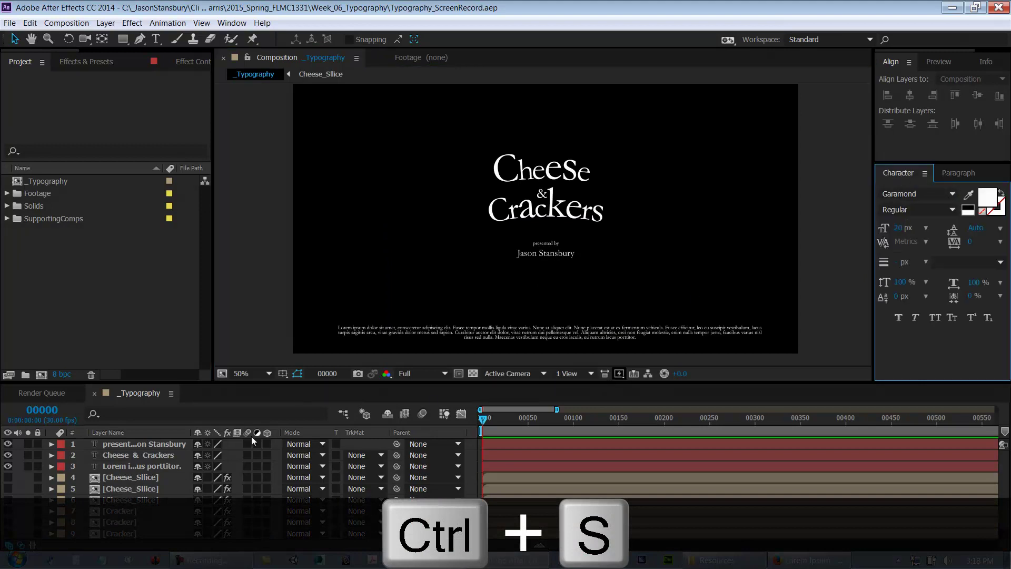
{"action": "left_click", "coordinate": [131, 482]}
{"action": "scroll", "coordinate": [133, 490], "scroll_direction": "down", "scroll_amount": 1}
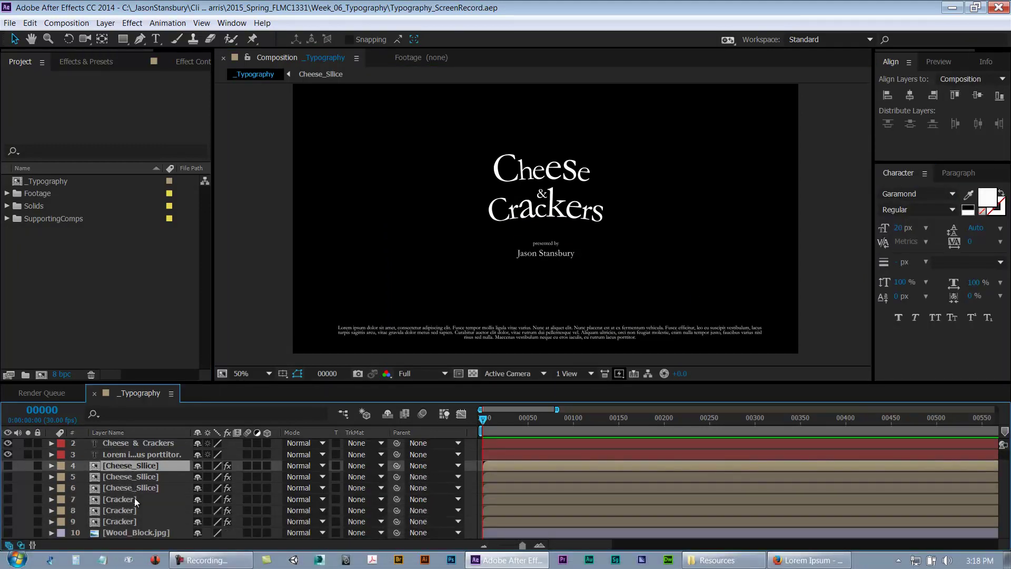
{"action": "left_click", "coordinate": [119, 532], "text": "shift"}
Step: Make the cheese, crackers and wood background layers visible and save
{"action": "left_click", "coordinate": [8, 465]}
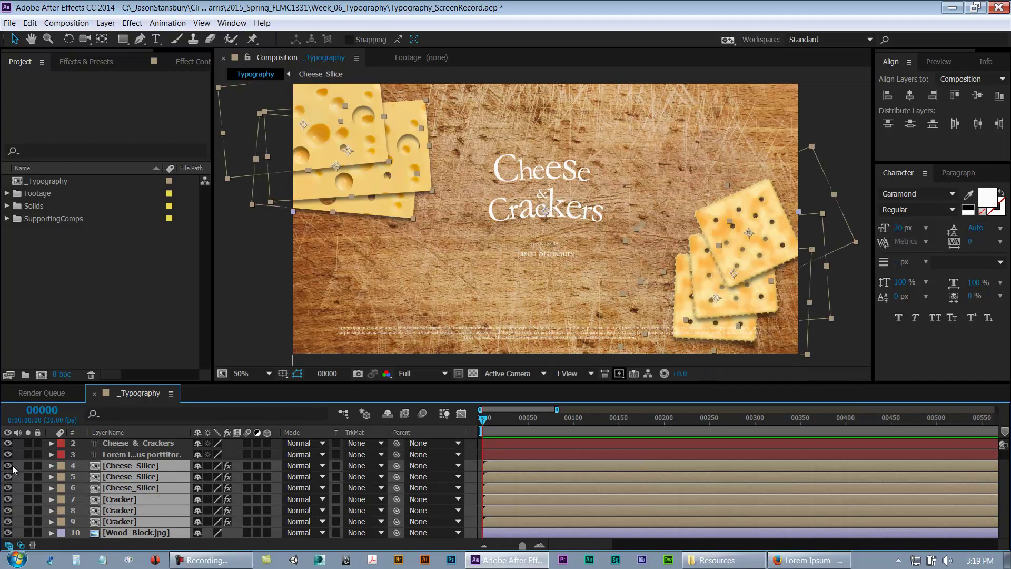
{"action": "left_click", "coordinate": [82, 345]}
{"action": "key", "text": "ctrl+s"}
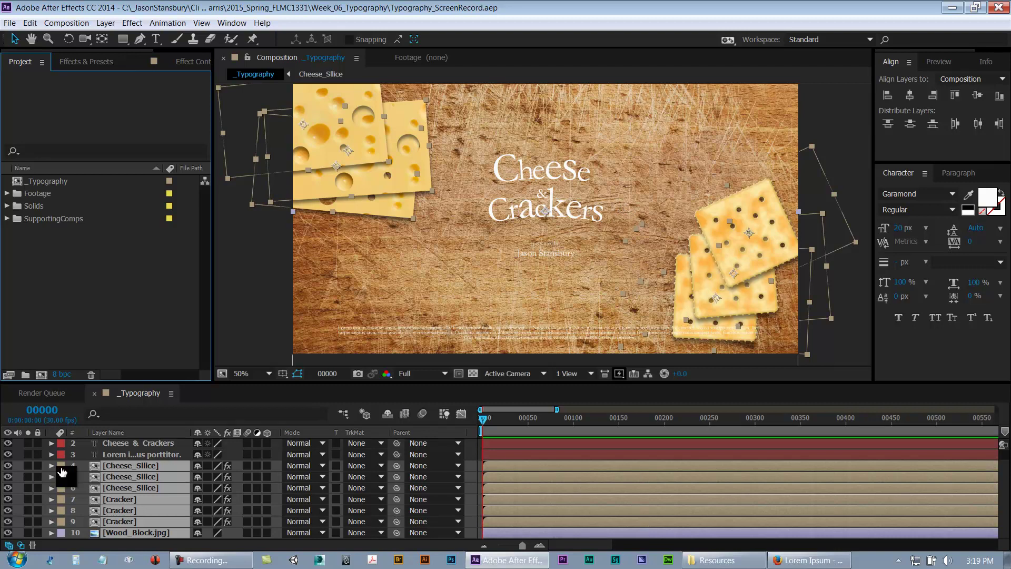
Step: Select the title and Lorem body text layers and reveal their Scale properties
{"action": "left_click", "coordinate": [128, 442]}
{"action": "left_click", "coordinate": [130, 453], "text": "shift"}
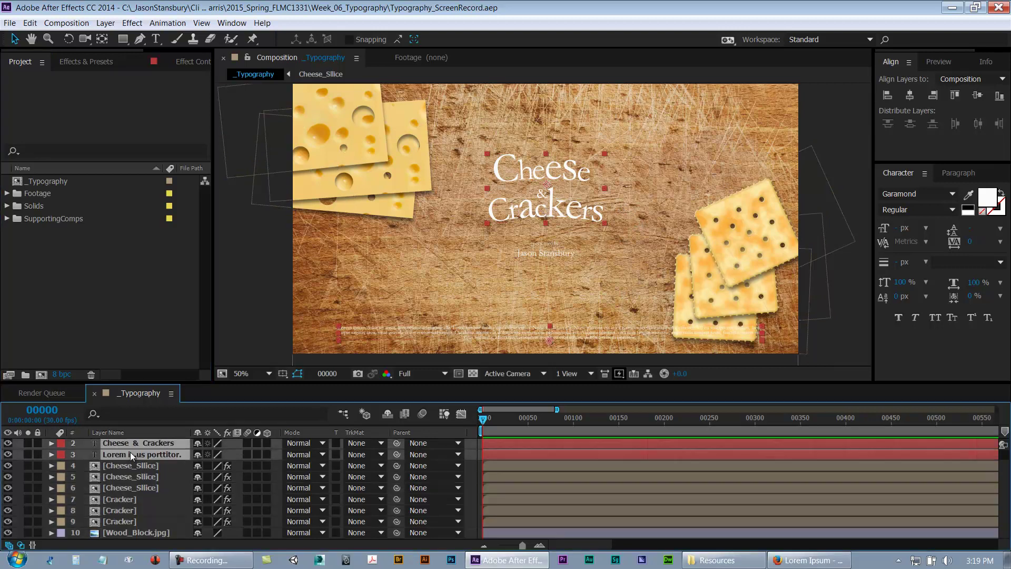
{"action": "key", "text": "period"}
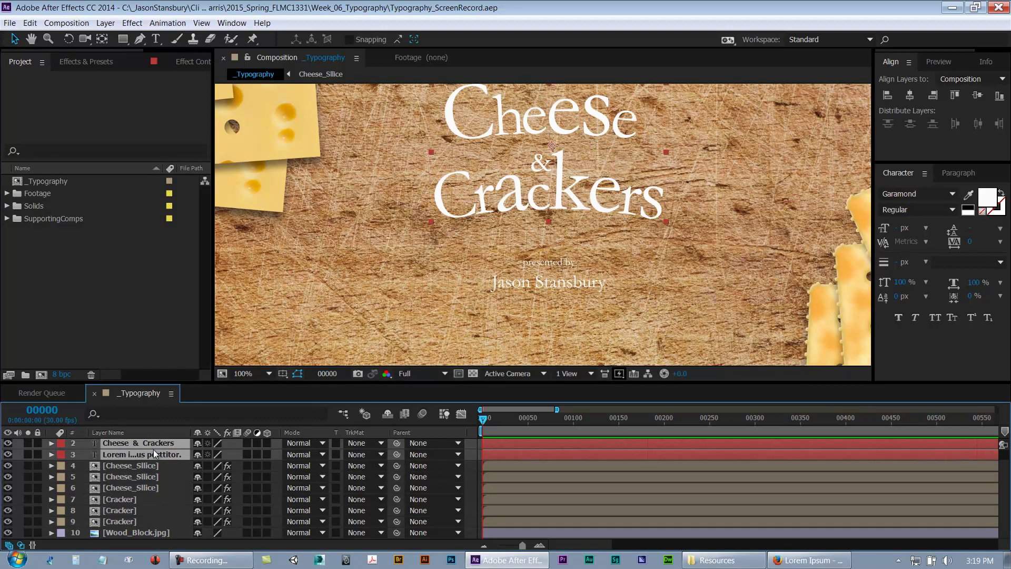
{"action": "left_click", "coordinate": [114, 444]}
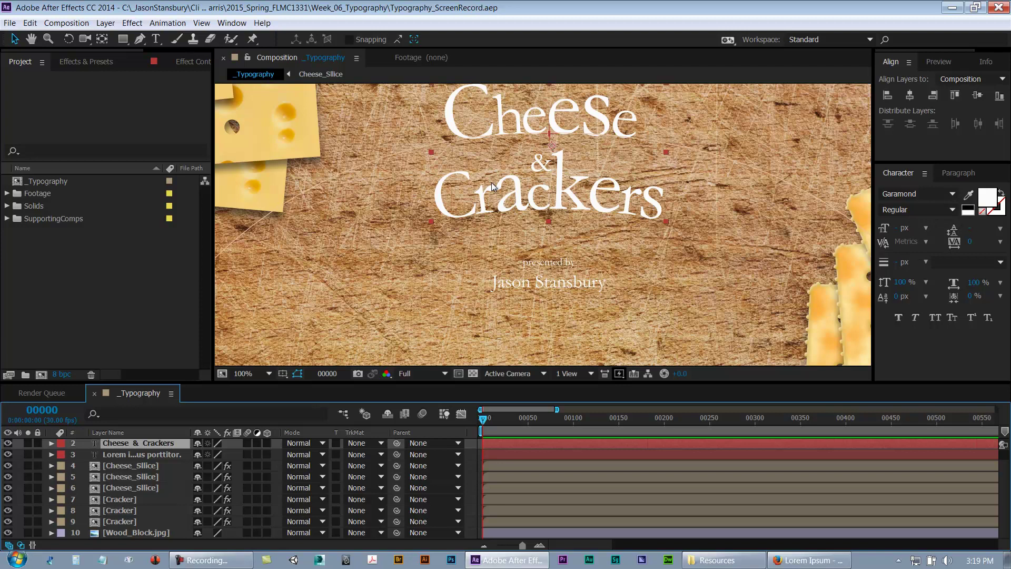
{"action": "left_click", "coordinate": [136, 454], "text": "shift"}
{"action": "key", "text": "s"}
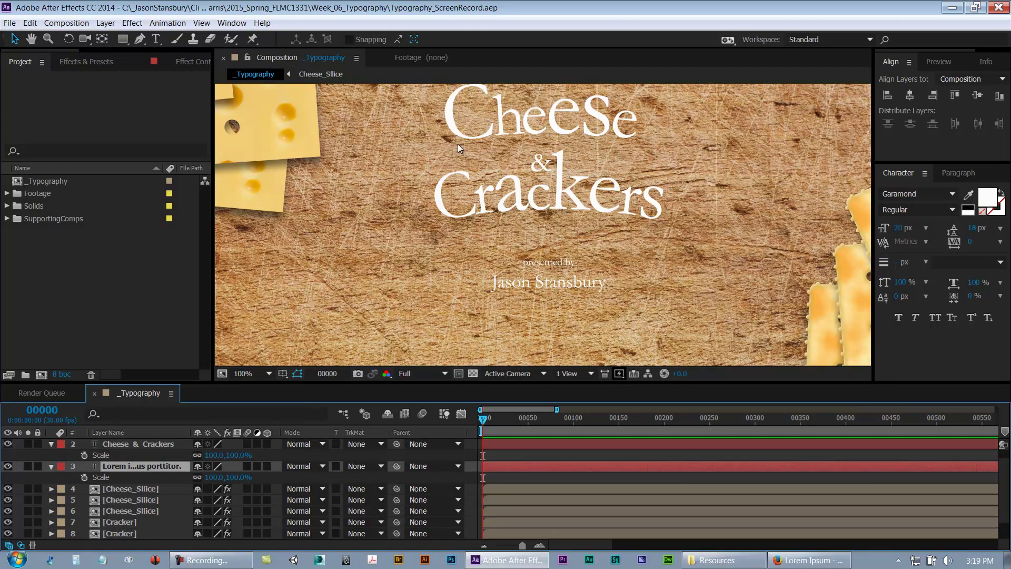
Step: Try scaling the title and body text to 118%, then undo it
{"action": "left_click", "coordinate": [158, 444]}
{"action": "left_click", "coordinate": [153, 443]}
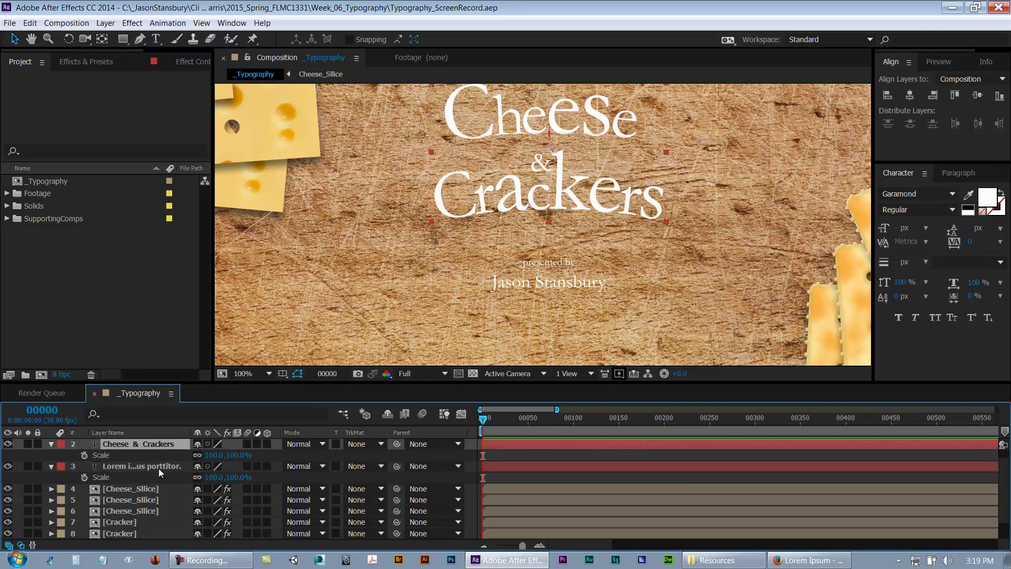
{"action": "left_click", "coordinate": [130, 467], "text": "shift"}
{"action": "key", "text": "comma"}
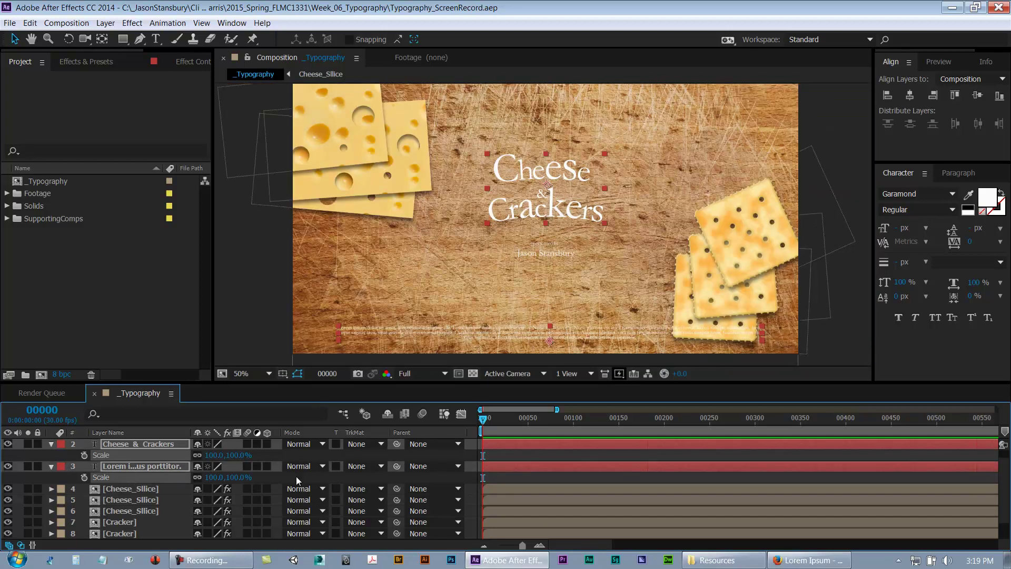
{"action": "left_click_drag", "start_coordinate": [202, 455], "coordinate": [226, 453]}
{"action": "key", "text": "ctrl+z"}
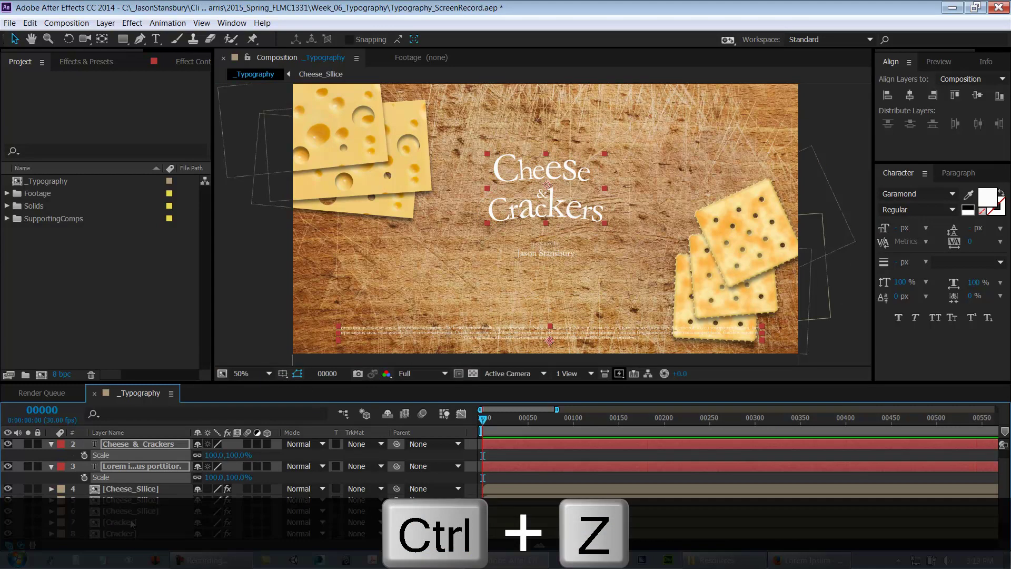
{"action": "key", "text": "ctrl+z"}
{"action": "key", "text": "ctrl+z"}
{"action": "key", "text": "ctrl+z"}
Step: Move the title layer to the top of the stack and show the credit's Scale
{"action": "left_click", "coordinate": [112, 458]}
{"action": "left_click", "coordinate": [113, 476]}
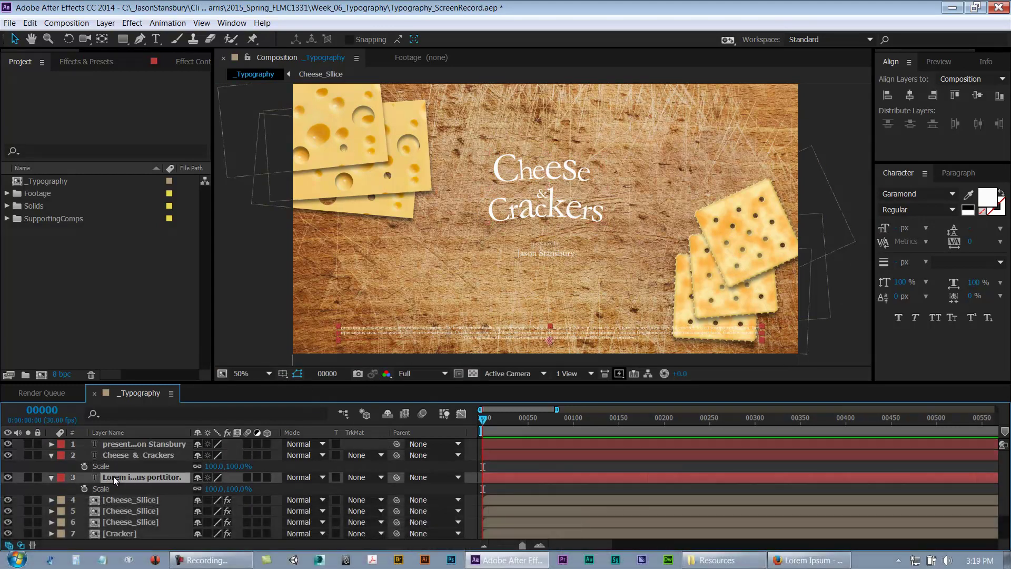
{"action": "left_click", "coordinate": [48, 479]}
{"action": "left_click", "coordinate": [124, 445]}
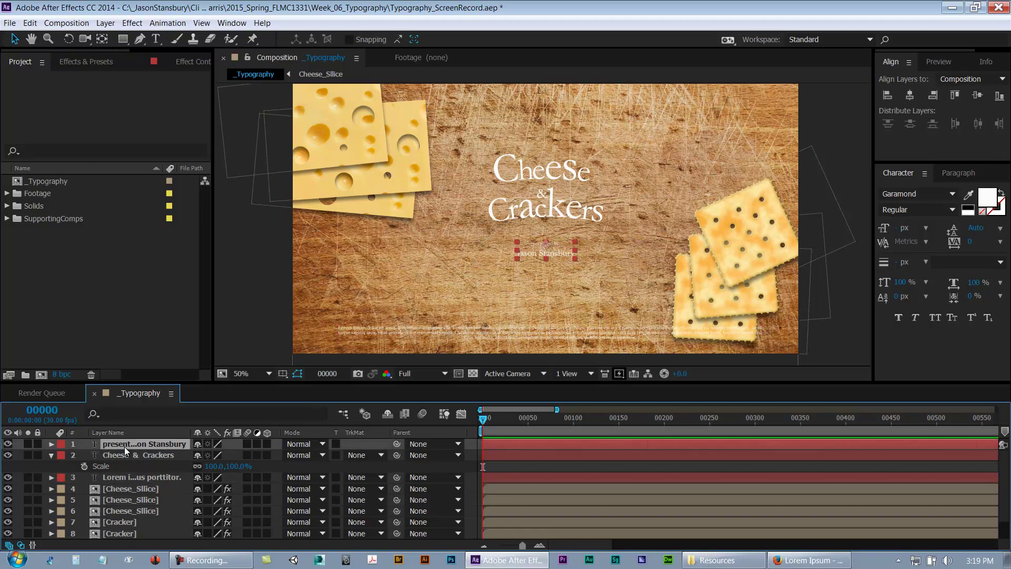
{"action": "left_click", "coordinate": [127, 453]}
{"action": "left_click_drag", "start_coordinate": [127, 457], "coordinate": [131, 442]}
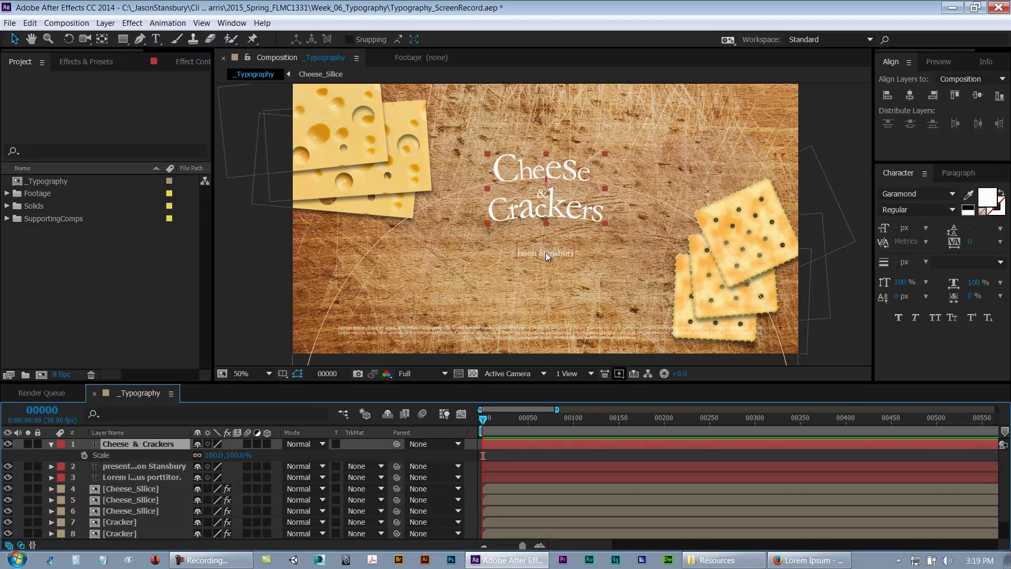
{"action": "left_click", "coordinate": [130, 466]}
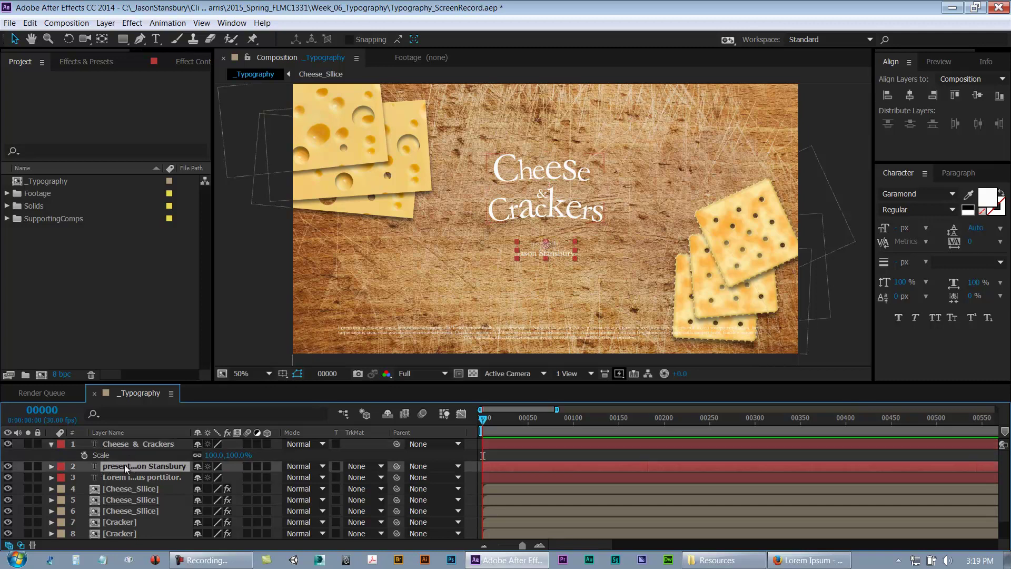
{"action": "key", "text": "s"}
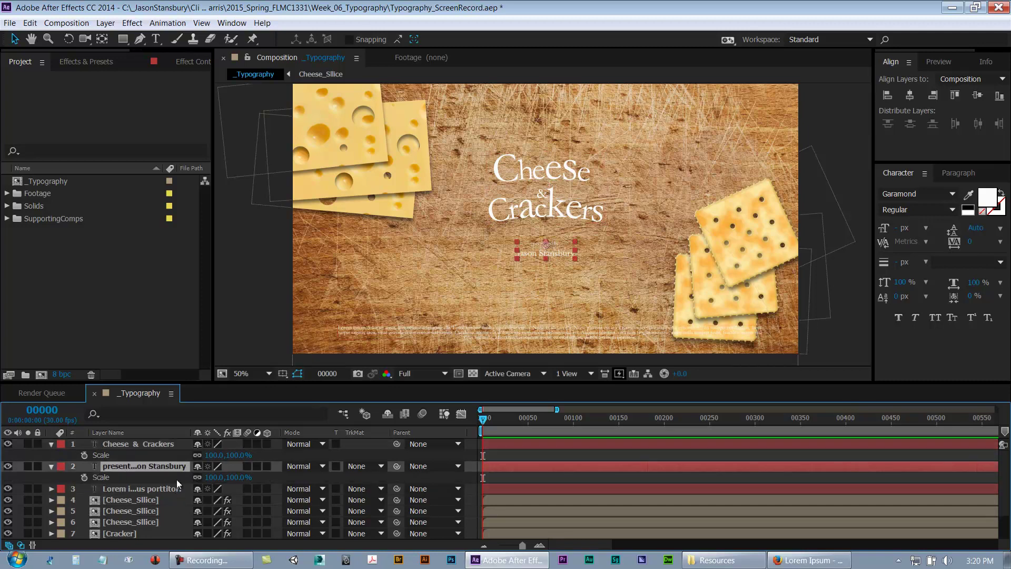
Step: Scale the Cheese & Crackers title to 160% and move the credit down below it
{"action": "key", "text": "ctrl+Up"}
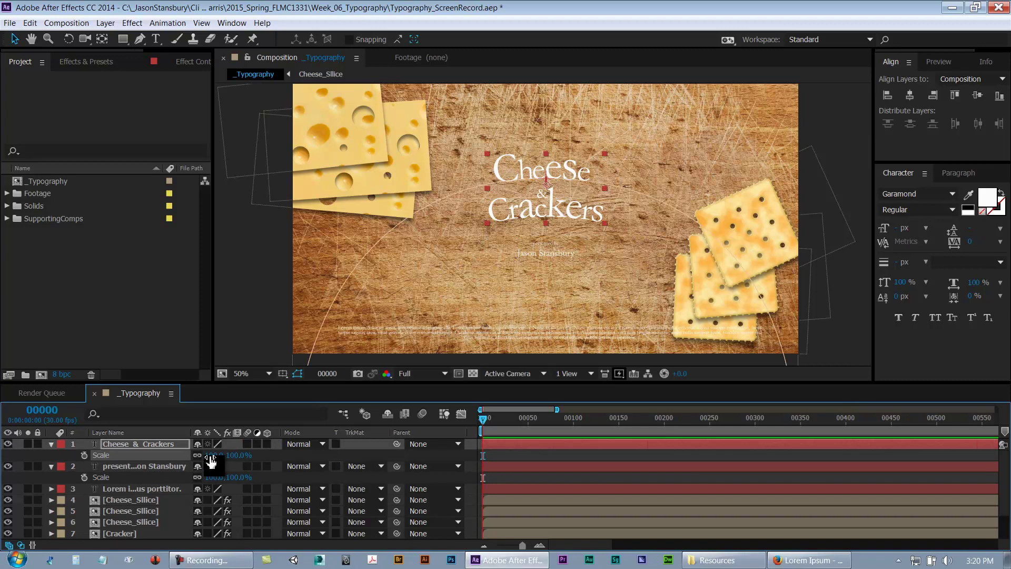
{"action": "mouse_move", "coordinate": [213, 455]}
{"action": "left_mouse_down"}
{"action": "mouse_move", "coordinate": [256, 444]}
{"action": "mouse_move", "coordinate": [214, 464]}
{"action": "left_mouse_up"}
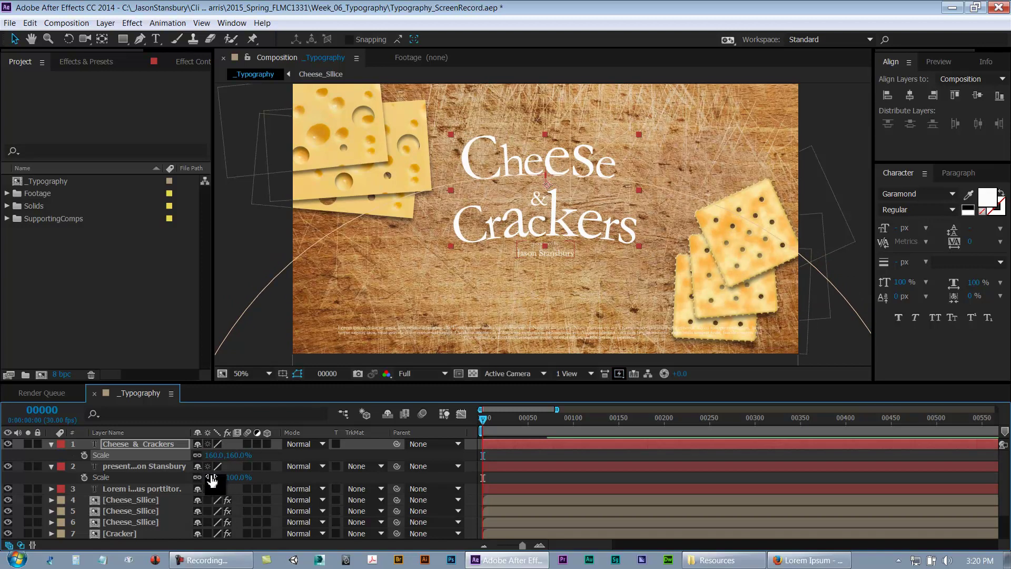
{"action": "left_click", "coordinate": [145, 466]}
{"action": "left_click_drag", "start_coordinate": [557, 252], "coordinate": [559, 274]}
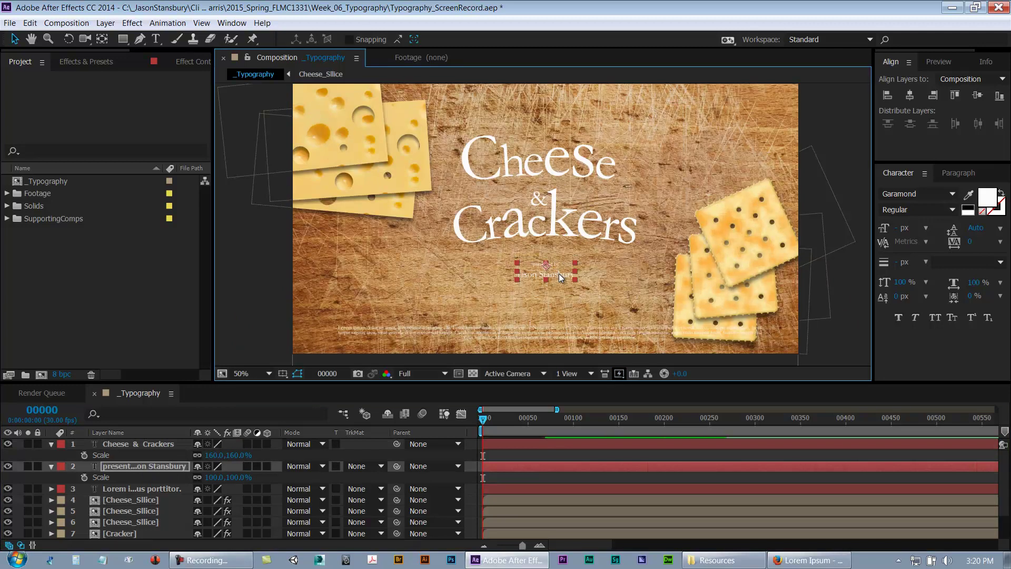
{"action": "left_click_drag", "start_coordinate": [559, 273], "coordinate": [560, 274]}
Step: Try 160% scale on the credit, reset it to 100%, collapse it, and save
{"action": "left_click", "coordinate": [209, 477]}
{"action": "type", "text": "160"}
{"action": "key", "text": "Return"}
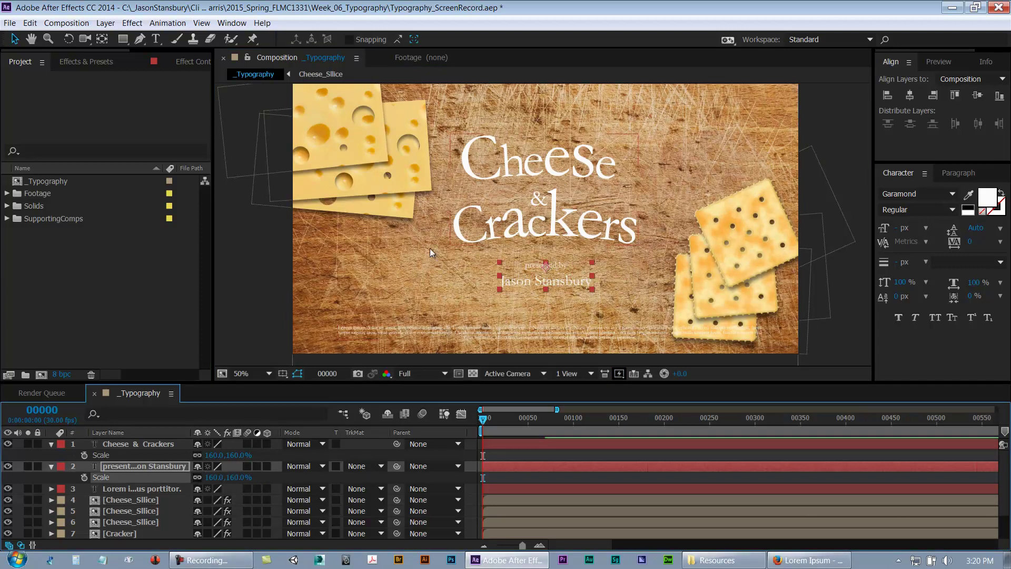
{"action": "left_click", "coordinate": [216, 477]}
{"action": "type", "text": "100"}
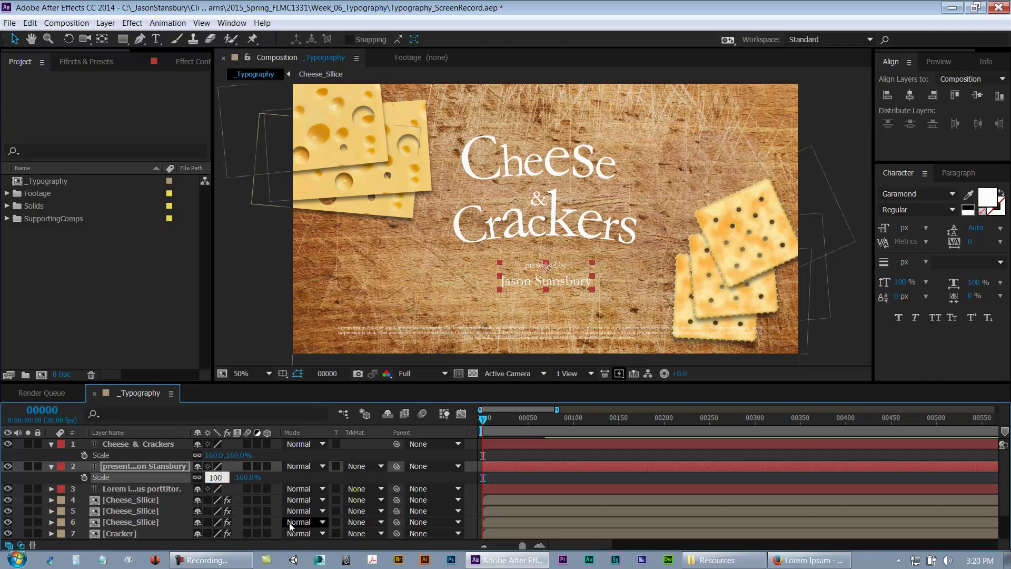
{"action": "key", "text": "Return"}
{"action": "key", "text": "F2"}
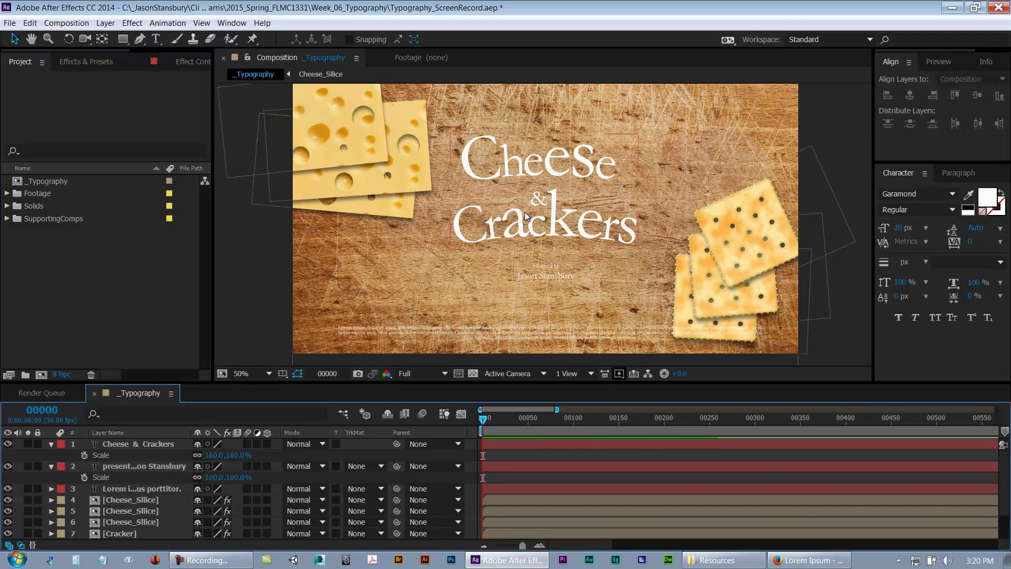
{"action": "left_click", "coordinate": [51, 454]}
{"action": "key", "text": "ctrl+s"}
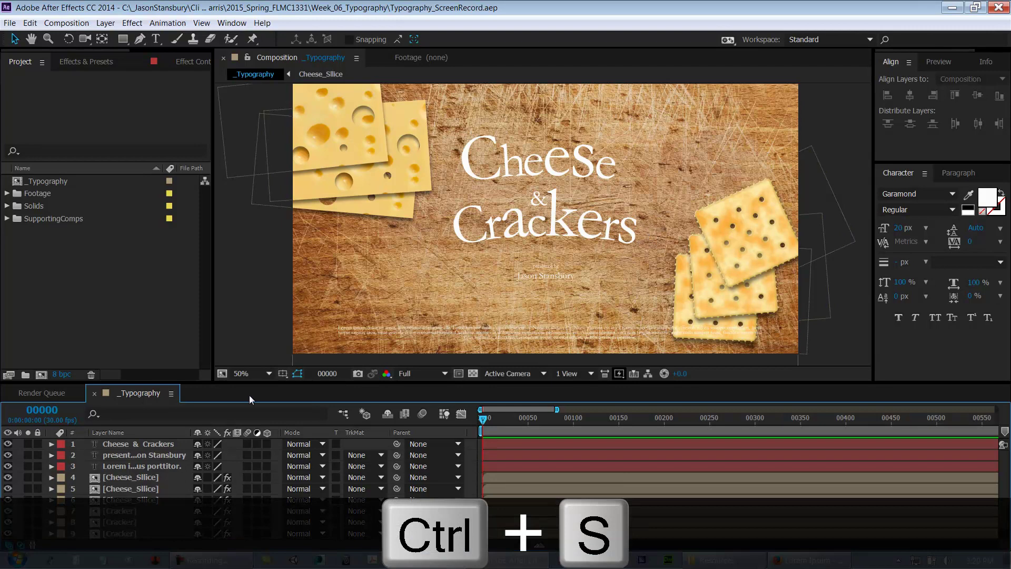
Step: Add Gray Solid 1 from the Solids folder atop the layers and rename it 'Vignette'
{"action": "scroll", "coordinate": [158, 474], "scroll_direction": "down", "scroll_amount": 1}
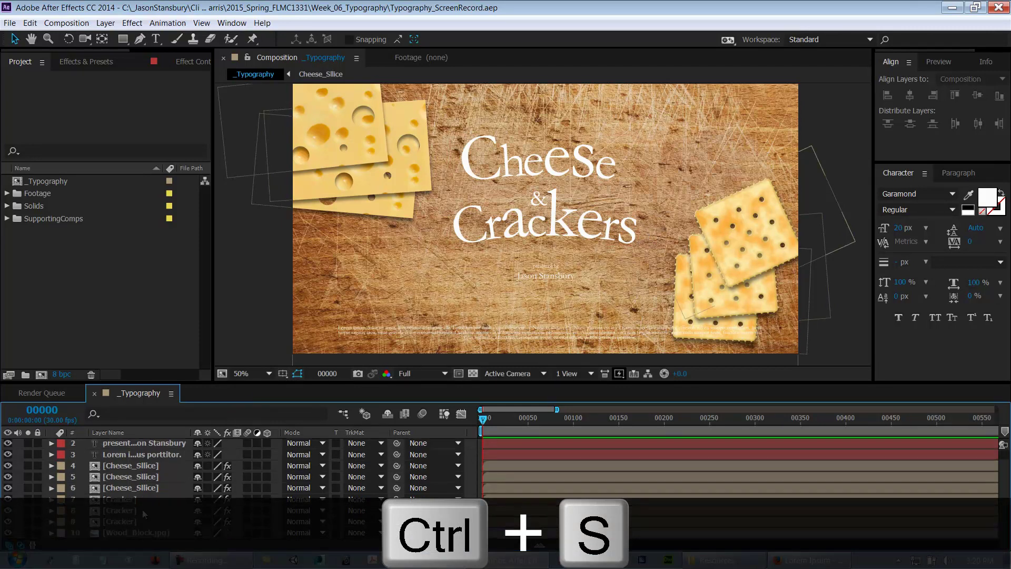
{"action": "left_click", "coordinate": [8, 206]}
{"action": "left_click", "coordinate": [51, 219]}
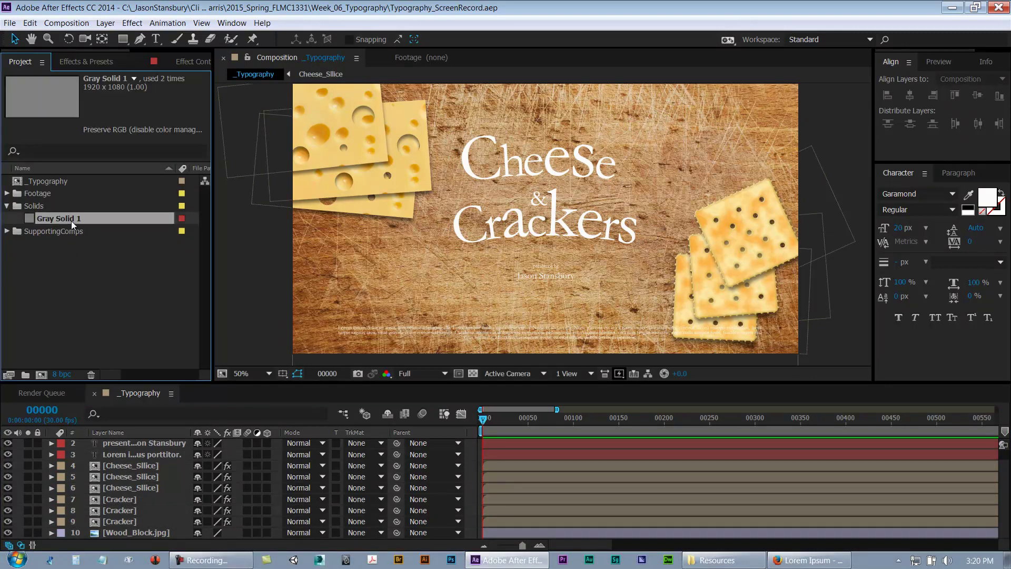
{"action": "left_click_drag", "start_coordinate": [90, 393], "coordinate": [113, 442]}
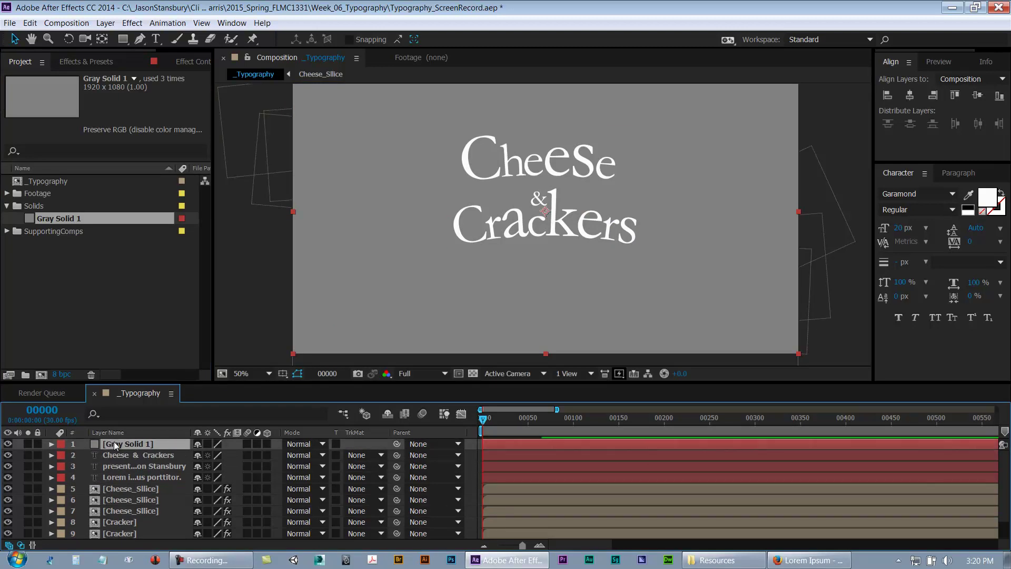
{"action": "key", "text": "Return"}
{"action": "type", "text": "V"}
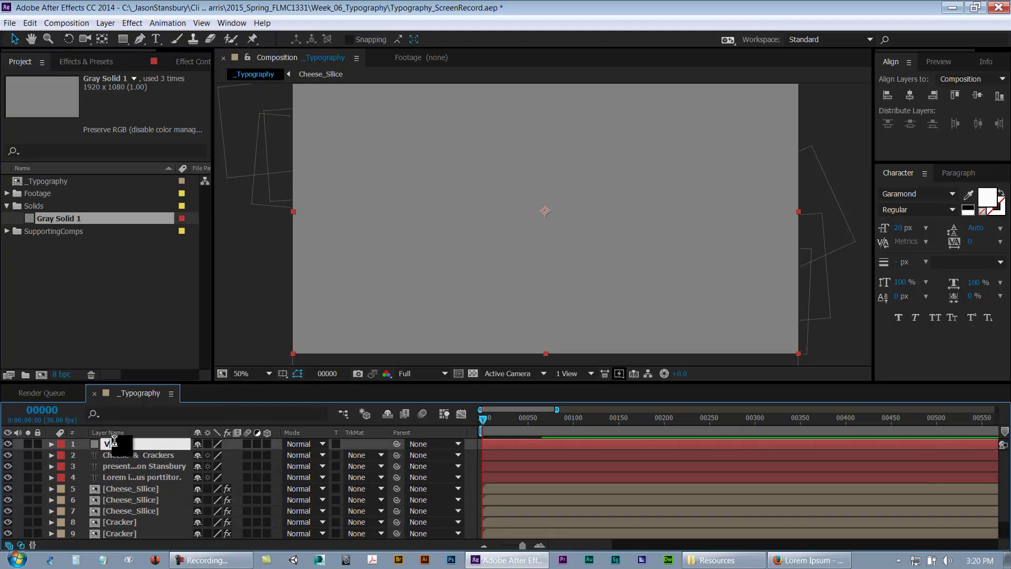
{"action": "type", "text": "ignette"}
{"action": "key", "text": "Return"}
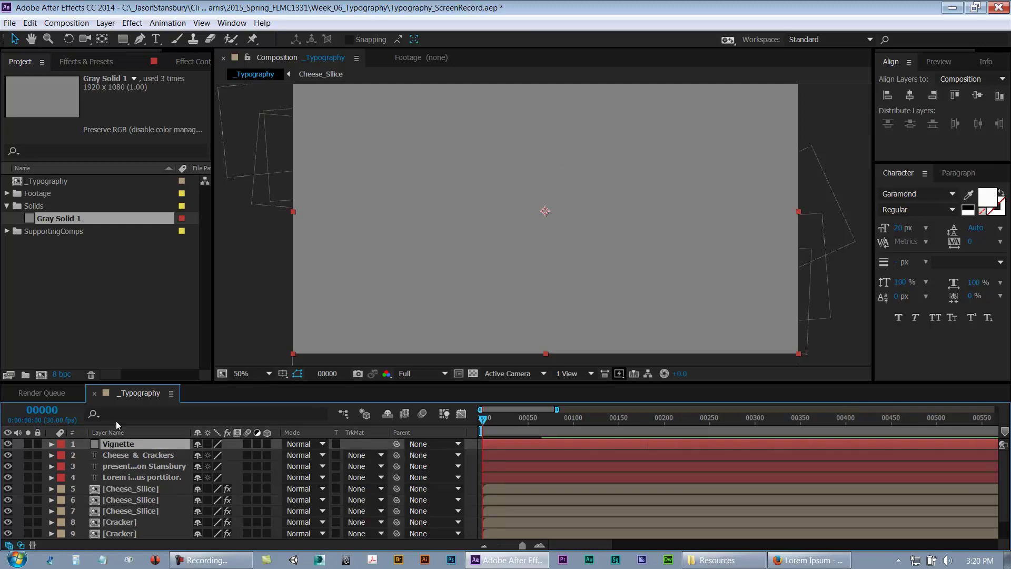
Step: Search the effects for 'circle', clear the search, and right-click the Vignette layer
{"action": "left_click", "coordinate": [105, 62]}
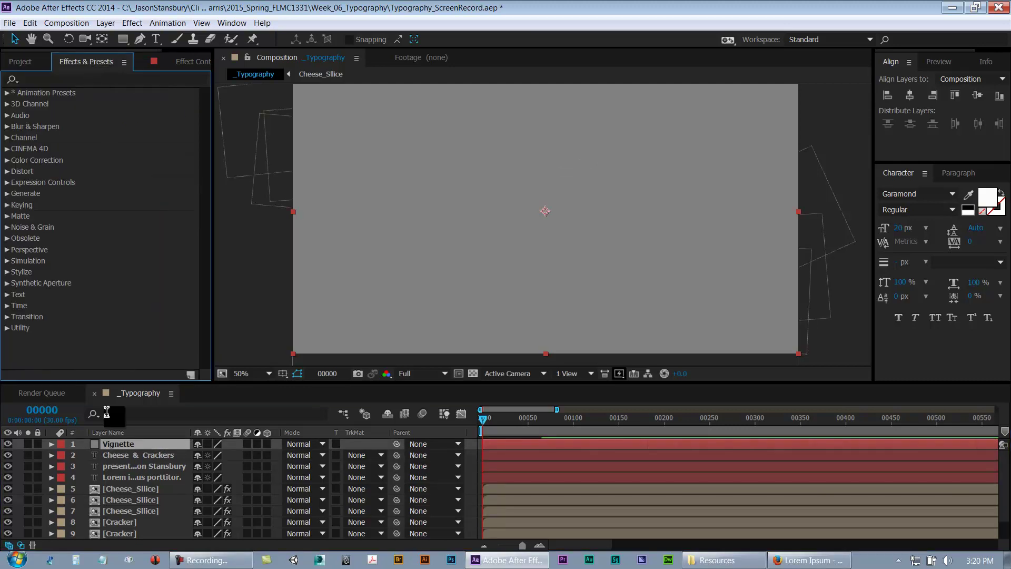
{"action": "key", "text": "c"}
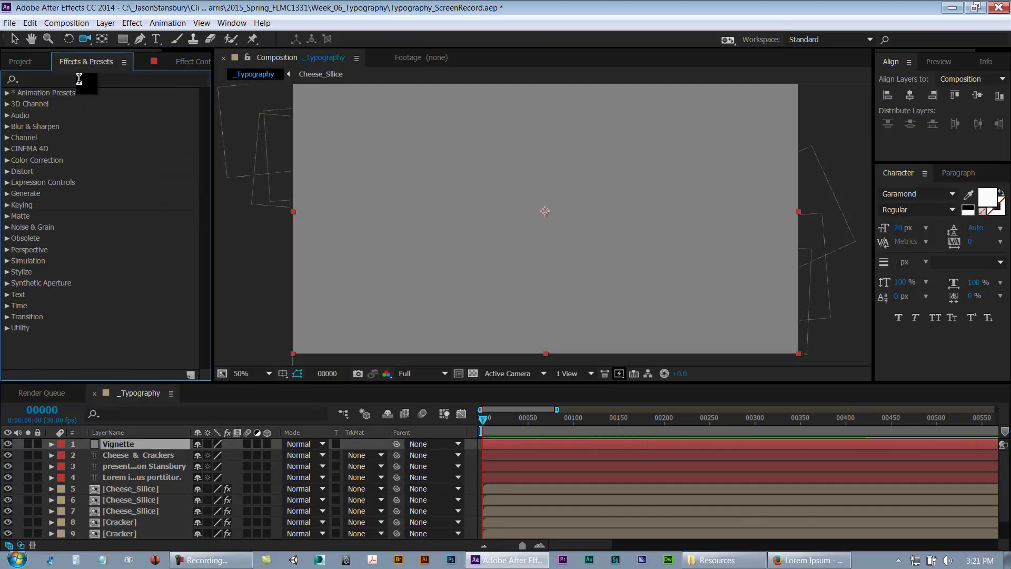
{"action": "left_click", "coordinate": [79, 79]}
{"action": "type", "text": "circle"}
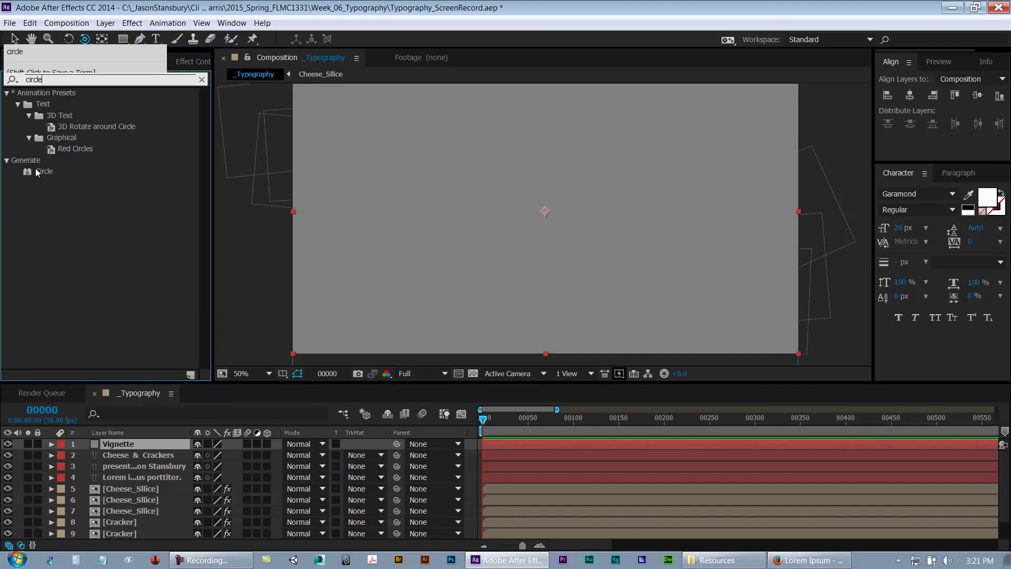
{"action": "left_click", "coordinate": [202, 79]}
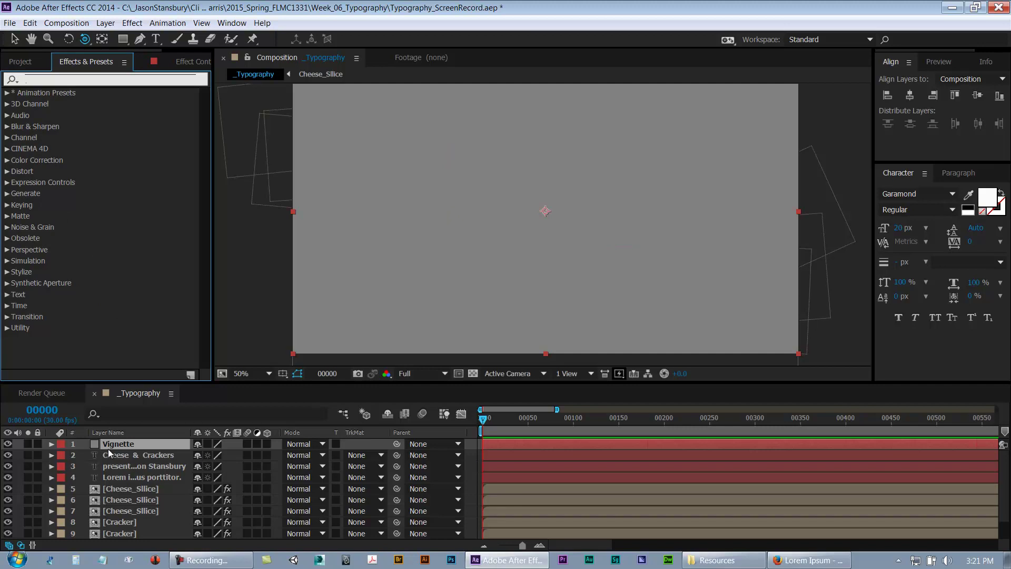
{"action": "right_click", "coordinate": [109, 449]}
Step: Apply the Circle effect to the Vignette layer and set its radius to 850
{"action": "mouse_move", "coordinate": [231, 188]}
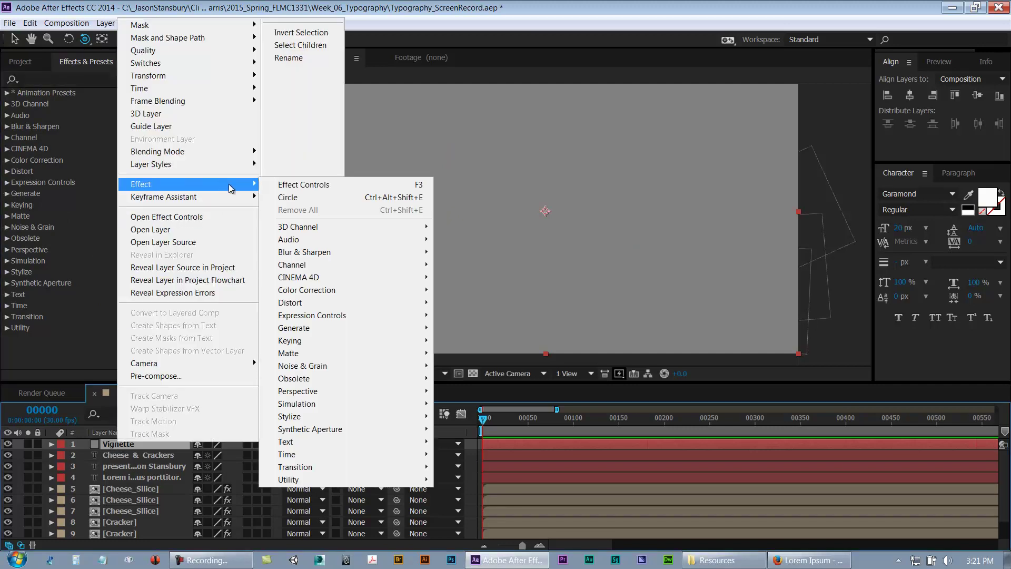
{"action": "mouse_move", "coordinate": [343, 327]}
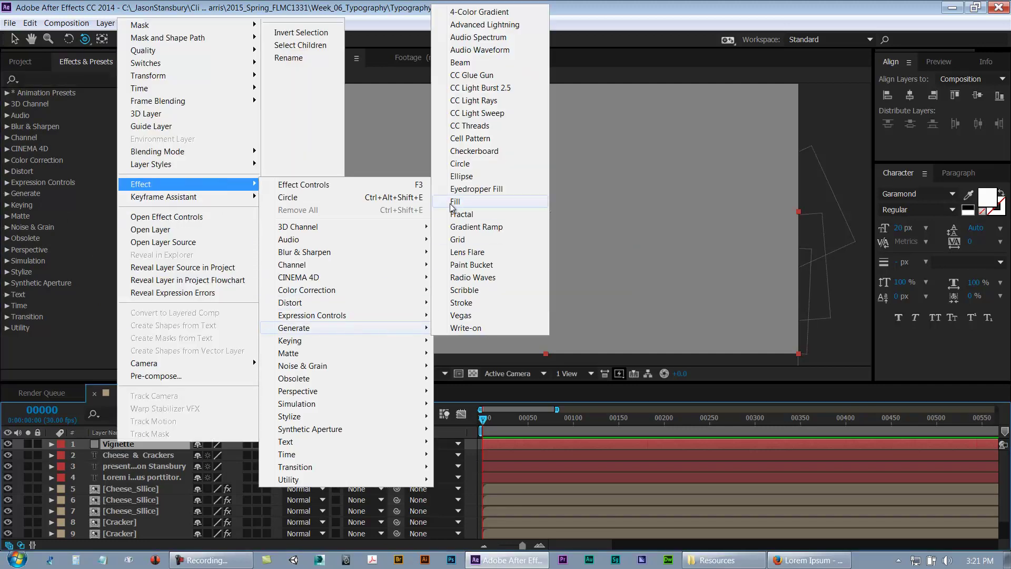
{"action": "left_click", "coordinate": [466, 164]}
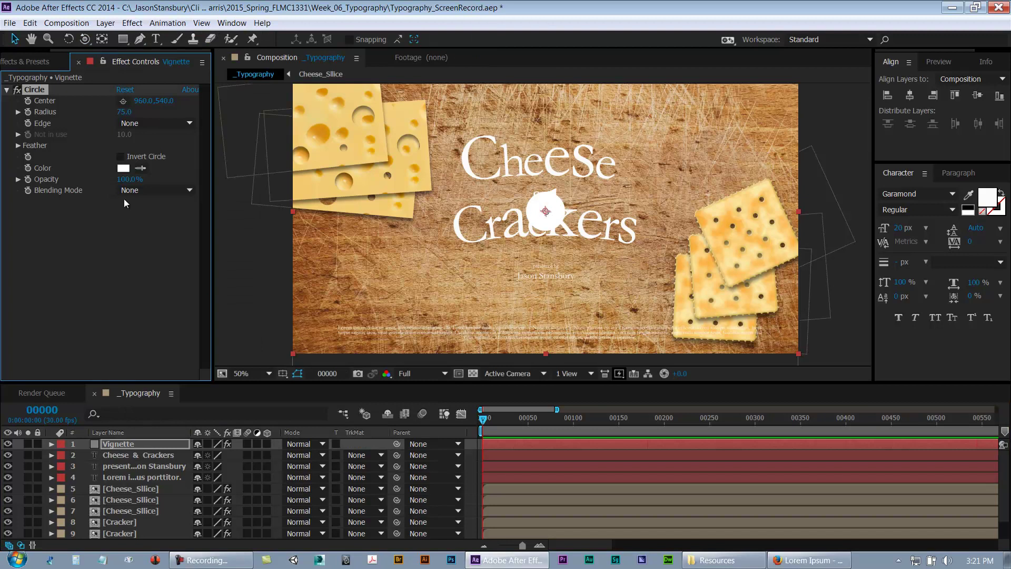
{"action": "left_click_drag", "start_coordinate": [121, 120], "coordinate": [630, 114]}
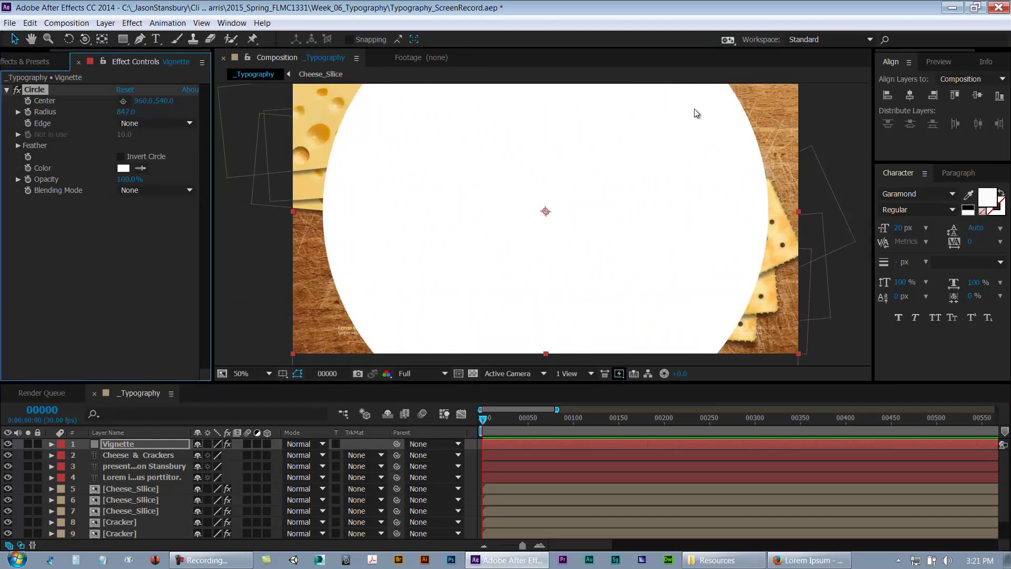
{"action": "left_click", "coordinate": [126, 111]}
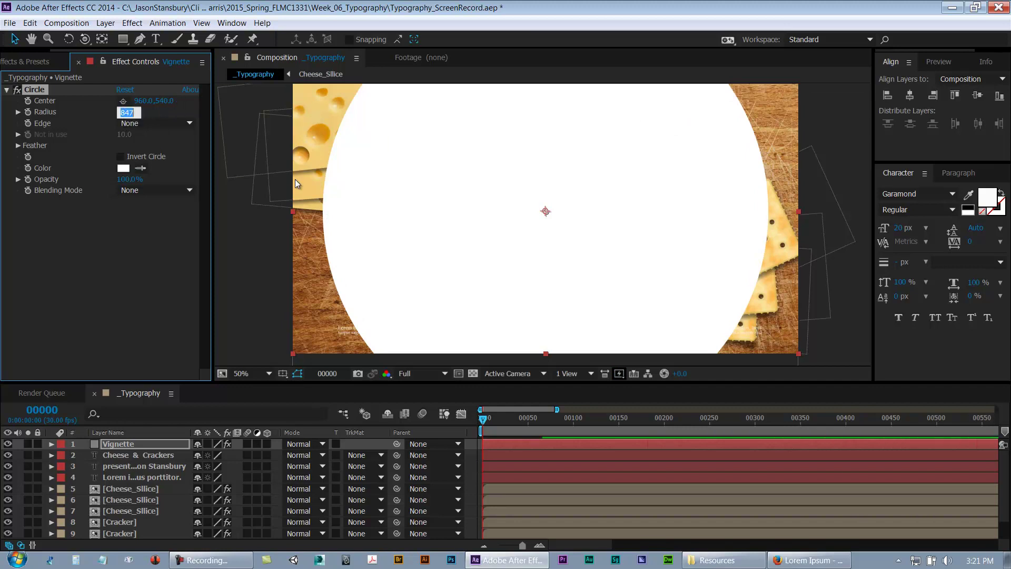
{"action": "key", "text": "Return"}
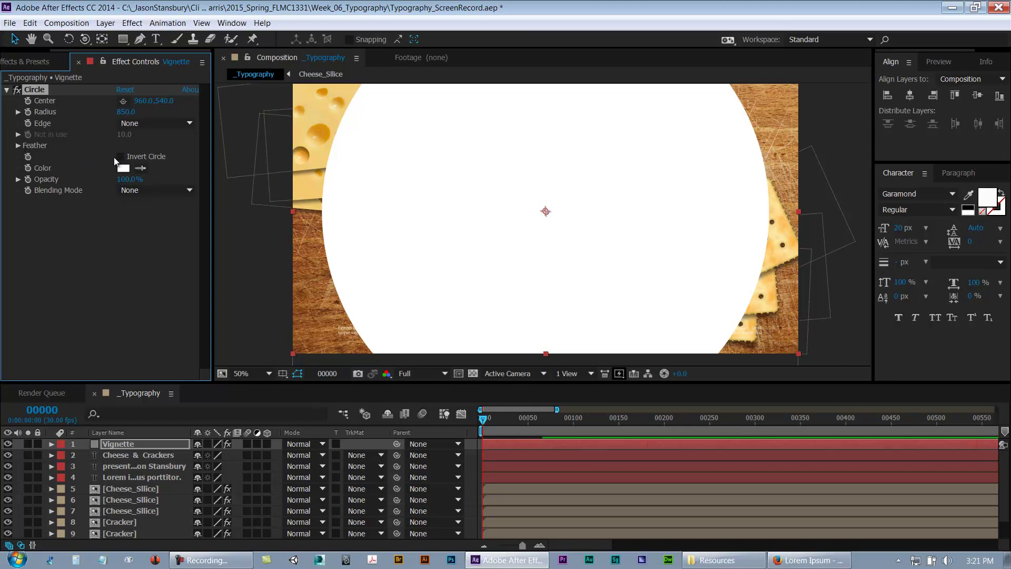
Step: Make the circle black and invert it so the frame edges go dark
{"action": "left_click", "coordinate": [123, 168]}
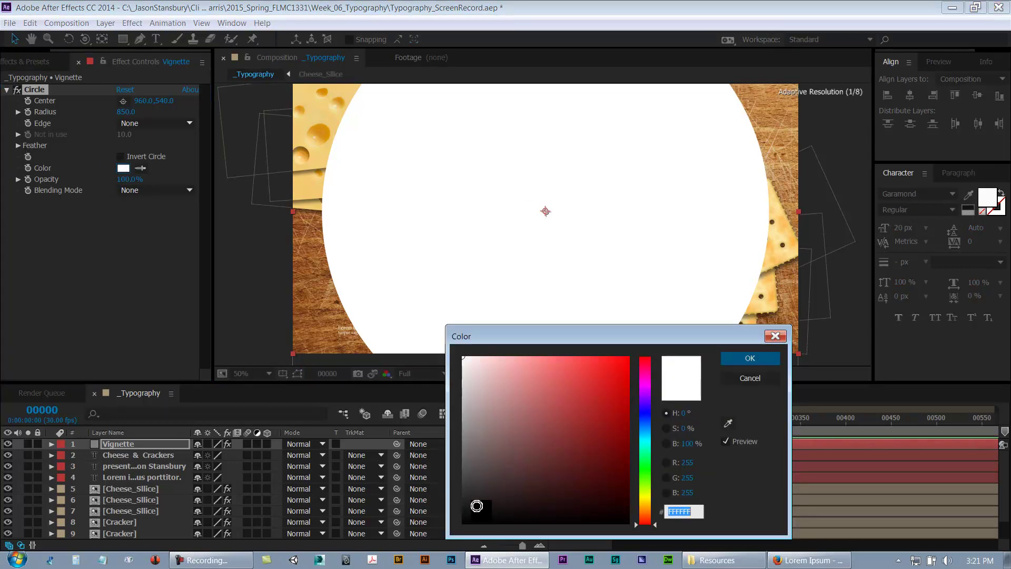
{"action": "left_click_drag", "start_coordinate": [476, 505], "coordinate": [444, 544]}
{"action": "left_click", "coordinate": [749, 358]}
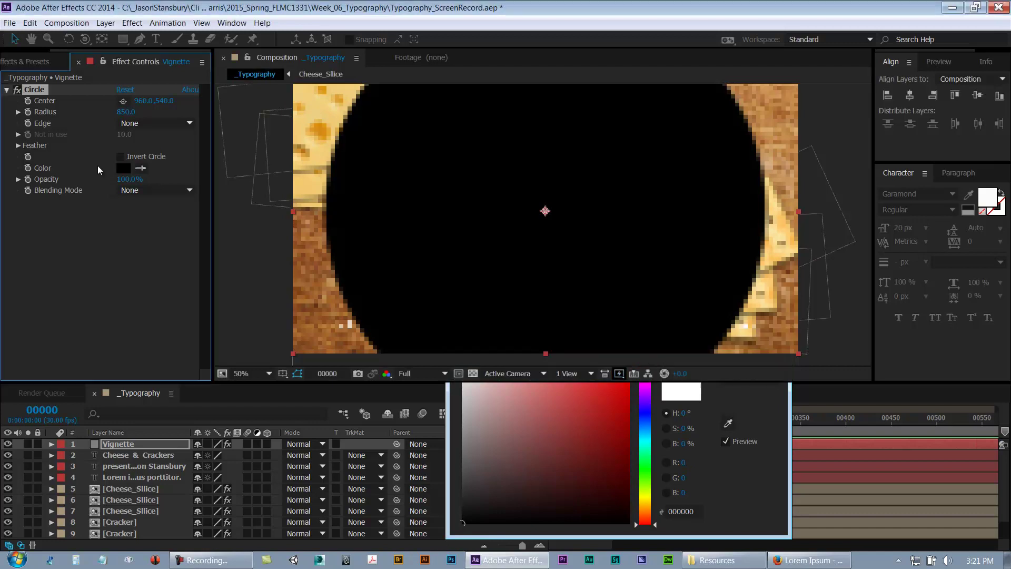
{"action": "left_click", "coordinate": [122, 157]}
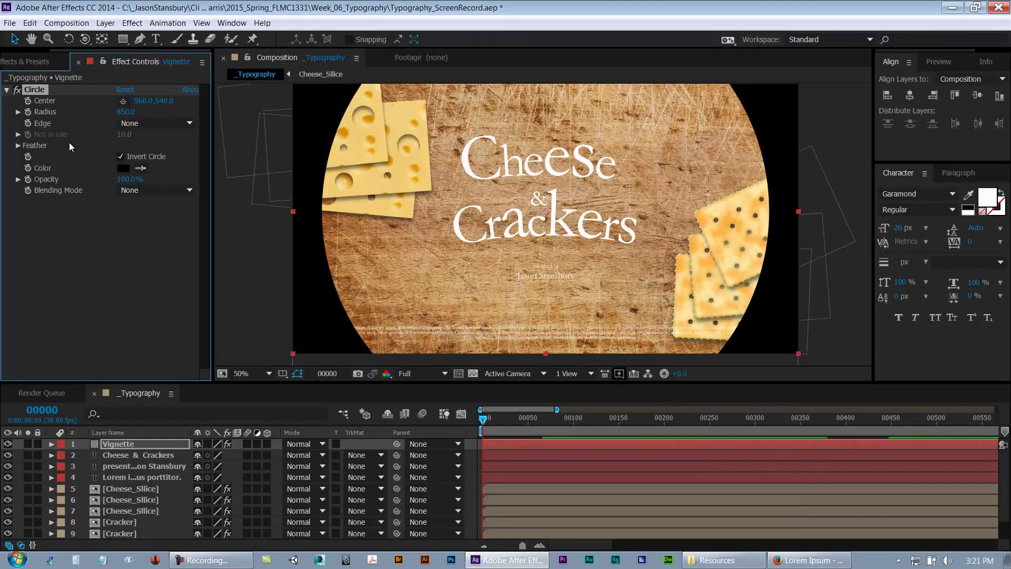
Step: Set the circle's Feather Outer Edge to 250 and collapse the Circle effect
{"action": "left_click", "coordinate": [18, 146]}
{"action": "left_click", "coordinate": [122, 156]}
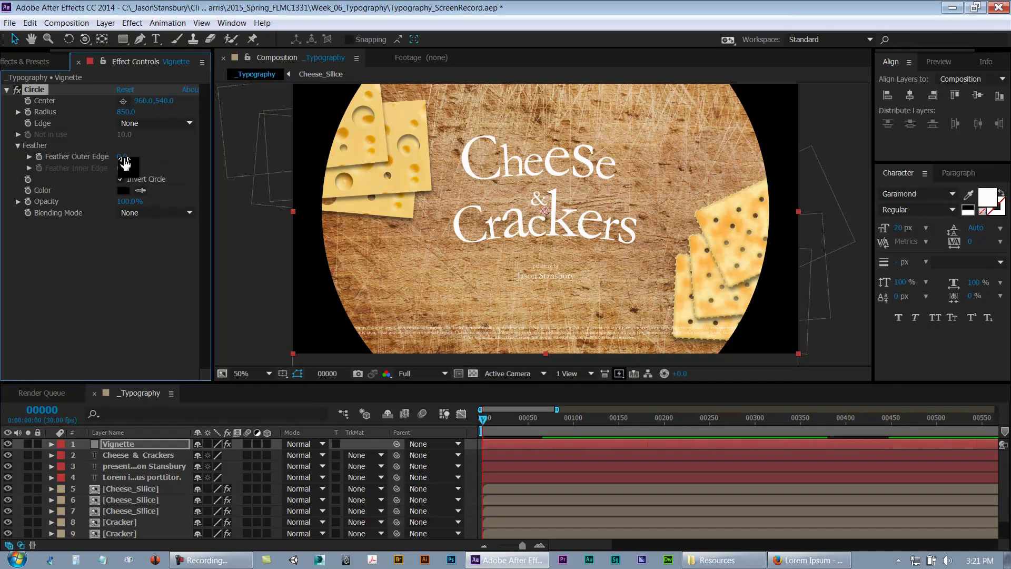
{"action": "type", "text": "150"}
{"action": "key", "text": "Return"}
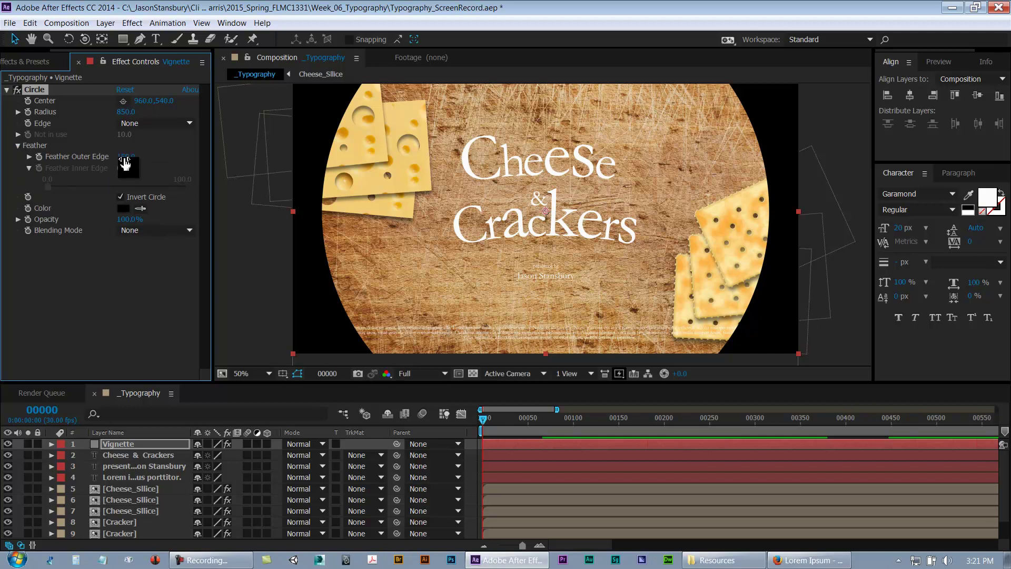
{"action": "left_click_drag", "start_coordinate": [125, 164], "coordinate": [179, 154]}
{"action": "left_click", "coordinate": [122, 157]}
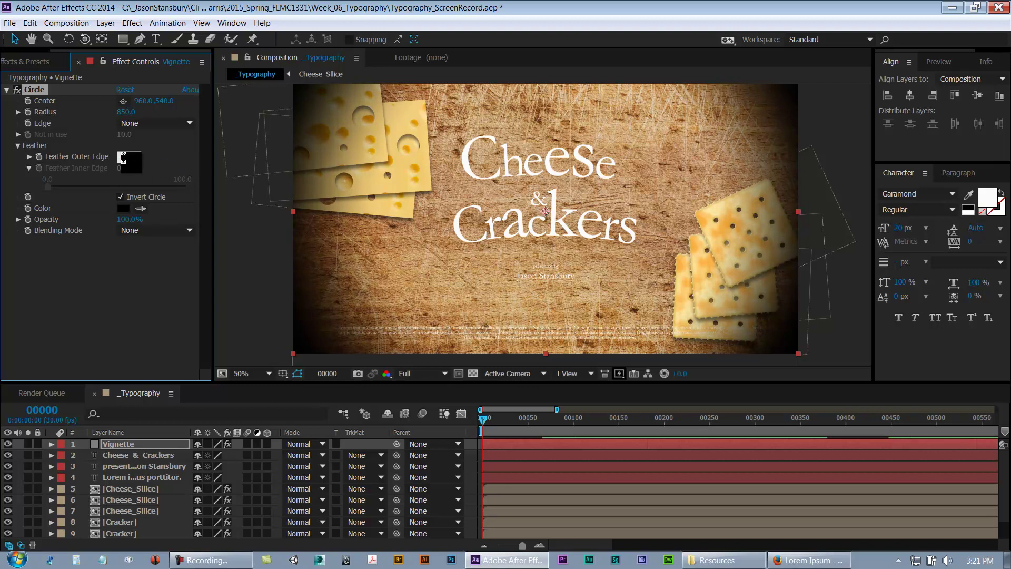
{"action": "type", "text": "250"}
{"action": "key", "text": "Return"}
{"action": "left_click", "coordinate": [94, 282]}
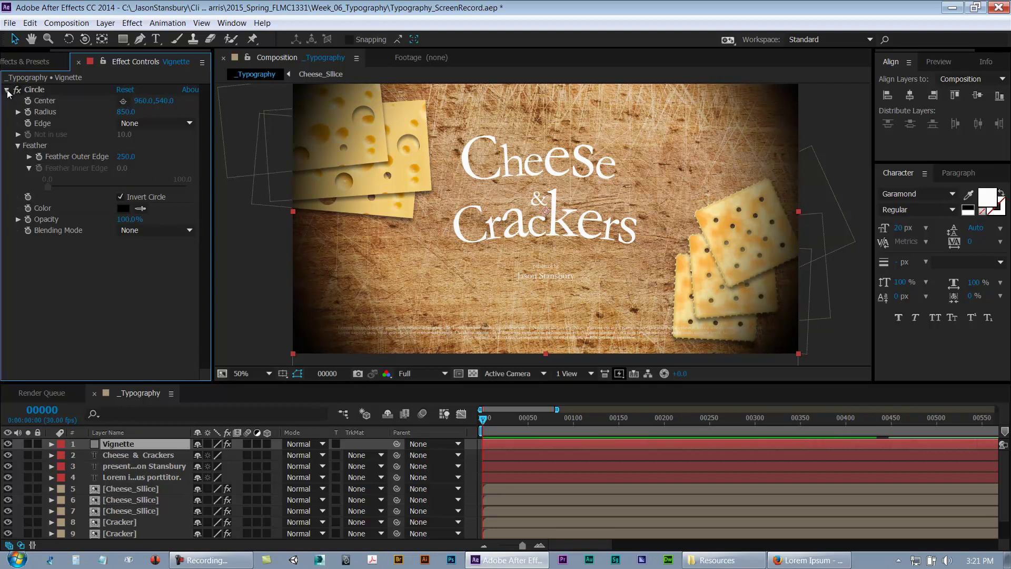
{"action": "left_click", "coordinate": [7, 90]}
{"action": "left_click", "coordinate": [120, 455]}
Step: Blend the Vignette layer with Multiply and set its opacity to 50%
{"action": "left_click", "coordinate": [120, 444]}
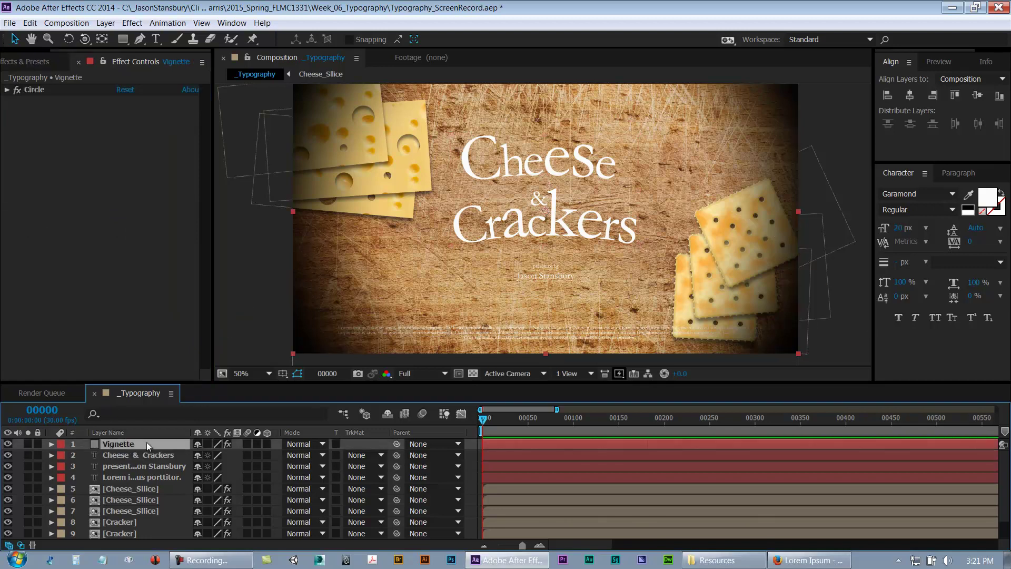
{"action": "left_click", "coordinate": [299, 444]}
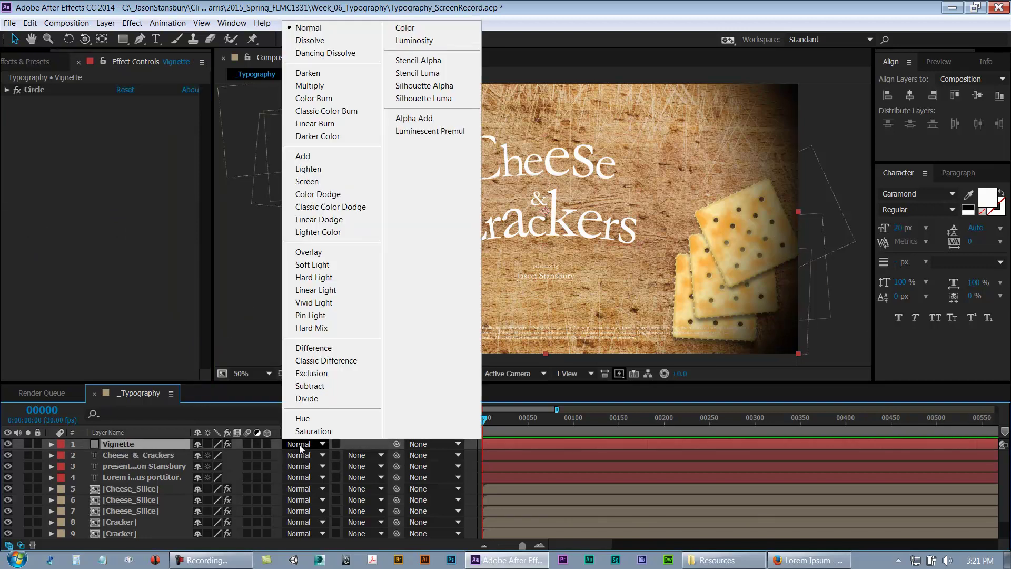
{"action": "left_click", "coordinate": [364, 86]}
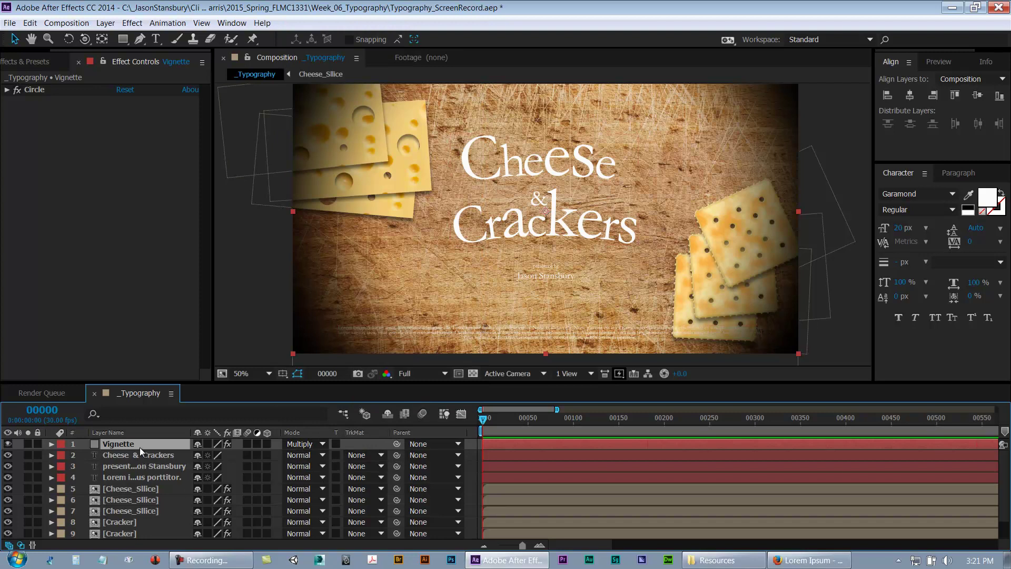
{"action": "key", "text": "t"}
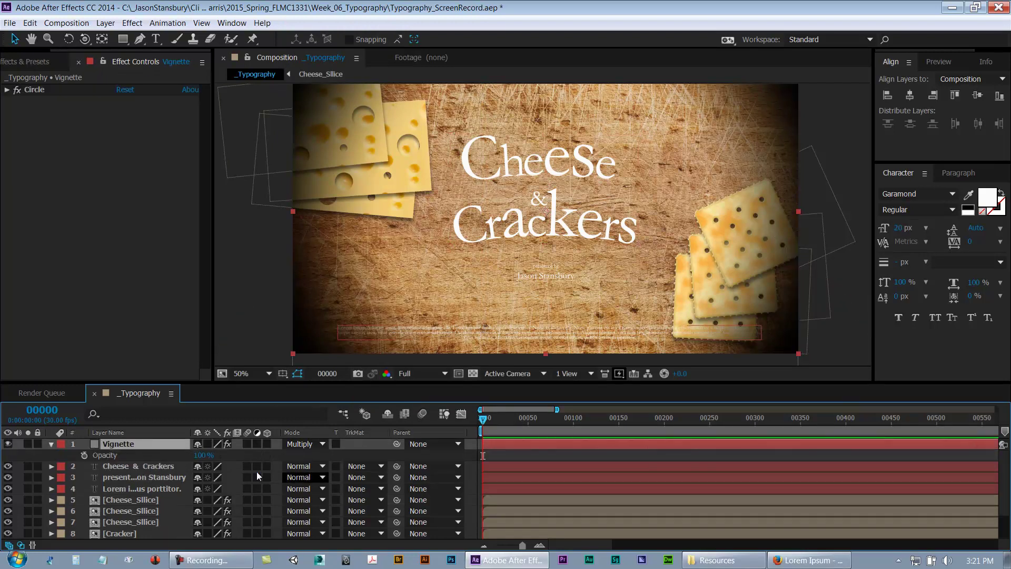
{"action": "left_click_drag", "start_coordinate": [203, 455], "coordinate": [191, 460]}
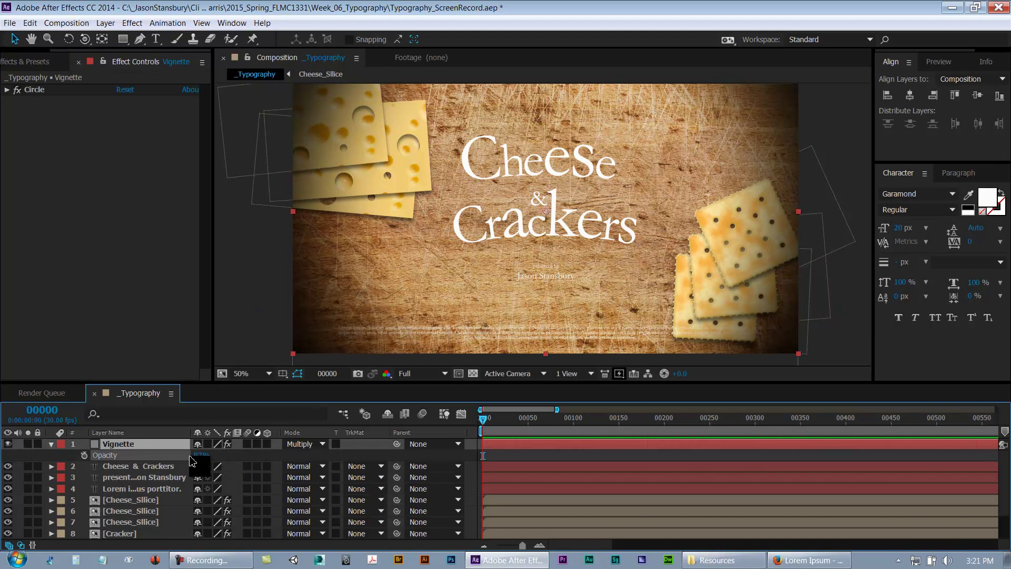
{"action": "left_click", "coordinate": [197, 455]}
{"action": "type", "text": "15"}
{"action": "key", "text": "Return"}
{"action": "left_click", "coordinate": [199, 455]}
{"action": "type", "text": "25"}
{"action": "key", "text": "Return"}
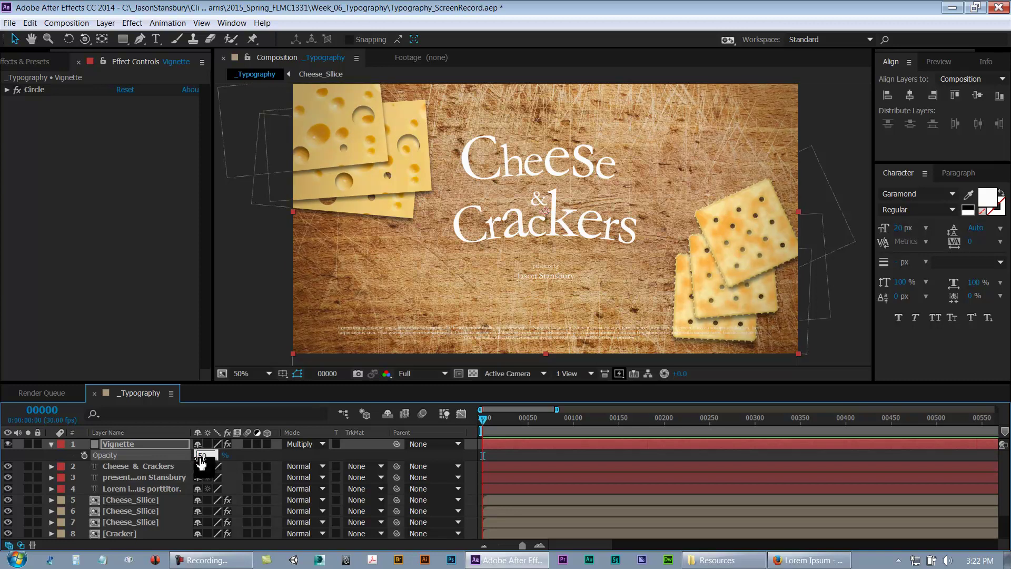
{"action": "left_click_drag", "start_coordinate": [201, 456], "coordinate": [214, 456]}
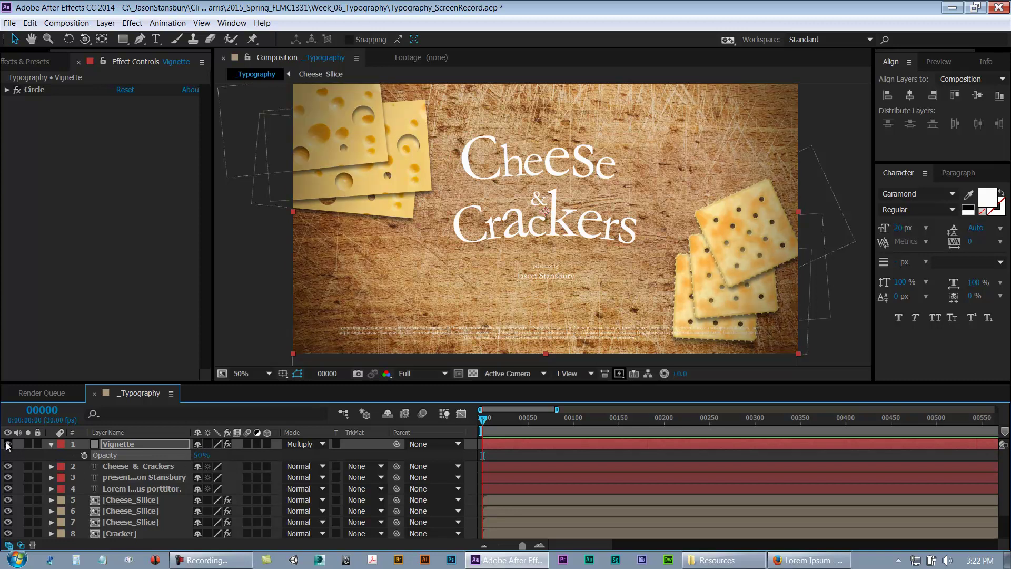
Step: Compare the look with the vignette hidden and shown, collapse the layer, and save
{"action": "left_click", "coordinate": [8, 445]}
{"action": "left_click", "coordinate": [9, 446]}
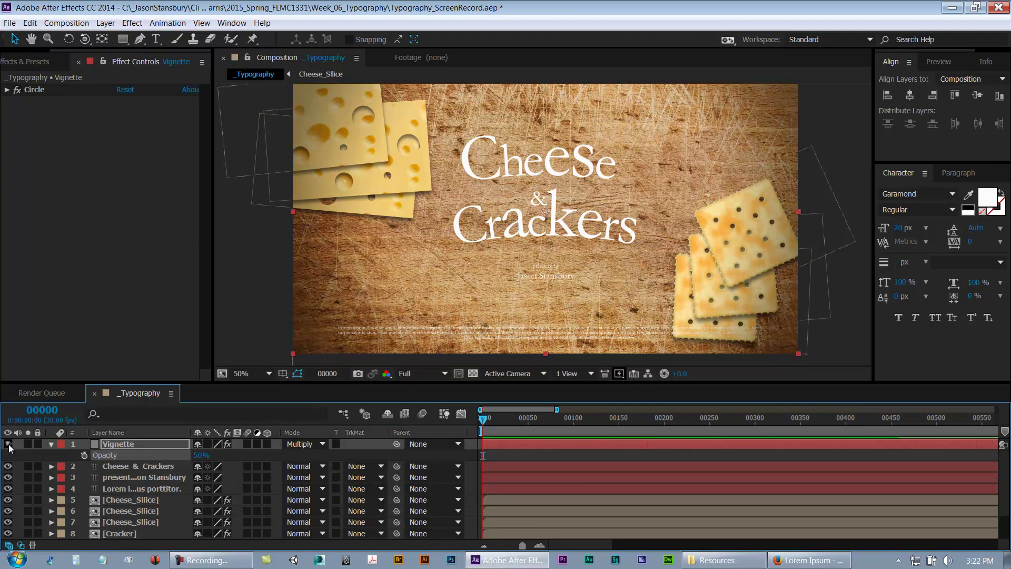
{"action": "left_click", "coordinate": [51, 445]}
{"action": "key", "text": "ctrl+s"}
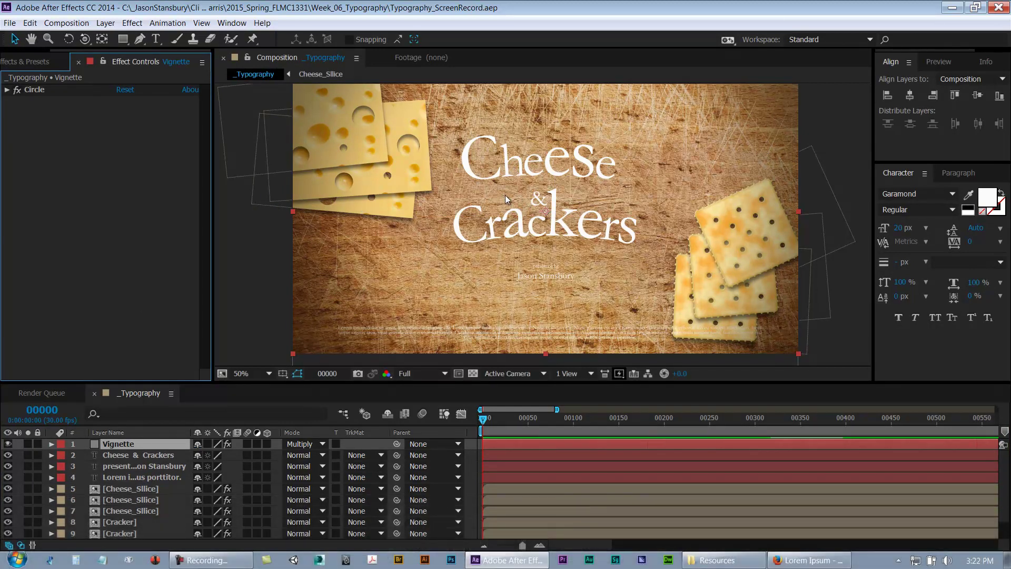
{"action": "key", "text": "grave"}
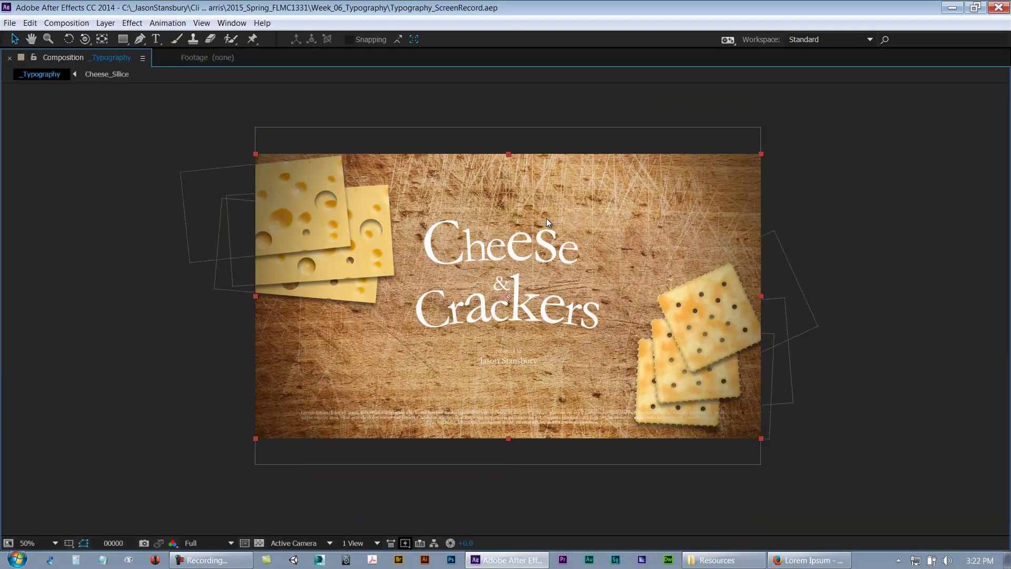
{"action": "left_click", "coordinate": [38, 542]}
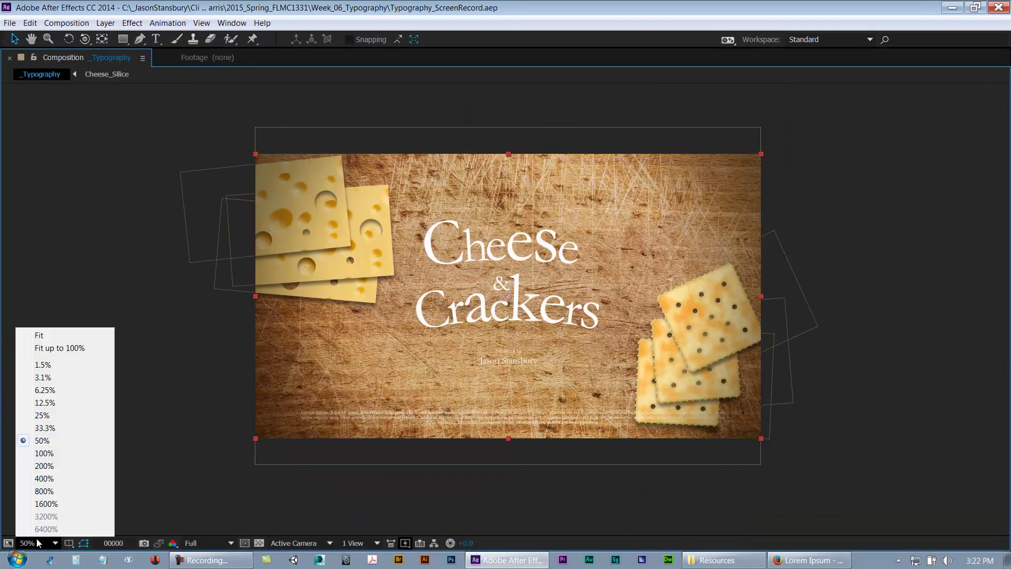
{"action": "left_click", "coordinate": [62, 348]}
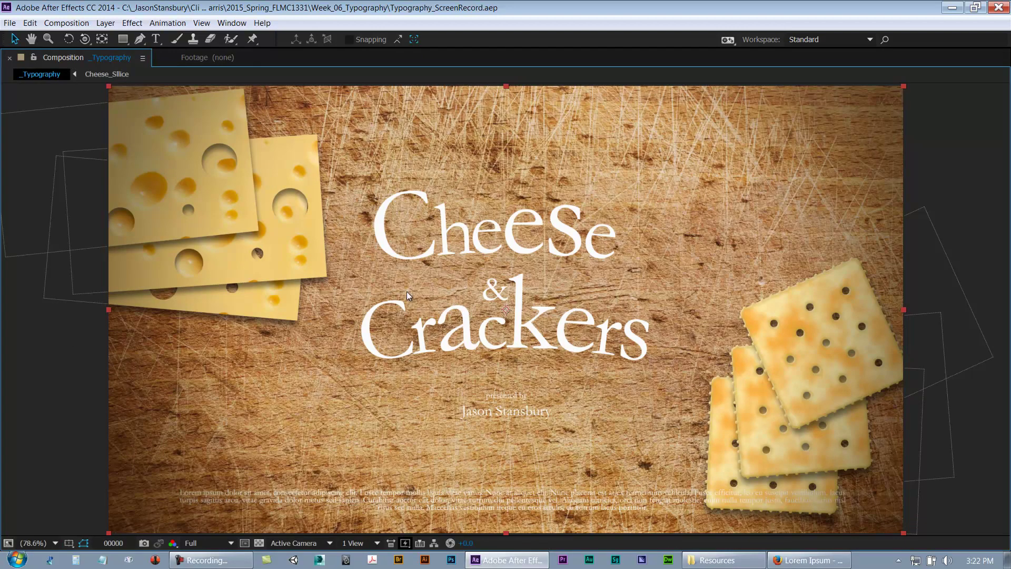
{"action": "key", "text": "ctrl+s"}
{"action": "key", "text": "grave"}
{"action": "key", "text": "ctrl+s"}
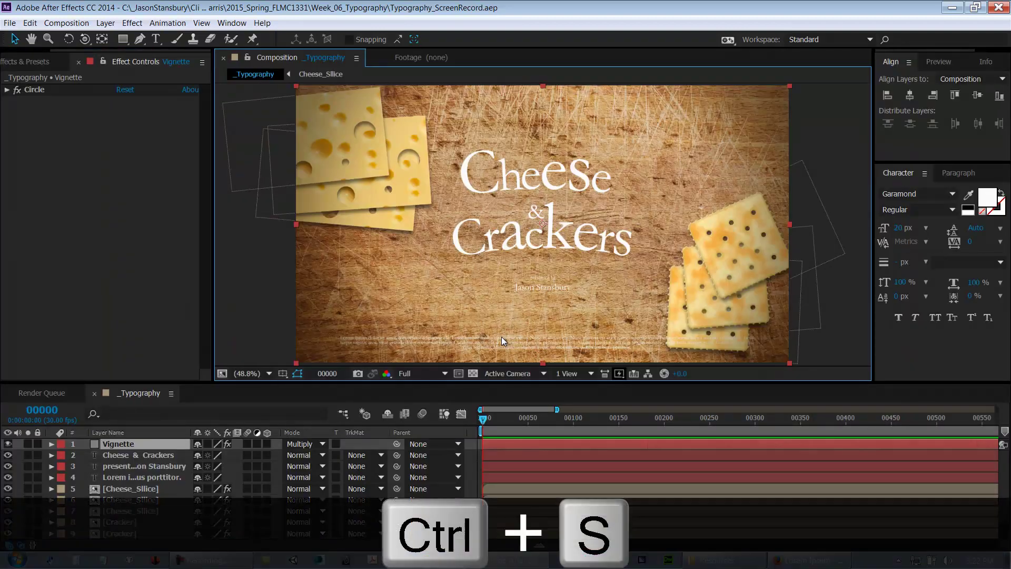
Step: Zoom to 100% on the credit and make the 'presented by' text black
{"action": "left_click", "coordinate": [118, 457]}
{"action": "key", "text": "period"}
{"action": "key", "text": "period"}
{"action": "key", "text": "space"}
{"action": "left_click_drag", "start_coordinate": [520, 242], "coordinate": [522, 154]}
{"action": "left_click", "coordinate": [157, 466]}
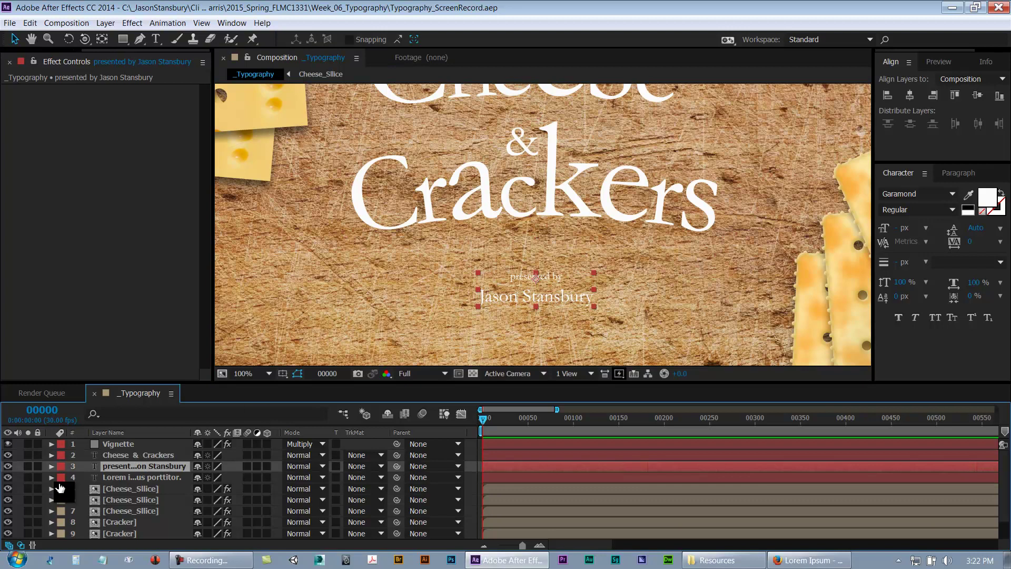
{"action": "left_click", "coordinate": [968, 210]}
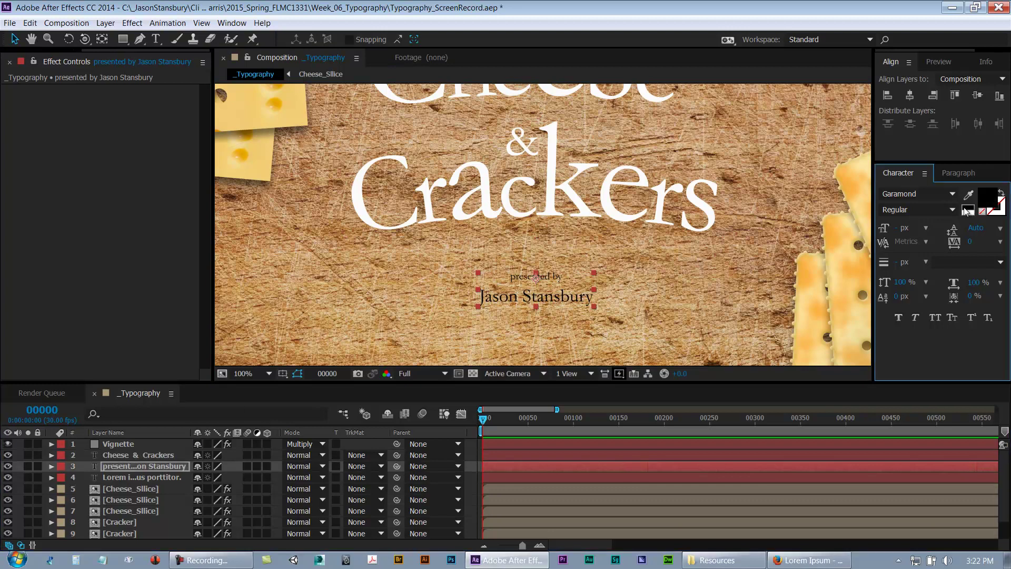
{"action": "scroll", "coordinate": [604, 287], "scroll_direction": "down", "scroll_amount": 5}
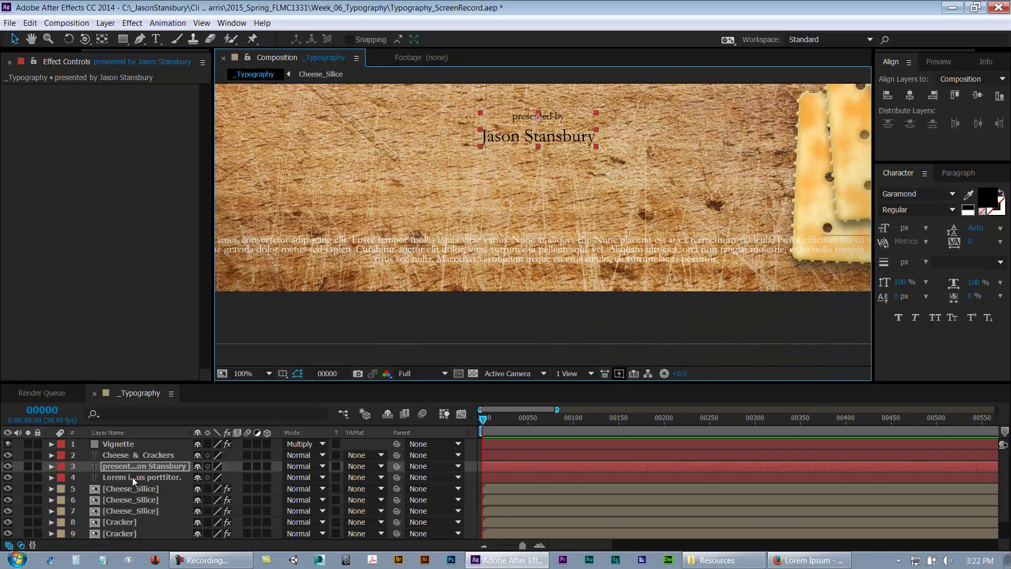
Step: Try black on the lorem ipsum body text, then restore it to white
{"action": "left_click", "coordinate": [133, 478]}
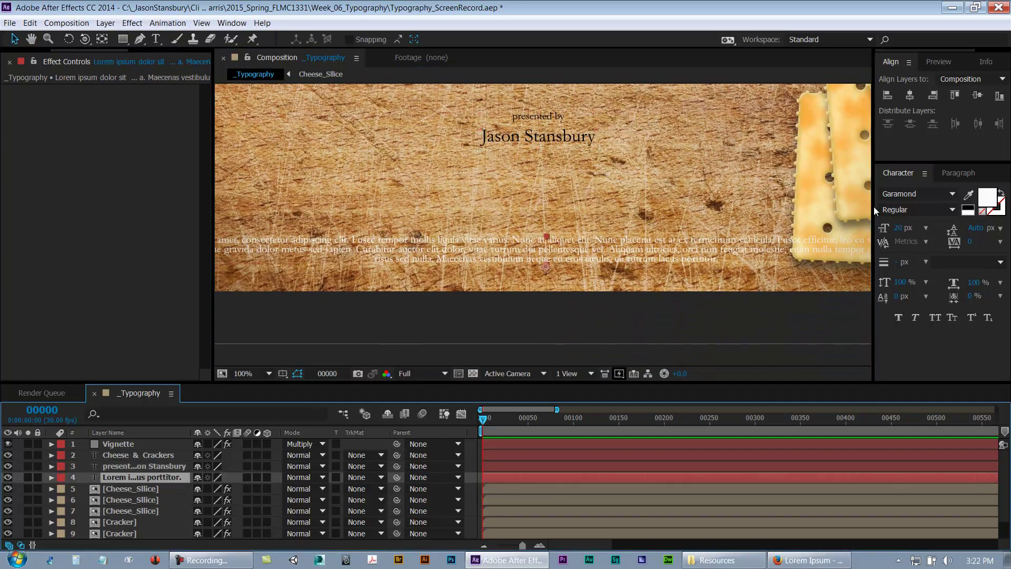
{"action": "left_click", "coordinate": [971, 211]}
{"action": "left_click", "coordinate": [968, 215]}
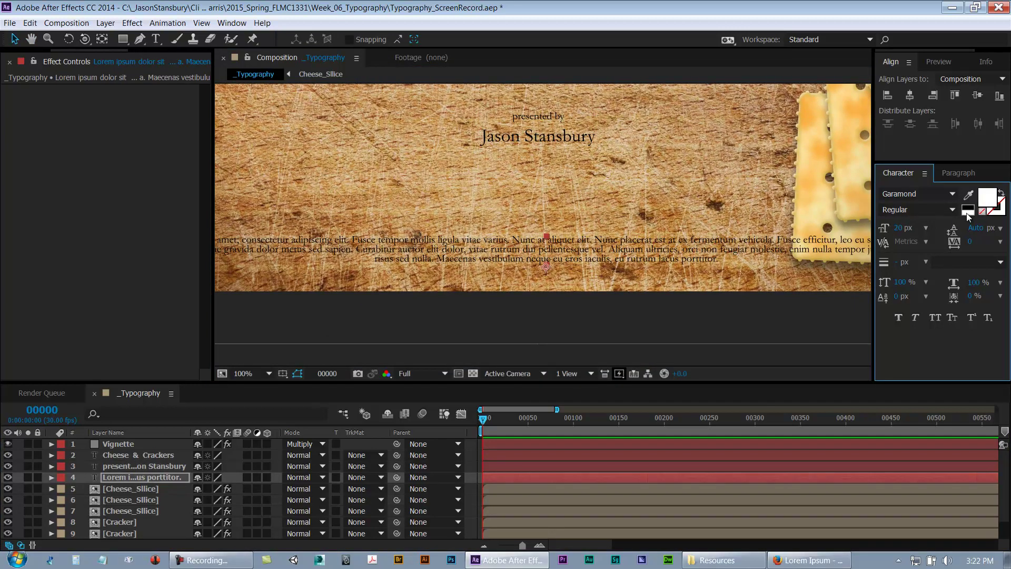
{"action": "left_click", "coordinate": [125, 466]}
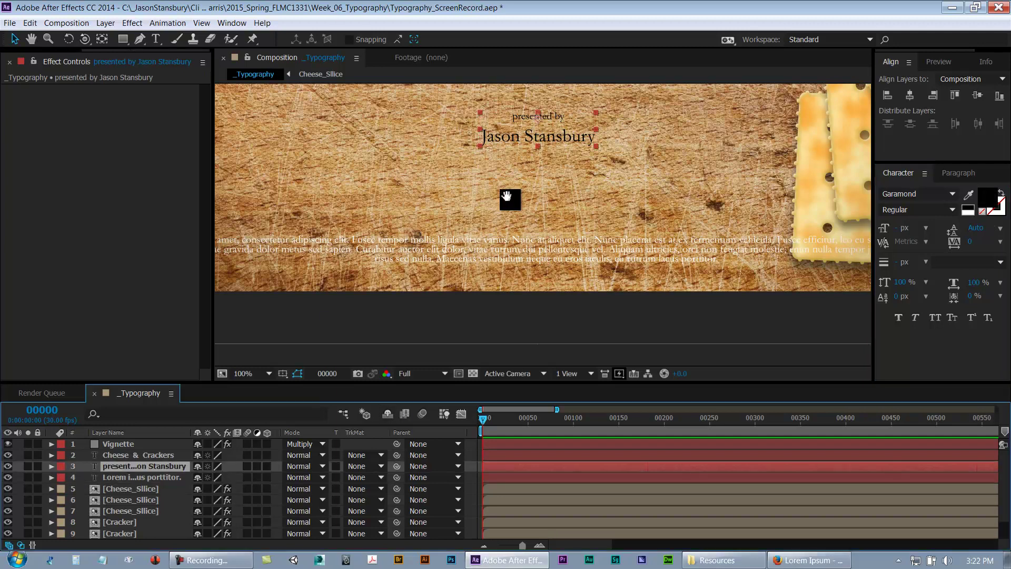
{"action": "scroll", "coordinate": [571, 284], "scroll_direction": "up", "scroll_amount": 5}
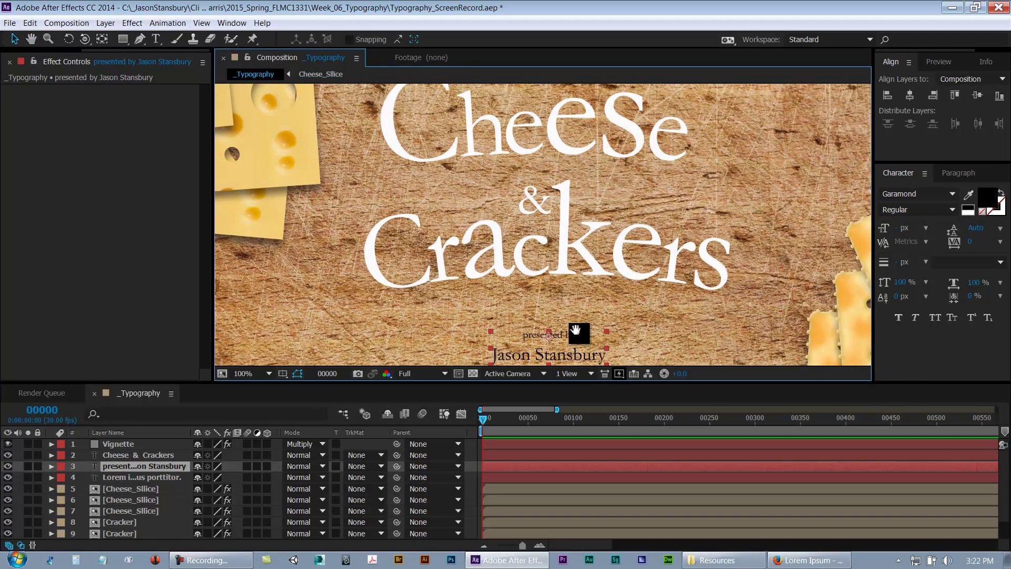
{"action": "left_click_drag", "start_coordinate": [536, 380], "coordinate": [536, 403]}
{"action": "key", "text": "space"}
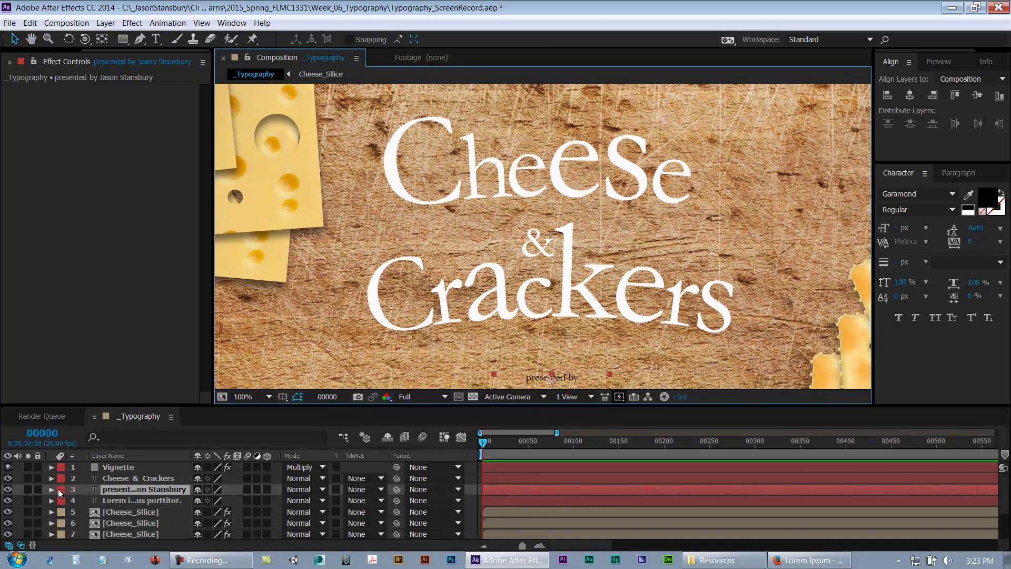
Step: Select the Cheese & Crackers title layer and save the project
{"action": "left_click", "coordinate": [129, 479]}
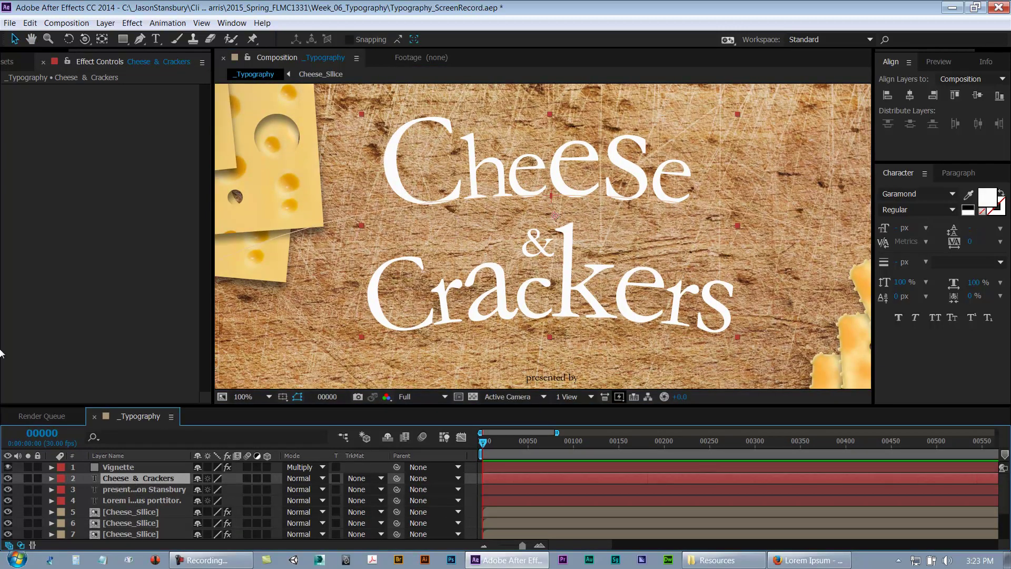
{"action": "left_click", "coordinate": [61, 331]}
{"action": "key", "text": "ctrl+s"}
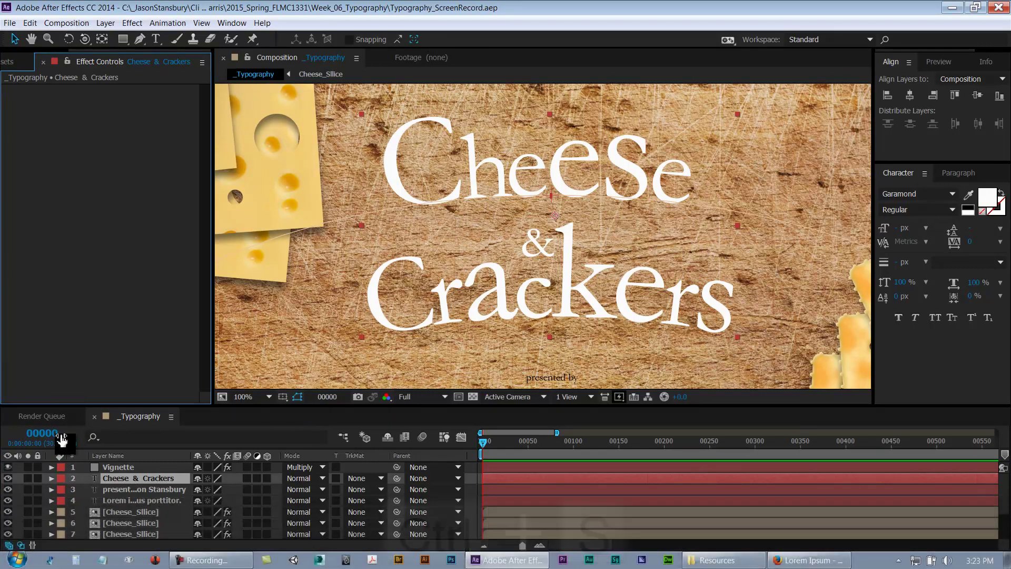
Step: Show the Layer Styles submenu from the title layer's context menu
{"action": "right_click", "coordinate": [119, 479]}
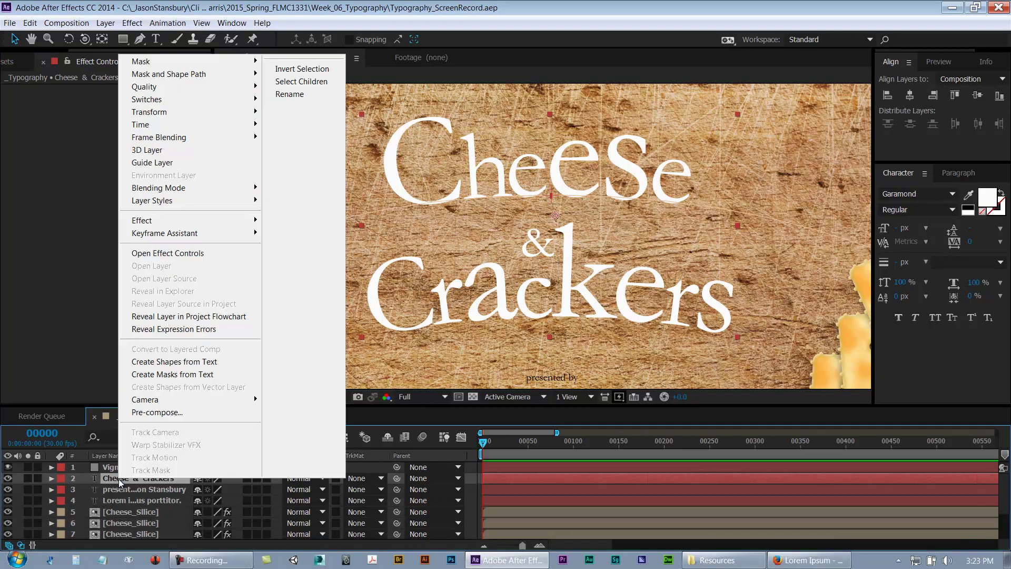
{"action": "left_click", "coordinate": [34, 345]}
{"action": "key", "text": "period"}
{"action": "key", "text": "period"}
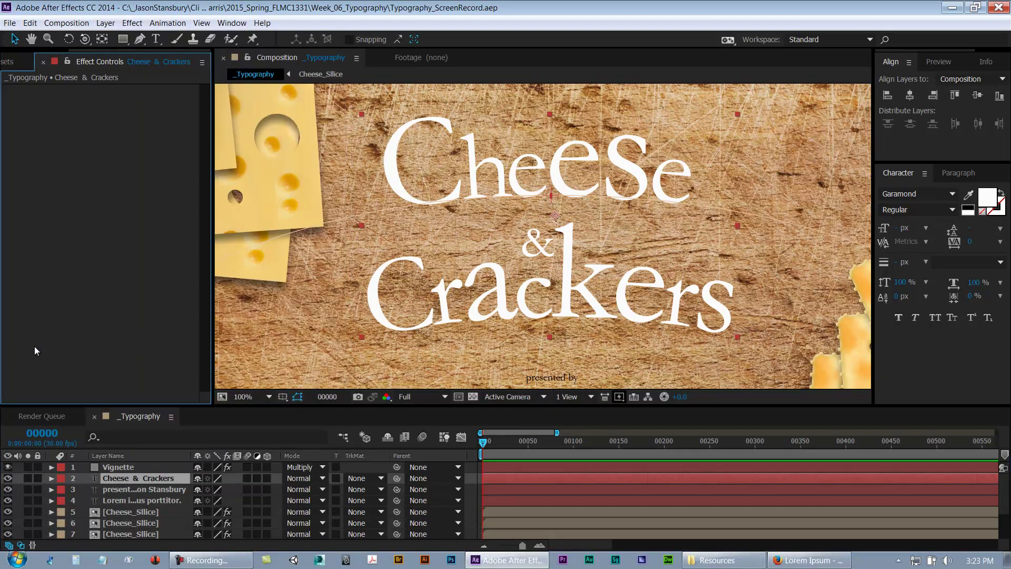
{"action": "key", "text": "comma"}
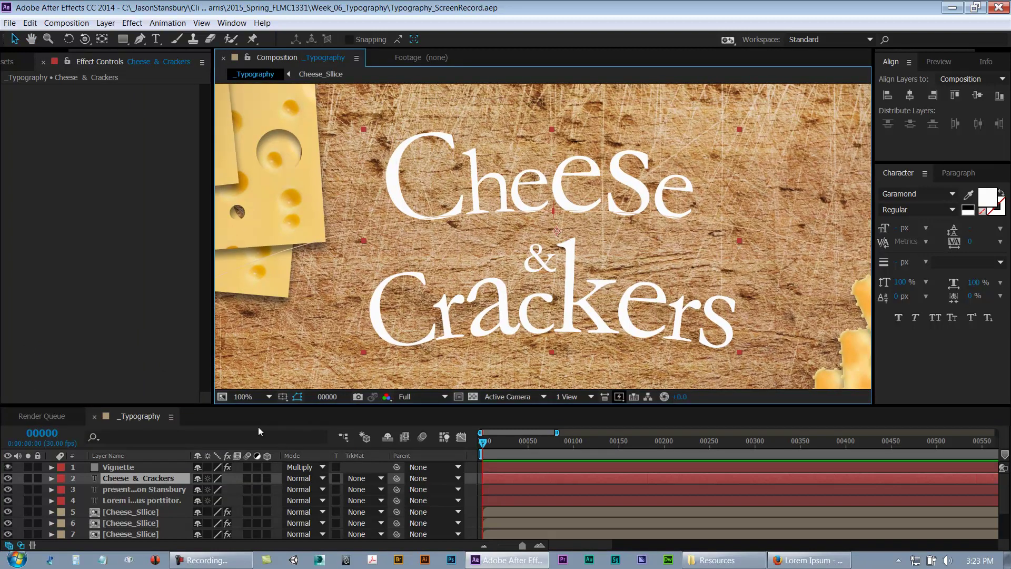
{"action": "right_click", "coordinate": [154, 478]}
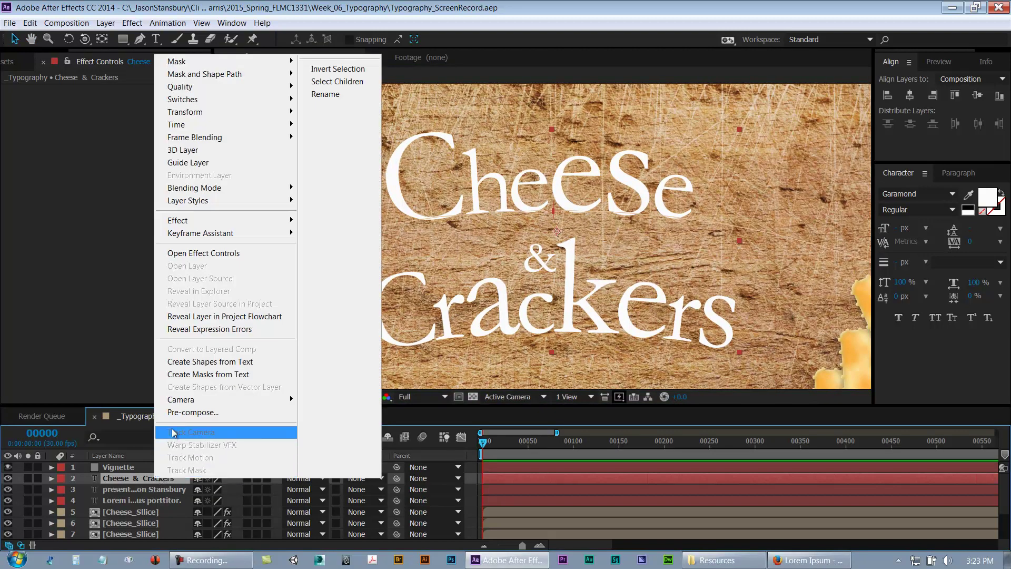
{"action": "mouse_move", "coordinate": [212, 206]}
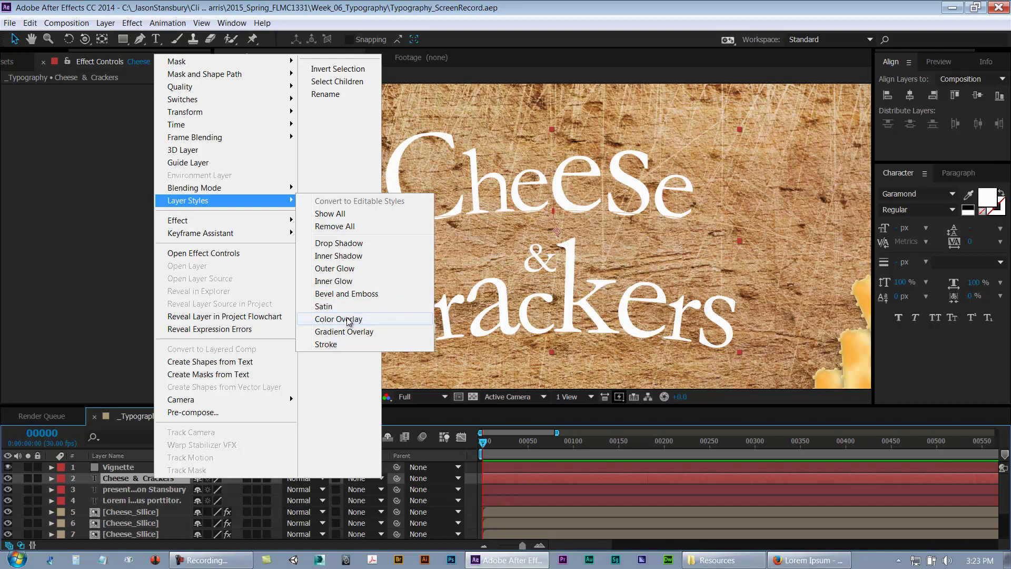
Step: Add a Color Overlay layer style to the title and sample the brown wood as its colour
{"action": "left_click", "coordinate": [347, 318]}
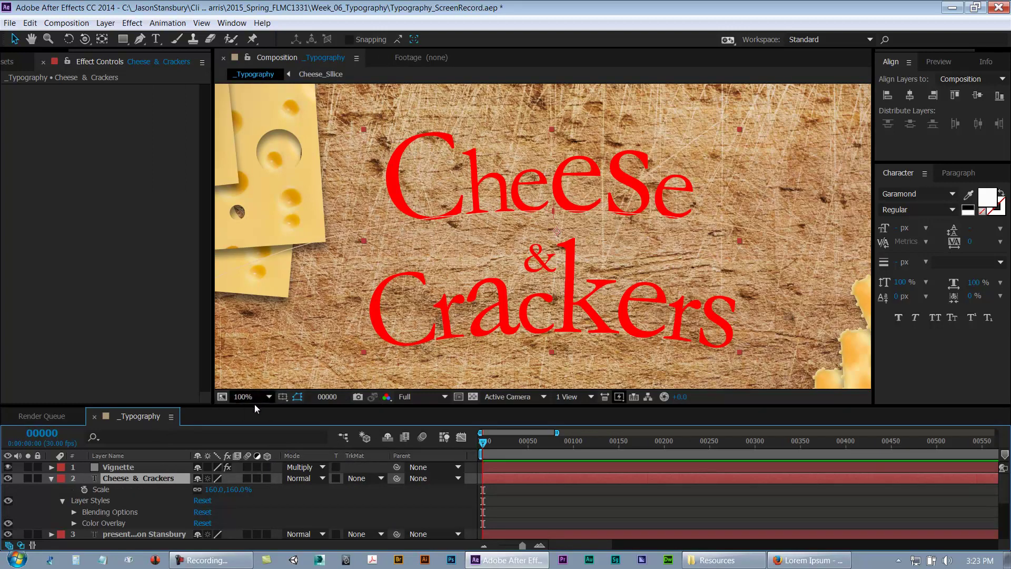
{"action": "left_click_drag", "start_coordinate": [234, 408], "coordinate": [232, 366]}
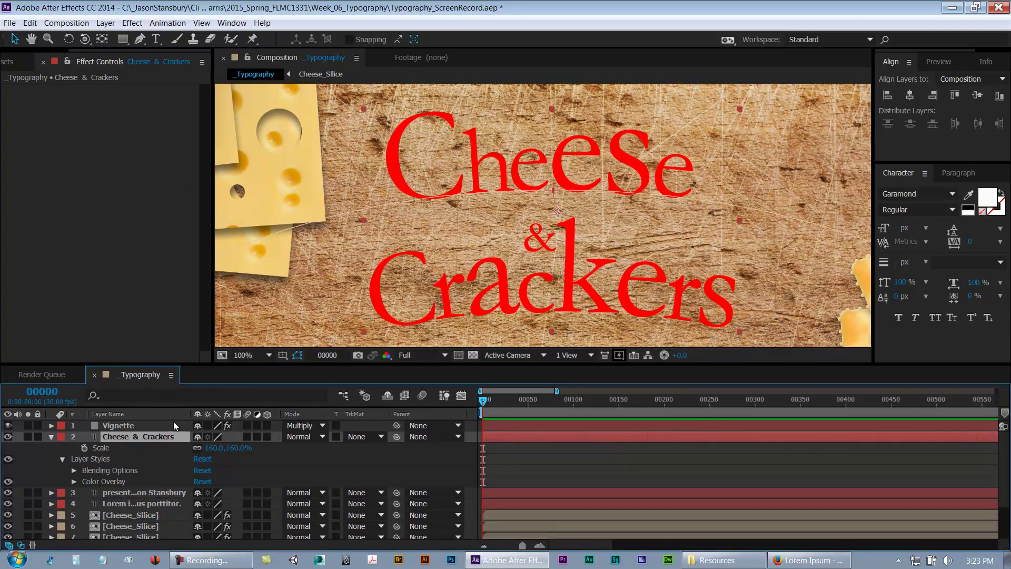
{"action": "double_click", "coordinate": [99, 480]}
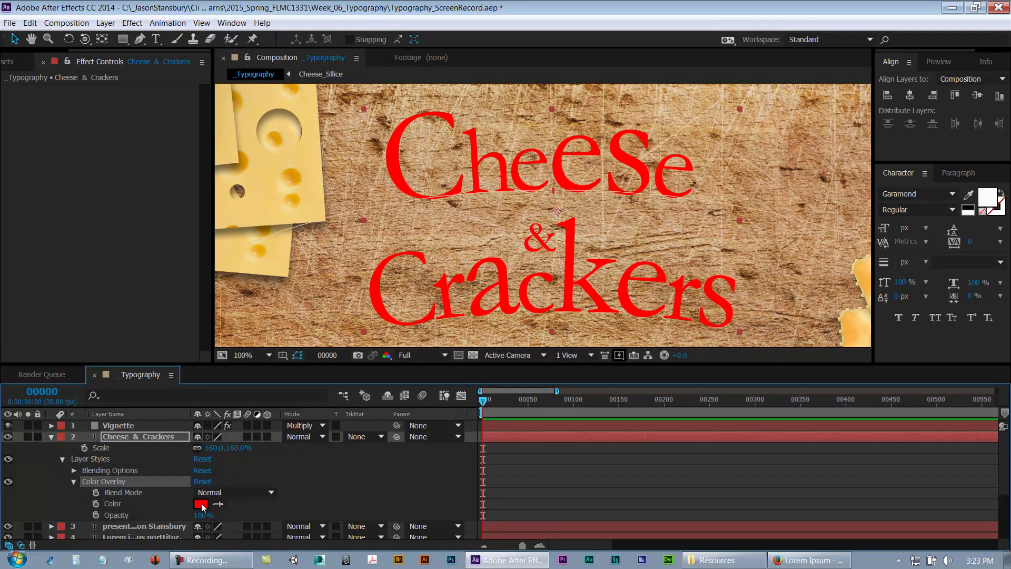
{"action": "left_click", "coordinate": [219, 505]}
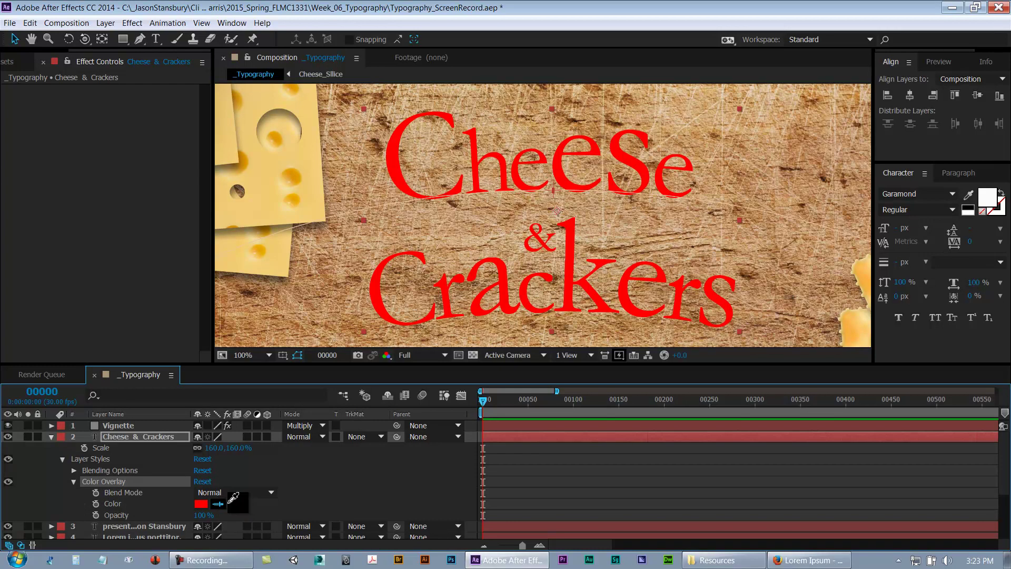
{"action": "left_click", "coordinate": [375, 140]}
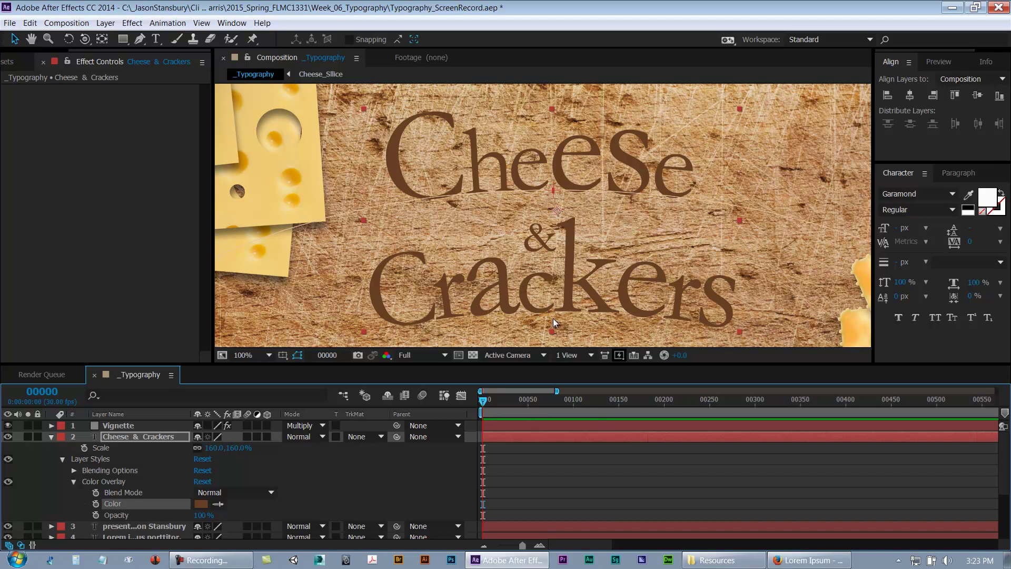
Step: Deselect the title and zoom to 200%, centred on the word Cheese
{"action": "key", "text": "period"}
{"action": "key", "text": "comma"}
{"action": "key", "text": "comma"}
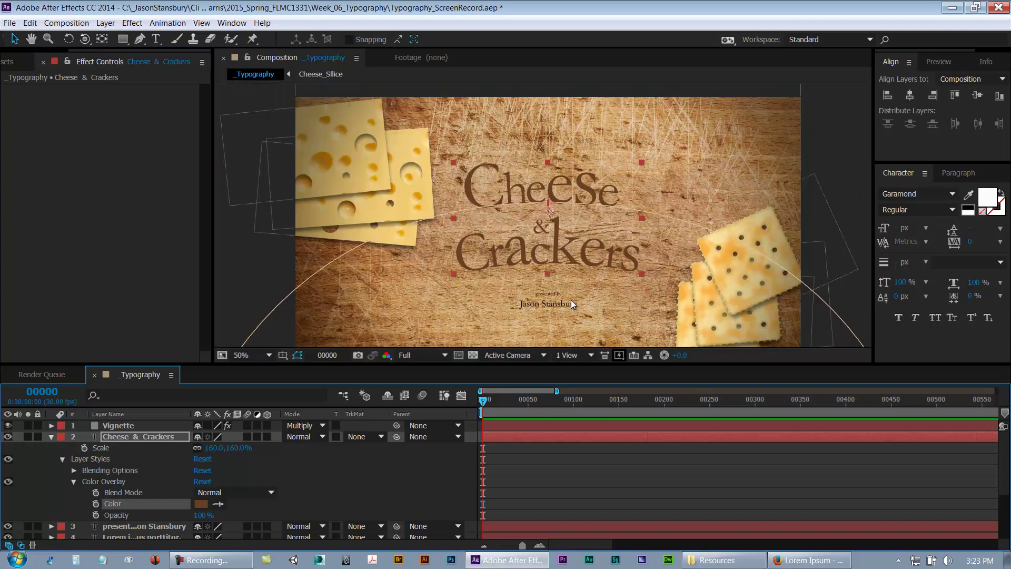
{"action": "left_click", "coordinate": [68, 491]}
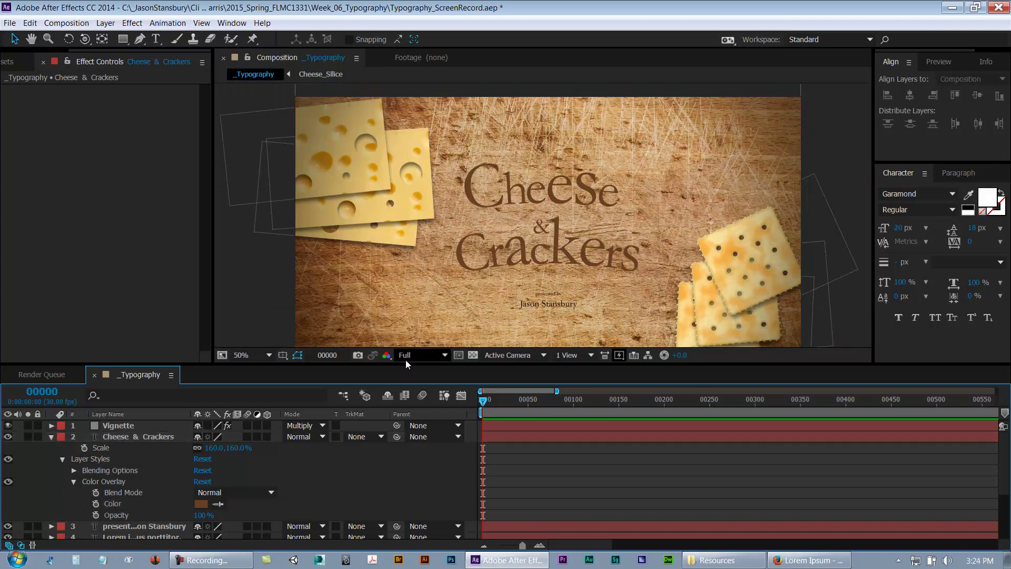
{"action": "key", "text": "period"}
{"action": "key", "text": "period"}
{"action": "left_click_drag", "start_coordinate": [466, 166], "coordinate": [551, 274]}
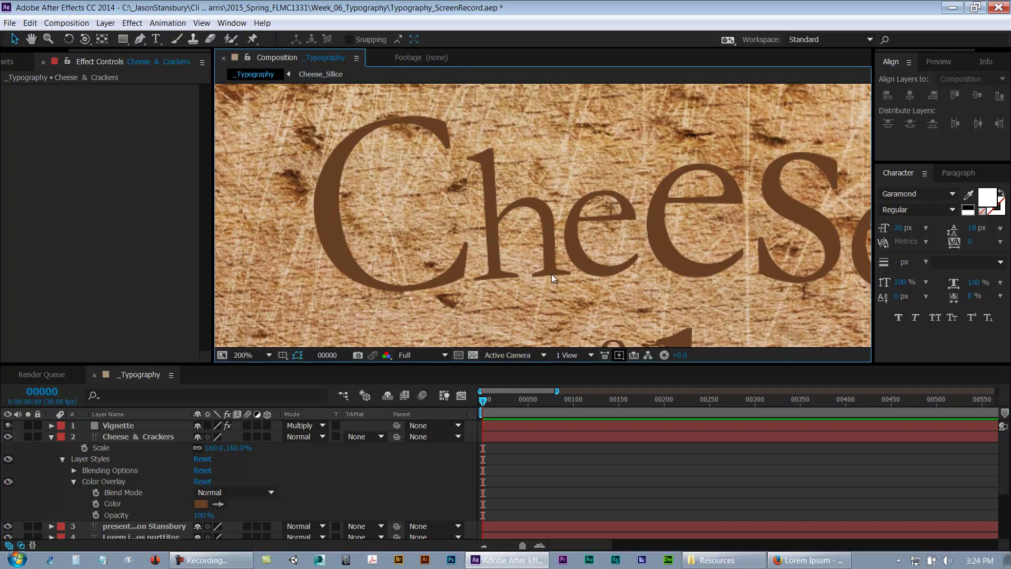
Step: Add an Inner Shadow layer style to the Cheese & Crackers layer
{"action": "left_click", "coordinate": [74, 481]}
{"action": "right_click", "coordinate": [121, 438]}
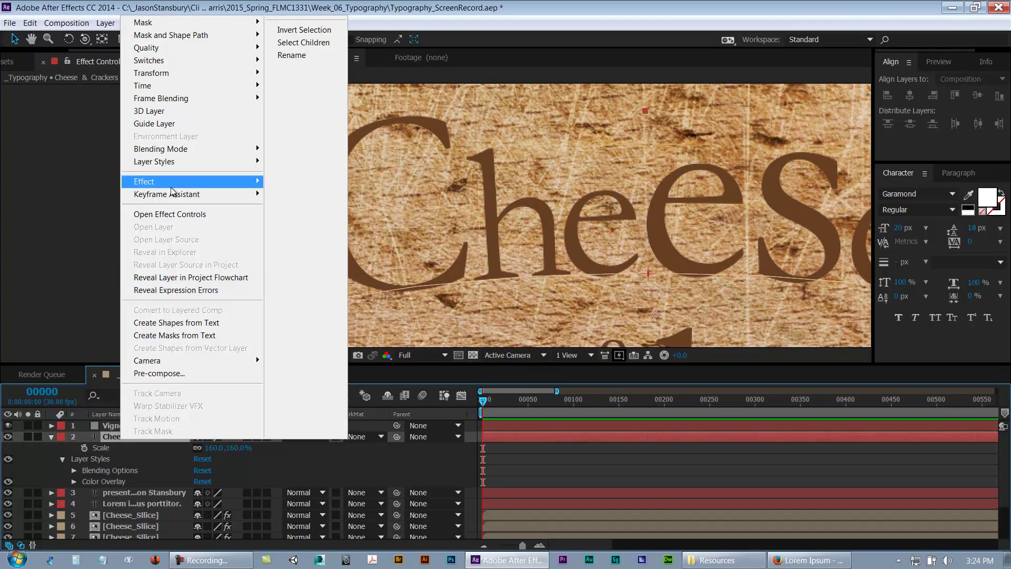
{"action": "mouse_move", "coordinate": [191, 164]}
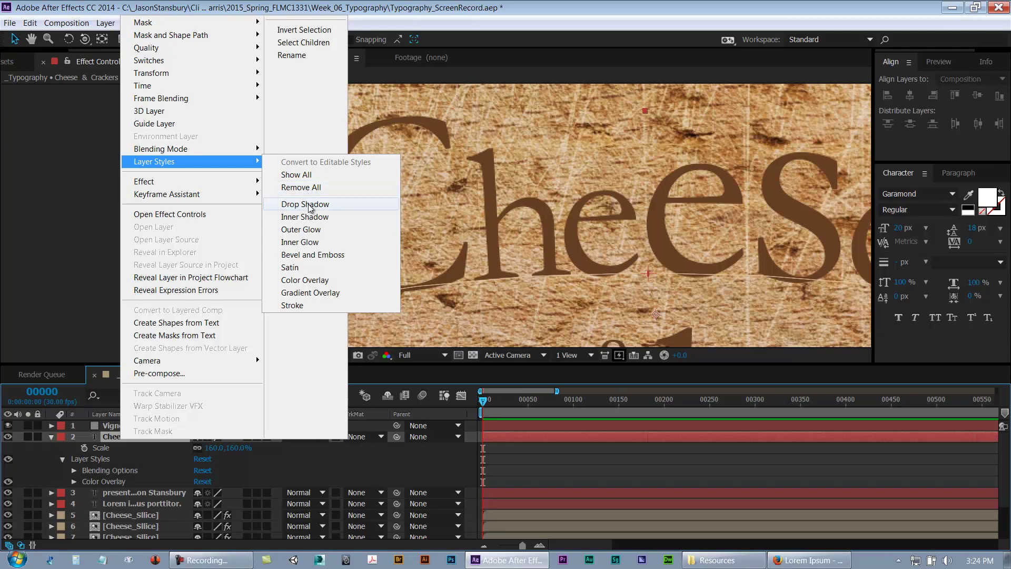
{"action": "left_click", "coordinate": [305, 217]}
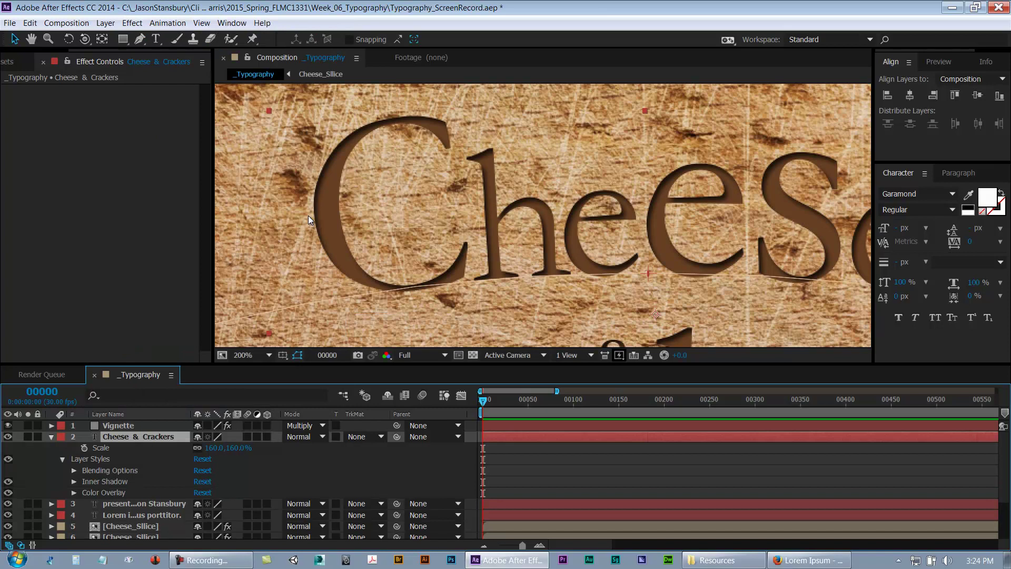
Step: Zoom to 200% and pan across Cheese and the & to inspect the carved look
{"action": "key", "text": "comma"}
{"action": "key", "text": "comma"}
{"action": "key", "text": "comma"}
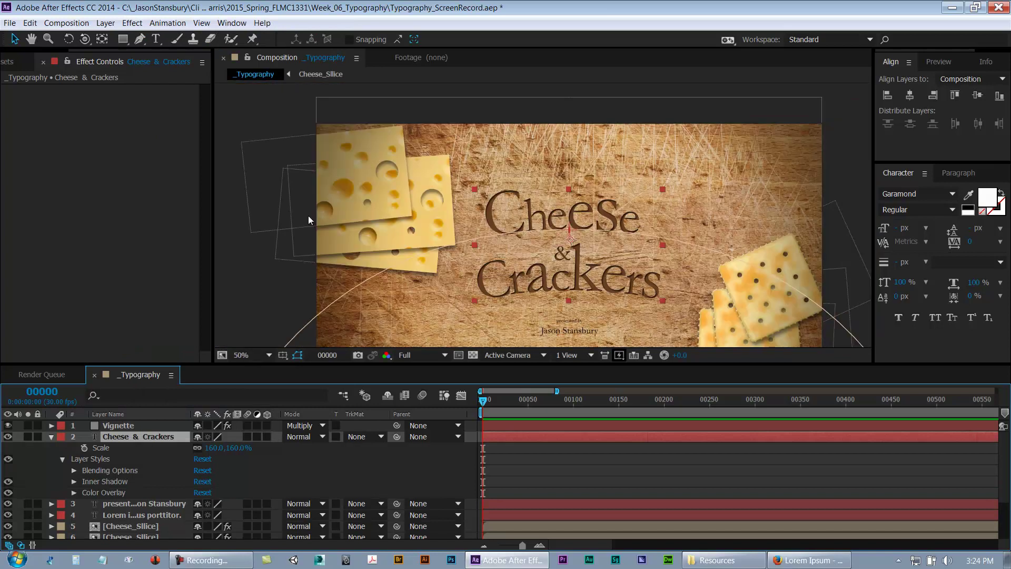
{"action": "key", "text": "period"}
{"action": "key", "text": "period"}
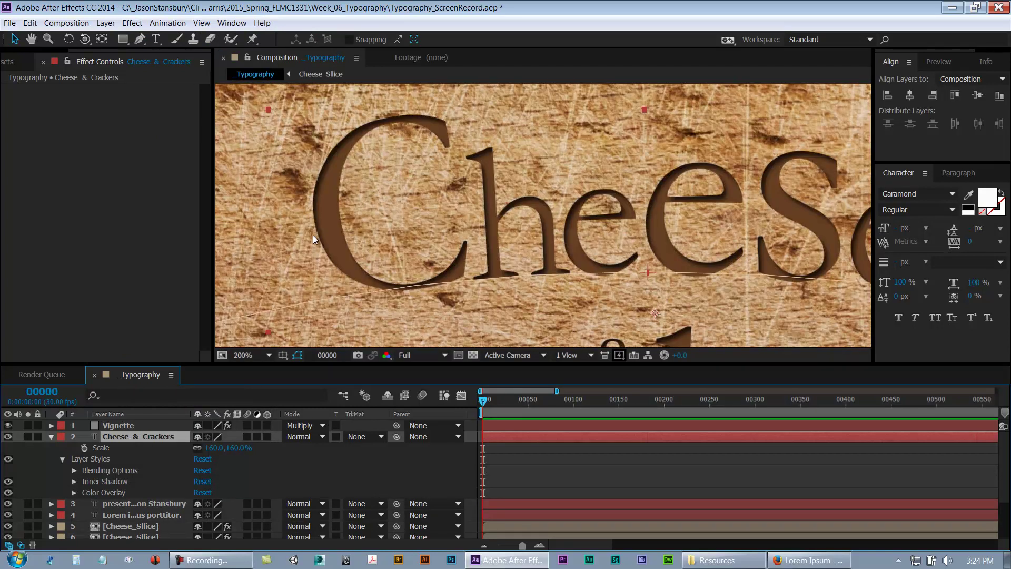
{"action": "key", "text": "h"}
{"action": "left_click_drag", "start_coordinate": [514, 228], "coordinate": [479, 158]}
{"action": "left_click_drag", "start_coordinate": [473, 227], "coordinate": [530, 248]}
{"action": "left_click_drag", "start_coordinate": [521, 200], "coordinate": [530, 335]}
{"action": "key", "text": "v"}
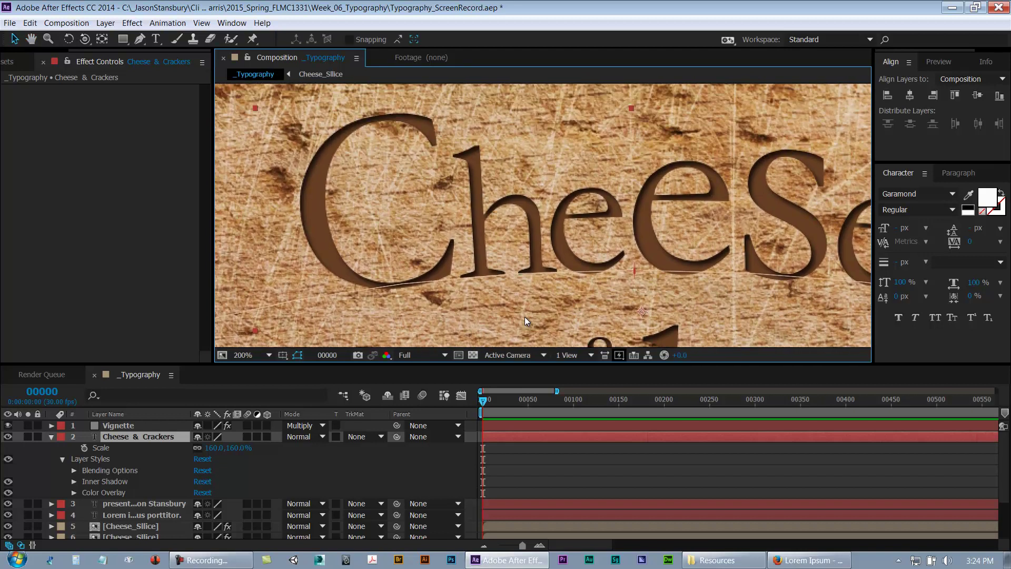
Step: Enlarge the viewer, zoom to 200% and pan to inspect the word Crackers
{"action": "key", "text": "period"}
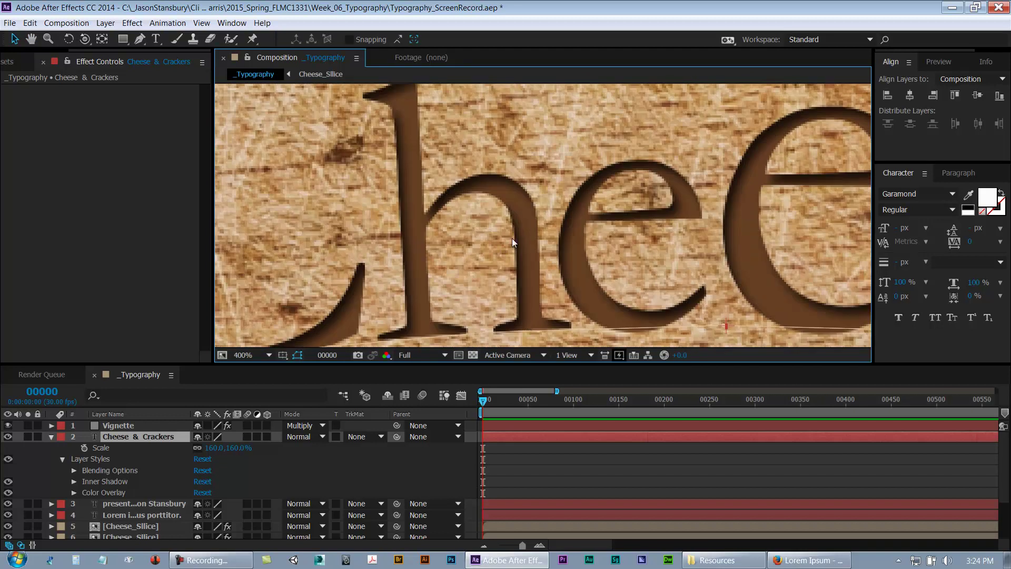
{"action": "key", "text": "comma"}
{"action": "key", "text": "comma"}
{"action": "key", "text": "h"}
{"action": "left_click_drag", "start_coordinate": [436, 231], "coordinate": [377, 166]}
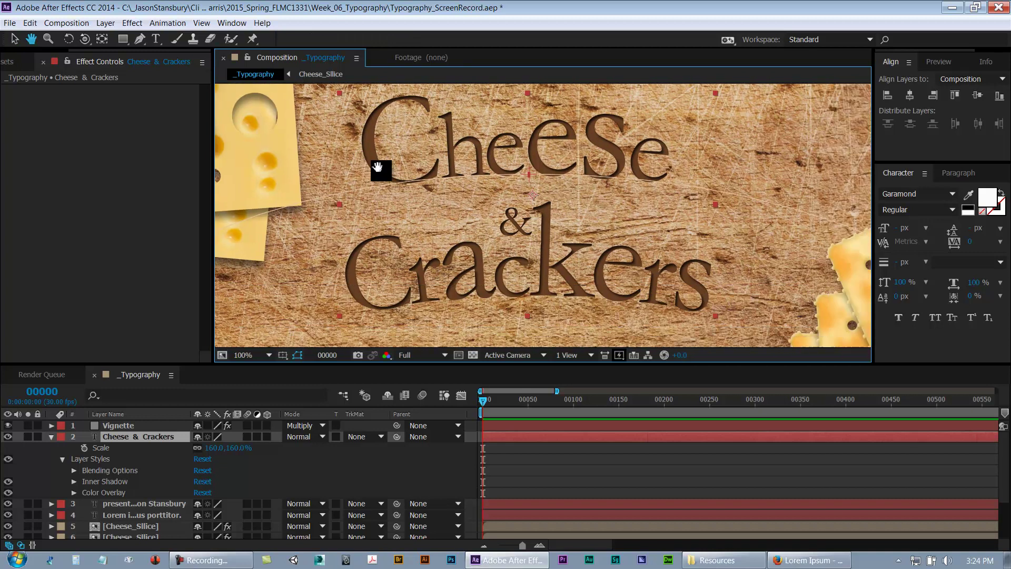
{"action": "key", "text": "grave"}
{"action": "key", "text": "v"}
{"action": "key", "text": "period"}
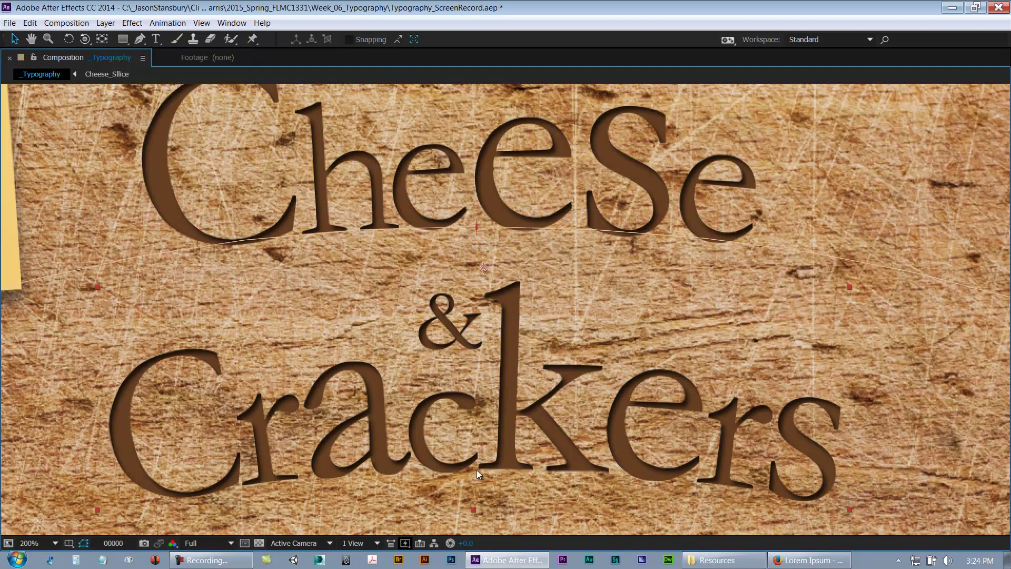
{"action": "key", "text": "grave"}
{"action": "left_click_drag", "start_coordinate": [505, 299], "coordinate": [548, 239]}
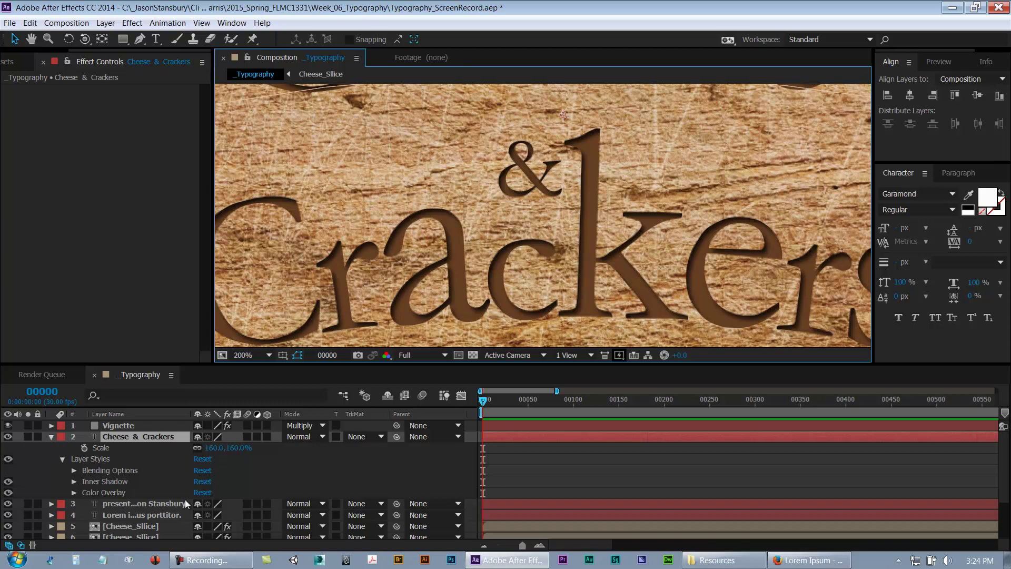
Step: Add a Stroke layer style to the title and reveal its settings
{"action": "right_click", "coordinate": [105, 439]}
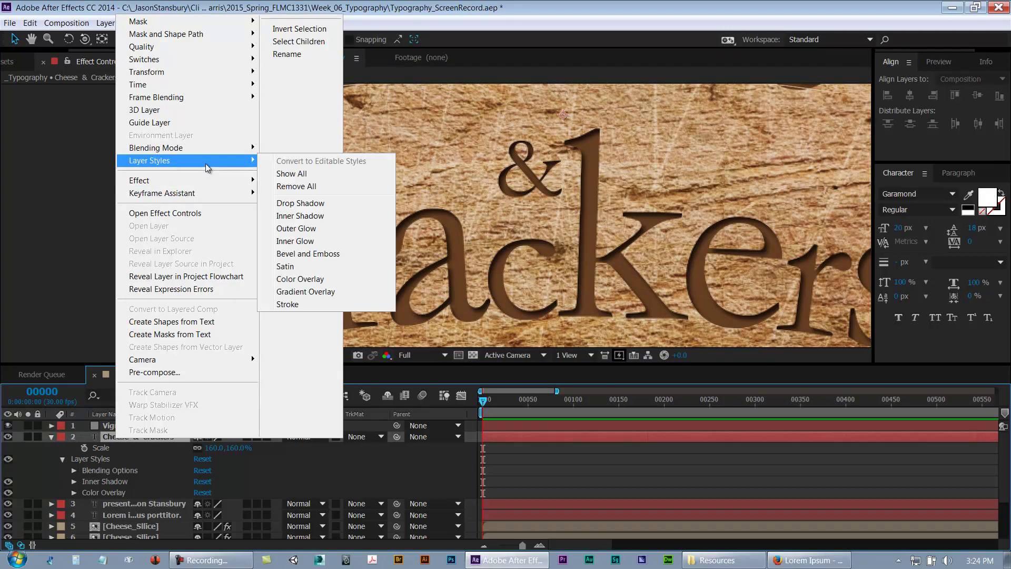
{"action": "left_click", "coordinate": [286, 306]}
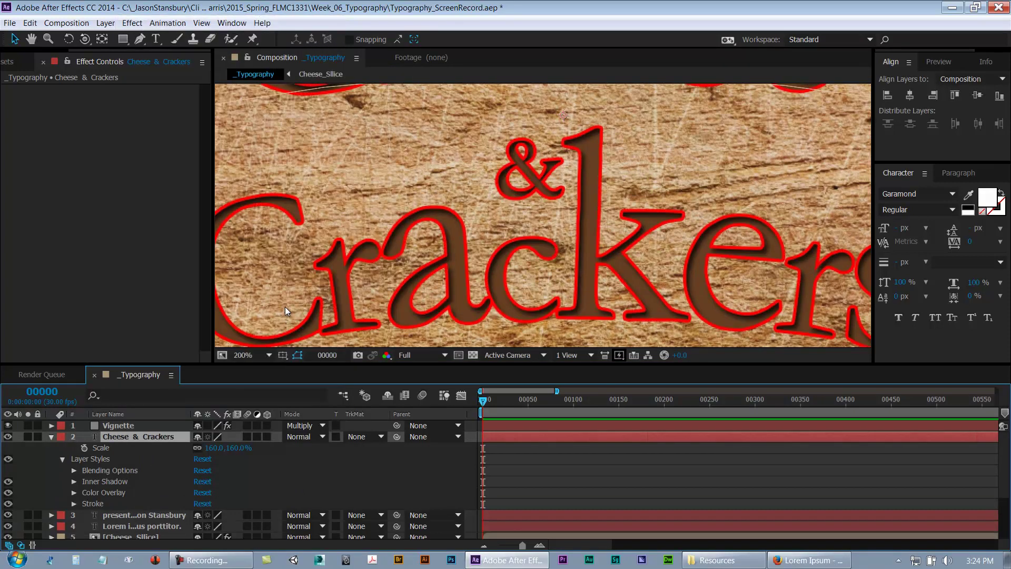
{"action": "double_click", "coordinate": [90, 501]}
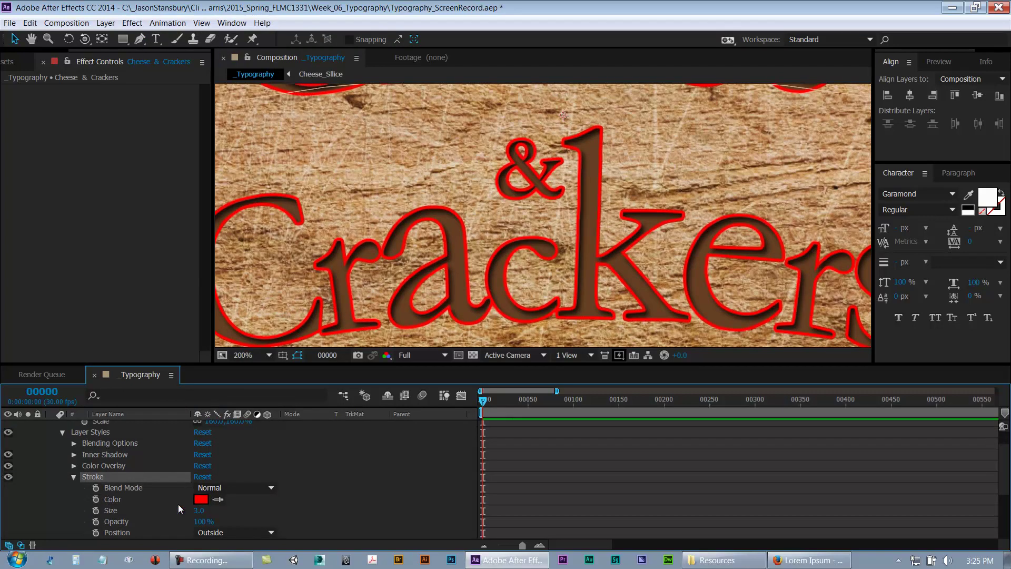
{"action": "key", "text": "comma"}
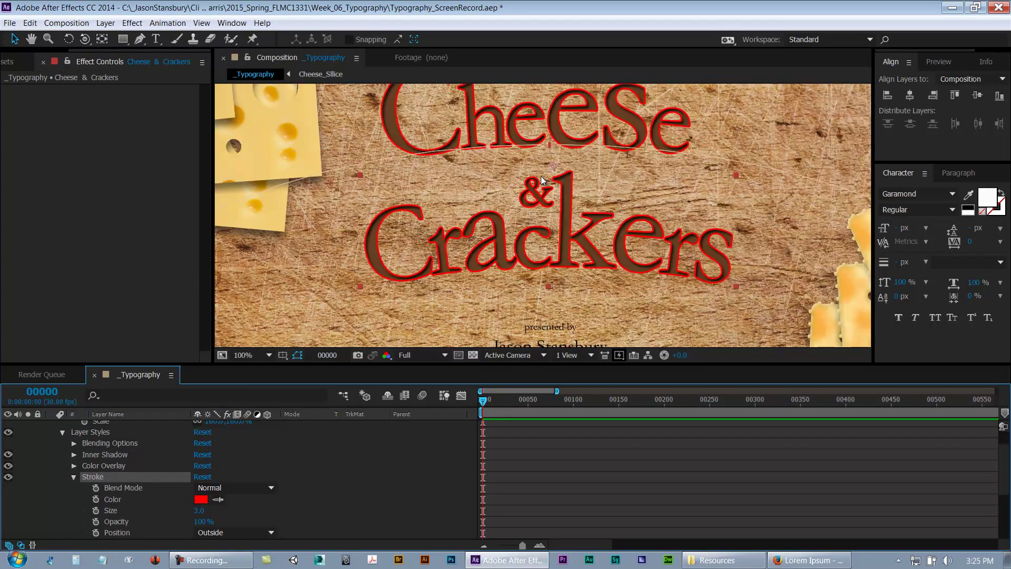
{"action": "key", "text": "period"}
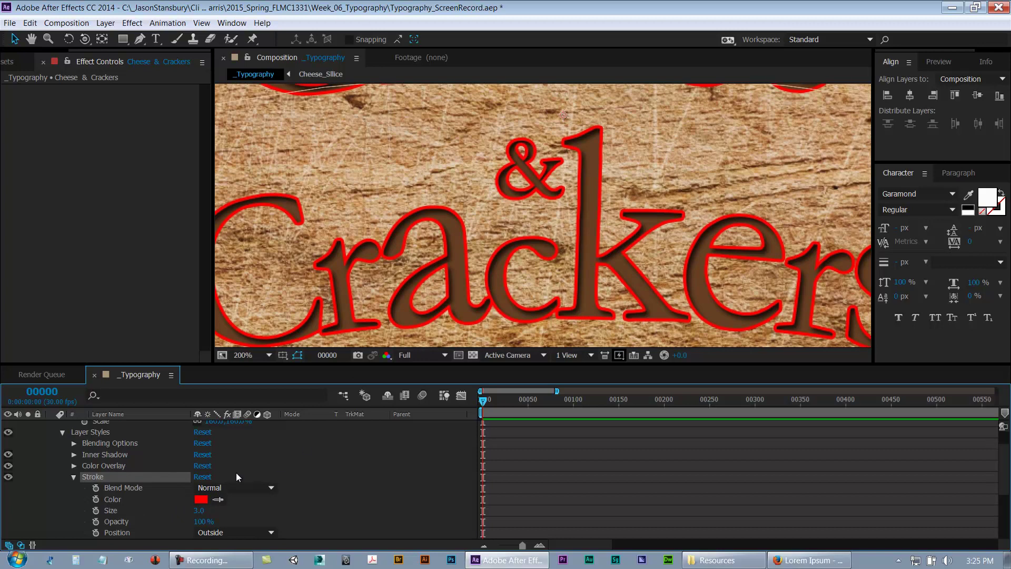
Step: Set the stroke size to 2, after trying 1 first
{"action": "left_click", "coordinate": [201, 511]}
{"action": "type", "text": "1"}
{"action": "key", "text": "Return"}
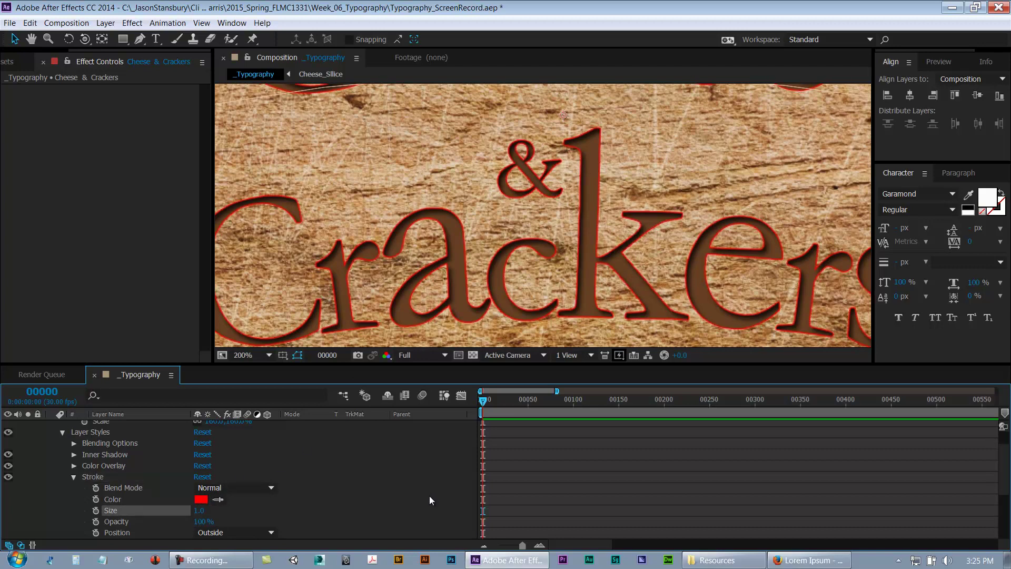
{"action": "key", "text": "comma"}
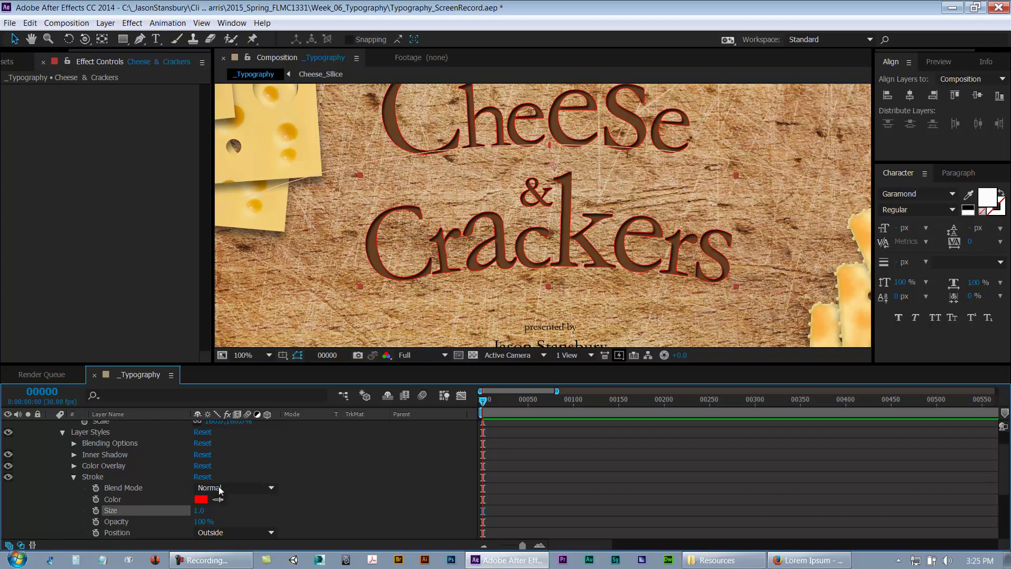
{"action": "left_click", "coordinate": [199, 511]}
{"action": "type", "text": "2"}
{"action": "key", "text": "Return"}
{"action": "key", "text": "period"}
{"action": "left_click_drag", "start_coordinate": [574, 146], "coordinate": [560, 255]}
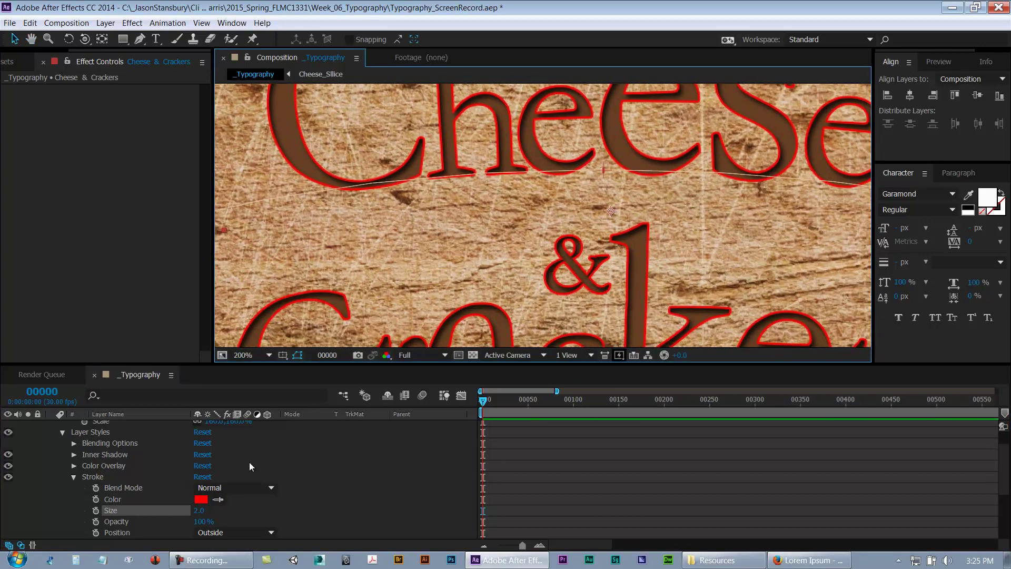
Step: Sample a tan from the wood as the stroke colour
{"action": "left_click", "coordinate": [218, 499]}
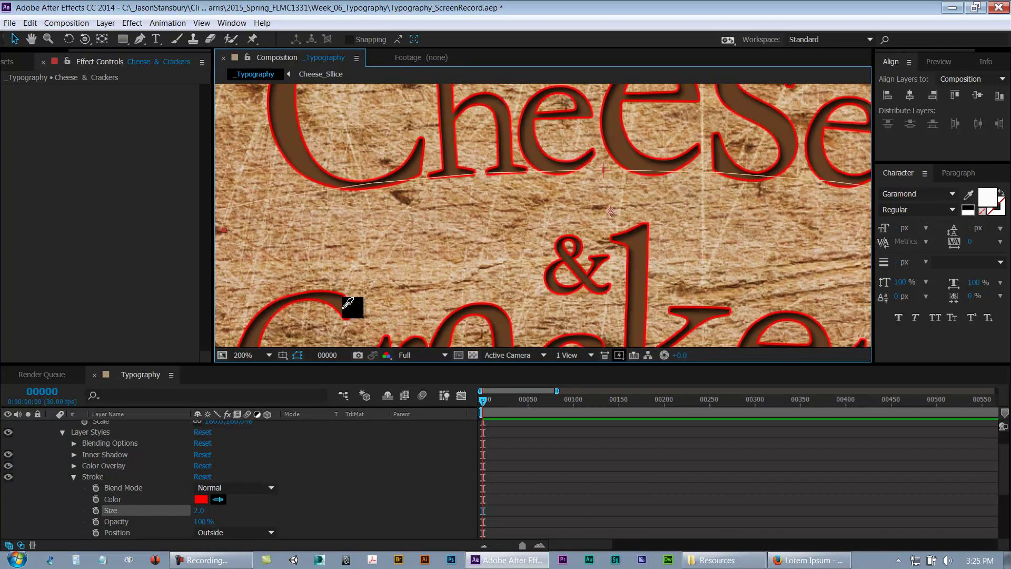
{"action": "left_click", "coordinate": [354, 267]}
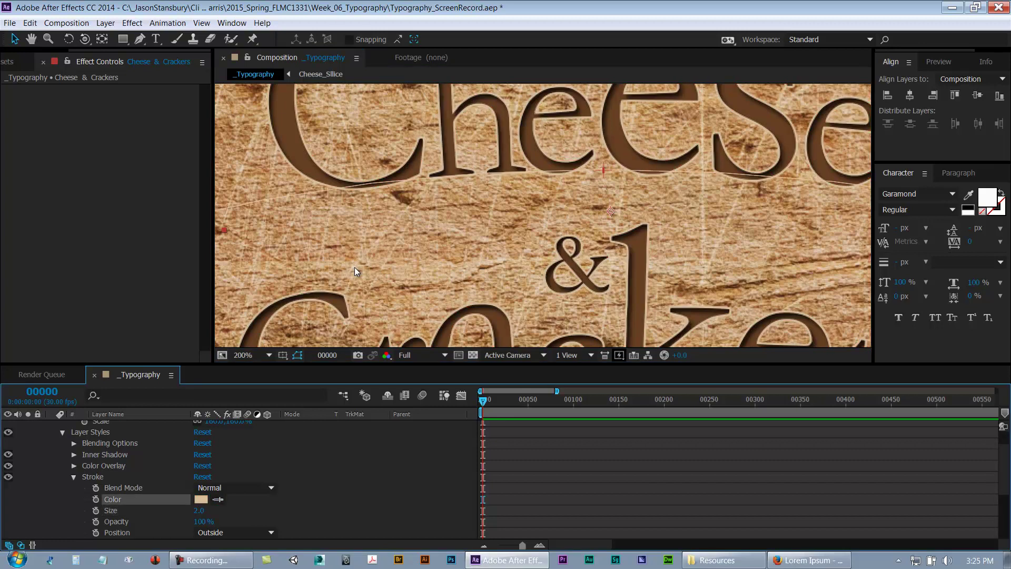
{"action": "key", "text": "comma"}
{"action": "key", "text": "period"}
Step: Resample a darker tan from the wood for the stroke and view the whole title
{"action": "left_click", "coordinate": [217, 499]}
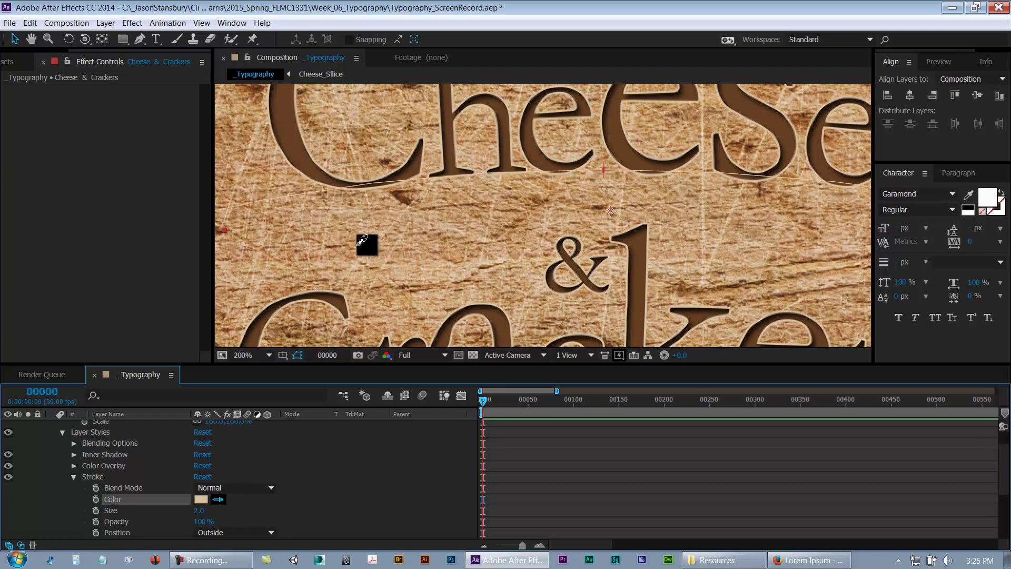
{"action": "left_click", "coordinate": [451, 247]}
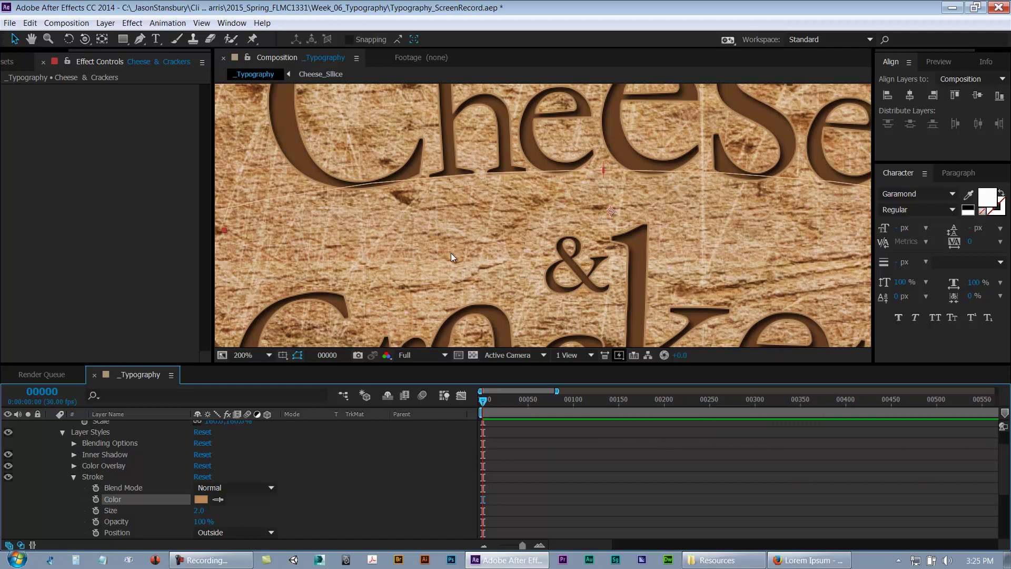
{"action": "key", "text": "comma"}
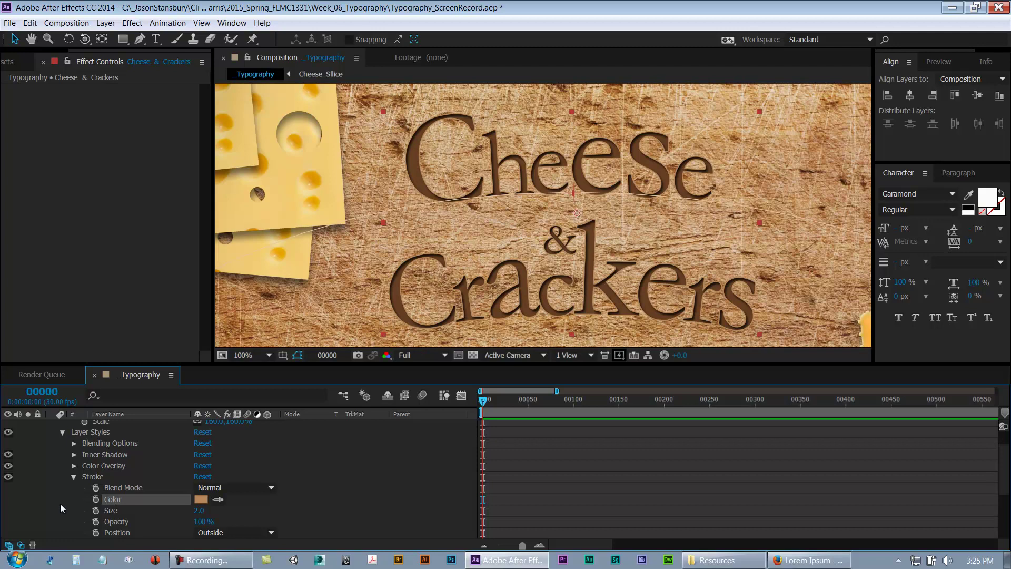
{"action": "scroll", "coordinate": [583, 231], "scroll_direction": "up", "scroll_amount": 2}
{"action": "key", "text": "h"}
{"action": "left_click_drag", "start_coordinate": [542, 227], "coordinate": [616, 287]}
{"action": "key", "text": "v"}
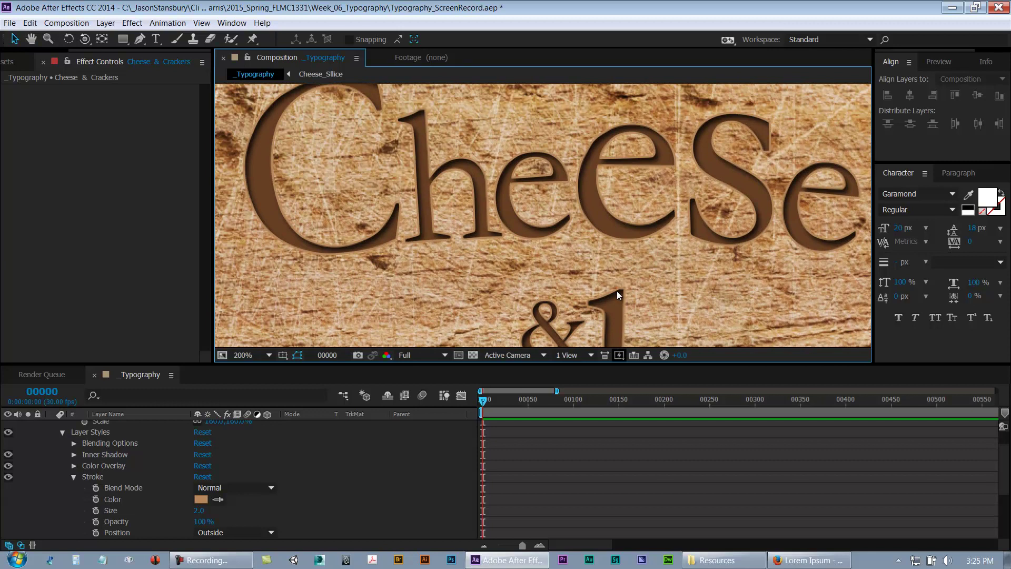
Step: Toggle the stroke's visibility repeatedly to compare, leaving it visible
{"action": "left_click", "coordinate": [8, 477]}
{"action": "left_click", "coordinate": [8, 478]}
{"action": "left_click", "coordinate": [8, 478]}
{"action": "left_click", "coordinate": [8, 478]}
{"action": "left_click", "coordinate": [8, 478]}
{"action": "left_click", "coordinate": [8, 478]}
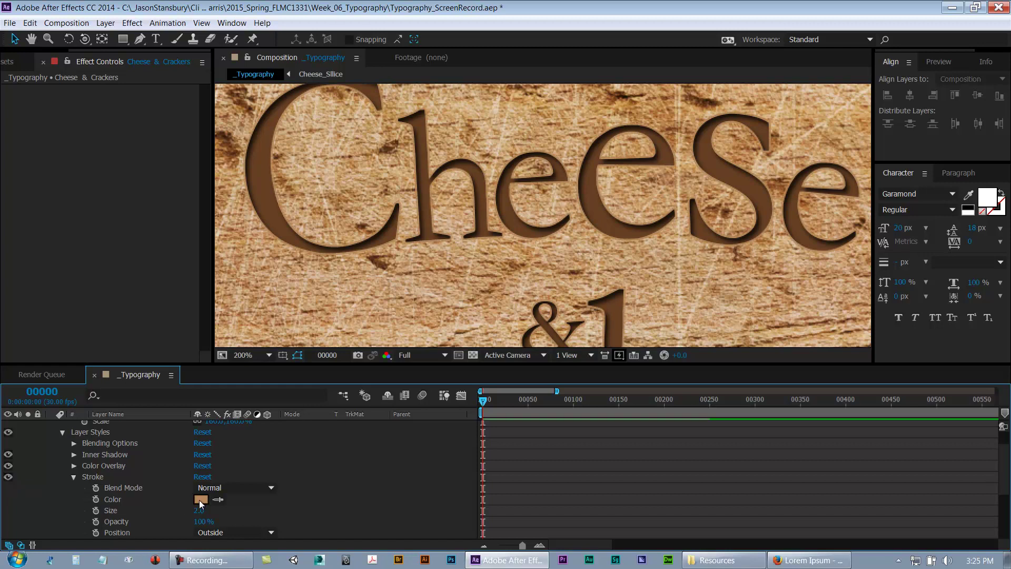
Step: Try saturation and brightness changes to the stroke colour, discarding each
{"action": "left_click", "coordinate": [200, 499]}
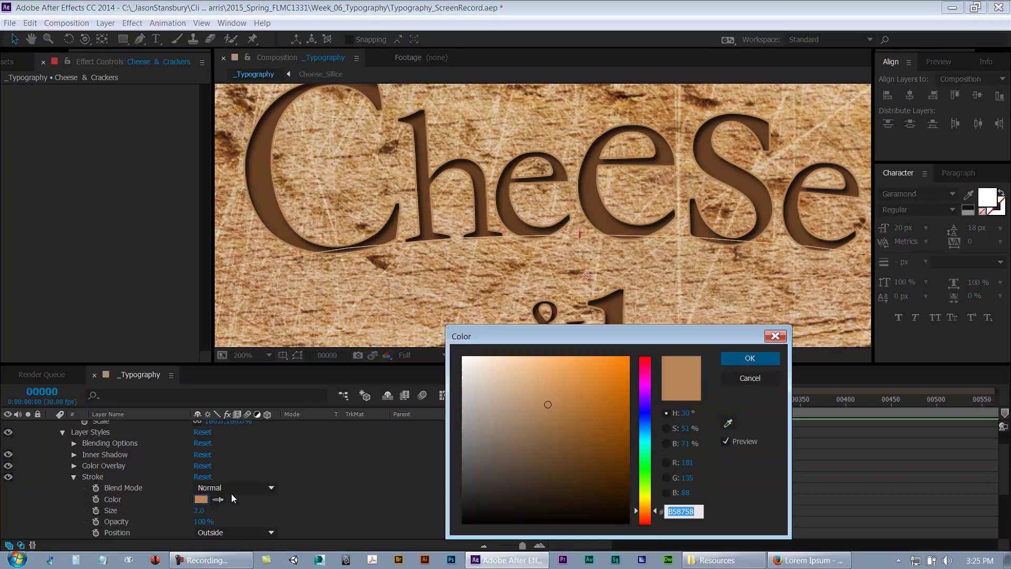
{"action": "left_click", "coordinate": [667, 428]}
{"action": "left_click_drag", "start_coordinate": [645, 448], "coordinate": [648, 440]}
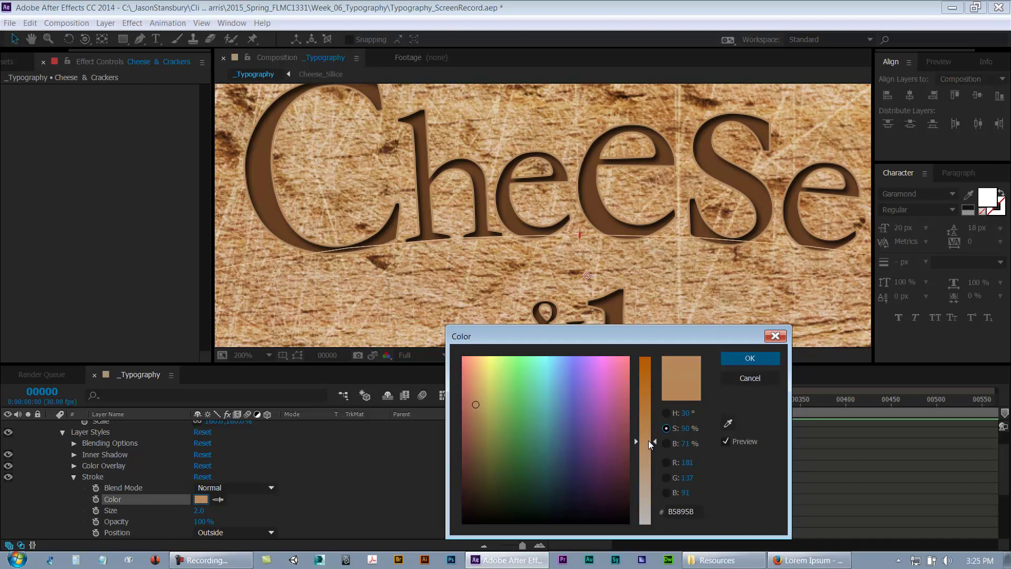
{"action": "left_click", "coordinate": [754, 382]}
{"action": "left_click", "coordinate": [201, 499]}
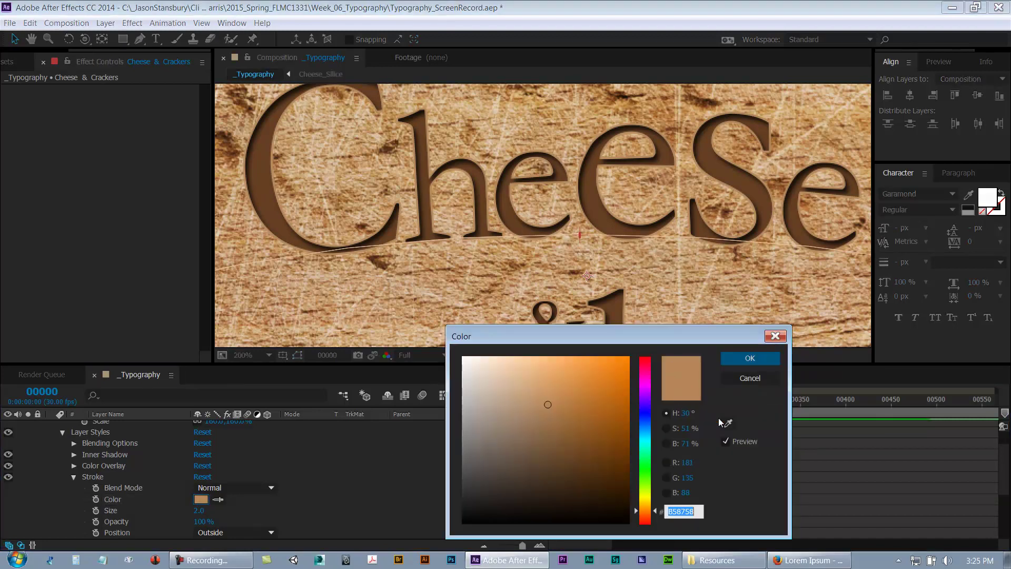
{"action": "left_click", "coordinate": [667, 443]}
{"action": "mouse_move", "coordinate": [645, 403]}
{"action": "left_mouse_down"}
{"action": "mouse_move", "coordinate": [646, 365]}
{"action": "mouse_move", "coordinate": [643, 400]}
{"action": "left_mouse_up"}
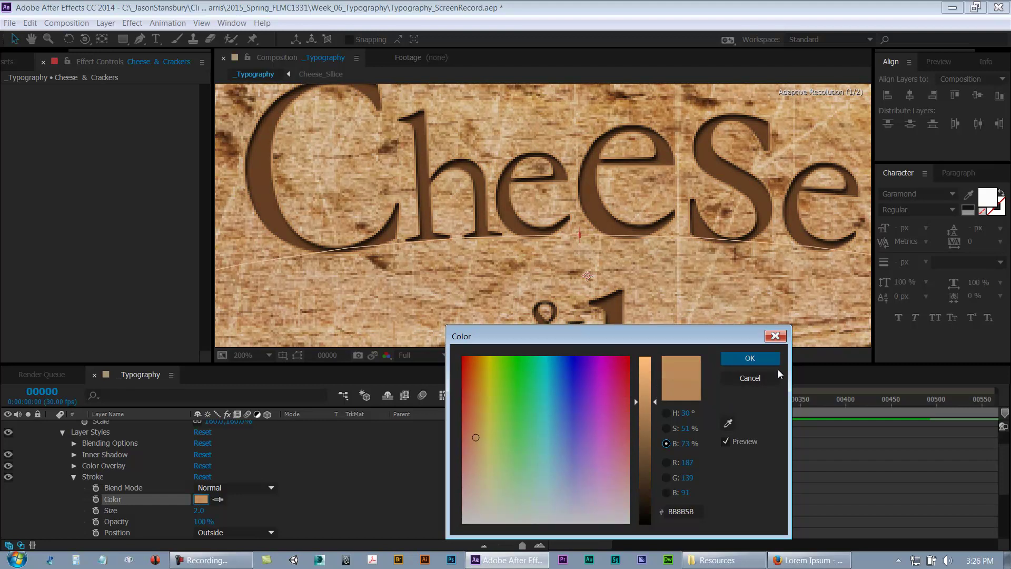
{"action": "left_click", "coordinate": [762, 378]}
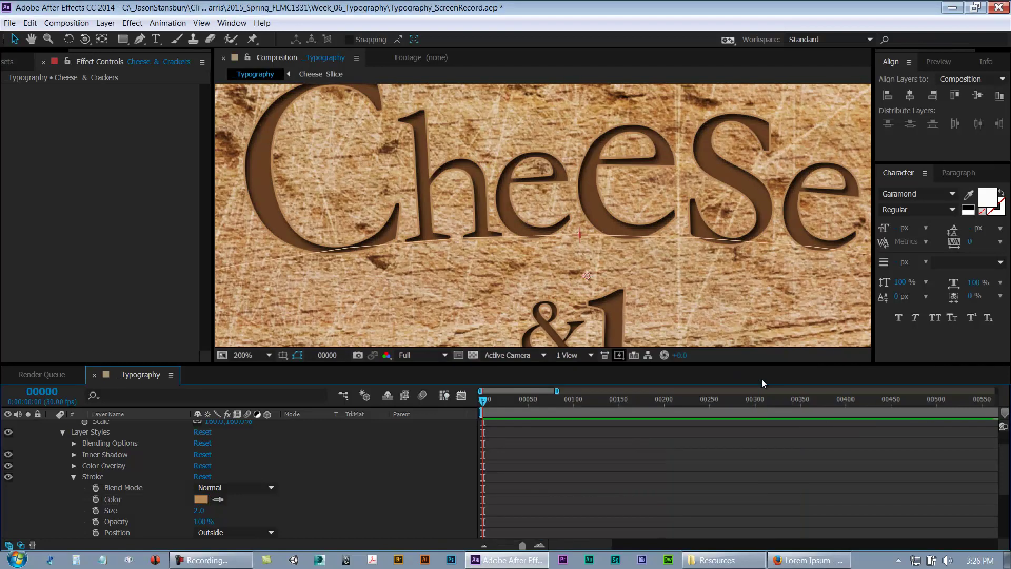
{"action": "left_click", "coordinate": [200, 499]}
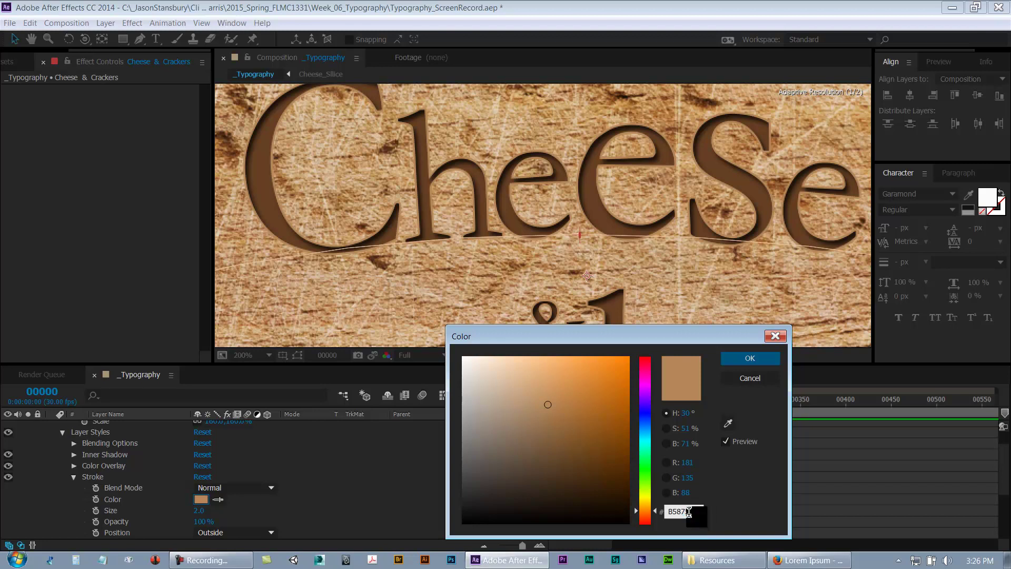
{"action": "left_click", "coordinate": [756, 382]}
Step: Deselect the layer and zoom to 400% on the letter C of Cheese
{"action": "left_click_drag", "start_coordinate": [626, 288], "coordinate": [631, 238]}
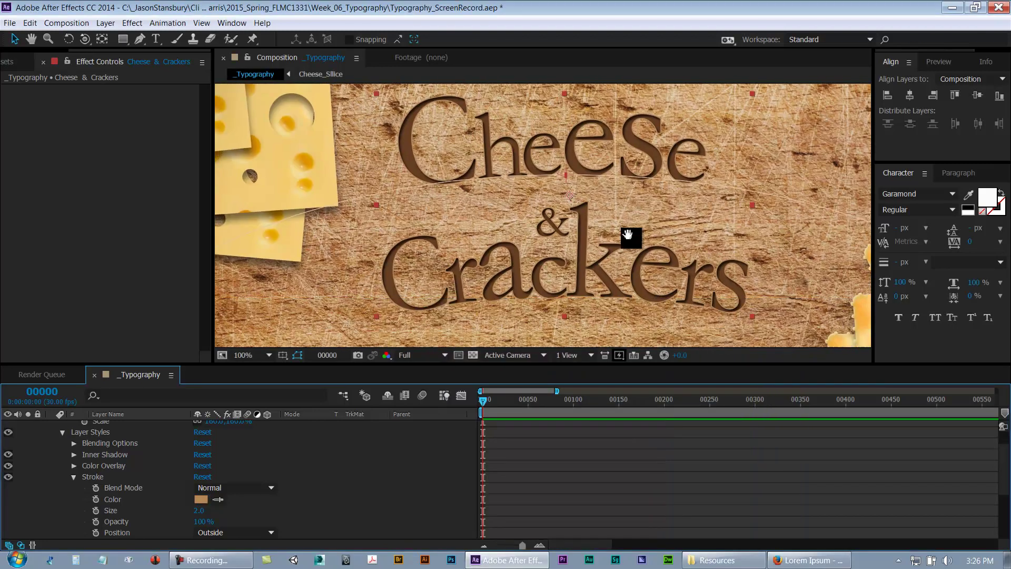
{"action": "left_click", "coordinate": [620, 320]}
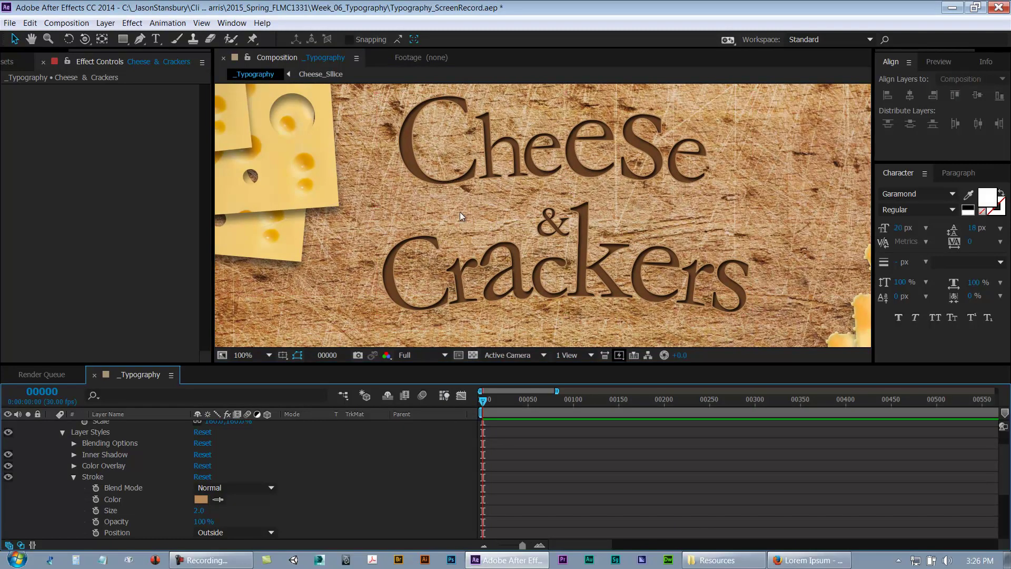
{"action": "scroll", "coordinate": [542, 213], "scroll_direction": "up", "scroll_amount": 1}
{"action": "key", "text": "space"}
{"action": "left_click_drag", "start_coordinate": [592, 238], "coordinate": [700, 348]}
{"action": "key", "text": "v"}
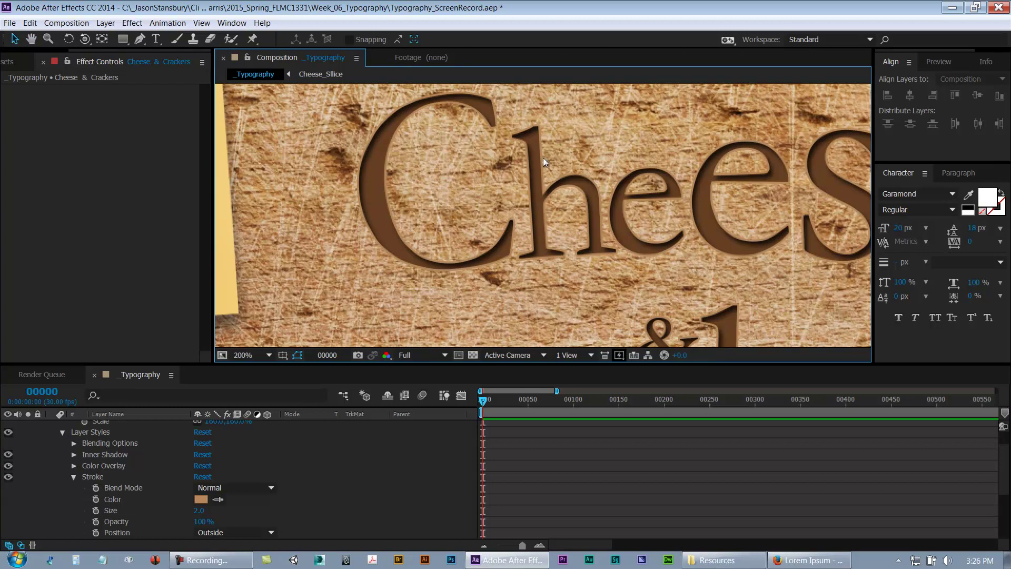
{"action": "scroll", "coordinate": [540, 135], "scroll_direction": "up", "scroll_amount": 2}
{"action": "key", "text": "h"}
{"action": "mouse_move", "coordinate": [542, 147]}
{"action": "left_mouse_down"}
{"action": "mouse_move", "coordinate": [593, 245]}
{"action": "mouse_move", "coordinate": [528, 210]}
{"action": "mouse_move", "coordinate": [576, 247]}
{"action": "left_mouse_up"}
{"action": "key", "text": "v"}
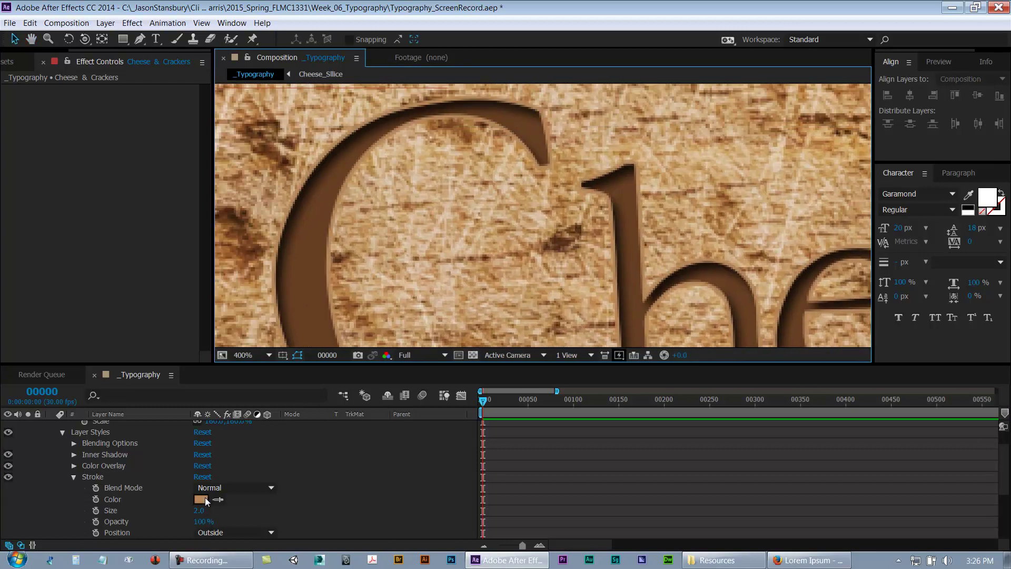
Step: Set the stroke colour to saturation 44% and brightness 77% (C49A6E)
{"action": "left_click", "coordinate": [201, 499]}
{"action": "left_click", "coordinate": [666, 429]}
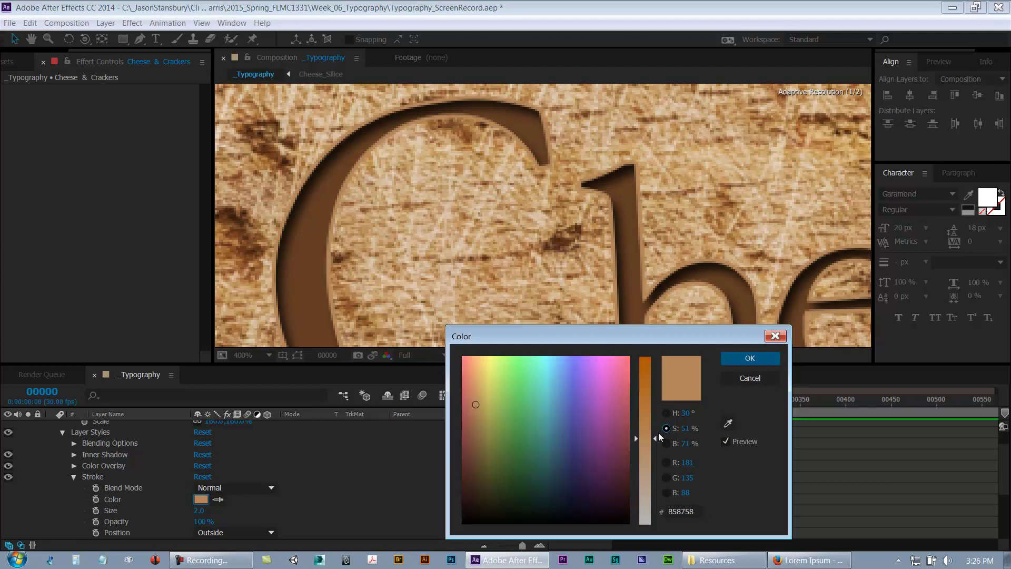
{"action": "left_click", "coordinate": [646, 451]}
{"action": "left_click", "coordinate": [667, 443]}
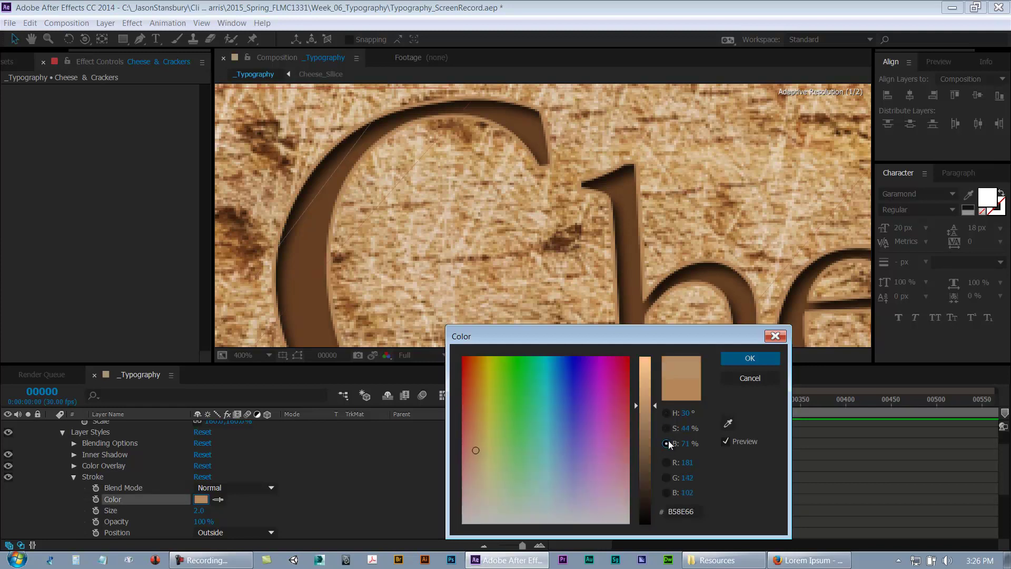
{"action": "left_click_drag", "start_coordinate": [643, 400], "coordinate": [643, 388]}
{"action": "left_click", "coordinate": [756, 362]}
Step: Return to 100%, deselect the layer, save the project and collapse Stroke
{"action": "key", "text": "comma"}
{"action": "key", "text": "comma"}
{"action": "key", "text": "comma"}
{"action": "key", "text": "comma"}
{"action": "left_click_drag", "start_coordinate": [655, 289], "coordinate": [640, 258]}
{"action": "left_click", "coordinate": [32, 504]}
{"action": "key", "text": "ctrl+s"}
{"action": "left_click", "coordinate": [74, 476]}
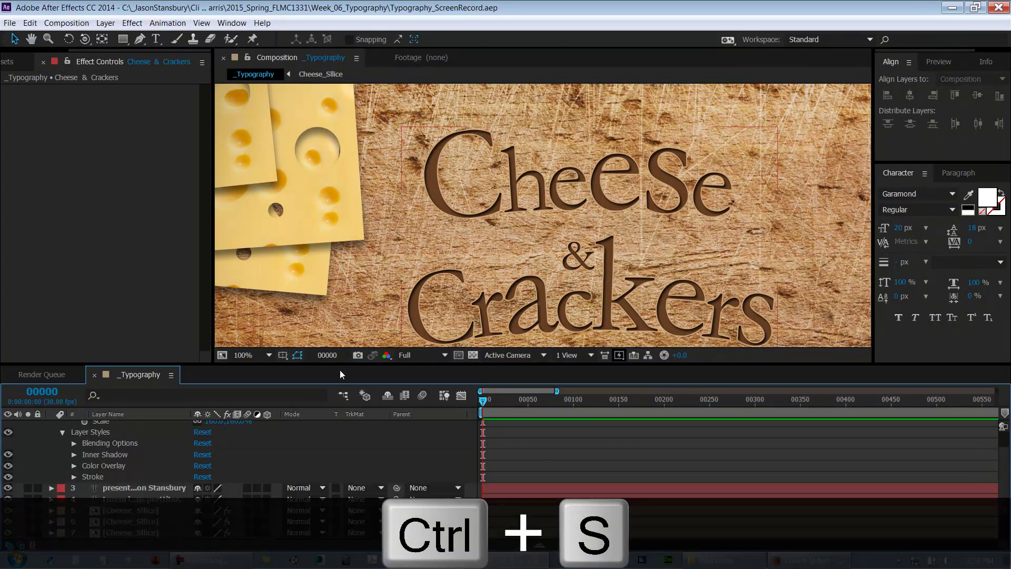
Step: Select the Cheese & Crackers layer and zoom to 200% on the word Cheese
{"action": "left_click", "coordinate": [324, 465]}
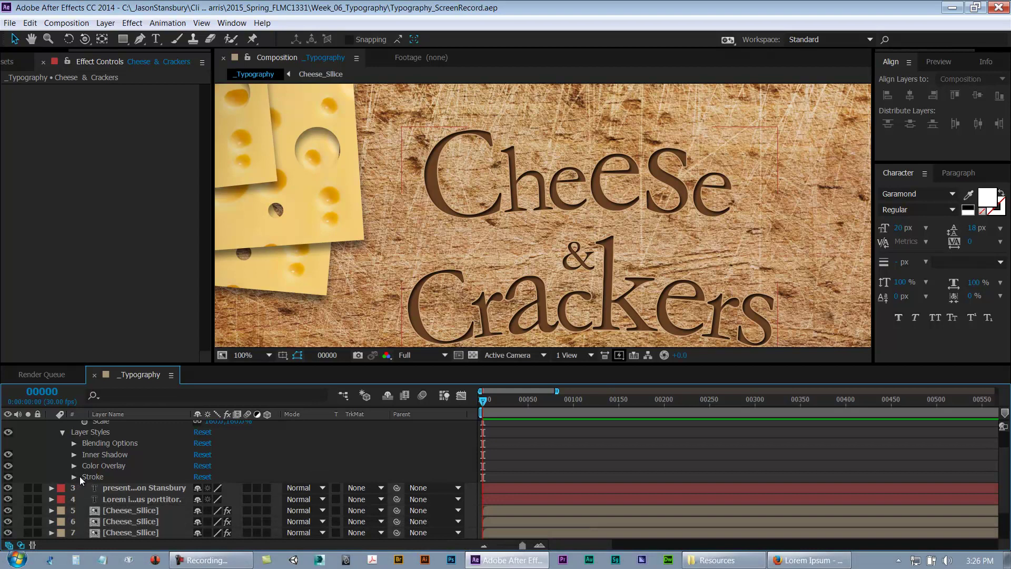
{"action": "key", "text": "period"}
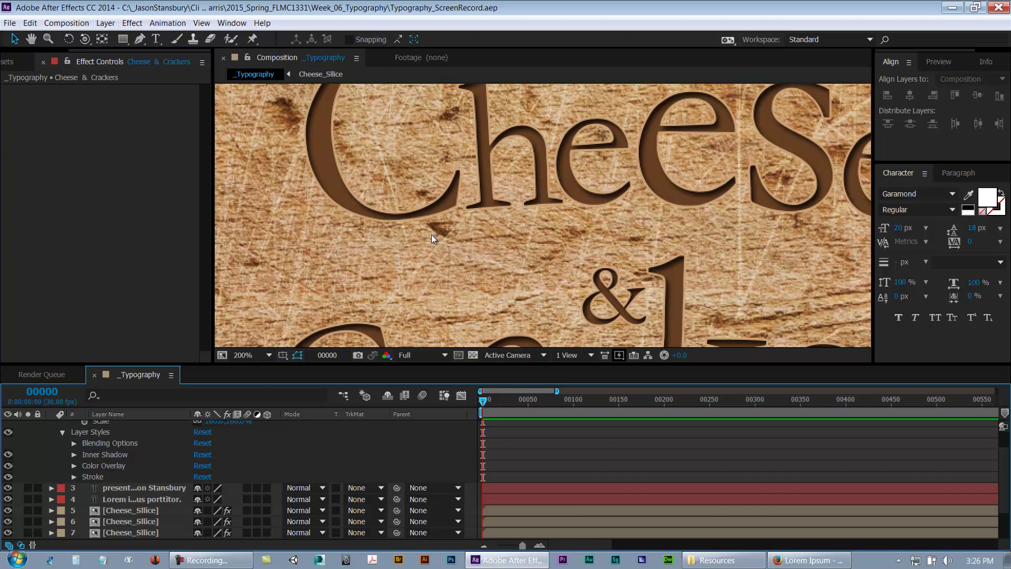
{"action": "left_click_drag", "start_coordinate": [423, 240], "coordinate": [444, 289]}
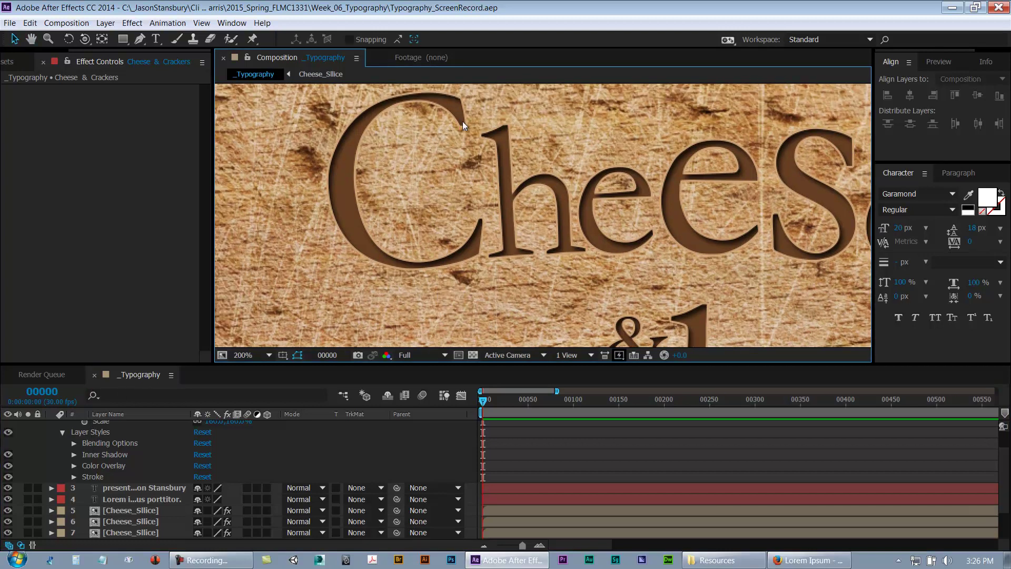
{"action": "scroll", "coordinate": [100, 438], "scroll_direction": "up", "scroll_amount": 2}
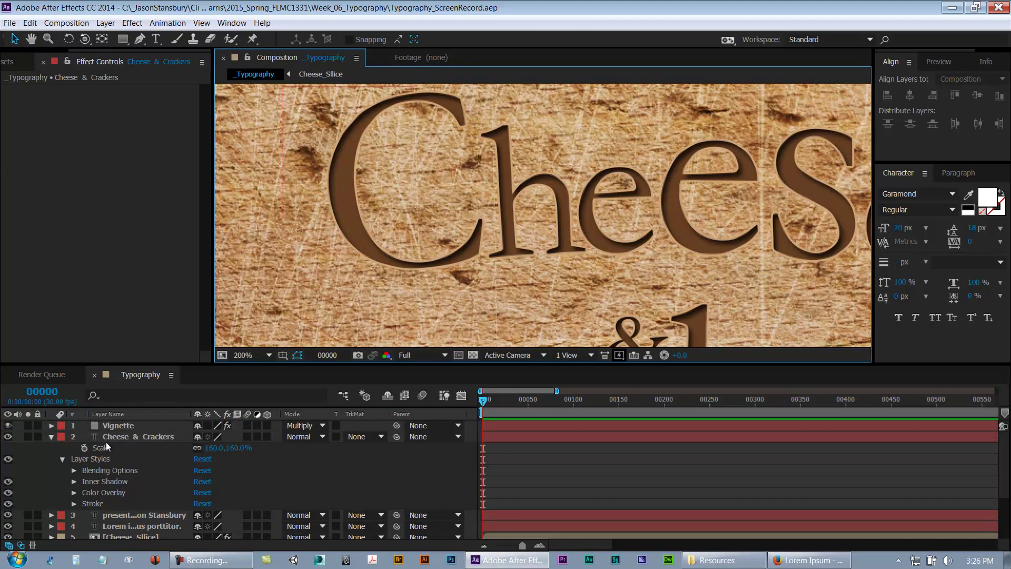
Step: Add an Inner Glow layer style to the title and expand its settings
{"action": "right_click", "coordinate": [119, 438]}
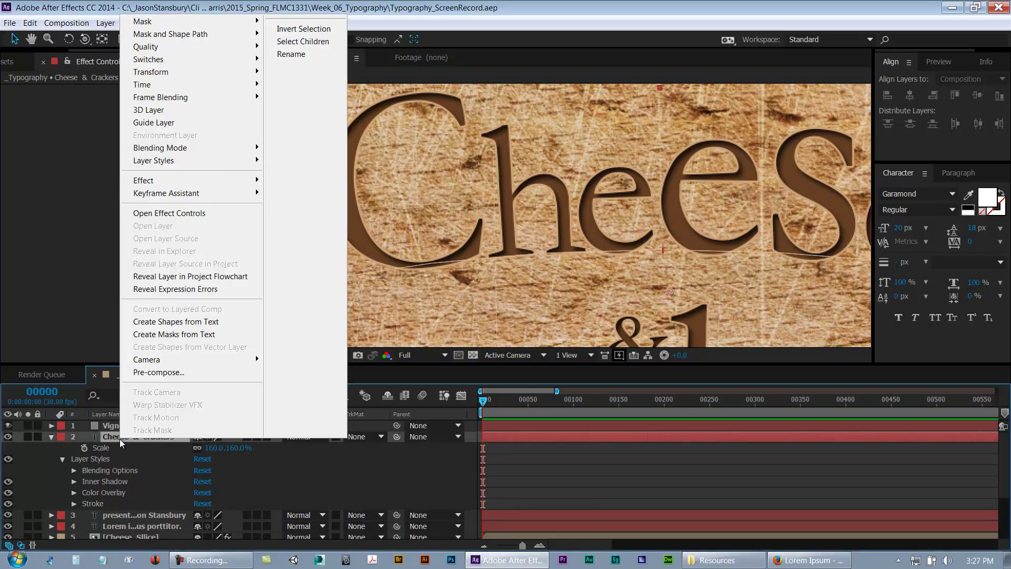
{"action": "mouse_move", "coordinate": [216, 169]}
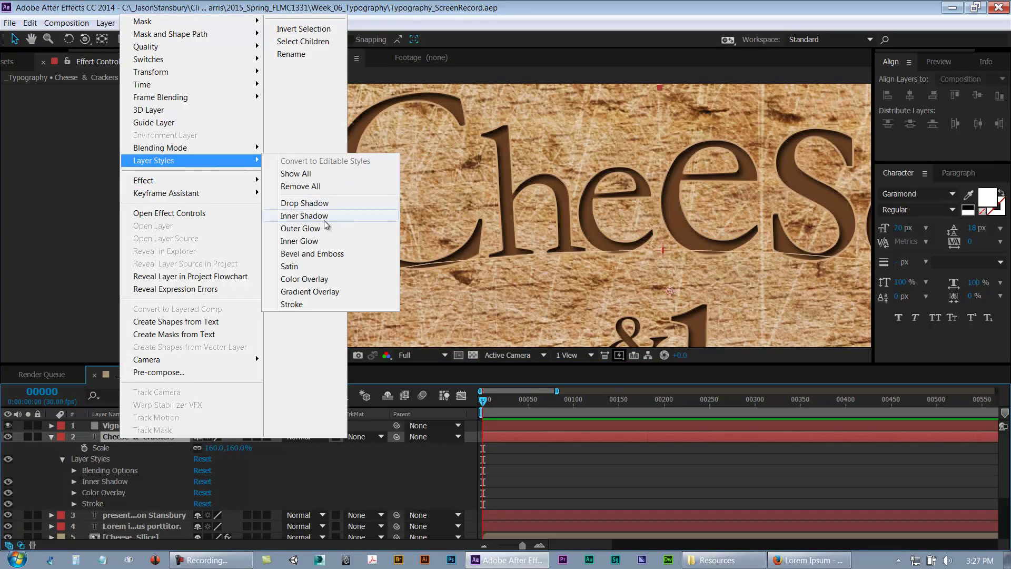
{"action": "left_click", "coordinate": [320, 242]}
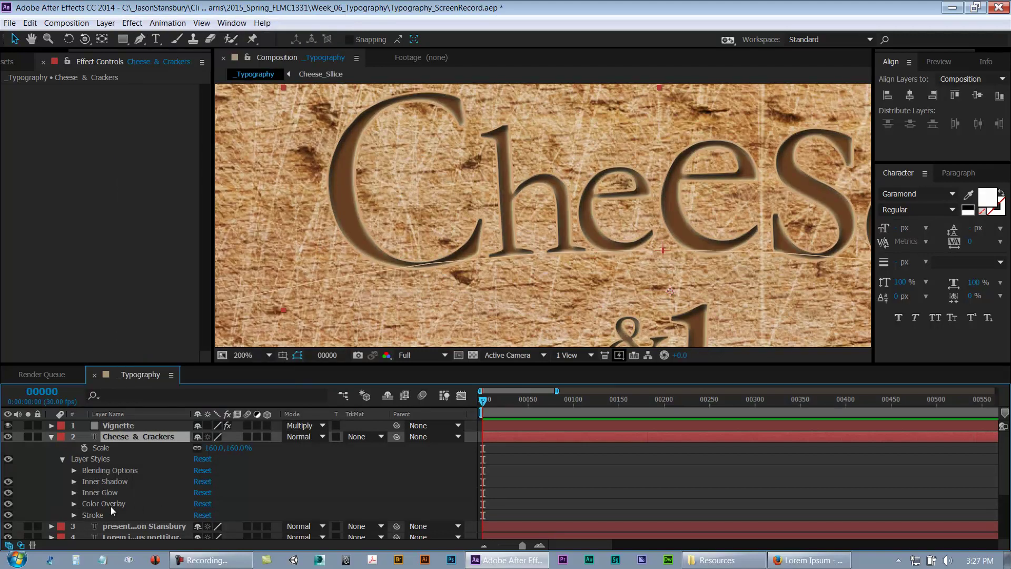
{"action": "left_click", "coordinate": [94, 494]}
{"action": "scroll", "coordinate": [171, 494], "scroll_direction": "down", "scroll_amount": 4}
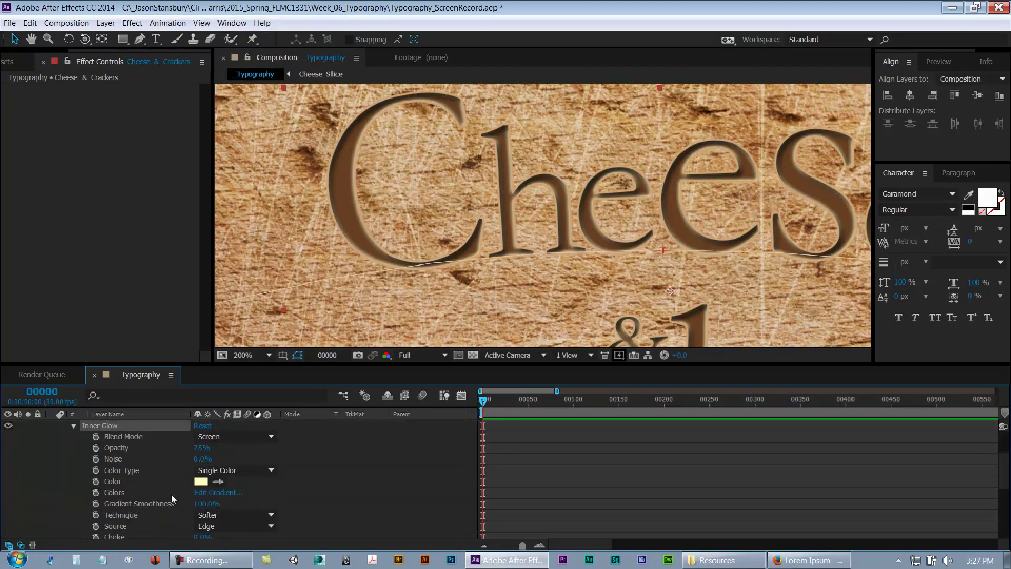
{"action": "scroll", "coordinate": [148, 453], "scroll_direction": "up", "scroll_amount": 4}
Step: Make the Inner Glow dark brown (2D1A0D) with Normal blend mode
{"action": "left_click", "coordinate": [200, 481]}
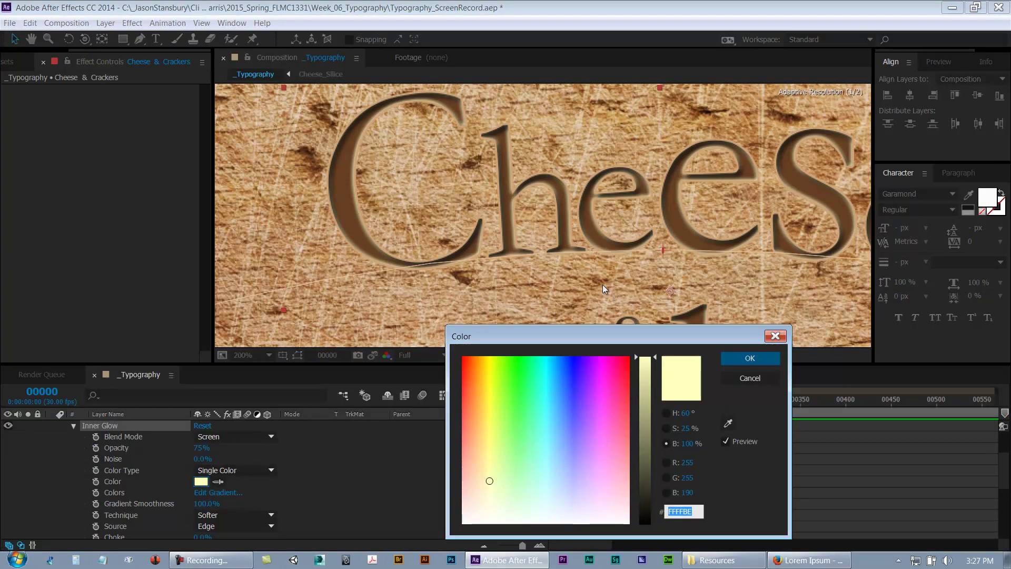
{"action": "left_click", "coordinate": [729, 423]}
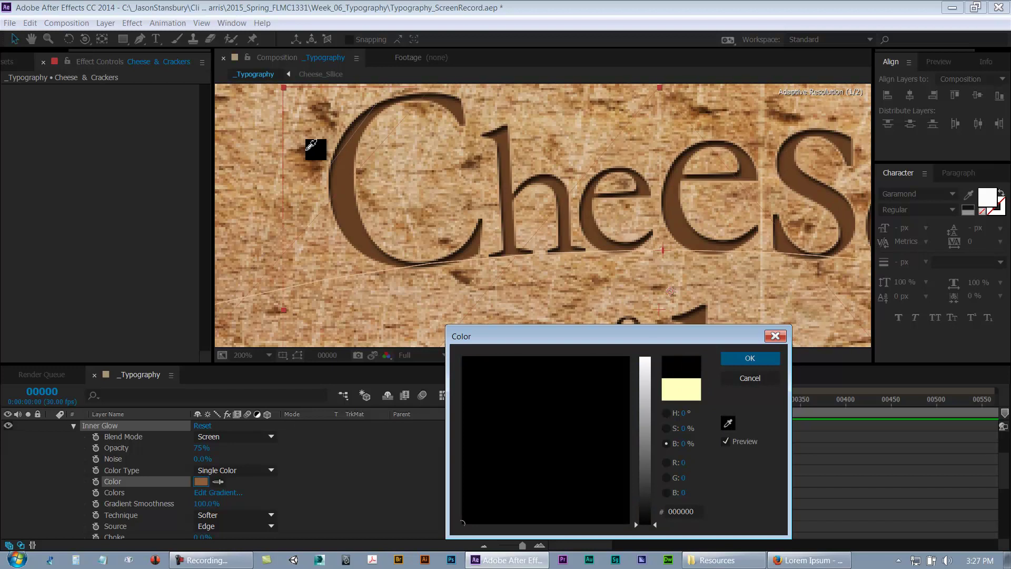
{"action": "left_click", "coordinate": [307, 150]}
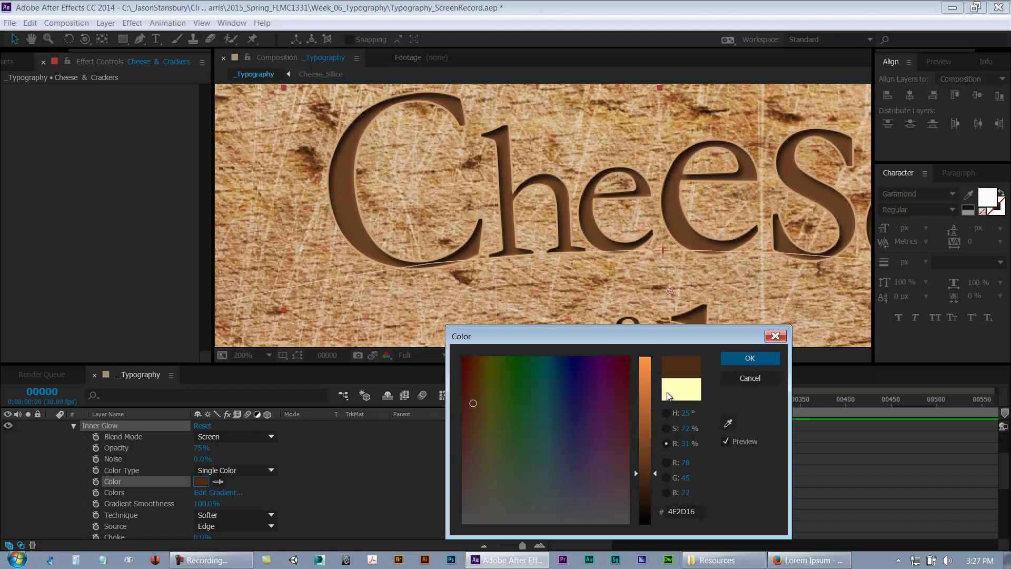
{"action": "left_click", "coordinate": [642, 494]}
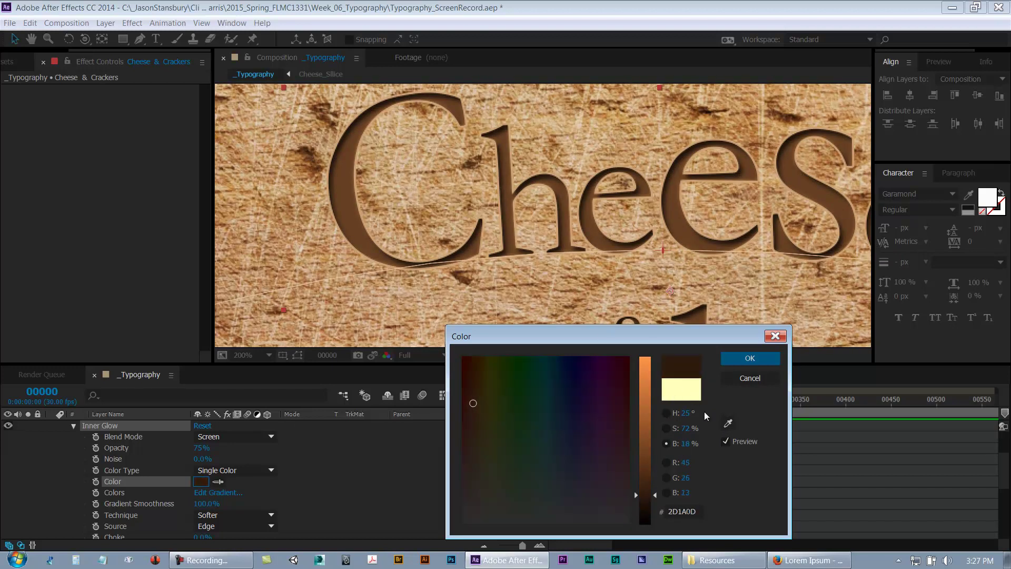
{"action": "left_click", "coordinate": [750, 358]}
{"action": "left_click", "coordinate": [119, 438]}
{"action": "left_click", "coordinate": [244, 437]}
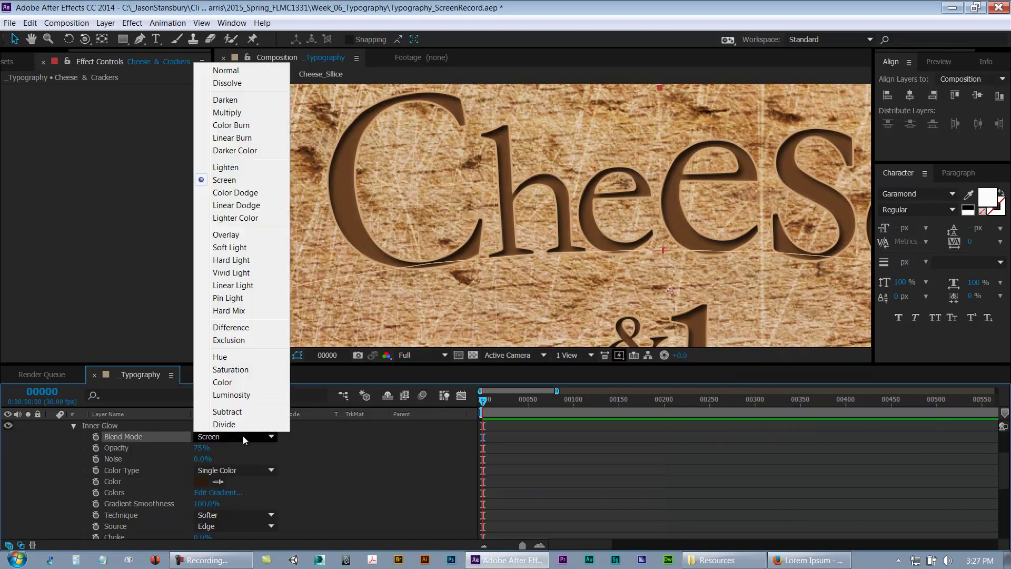
{"action": "left_click", "coordinate": [247, 69]}
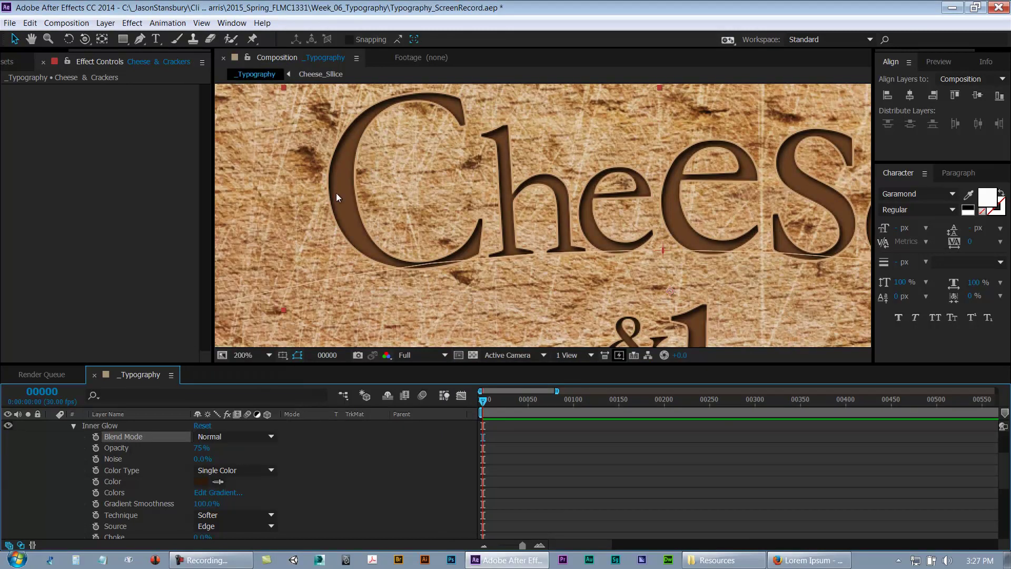
Step: Set the Inner Glow size to 11, undoing an accidental move of the title
{"action": "scroll", "coordinate": [190, 479], "scroll_direction": "down", "scroll_amount": 3}
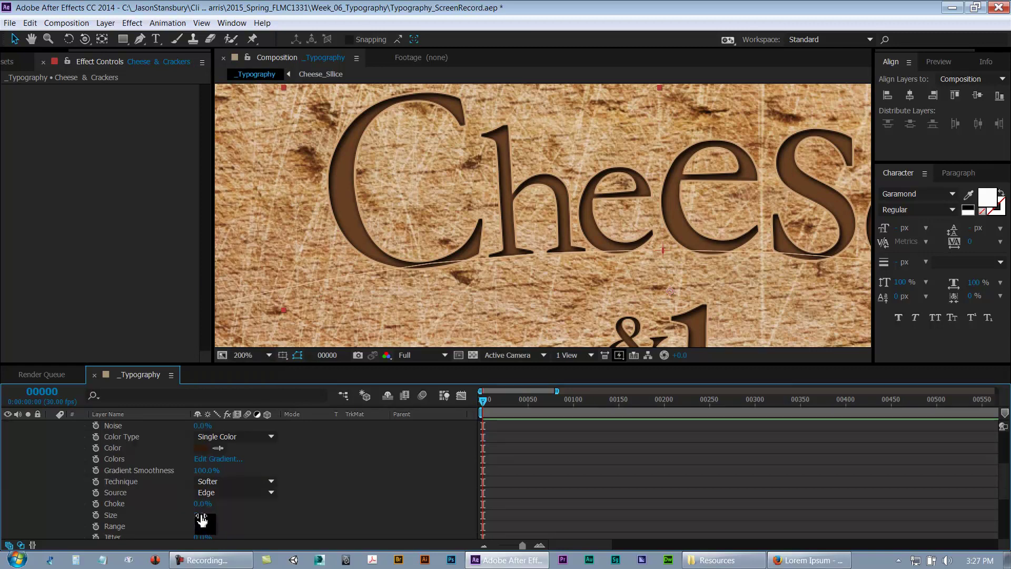
{"action": "mouse_move", "coordinate": [199, 514]}
{"action": "left_mouse_down"}
{"action": "mouse_move", "coordinate": [209, 518]}
{"action": "mouse_move", "coordinate": [187, 520]}
{"action": "mouse_move", "coordinate": [196, 519]}
{"action": "left_mouse_up"}
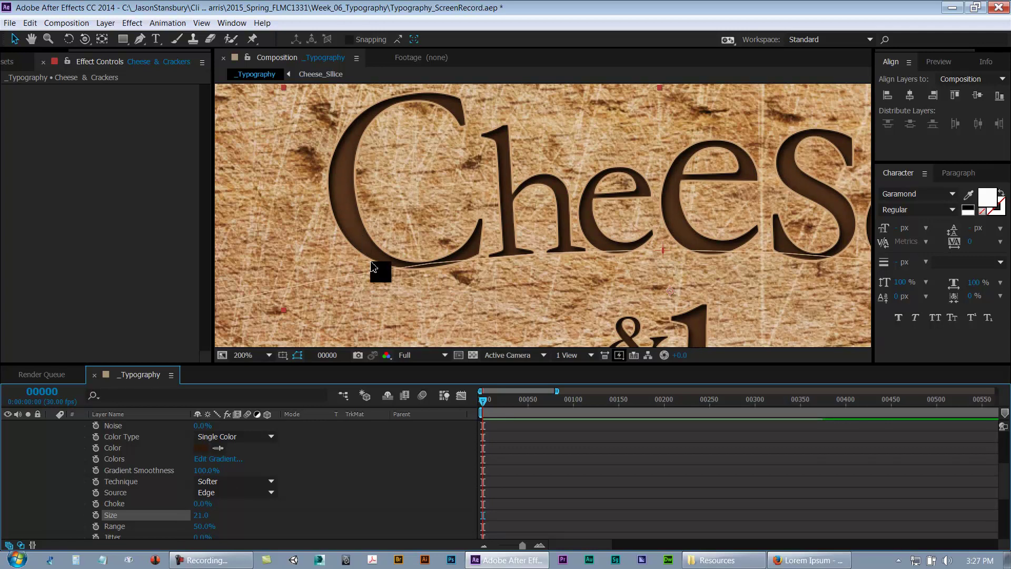
{"action": "left_click_drag", "start_coordinate": [379, 268], "coordinate": [388, 292]}
{"action": "key", "text": "ctrl+z"}
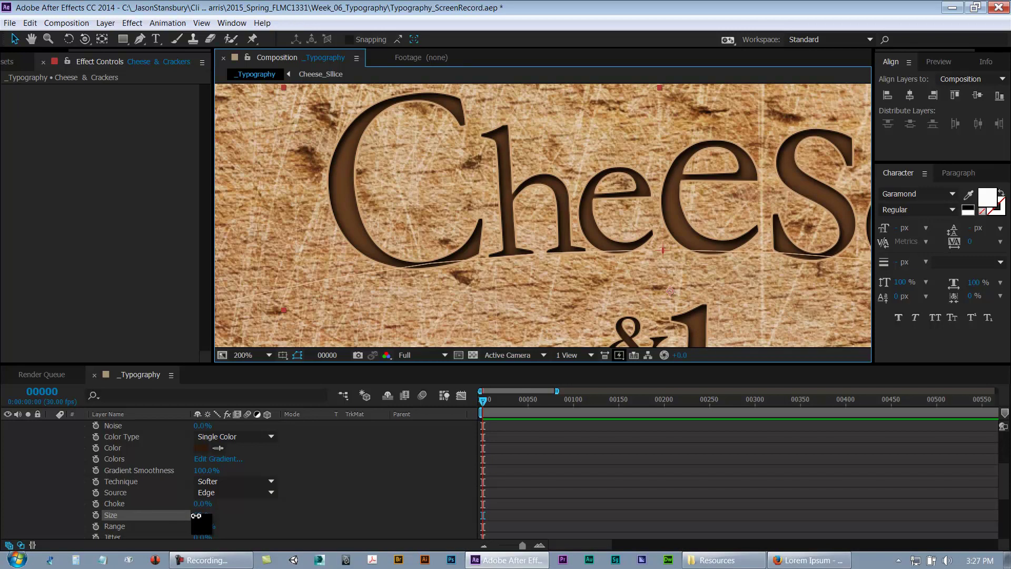
Step: Pan the view to the Crackers line to check the glowing letters
{"action": "key", "text": "h"}
{"action": "left_click_drag", "start_coordinate": [739, 287], "coordinate": [740, 117]}
{"action": "left_click_drag", "start_coordinate": [732, 252], "coordinate": [753, 248]}
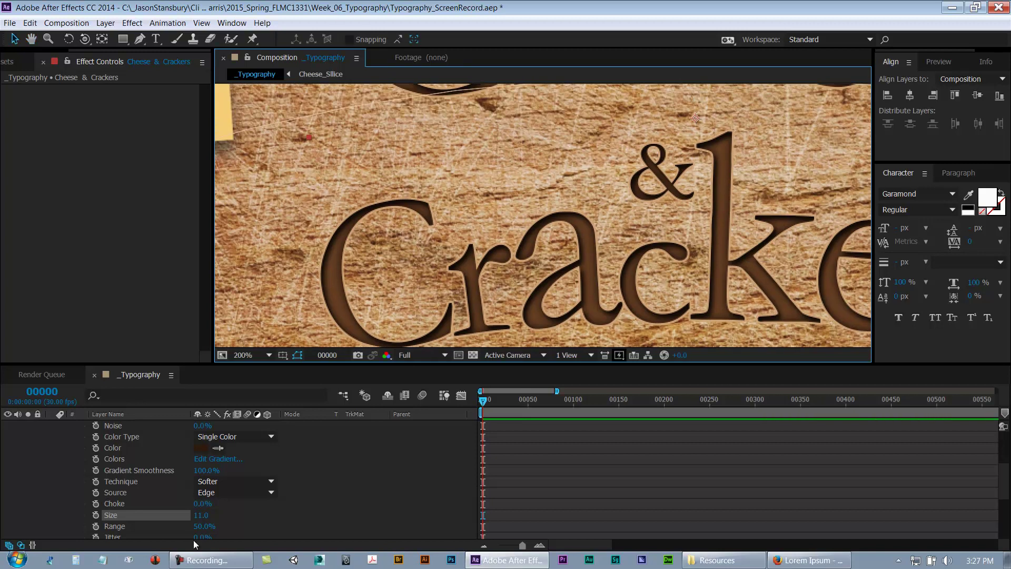
{"action": "scroll", "coordinate": [213, 507], "scroll_direction": "down", "scroll_amount": 1}
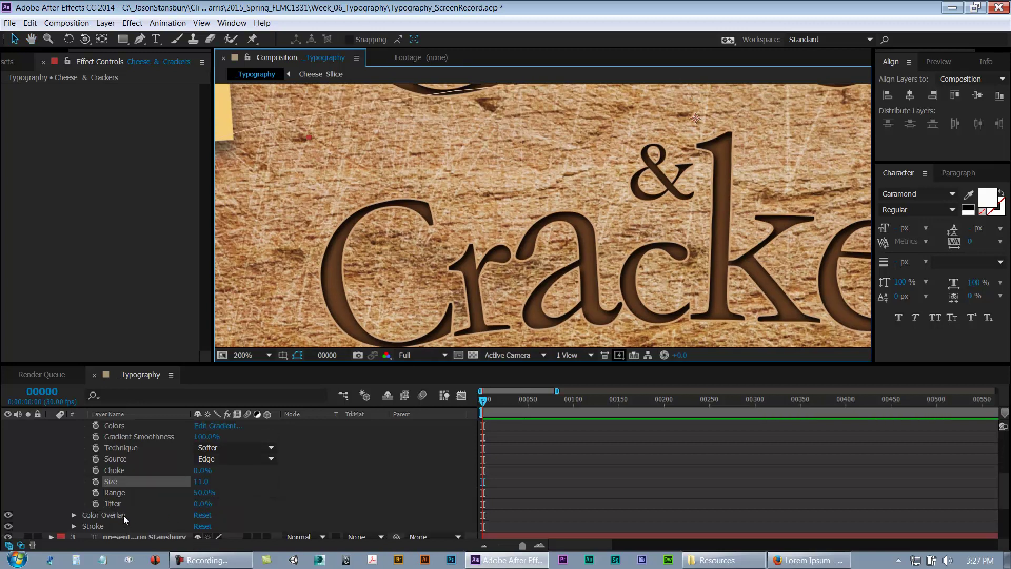
{"action": "scroll", "coordinate": [122, 504], "scroll_direction": "up", "scroll_amount": 1}
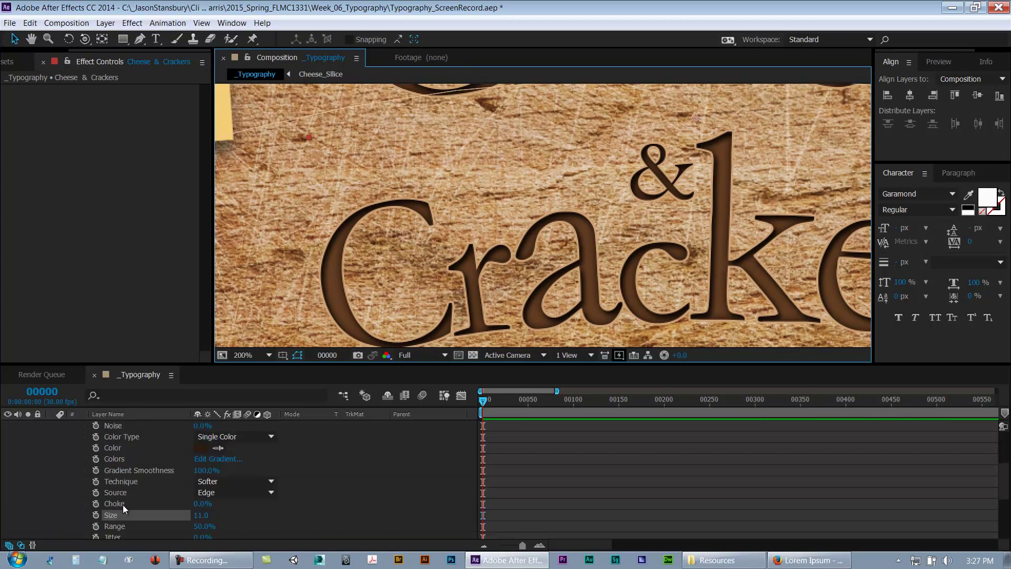
{"action": "scroll", "coordinate": [122, 504], "scroll_direction": "up", "scroll_amount": 1}
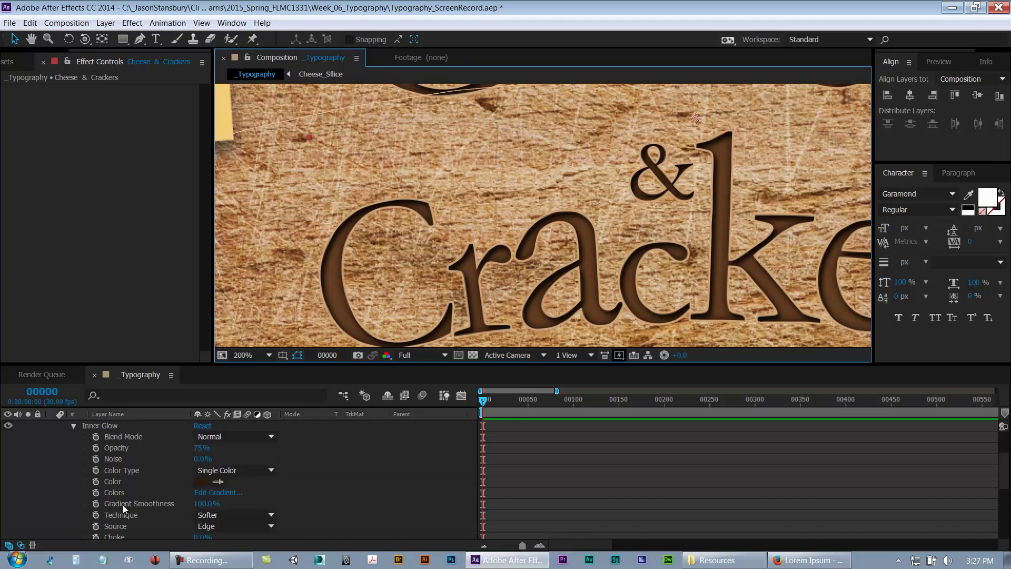
{"action": "scroll", "coordinate": [122, 504], "scroll_direction": "down", "scroll_amount": 1}
{"action": "scroll", "coordinate": [122, 504], "scroll_direction": "up", "scroll_amount": 1}
Step: Give the Inner Glow 10% noise and inspect the start of 'Crackers' at 400% zoom
{"action": "left_click", "coordinate": [201, 459]}
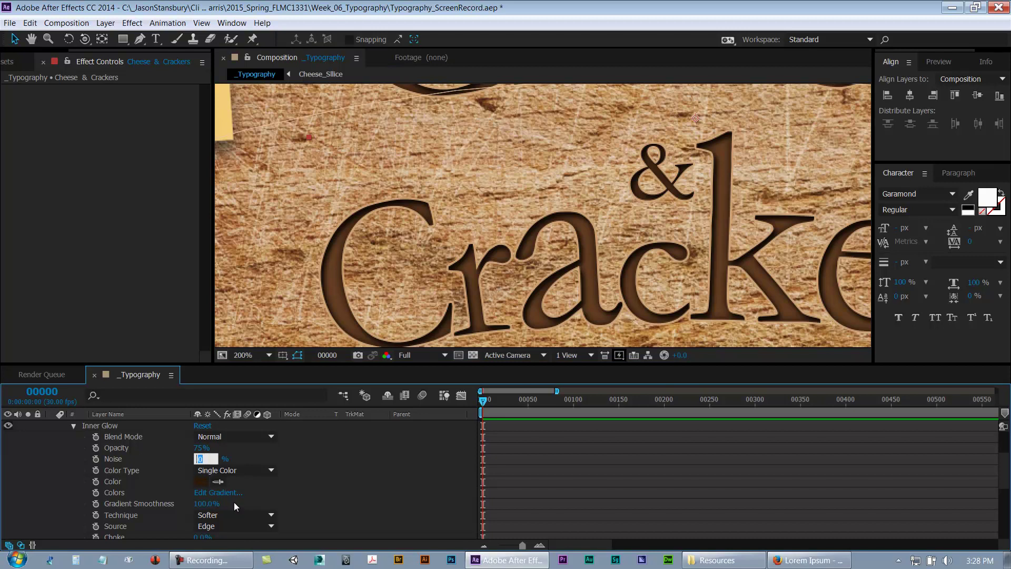
{"action": "type", "text": "10"}
{"action": "key", "text": "Return"}
{"action": "key", "text": "period"}
{"action": "key", "text": "h"}
{"action": "left_click_drag", "start_coordinate": [570, 249], "coordinate": [684, 226]}
{"action": "key", "text": "period"}
{"action": "key", "text": "v"}
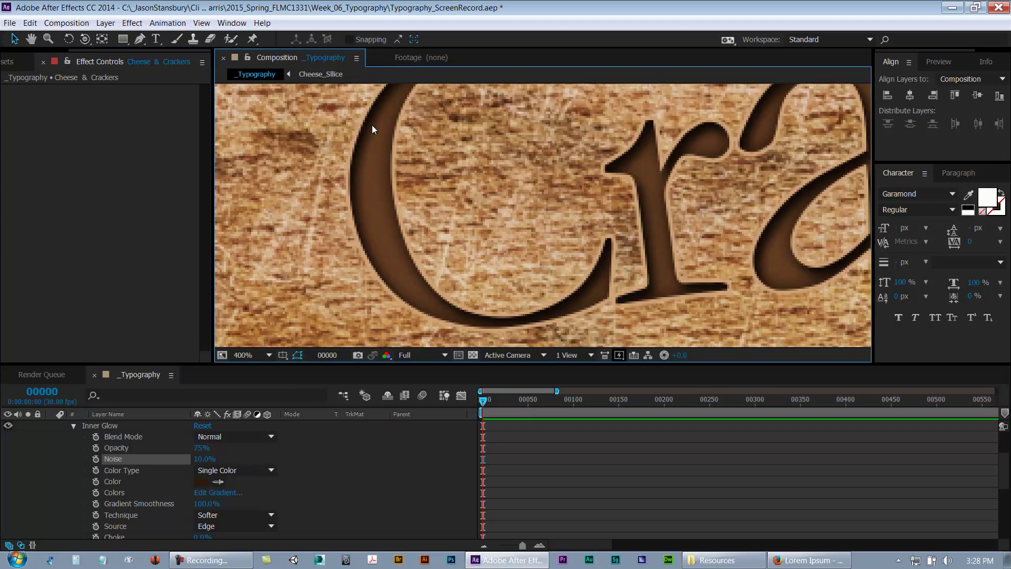
Step: Raise the Inner Glow noise to 20% and review the whole title, then 200% zoom
{"action": "left_click", "coordinate": [203, 459]}
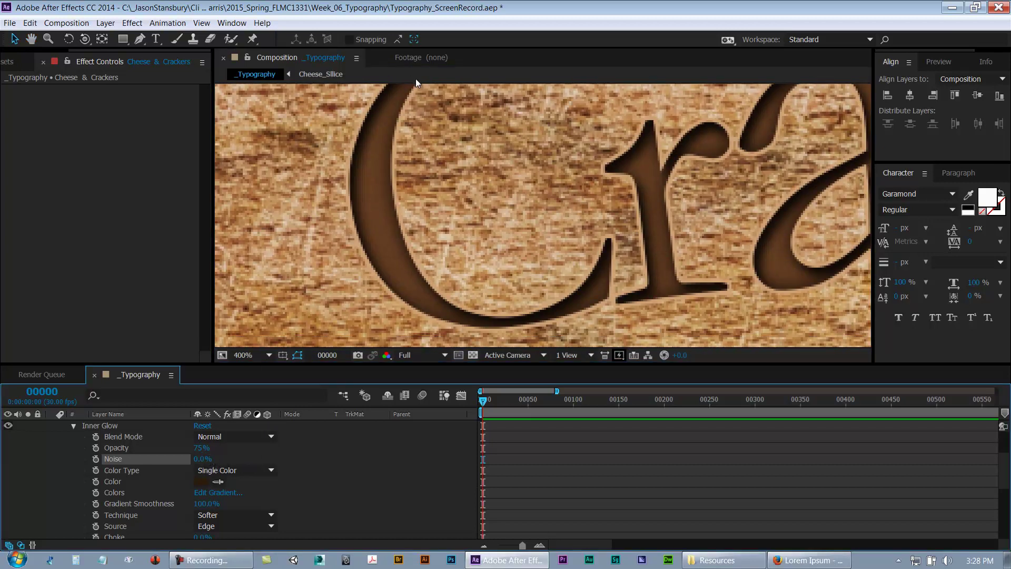
{"action": "left_click", "coordinate": [203, 459]}
{"action": "type", "text": "20"}
{"action": "key", "text": "Return"}
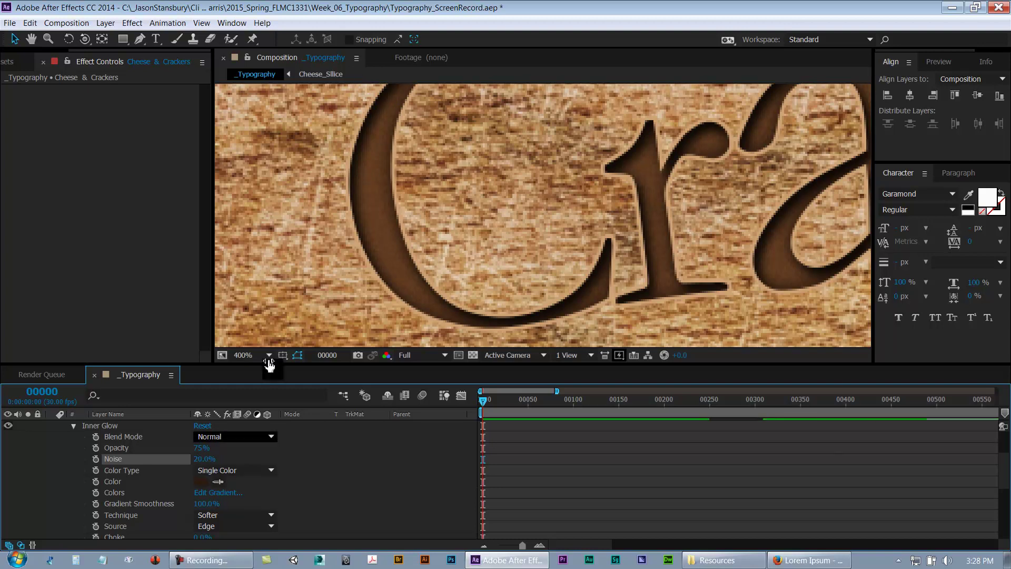
{"action": "scroll", "coordinate": [436, 255], "scroll_direction": "down", "scroll_amount": 4}
{"action": "key", "text": "h"}
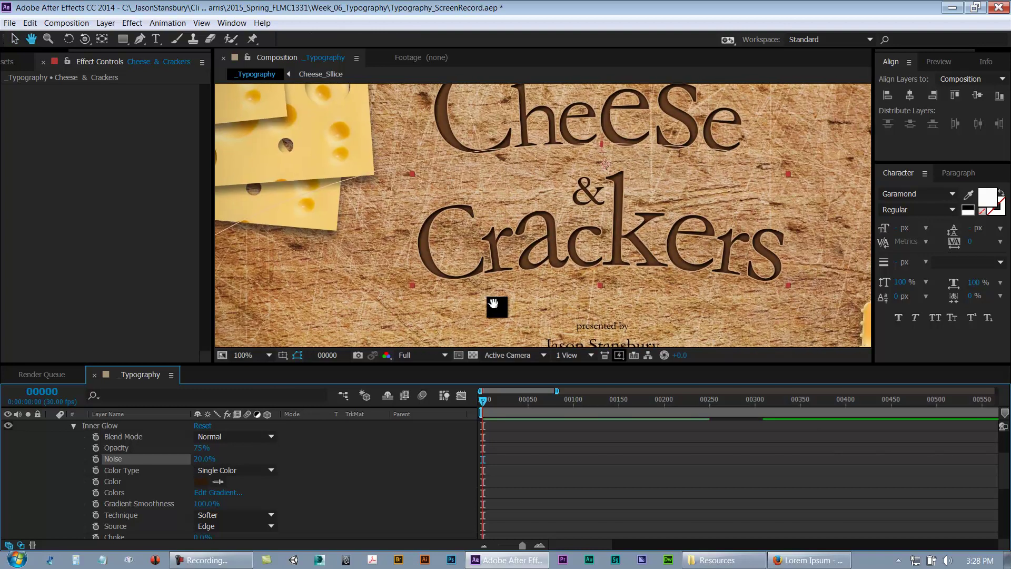
{"action": "key", "text": "period"}
{"action": "scroll", "coordinate": [458, 316], "scroll_direction": "up", "scroll_amount": 1}
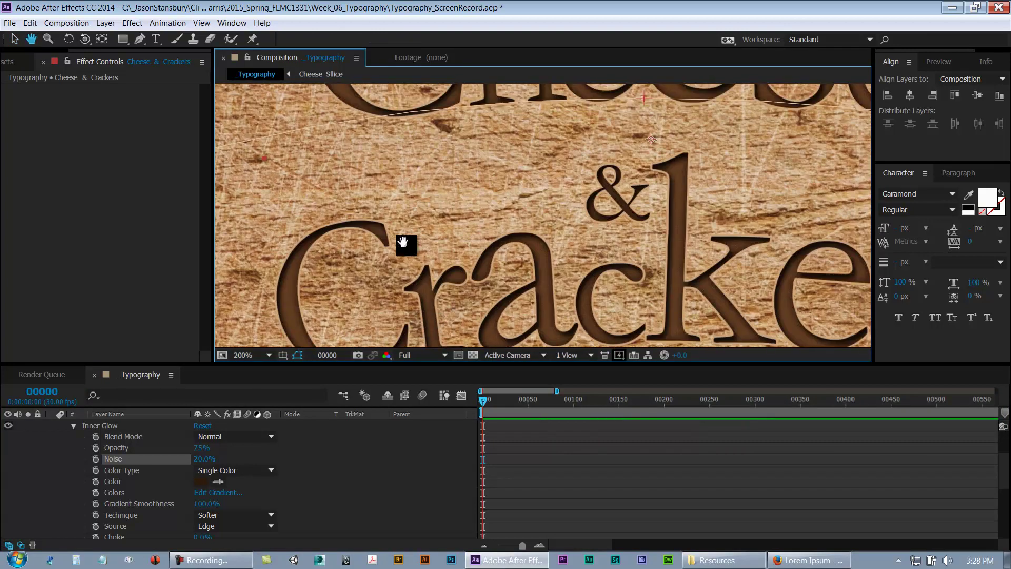
{"action": "left_click_drag", "start_coordinate": [403, 241], "coordinate": [405, 260]}
{"action": "key", "text": "v"}
Step: Settle the Inner Glow noise at 15% and collapse the Inner Glow settings
{"action": "left_click", "coordinate": [204, 459]}
{"action": "type", "text": "15"}
{"action": "key", "text": "Return"}
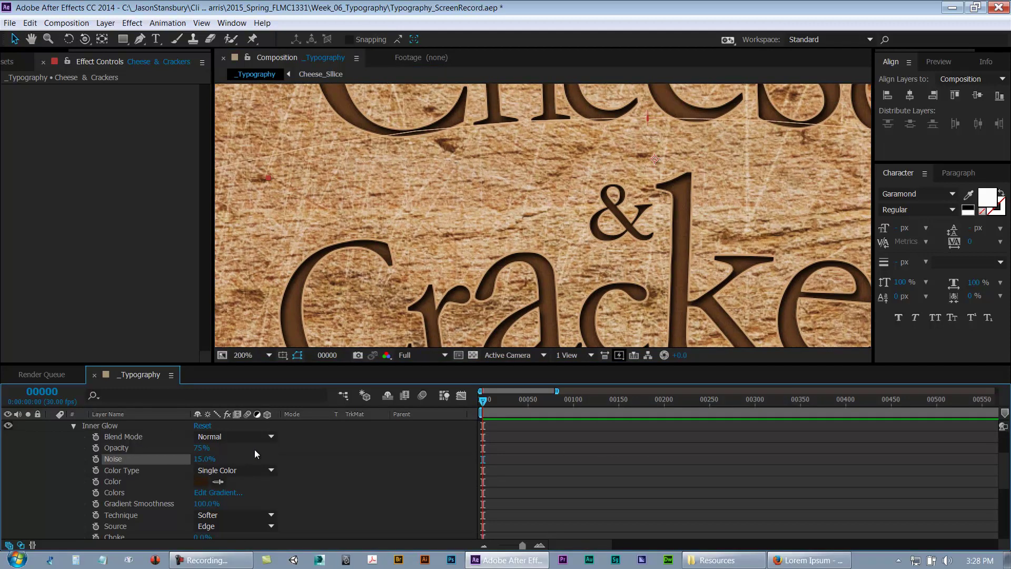
{"action": "left_click", "coordinate": [74, 426]}
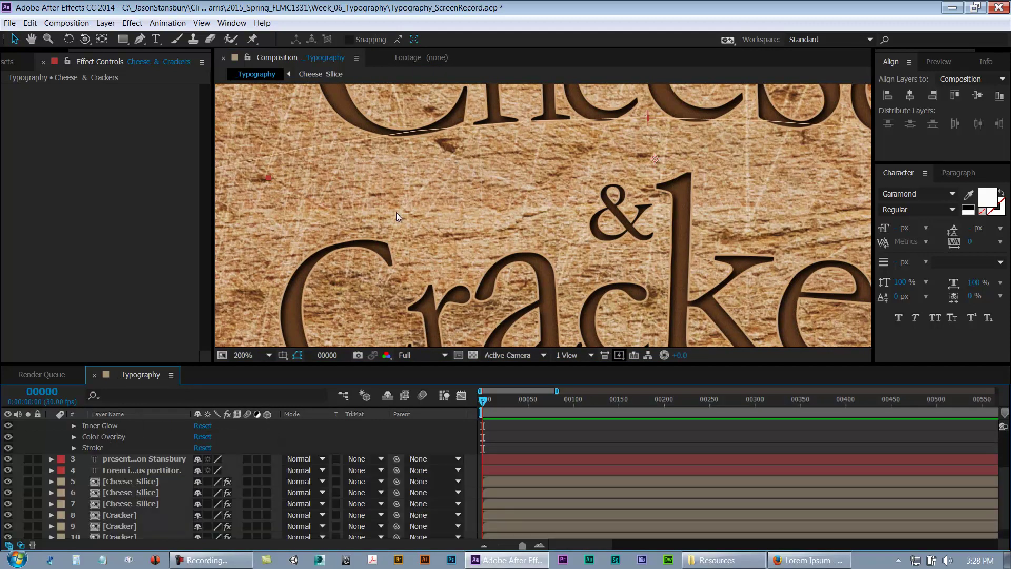
Step: Collapse the title layer's properties and save the project with Ctrl+S
{"action": "scroll", "coordinate": [396, 213], "scroll_direction": "up", "scroll_amount": 1}
{"action": "scroll", "coordinate": [526, 204], "scroll_direction": "down", "scroll_amount": 3}
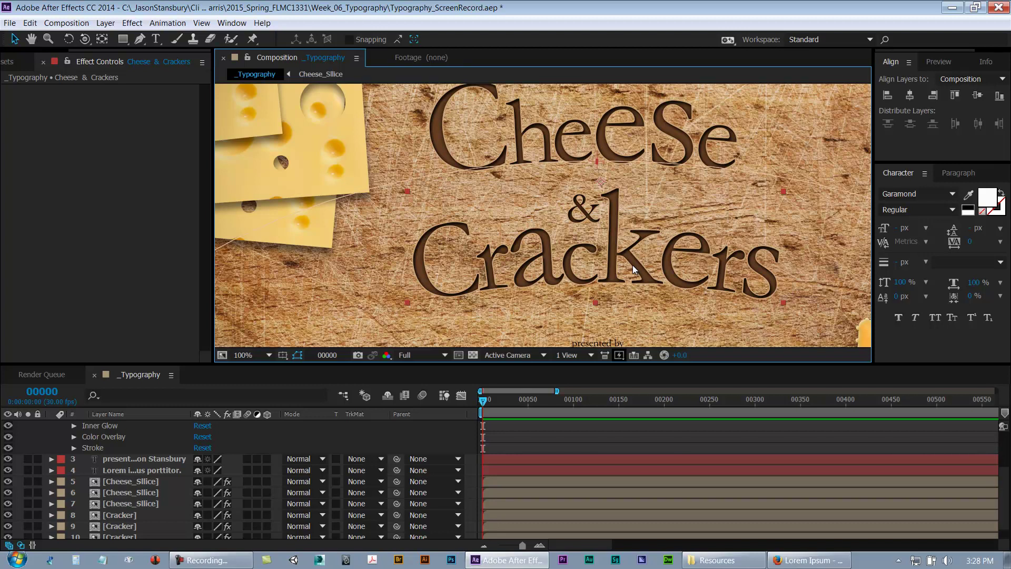
{"action": "scroll", "coordinate": [76, 464], "scroll_direction": "up", "scroll_amount": 3}
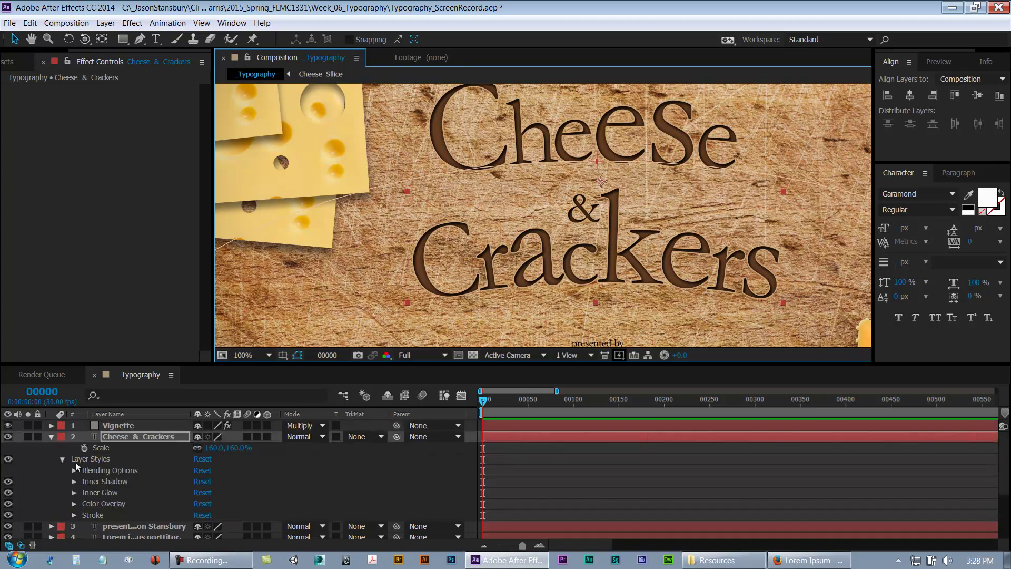
{"action": "left_click", "coordinate": [51, 436]}
{"action": "key", "text": "ctrl+s"}
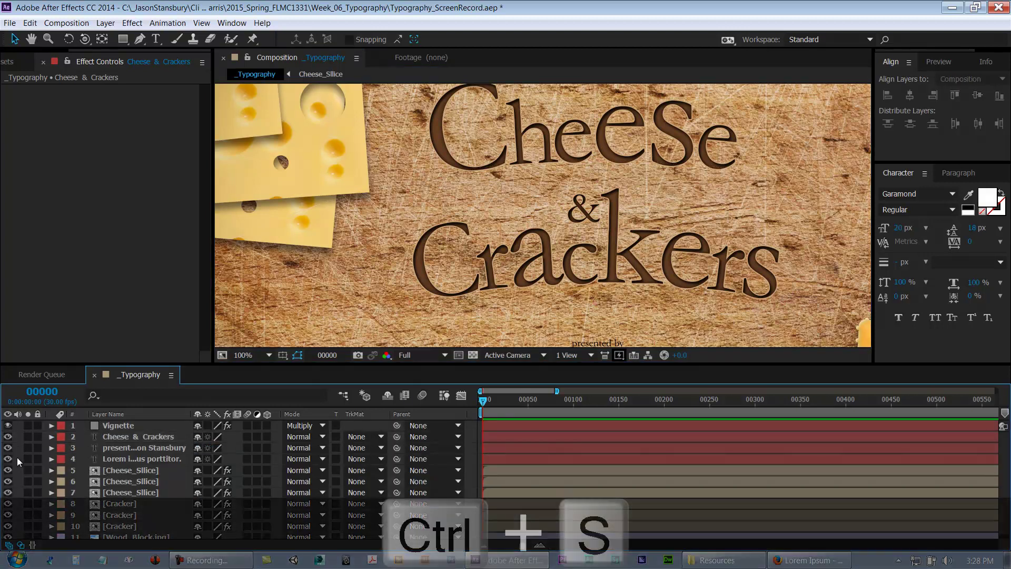
Step: Select the Cheese & Crackers layer and bring up its context menu, with 'Cheese' viewed at 200%
{"action": "left_click", "coordinate": [135, 433]}
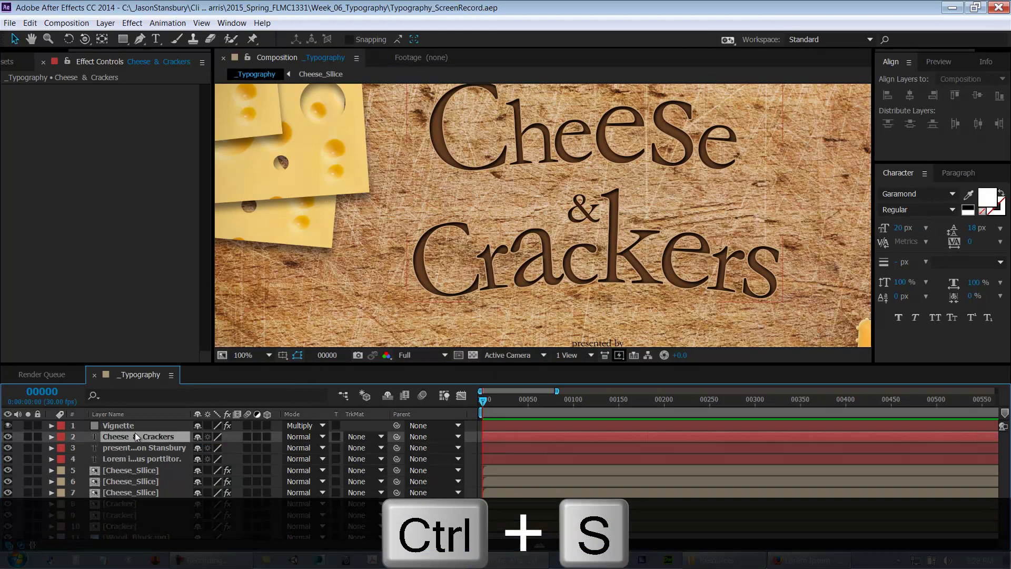
{"action": "key", "text": "period"}
{"action": "key", "text": "space"}
{"action": "left_click_drag", "start_coordinate": [388, 260], "coordinate": [372, 333]}
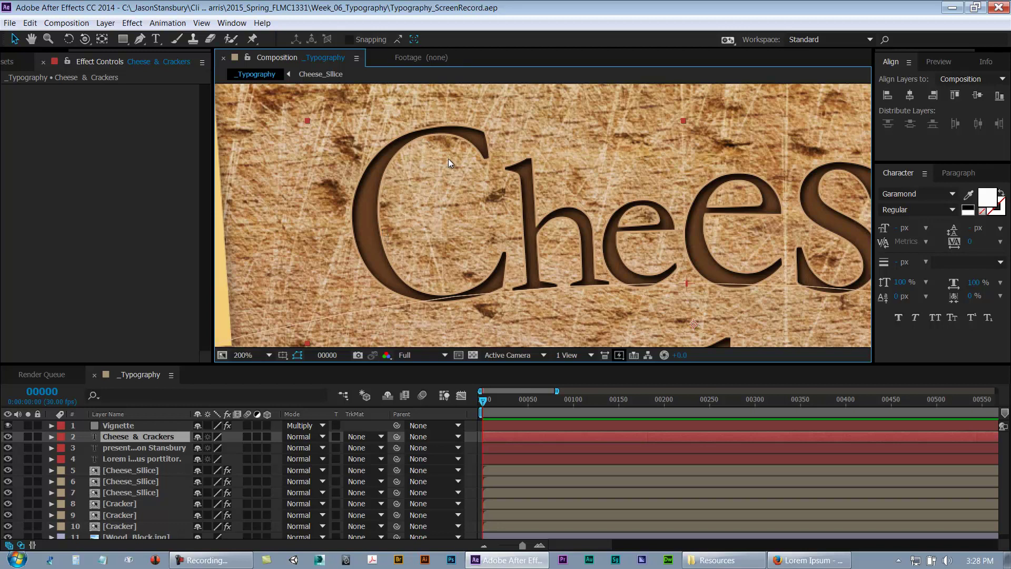
{"action": "right_click", "coordinate": [130, 436]}
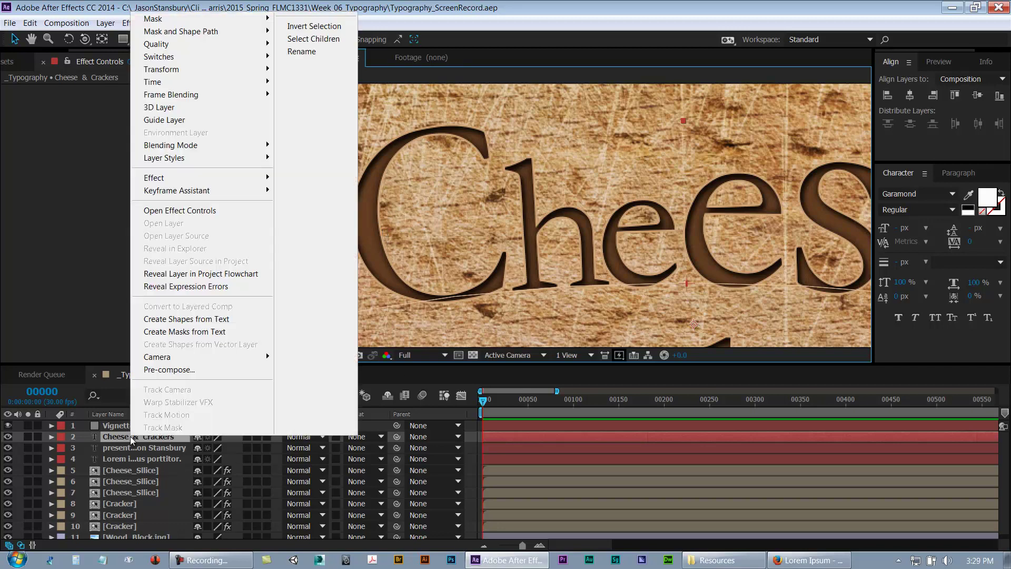
Step: Add an Outer Glow layer style to the title and set its blend mode to Normal
{"action": "mouse_move", "coordinate": [200, 165]}
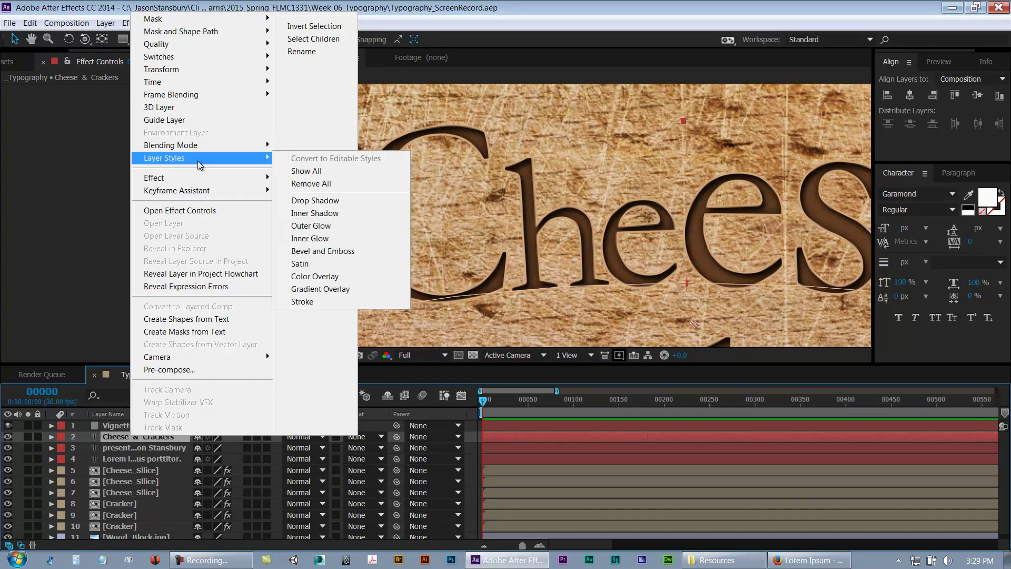
{"action": "left_click", "coordinate": [327, 226]}
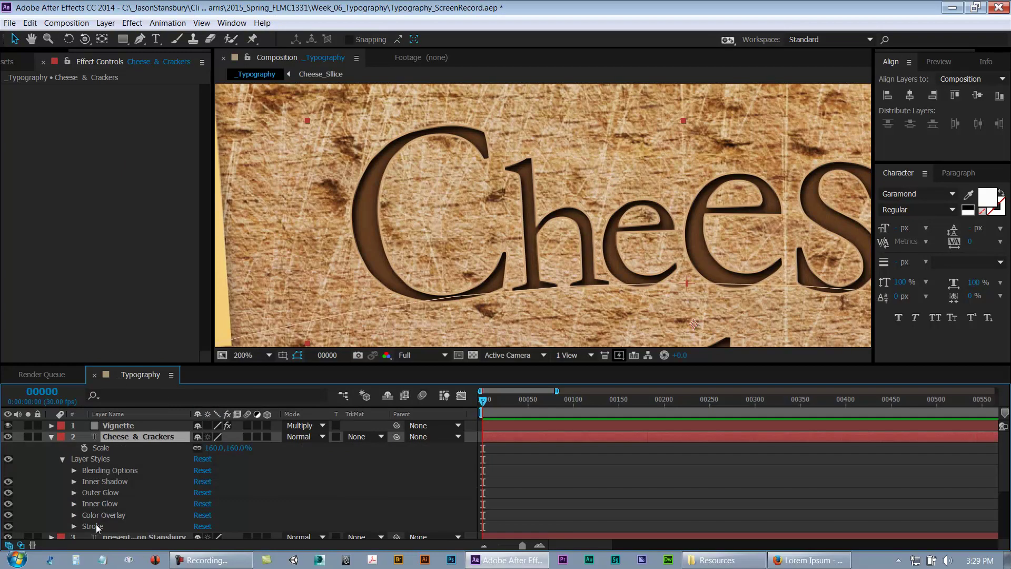
{"action": "left_click", "coordinate": [97, 494]}
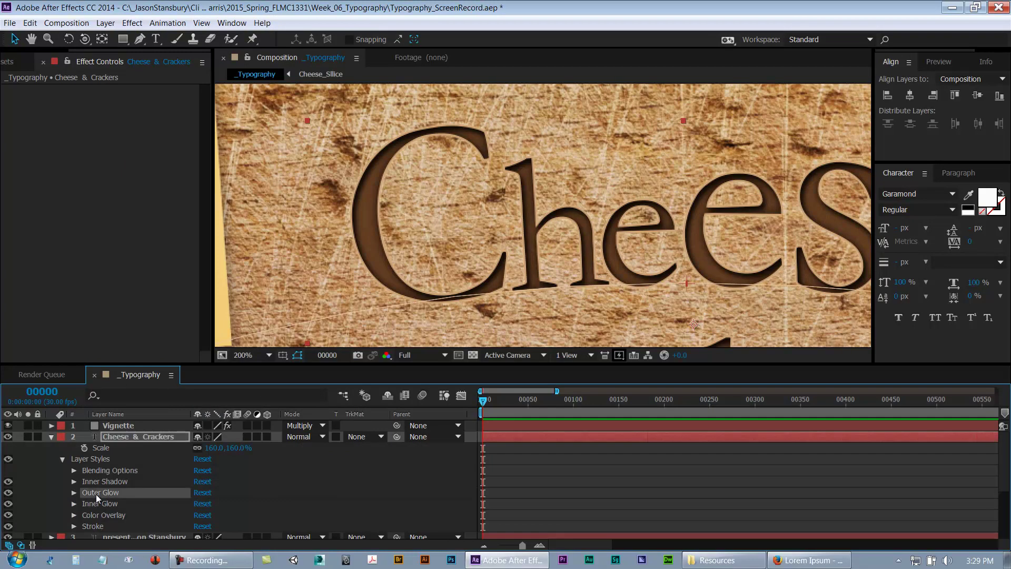
{"action": "left_click", "coordinate": [96, 494]}
{"action": "left_click", "coordinate": [214, 437]}
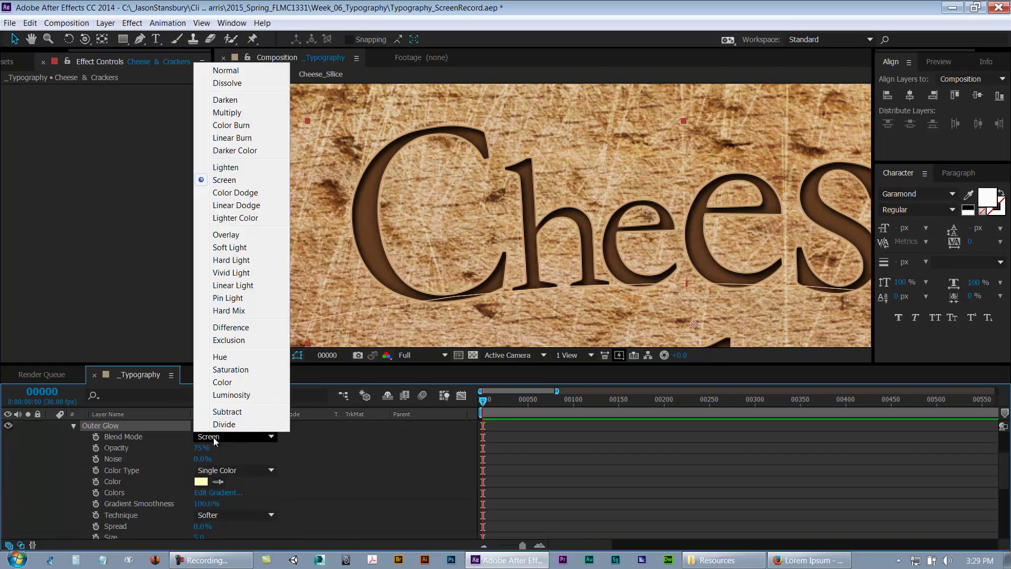
{"action": "left_click", "coordinate": [225, 70]}
Step: Change the Outer Glow colour to black (000000)
{"action": "left_click", "coordinate": [201, 481]}
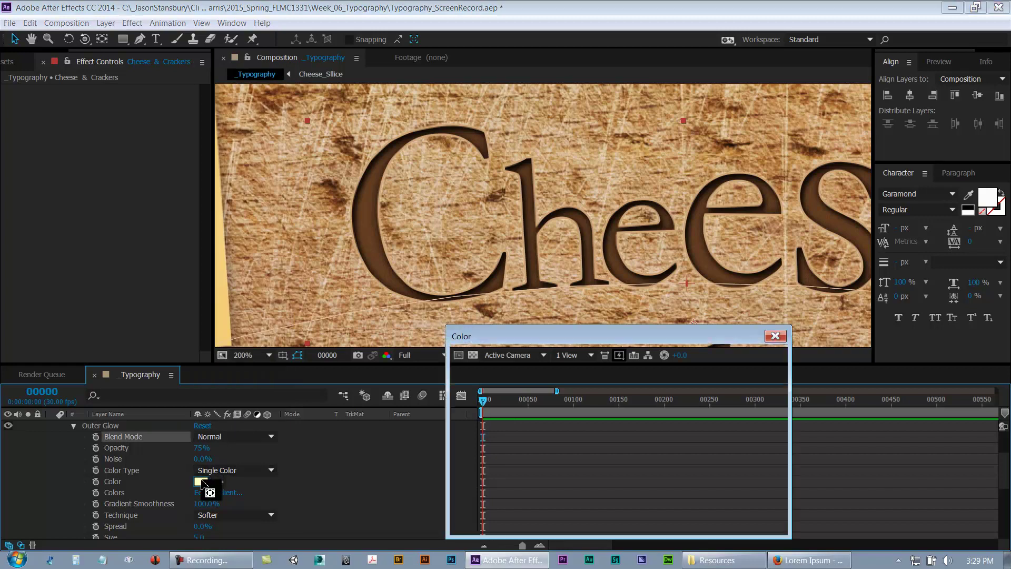
{"action": "left_click", "coordinate": [646, 511]}
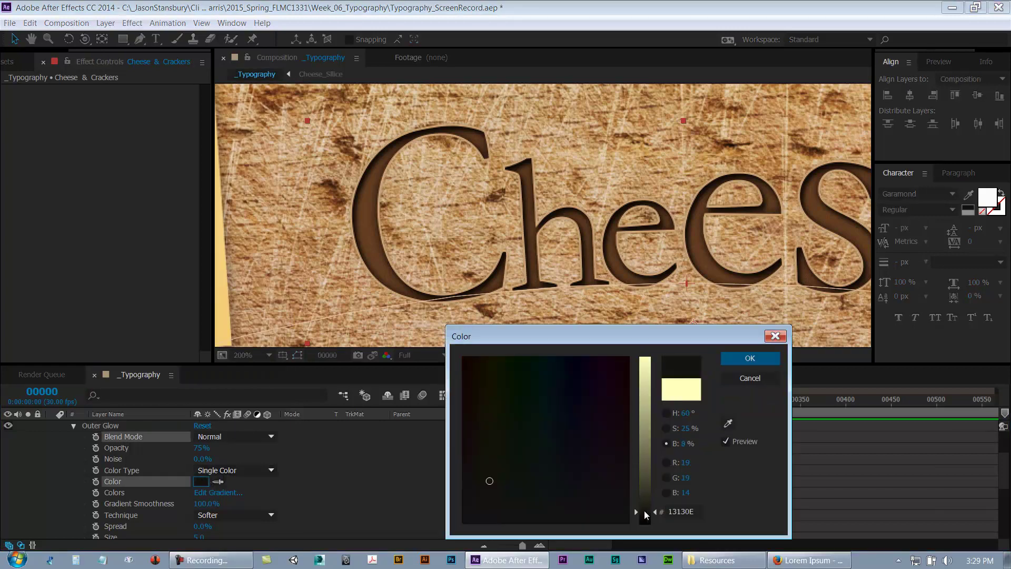
{"action": "left_click_drag", "start_coordinate": [635, 501], "coordinate": [636, 358]}
{"action": "left_click", "coordinate": [729, 423]}
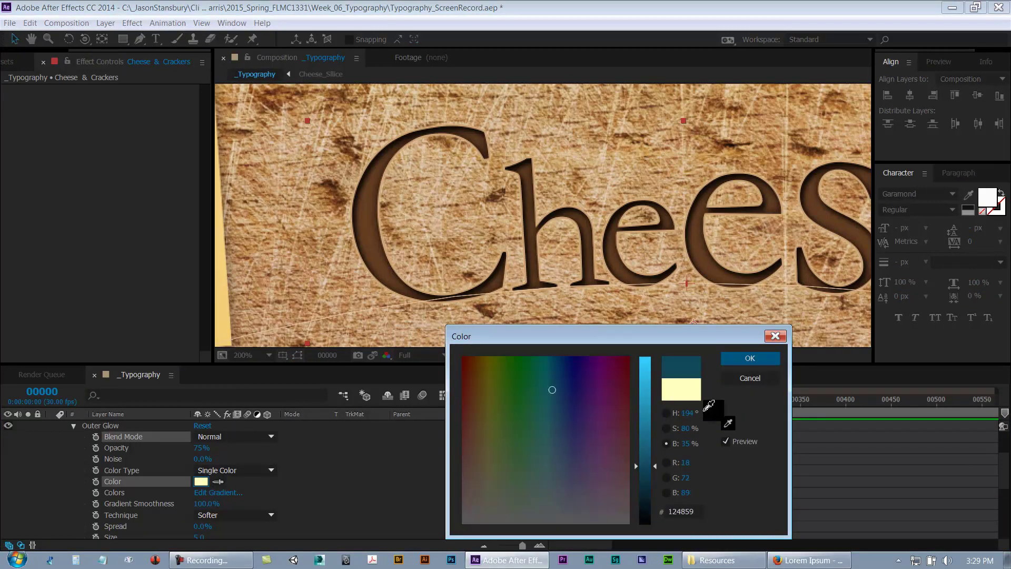
{"action": "key", "text": "Escape"}
{"action": "left_click", "coordinate": [750, 359]}
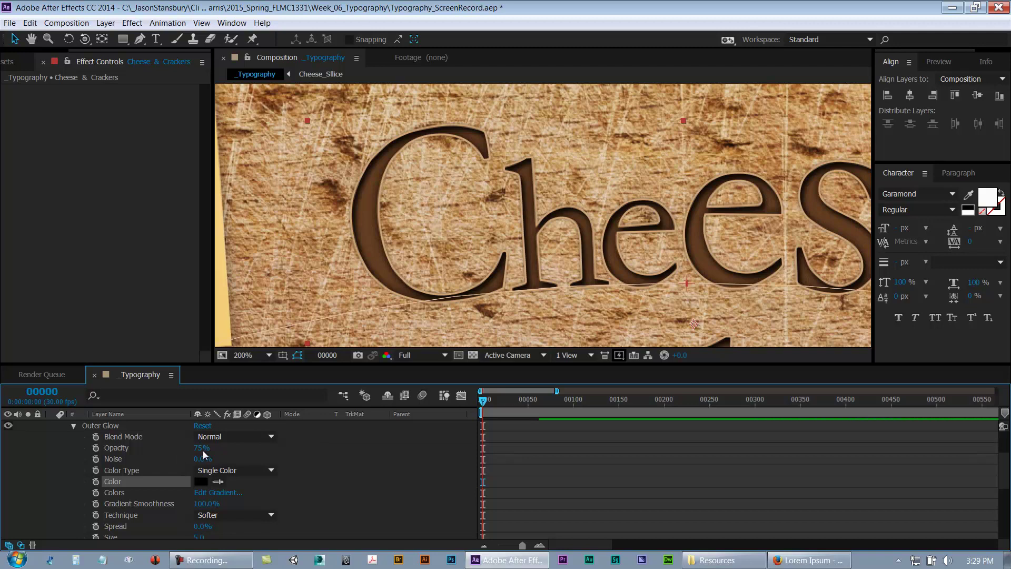
{"action": "left_click", "coordinate": [284, 454]}
Step: Set the Outer Glow opacity to 100% and its size to 30, checking the full frame
{"action": "left_click_drag", "start_coordinate": [202, 447], "coordinate": [334, 451]}
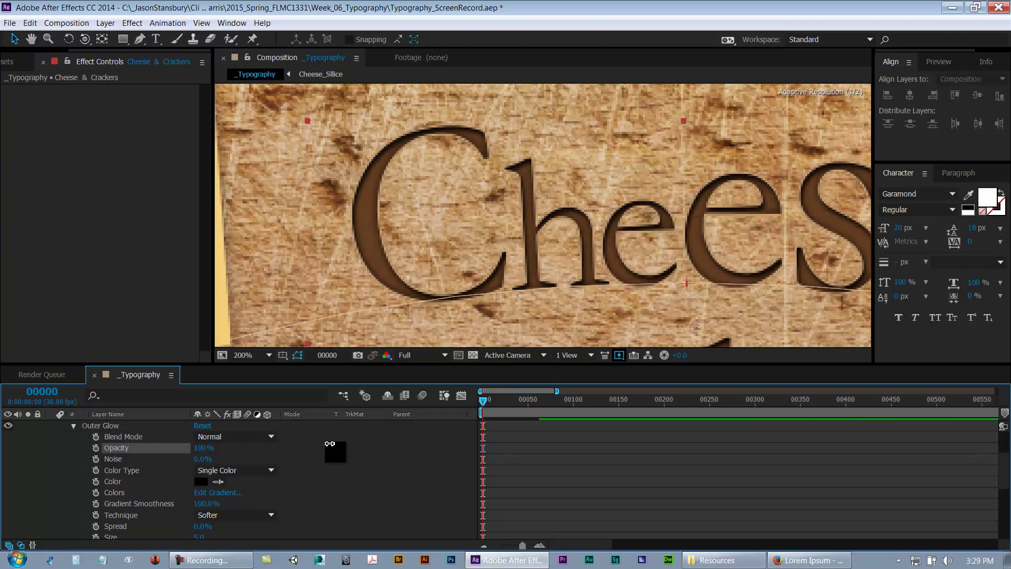
{"action": "scroll", "coordinate": [286, 505], "scroll_direction": "down", "scroll_amount": 1}
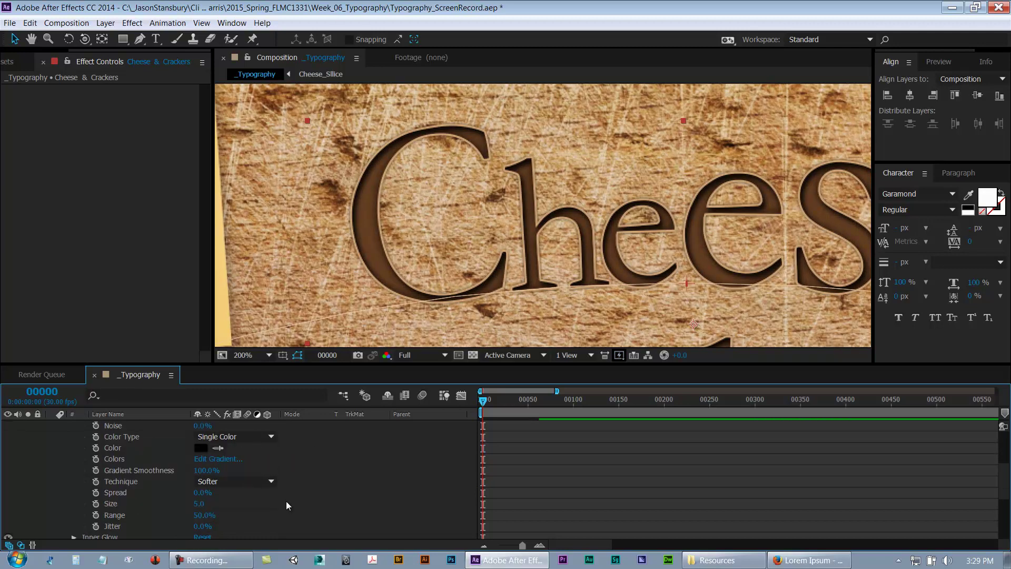
{"action": "left_click_drag", "start_coordinate": [199, 504], "coordinate": [223, 506]}
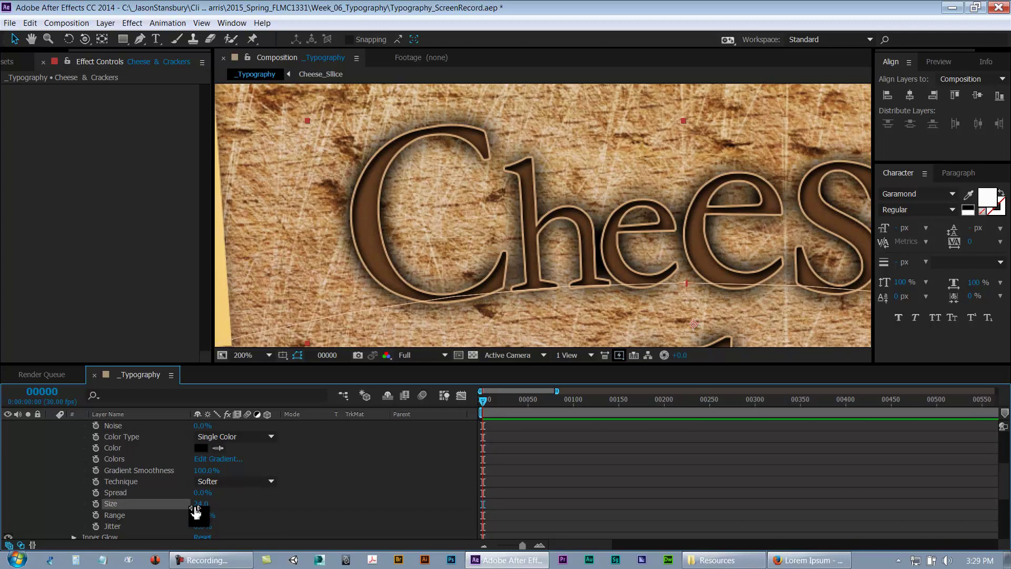
{"action": "key", "text": "comma"}
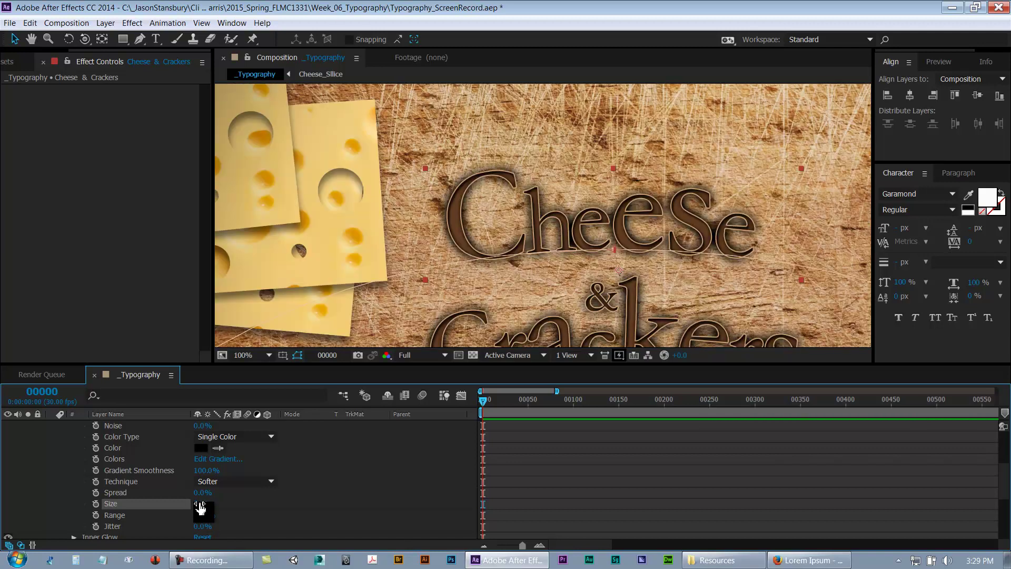
{"action": "key", "text": "comma"}
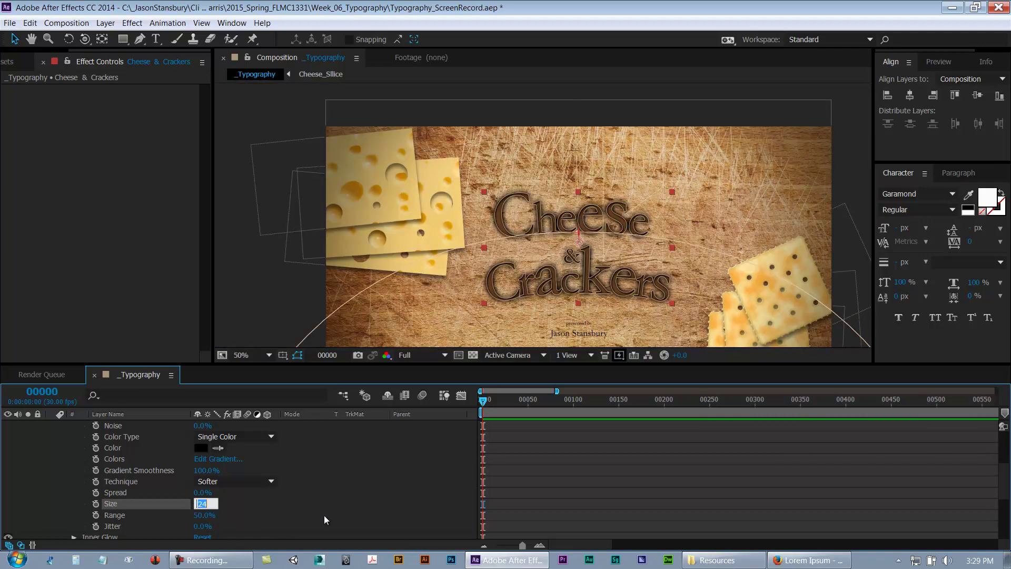
{"action": "type", "text": "30"}
{"action": "key", "text": "Return"}
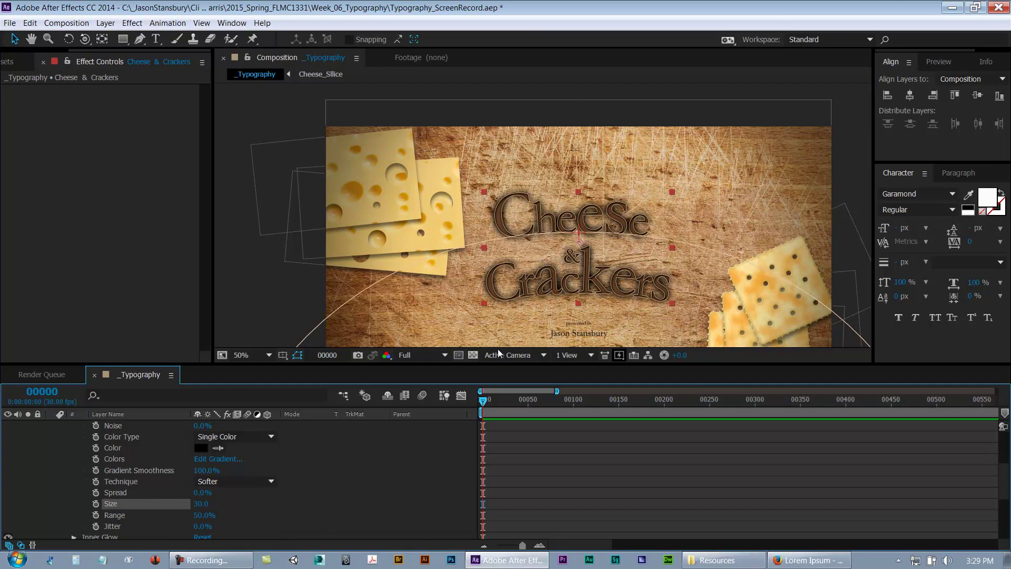
{"action": "key", "text": "period"}
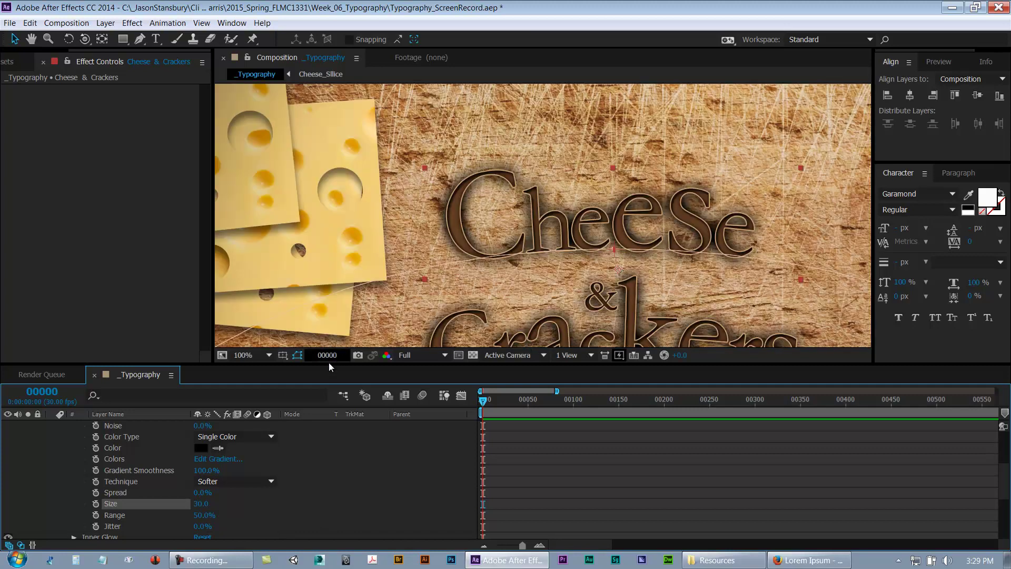
{"action": "scroll", "coordinate": [183, 498], "scroll_direction": "up", "scroll_amount": 2}
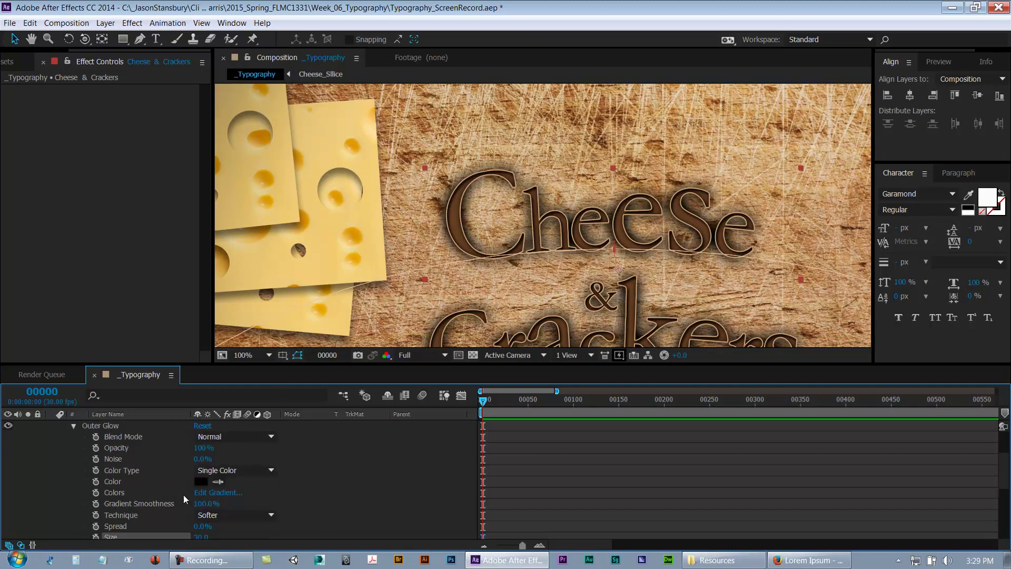
{"action": "scroll", "coordinate": [211, 472], "scroll_direction": "up", "scroll_amount": 1}
Step: Try Color Burn for the Outer Glow at about 48% opacity, discarding a grey colour test
{"action": "left_click", "coordinate": [209, 470]}
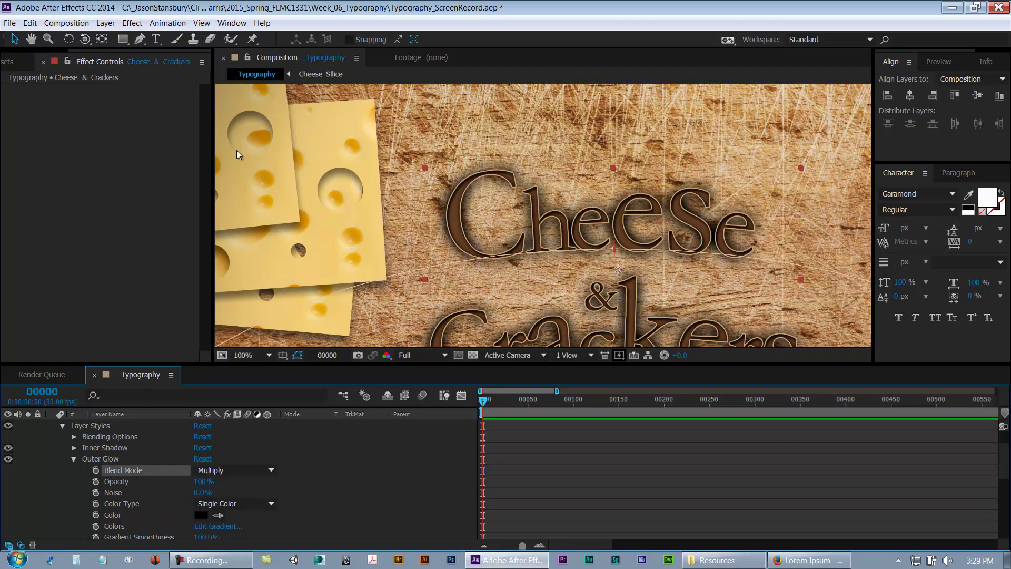
{"action": "left_click", "coordinate": [224, 470]}
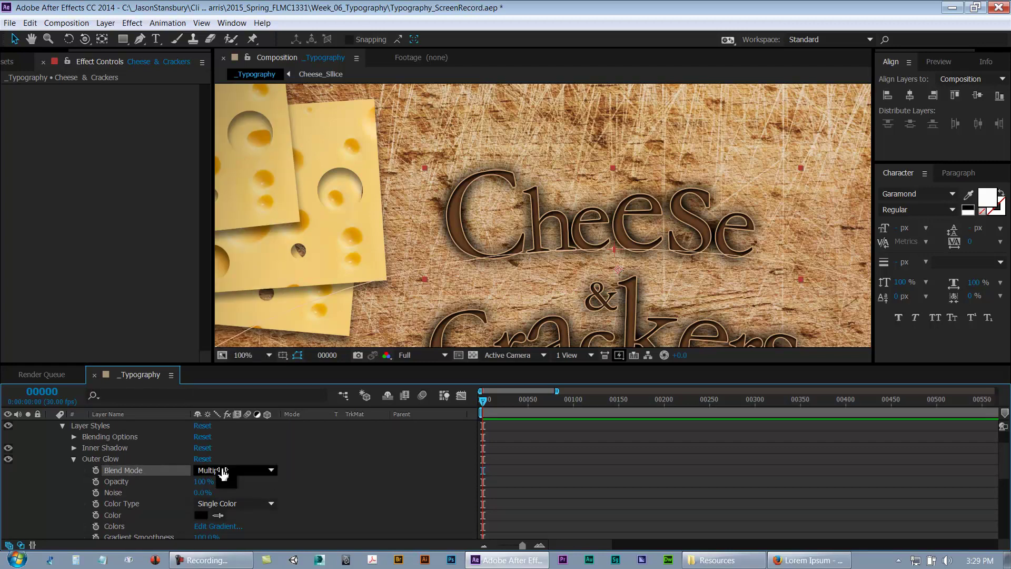
{"action": "left_click", "coordinate": [231, 158]}
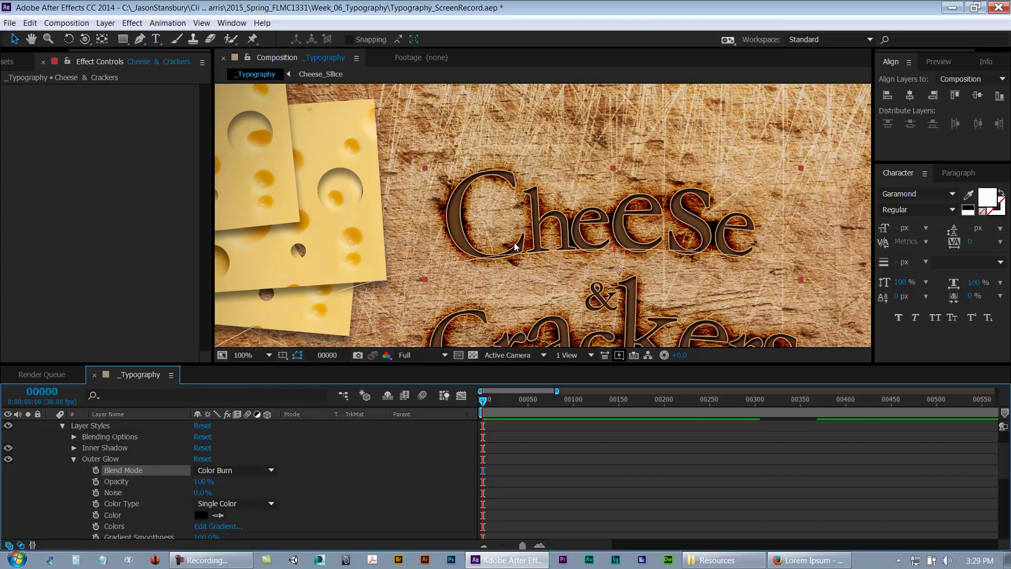
{"action": "left_click_drag", "start_coordinate": [545, 240], "coordinate": [500, 205]}
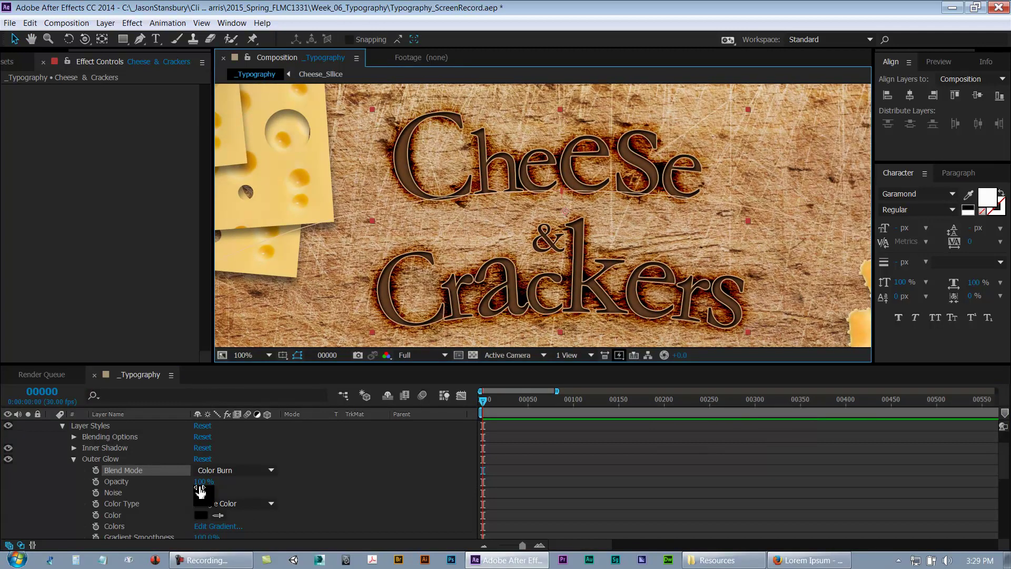
{"action": "mouse_move", "coordinate": [202, 481]}
{"action": "left_mouse_down"}
{"action": "mouse_move", "coordinate": [164, 485]}
{"action": "mouse_move", "coordinate": [220, 479]}
{"action": "left_mouse_up"}
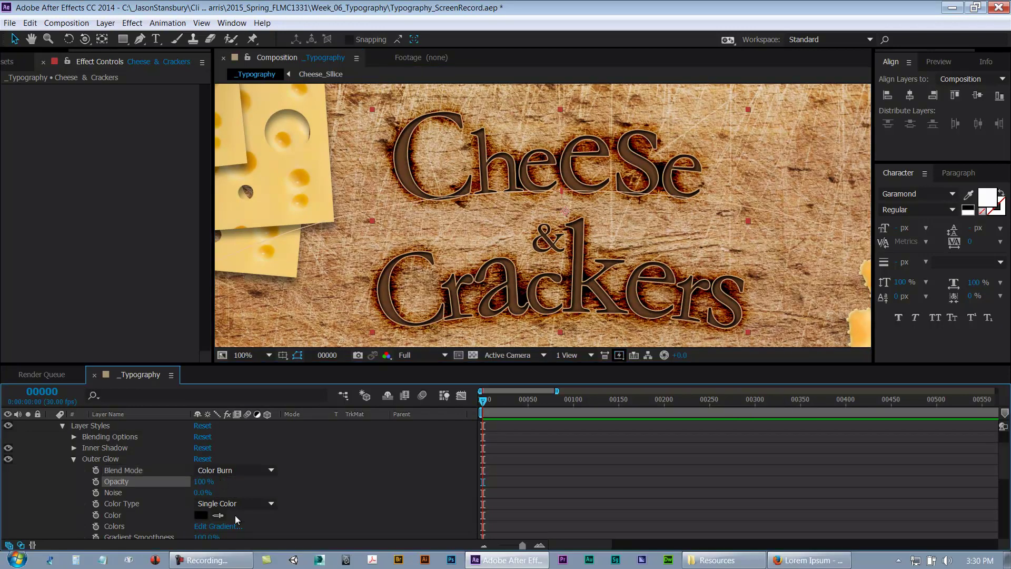
{"action": "left_click", "coordinate": [203, 516]}
{"action": "mouse_move", "coordinate": [649, 509]}
{"action": "left_mouse_down"}
{"action": "mouse_move", "coordinate": [644, 449]}
{"action": "mouse_move", "coordinate": [650, 524]}
{"action": "left_mouse_up"}
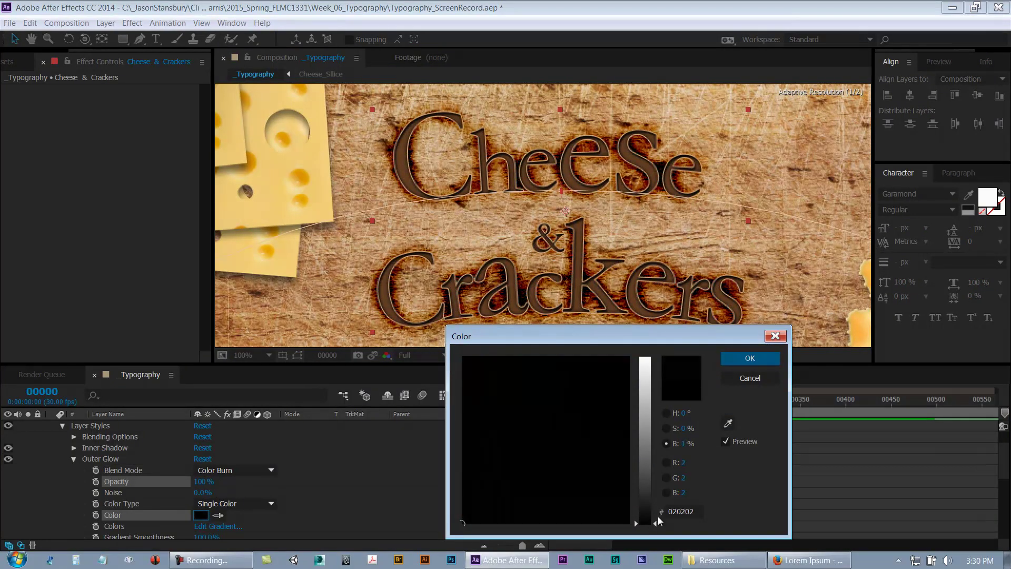
{"action": "left_click", "coordinate": [744, 380]}
Step: Compare Linear Burn, Darker Color, Lighten and Screen as the Outer Glow blend mode
{"action": "left_click", "coordinate": [213, 471]}
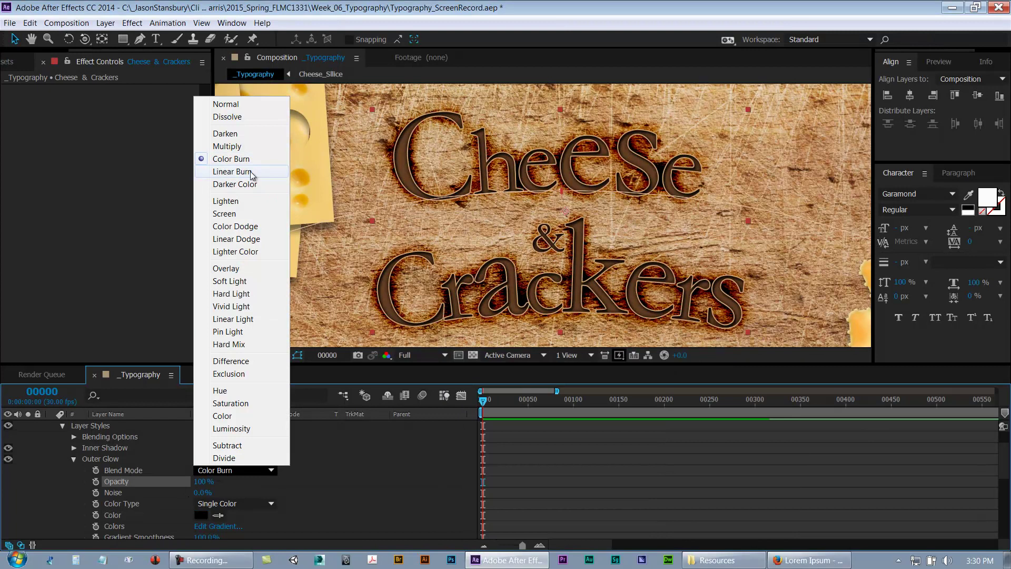
{"action": "left_click", "coordinate": [265, 171]}
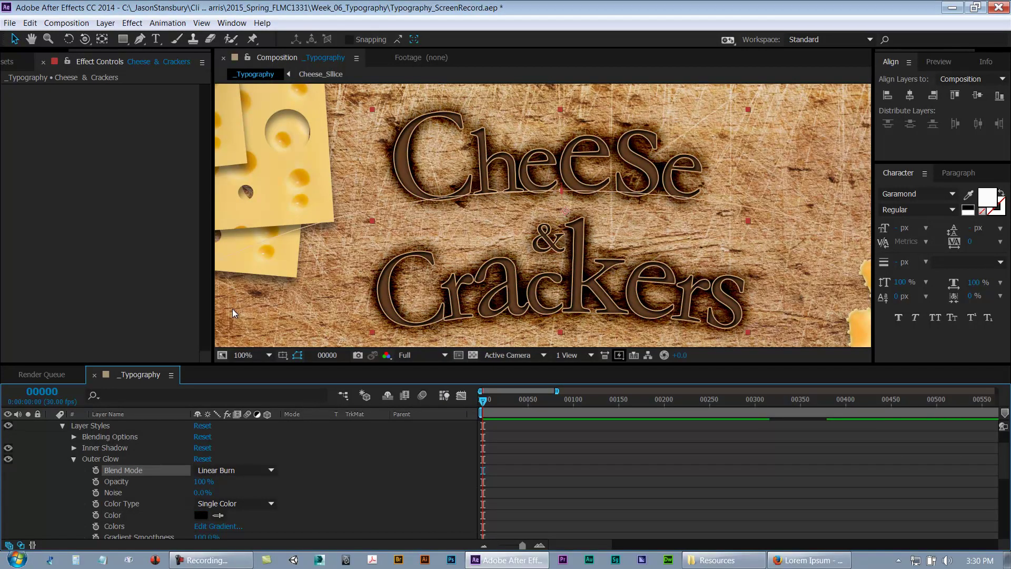
{"action": "left_click", "coordinate": [218, 470]}
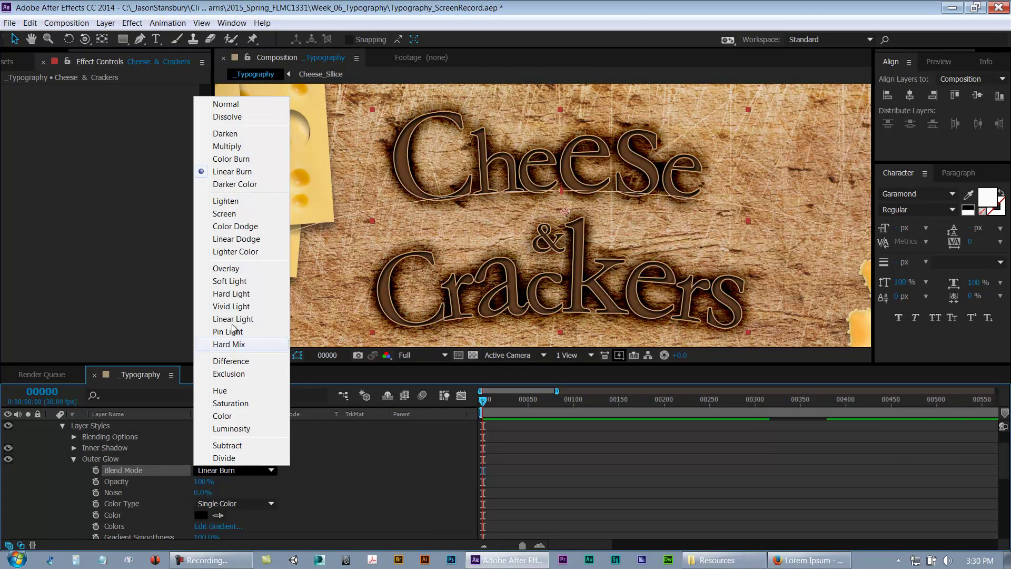
{"action": "left_click", "coordinate": [239, 184]}
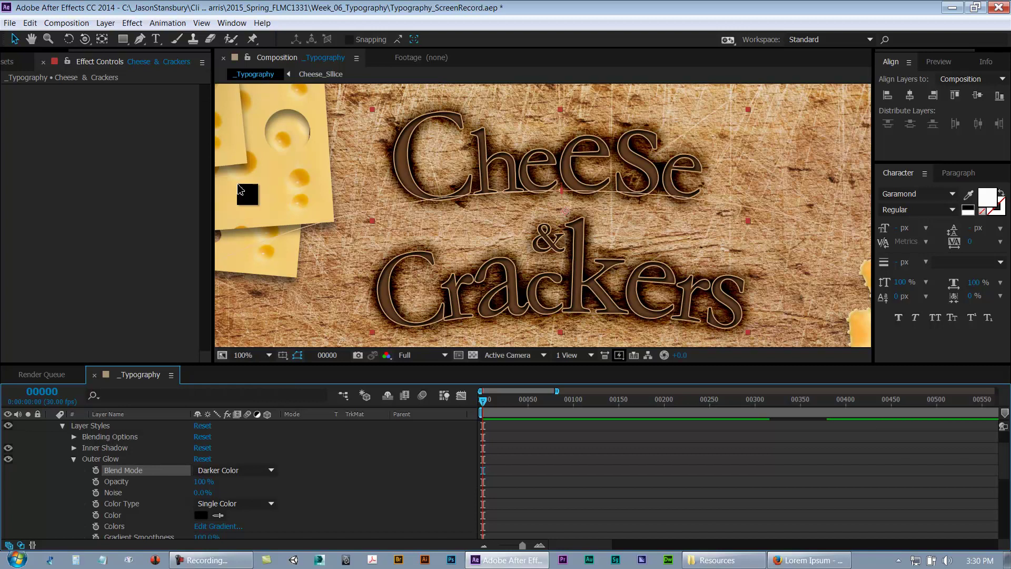
{"action": "left_click", "coordinate": [226, 470]}
{"action": "left_click", "coordinate": [243, 203]}
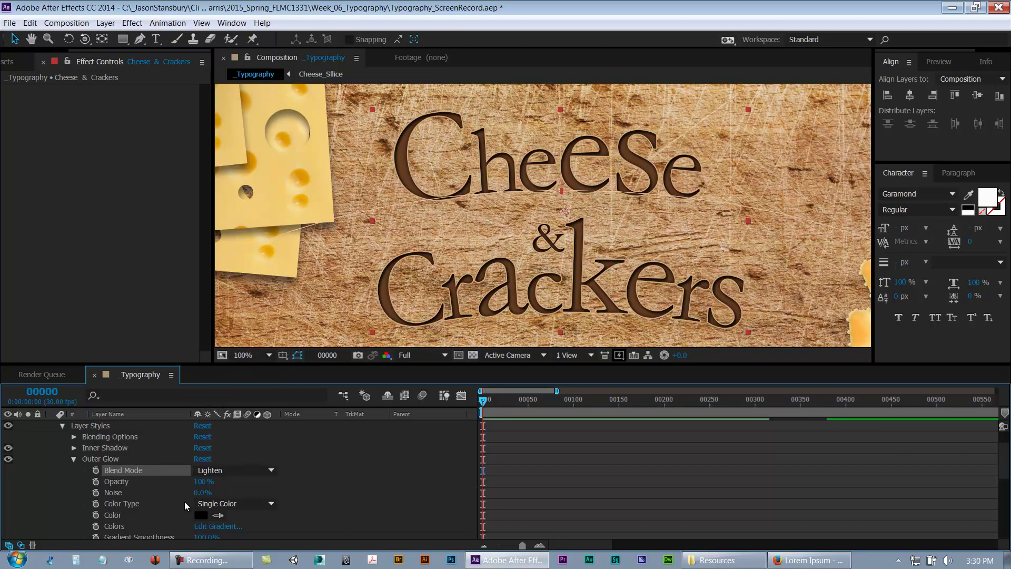
{"action": "left_click", "coordinate": [206, 470]}
{"action": "left_click", "coordinate": [246, 213]}
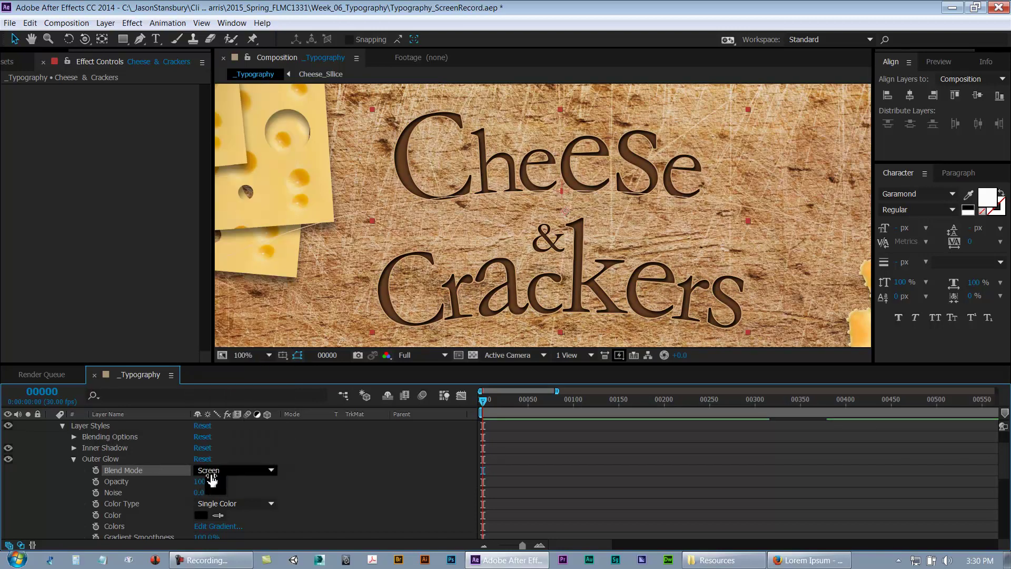
Step: Try Color Dodge and Linear Dodge, then settle on Linear Burn at 44% opacity
{"action": "left_click", "coordinate": [211, 470]}
{"action": "left_click", "coordinate": [243, 222]}
{"action": "left_click", "coordinate": [214, 468]}
{"action": "left_click", "coordinate": [226, 243]}
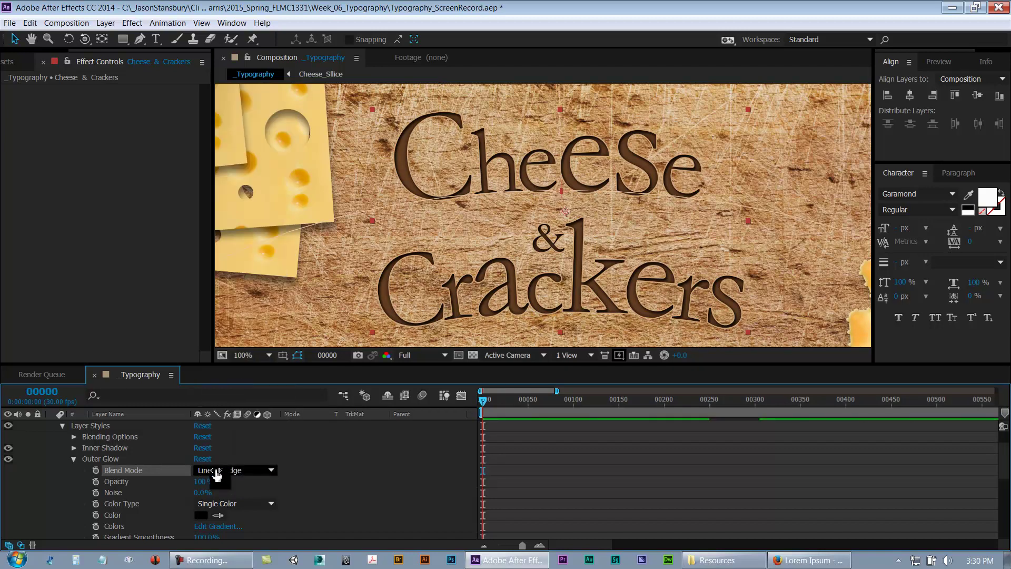
{"action": "left_click", "coordinate": [216, 471]}
{"action": "left_click", "coordinate": [233, 174]}
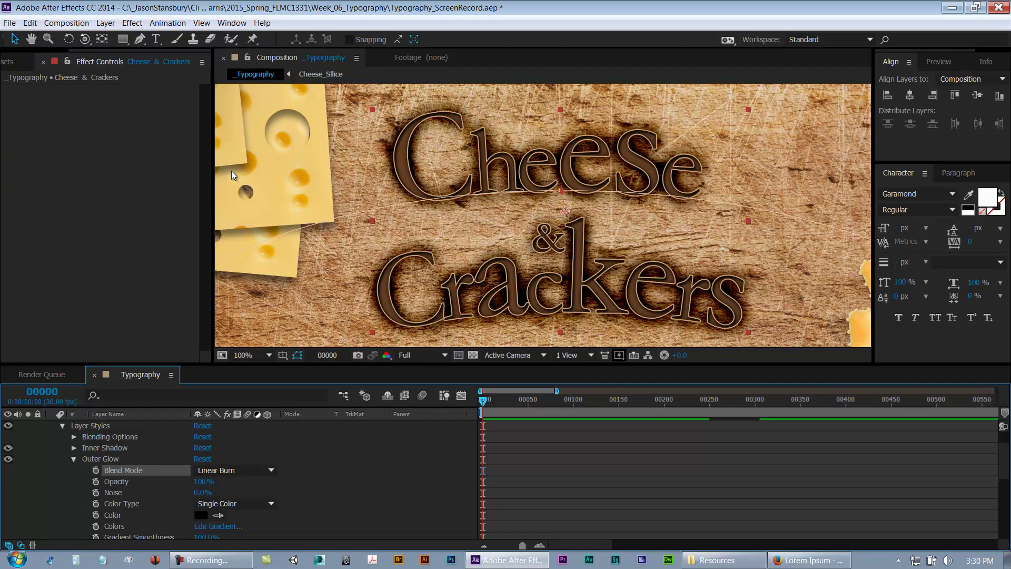
{"action": "mouse_move", "coordinate": [200, 481]}
{"action": "left_mouse_down"}
{"action": "mouse_move", "coordinate": [158, 483]}
{"action": "mouse_move", "coordinate": [210, 486]}
{"action": "left_mouse_up"}
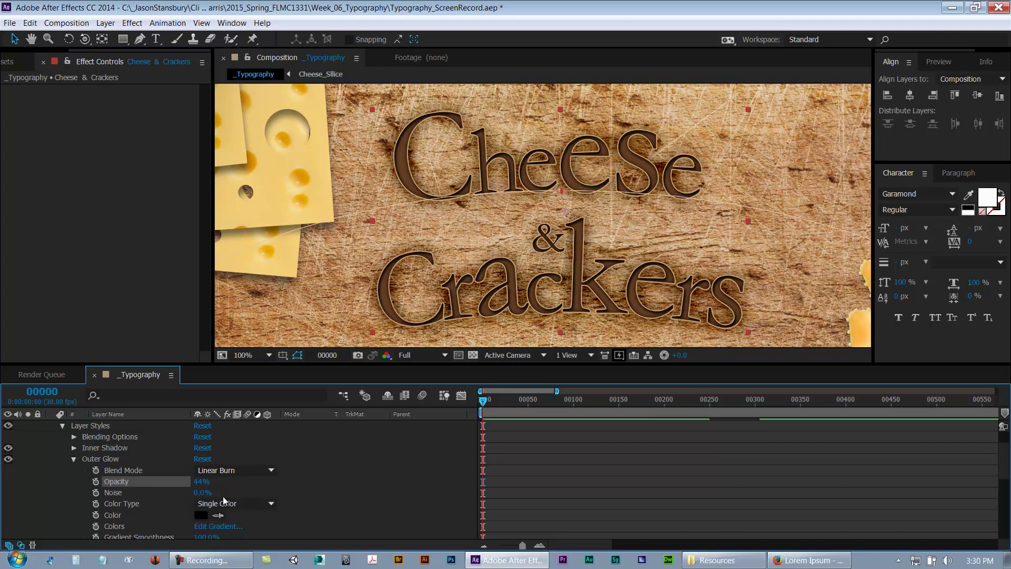
Step: Set the Outer Glow opacity to 50% and inspect '& Crackers' at 200% zoom
{"action": "left_click", "coordinate": [201, 481]}
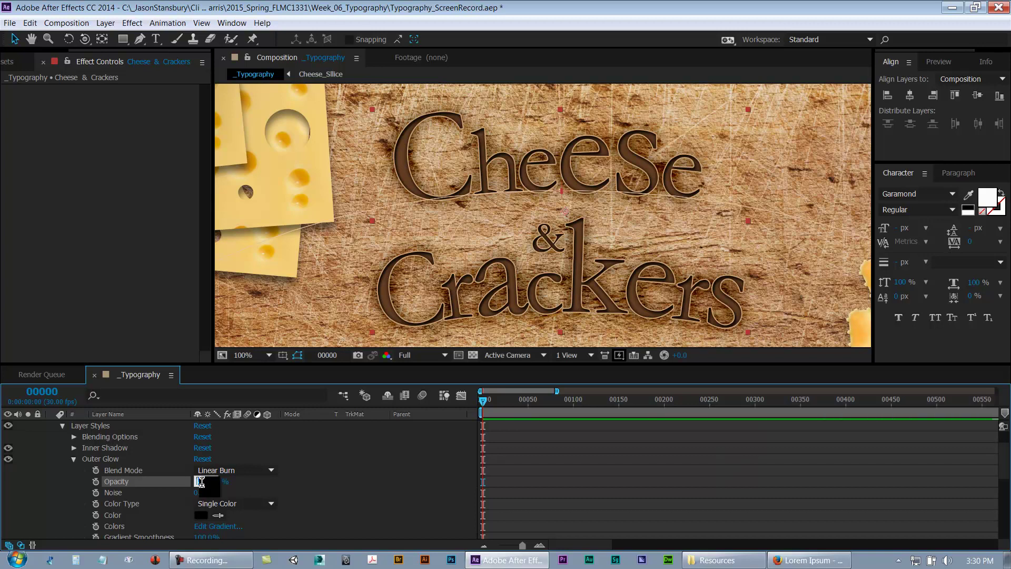
{"action": "type", "text": "50"}
{"action": "key", "text": "Return"}
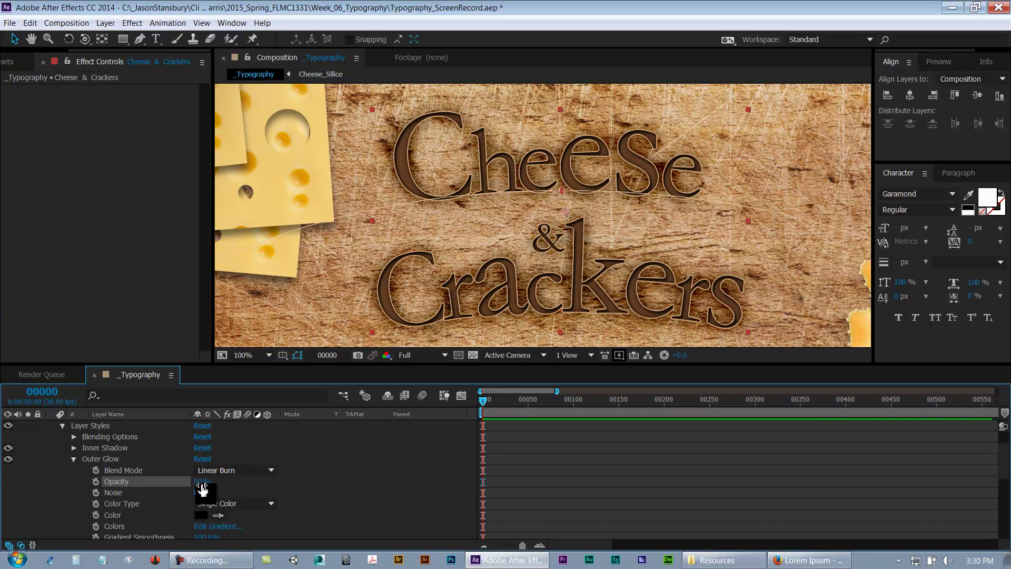
{"action": "key", "text": "period"}
{"action": "key", "text": "h"}
{"action": "left_click_drag", "start_coordinate": [588, 235], "coordinate": [656, 162]}
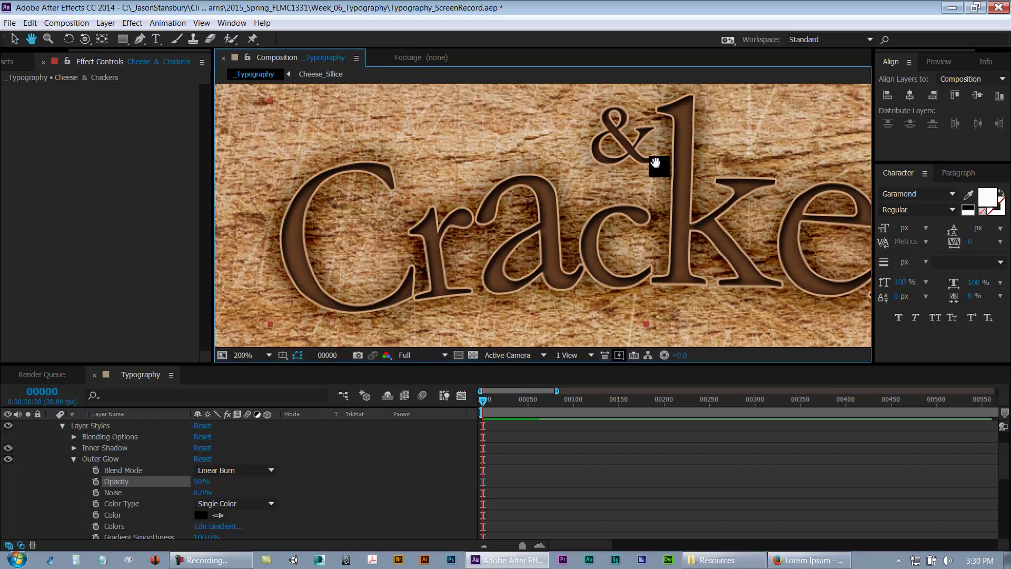
{"action": "key", "text": "comma"}
{"action": "scroll", "coordinate": [606, 249], "scroll_direction": "up", "scroll_amount": 3}
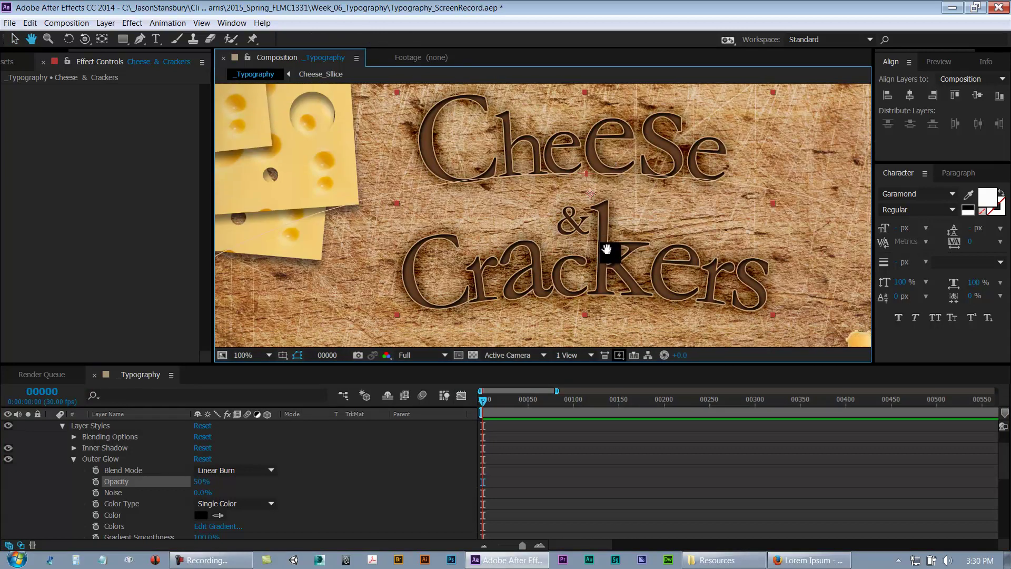
{"action": "scroll", "coordinate": [607, 249], "scroll_direction": "down", "scroll_amount": 1}
{"action": "key", "text": "v"}
Step: Collapse Outer Glow, expand Stroke, and preview lowering the stroke opacity before restoring 100%
{"action": "left_click", "coordinate": [74, 459]}
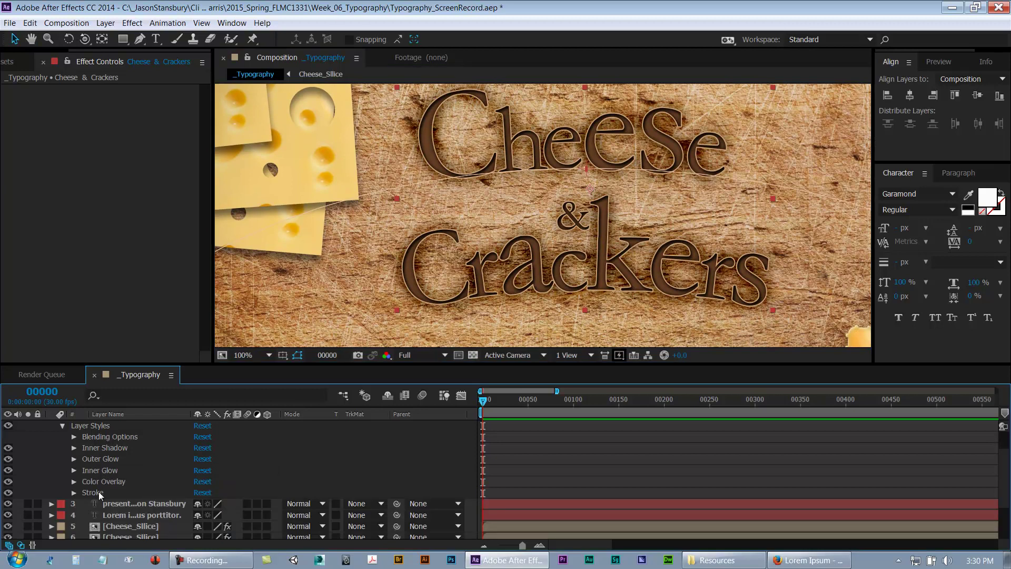
{"action": "left_click", "coordinate": [99, 492]}
{"action": "left_click", "coordinate": [202, 500]}
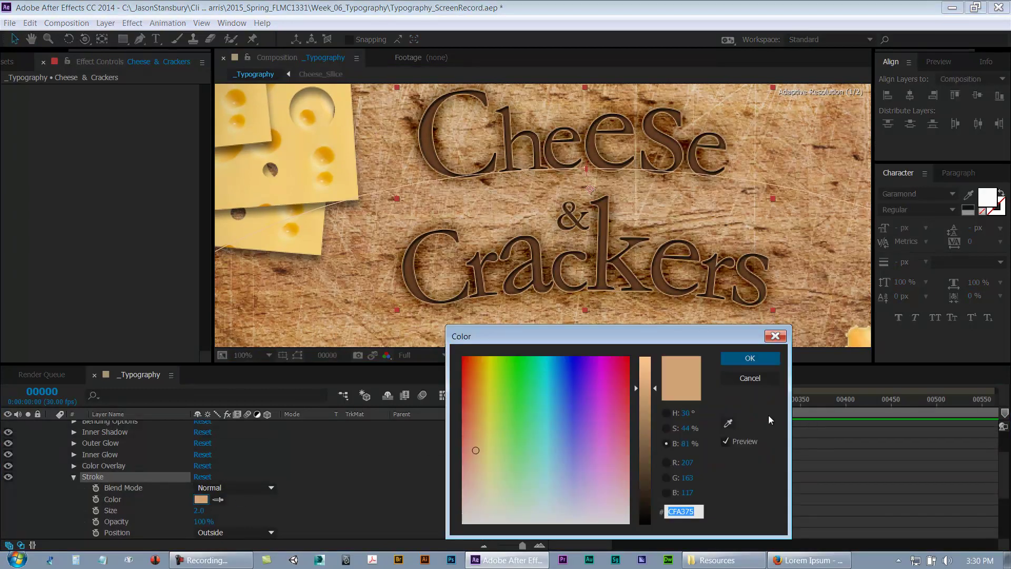
{"action": "key", "text": "Return"}
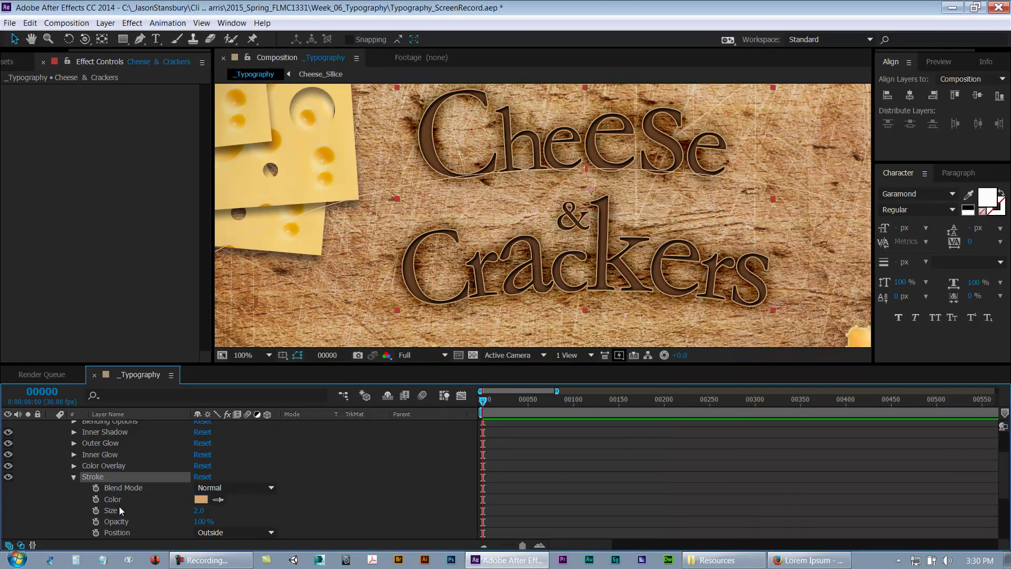
{"action": "left_click_drag", "start_coordinate": [203, 522], "coordinate": [2, 540]}
{"action": "key", "text": "period"}
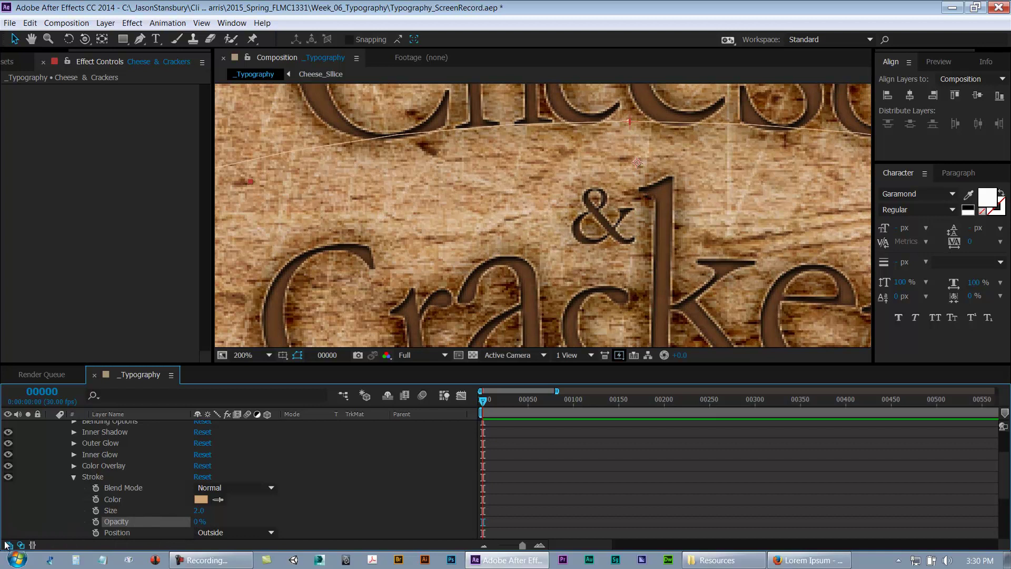
{"action": "key", "text": "comma"}
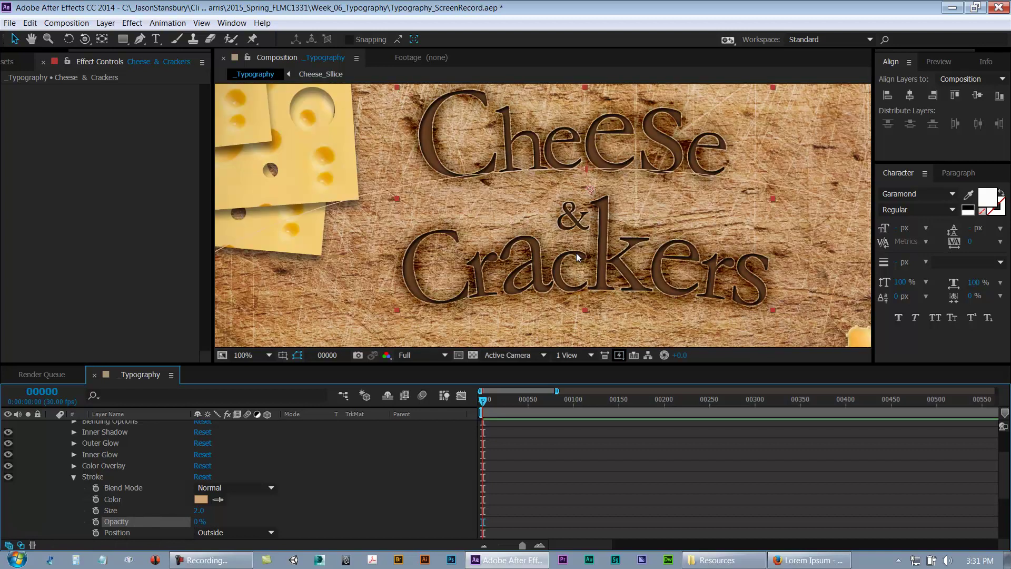
{"action": "left_click_drag", "start_coordinate": [202, 520], "coordinate": [454, 495]}
Step: Toggle the stroke off and on, scrub its opacity to 0% and back to 100%
{"action": "left_click", "coordinate": [8, 477]}
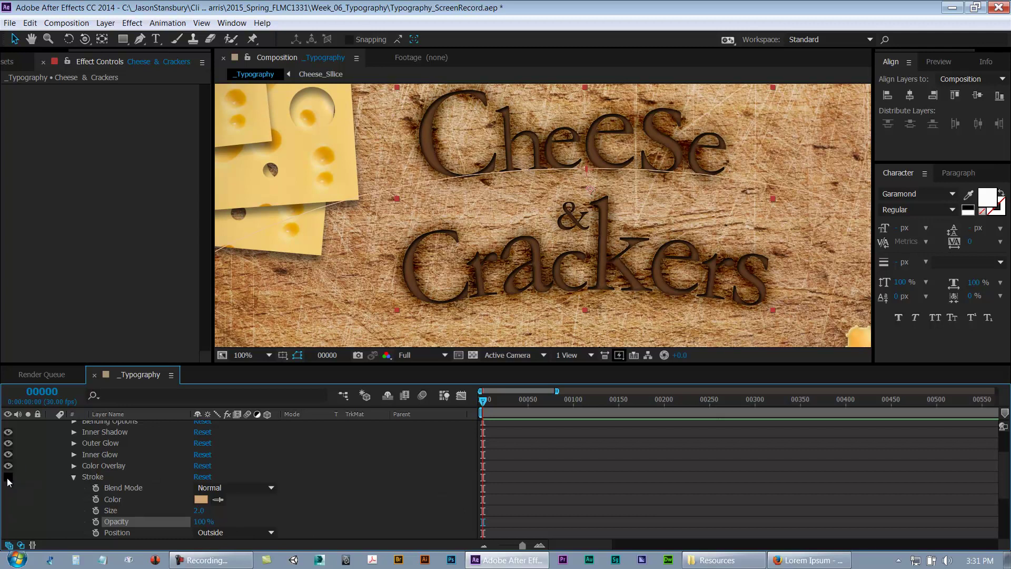
{"action": "left_click", "coordinate": [7, 477]}
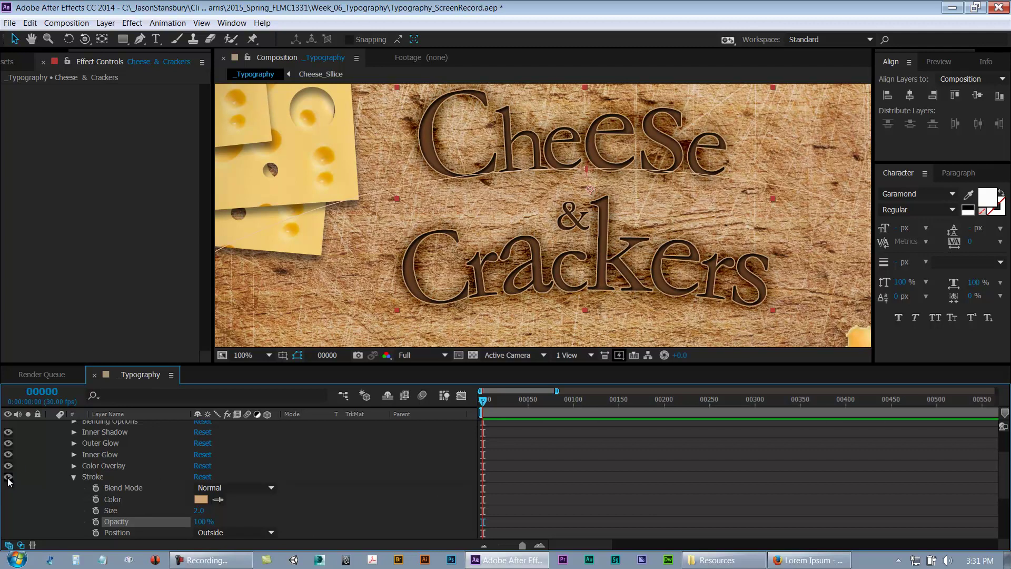
{"action": "mouse_move", "coordinate": [207, 523]}
{"action": "left_mouse_down"}
{"action": "mouse_move", "coordinate": [204, 532]}
{"action": "mouse_move", "coordinate": [45, 533]}
{"action": "left_mouse_up"}
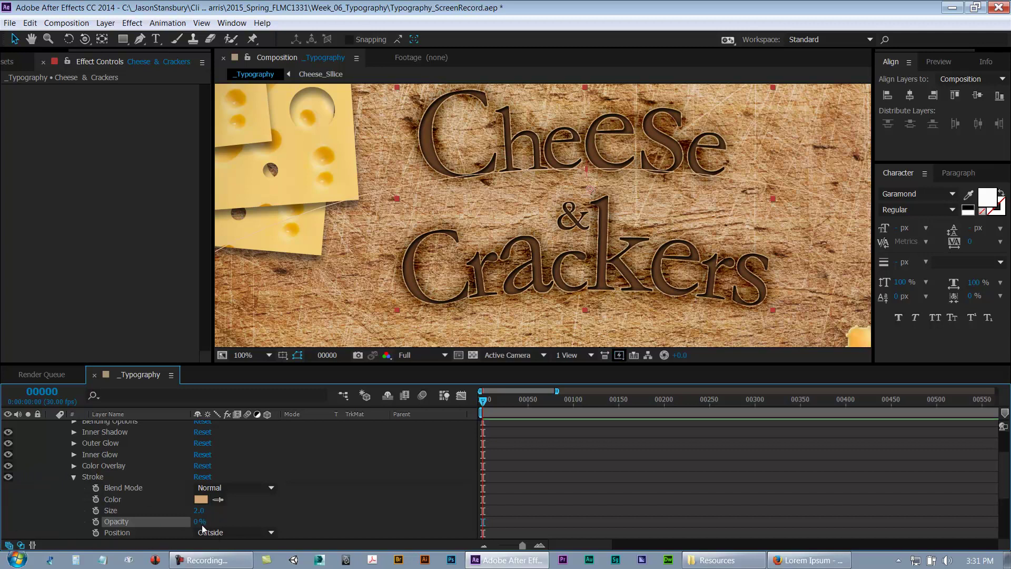
{"action": "left_click_drag", "start_coordinate": [201, 523], "coordinate": [260, 528]}
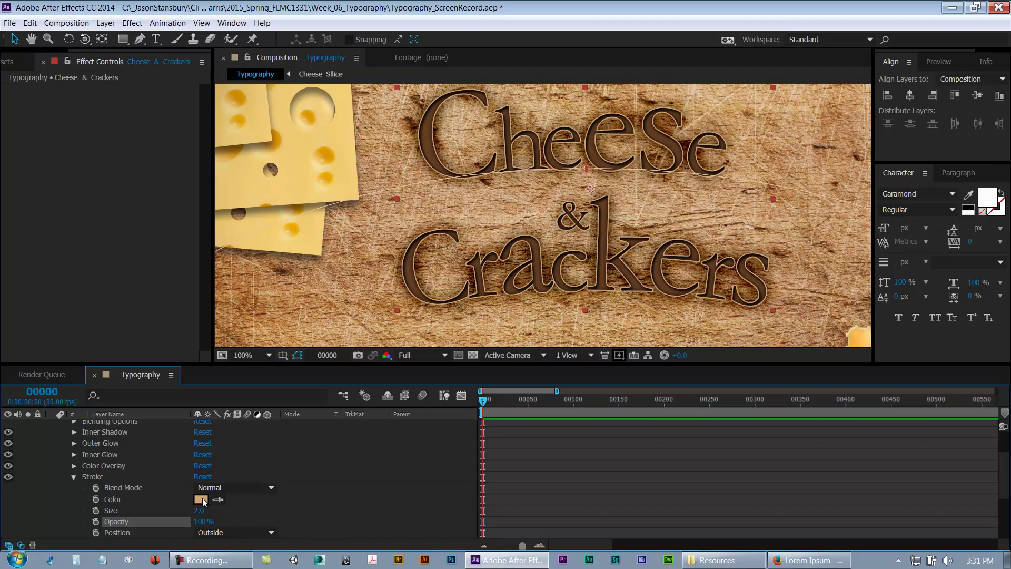
{"action": "left_click_drag", "start_coordinate": [571, 241], "coordinate": [523, 258]}
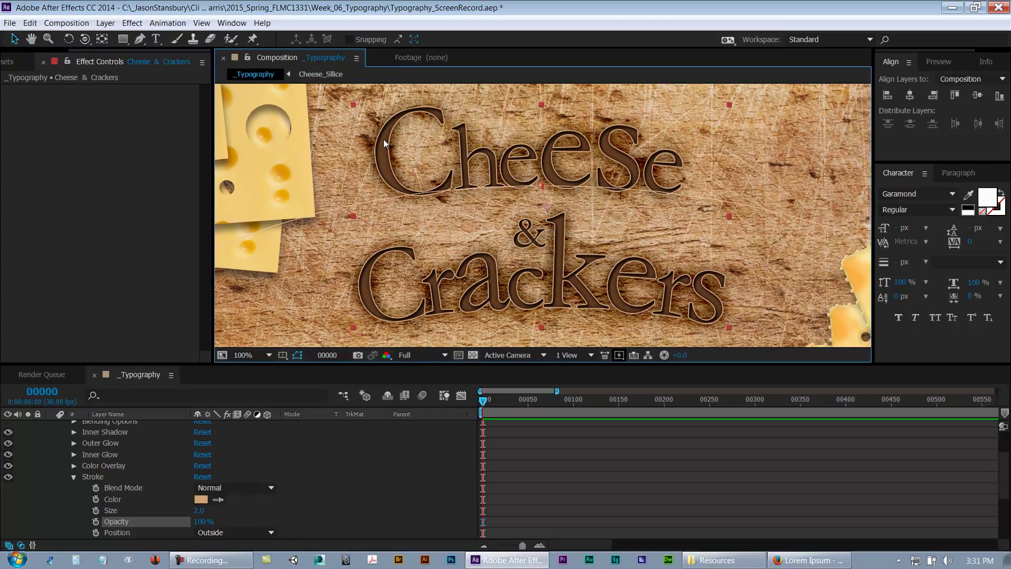
Step: Darken the stroke colour, tuning saturation to 59% and brightness to 58%
{"action": "left_click", "coordinate": [200, 499]}
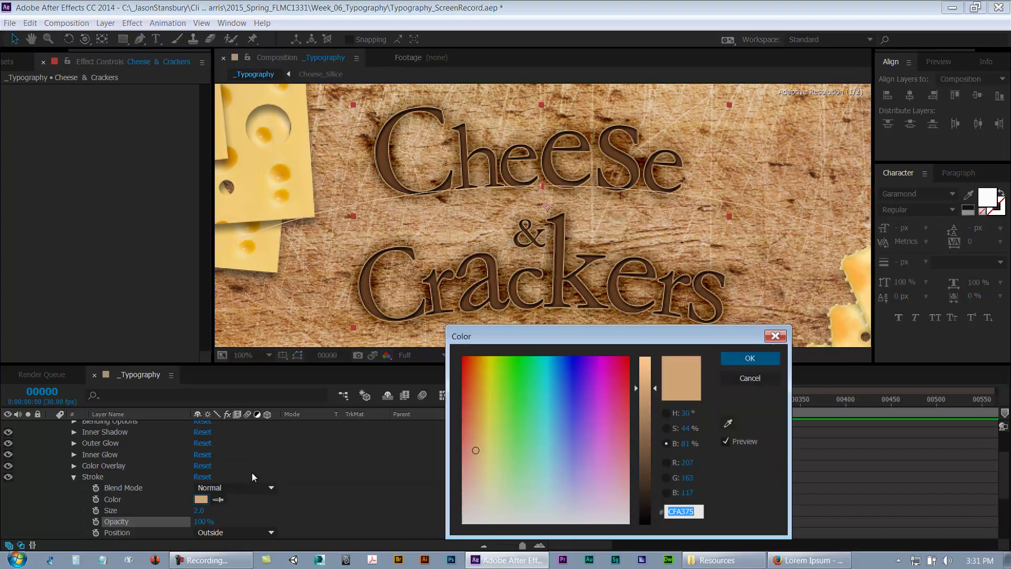
{"action": "mouse_move", "coordinate": [649, 425]}
{"action": "left_mouse_down"}
{"action": "mouse_move", "coordinate": [647, 468]}
{"action": "mouse_move", "coordinate": [646, 448]}
{"action": "left_mouse_up"}
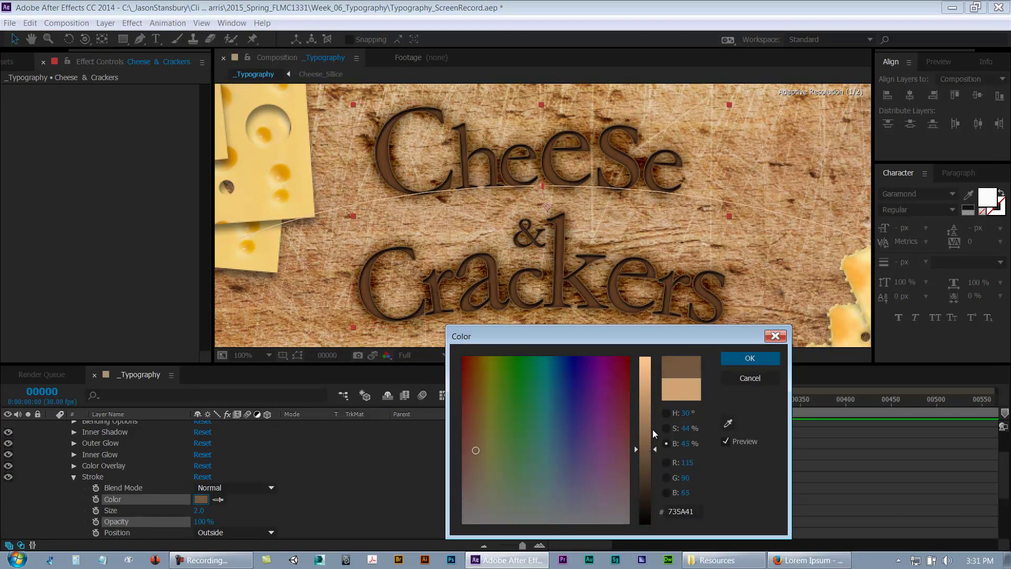
{"action": "left_click", "coordinate": [669, 428]}
{"action": "mouse_move", "coordinate": [646, 439]}
{"action": "left_mouse_down"}
{"action": "mouse_move", "coordinate": [647, 374]}
{"action": "mouse_move", "coordinate": [646, 406]}
{"action": "left_mouse_up"}
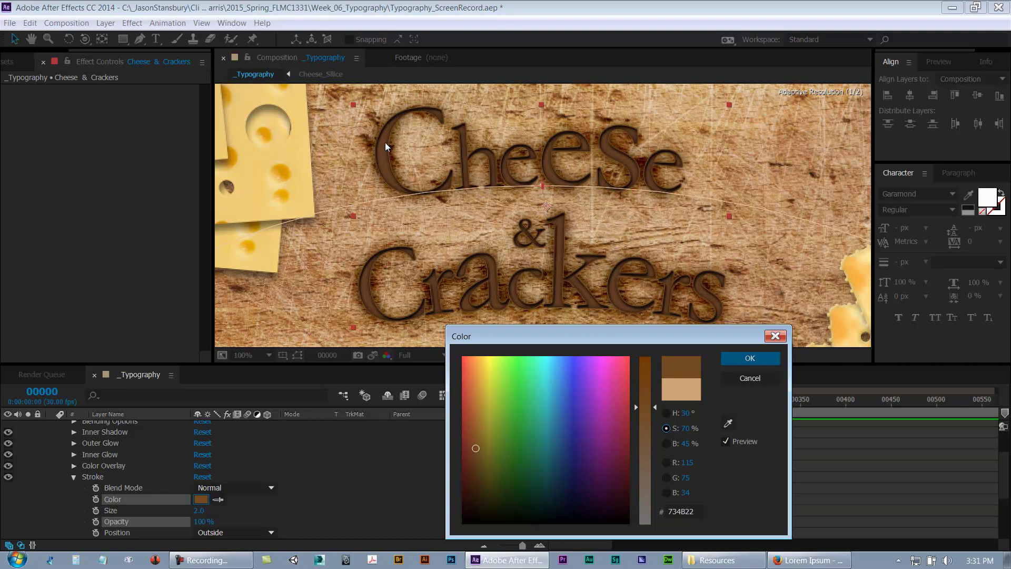
{"action": "left_click", "coordinate": [645, 419]}
{"action": "left_click_drag", "start_coordinate": [645, 422], "coordinate": [649, 424]}
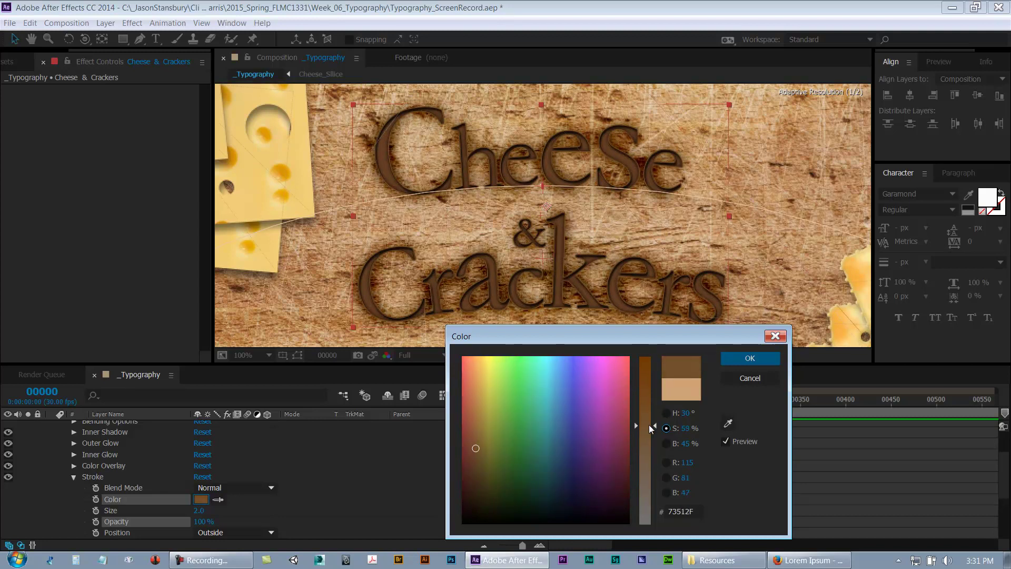
{"action": "left_click", "coordinate": [666, 444]}
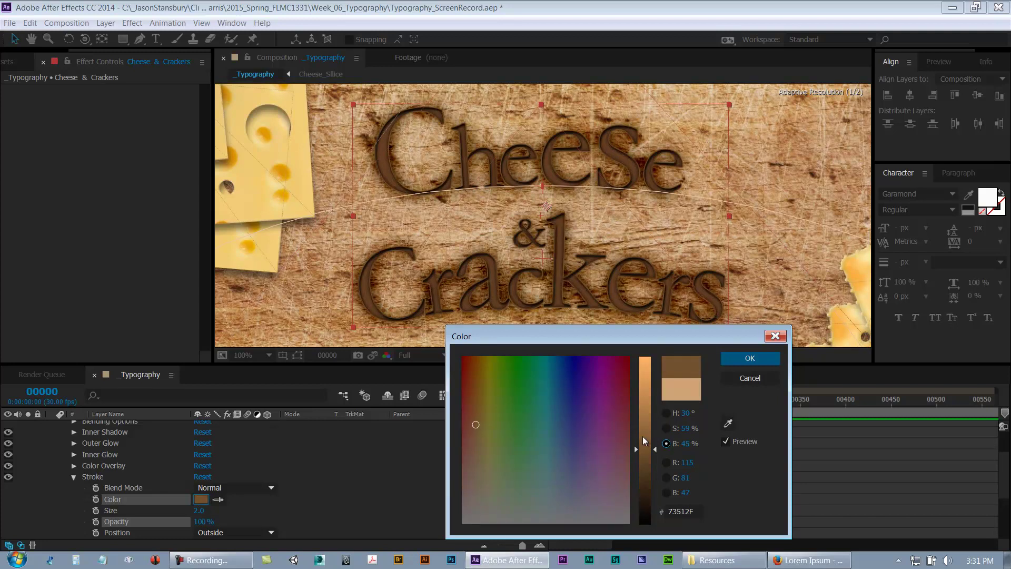
{"action": "left_click", "coordinate": [642, 435]}
{"action": "left_click", "coordinate": [640, 425]}
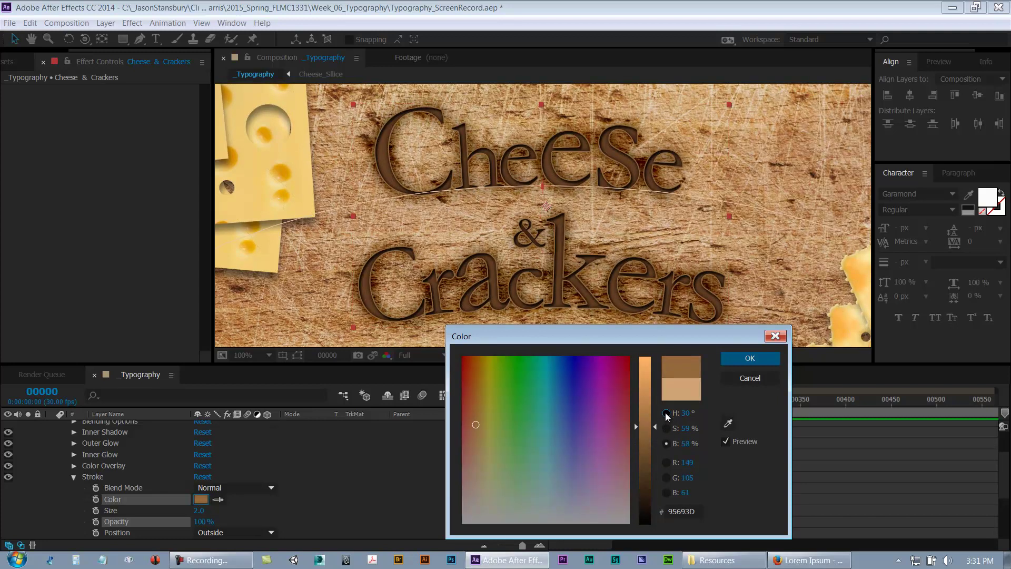
Step: Finalise the stroke colour at 41% brightness and about 58% saturation, a dark brown
{"action": "left_click", "coordinate": [666, 414]}
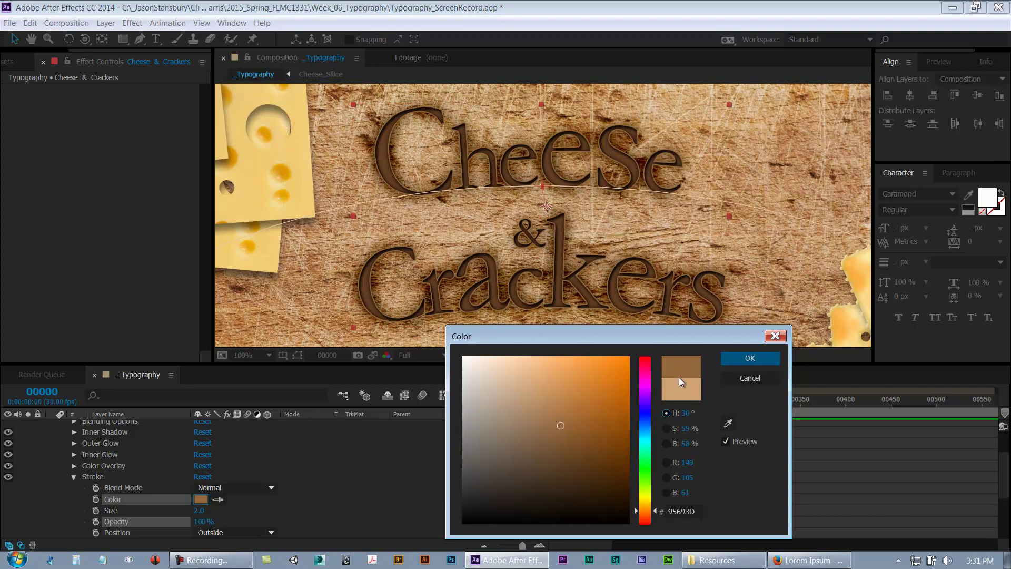
{"action": "left_click", "coordinate": [667, 443]}
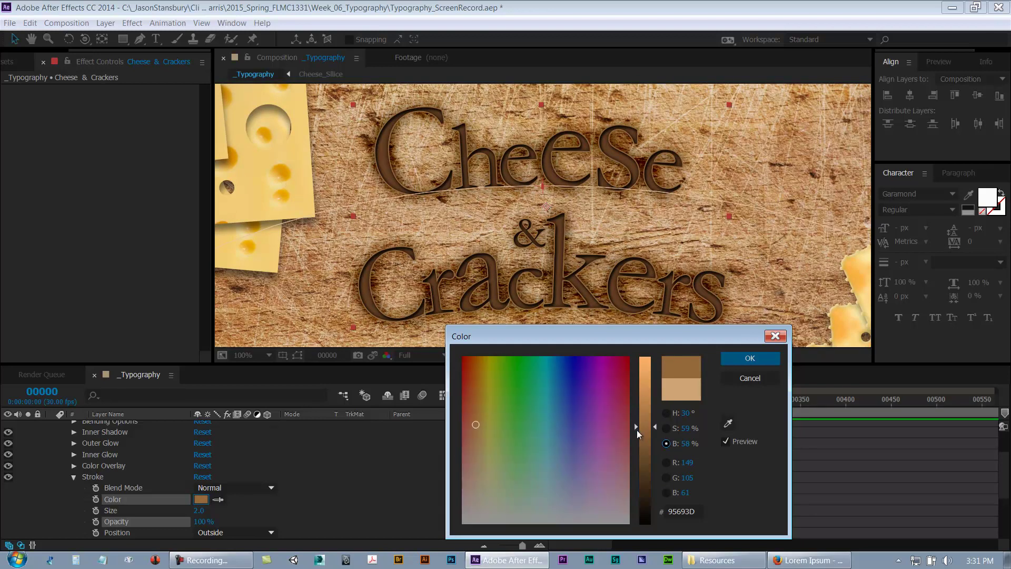
{"action": "left_click", "coordinate": [647, 456]}
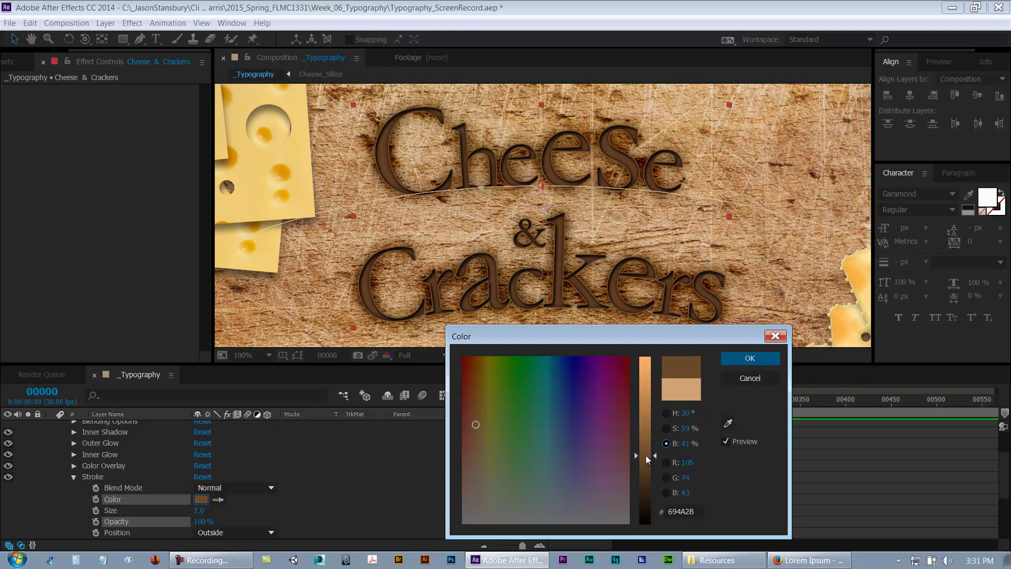
{"action": "left_click", "coordinate": [667, 428]}
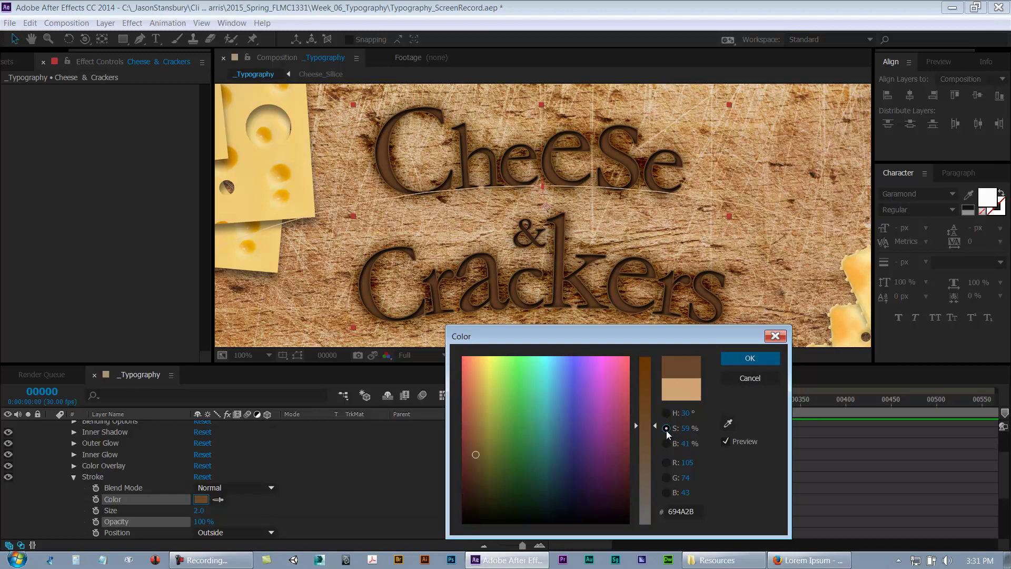
{"action": "left_click", "coordinate": [646, 438]}
{"action": "left_click_drag", "start_coordinate": [645, 437], "coordinate": [650, 425]}
{"action": "left_click", "coordinate": [750, 358]}
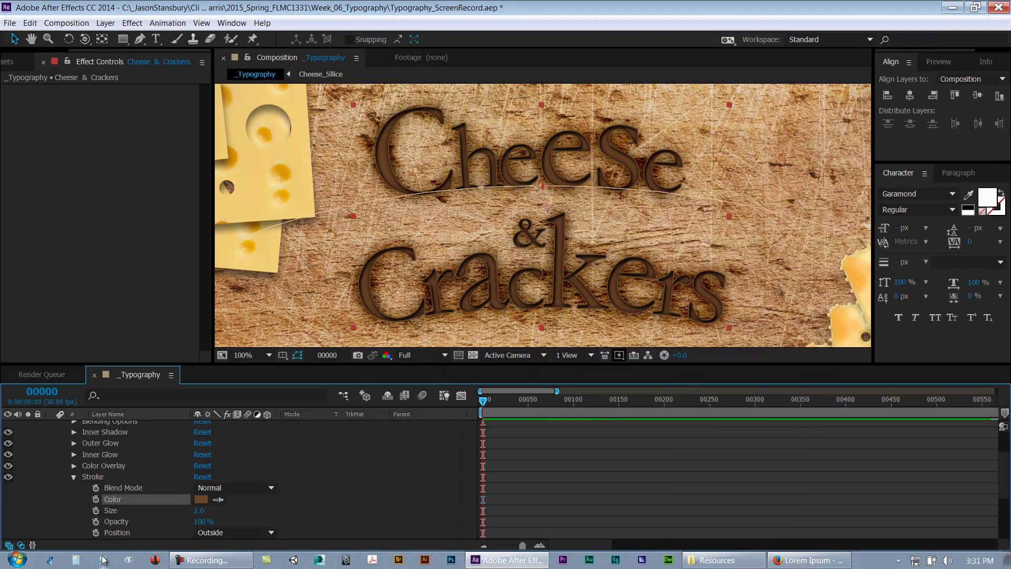
Step: Collapse the Stroke settings, expand Outer Glow, and remove the glow Colors keyframe
{"action": "left_click", "coordinate": [43, 497]}
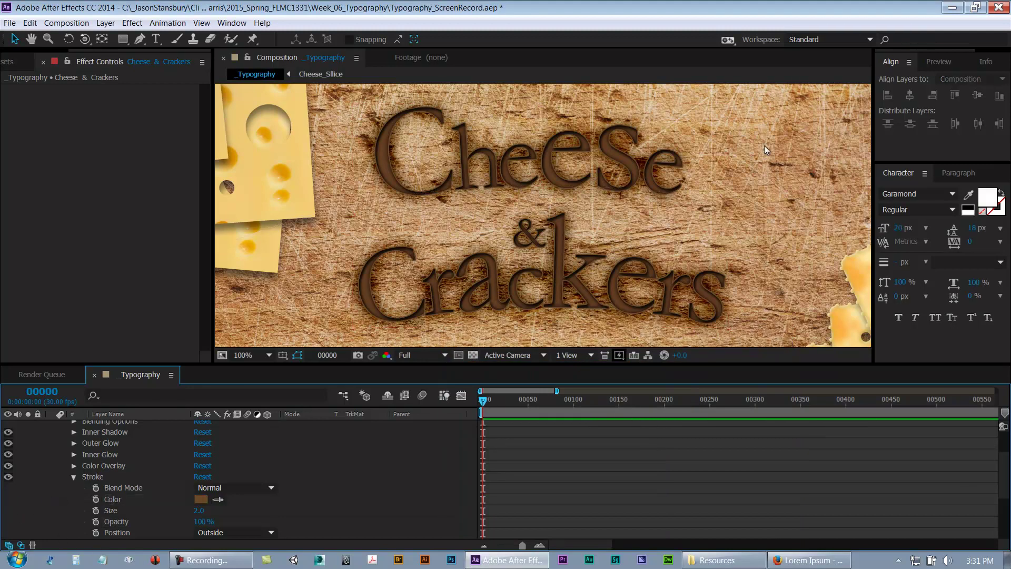
{"action": "left_click", "coordinate": [74, 477]}
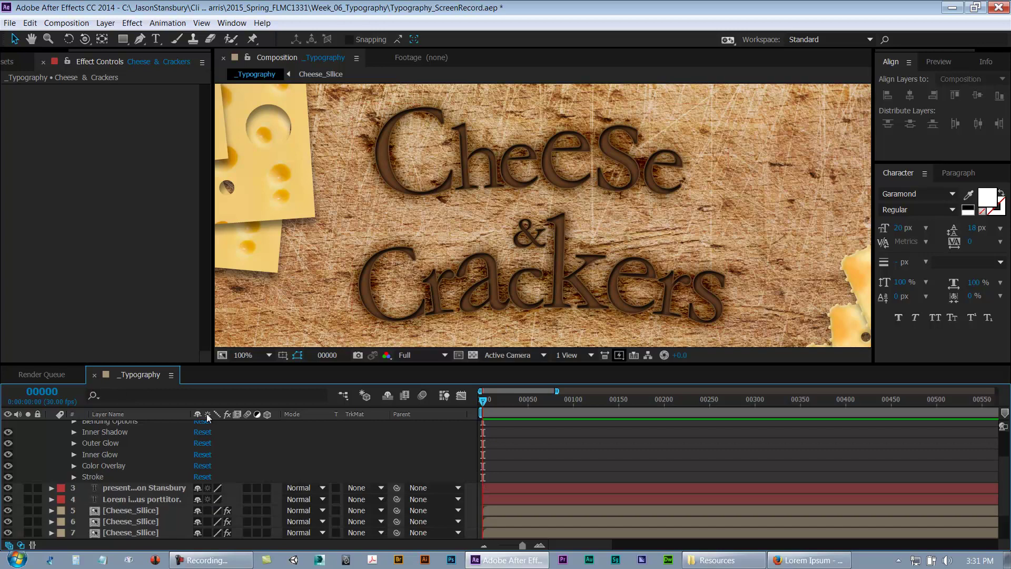
{"action": "left_click_drag", "start_coordinate": [480, 314], "coordinate": [481, 313]}
{"action": "scroll", "coordinate": [113, 459], "scroll_direction": "up", "scroll_amount": 2}
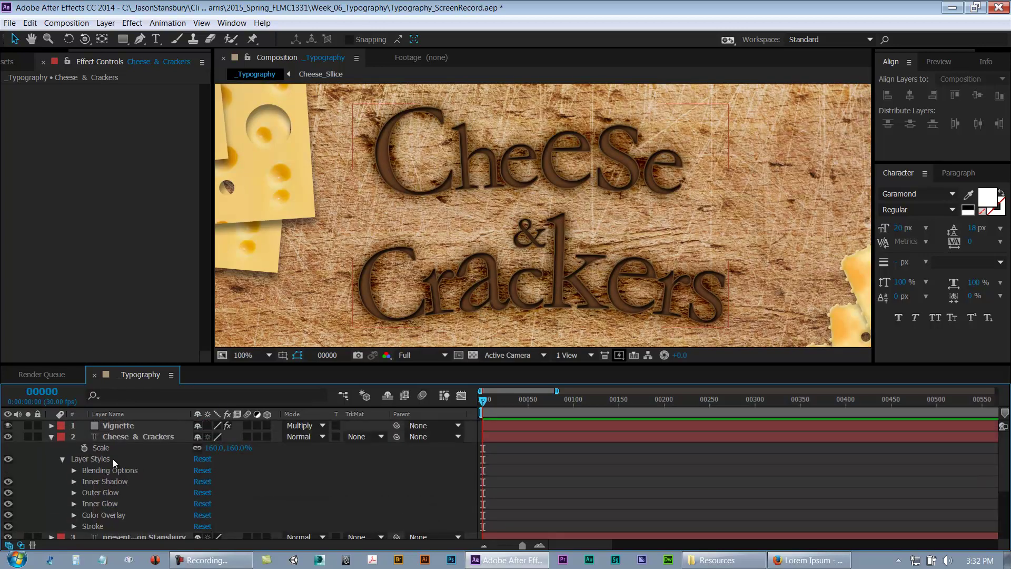
{"action": "left_click", "coordinate": [98, 493]}
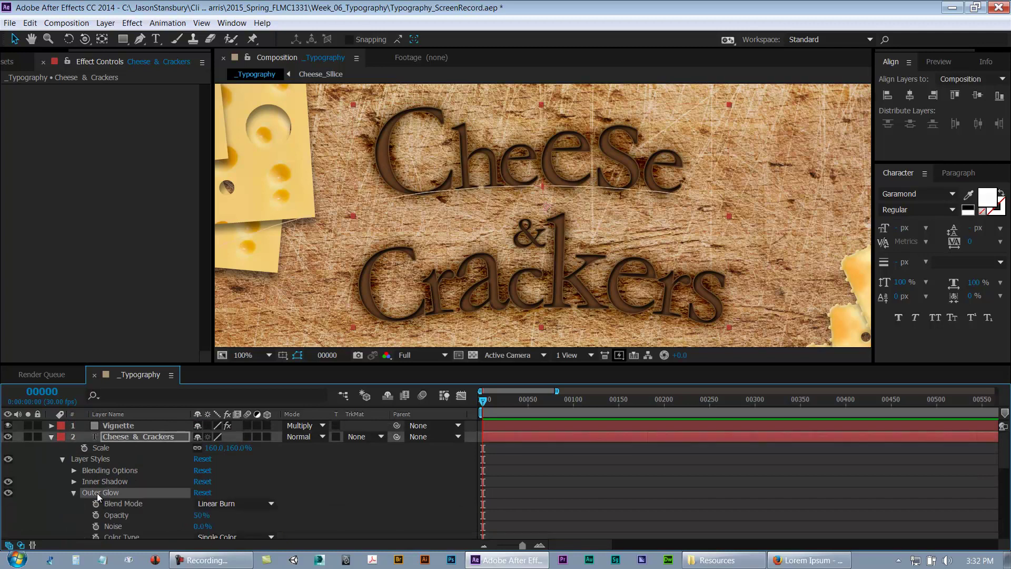
{"action": "scroll", "coordinate": [167, 491], "scroll_direction": "down", "scroll_amount": 3}
{"action": "left_click", "coordinate": [168, 492]}
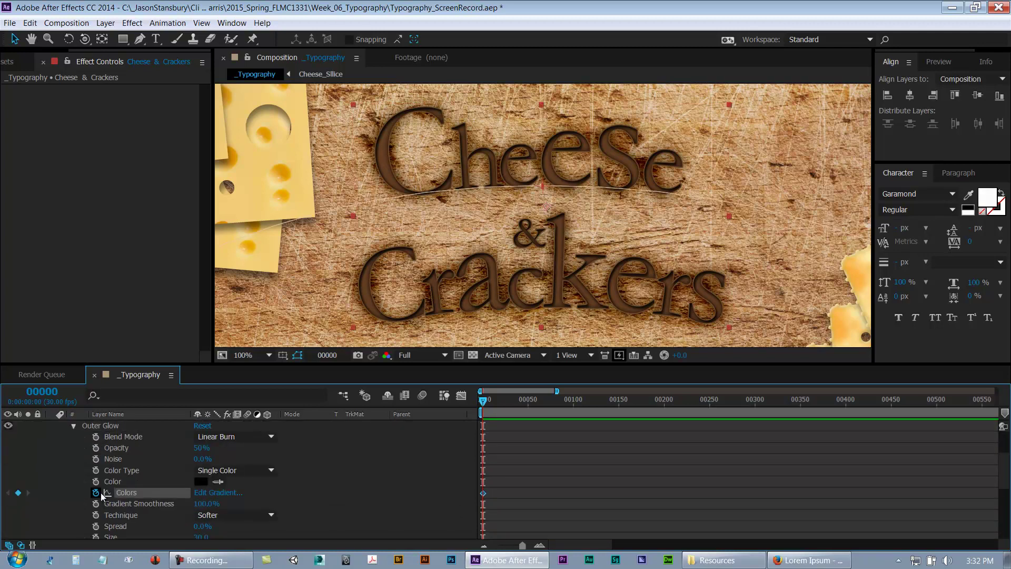
{"action": "left_click", "coordinate": [18, 493]}
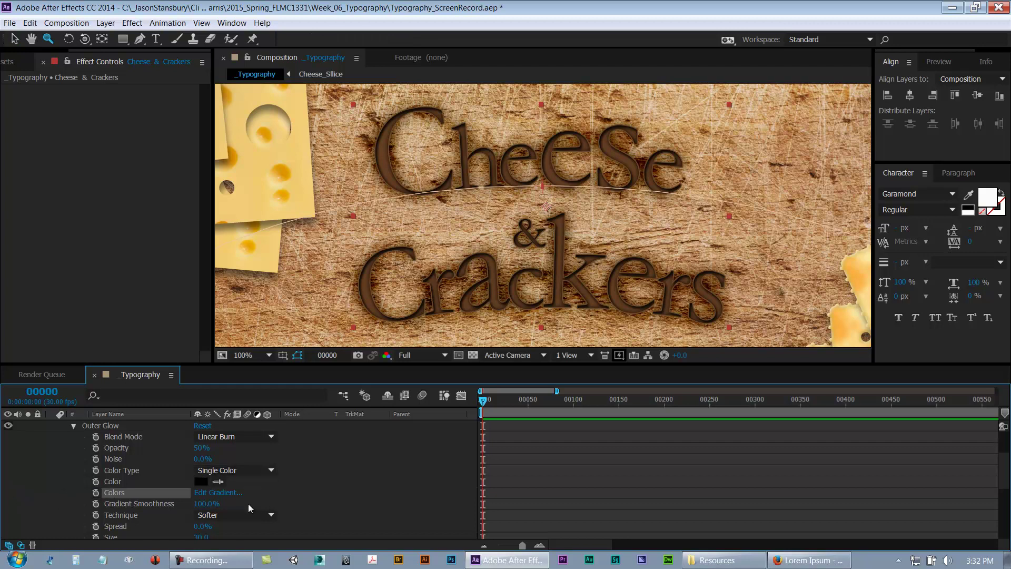
Step: Set the Outer Glow to 100% opacity with Normal blending, then try about 45%
{"action": "left_click", "coordinate": [202, 448]}
{"action": "type", "text": "100"}
{"action": "key", "text": "Return"}
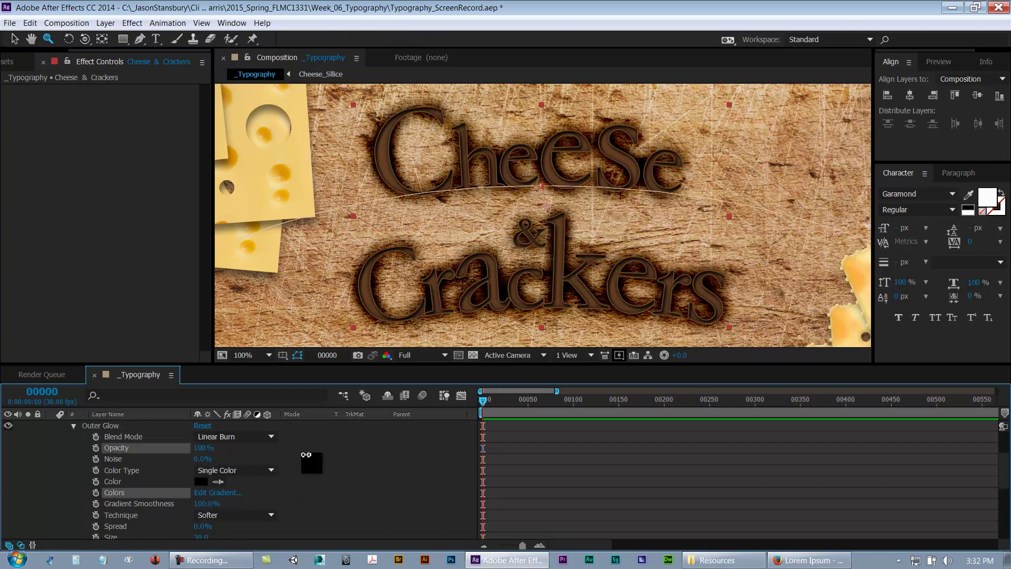
{"action": "left_click", "coordinate": [227, 436]}
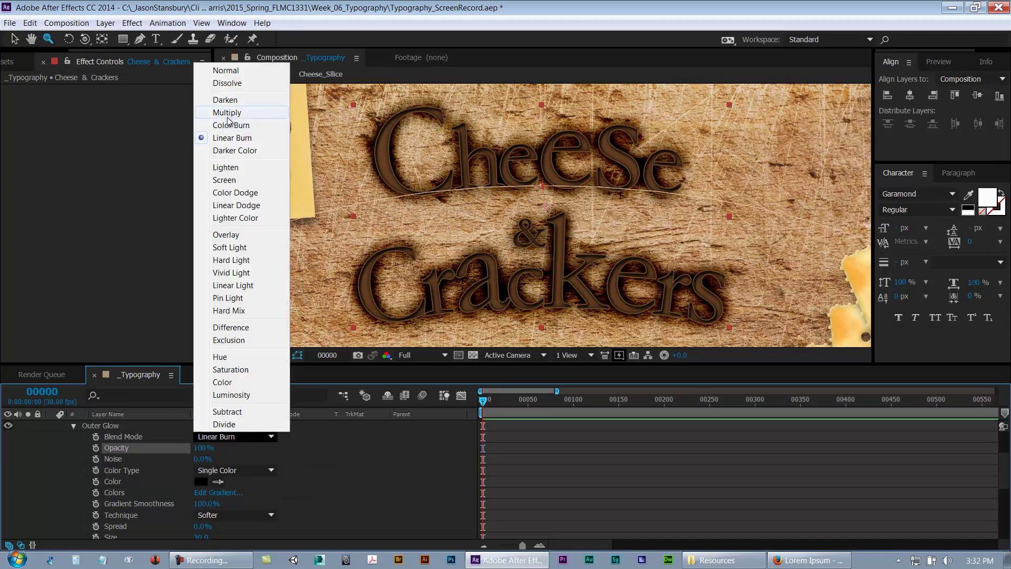
{"action": "left_click", "coordinate": [229, 67]}
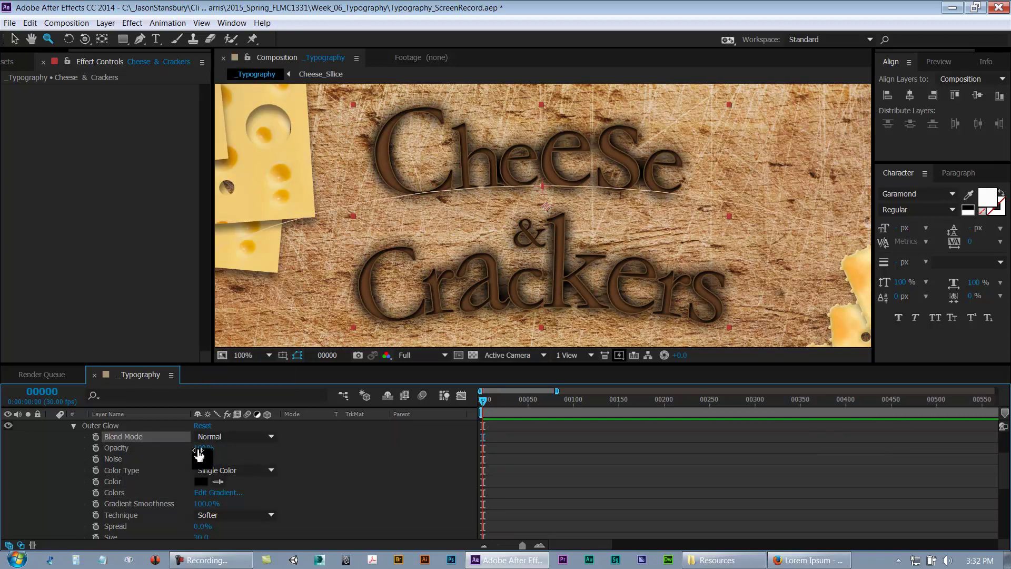
{"action": "mouse_move", "coordinate": [201, 448]}
{"action": "left_mouse_down"}
{"action": "mouse_move", "coordinate": [166, 449]}
{"action": "mouse_move", "coordinate": [203, 449]}
{"action": "left_mouse_up"}
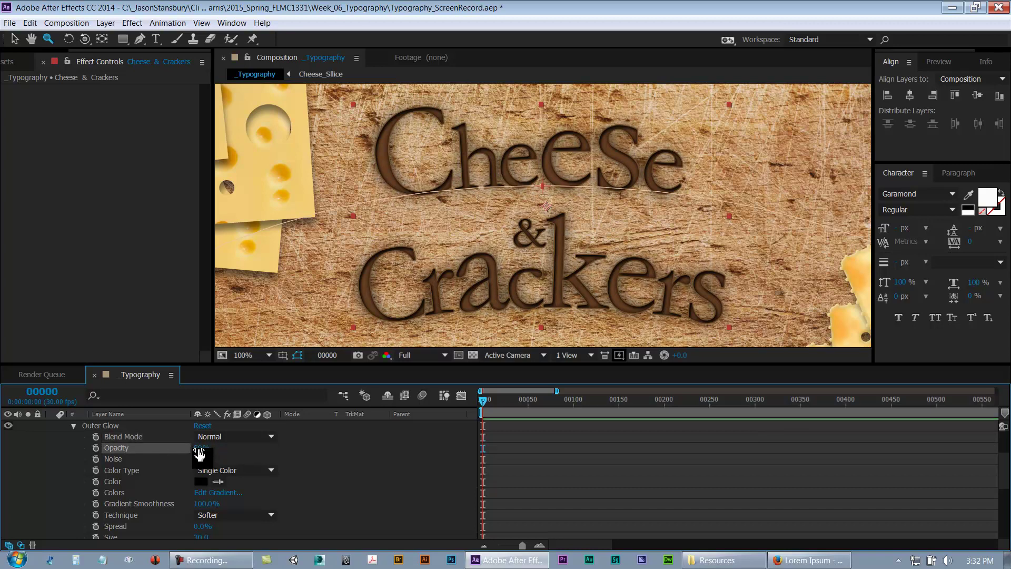
Step: Try Linear Burn at 41% and 30% opacity, then return the glow to Normal and raise opacity
{"action": "left_click", "coordinate": [230, 437]}
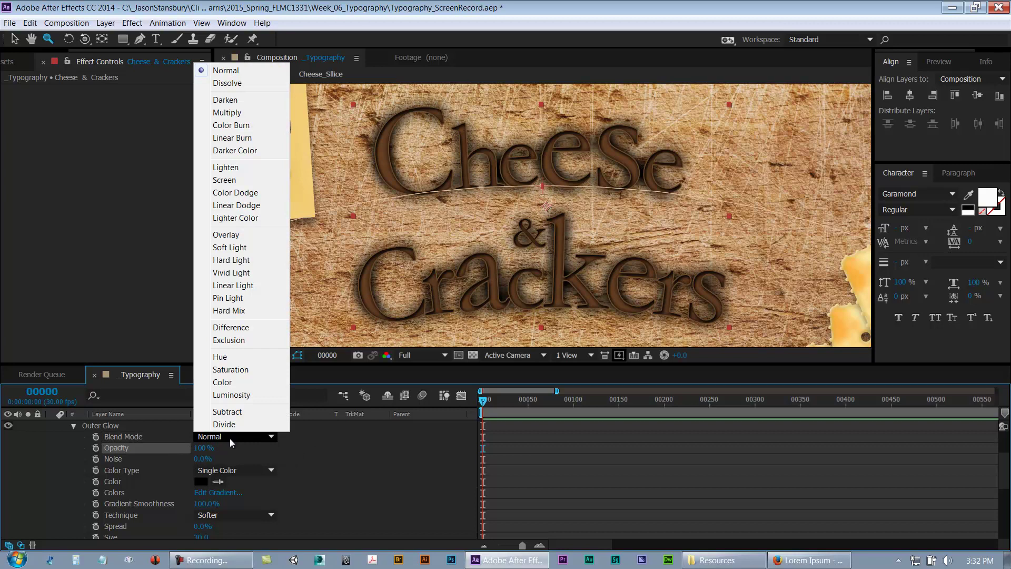
{"action": "left_click", "coordinate": [236, 138]}
{"action": "left_click_drag", "start_coordinate": [197, 448], "coordinate": [159, 455]}
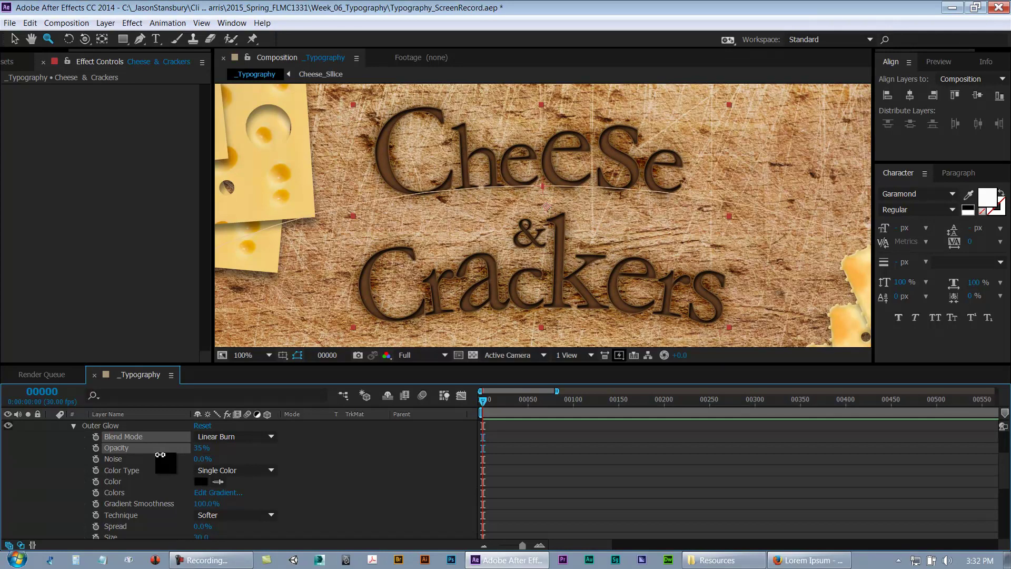
{"action": "left_click_drag", "start_coordinate": [160, 455], "coordinate": [171, 455]}
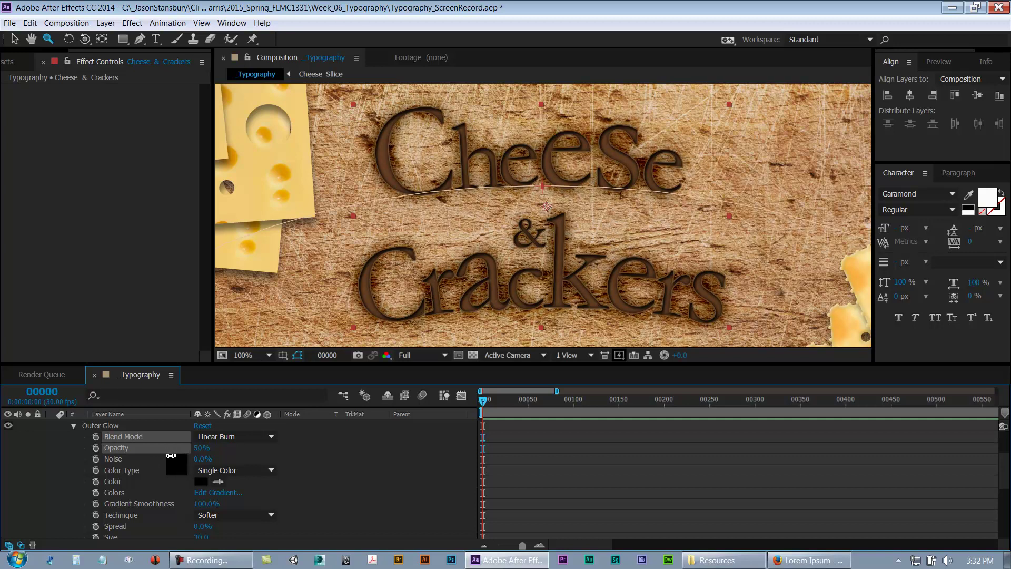
{"action": "left_click", "coordinate": [232, 437]}
{"action": "left_click", "coordinate": [248, 75]}
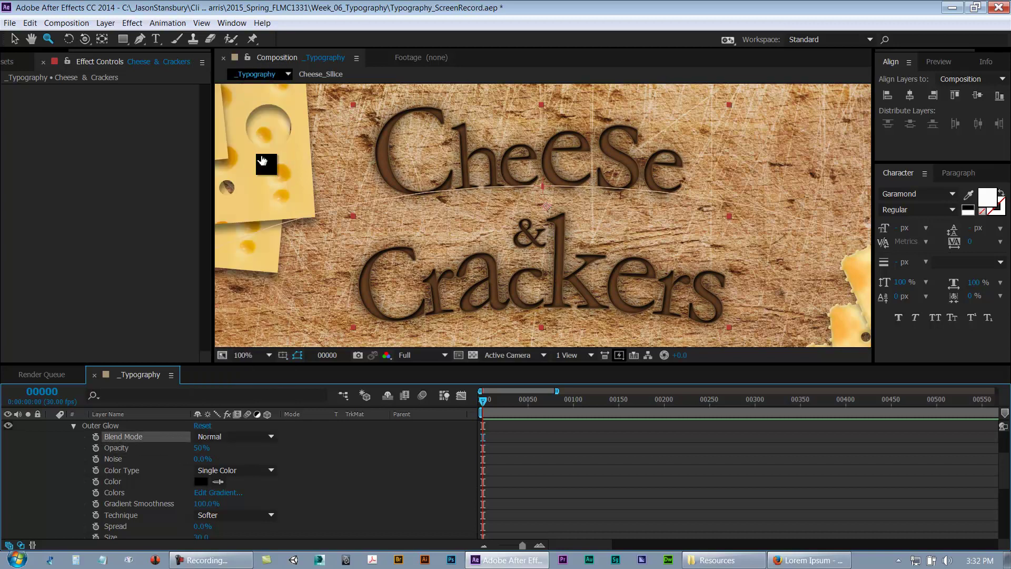
{"action": "left_click_drag", "start_coordinate": [193, 448], "coordinate": [311, 452]}
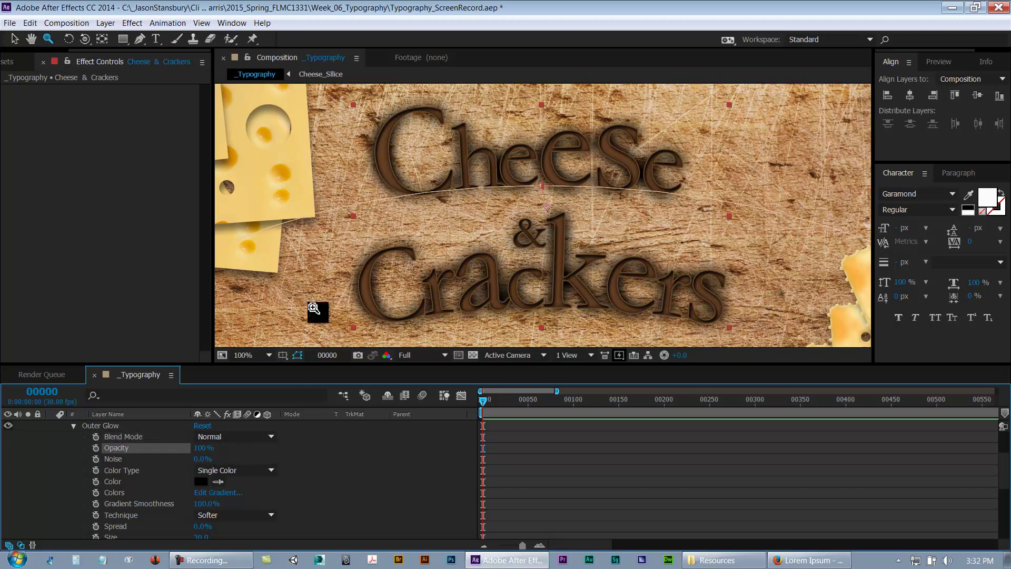
Step: Sample a brown from the wood as the Outer Glow colour with the eyedropper
{"action": "left_click", "coordinate": [200, 482]}
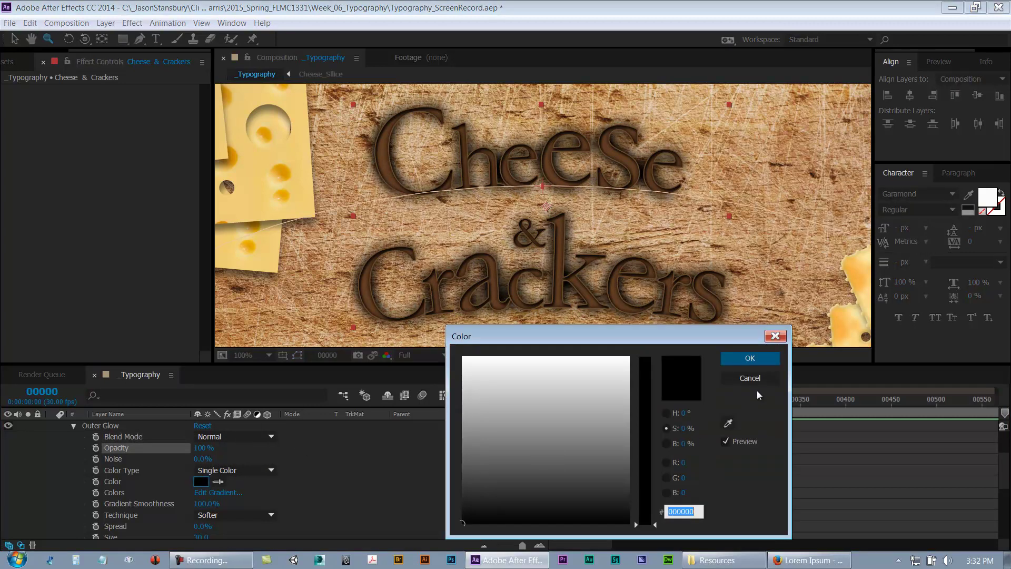
{"action": "left_click", "coordinate": [748, 378]}
{"action": "left_click", "coordinate": [217, 481]}
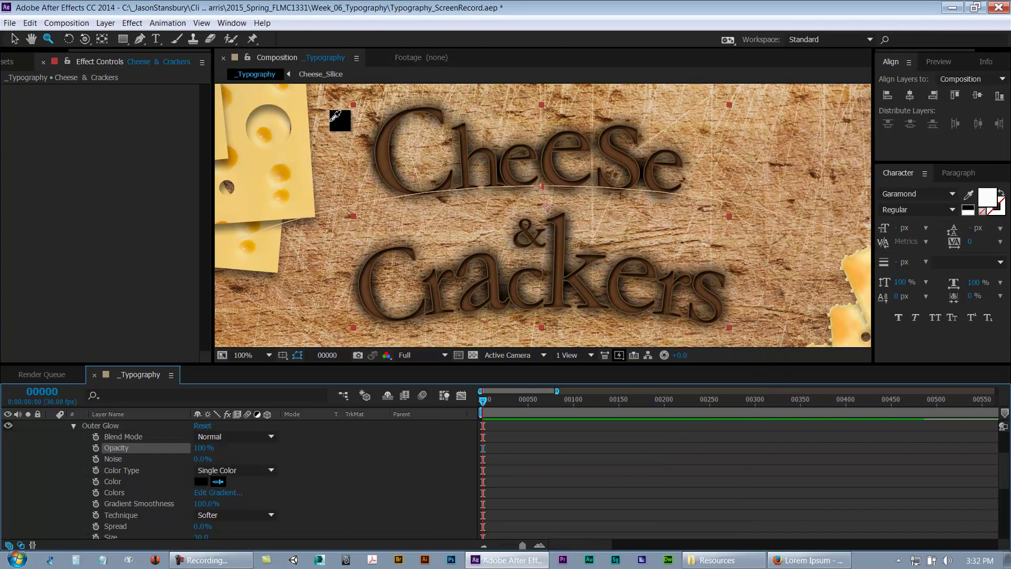
{"action": "left_click", "coordinate": [336, 97]}
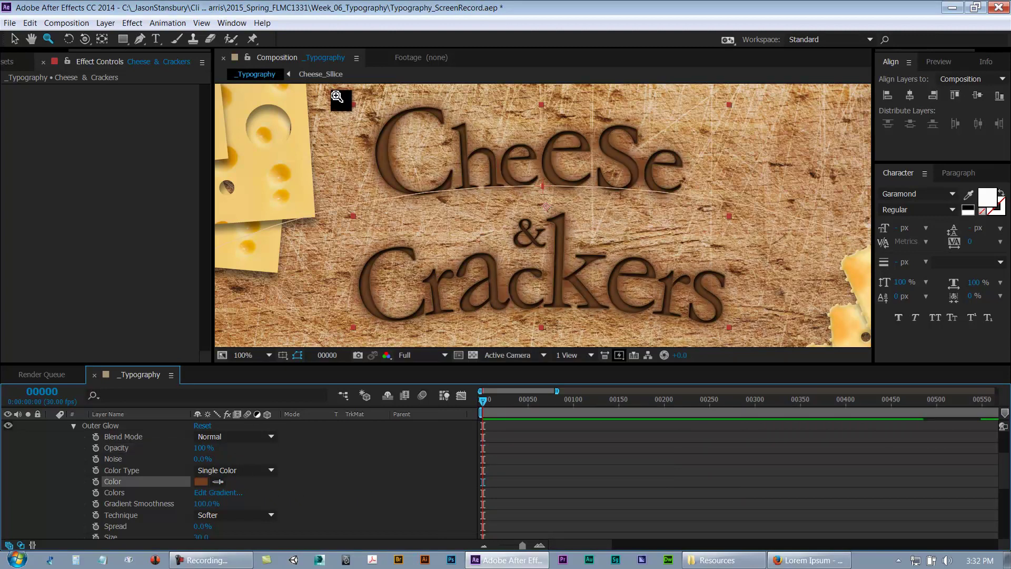
{"action": "left_click", "coordinate": [217, 481]}
{"action": "left_click", "coordinate": [371, 93]}
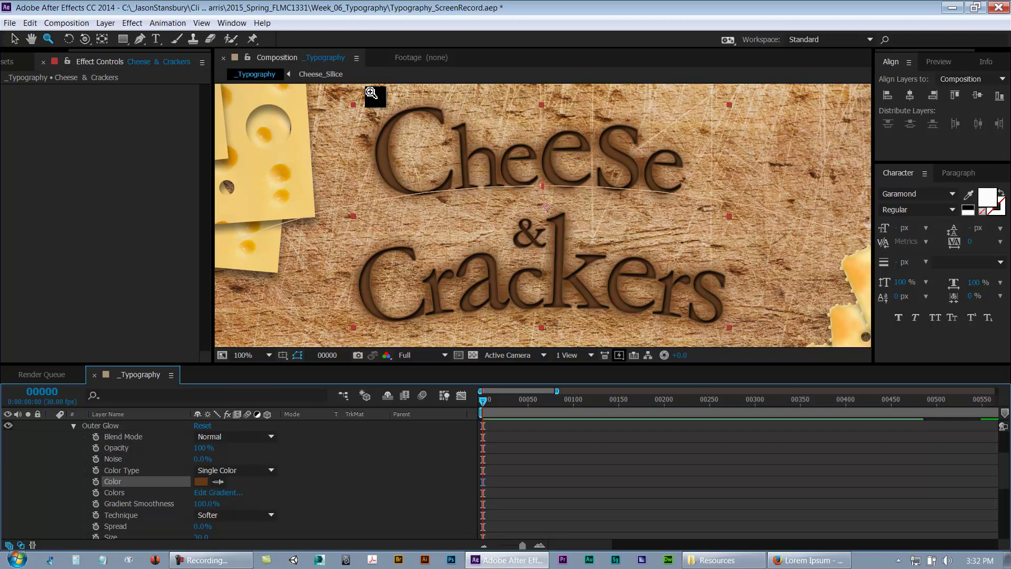
{"action": "left_click", "coordinate": [217, 481]}
{"action": "left_click", "coordinate": [815, 173]}
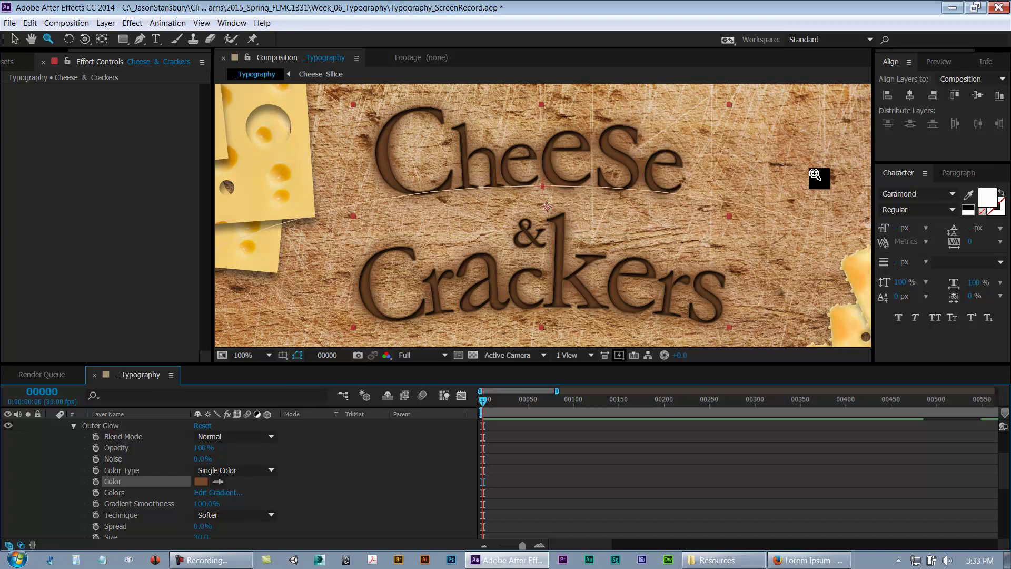
{"action": "left_click", "coordinate": [218, 481]}
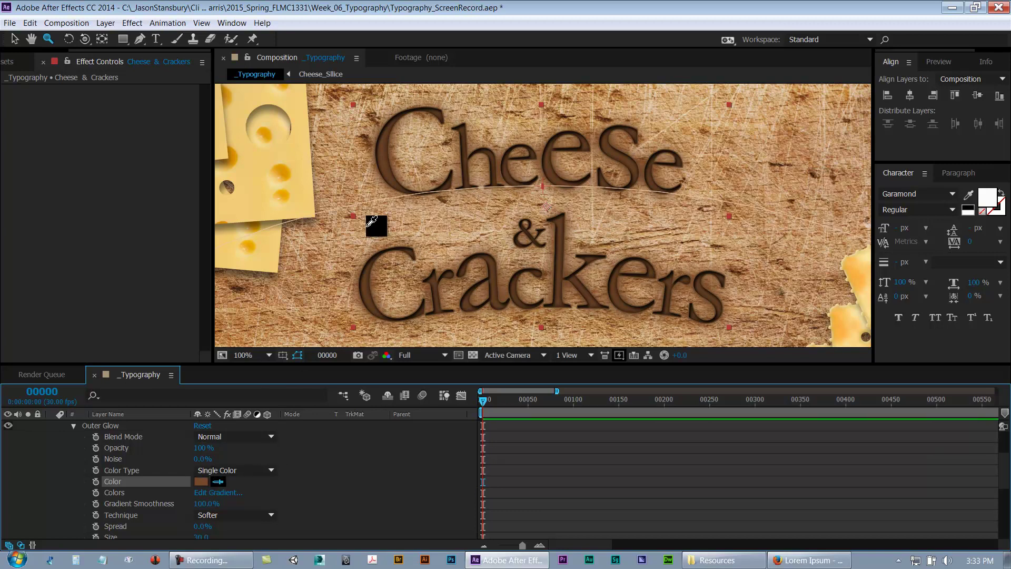
{"action": "left_click", "coordinate": [806, 95]}
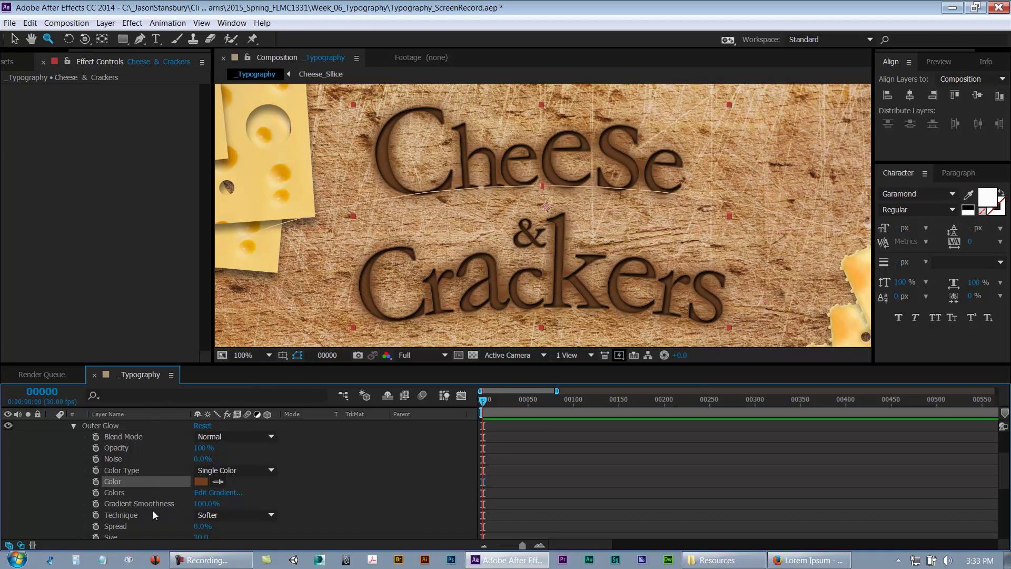
Step: Darken the glow brown to 522D14 in the Color picker
{"action": "left_click", "coordinate": [201, 482]}
{"action": "left_click", "coordinate": [667, 444]}
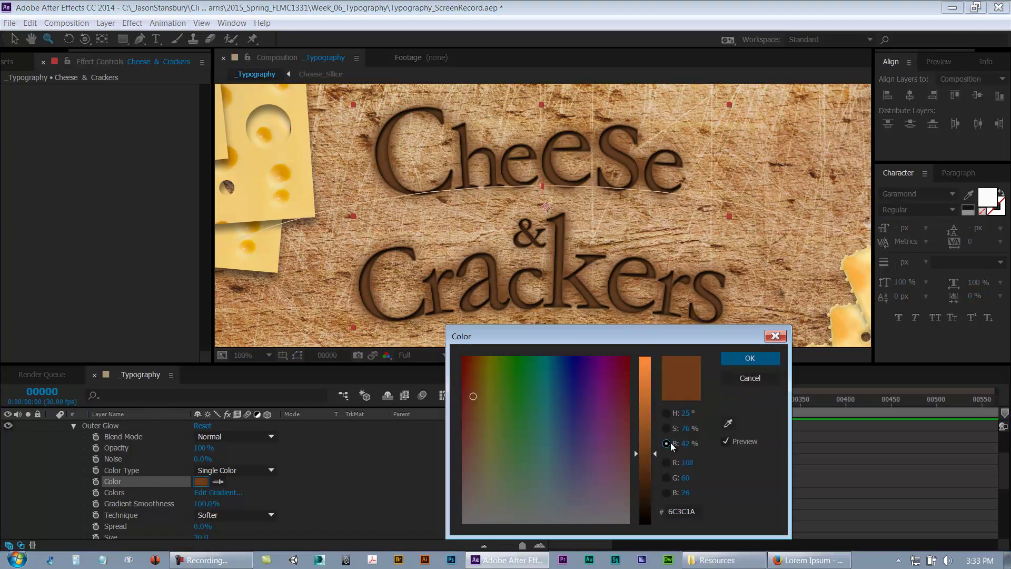
{"action": "left_click_drag", "start_coordinate": [648, 469], "coordinate": [648, 470]}
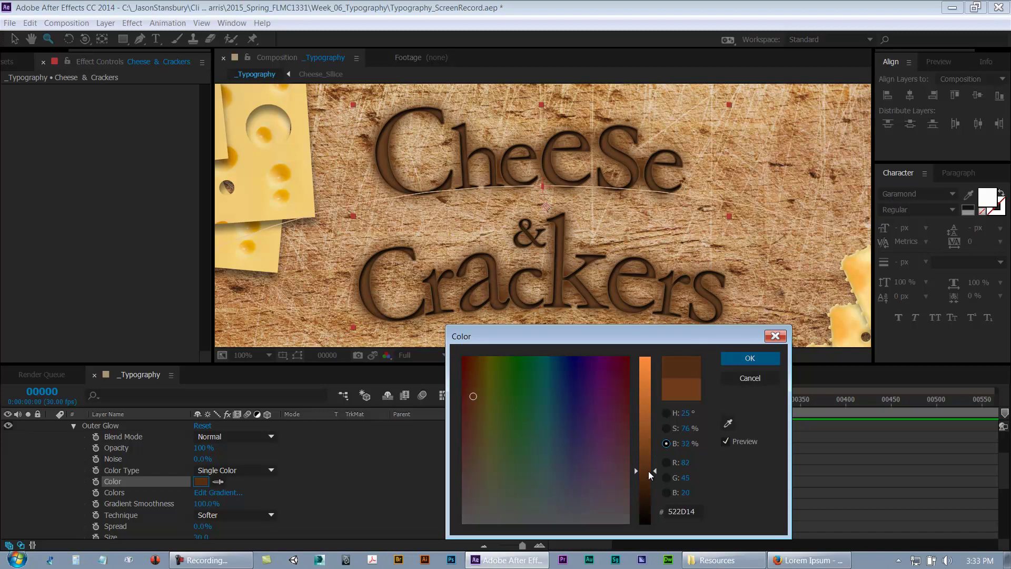
{"action": "left_click", "coordinate": [750, 358]}
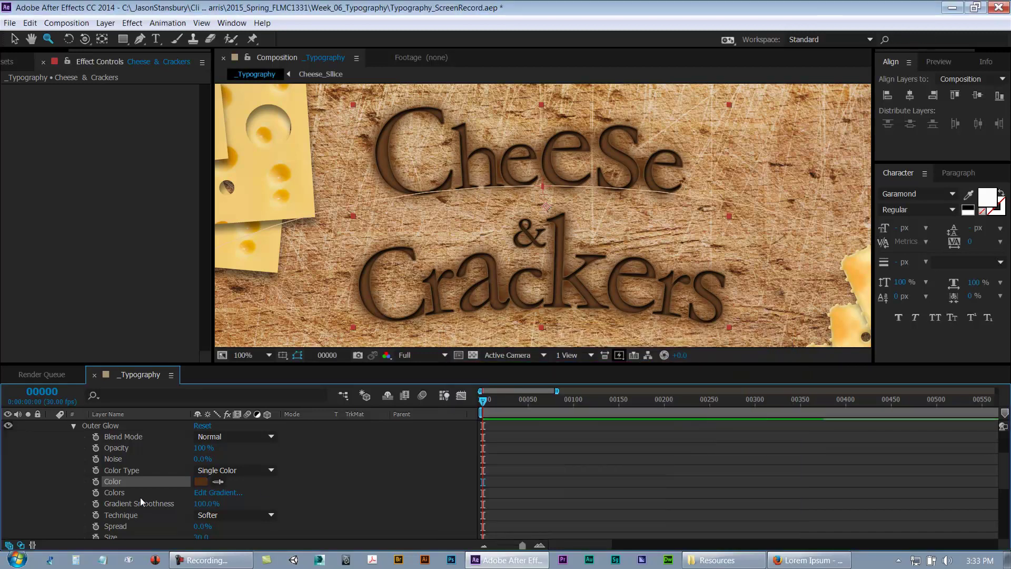
Step: Set the glow's blend mode to Multiply and lower its opacity to about 77%
{"action": "left_click", "coordinate": [204, 444]}
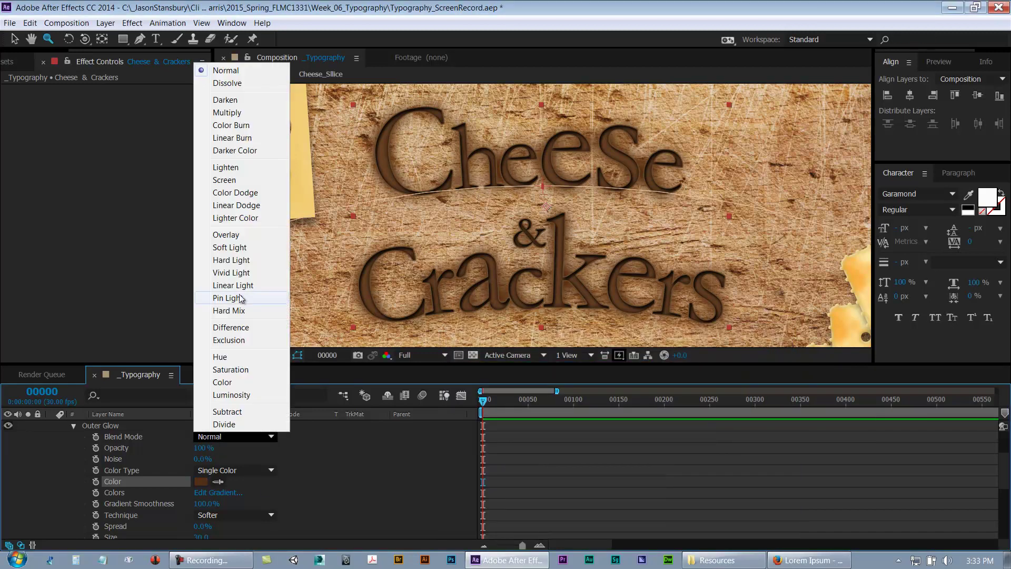
{"action": "left_click", "coordinate": [235, 112]}
{"action": "mouse_move", "coordinate": [203, 448]}
{"action": "left_mouse_down"}
{"action": "mouse_move", "coordinate": [184, 451]}
{"action": "mouse_move", "coordinate": [193, 453]}
{"action": "left_mouse_up"}
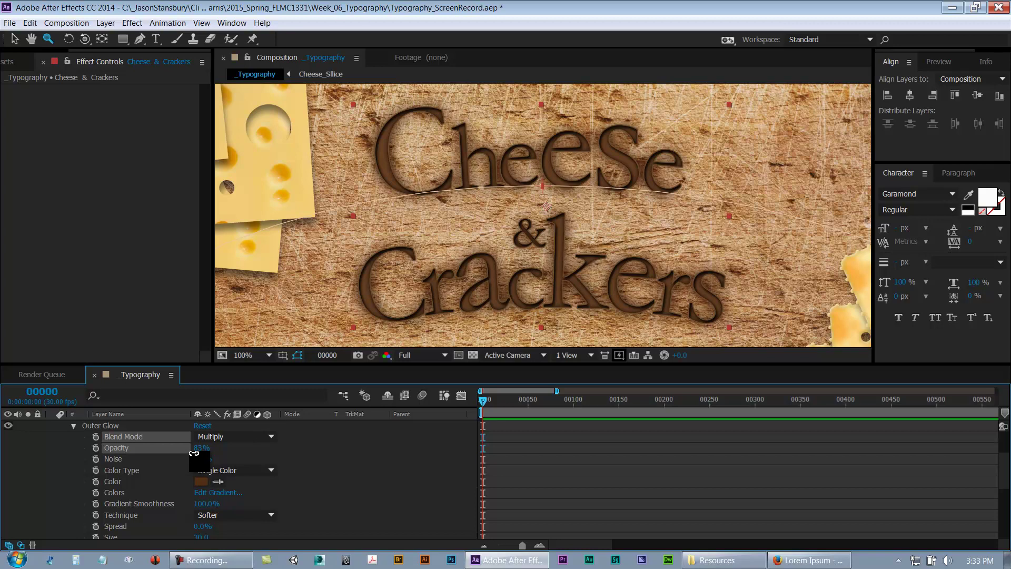
Step: Darken the glow colour further to 2B180A
{"action": "left_click", "coordinate": [206, 481]}
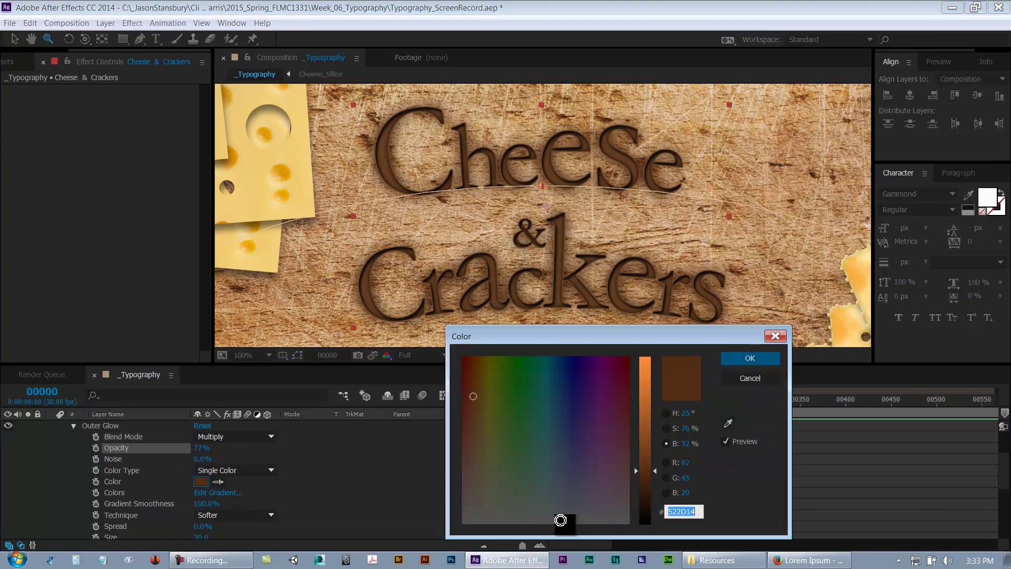
{"action": "left_click", "coordinate": [646, 496]}
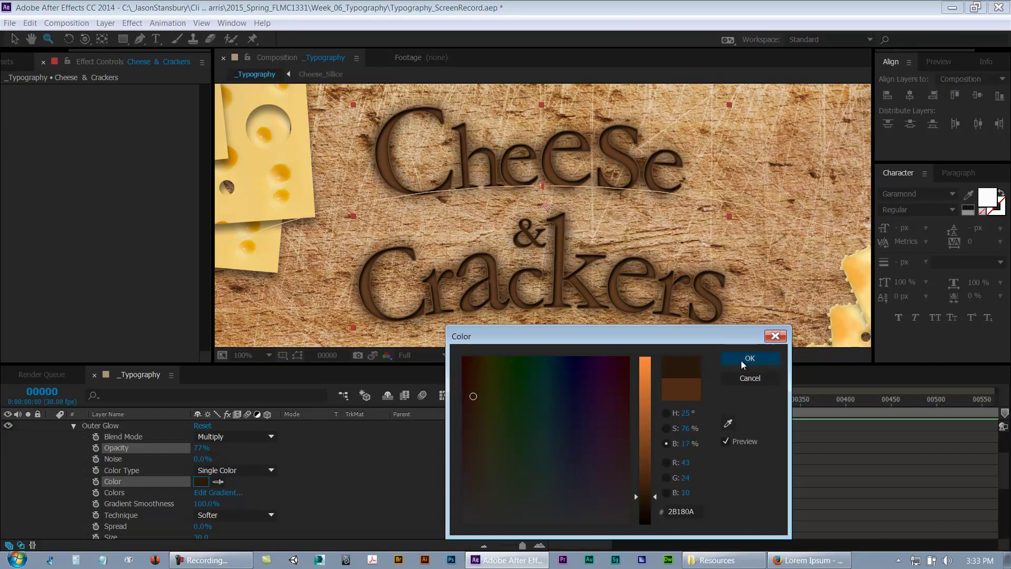
{"action": "left_click", "coordinate": [750, 358]}
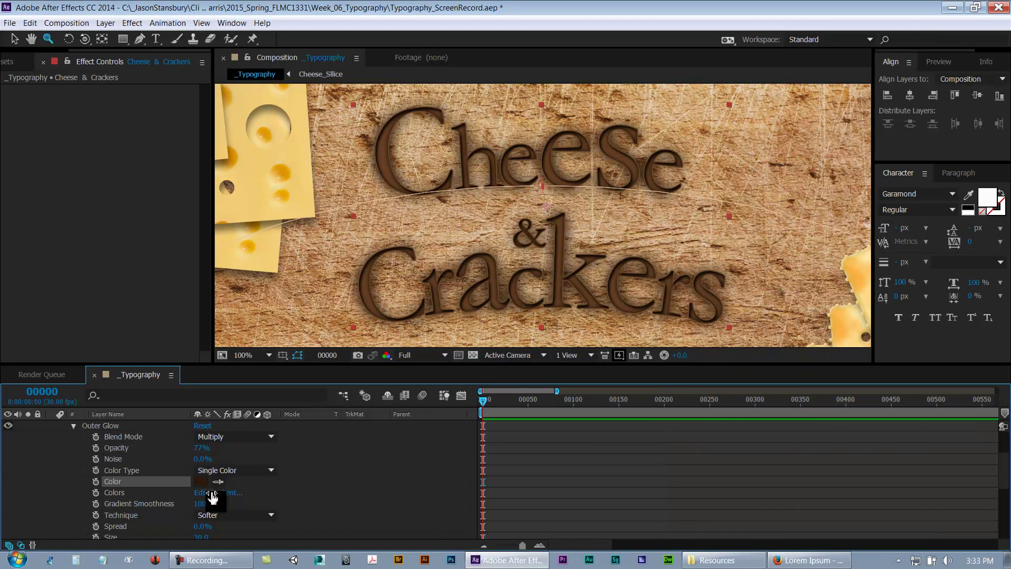
Step: Try Outer Glow noise values of 25%, 50% and 10% while viewing the lettering at 200%
{"action": "left_click", "coordinate": [199, 459]}
{"action": "type", "text": "25"}
{"action": "key", "text": "Return"}
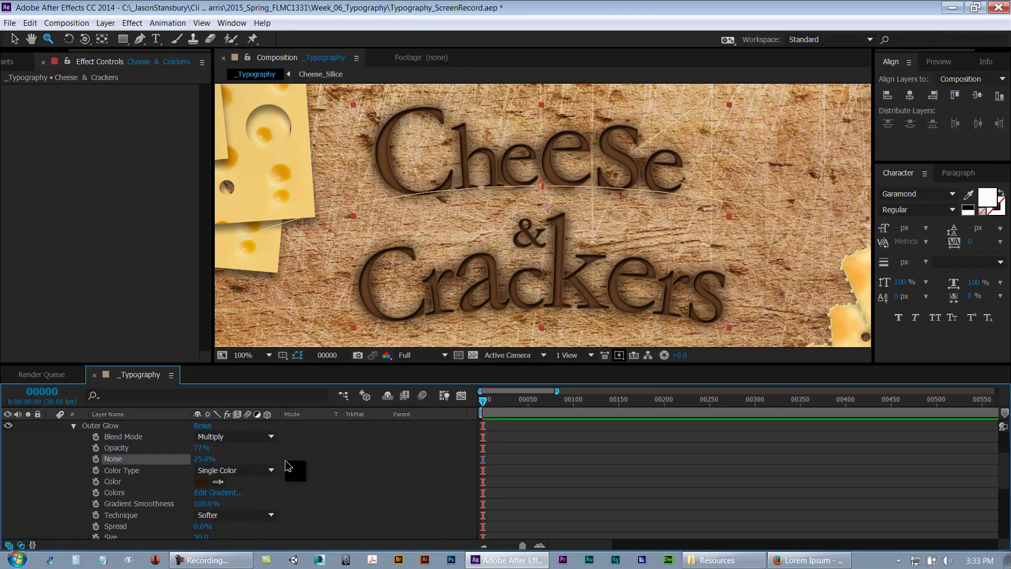
{"action": "key", "text": "."}
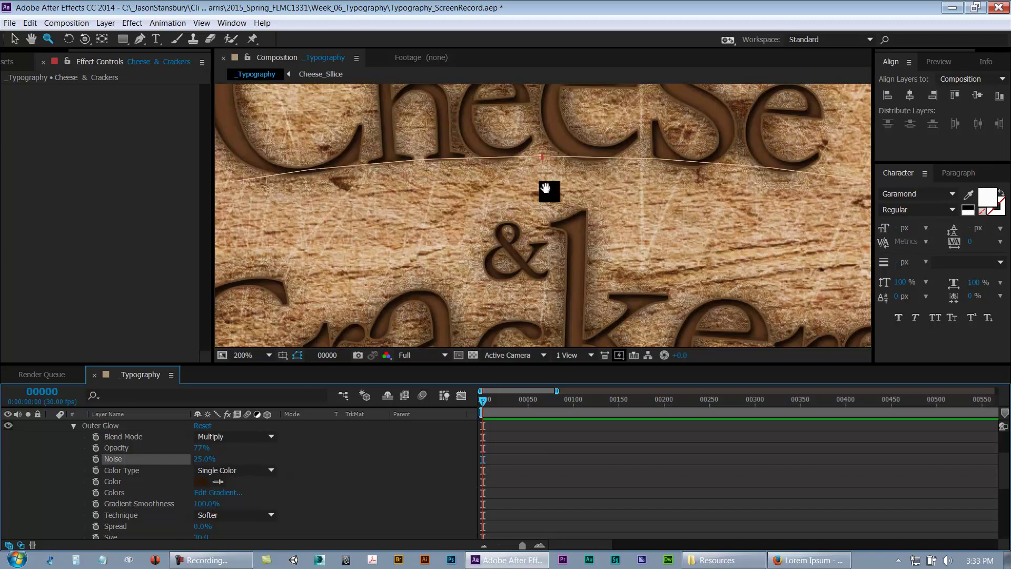
{"action": "left_click_drag", "start_coordinate": [546, 190], "coordinate": [604, 292]}
{"action": "left_click", "coordinate": [201, 456]}
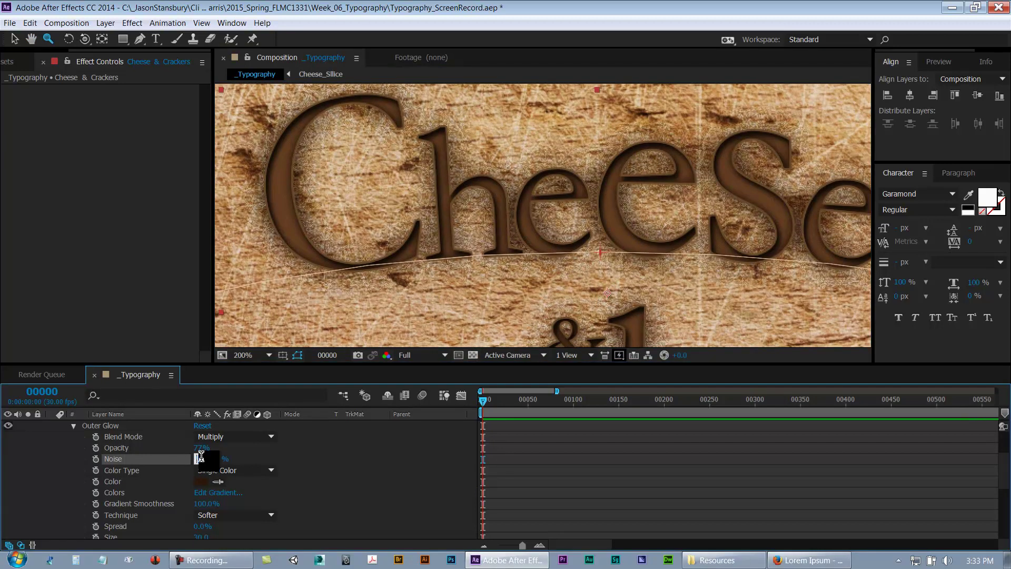
{"action": "type", "text": "50"}
{"action": "key", "text": "Return"}
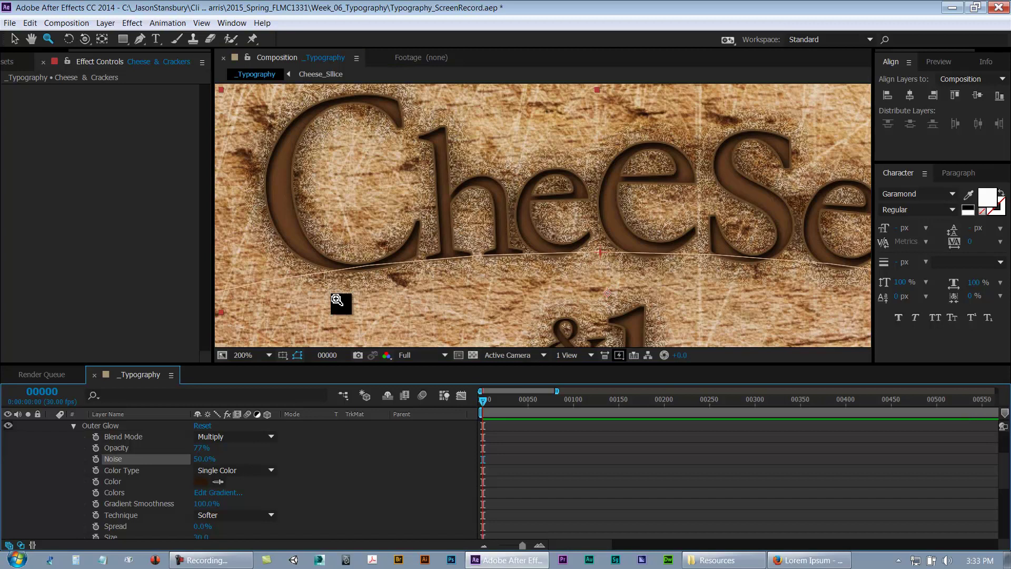
{"action": "left_click", "coordinate": [204, 456]}
{"action": "type", "text": "10"}
{"action": "key", "text": "Return"}
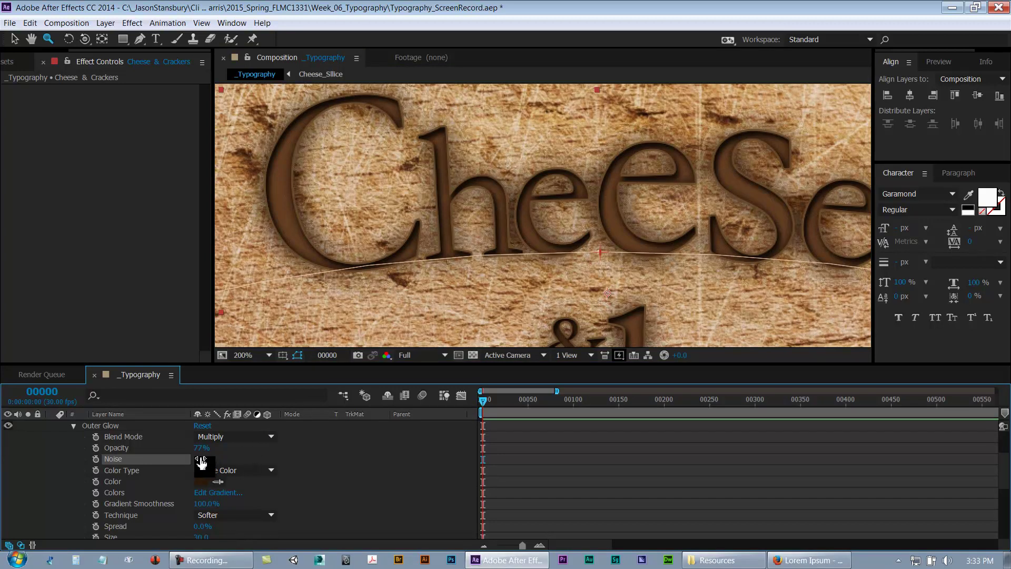
Step: Test glow noise at 15% and 20%, zooming out and back in on the Cheese lettering
{"action": "left_click_drag", "start_coordinate": [201, 462], "coordinate": [323, 394]}
{"action": "key", "text": "comma"}
{"action": "key", "text": "comma"}
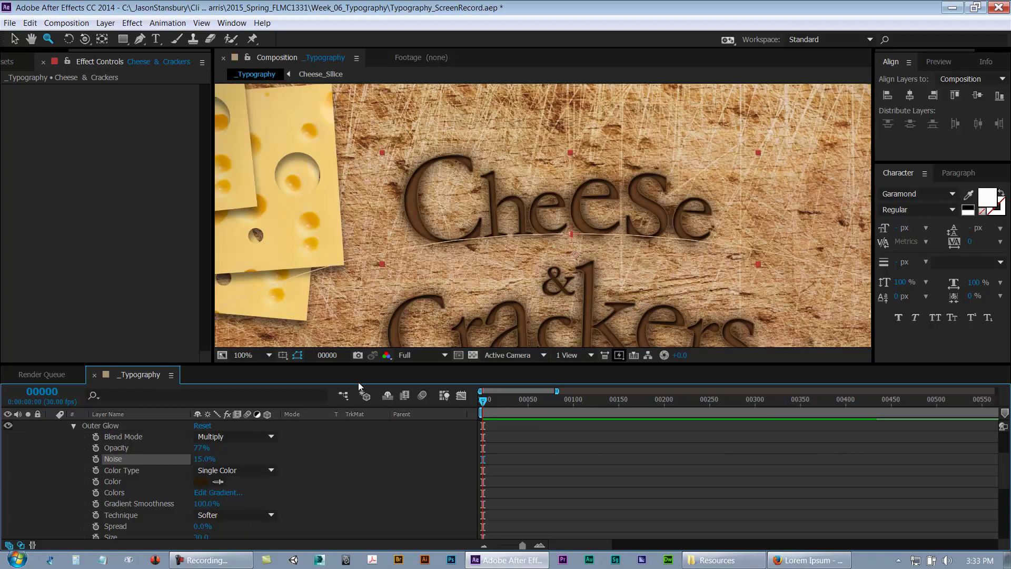
{"action": "left_click", "coordinate": [205, 458]}
{"action": "type", "text": "20"}
{"action": "key", "text": "Return"}
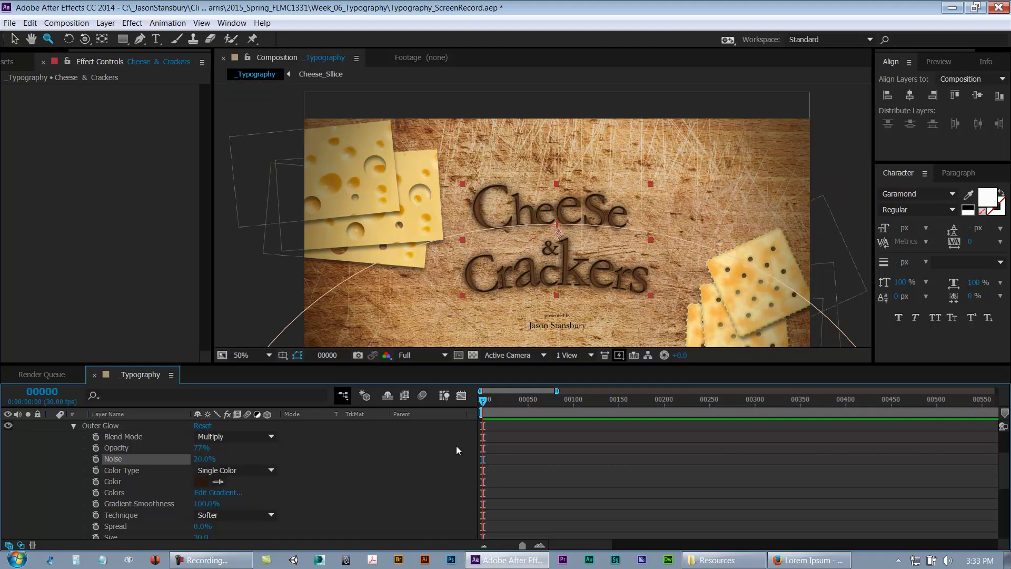
{"action": "key", "text": "period"}
{"action": "key", "text": "period"}
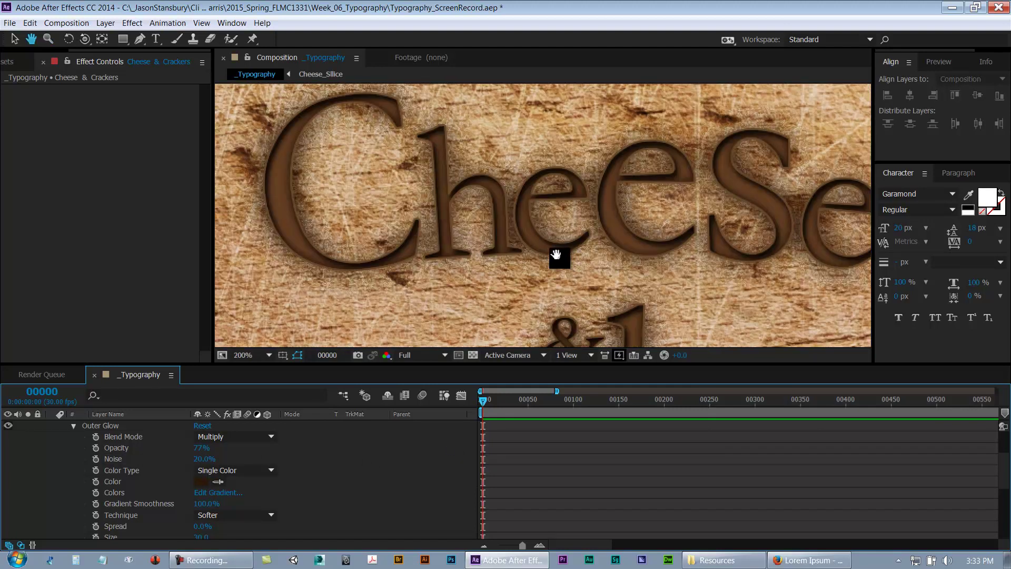
{"action": "left_click_drag", "start_coordinate": [557, 255], "coordinate": [567, 239]}
Step: Settle the glow noise at 15%, collapse Outer Glow, and frame the whole title
{"action": "left_click", "coordinate": [204, 458]}
{"action": "type", "text": "15"}
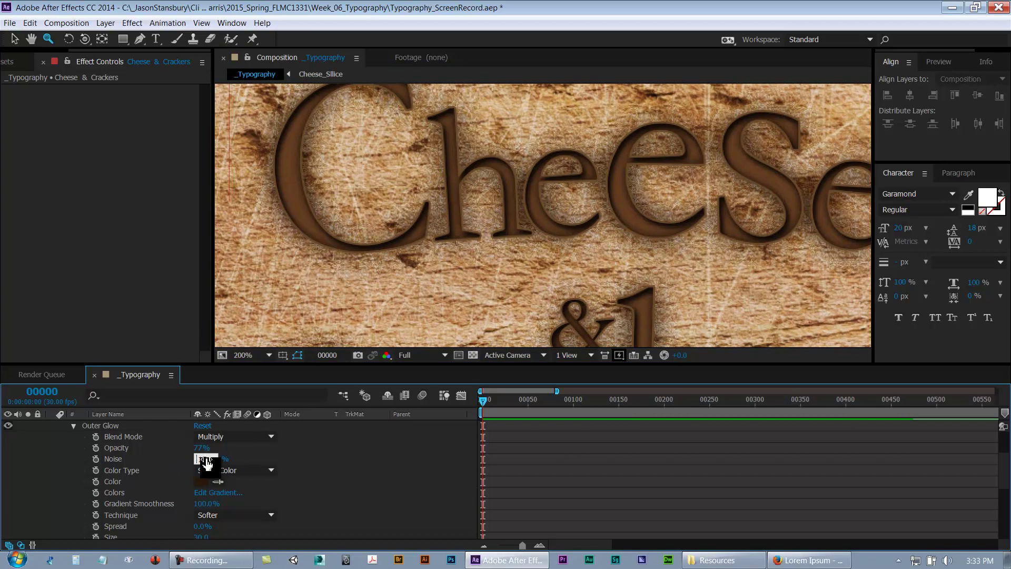
{"action": "key", "text": "Return"}
{"action": "scroll", "coordinate": [84, 442], "scroll_direction": "up", "scroll_amount": 3}
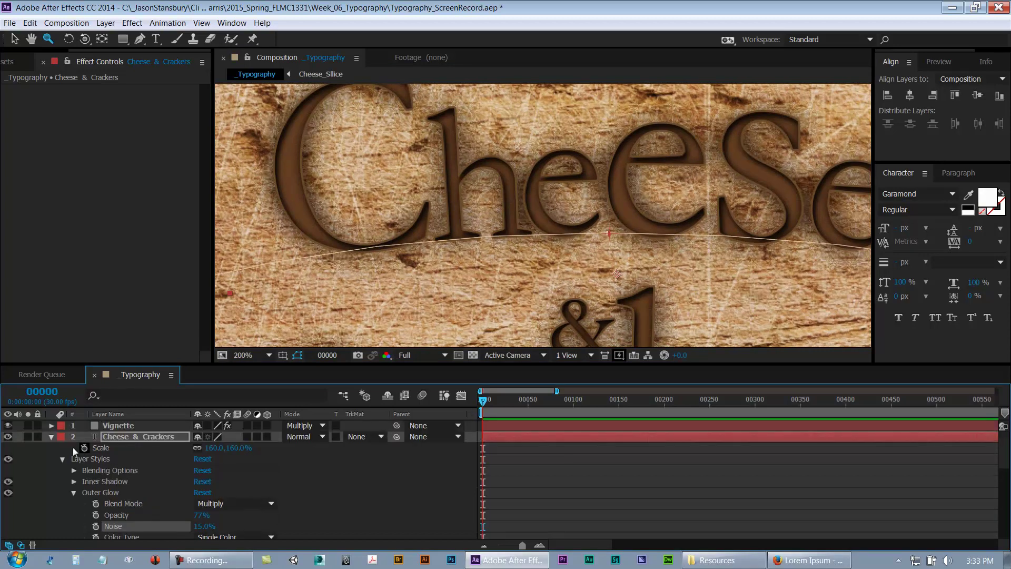
{"action": "left_click", "coordinate": [73, 492]}
{"action": "scroll", "coordinate": [531, 251], "scroll_direction": "down", "scroll_amount": 1}
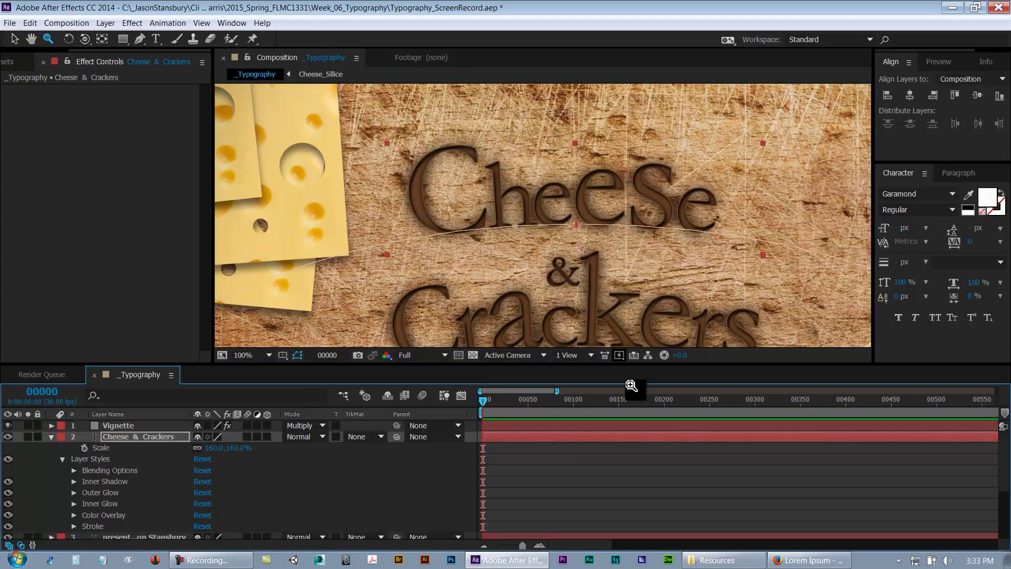
{"action": "left_click_drag", "start_coordinate": [591, 198], "coordinate": [583, 215]}
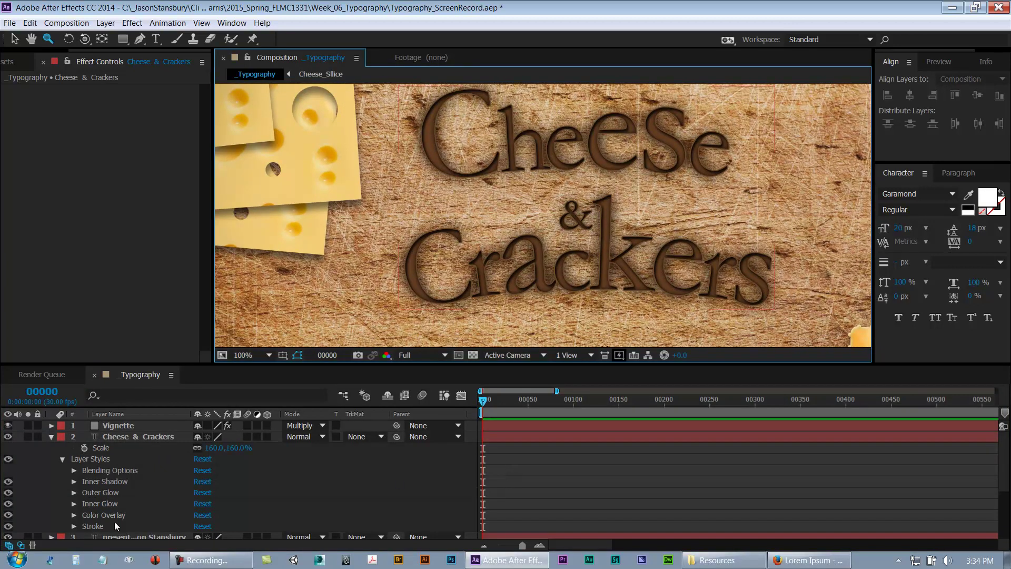
Step: Save the project and select the Cheese & Crackers layer
{"action": "left_click", "coordinate": [52, 437]}
{"action": "key", "text": "ctrl+s"}
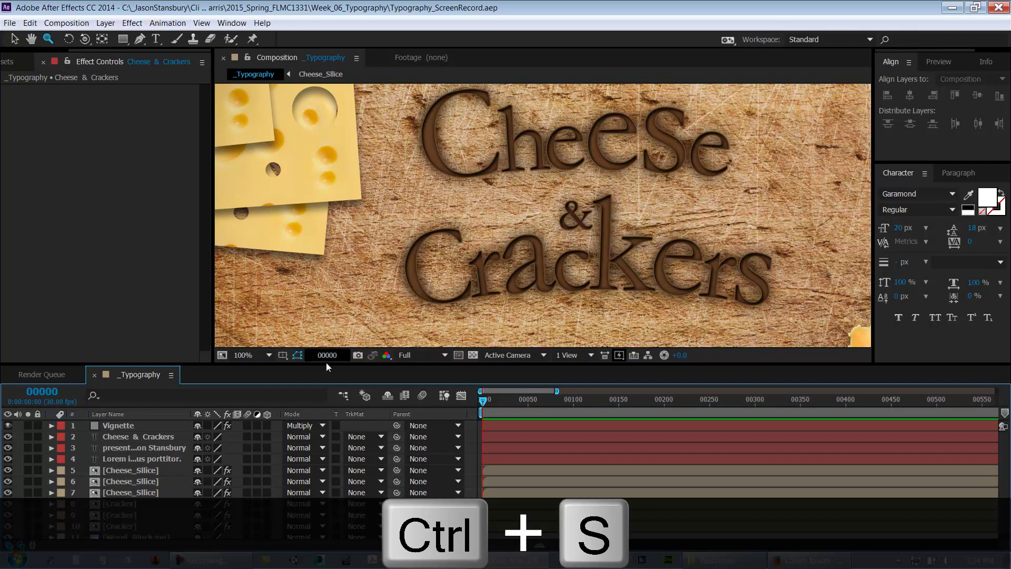
{"action": "left_click", "coordinate": [126, 437]}
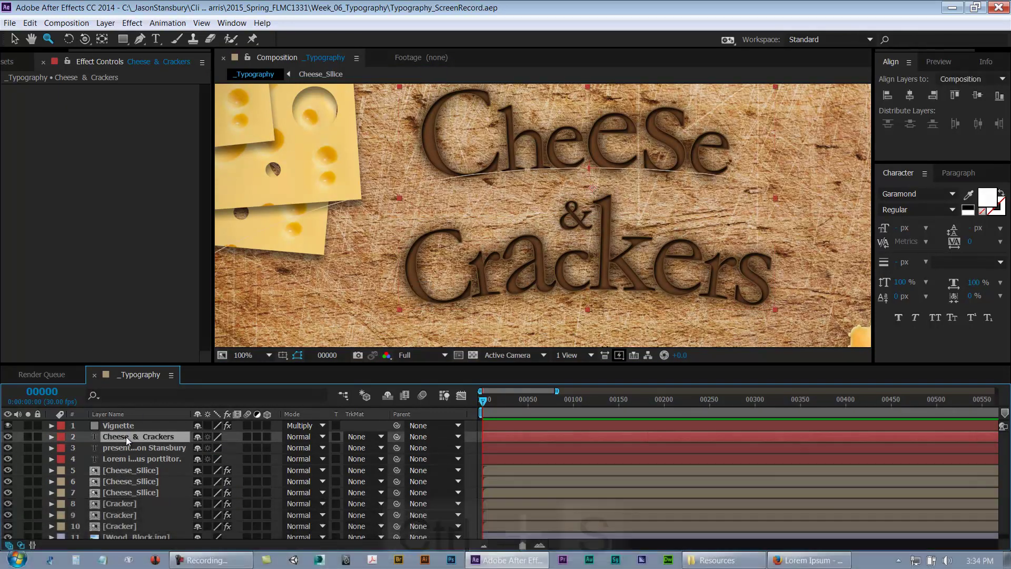
Step: Expand the title's Layer Styles and select Color Overlay
{"action": "left_click", "coordinate": [51, 437]}
{"action": "left_click", "coordinate": [63, 459]}
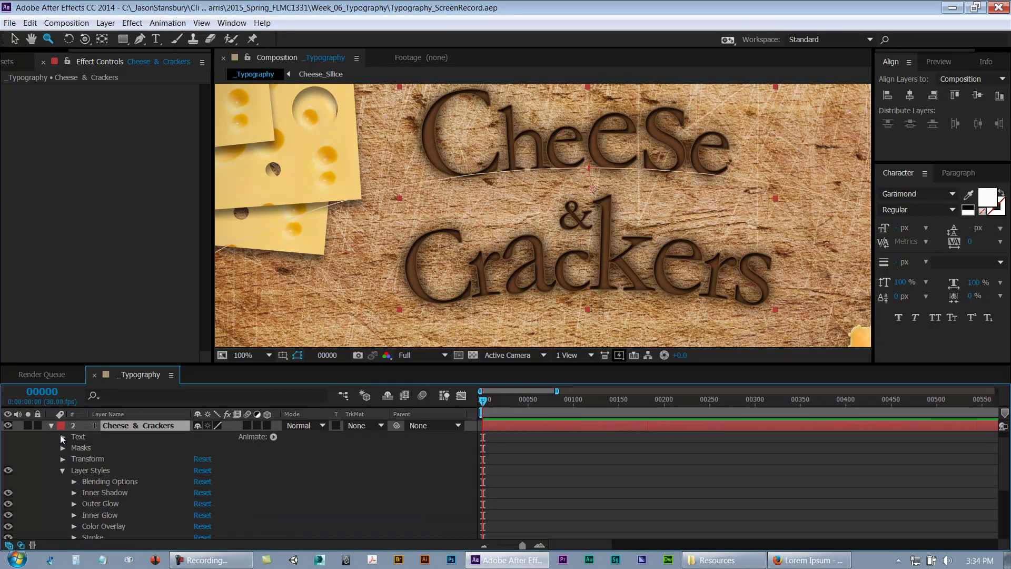
{"action": "left_click", "coordinate": [62, 470]}
{"action": "left_click", "coordinate": [63, 437]}
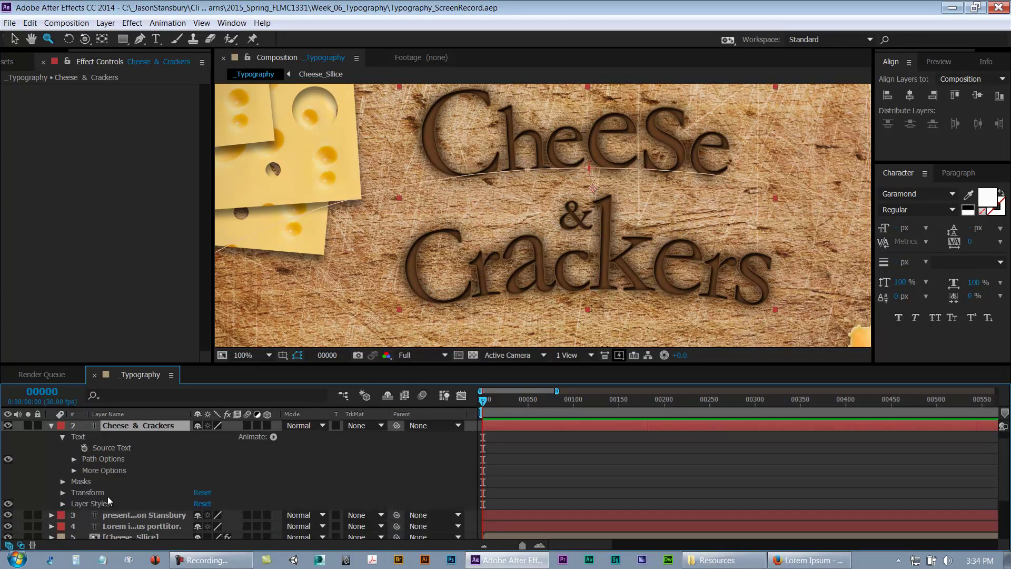
{"action": "left_click", "coordinate": [63, 437]}
{"action": "left_click", "coordinate": [62, 470]}
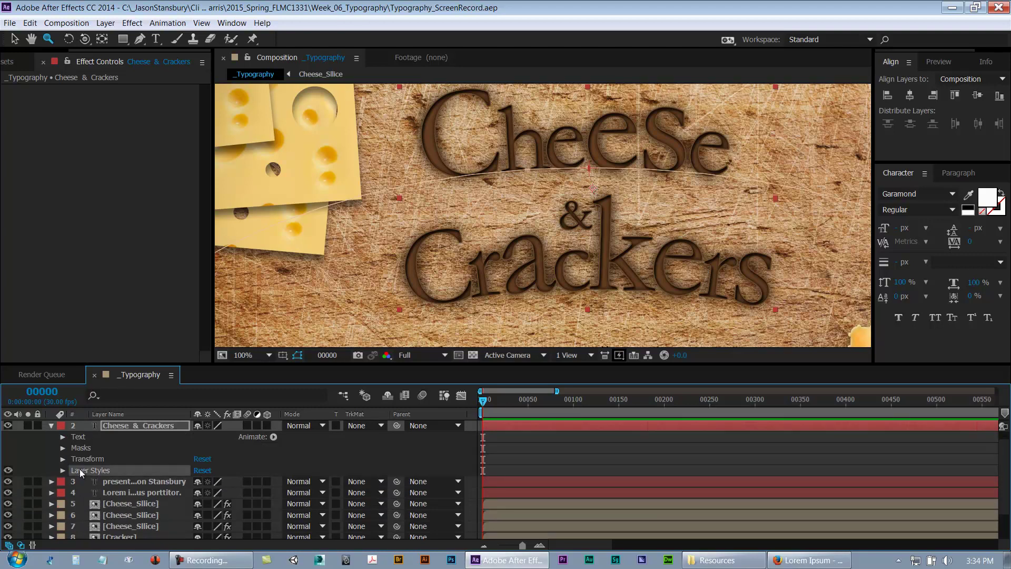
{"action": "left_click", "coordinate": [94, 533]}
{"action": "left_click", "coordinate": [100, 520]}
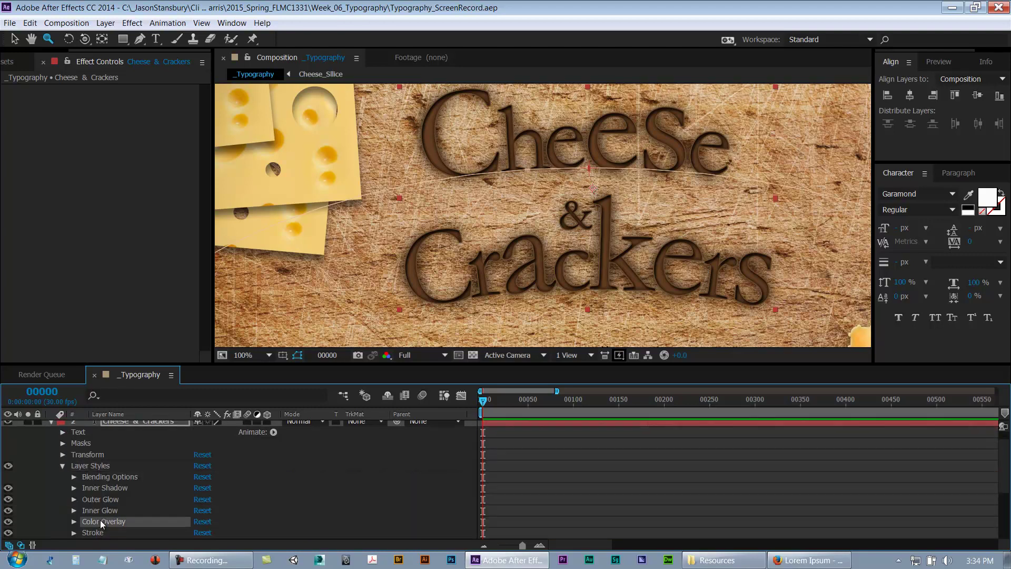
Step: Change the Color Overlay to dark brown 492615 sampled from the lettering
{"action": "double_click", "coordinate": [100, 520]}
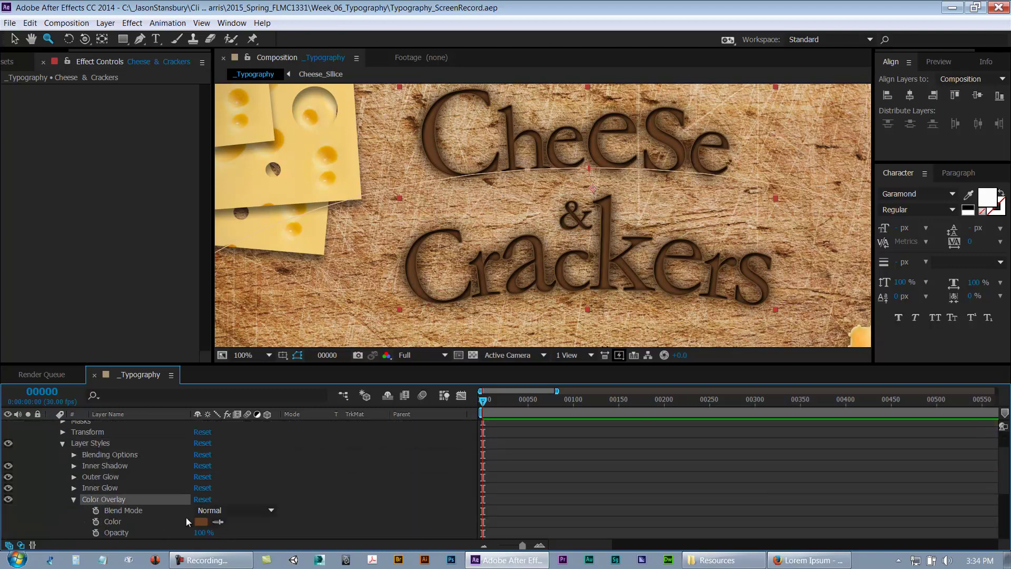
{"action": "left_click", "coordinate": [202, 521]}
{"action": "mouse_move", "coordinate": [649, 436]}
{"action": "left_mouse_down"}
{"action": "mouse_move", "coordinate": [646, 409]}
{"action": "mouse_move", "coordinate": [644, 432]}
{"action": "left_mouse_up"}
{"action": "left_click", "coordinate": [728, 423]}
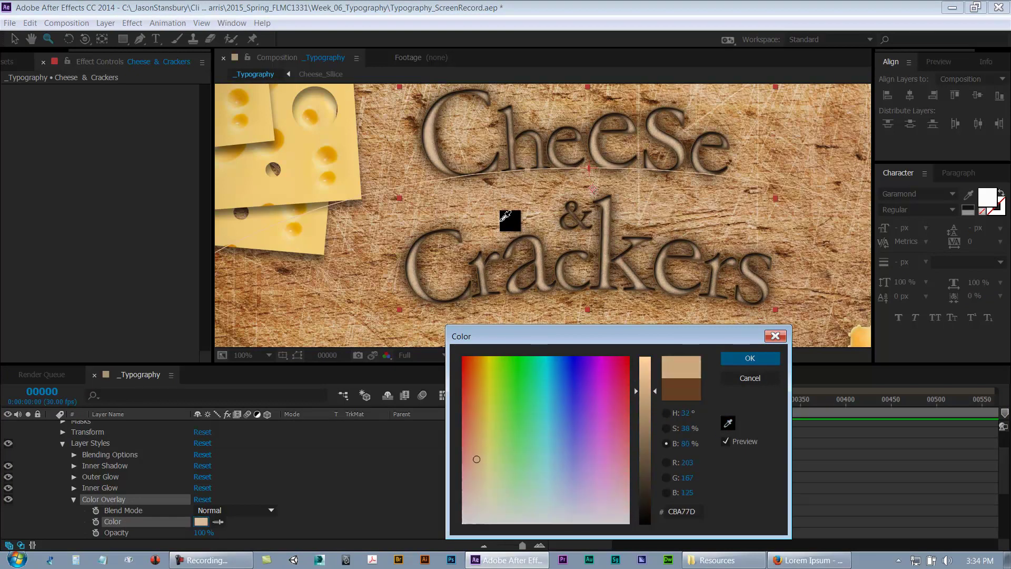
{"action": "left_click", "coordinate": [491, 174]}
{"action": "left_click", "coordinate": [758, 358]}
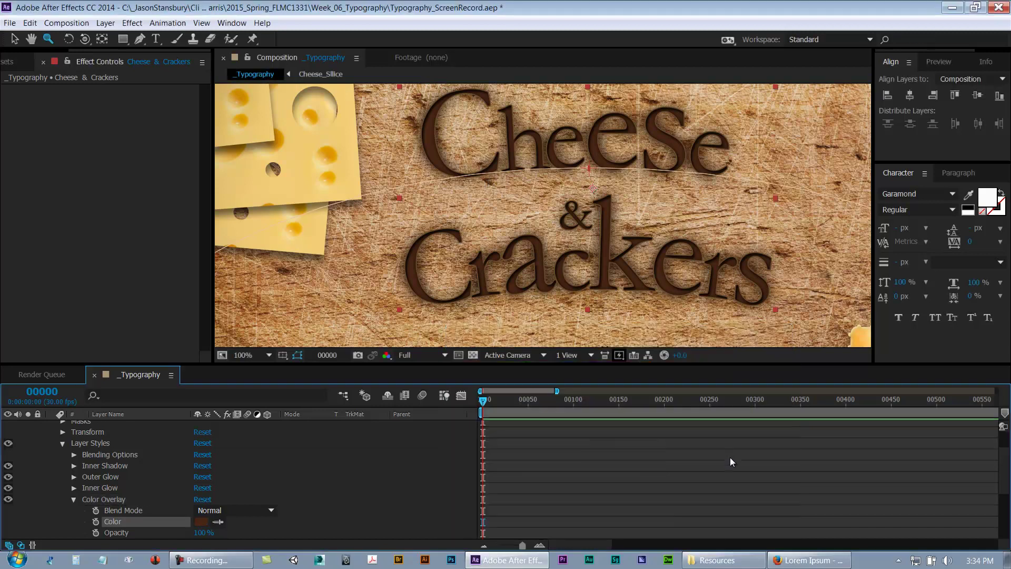
Step: Collapse Color Overlay, the layer styles list and the Cheese & Crackers layer
{"action": "left_click", "coordinate": [75, 499]}
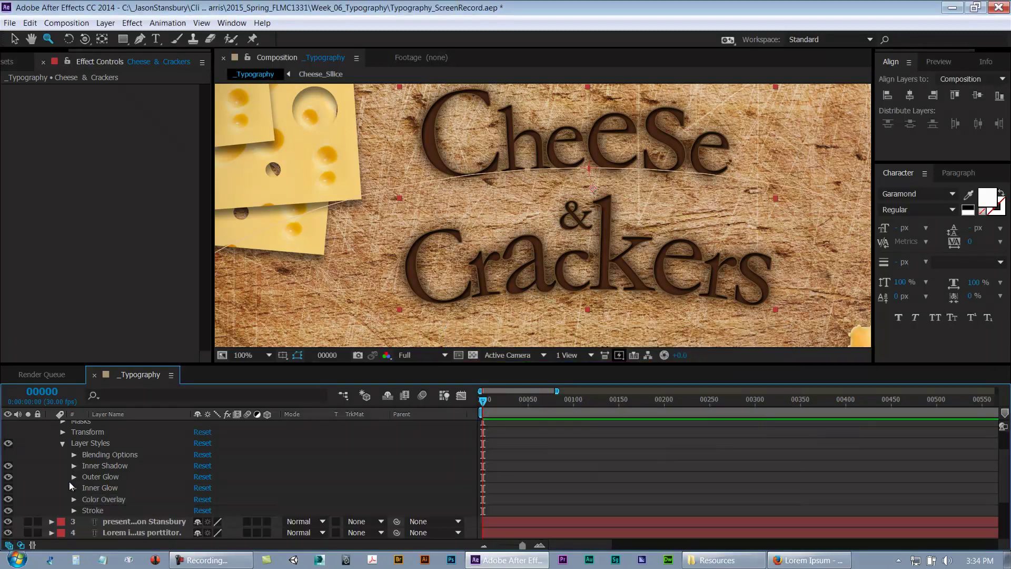
{"action": "left_click", "coordinate": [61, 443]}
{"action": "scroll", "coordinate": [48, 438], "scroll_direction": "up", "scroll_amount": 2}
{"action": "left_click", "coordinate": [51, 436]}
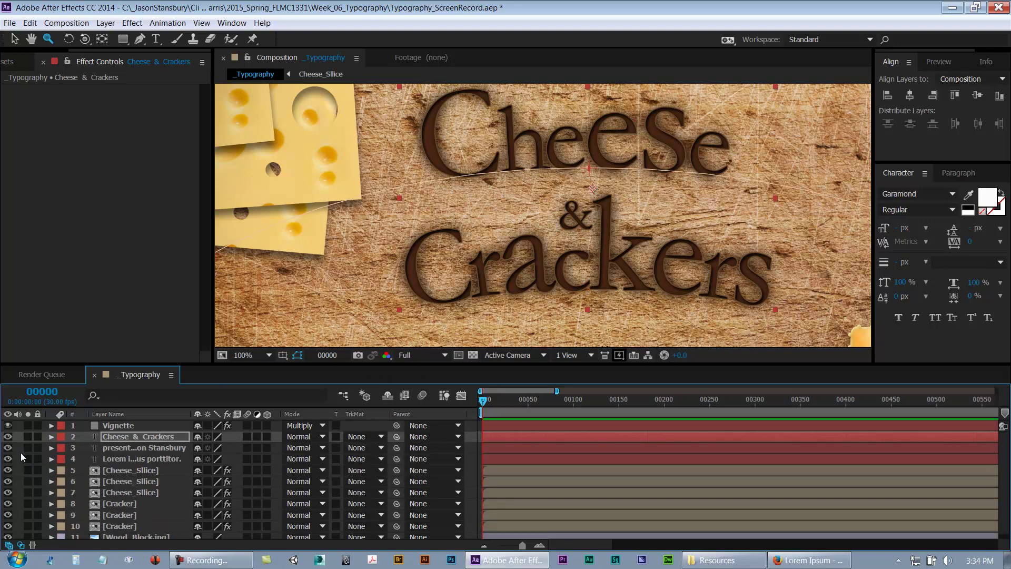
Step: Zoom in and pan across the title to inspect it, save, then zoom back out to 50%
{"action": "left_click", "coordinate": [639, 159], "text": "alt"}
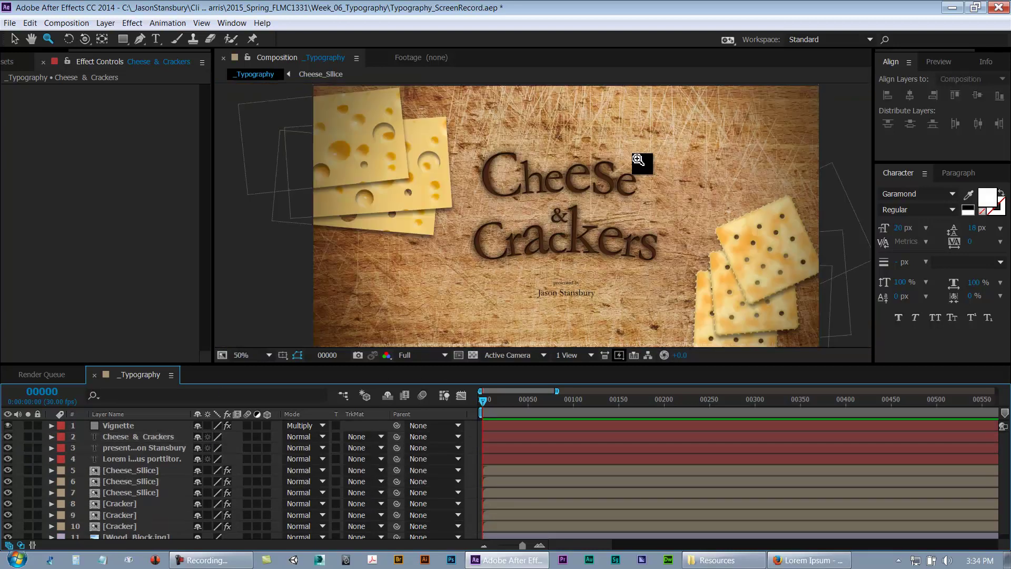
{"action": "left_click", "coordinate": [711, 244]}
{"action": "key", "text": "h"}
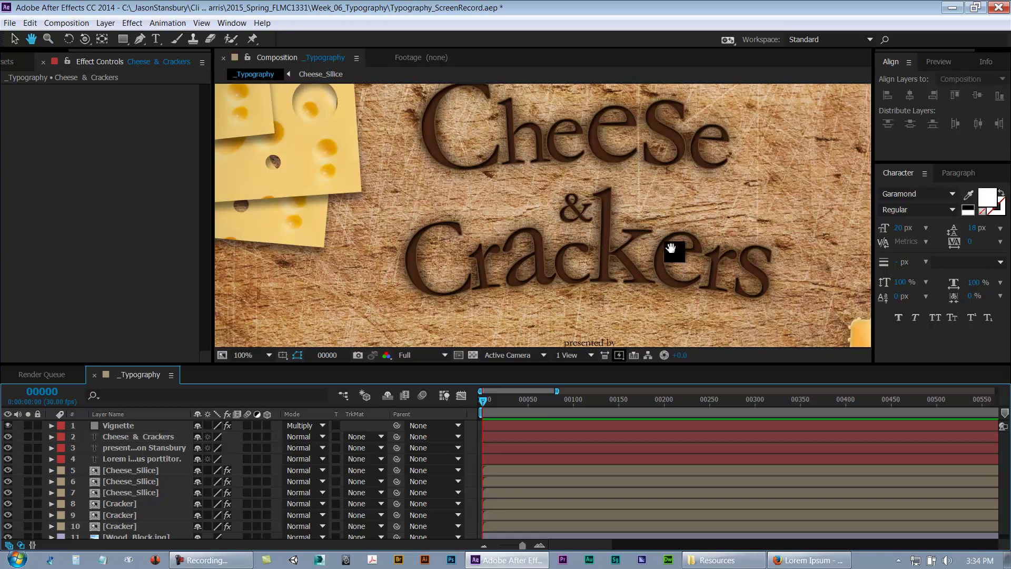
{"action": "left_click_drag", "start_coordinate": [677, 266], "coordinate": [671, 199]}
{"action": "key", "text": "z"}
{"action": "key", "text": "ctrl+s"}
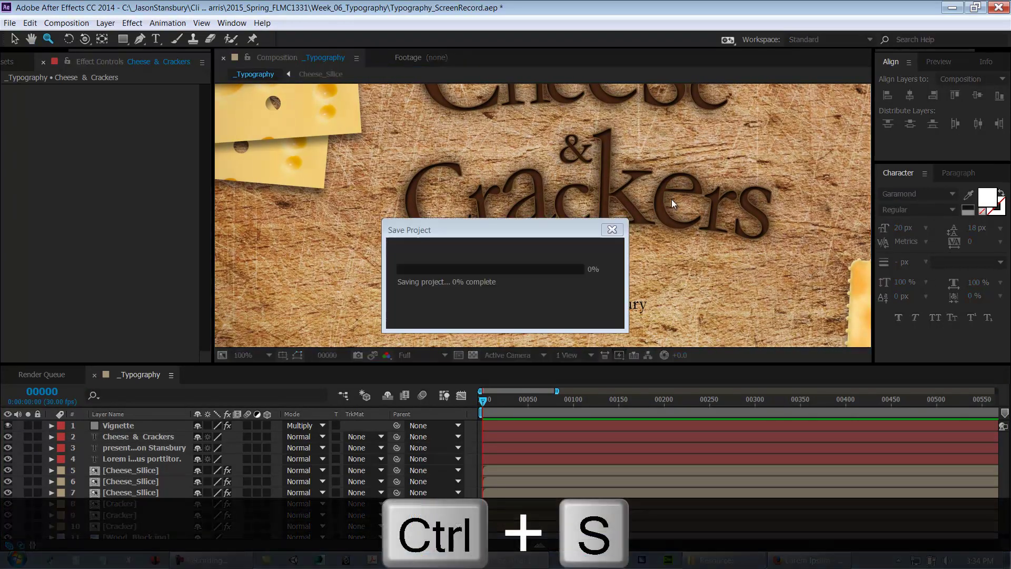
{"action": "left_click", "coordinate": [577, 345], "text": "alt"}
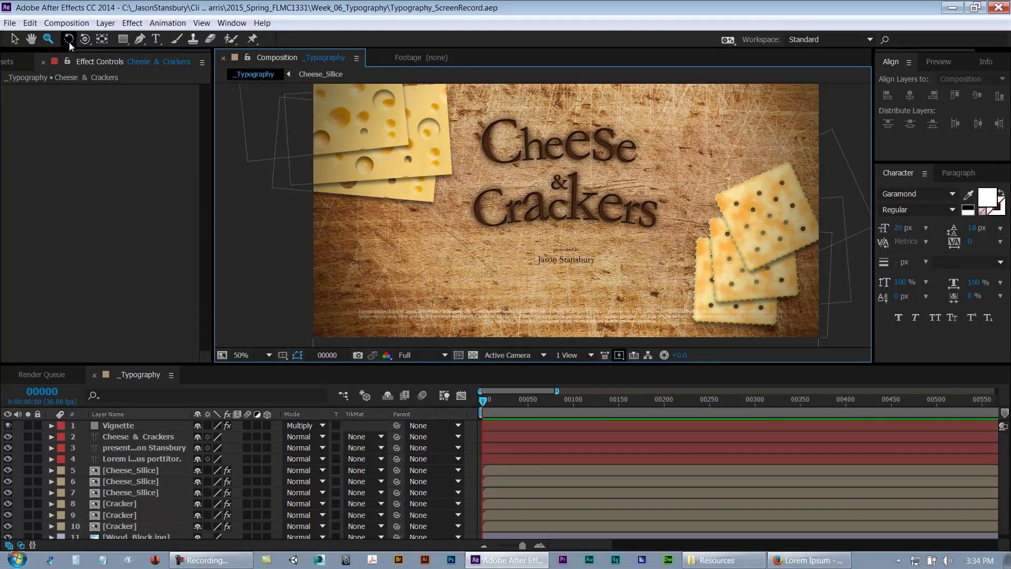
Step: Bring the Project item list into view, collapse the Solids folder, and save
{"action": "left_click_drag", "start_coordinate": [90, 52], "coordinate": [5, 47]}
{"action": "left_click", "coordinate": [24, 61]}
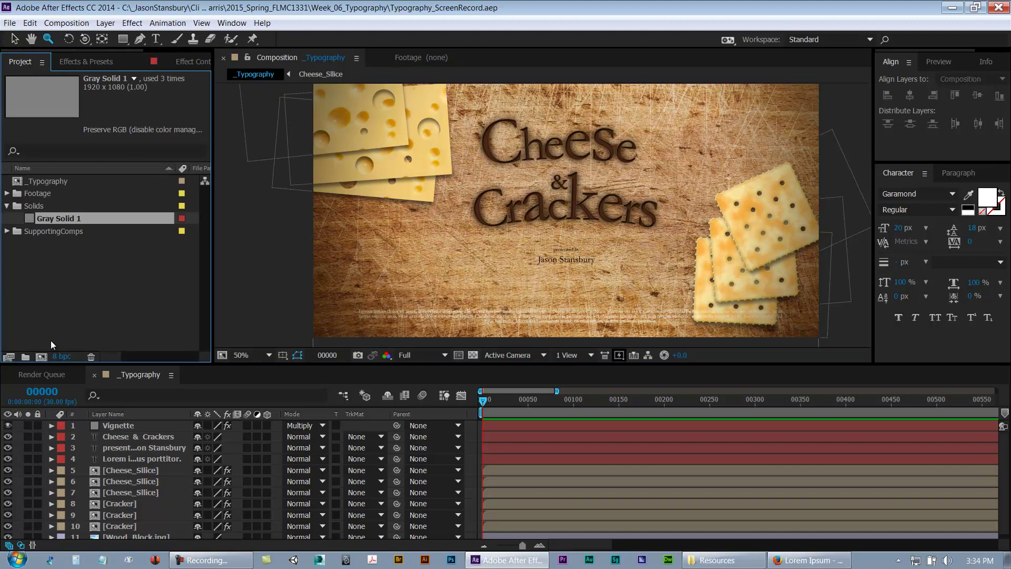
{"action": "left_click", "coordinate": [7, 206]}
{"action": "left_click", "coordinate": [79, 286]}
{"action": "key", "text": "ctrl+s"}
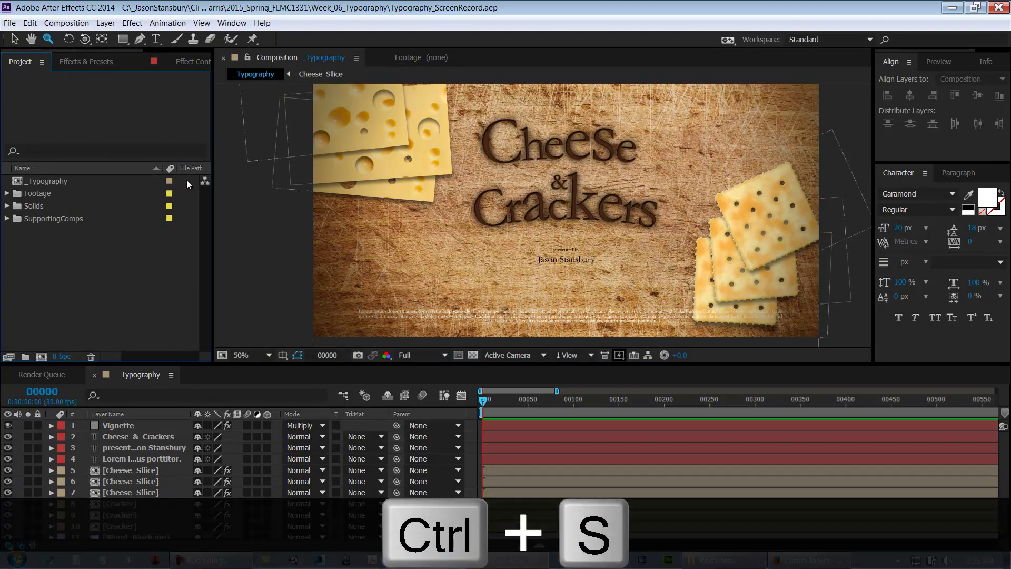
Step: Fit the composition to the viewer, maximize then restore the viewer, saving again
{"action": "left_click", "coordinate": [254, 353]}
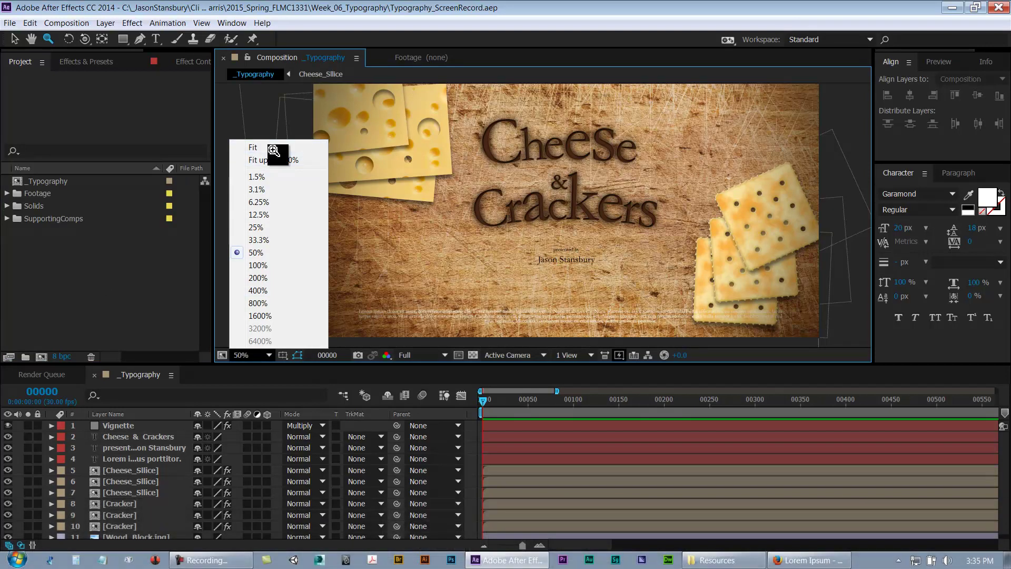
{"action": "left_click", "coordinate": [273, 150]}
{"action": "key", "text": "grave"}
{"action": "key", "text": "v"}
{"action": "key", "text": "ctrl+s"}
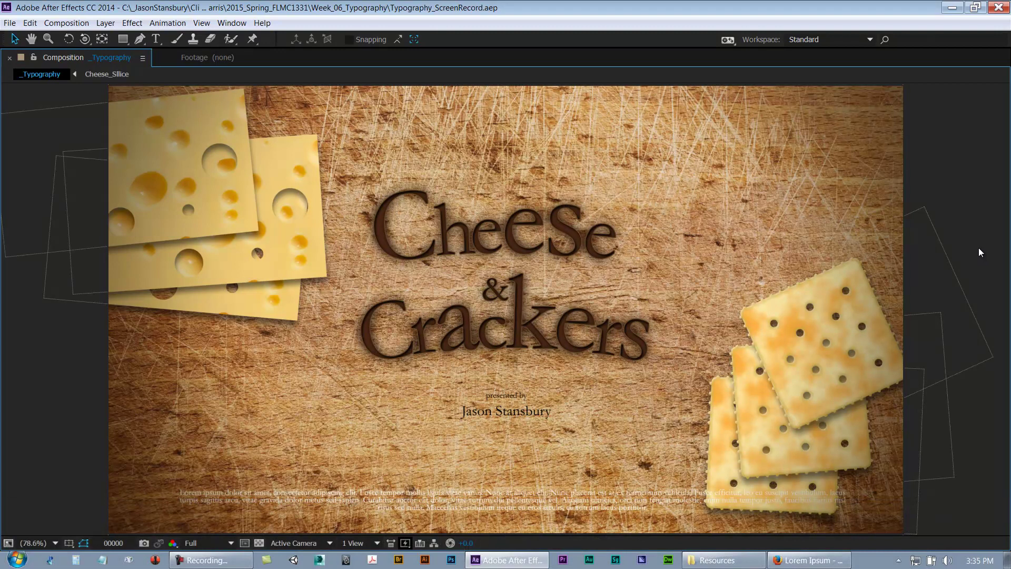
{"action": "key", "text": "grave"}
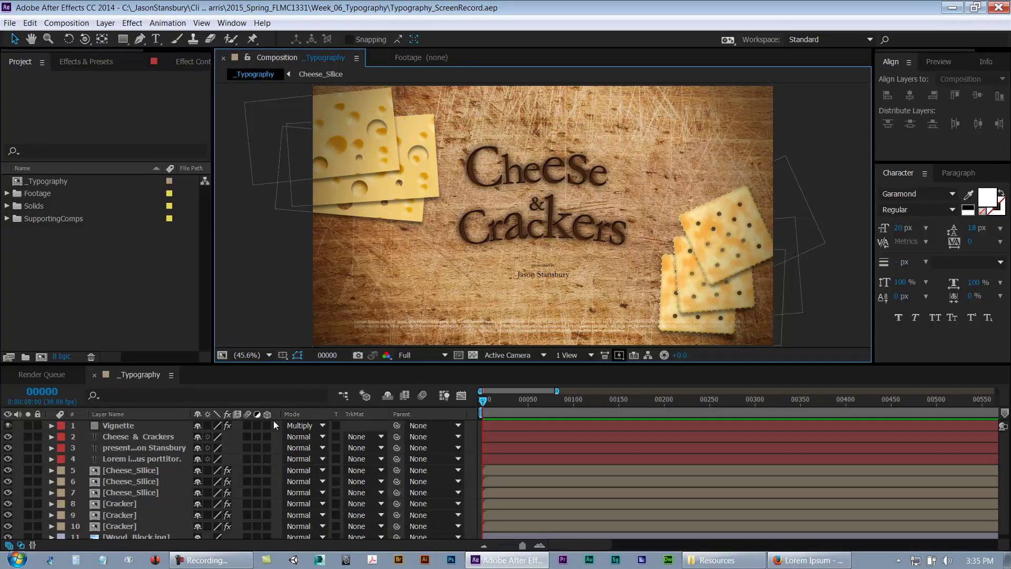
{"action": "key", "text": "ctrl+s"}
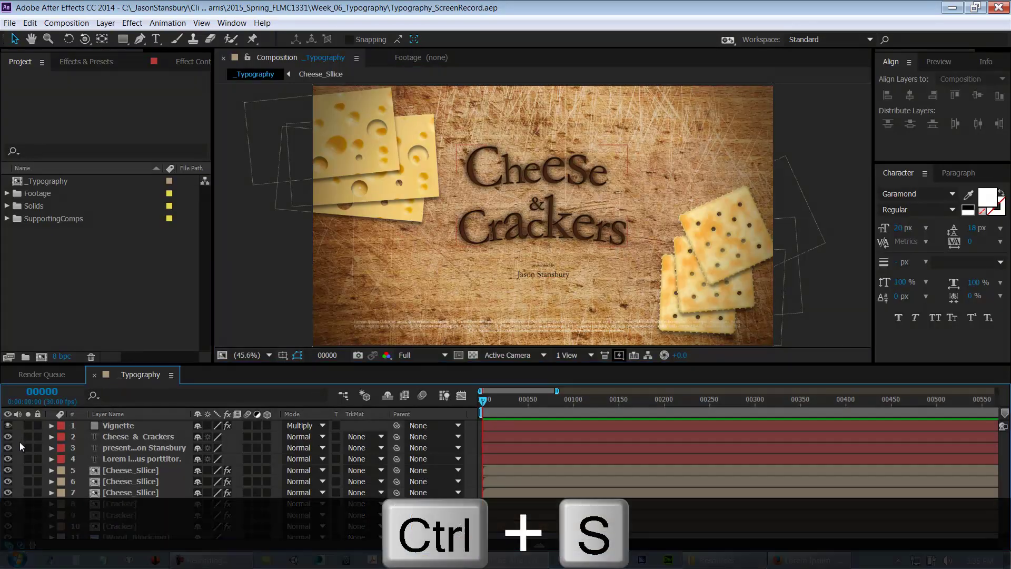